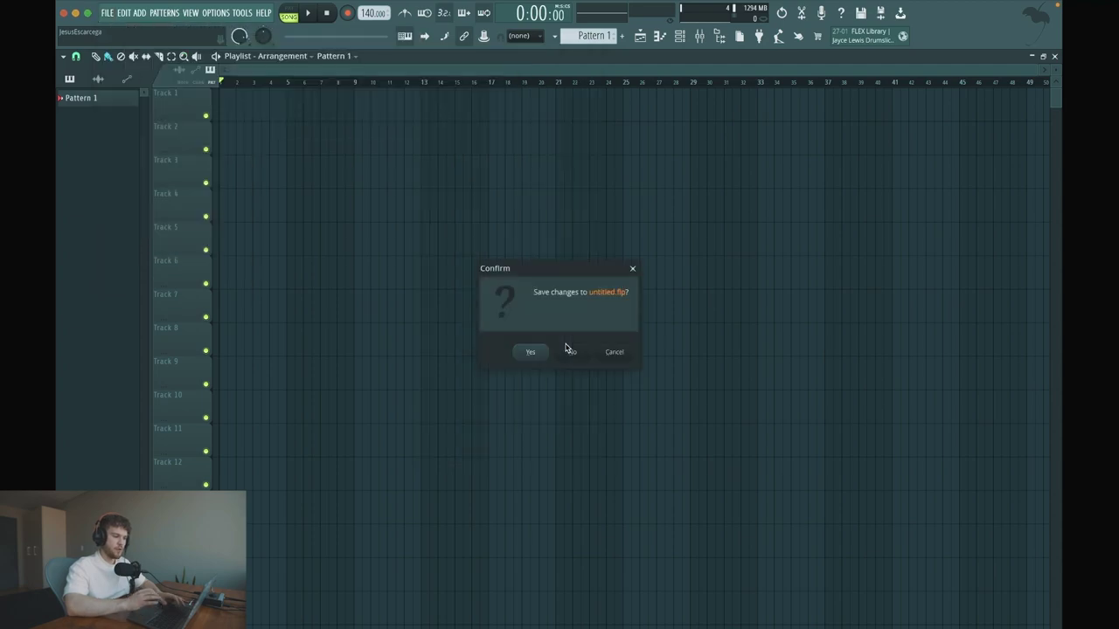
Start the new project without saving the changes to untitled.flp, and bring up the mixer.
left_click(581, 352)
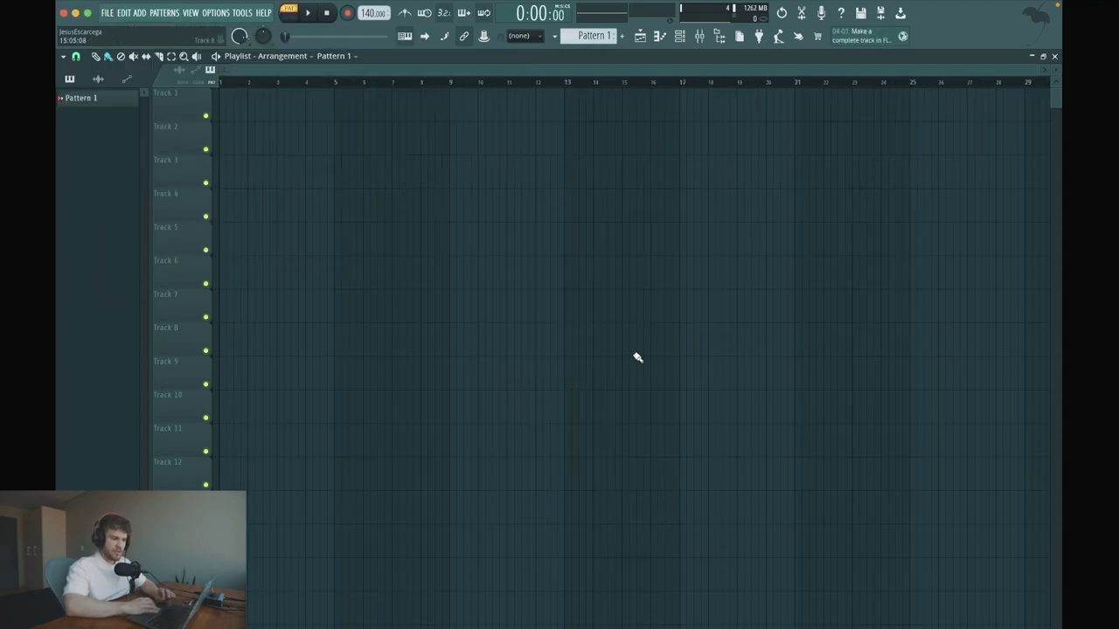
left_click(703, 38)
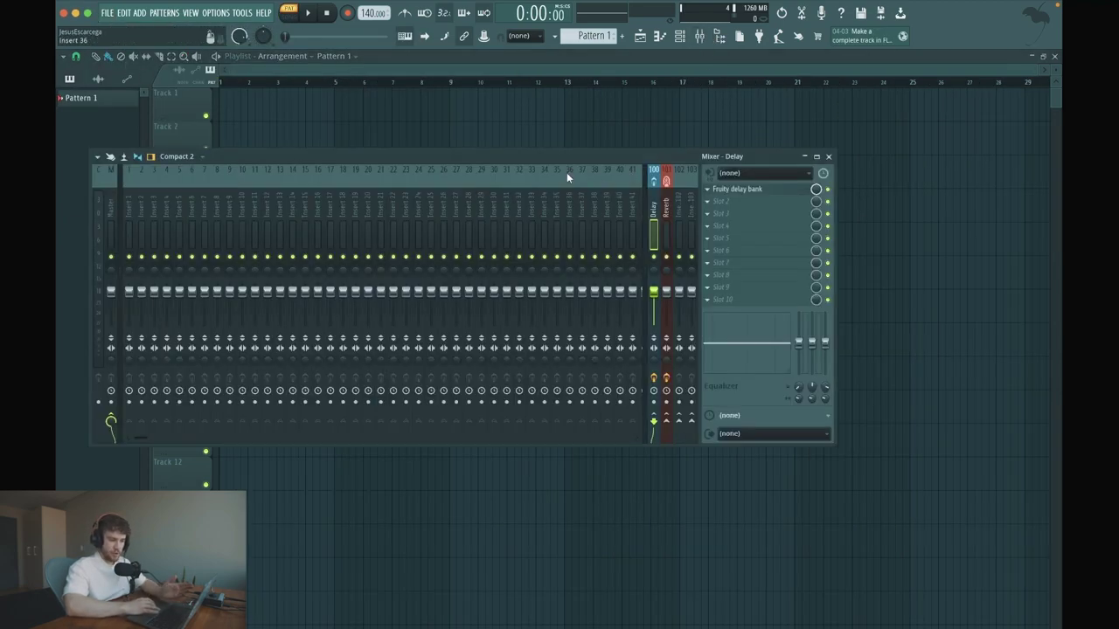
left_click_drag(573, 158, 649, 136)
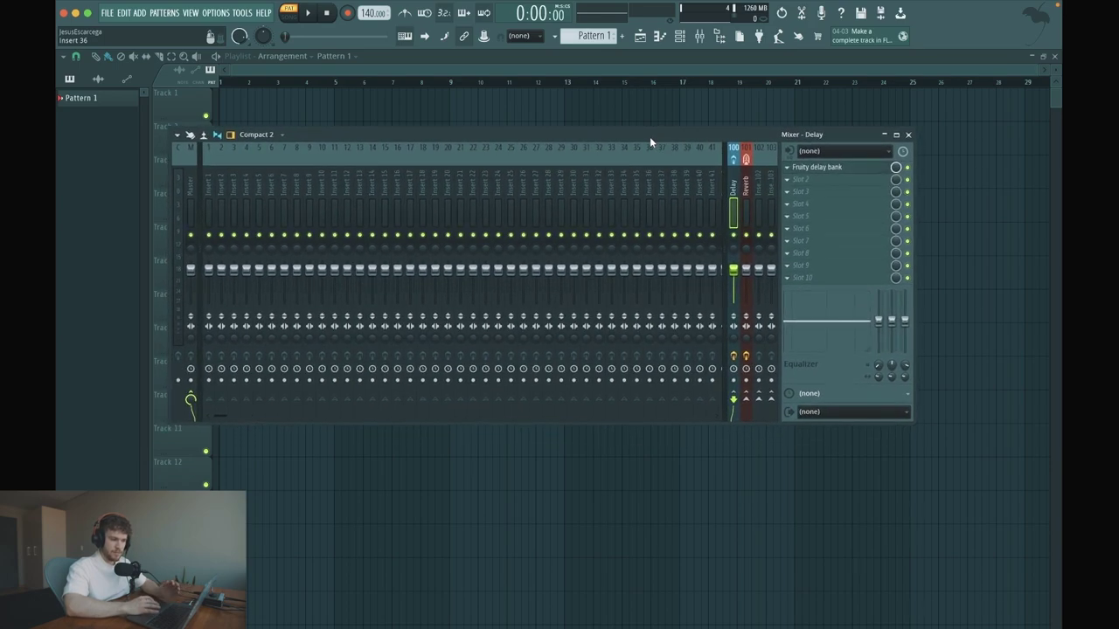
Inspect the effects on the Reverb and Delay mixer tracks, including the Fruity Reeverb 2 settings.
left_click(749, 178)
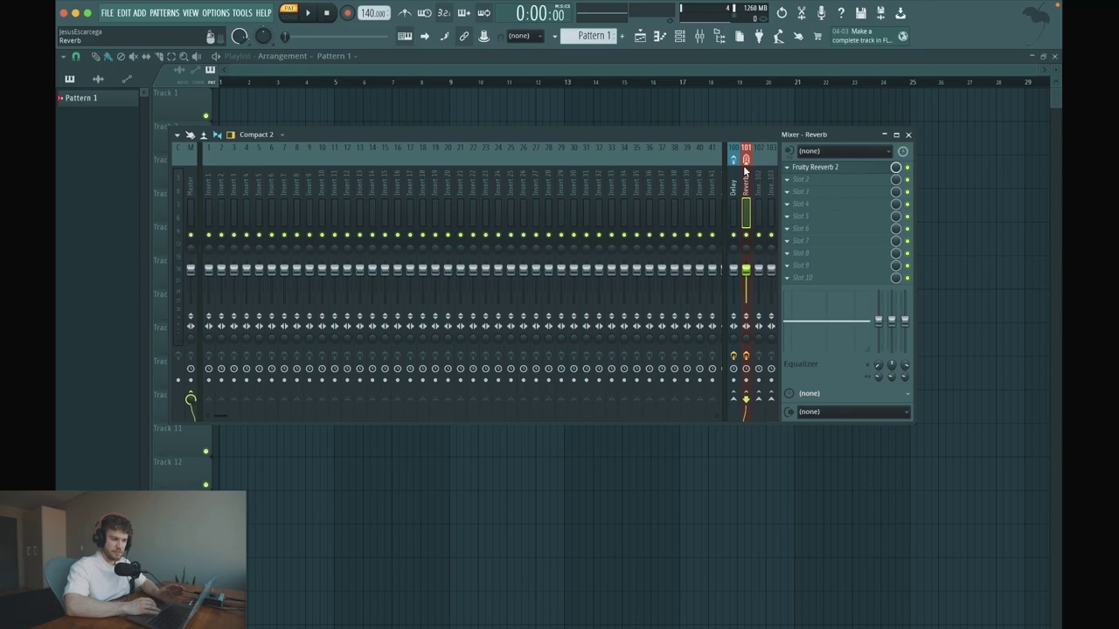
left_click(735, 188)
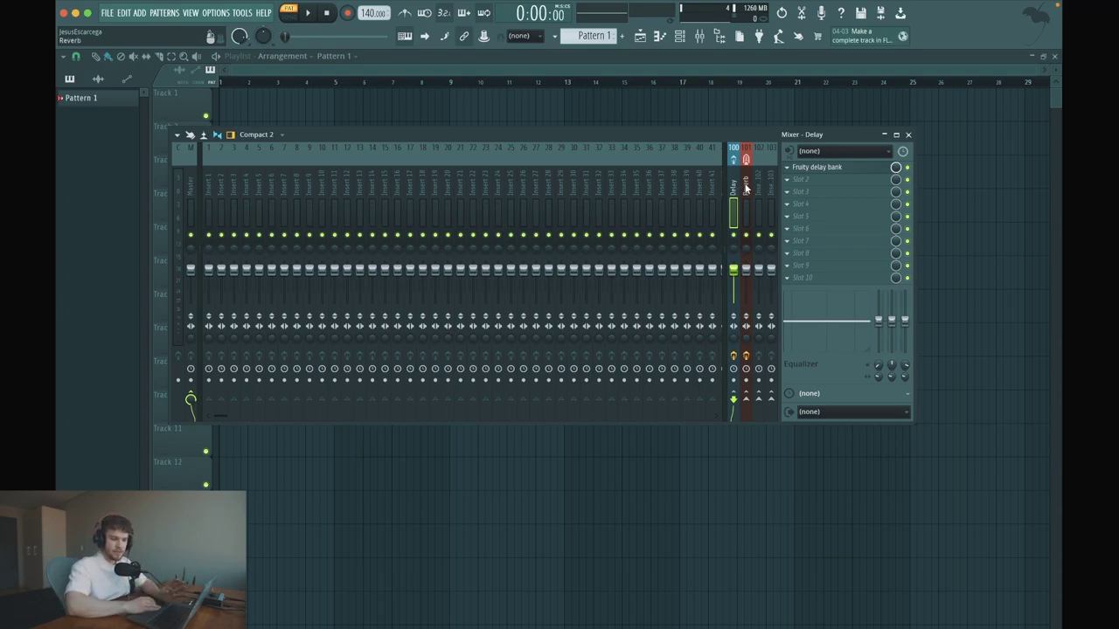
left_click(746, 187)
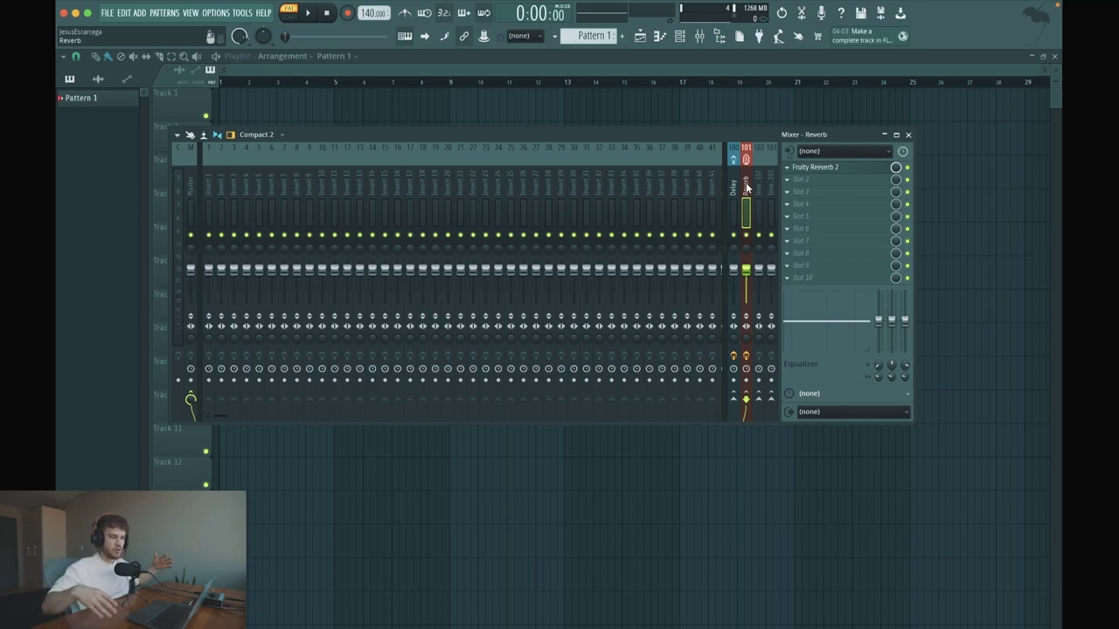
left_click(857, 168)
left_click(857, 168)
left_click(820, 168)
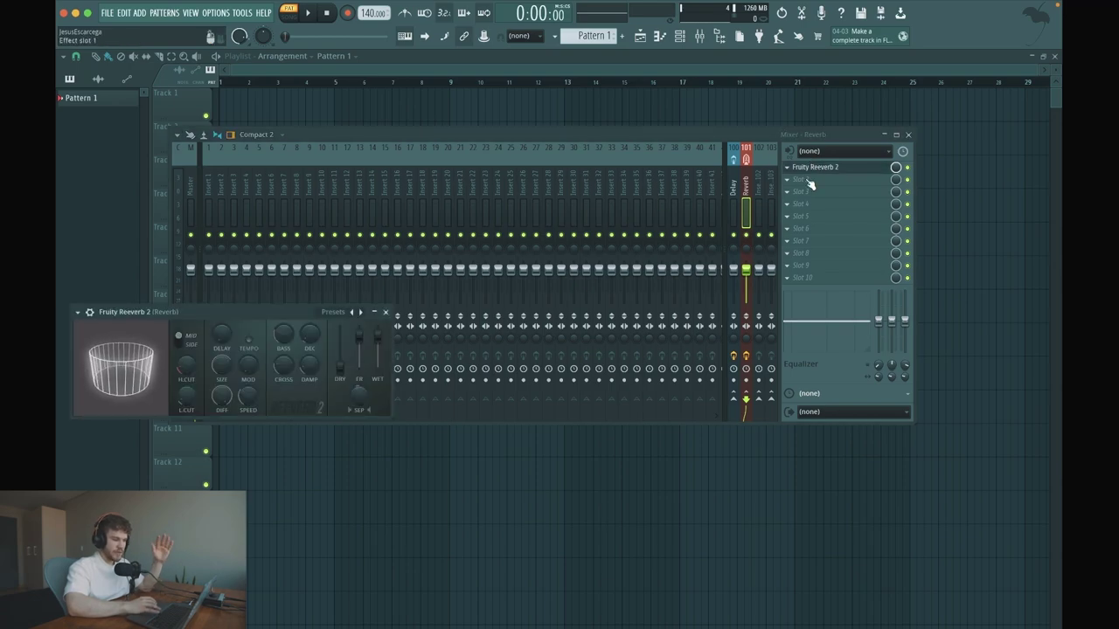
left_click(387, 312)
left_click(734, 206)
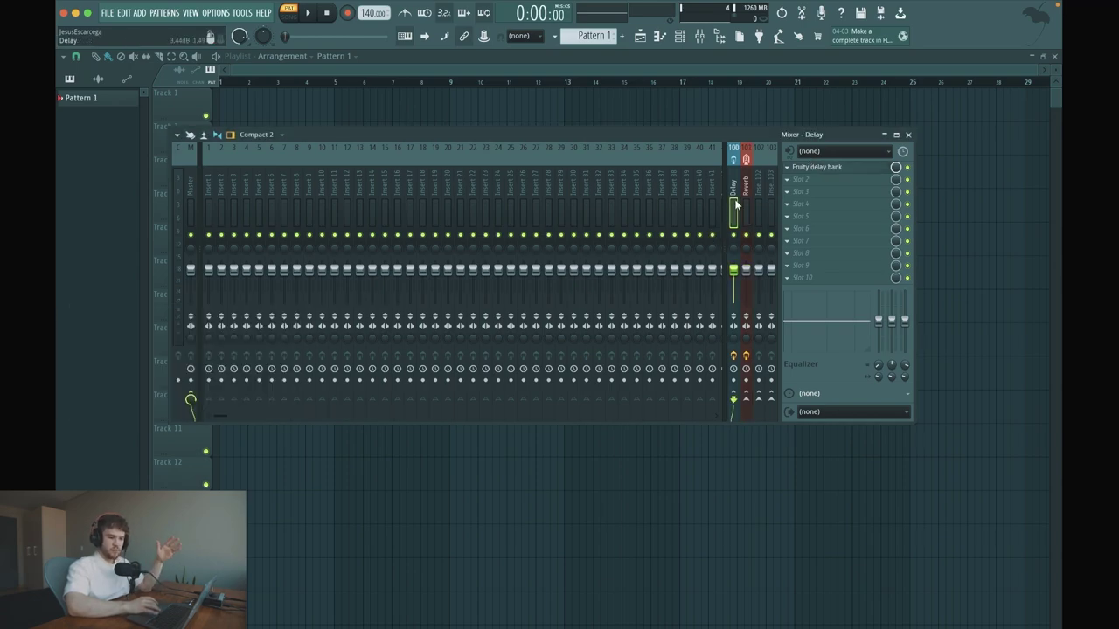
mouse_move(731, 134)
left_mouse_down()
mouse_move(673, 129)
mouse_move(732, 122)
left_mouse_up()
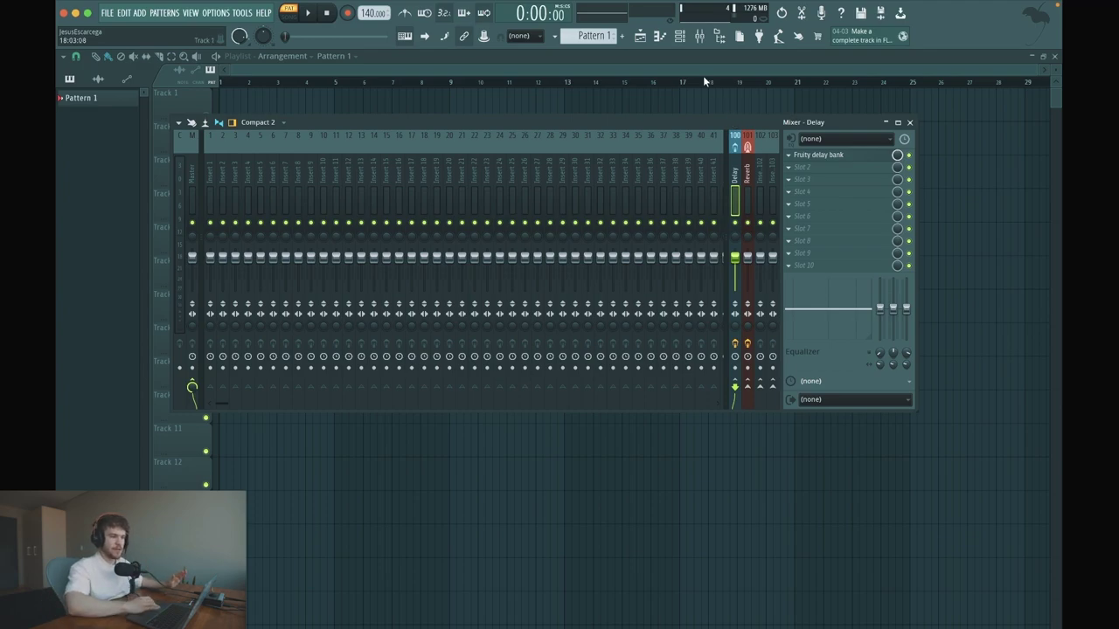
Add an FL Keys instrument channel to the channel rack.
left_click(682, 37)
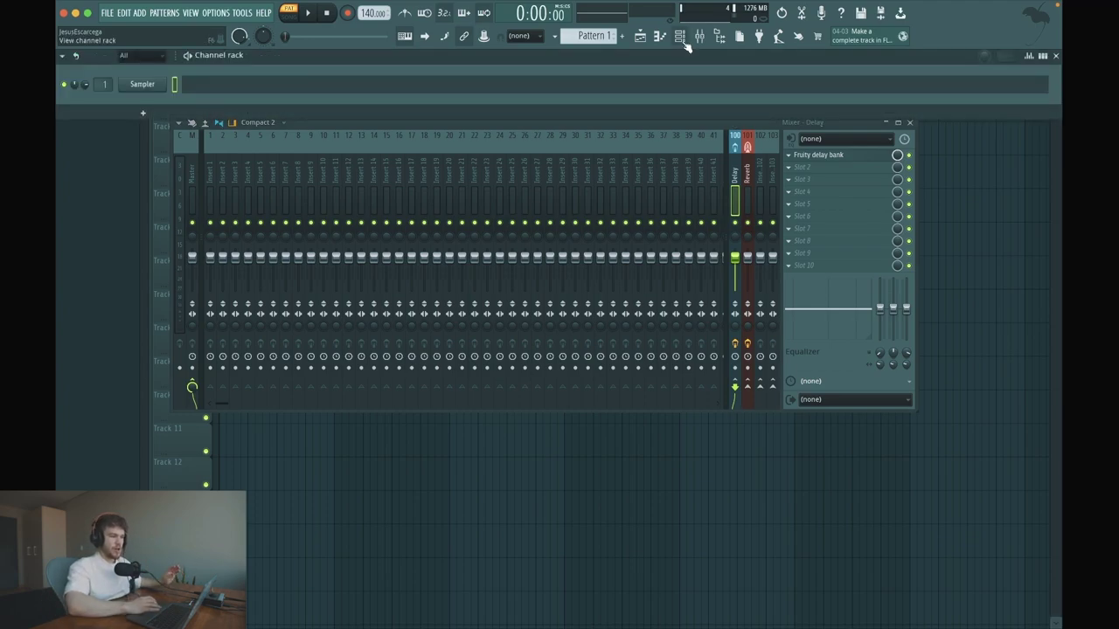
left_click(143, 113)
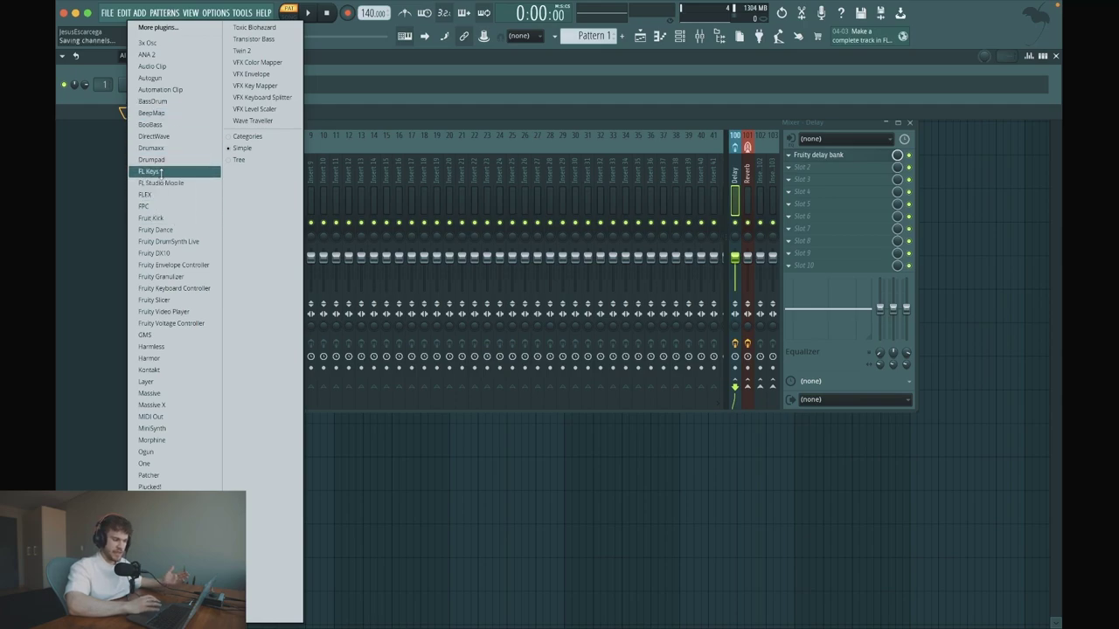
left_click(161, 173)
left_click_drag(251, 113, 311, 117)
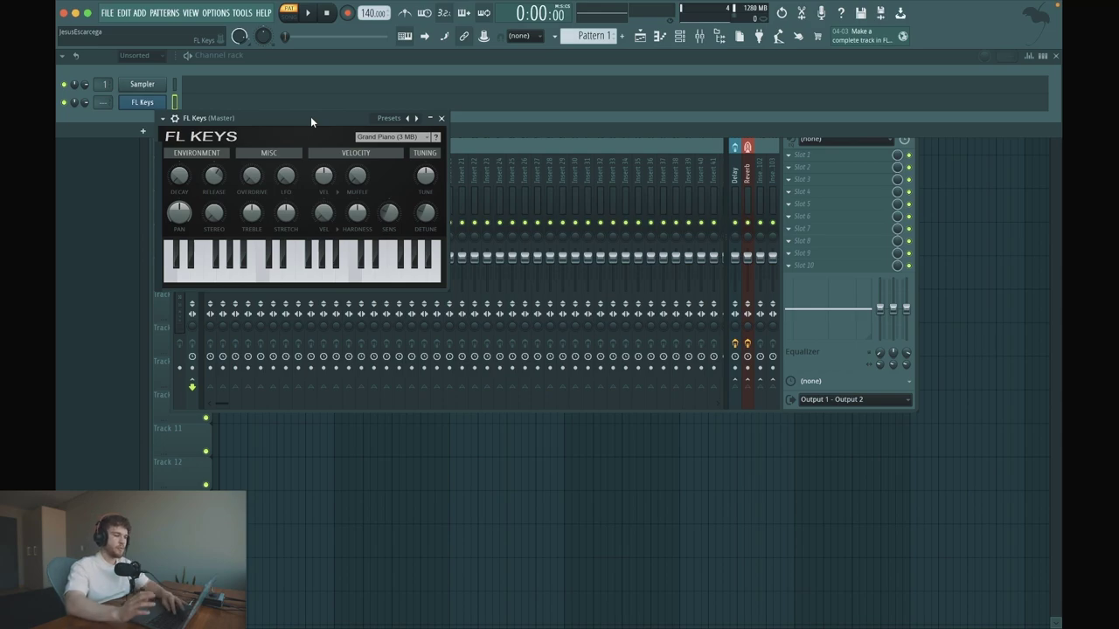
Audition a few notes on the FL Keys piano and close its plugin window.
key("v")
key("b")
key("h")
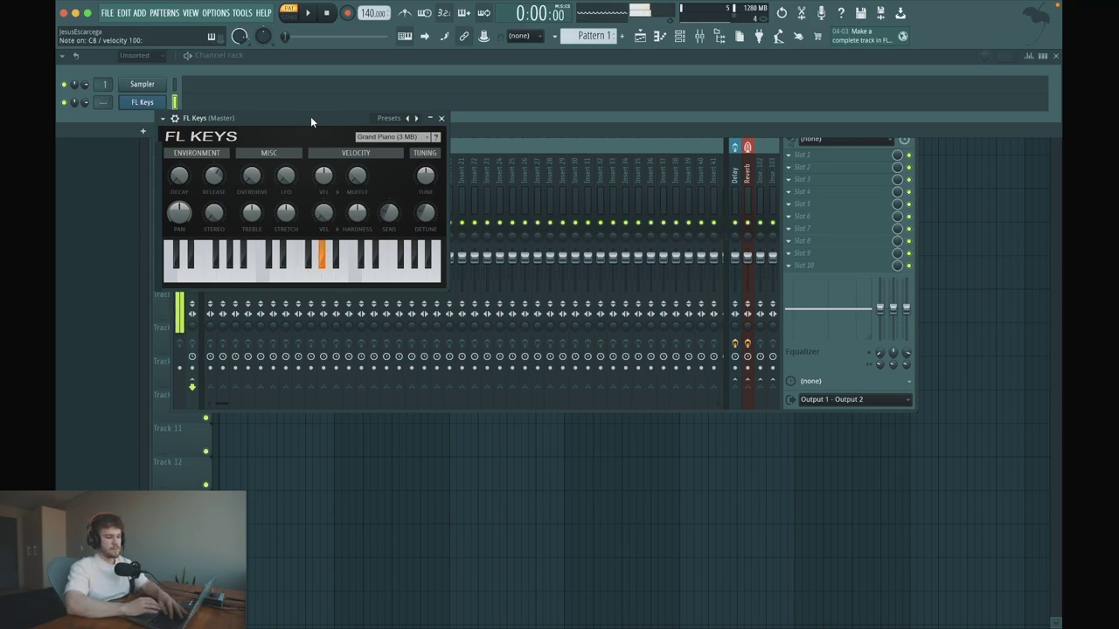
left_click_drag(286, 116, 333, 123)
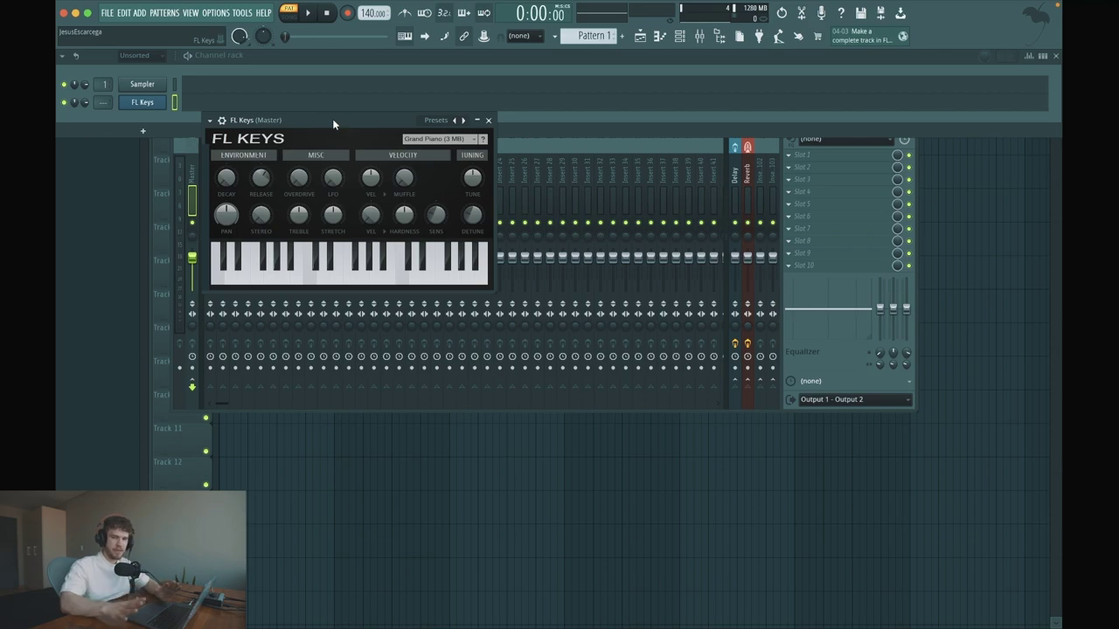
left_click(488, 120)
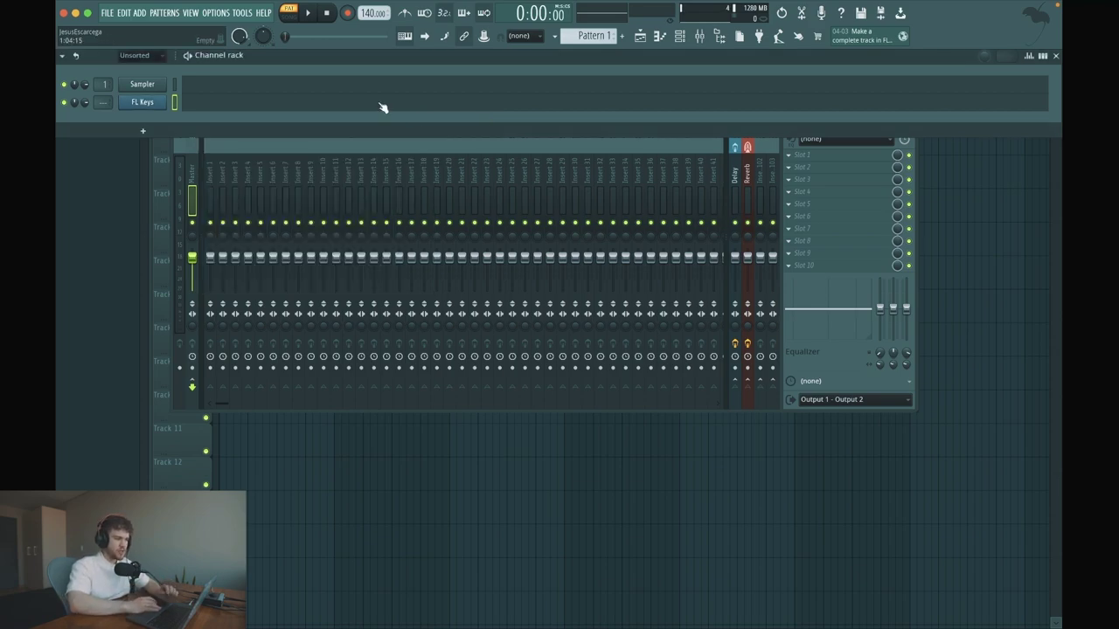
Open the piano roll of the FL Keys channel for Pattern 1.
left_click(382, 105)
scroll(387, 170, "down", 5)
scroll(387, 169, "up", 5)
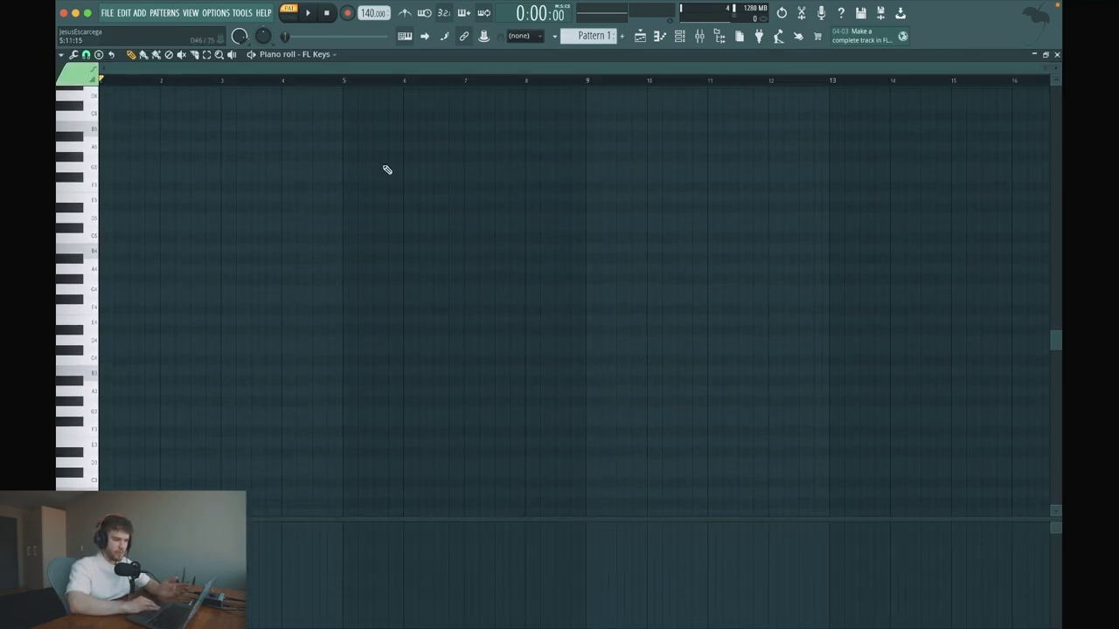
scroll(387, 169, "down", 3)
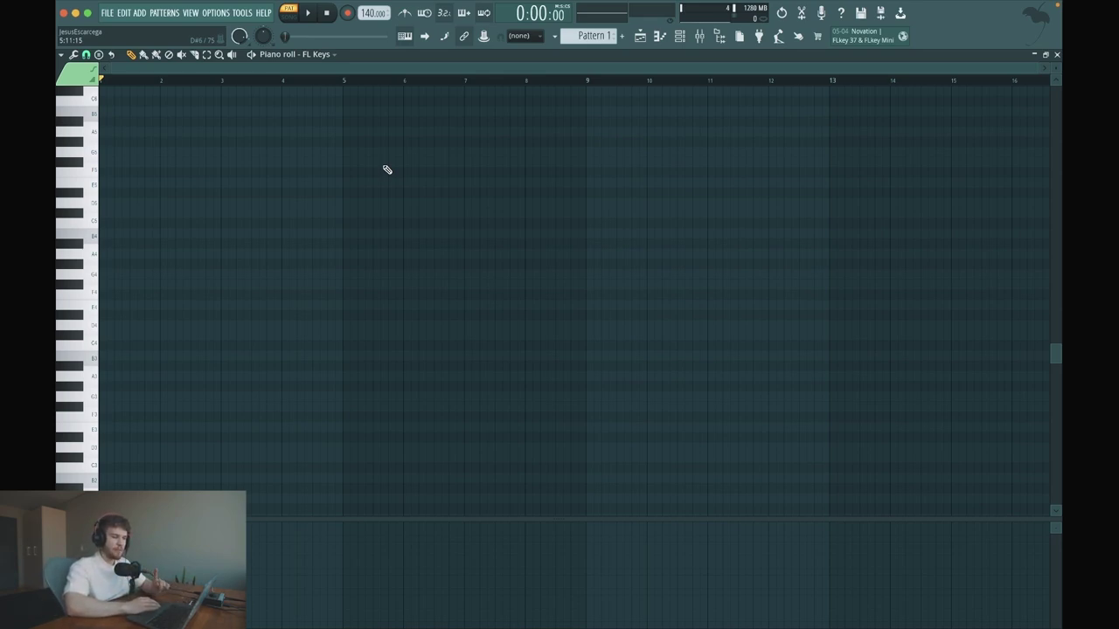
Set the root note of the piano roll's scale highlighting to A, keeping the Minor Natural (Aeolian) scale.
left_click(61, 55)
left_click(64, 58)
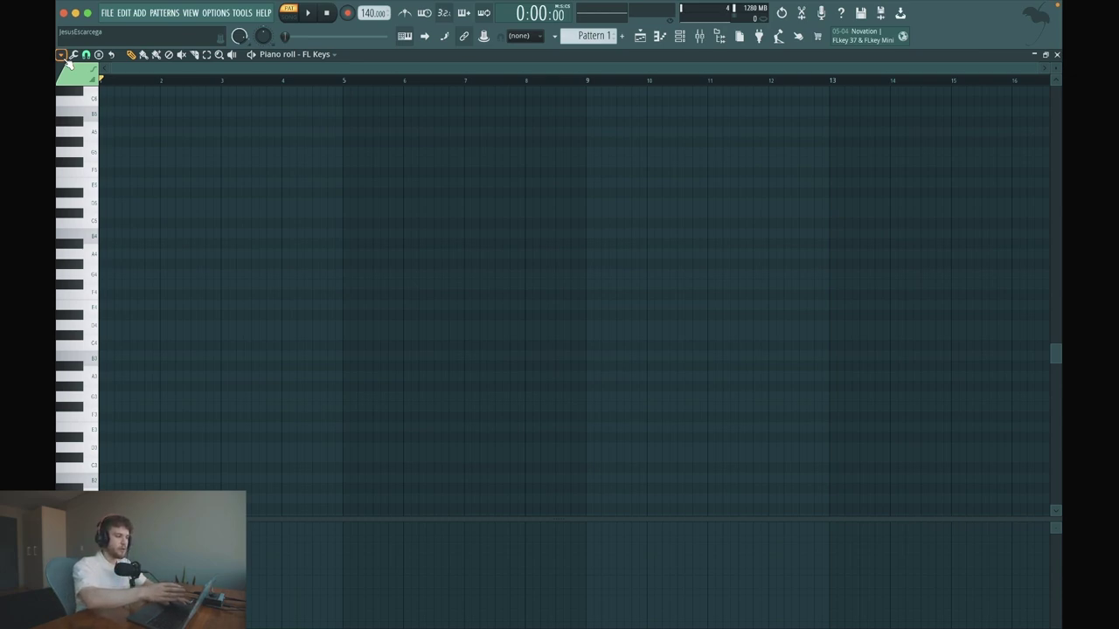
left_click(62, 55)
left_click(61, 55)
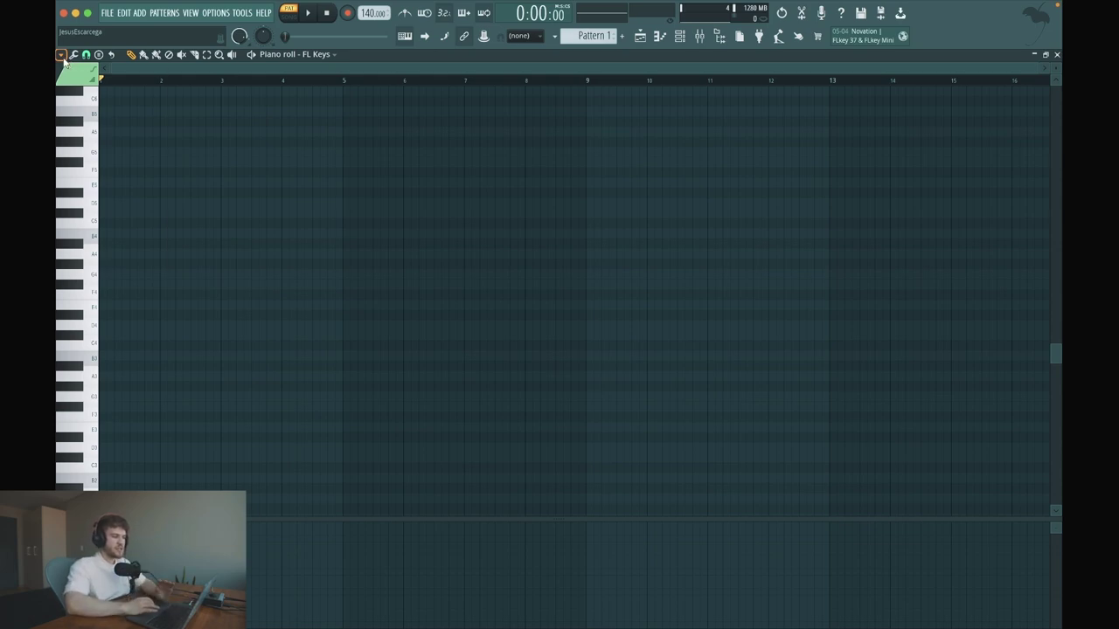
left_click(62, 56)
mouse_move(97, 101)
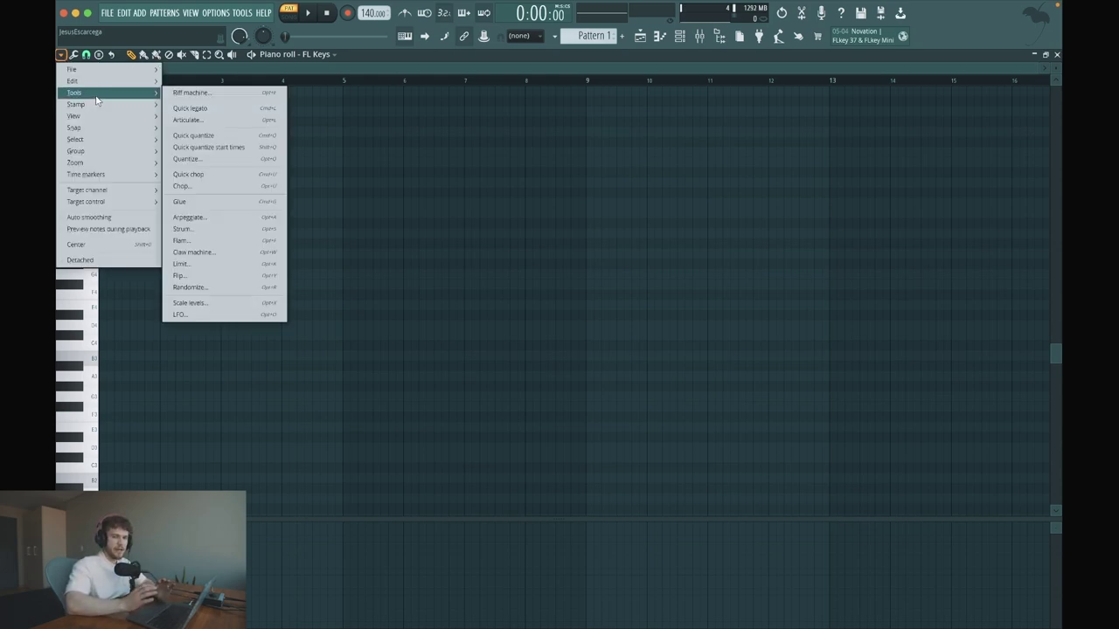
left_click(61, 55)
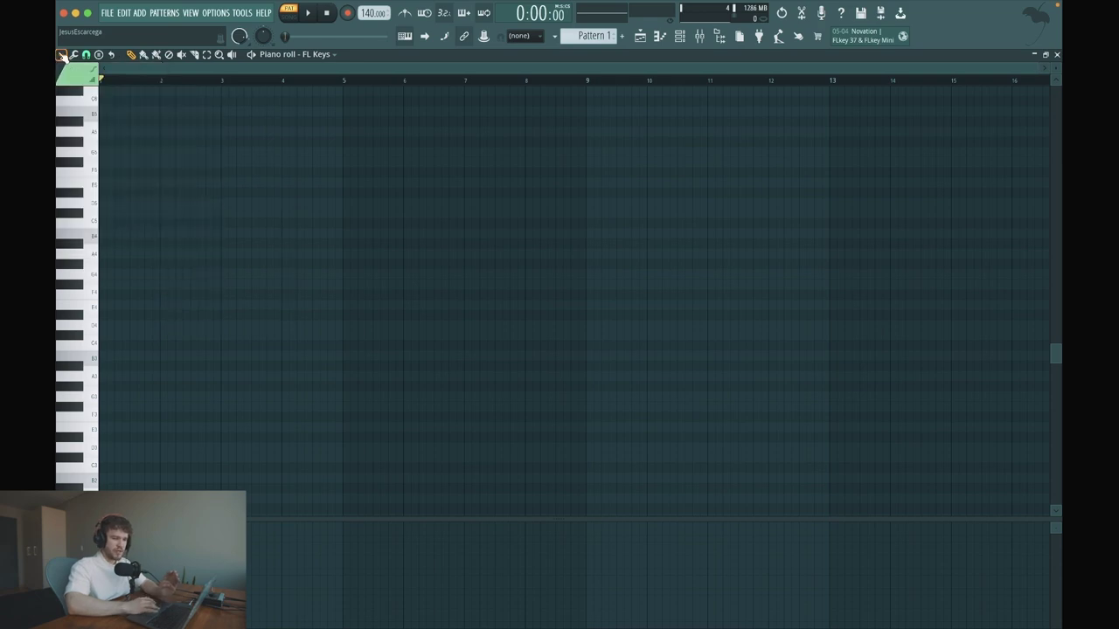
left_click(61, 55)
mouse_move(106, 117)
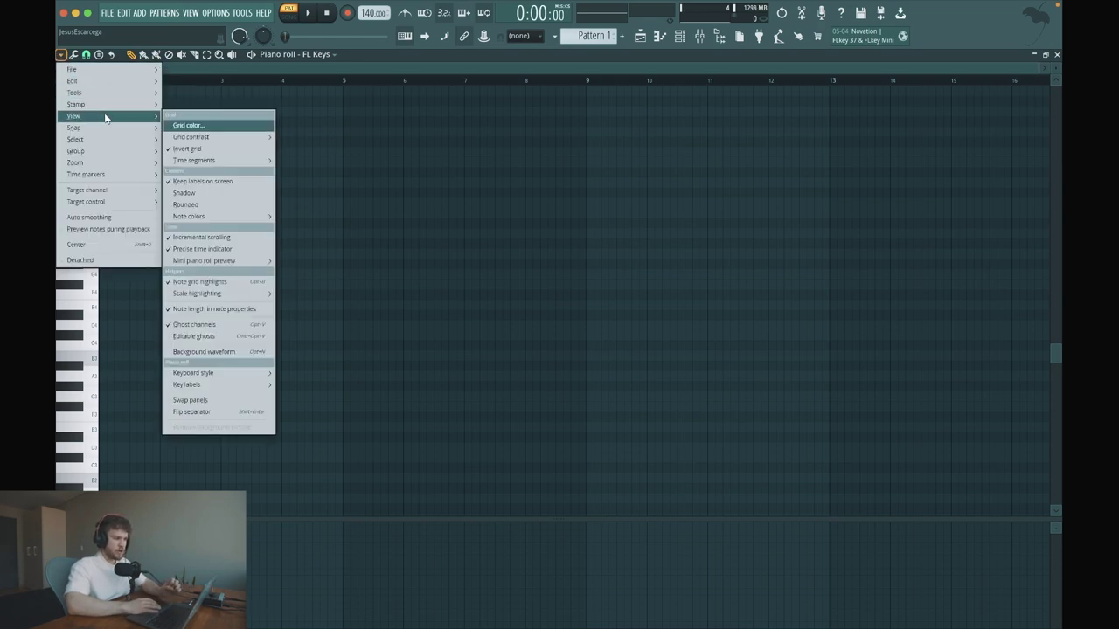
mouse_move(226, 293)
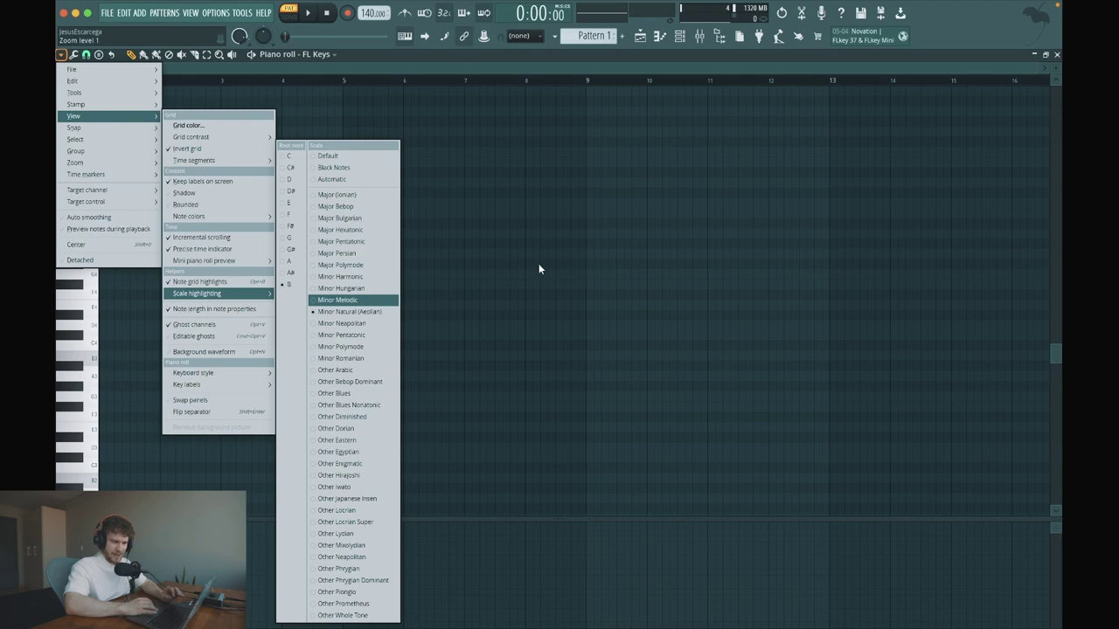
left_click(293, 263)
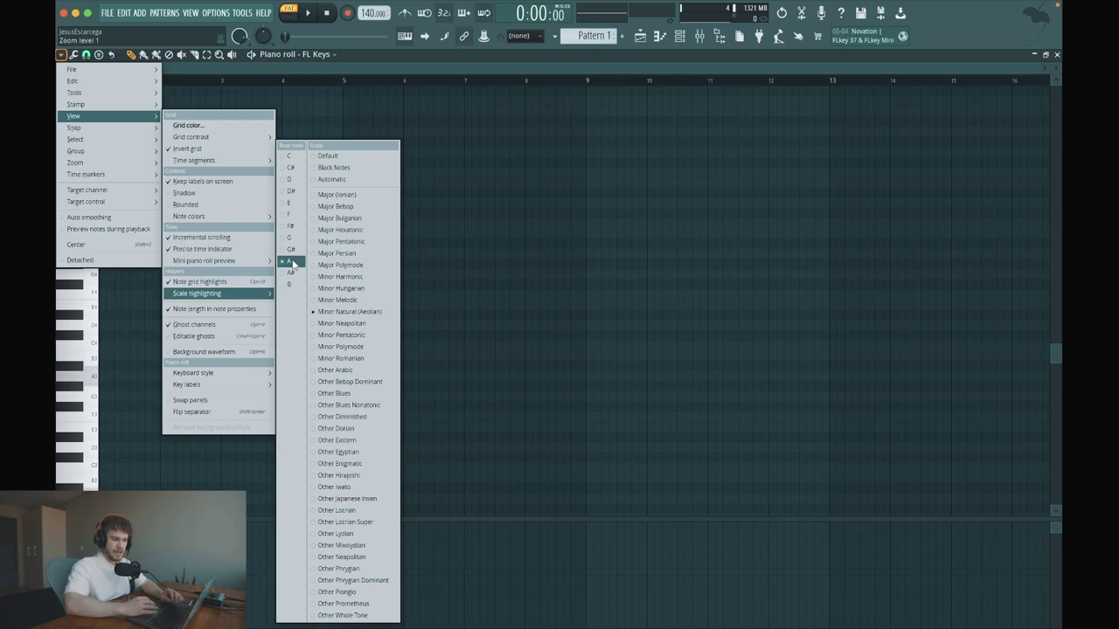
left_click(432, 207)
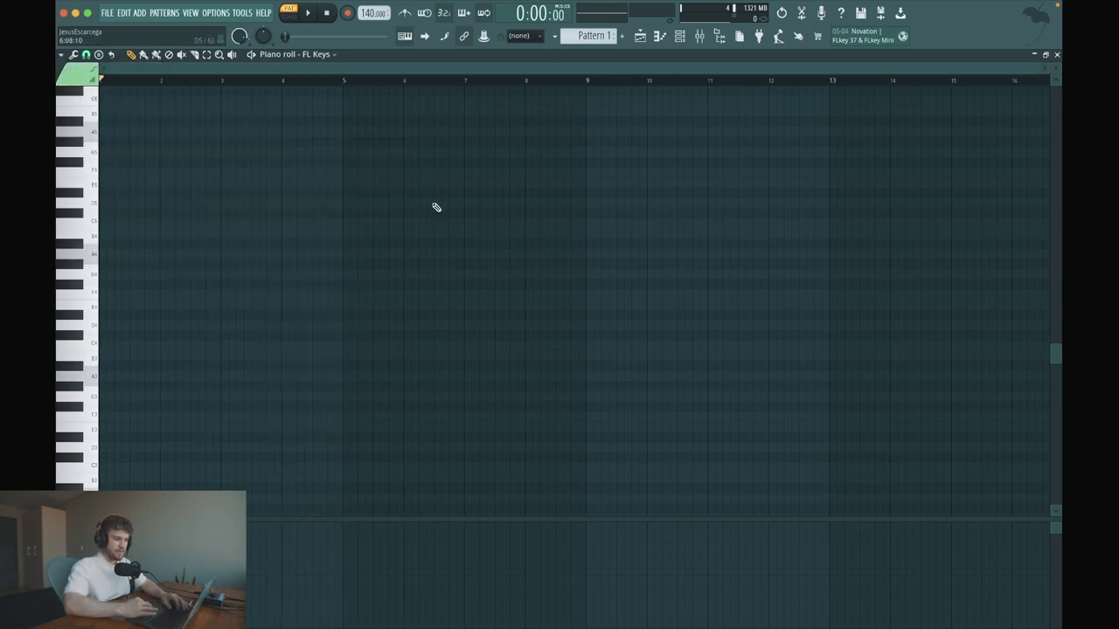
Place a one-bar A3 note at the start of bar 1 and preview it.
scroll(172, 218, "down", 3)
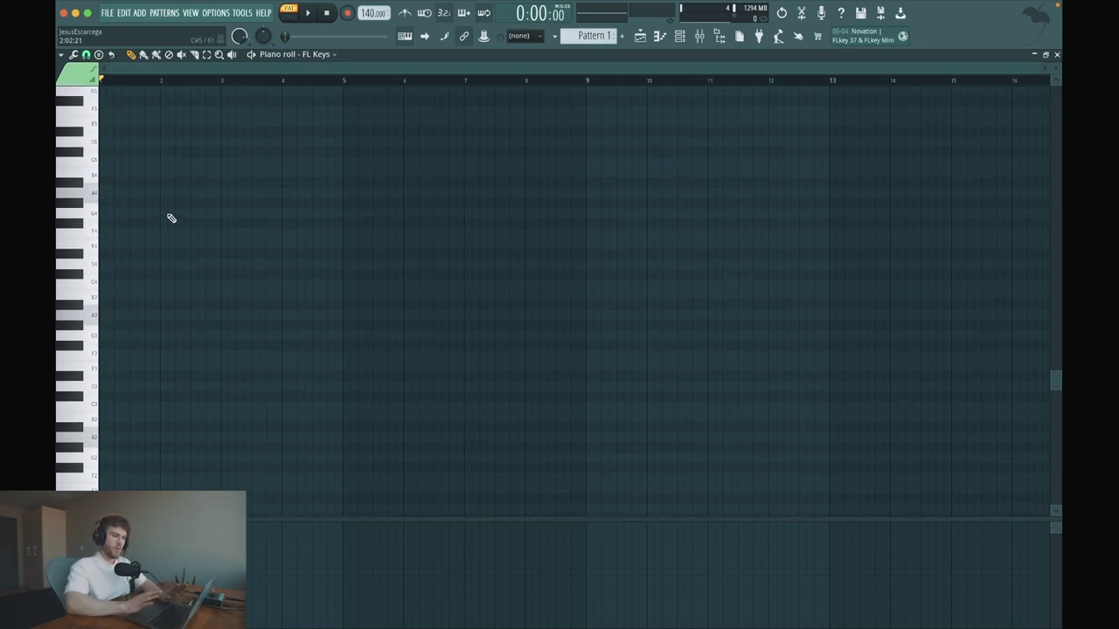
scroll(213, 358, "up", 3)
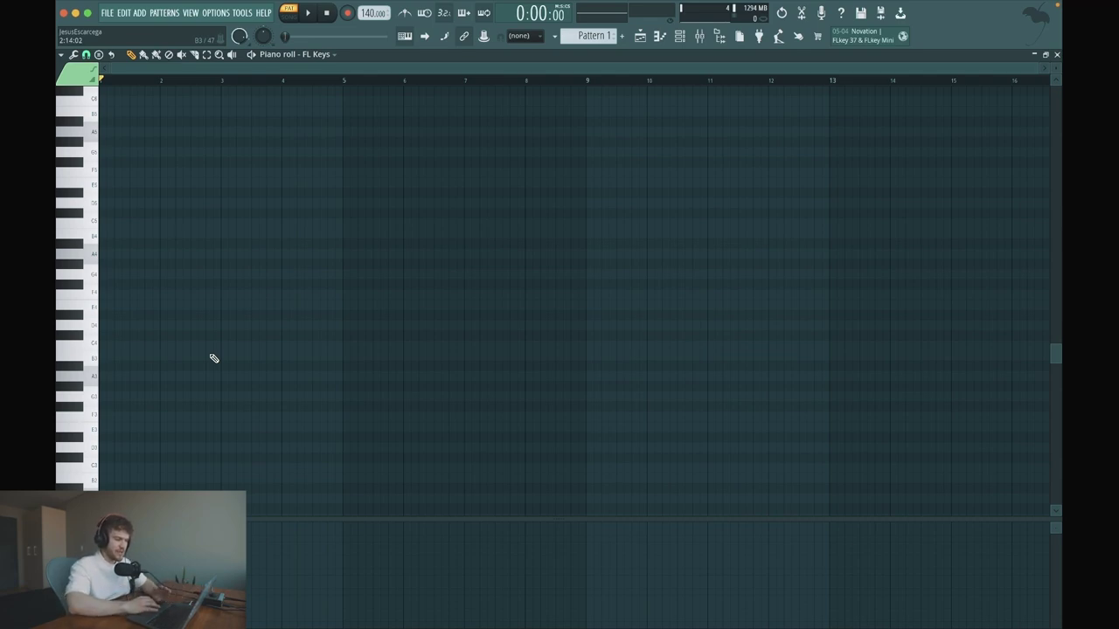
left_click(120, 377)
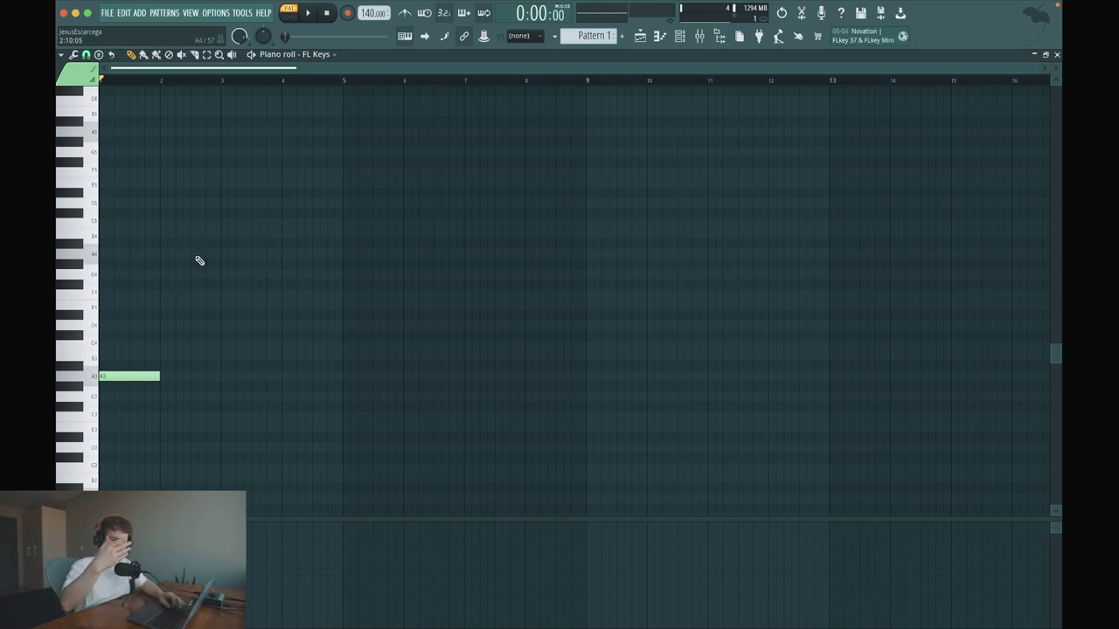
key("space")
key("space")
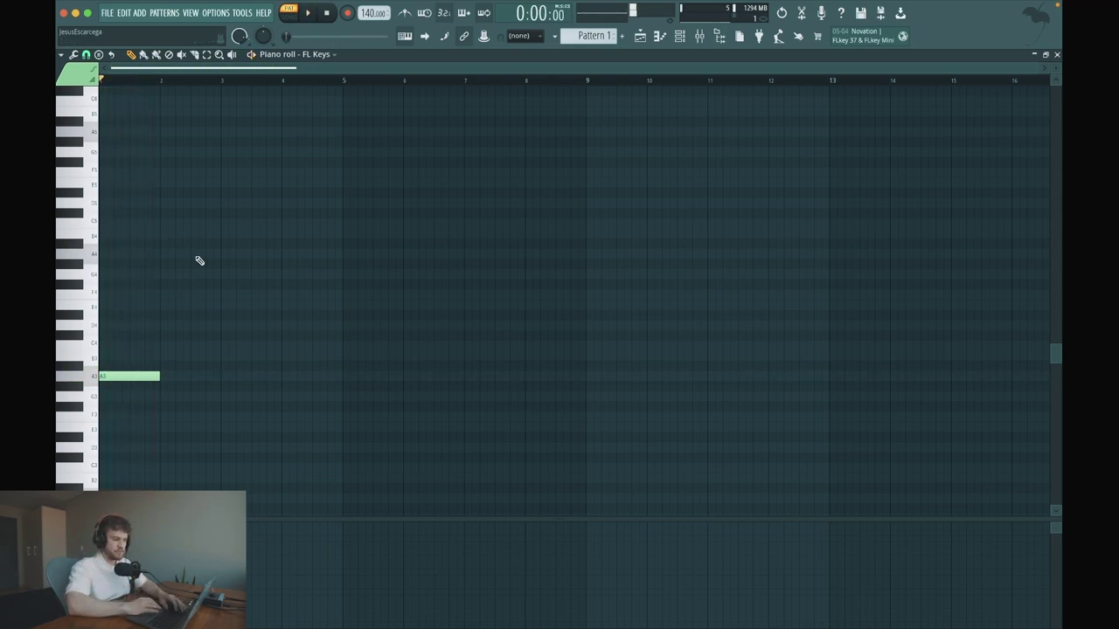
Add a one-bar F3 note at bar 2 and play back the pattern.
scroll(220, 292, "down", 5)
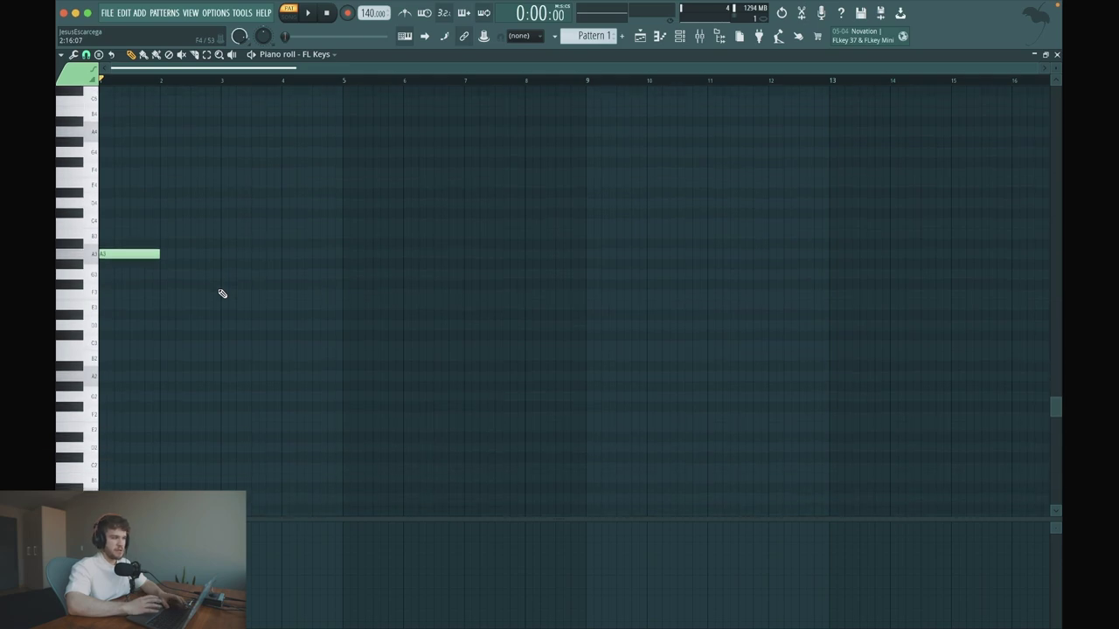
left_click_drag(204, 297, 163, 291)
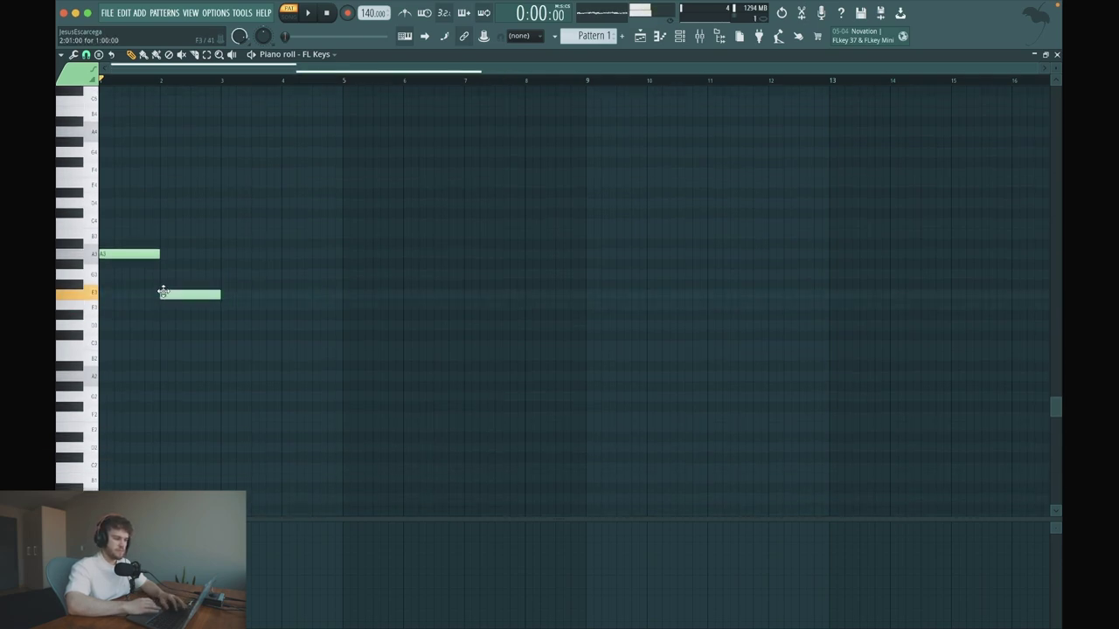
key("space")
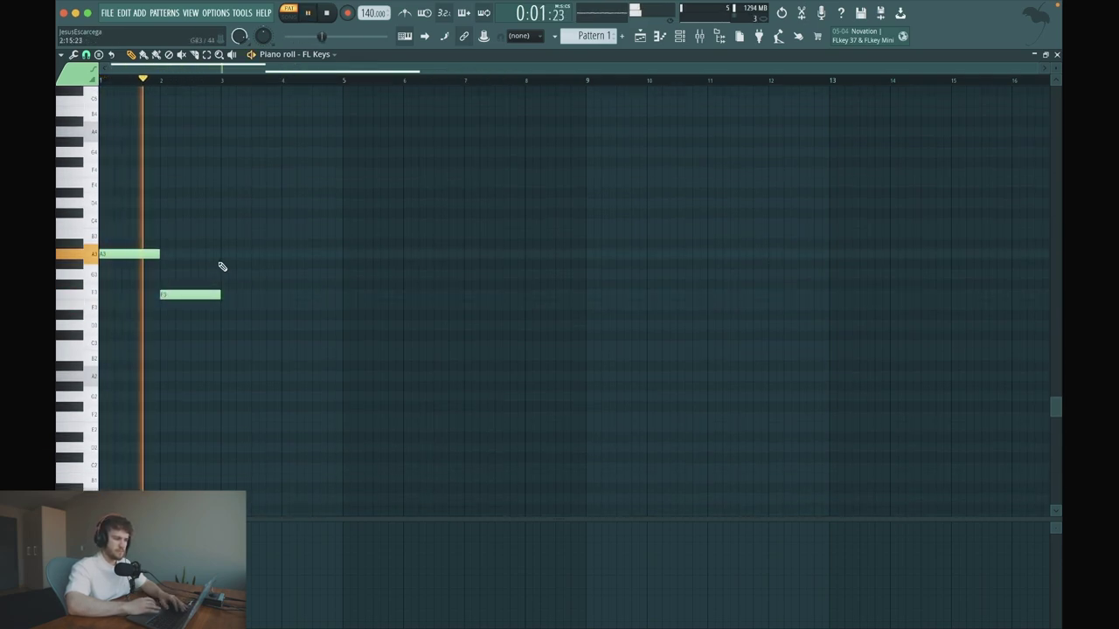
key("space")
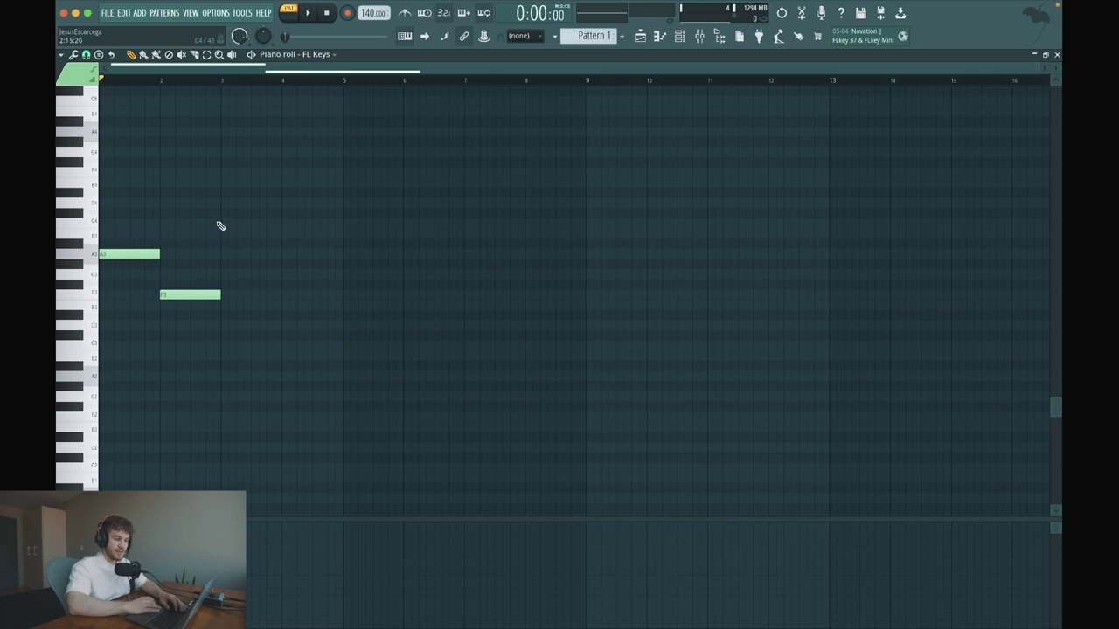
Add one-bar notes C4 at bar 3 and E3 at bar 4, and play back the four-bar sequence.
left_click(221, 222)
left_click(284, 304)
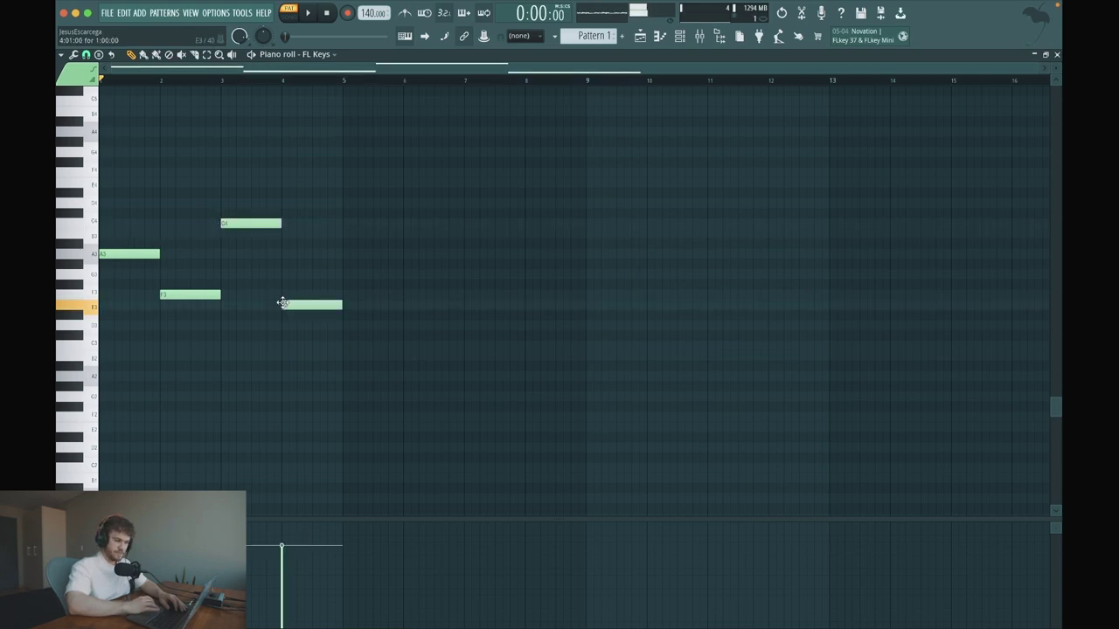
key("space")
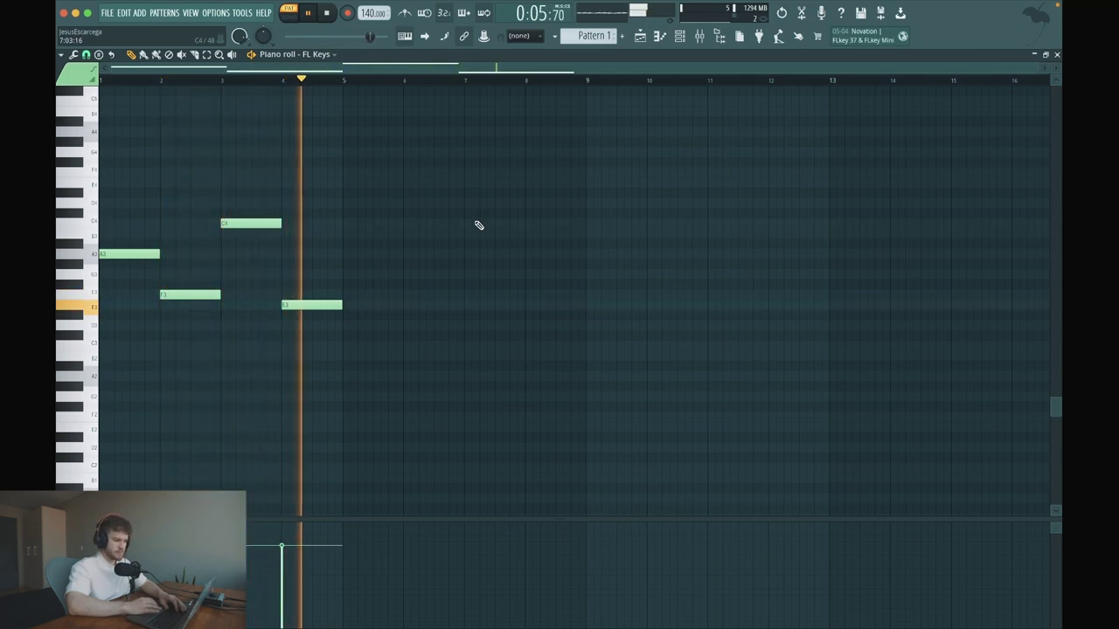
key("space")
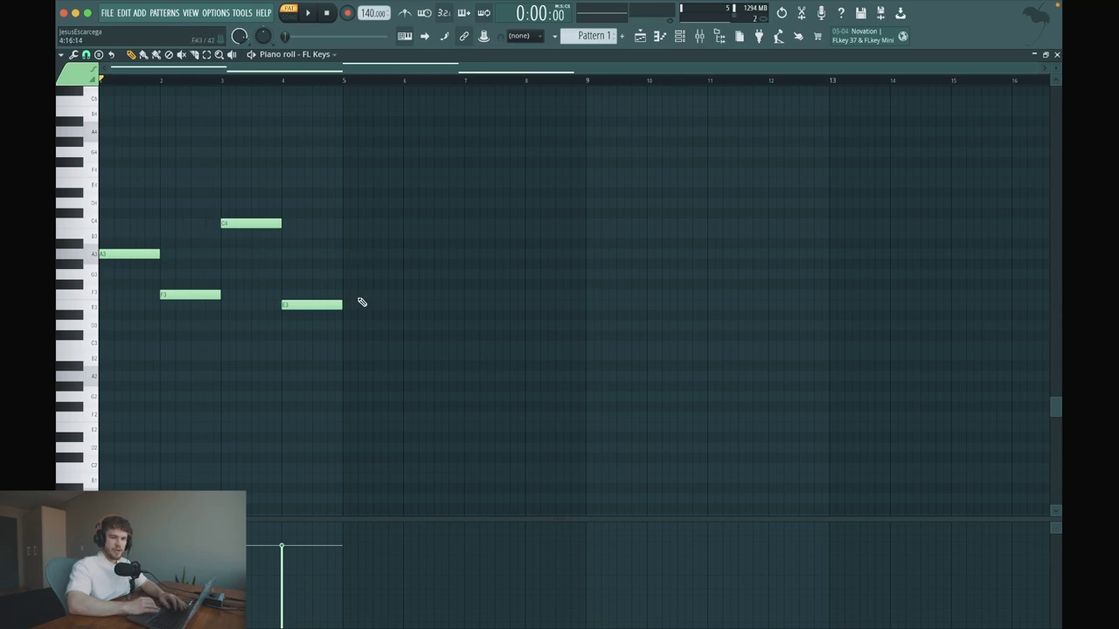
left_click_drag(379, 354, 100, 148)
left_click_drag(108, 250, 105, 131)
scroll(187, 191, "up", 5)
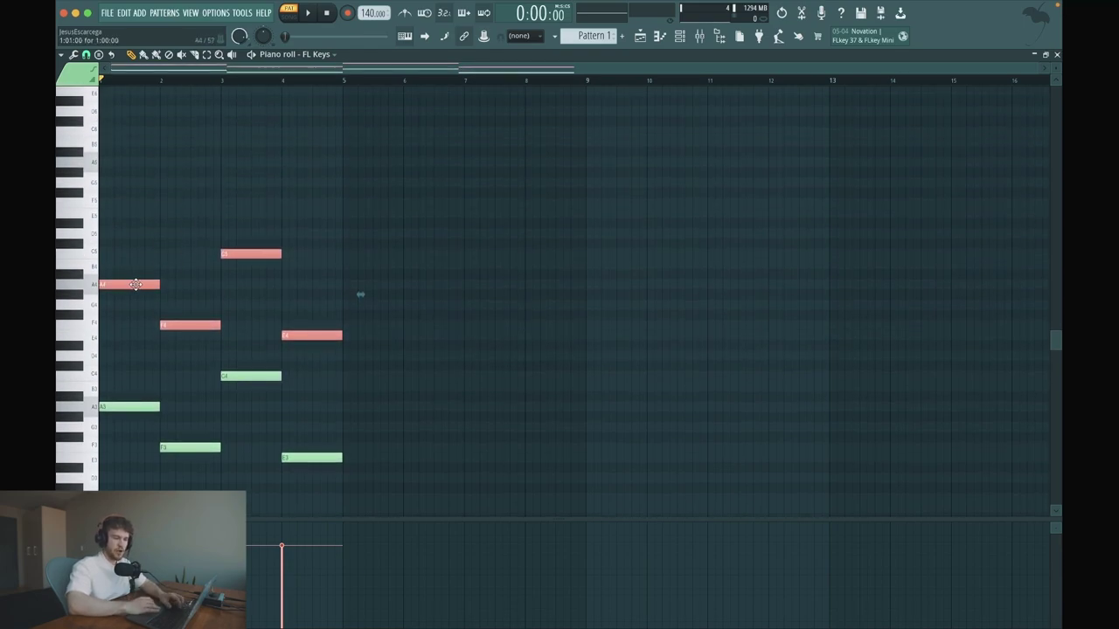
key("Delete")
scroll(333, 408, "down", 1)
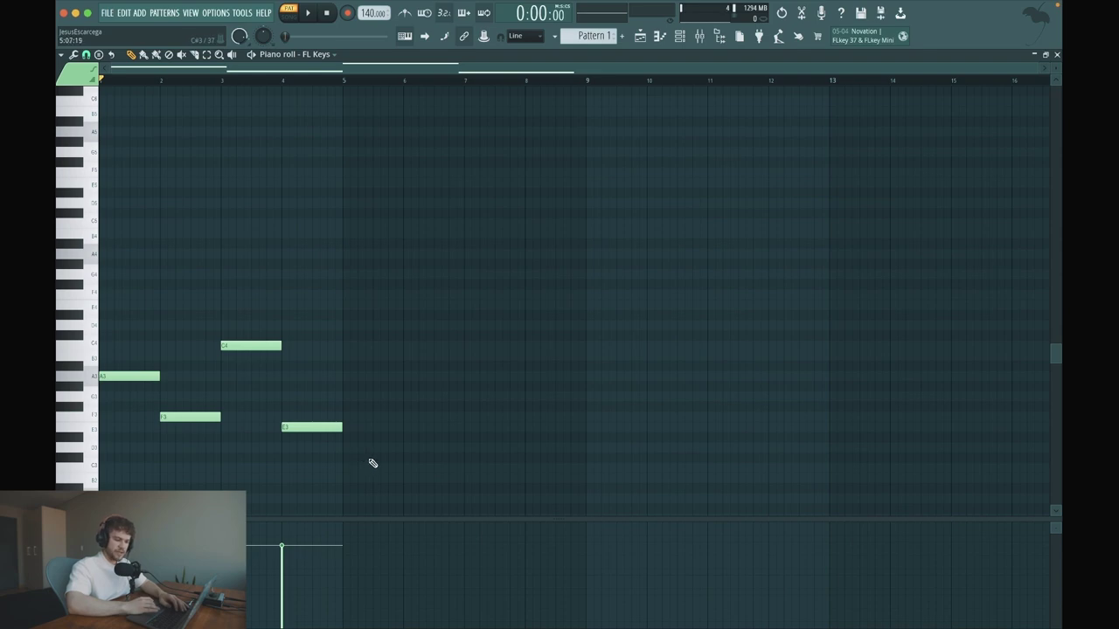
Duplicate the four root notes one octave higher, duplicate them again a fifth above that octave, and play back the pattern.
left_click_drag(379, 461, 138, 241)
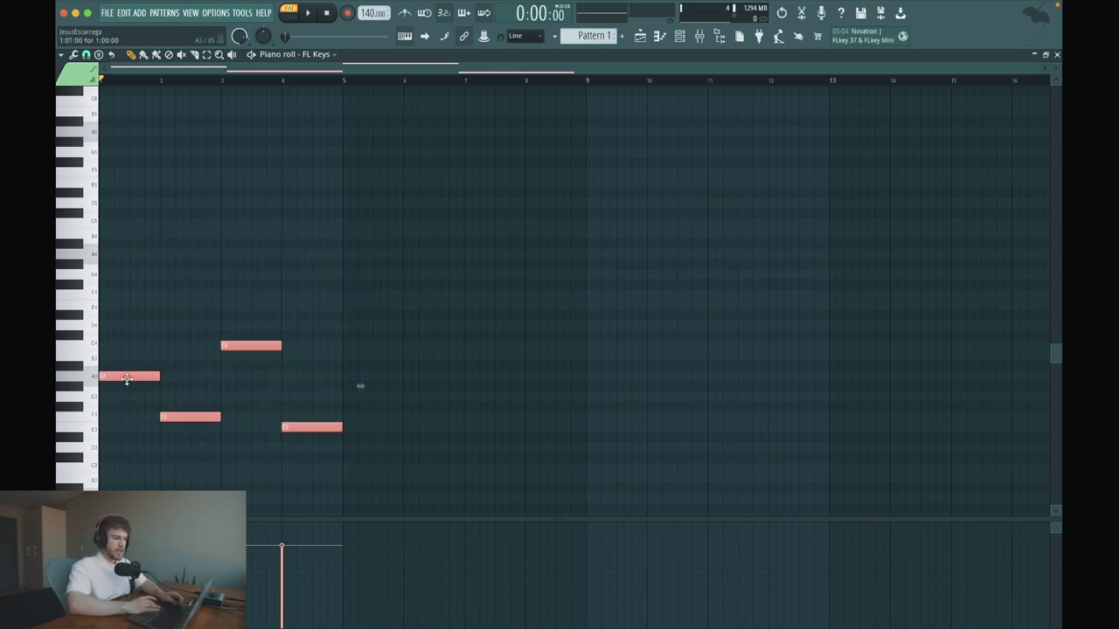
left_click_drag(123, 376, 119, 187)
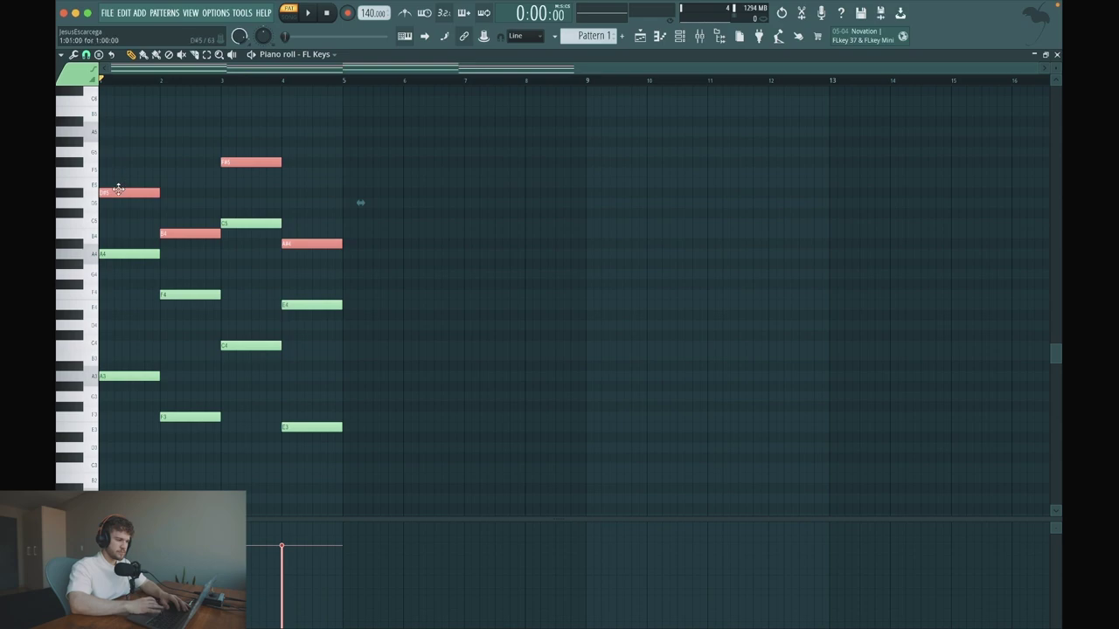
left_click_drag(116, 191, 114, 171)
key("space")
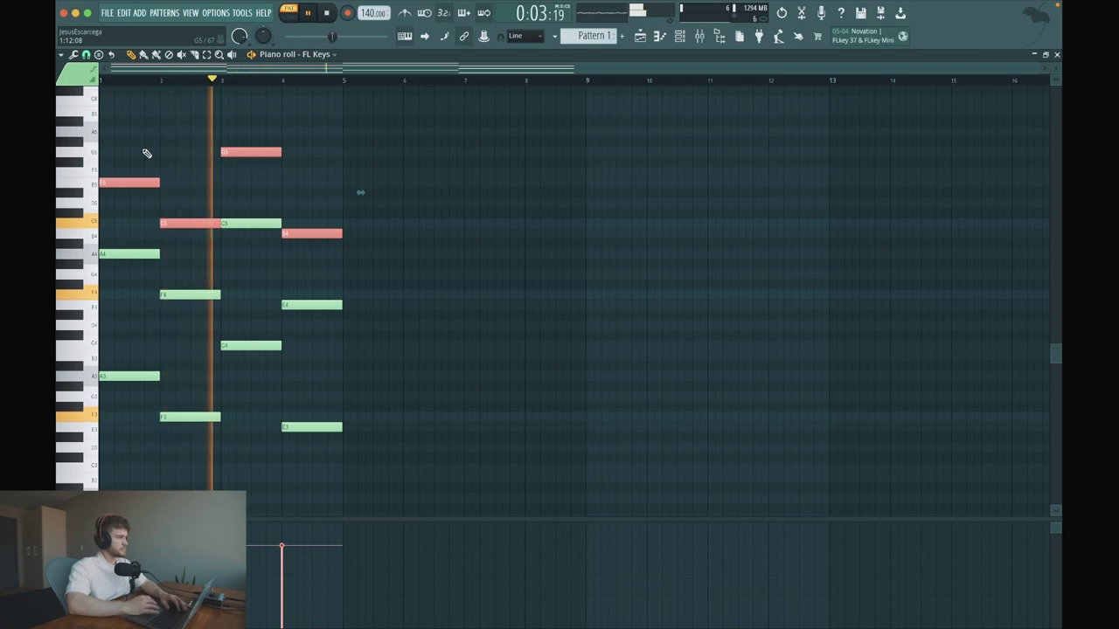
key("ctrl+d")
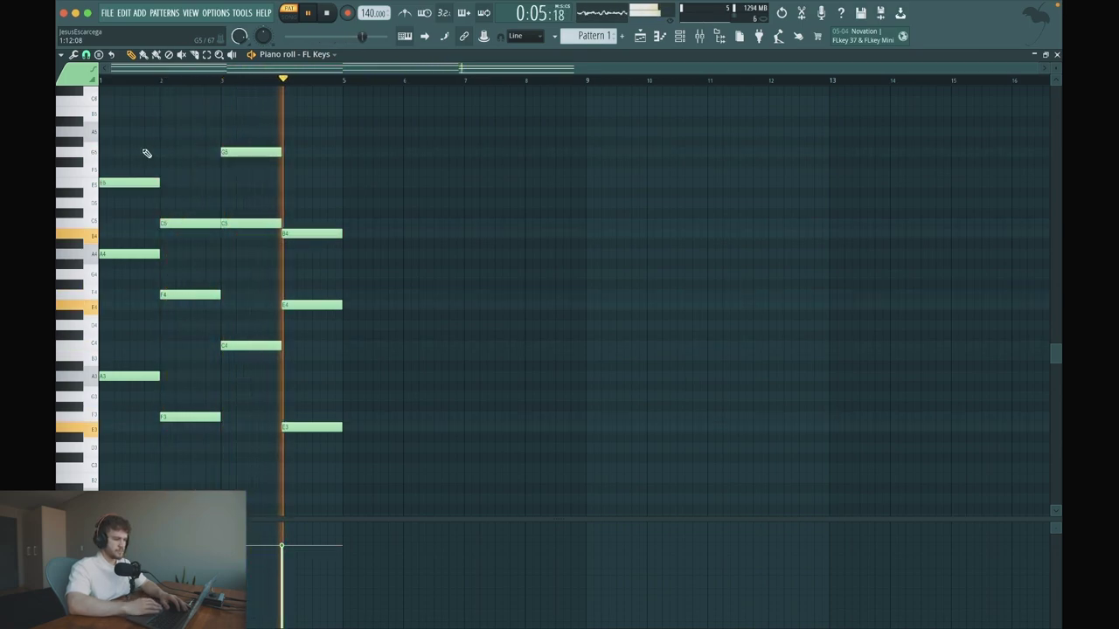
key("space")
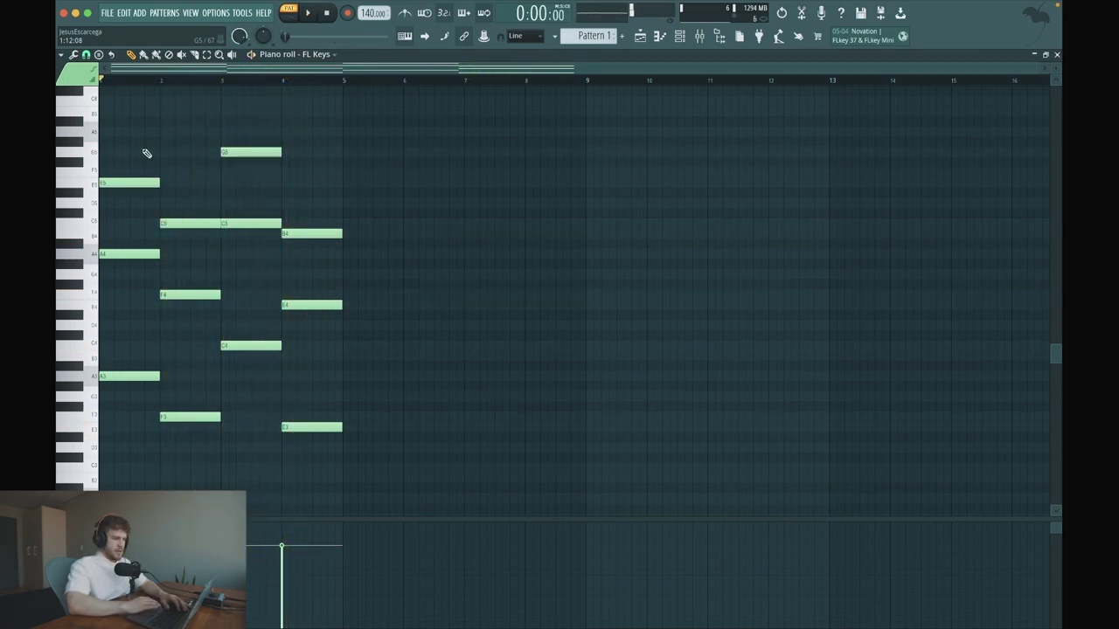
Add a one-bar C5 note as the third of the bar 1 chord, comparing it with B4.
left_click(103, 224)
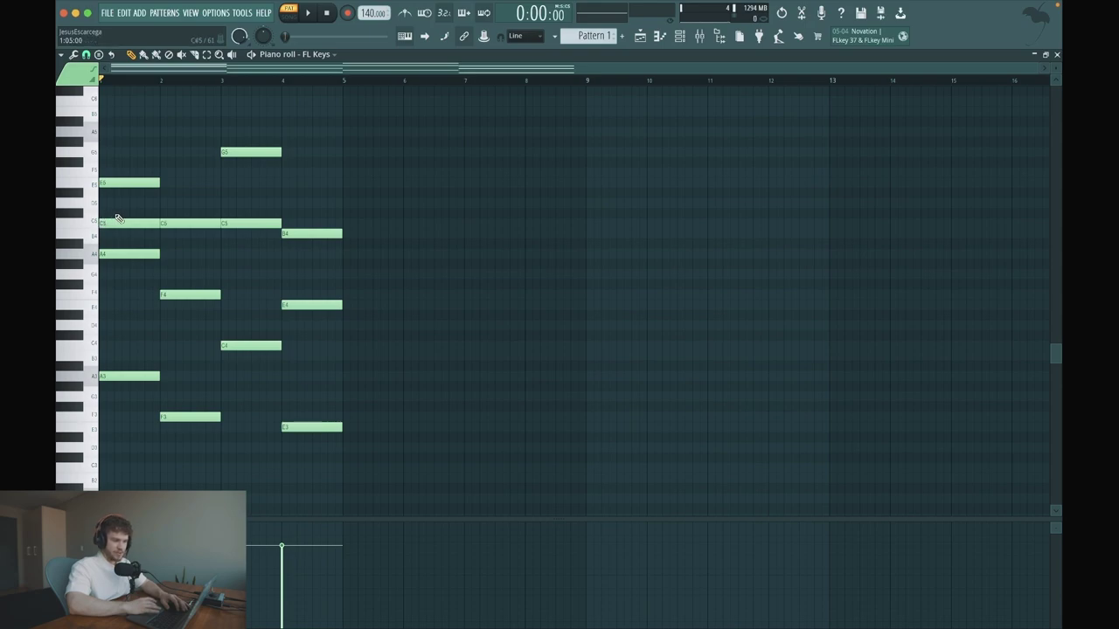
mouse_move(116, 219)
left_mouse_down()
mouse_move(105, 210)
mouse_move(111, 235)
left_mouse_up()
left_click(111, 224)
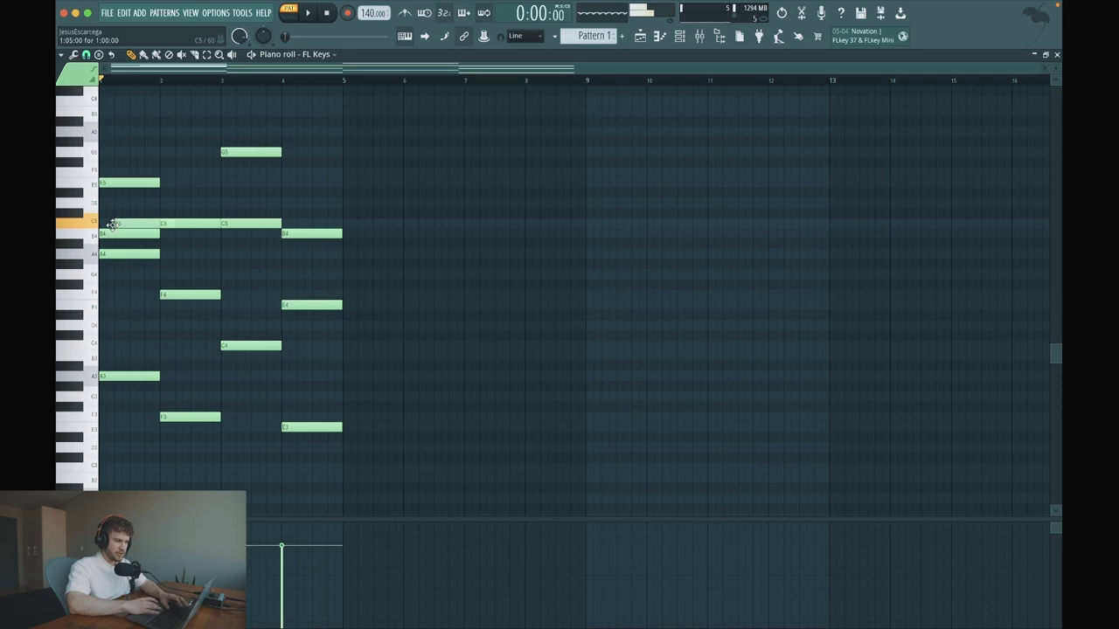
right_click(119, 224)
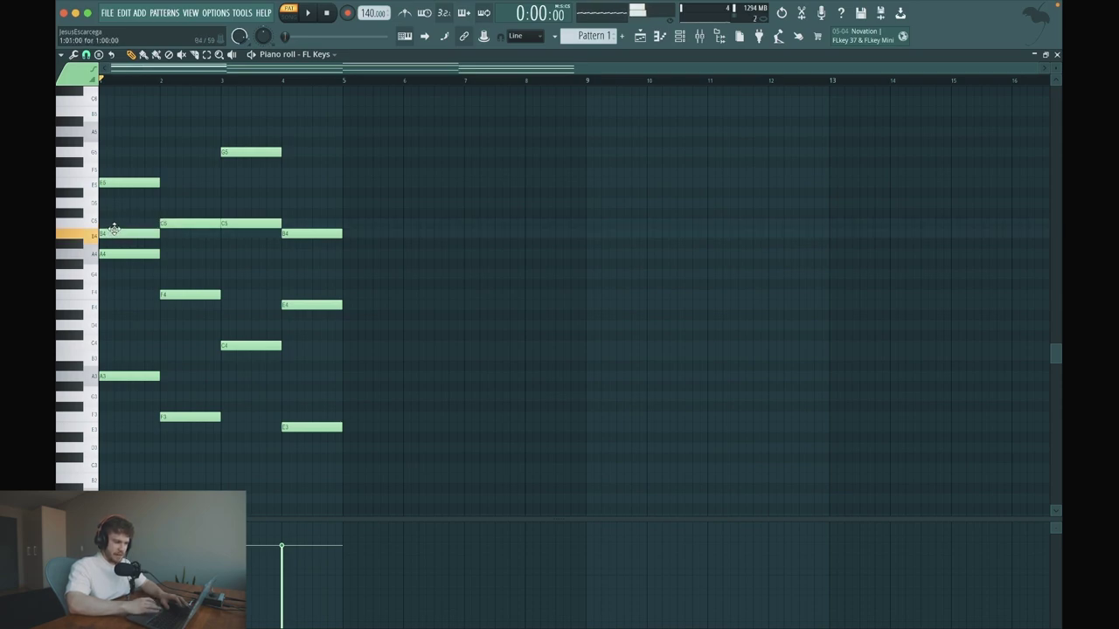
left_click_drag(114, 232, 115, 219)
Add one-bar thirds A4 at bar 2, E5 at bar 3 and G4 at bar 4, and play back the chords.
left_click(164, 255)
left_click(224, 294)
left_click_drag(247, 295, 237, 189)
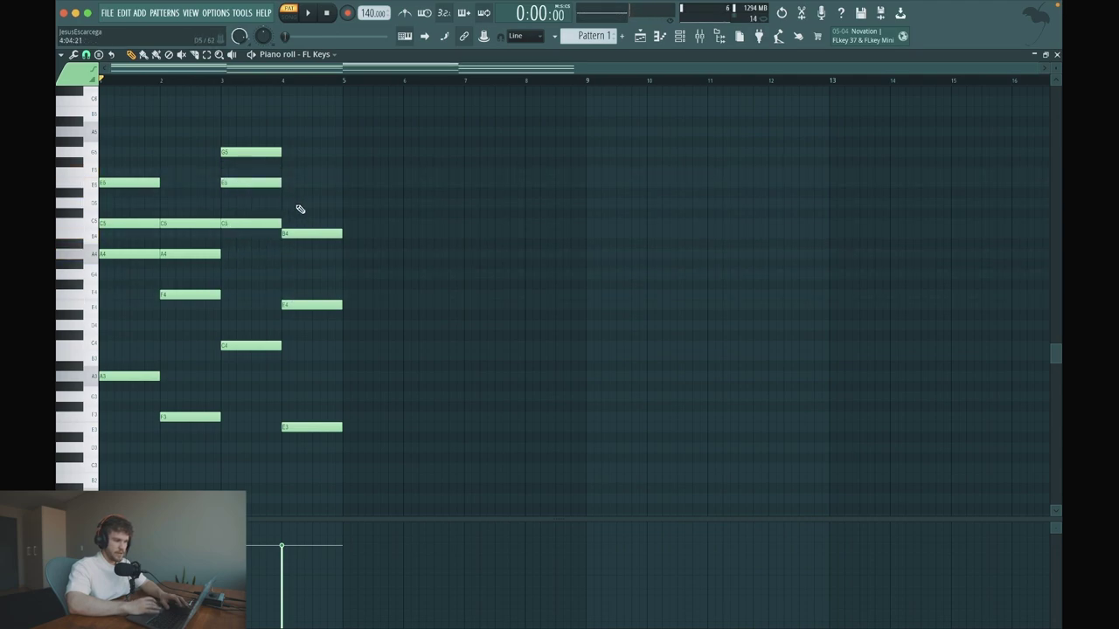
left_click(284, 273)
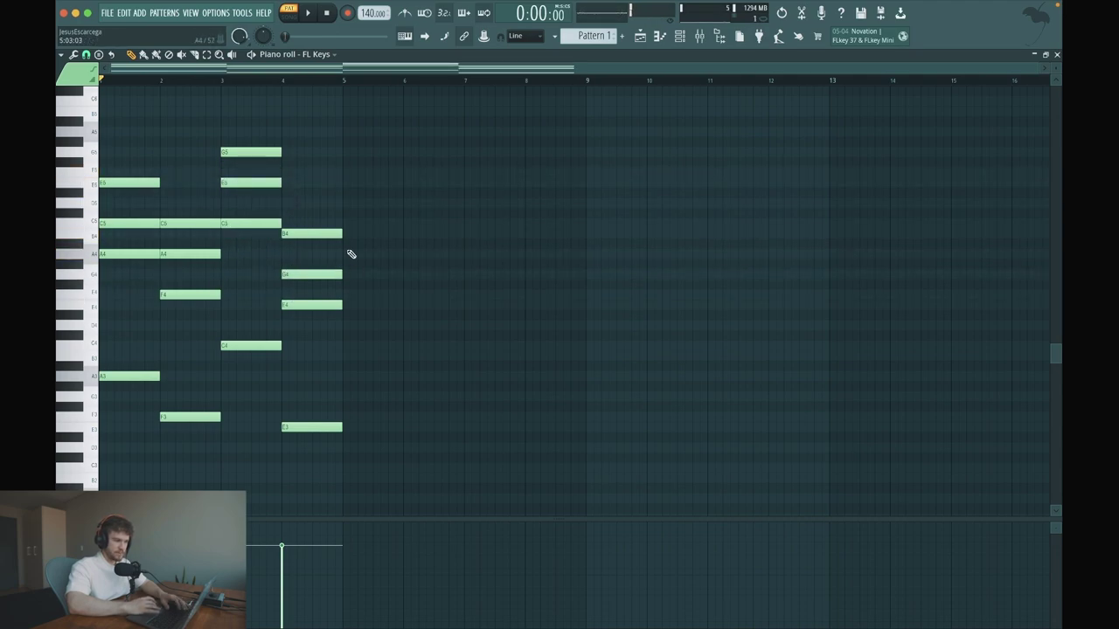
key("space")
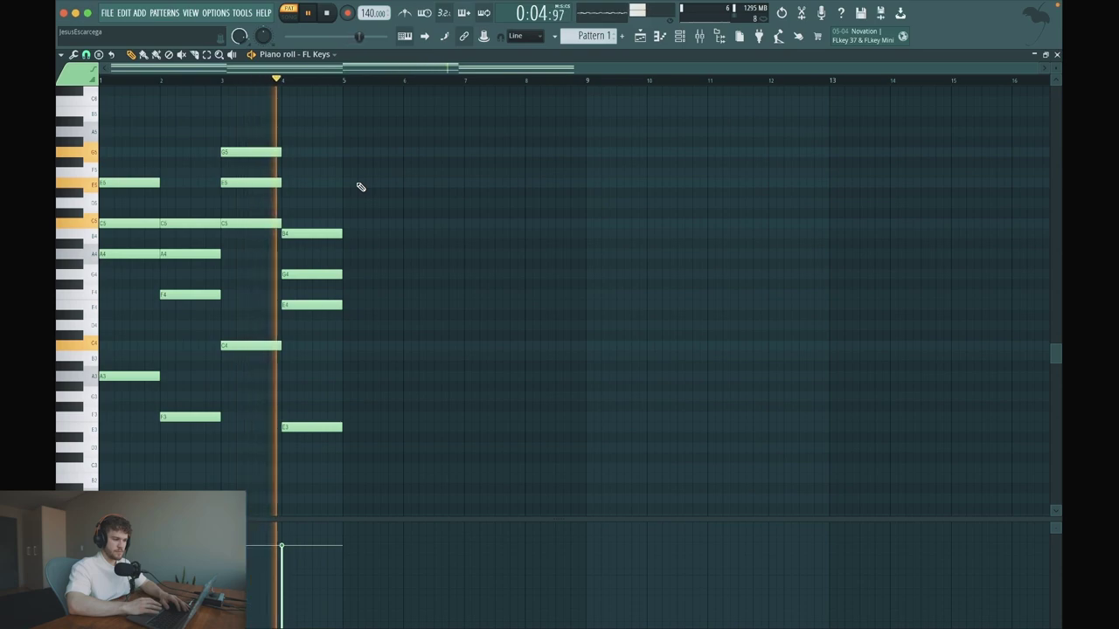
key("space")
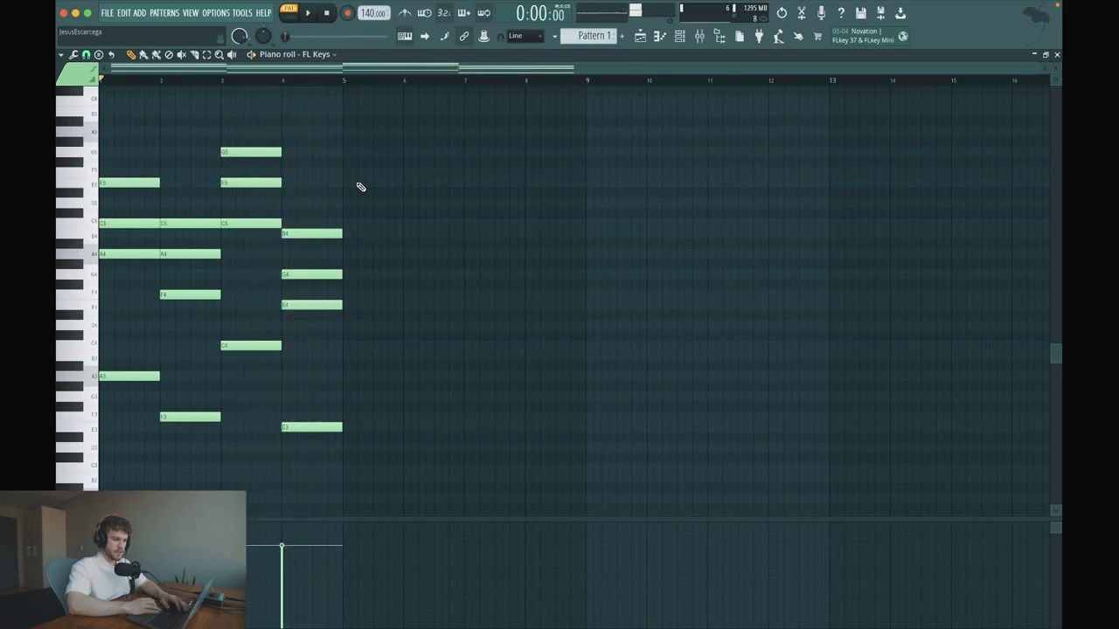
Move the G5 note at bar 3 down one octave to G4 and play back the chord progression.
left_click(254, 150)
key("ctrl+Down")
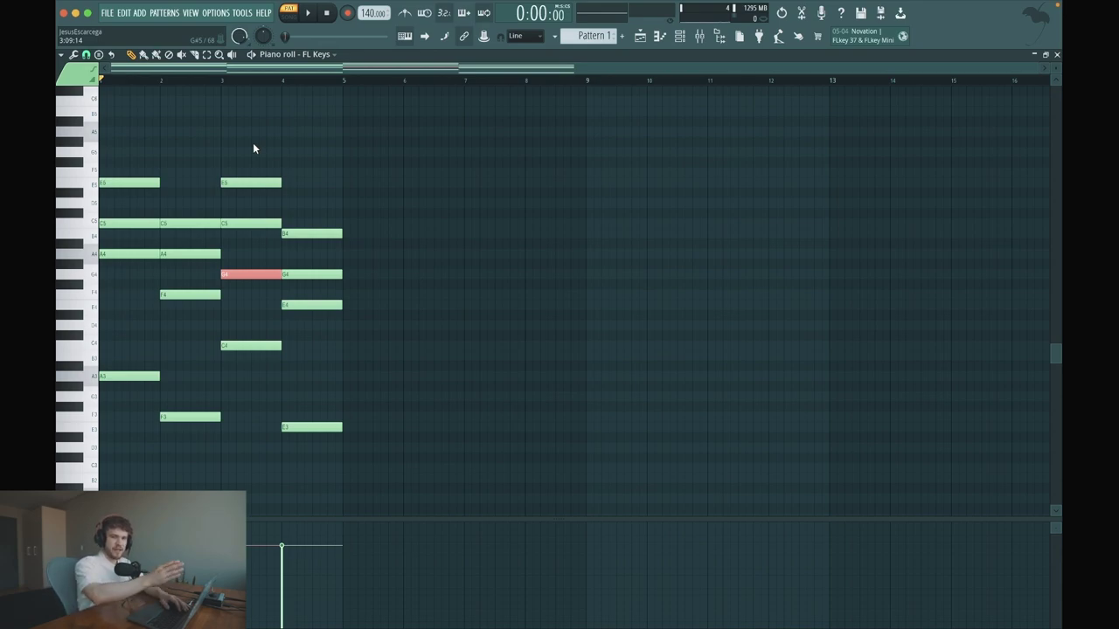
key("space")
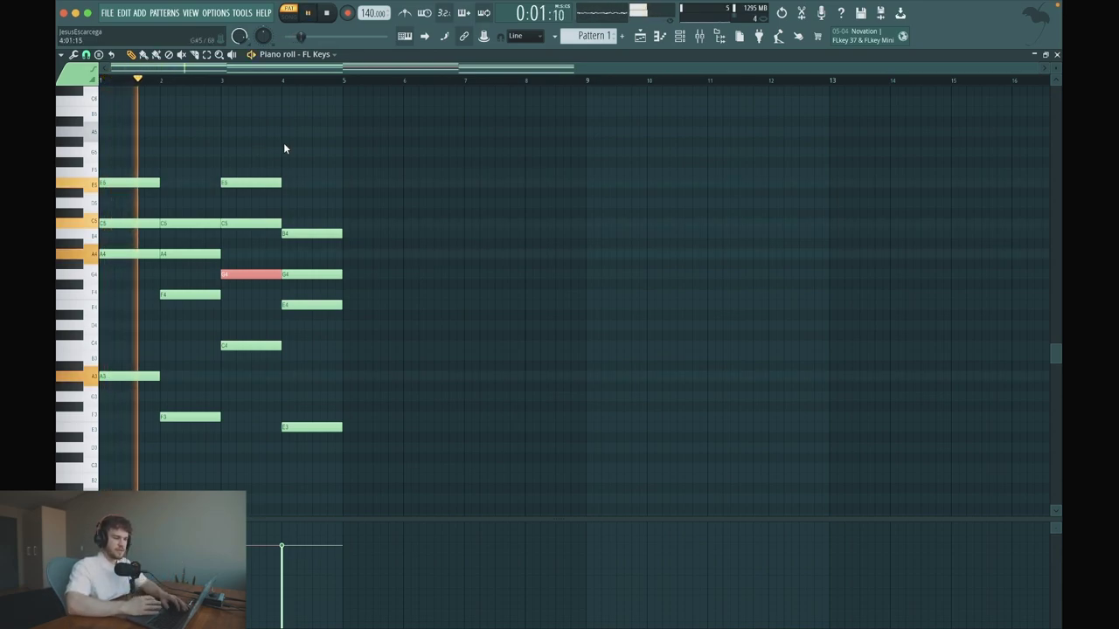
left_click(287, 148)
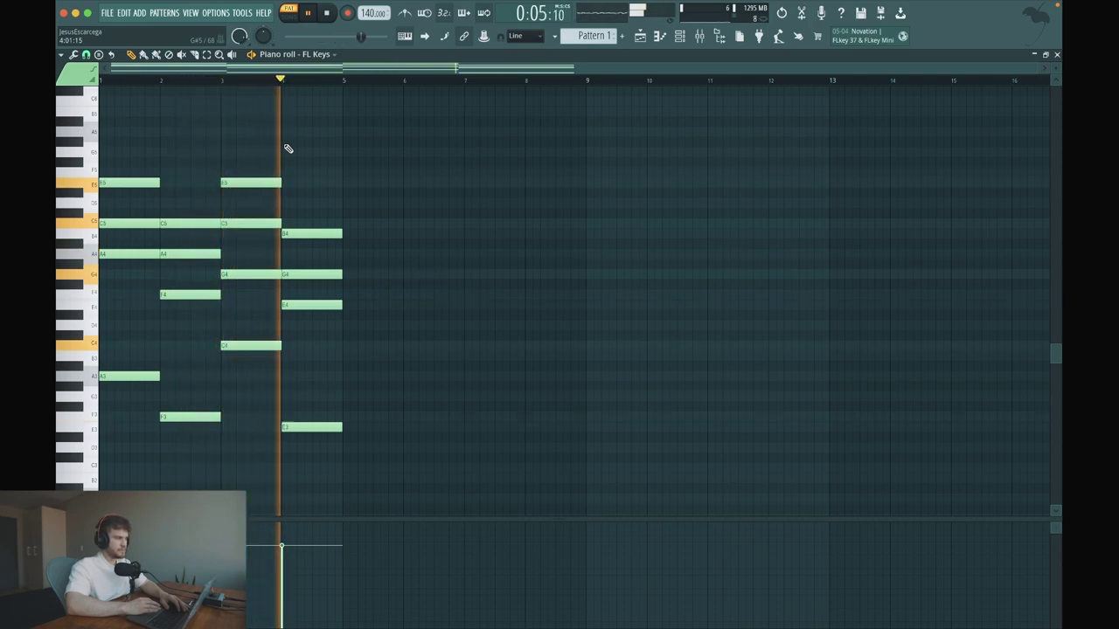
key("space")
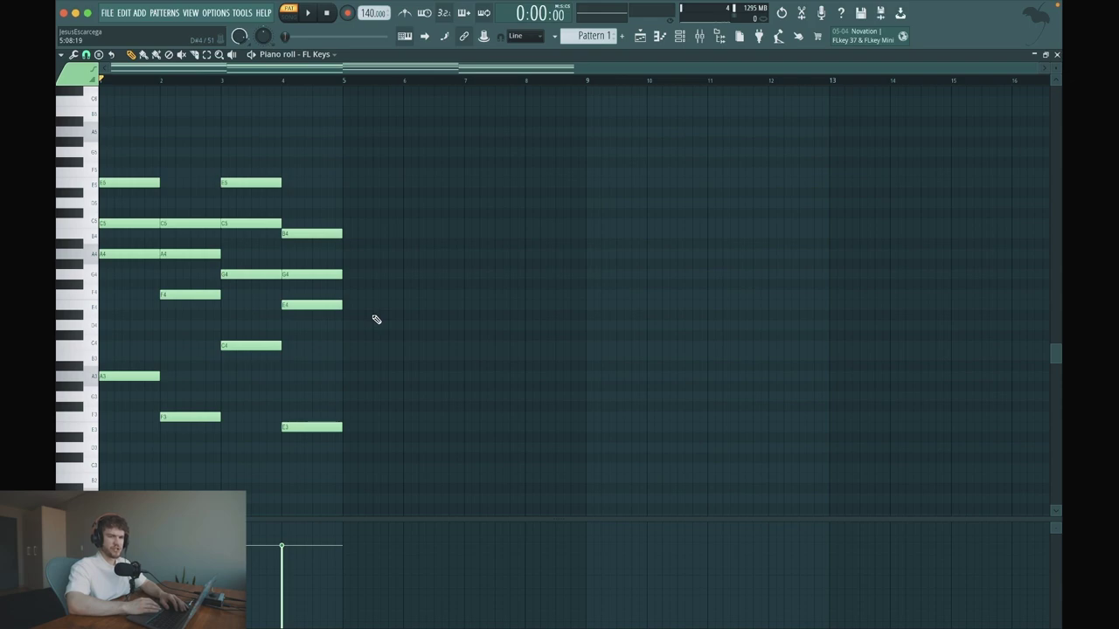
Delete all notes in bars 2 to 4, keeping only the bar 1 chord.
left_click_drag(360, 472, 184, 113)
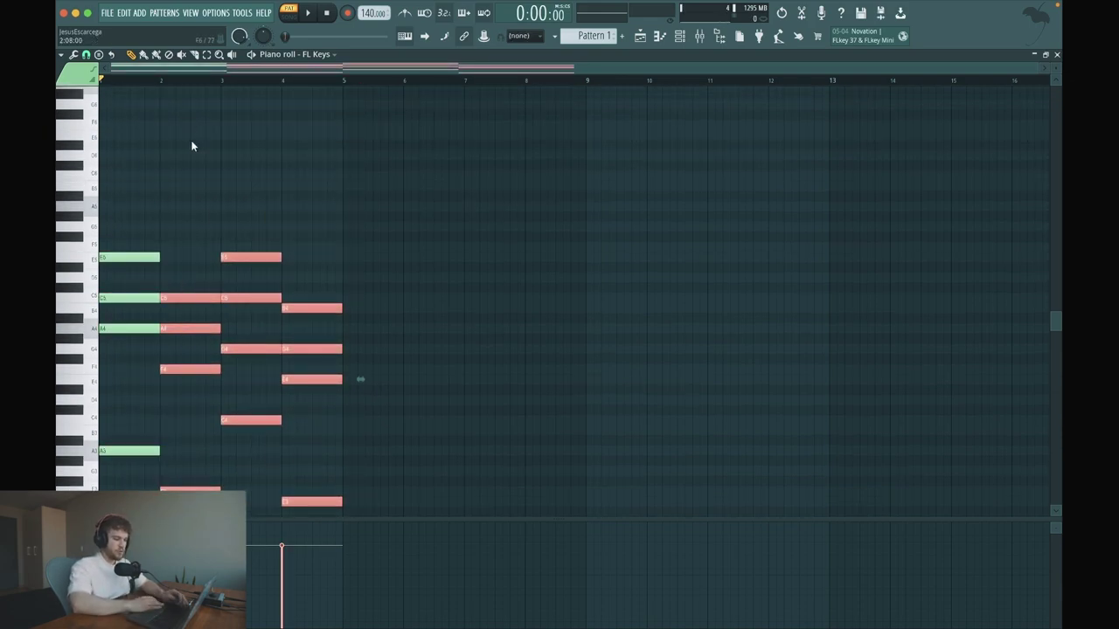
key("Delete")
scroll(223, 229, "down", 5)
key("space")
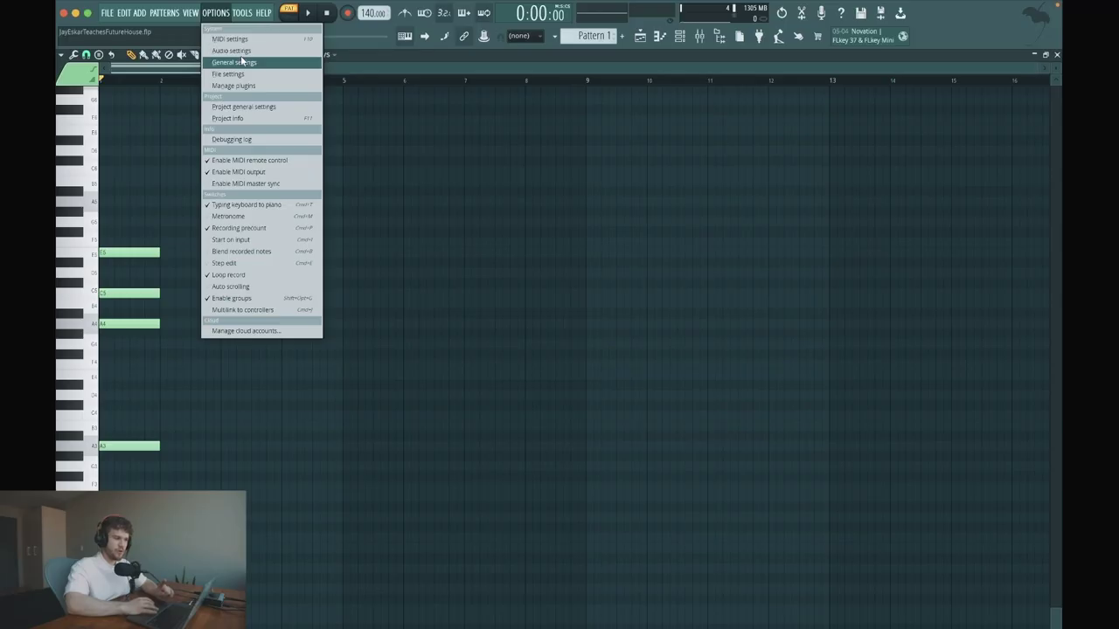
In the file settings, set autosave to Frequently (every 5min & before risky operations) with a maximum of 133, and close the settings.
left_click(237, 73)
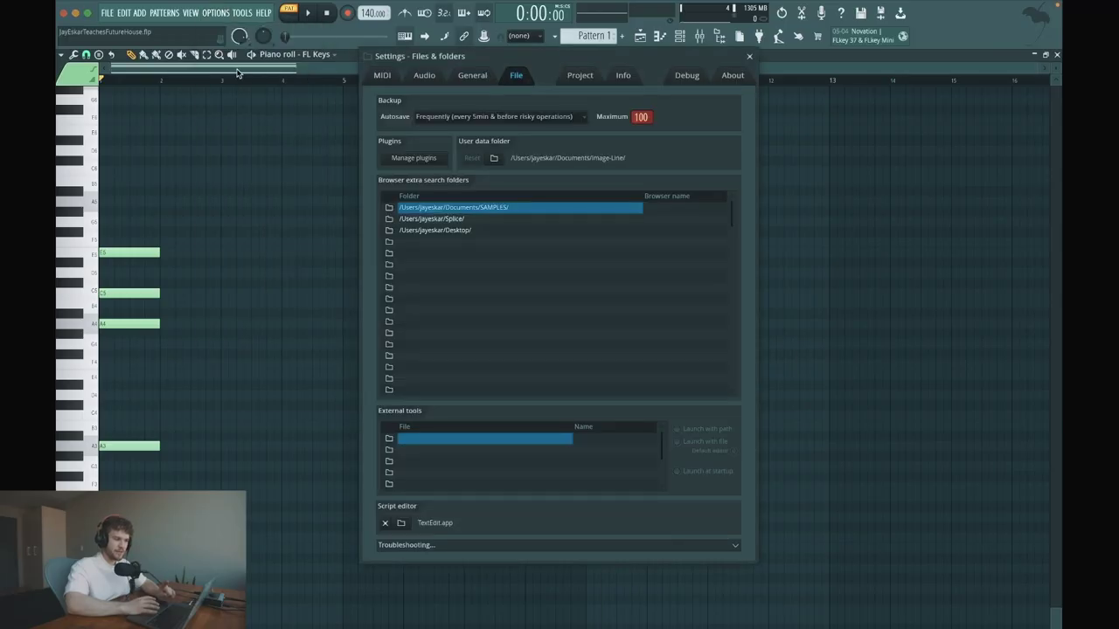
left_click(444, 119)
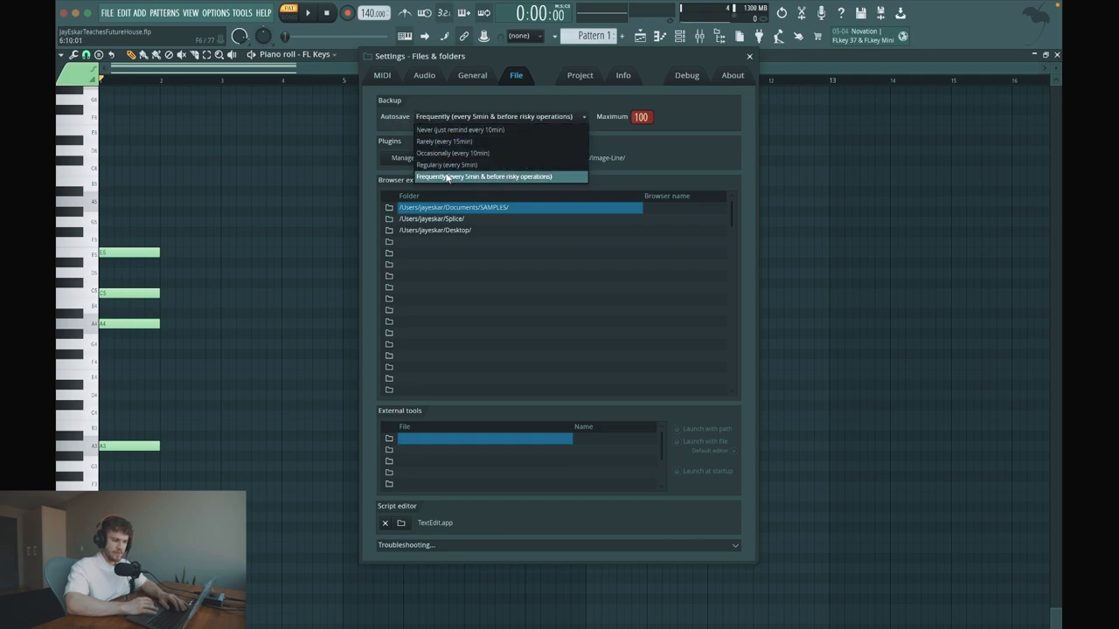
left_click(447, 176)
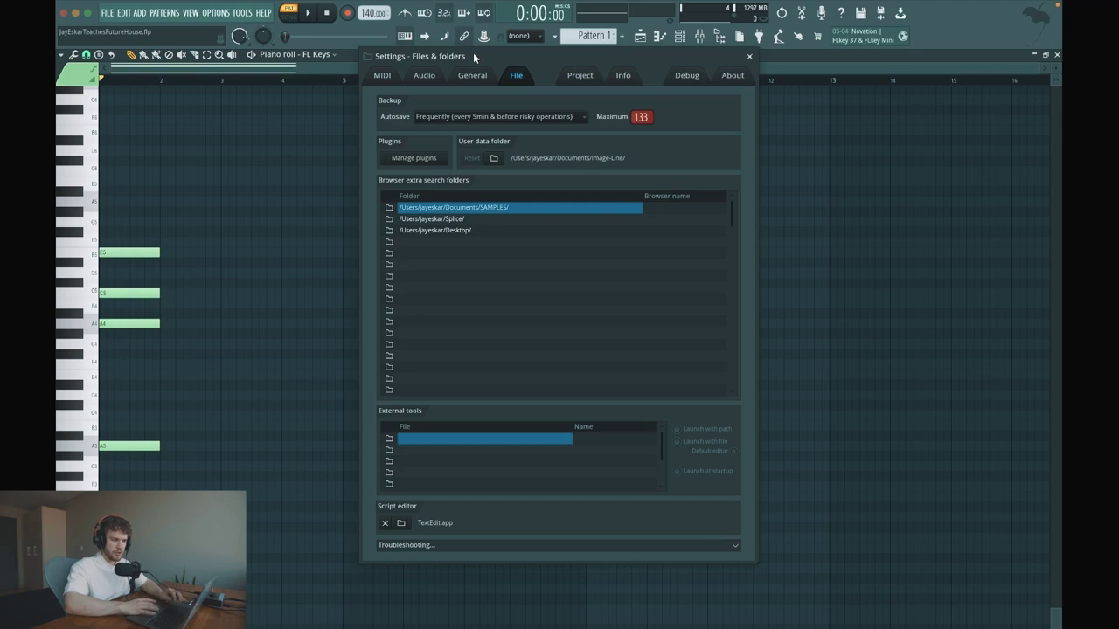
left_click(750, 58)
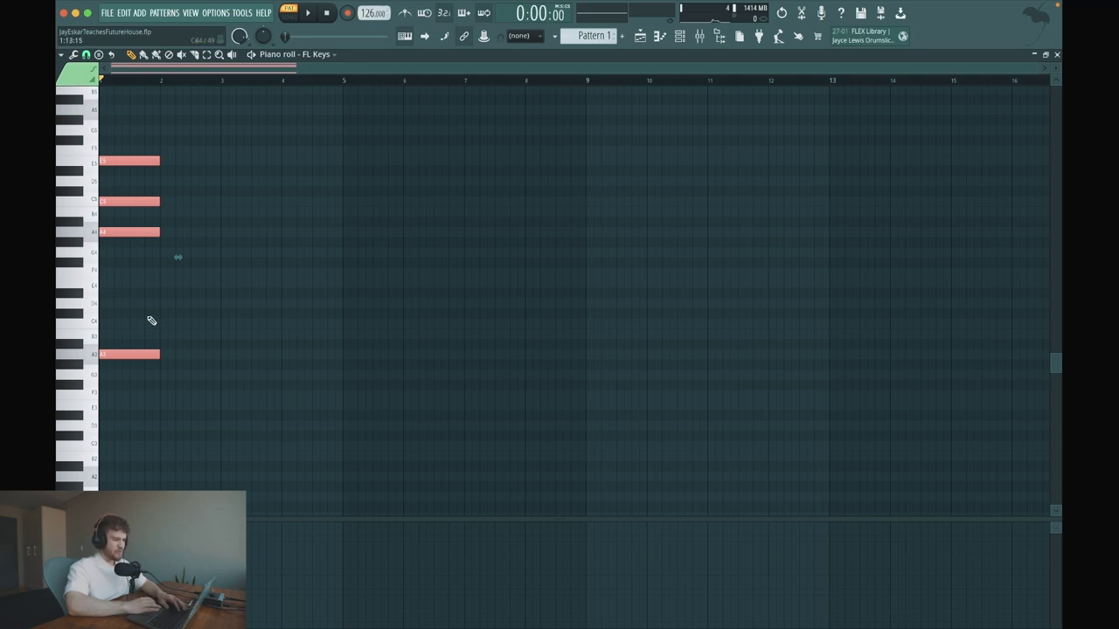
Shorten the A3, A4, C5 and E5 notes in bar 1 to half a bar and play back the chord.
key("ctrl+d")
scroll(188, 352, "down", 1)
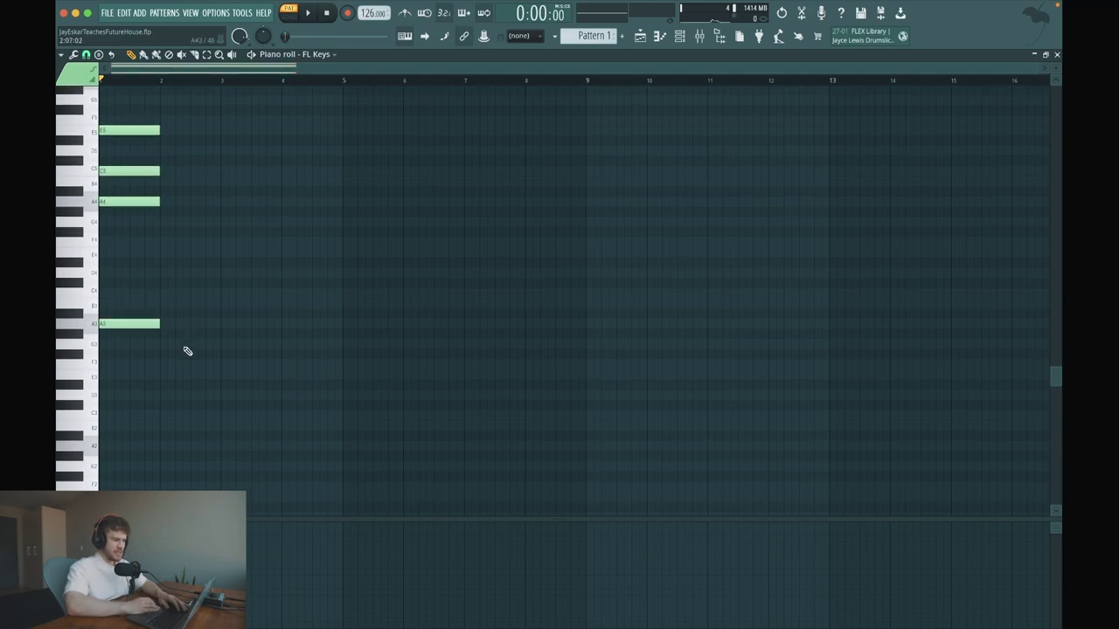
key("space")
key("space")
left_click_drag(158, 324, 133, 323)
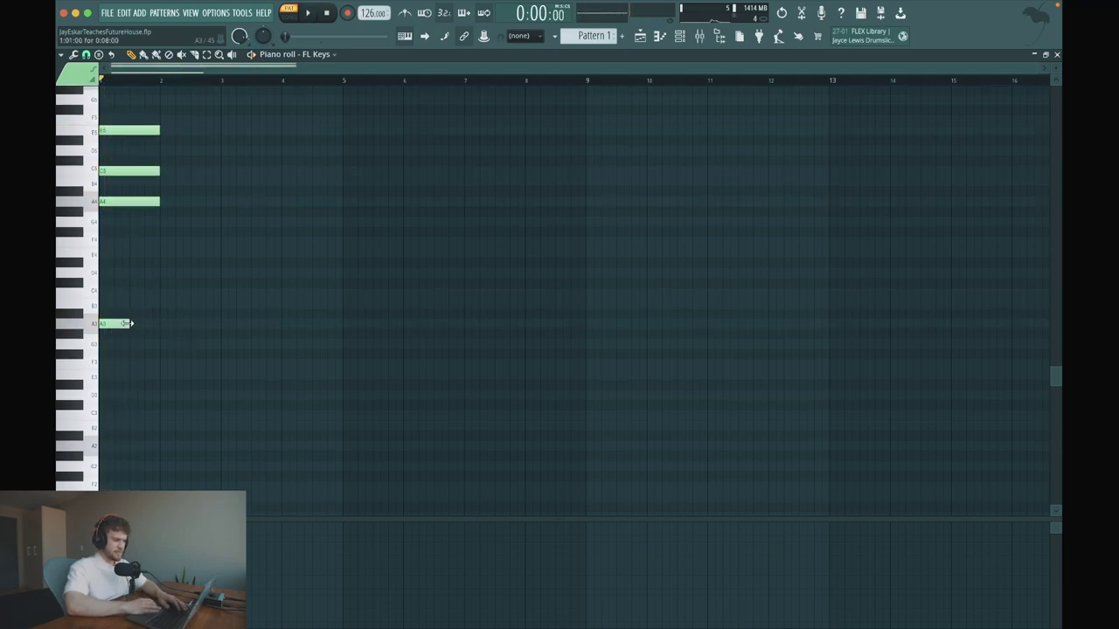
left_click_drag(165, 225, 128, 130)
key("space")
key("space")
key("space")
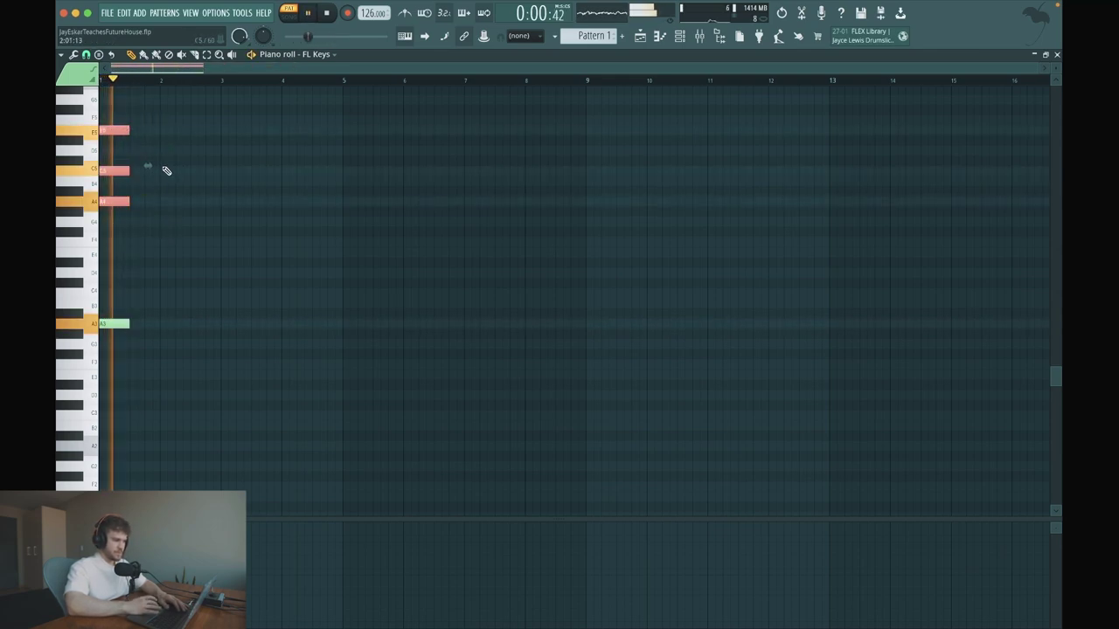
left_click(172, 168, "super")
key("space")
Delete the A4, C5 and E5 notes above the A3 root note and play back the remaining note.
right_click(114, 201)
right_click(109, 171)
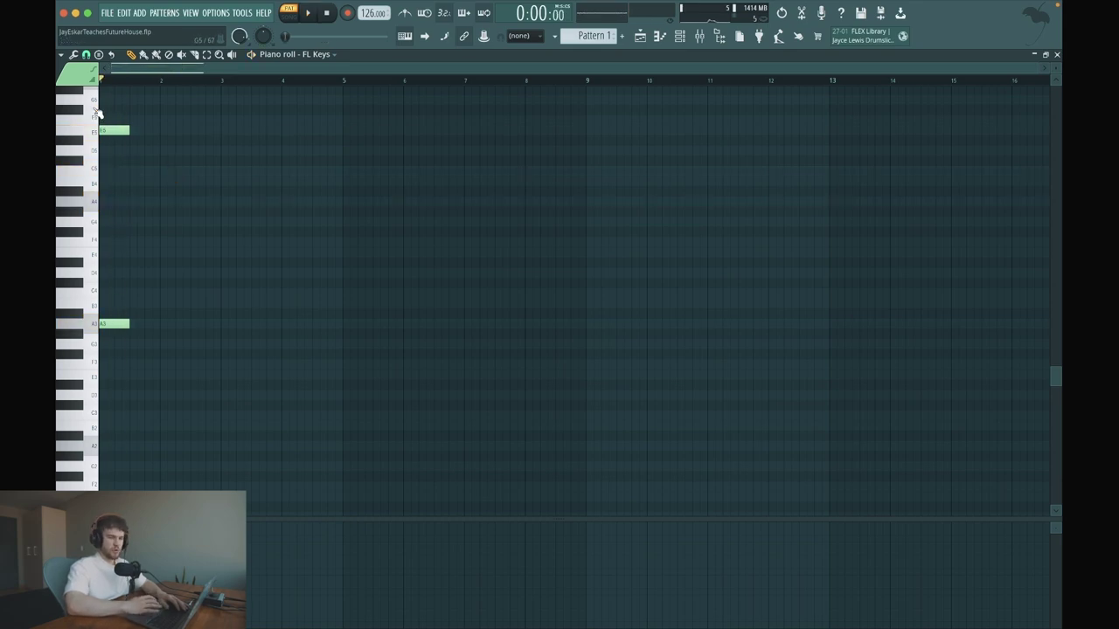
right_click(120, 130)
key("space")
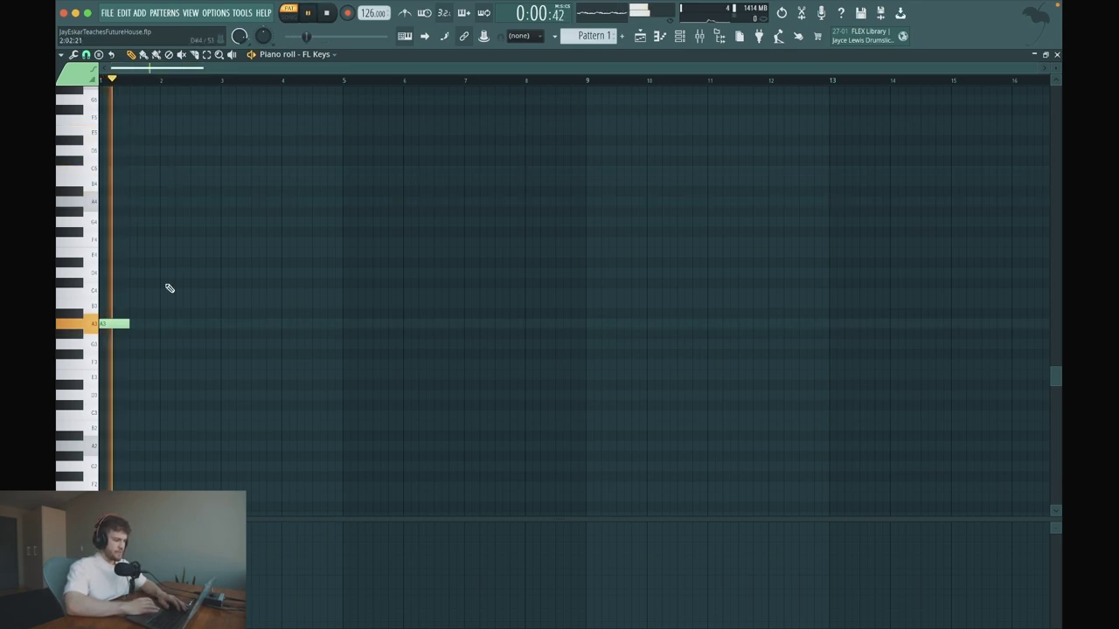
Add a half-bar G3 note right after A3 and a one-bar D3 note at bar 2, auditioning the notes.
left_click(128, 345)
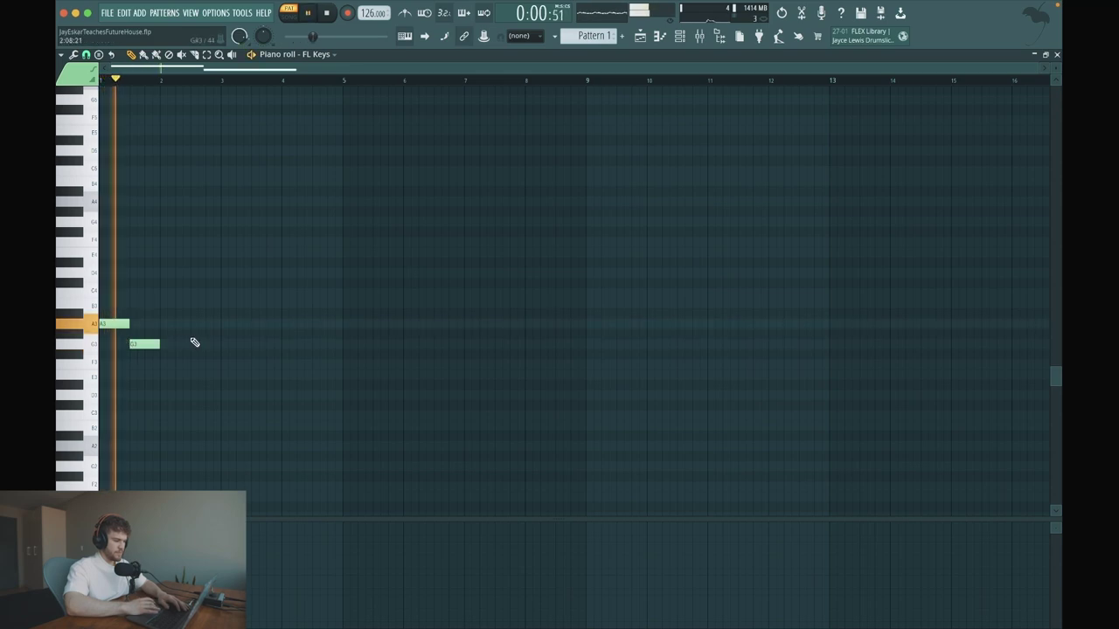
key("space")
left_click(160, 385)
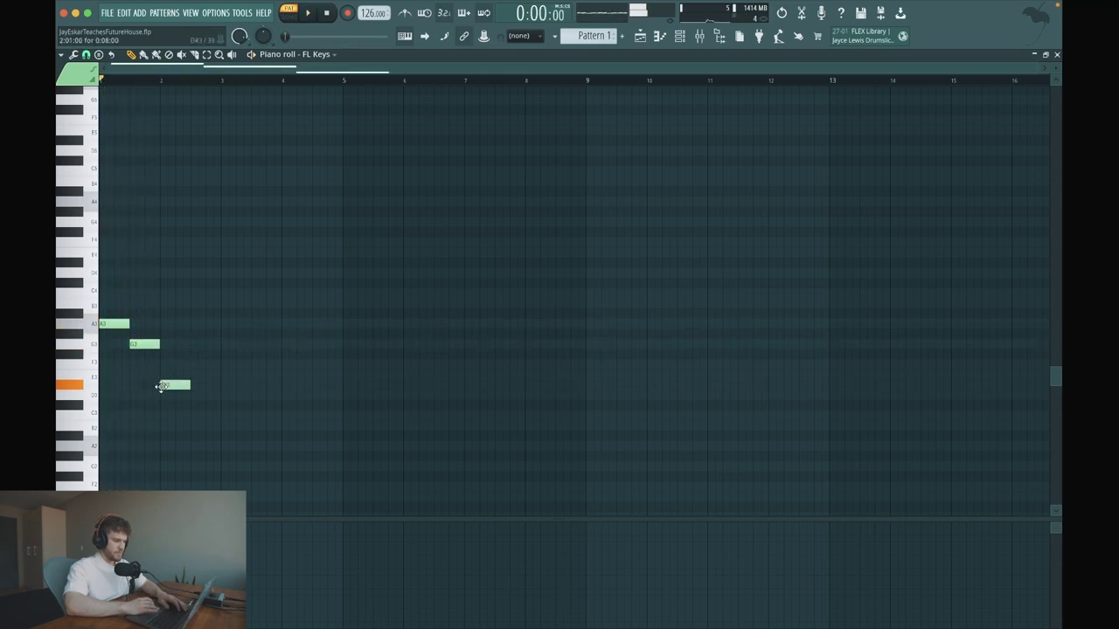
key("space")
left_click_drag(160, 395, 220, 396)
key("space")
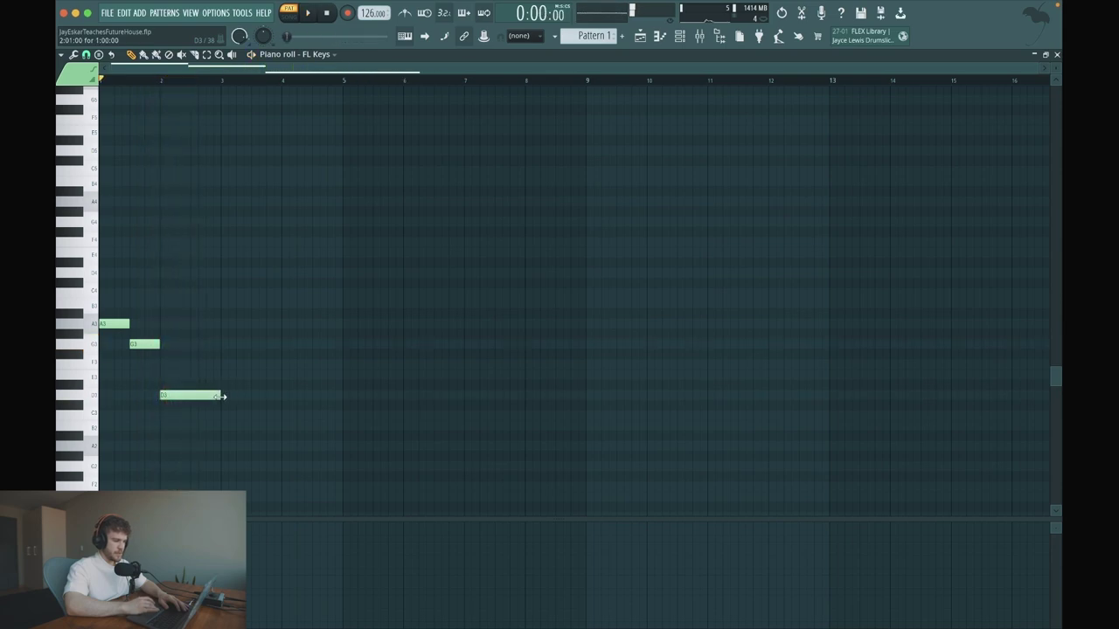
Shorten the D3 note at bar 2 to slightly less than one bar and play back the three-note line.
key("space")
key("space")
key("space")
key("space")
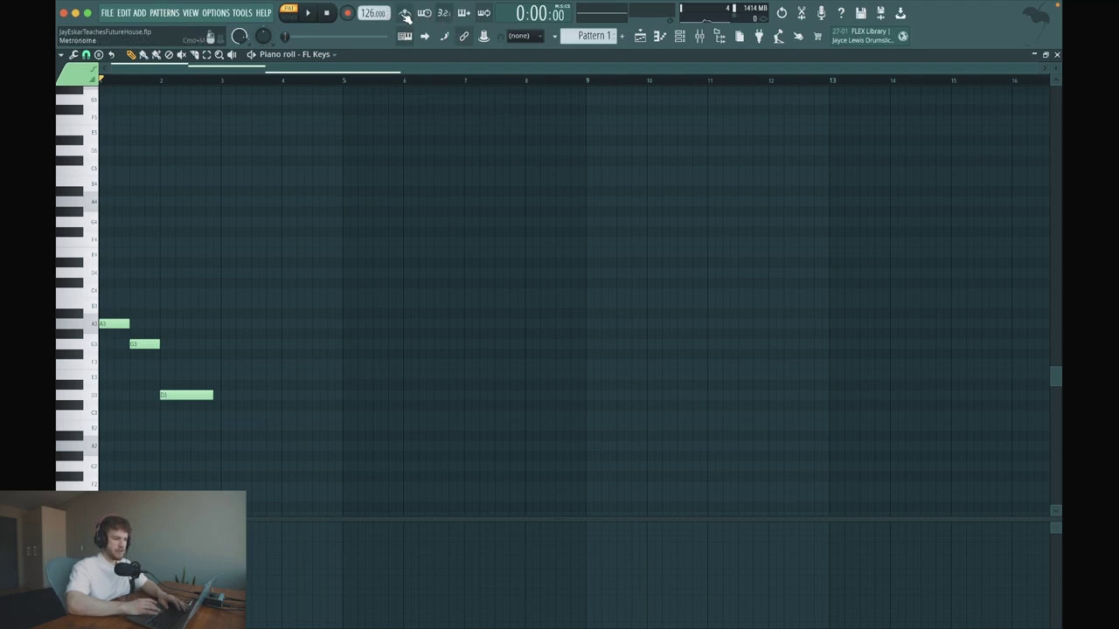
right_click(405, 15)
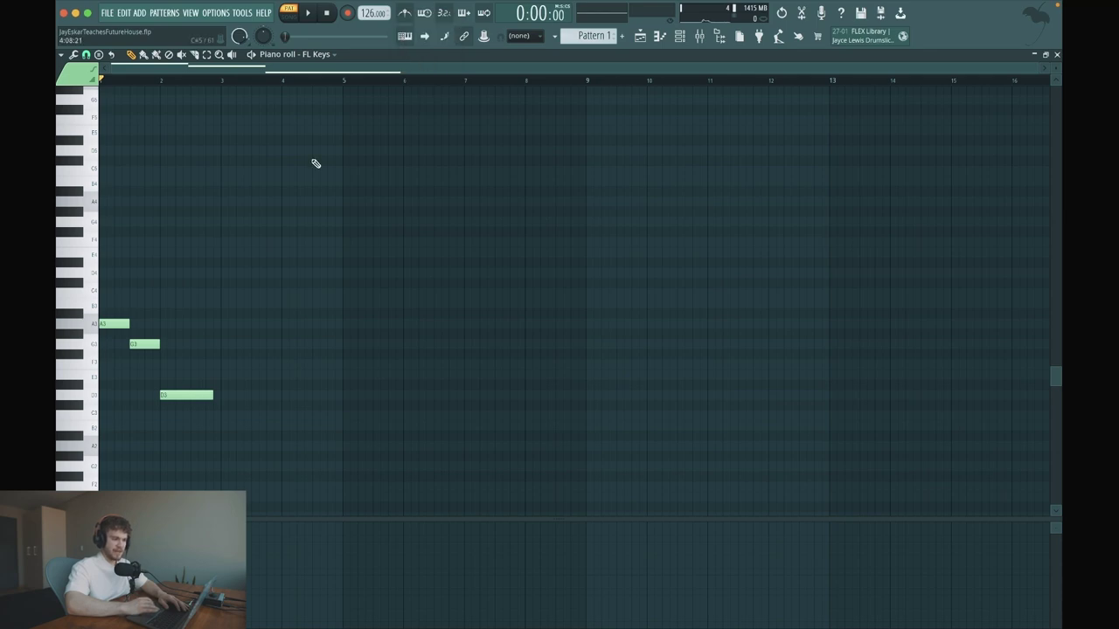
Shorten the D3 note to three quarters of a bar, add a quarter-bar E3 note right after it, and play back the line.
key("space")
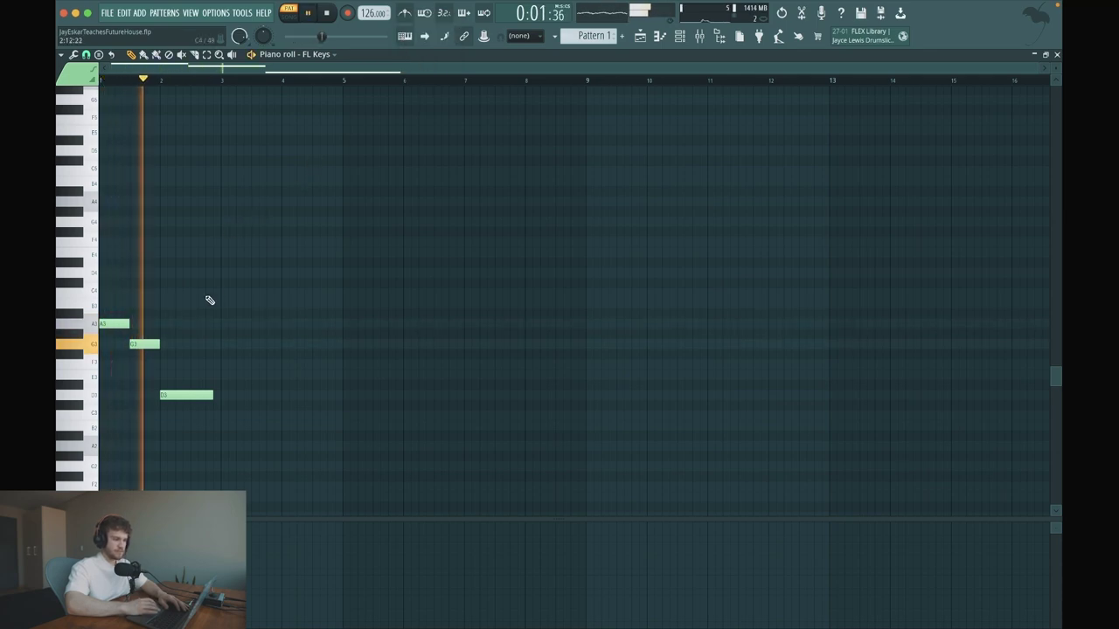
key("space")
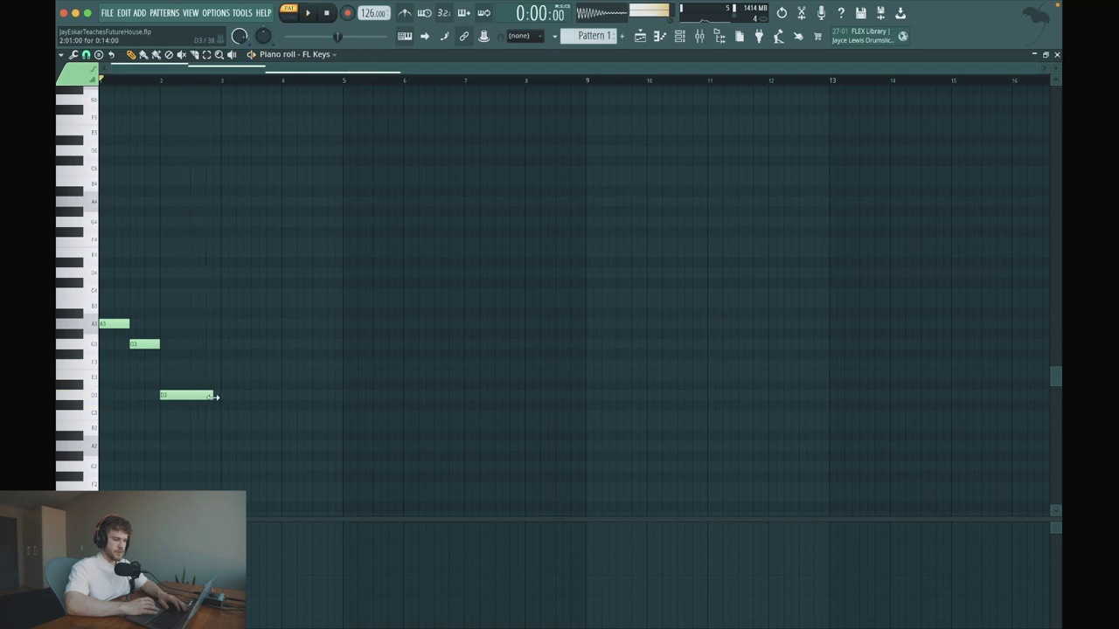
left_click(210, 365)
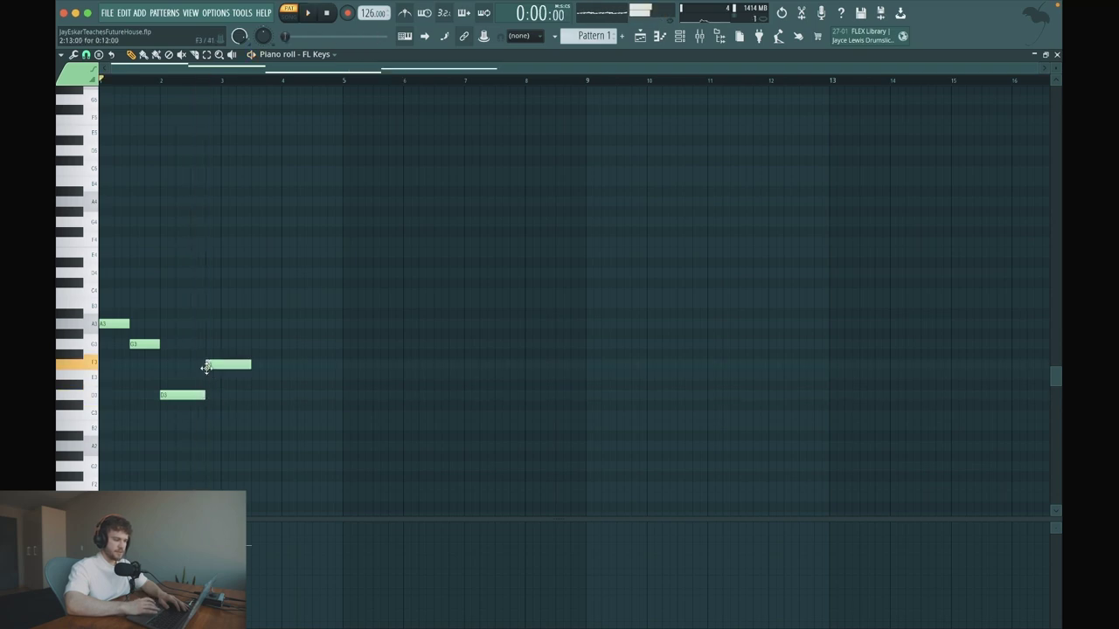
left_click_drag(210, 374, 221, 374)
key("space")
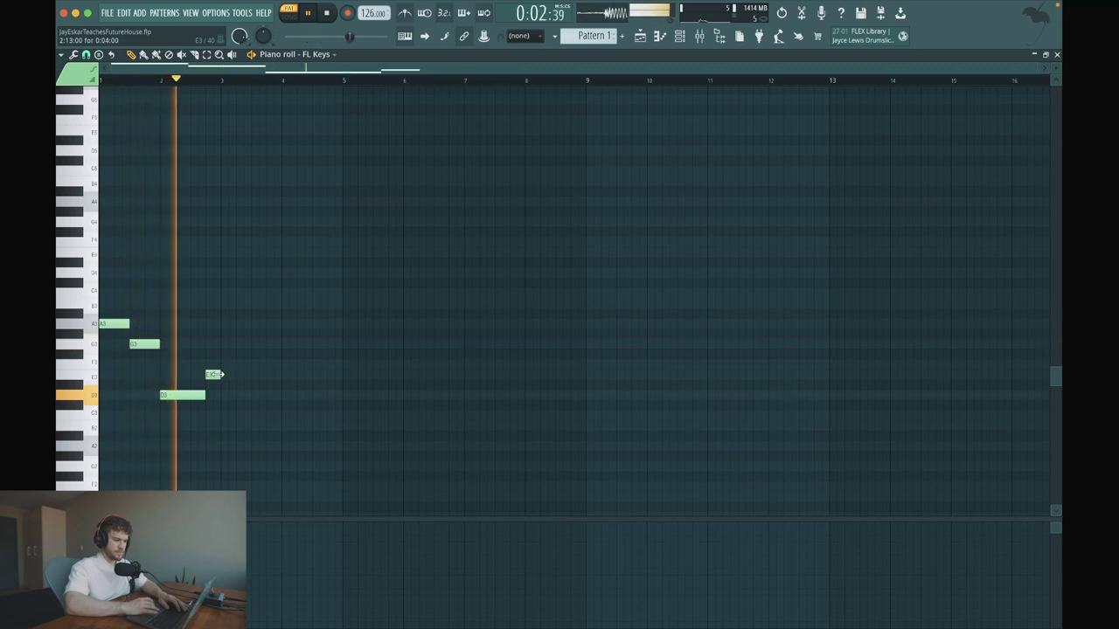
key("space")
Add a quarter-bar F3 note at the start of bar 3 and play back the line.
left_click(225, 365)
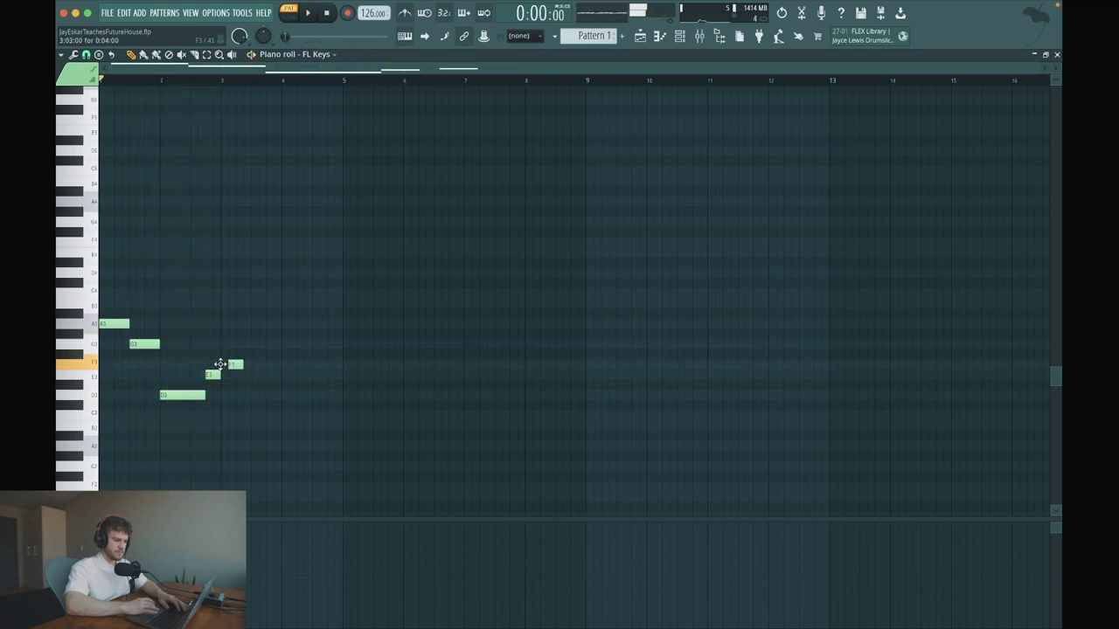
left_click_drag(220, 364, 213, 365)
key("space")
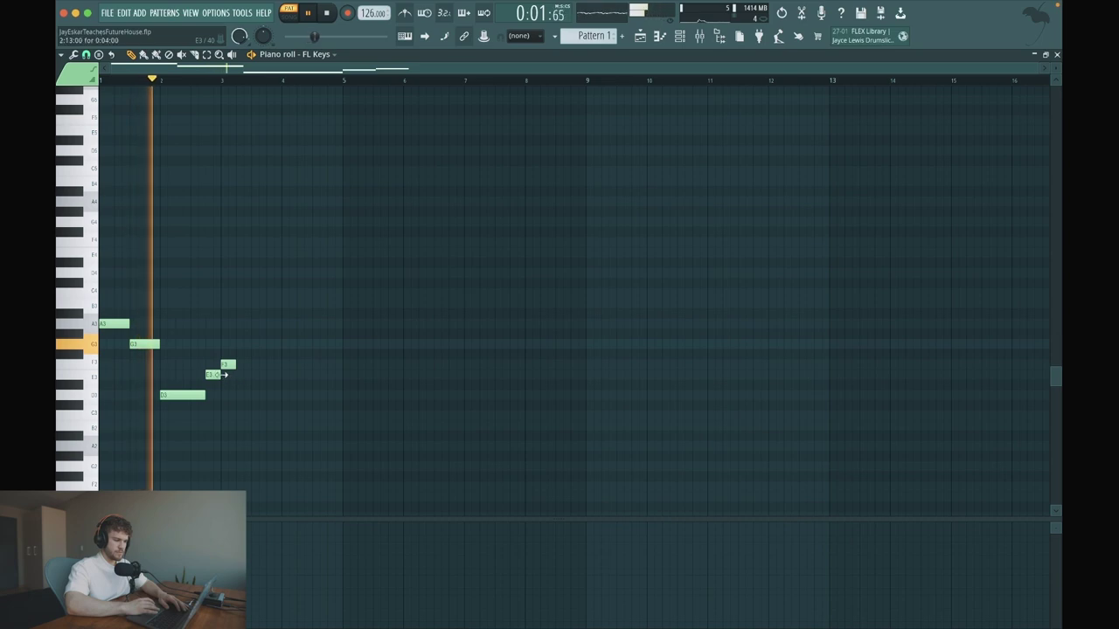
Replace the quarter-bar E3 with an eighth-bar D3 followed by an eighth-bar E3 before bar 3, and play back the line.
right_click(210, 374)
key("space")
left_click_drag(205, 395, 224, 373)
left_click(214, 377)
left_click(227, 367)
key("space")
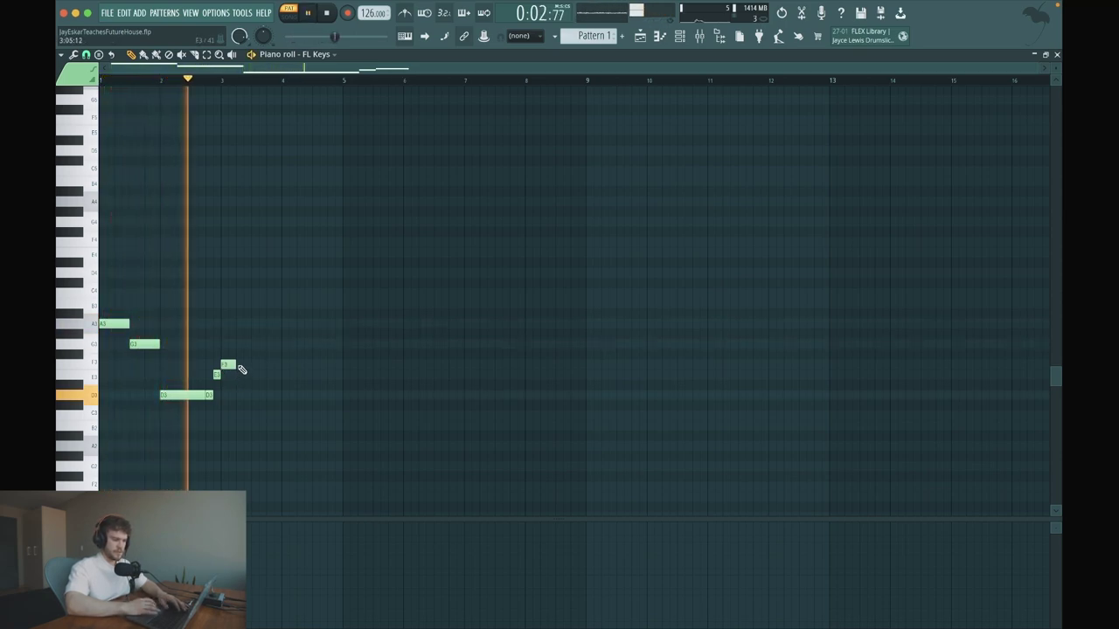
key("space")
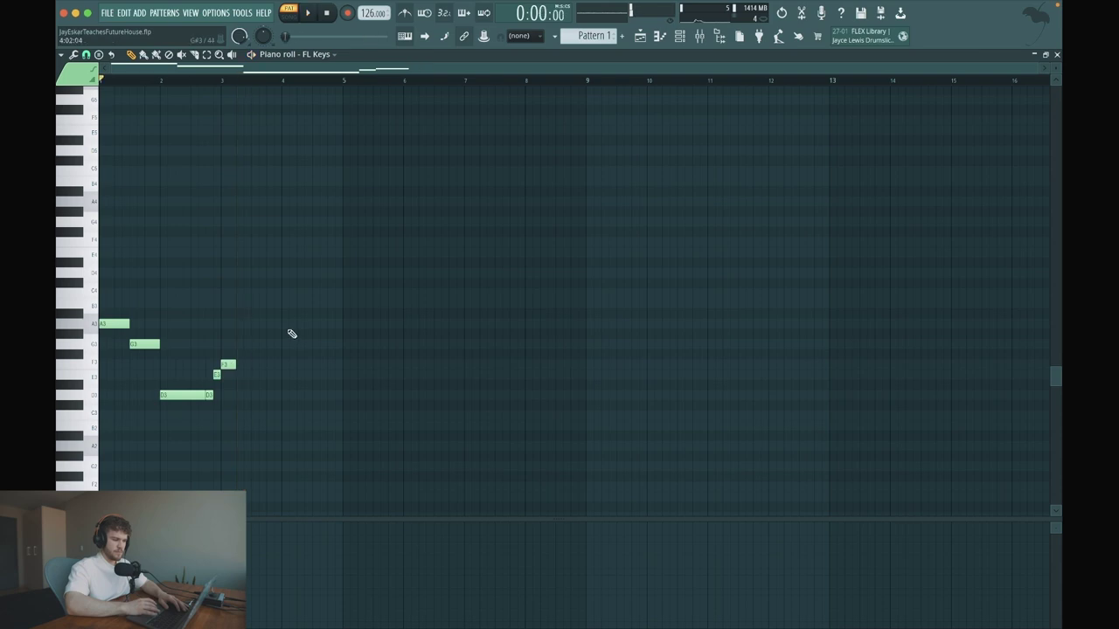
Lengthen F3 to half a bar, add a half-bar G3 after it and a three-quarter-bar A3 at bar 4, and play back.
left_click(252, 344)
left_click(284, 323)
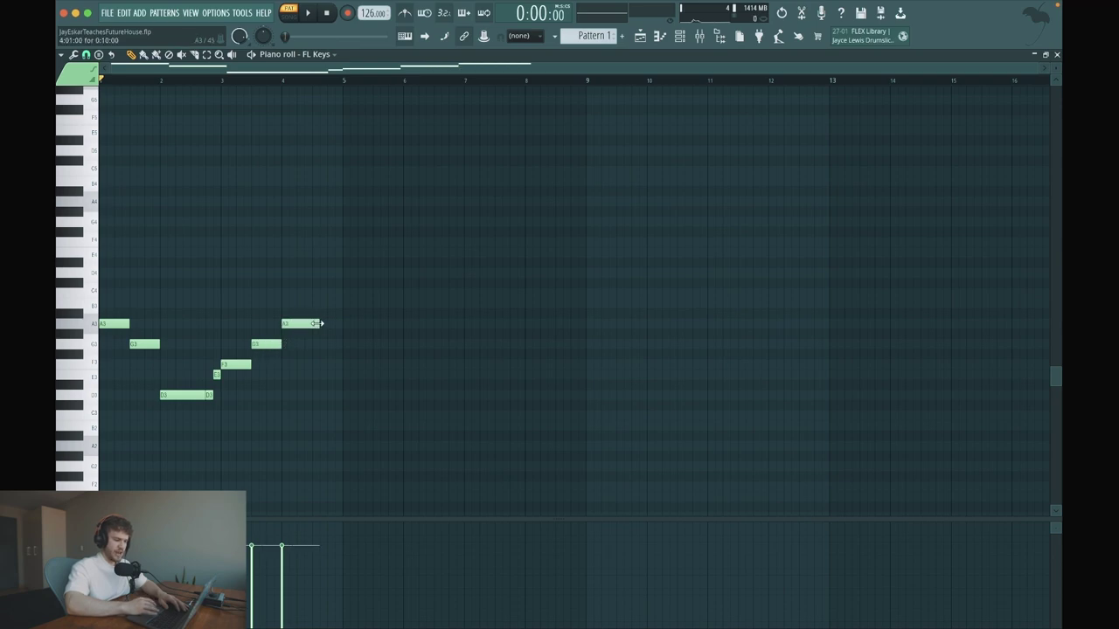
key("space")
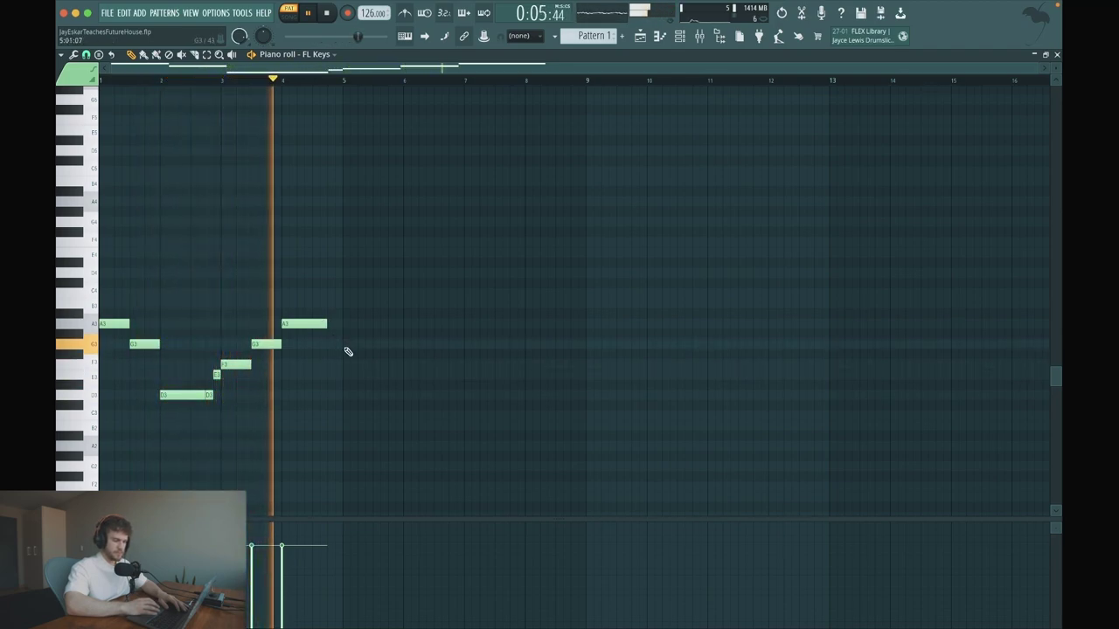
key("space")
Finish bar 4 with an eighth-bar A3 note and an eighth-bar G3 note.
left_click(332, 325)
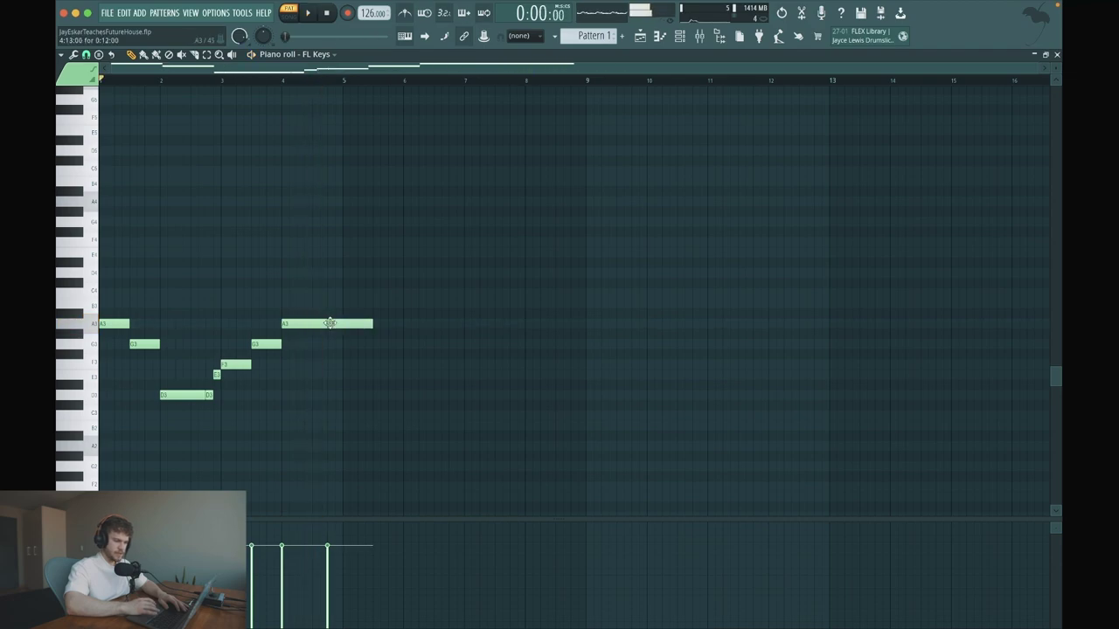
left_click(336, 343)
Duplicate the whole four-bar line into bars 5 to 8 and play it back from the end of bar 4.
left_click_drag(372, 406, 354, 322)
key("ctrl+d")
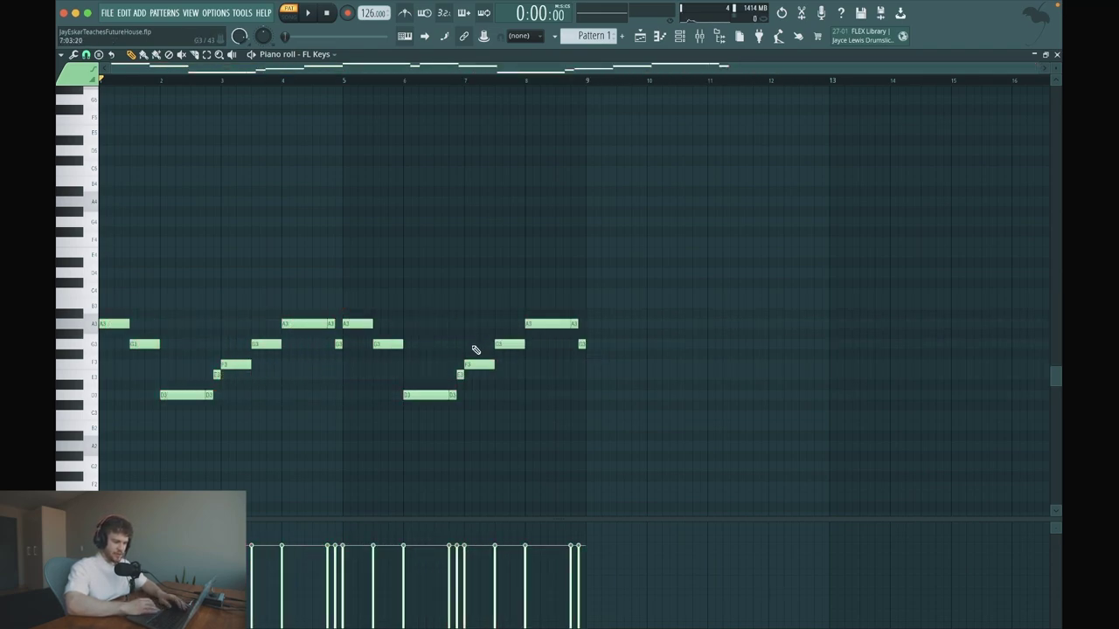
left_click(330, 81)
key("space")
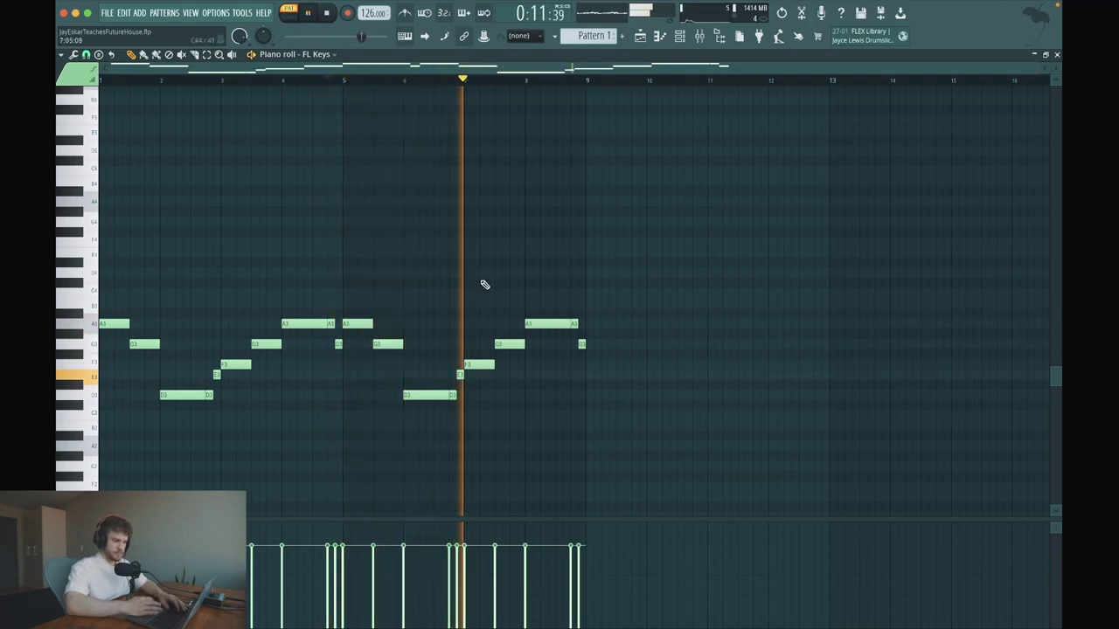
key("space")
Try moving the F3 note at bar 7 up to C4 and play back the passage.
left_click_drag(473, 362, 477, 290)
key("space")
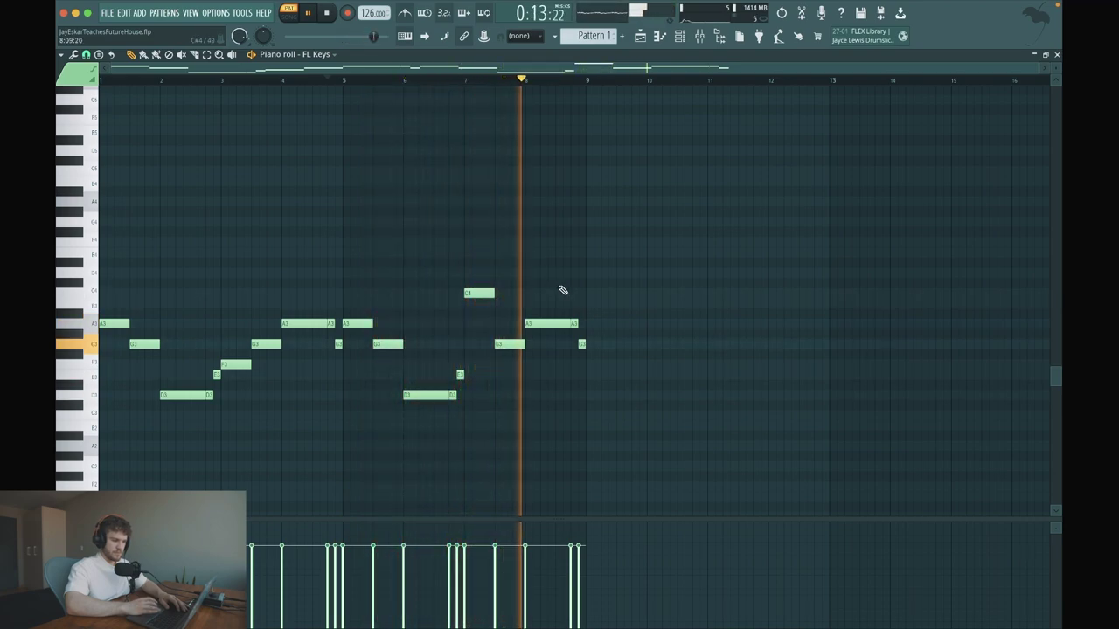
key("space")
Try transposing the C4 note at bar 7 down one octave to C3, playing back from just before bar 6 and from bar 7.
left_click(483, 295)
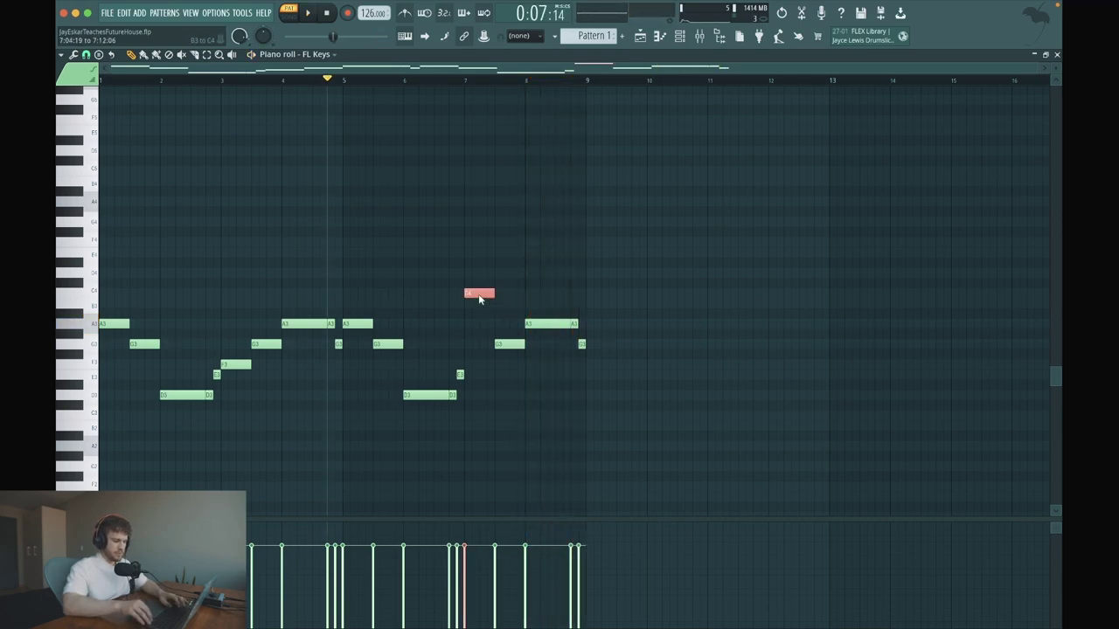
key("ctrl+Down")
left_click(395, 80)
key("space")
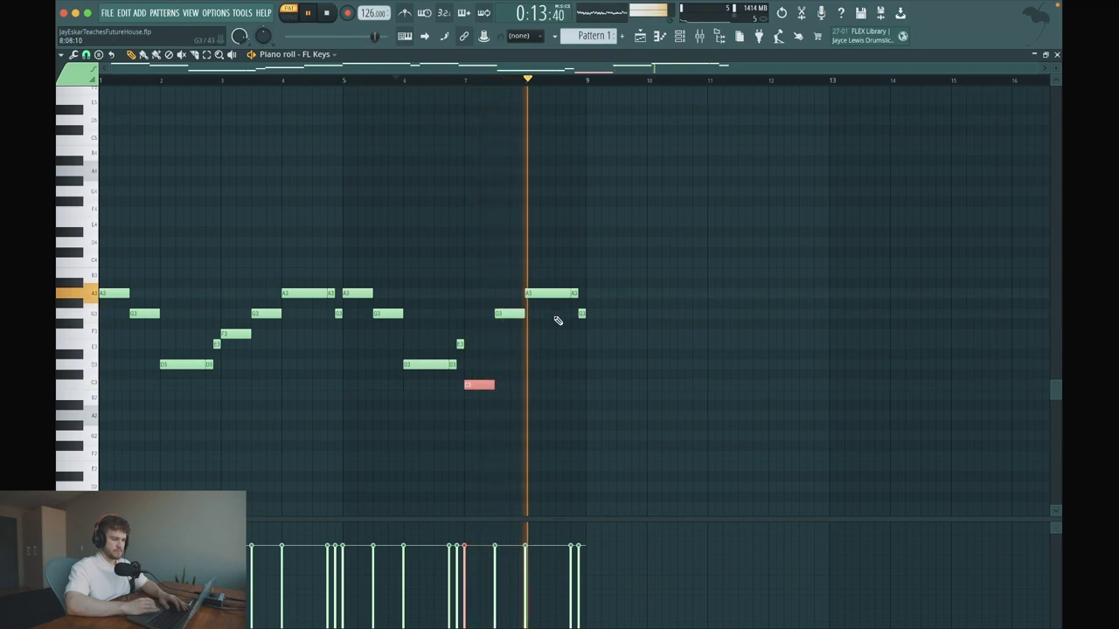
key("space")
left_click(464, 80)
key("space")
key("space")
key("space")
Try the bar 7 note at A2 with repeated playback, and move it back to F3.
left_click_drag(487, 391, 480, 417)
key("space")
key("space")
key("space")
key("space")
key("space")
key("space")
key("space")
key("space")
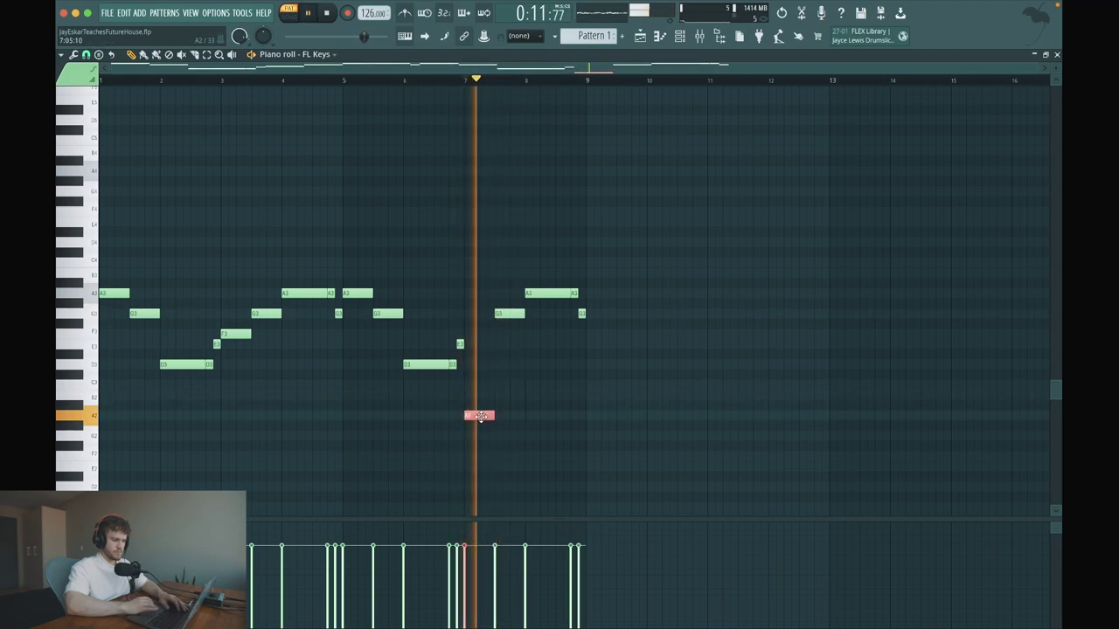
key("space")
left_click_drag(479, 416, 479, 328)
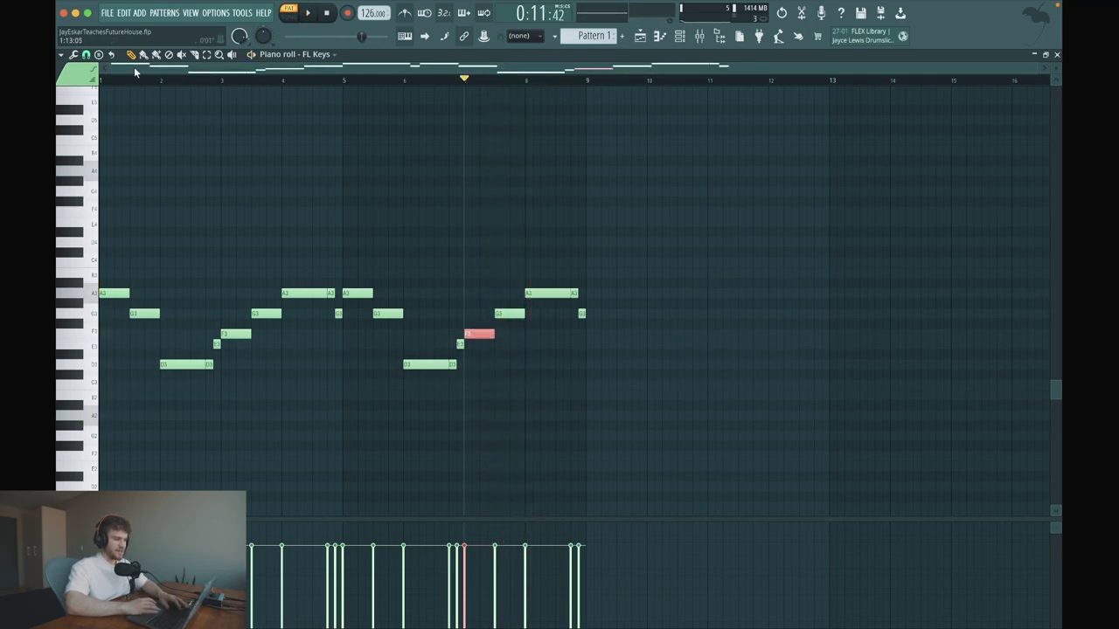
Return the playback position to the start and duplicate the complete eight-bar root line one octave higher.
left_click(101, 79)
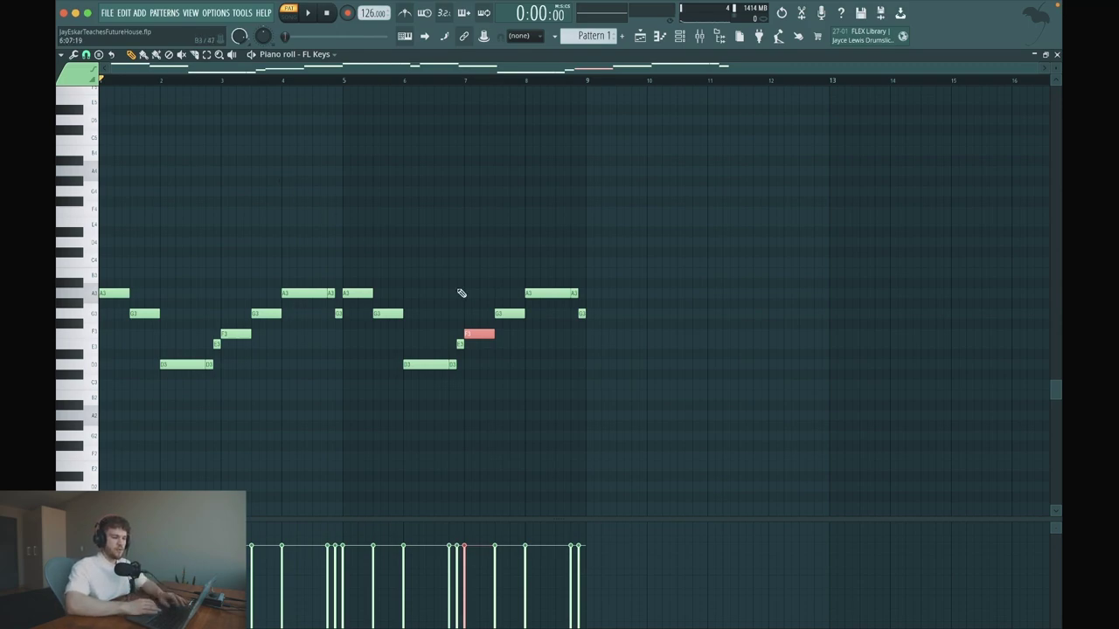
left_click_drag(626, 403, 98, 175)
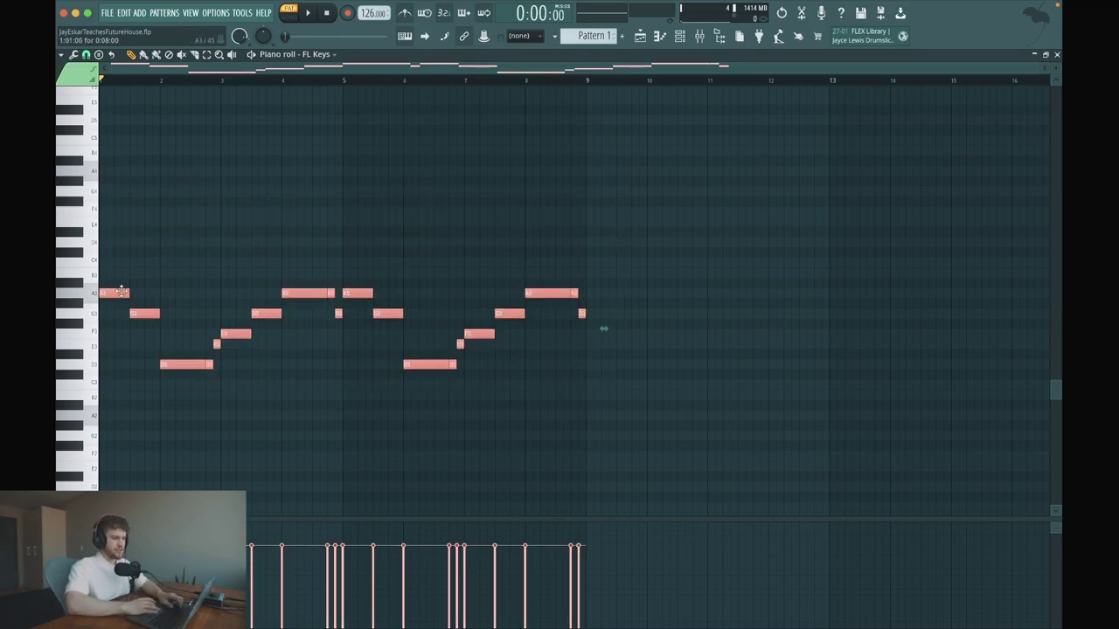
left_click_drag(121, 291, 114, 166)
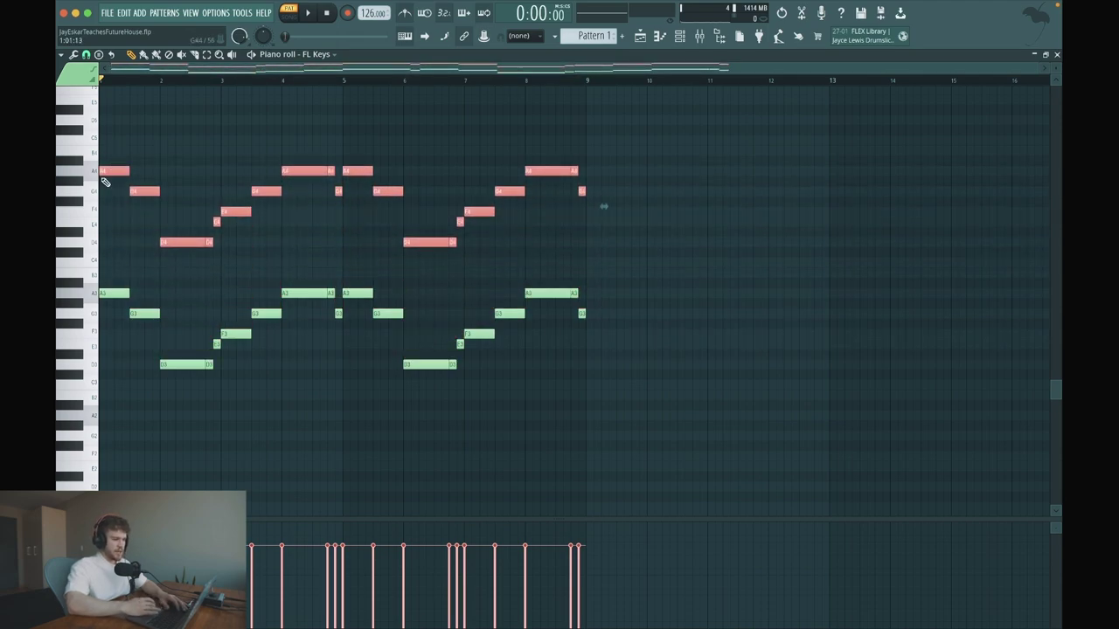
left_click(172, 153)
Add half-bar C5 and E5 notes above the A4 note at the start of bar 1.
left_click(109, 140)
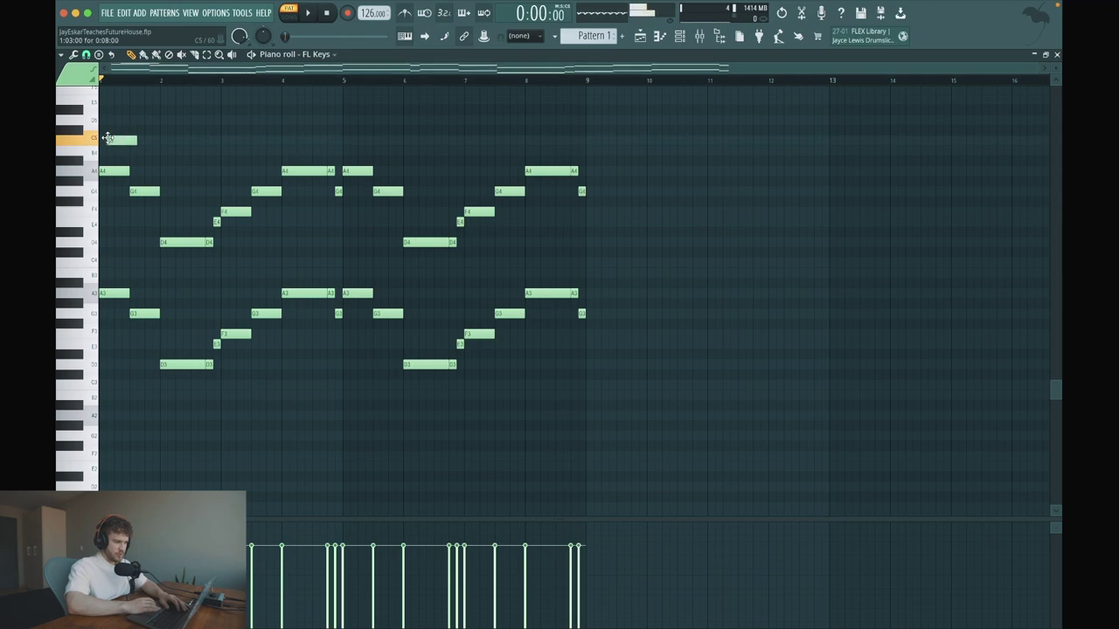
left_click(111, 99)
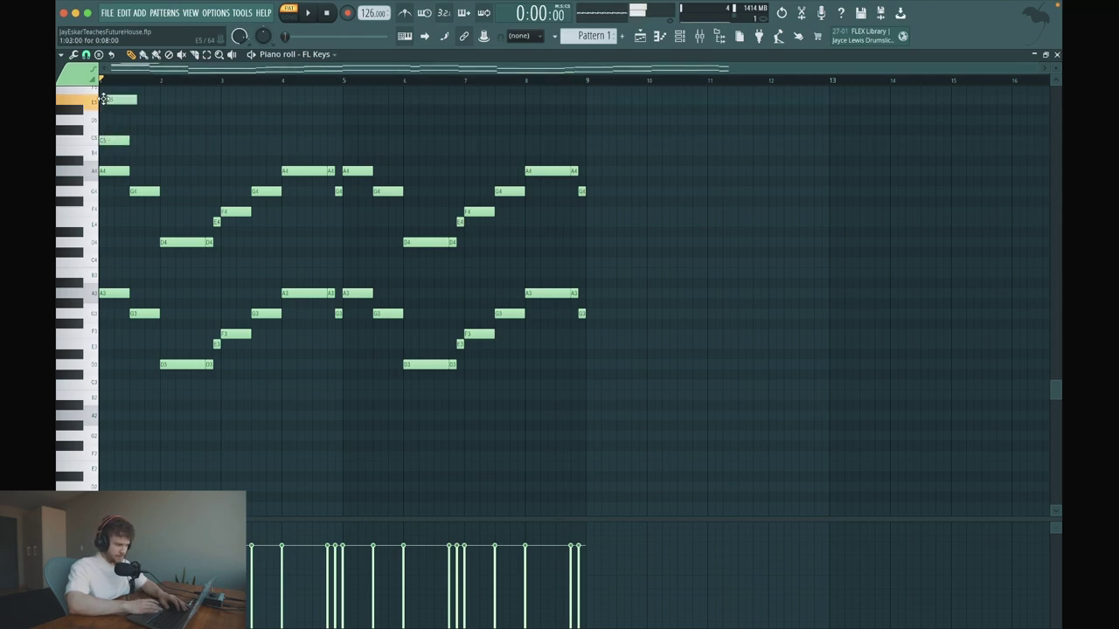
key("space")
Add half-bar B4 and D5 notes above the G4 note in bar 1 and play back the chords.
left_click(130, 152)
left_click(133, 124)
key("space")
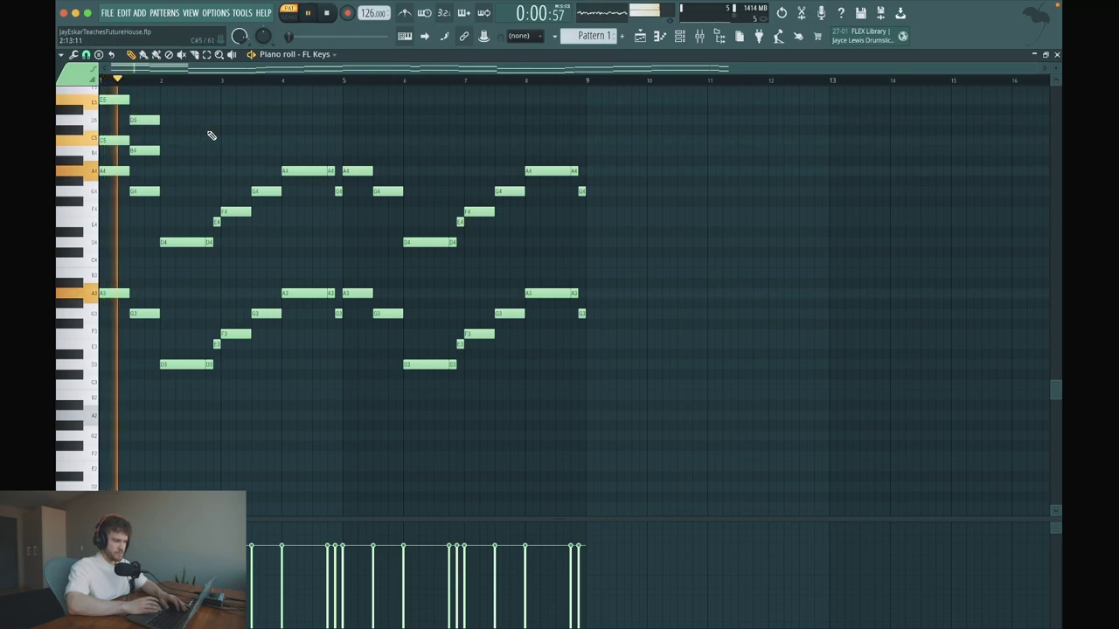
key("space")
Add three-quarter-bar F4 and A4 notes above the D4 note at bar 2 and play back the three chords.
left_click(162, 211)
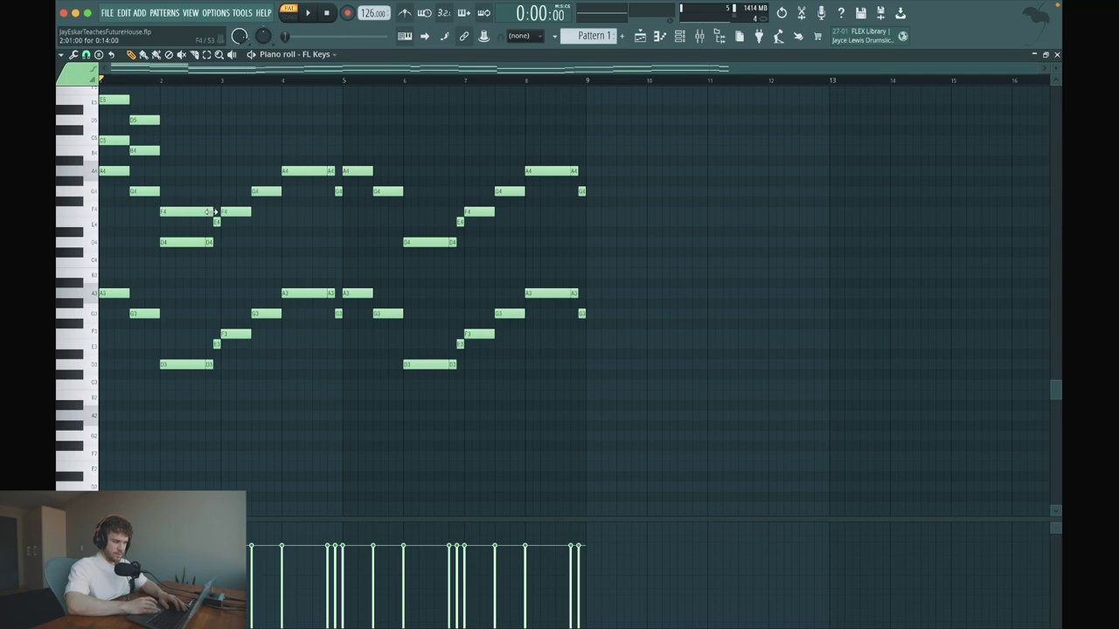
left_click(165, 171)
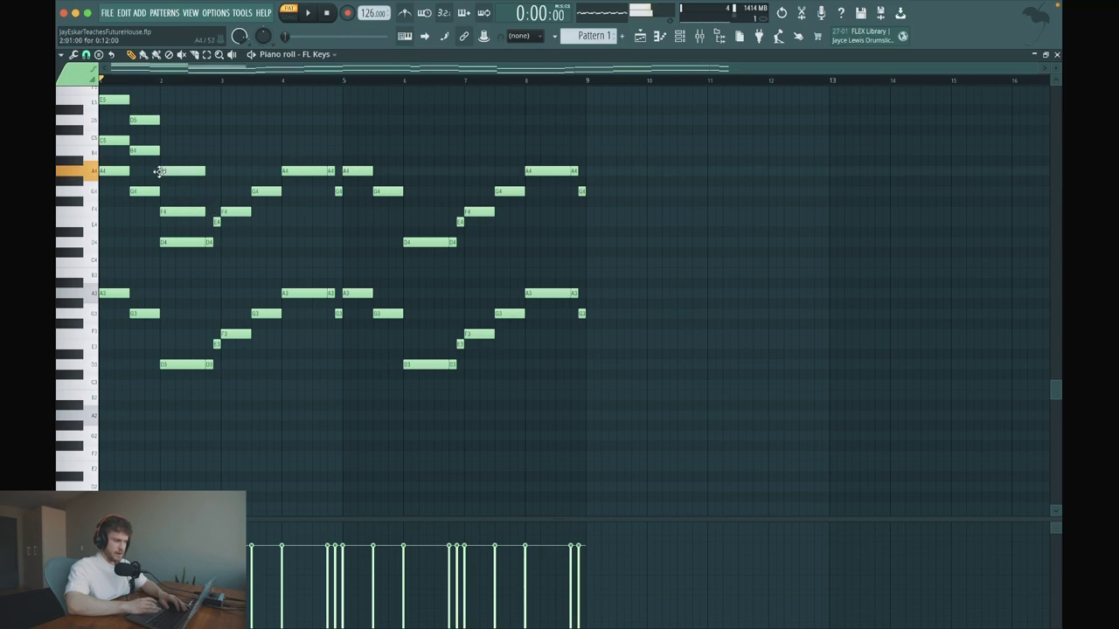
key("space")
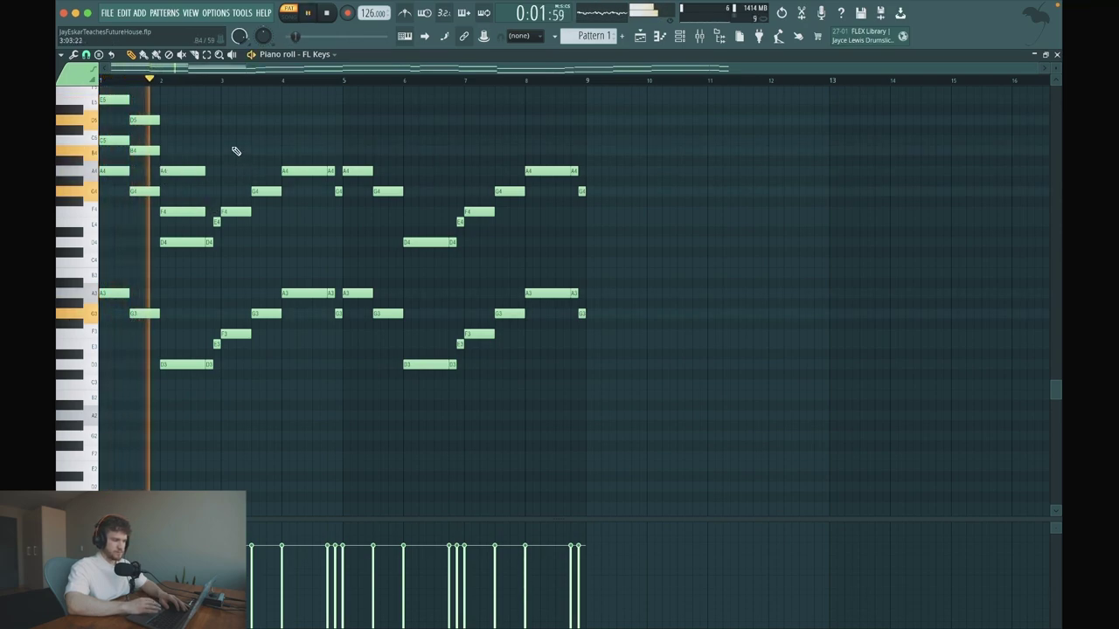
key("space")
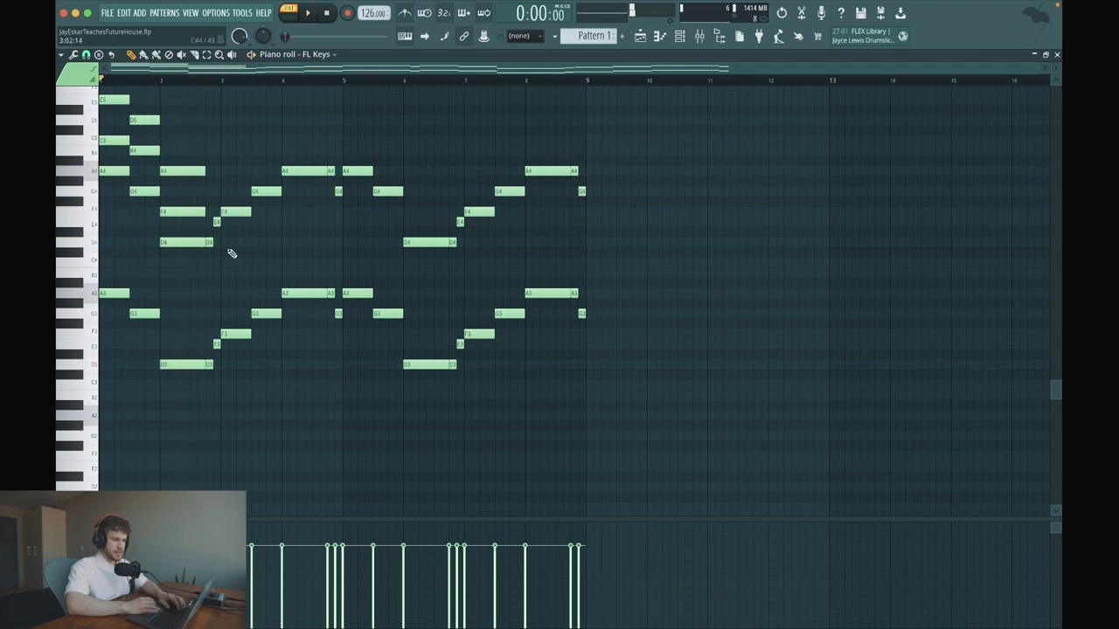
Select the upper-octave notes from the short D4 before bar 3 through bar 8 and duplicate them three semitones higher.
left_click_drag(344, 240, 209, 122)
left_click_drag(224, 258, 215, 246)
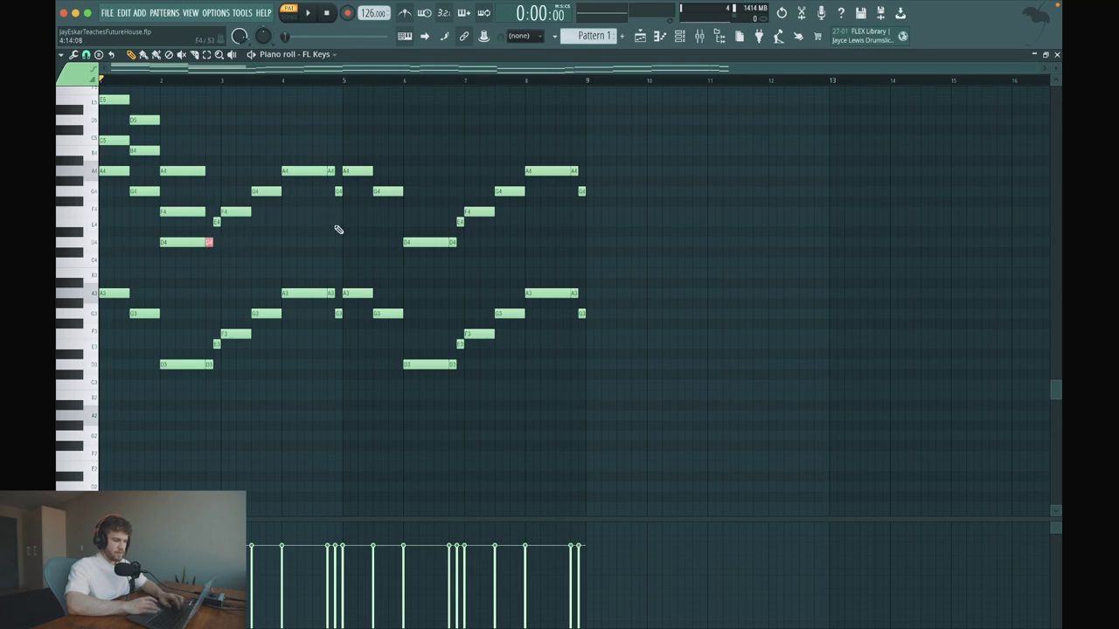
left_click_drag(343, 247, 205, 124)
left_click(391, 245, "super")
left_click_drag(618, 256, 213, 151)
left_click_drag(207, 245, 208, 209)
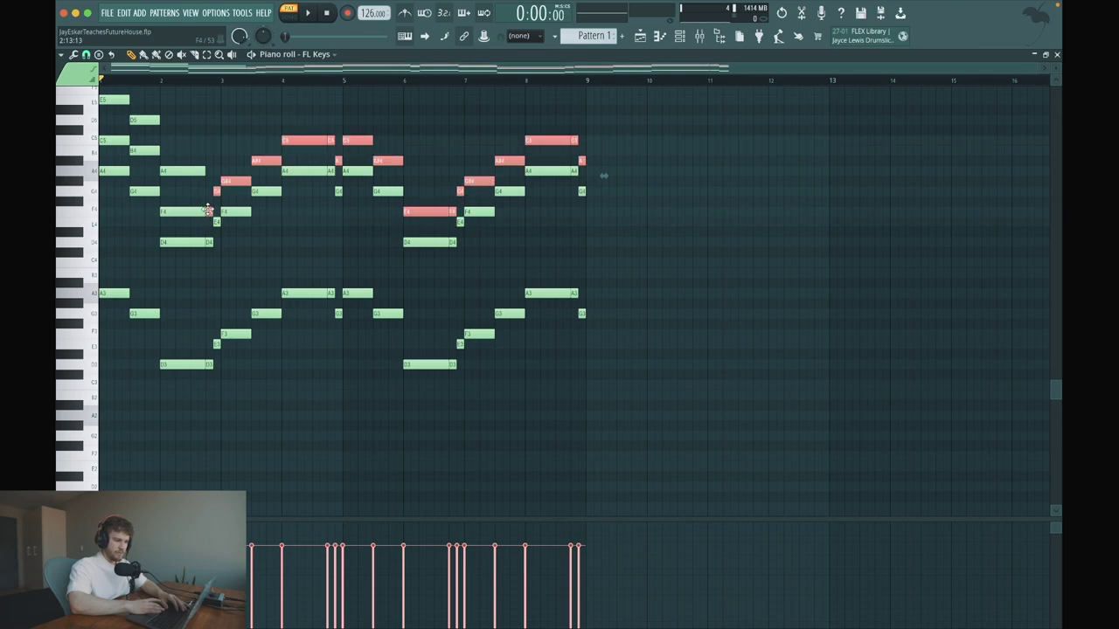
left_click(201, 191)
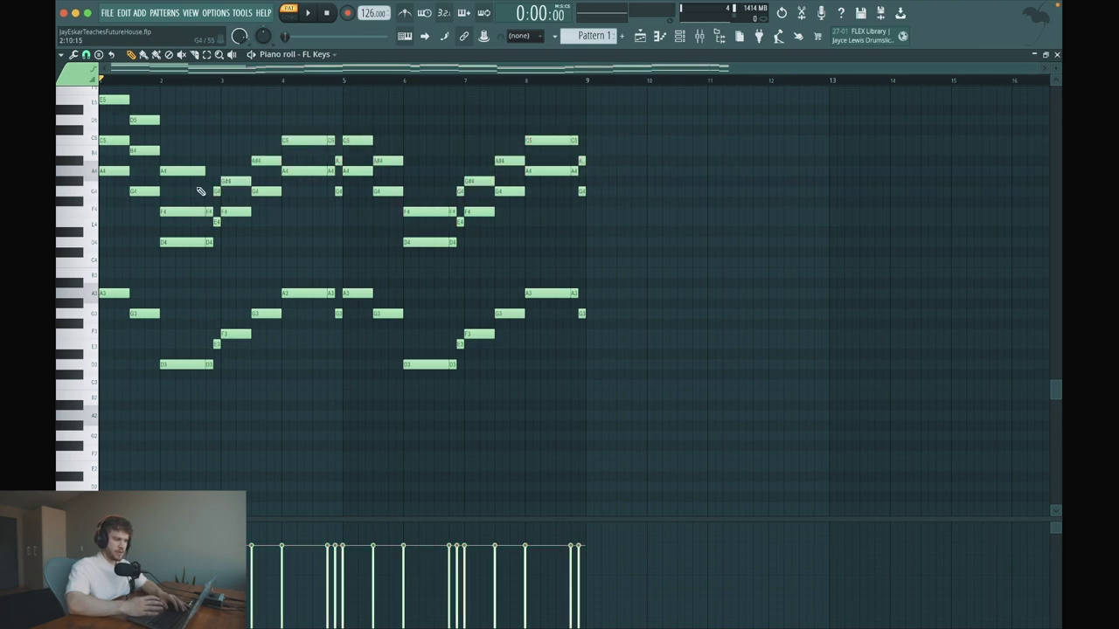
Select all G#4 notes and raise them one semitone to A4 to fit the scale.
left_click(74, 184)
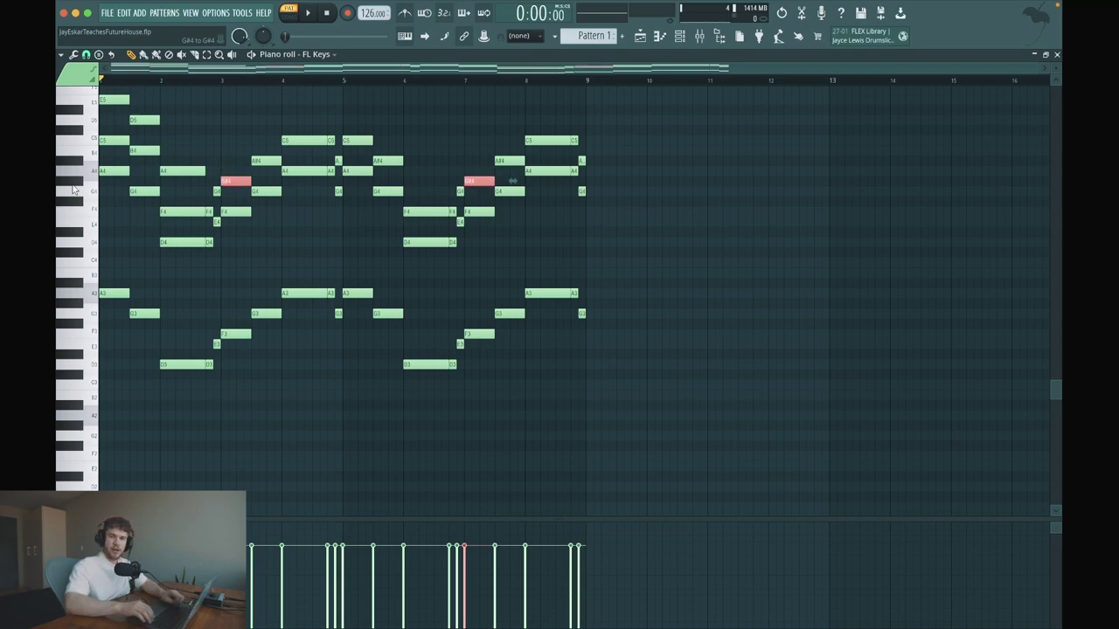
key("shift+Up")
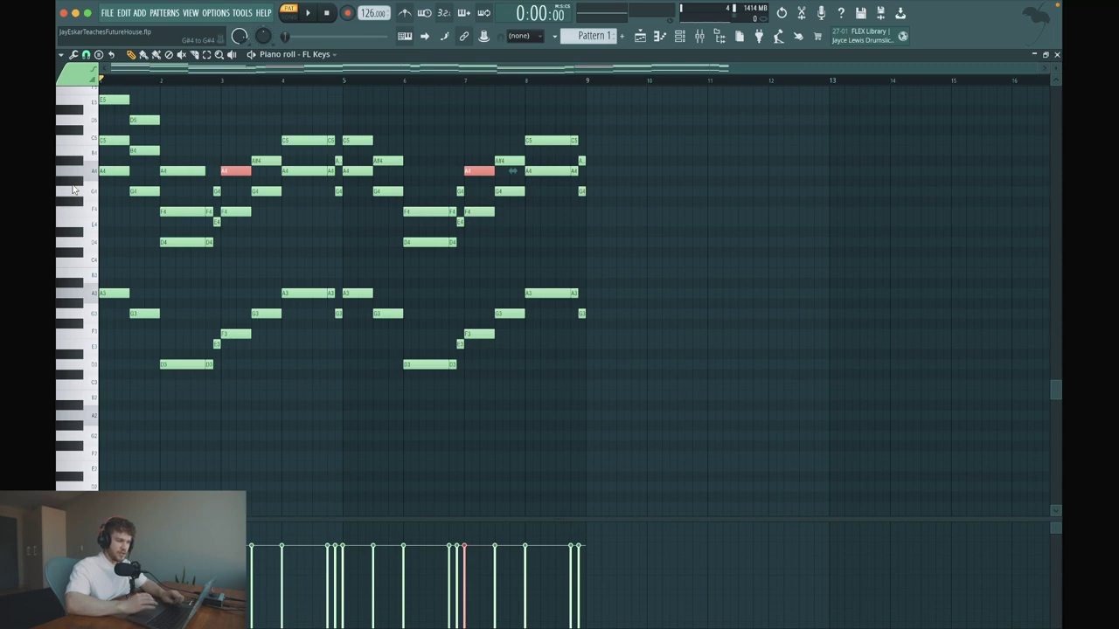
left_click(209, 161)
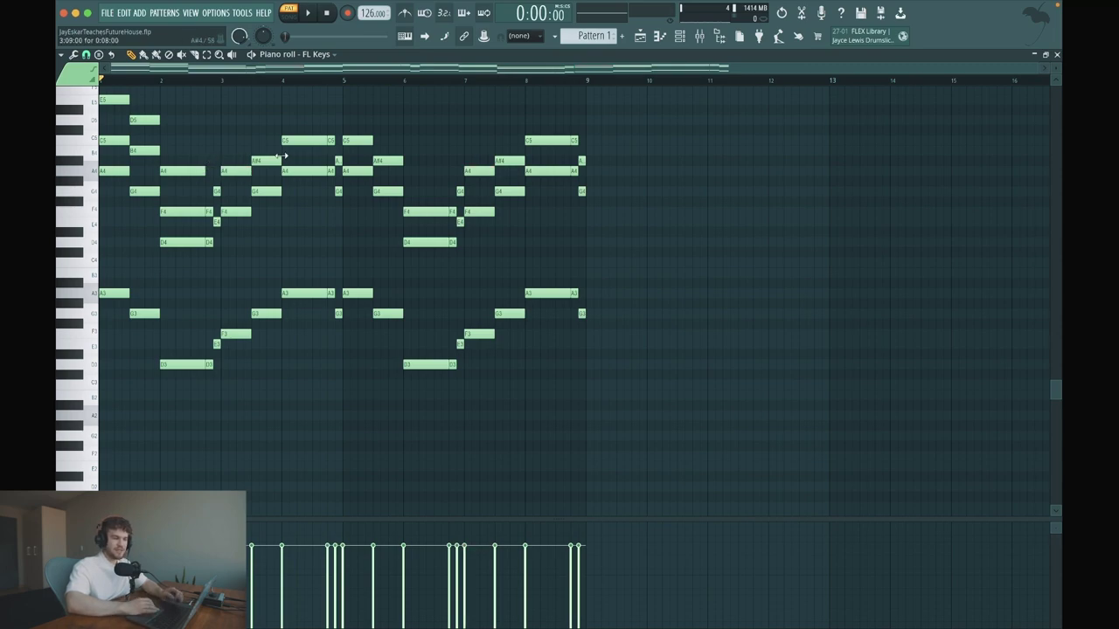
Select all A#4 notes, raise them one semitone to B4, deselect them and play back the chords.
left_click(81, 163)
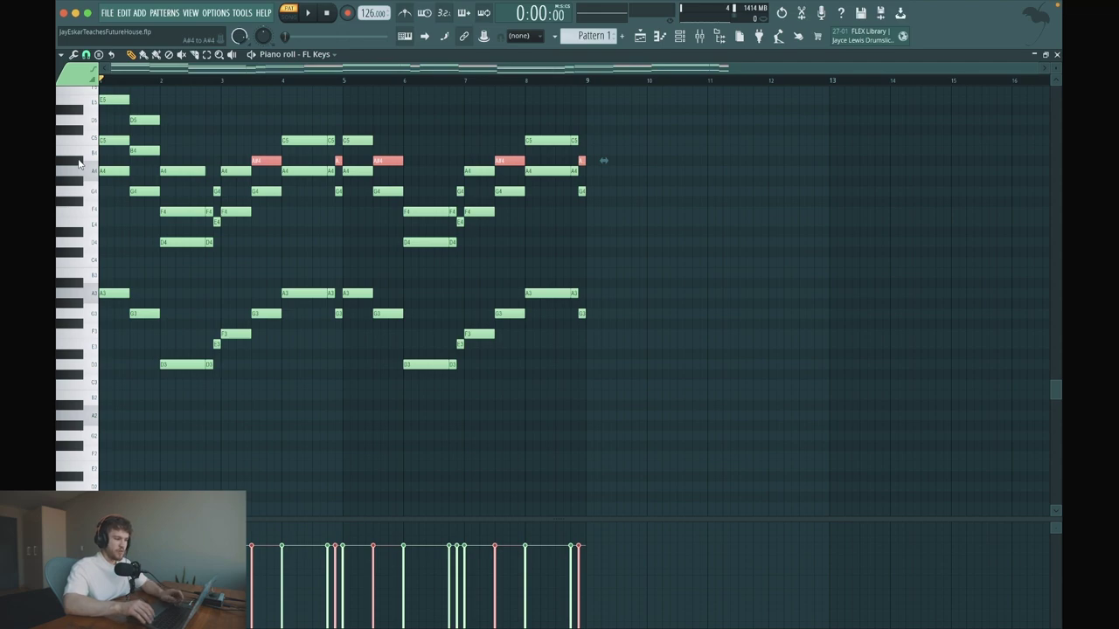
key("shift+Up")
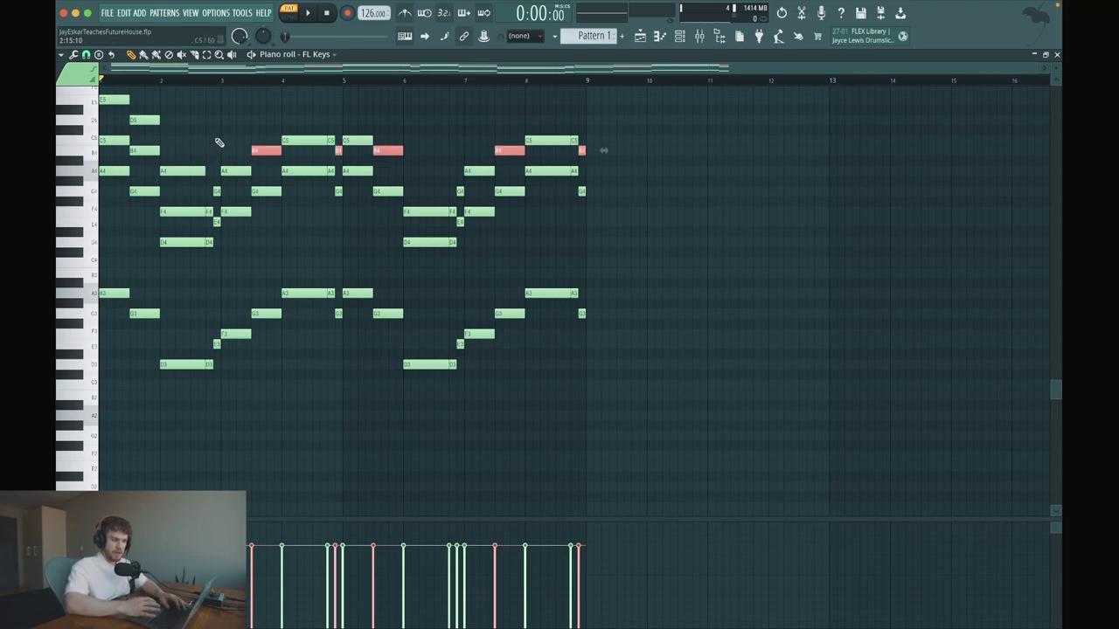
key("ctrl+d")
key("space")
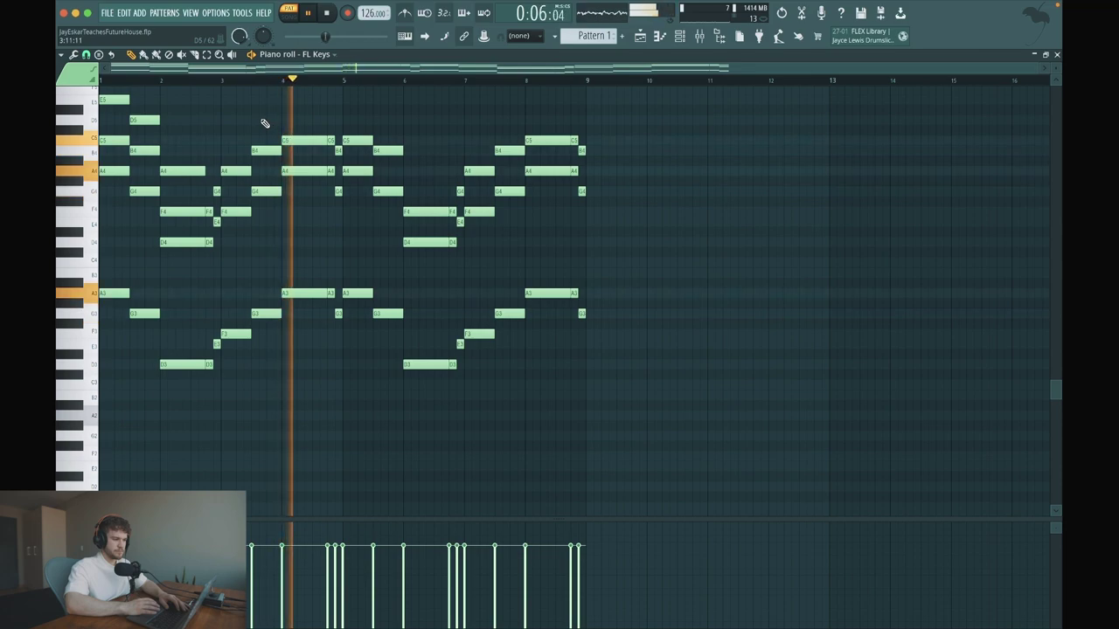
key("space")
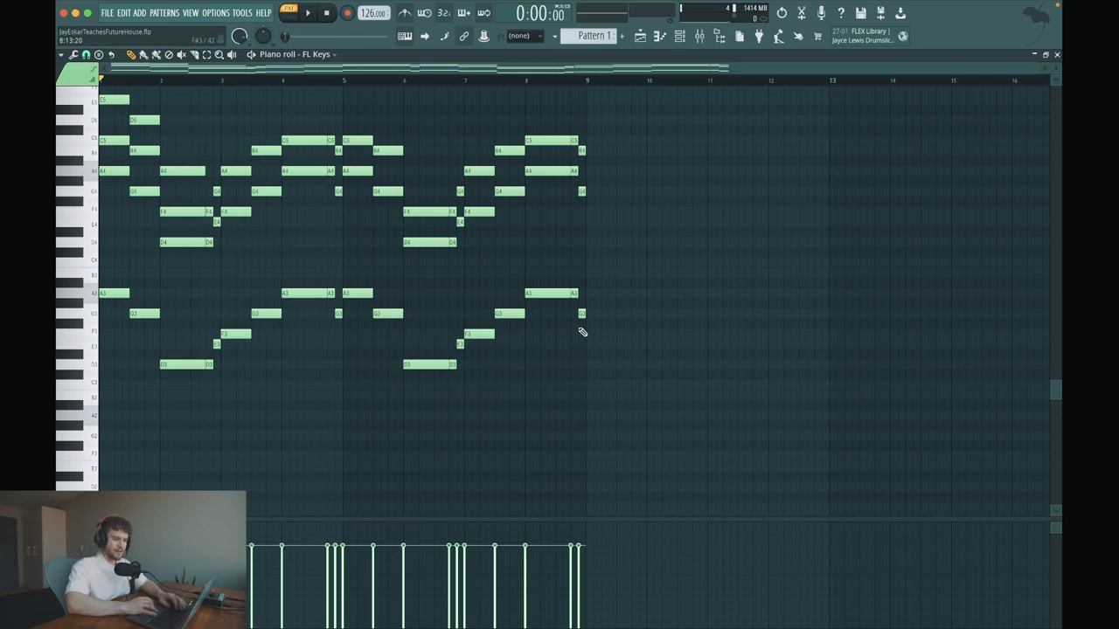
Copy the low root notes from bar 2 through bar 8 up to fifths starting on A4, then play back the full progression.
left_click_drag(648, 387, 186, 275)
left_click_drag(175, 373, 173, 168)
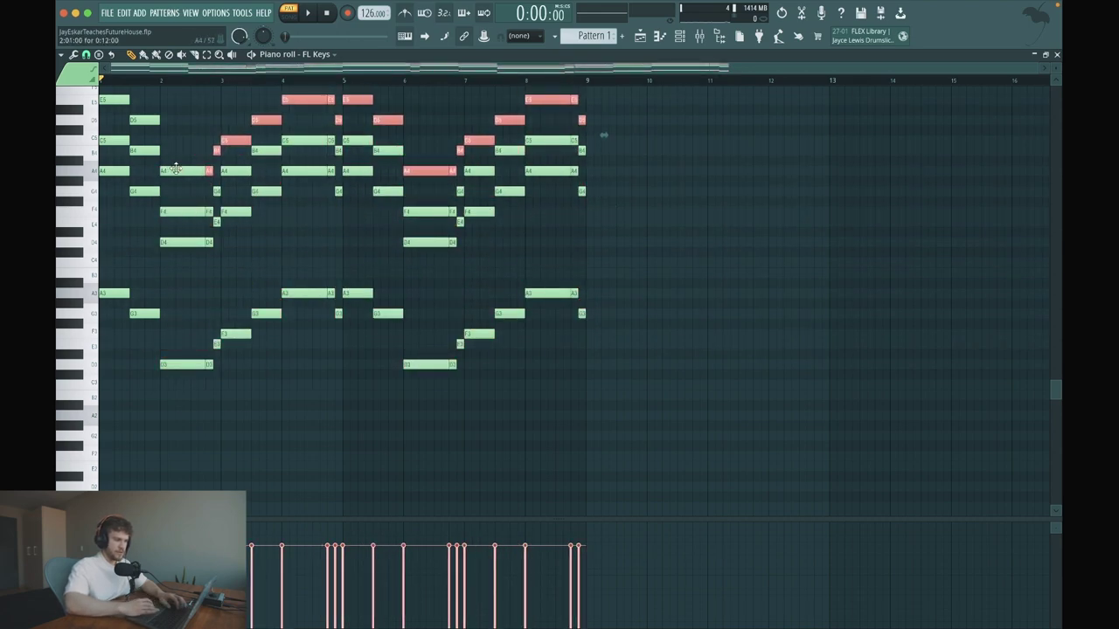
key("ctrl+d")
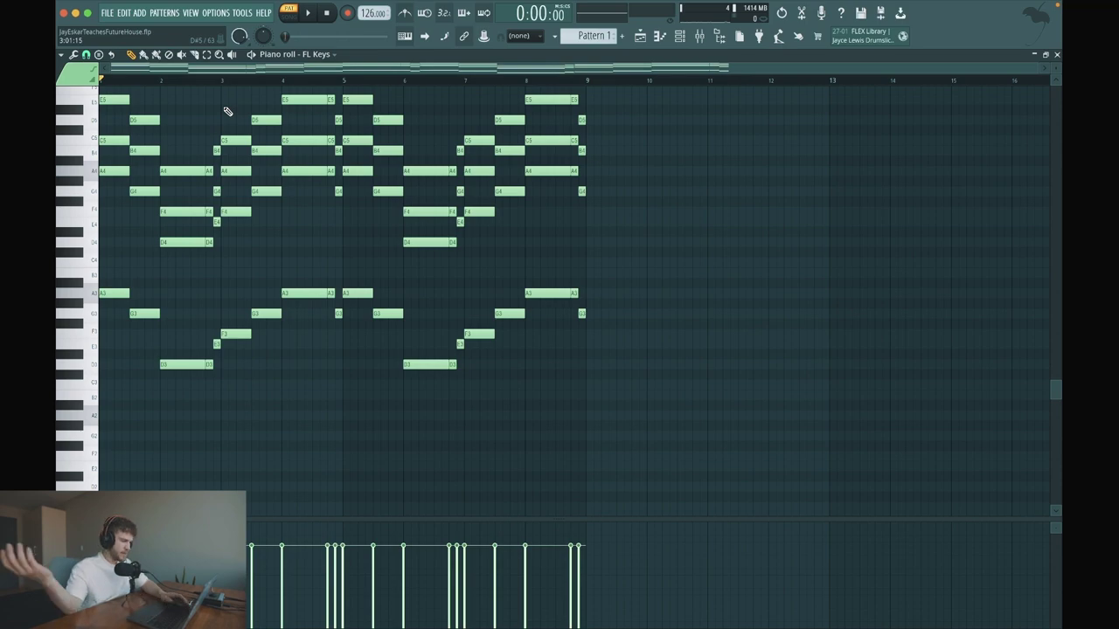
scroll(227, 111, "up", 3)
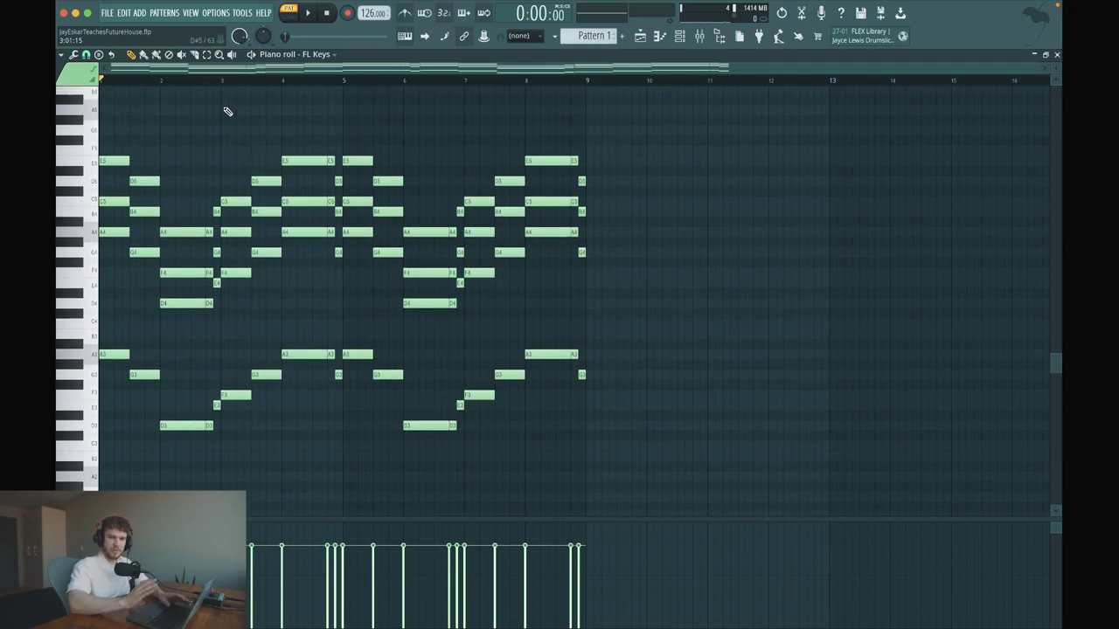
key("space")
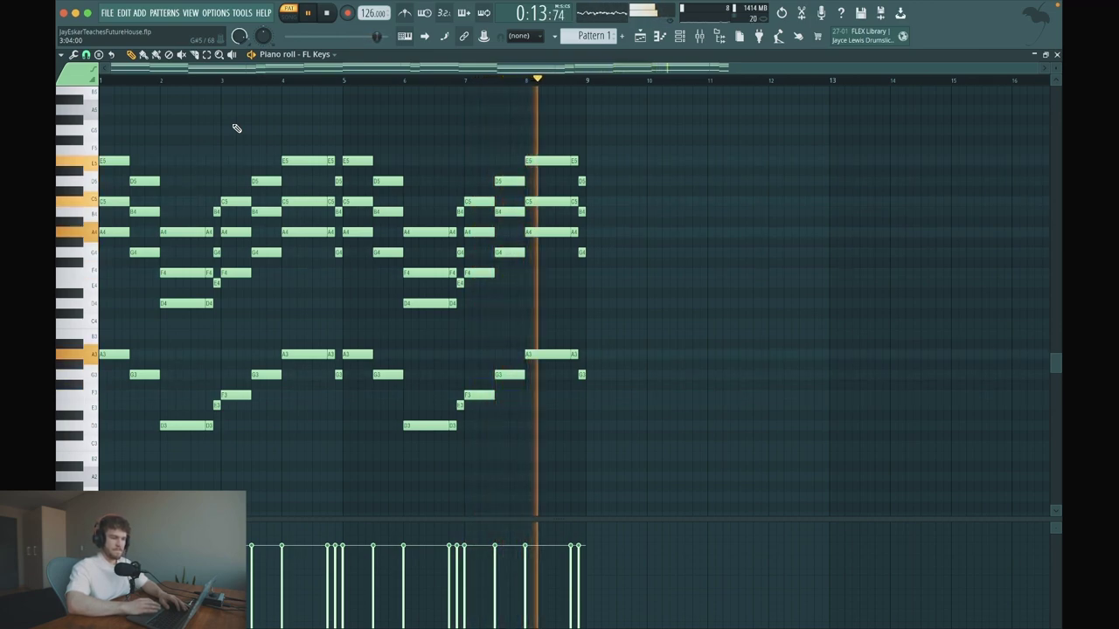
key("space")
Move the low G3 note in the second half of bar 7 up to C4 and play back from mid-bar 6.
left_click(443, 80)
key("space")
key("space")
left_click_drag(508, 367, 510, 323)
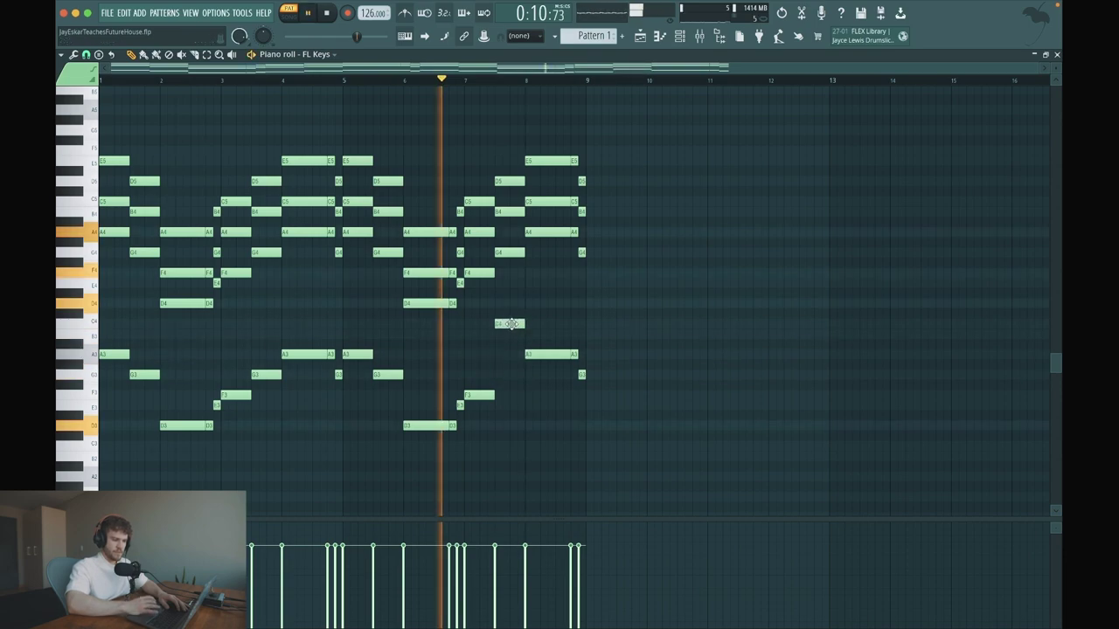
key("space")
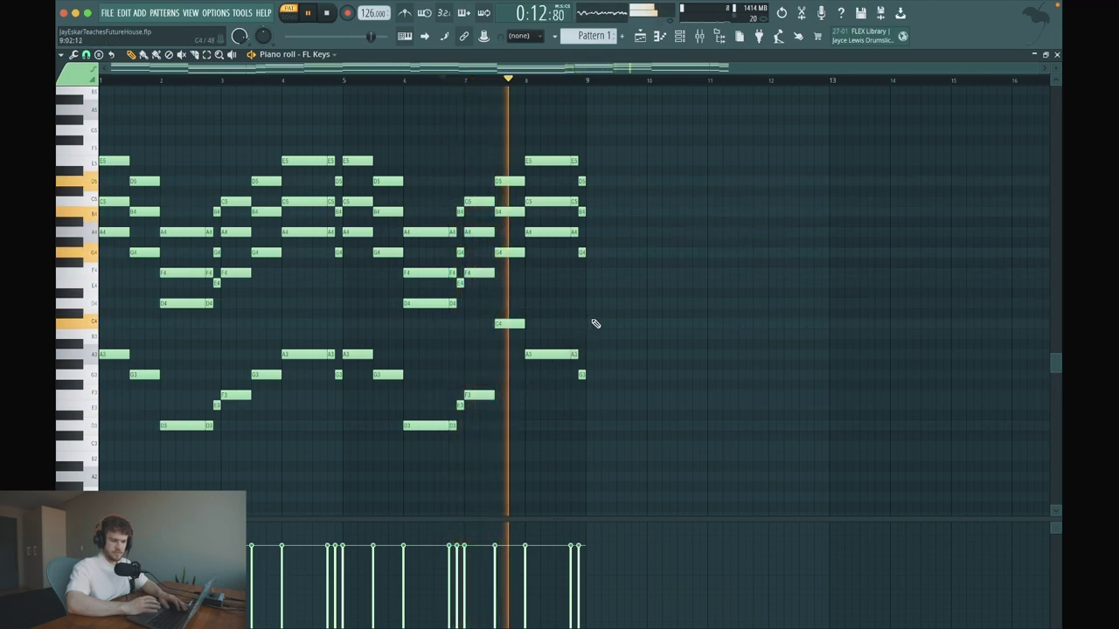
key("space")
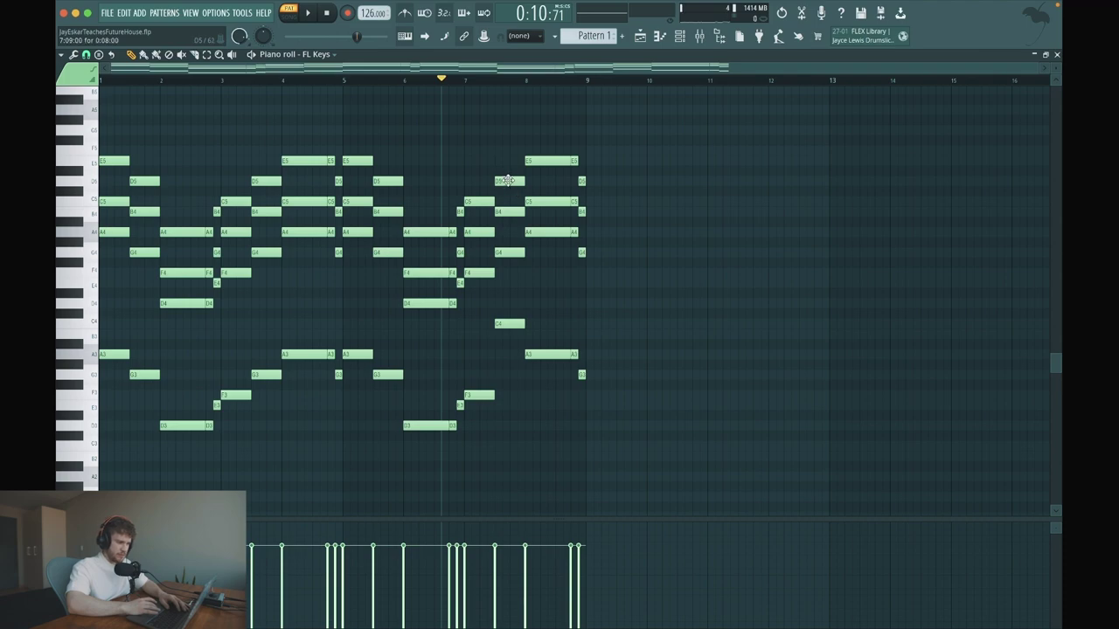
Raise the B4 and D5 notes above bar 7's C4 root to C5 and E5 and play back the chord.
left_click_drag(505, 213, 507, 157)
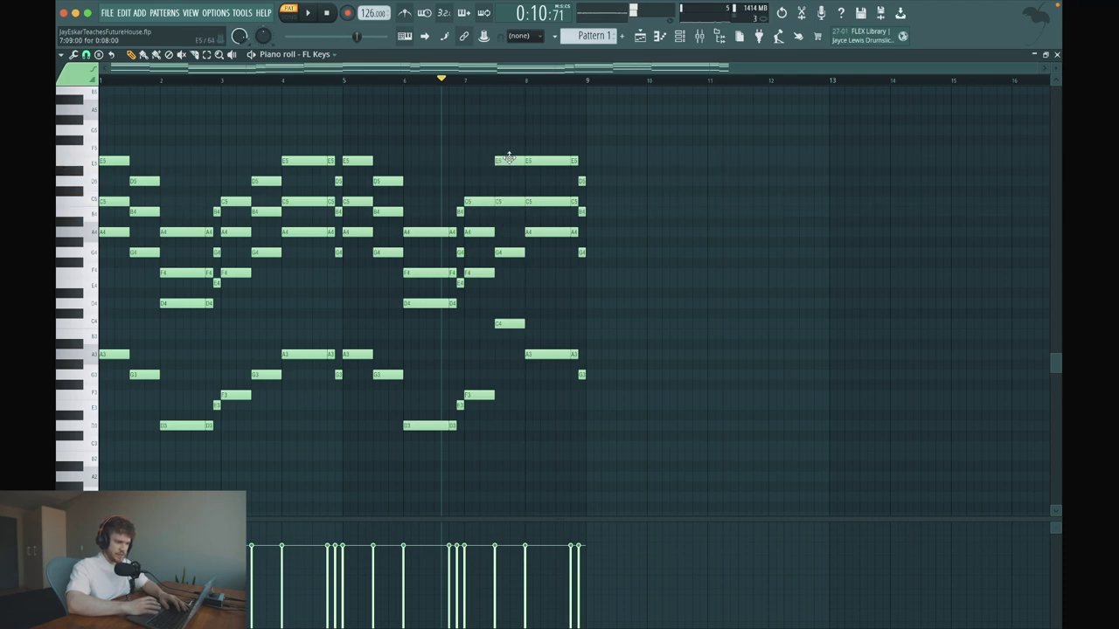
key("space")
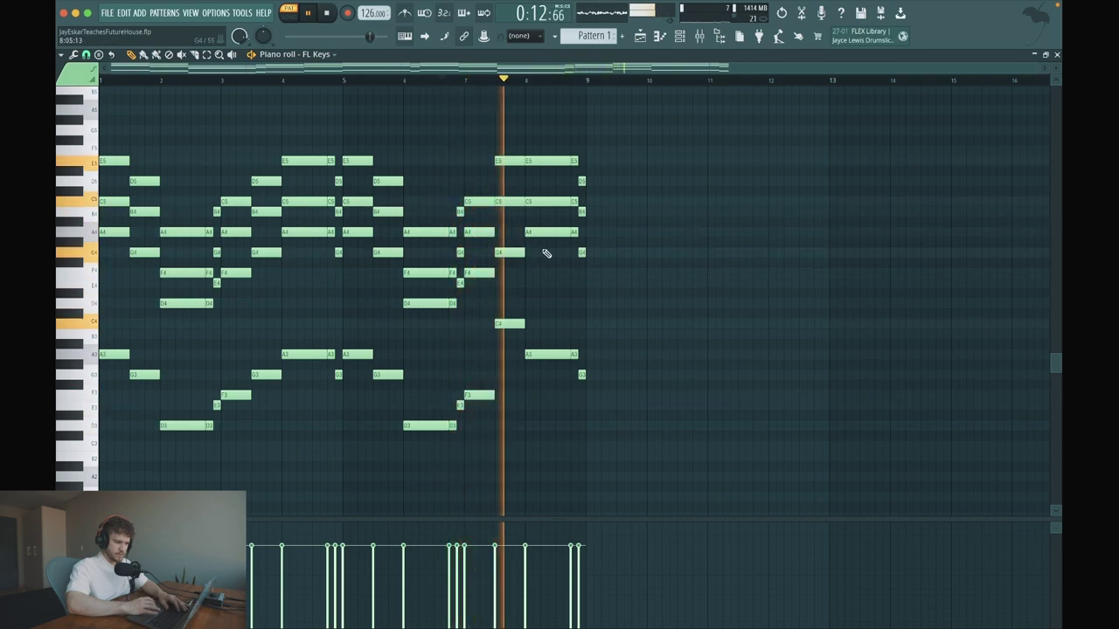
key("space")
Undo the top note's move to E5 in bar 7, keeping the C4 and C5 notes, and play back the chord.
key("ctrl+z")
key("ctrl+z")
key("ctrl+z")
key("ctrl+z")
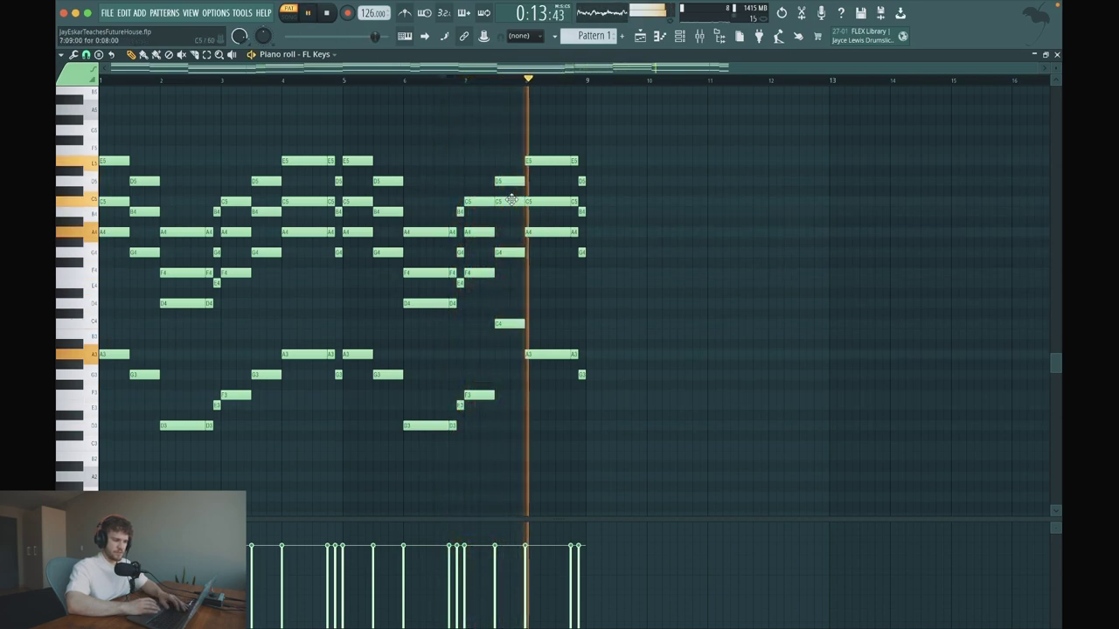
key("space")
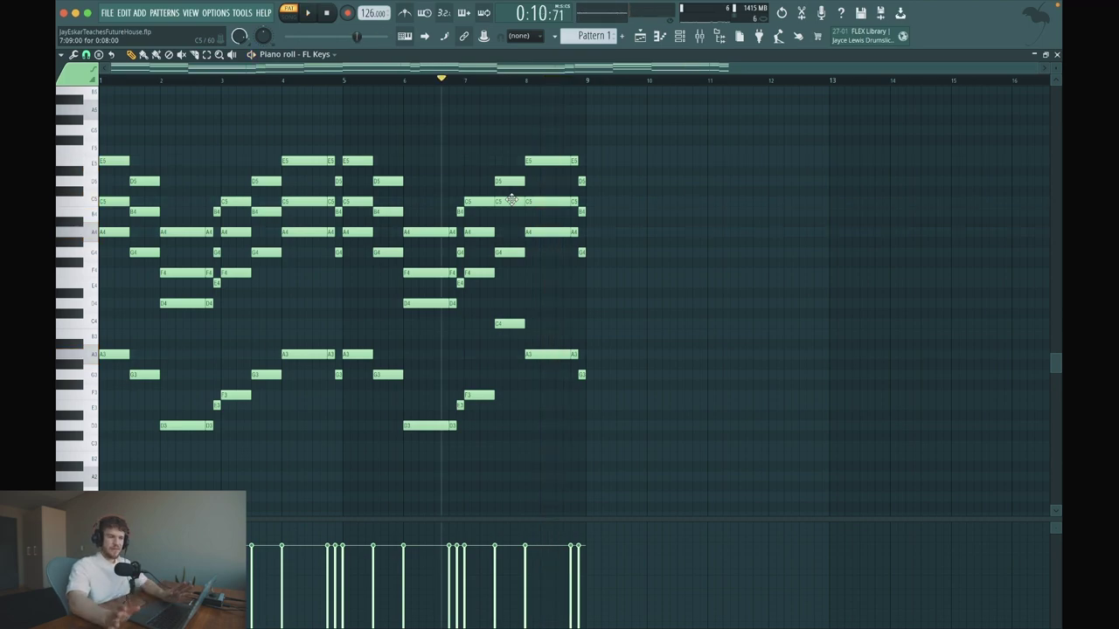
Select all E5 notes, lower them one octave to E4, and play the pattern from the start.
left_click(504, 79)
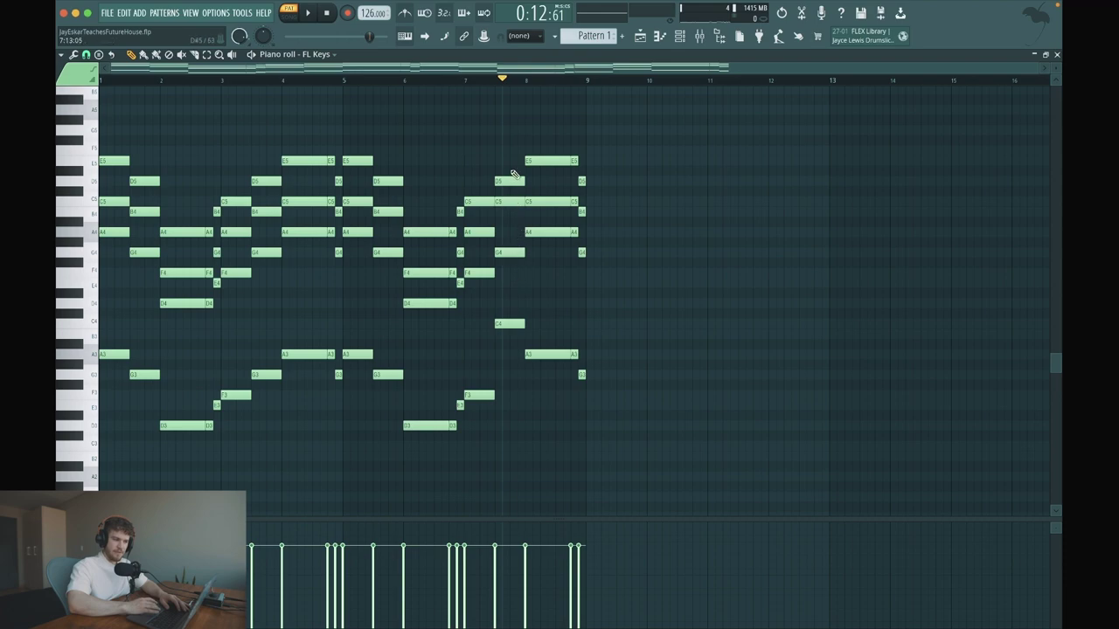
left_click_drag(372, 79, 96, 79)
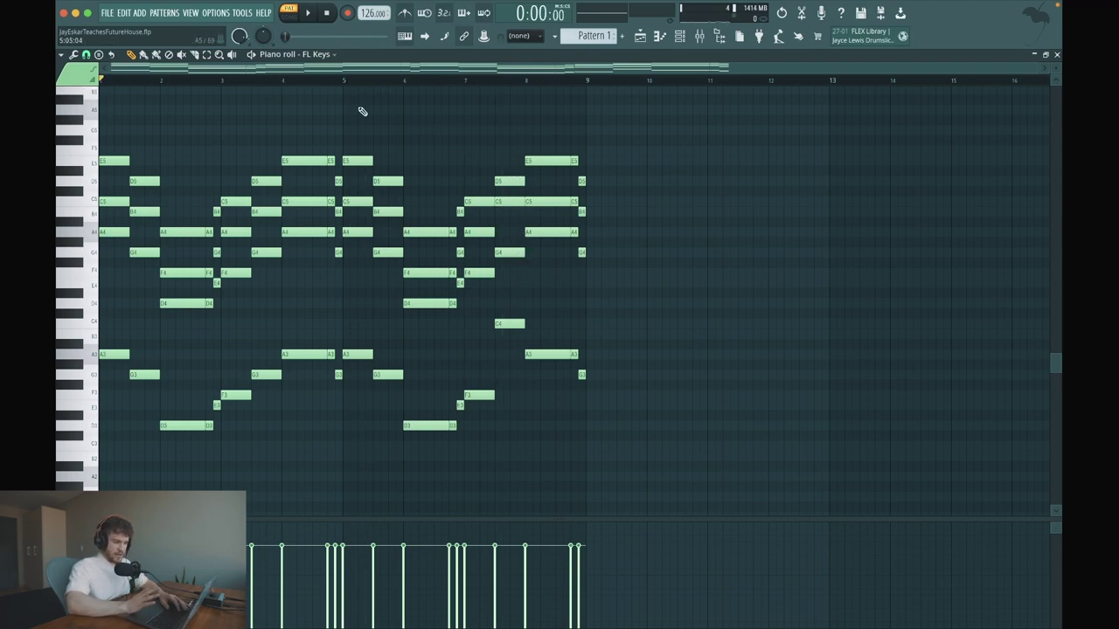
left_click_drag(610, 164, 96, 129)
key("ctrl+Down")
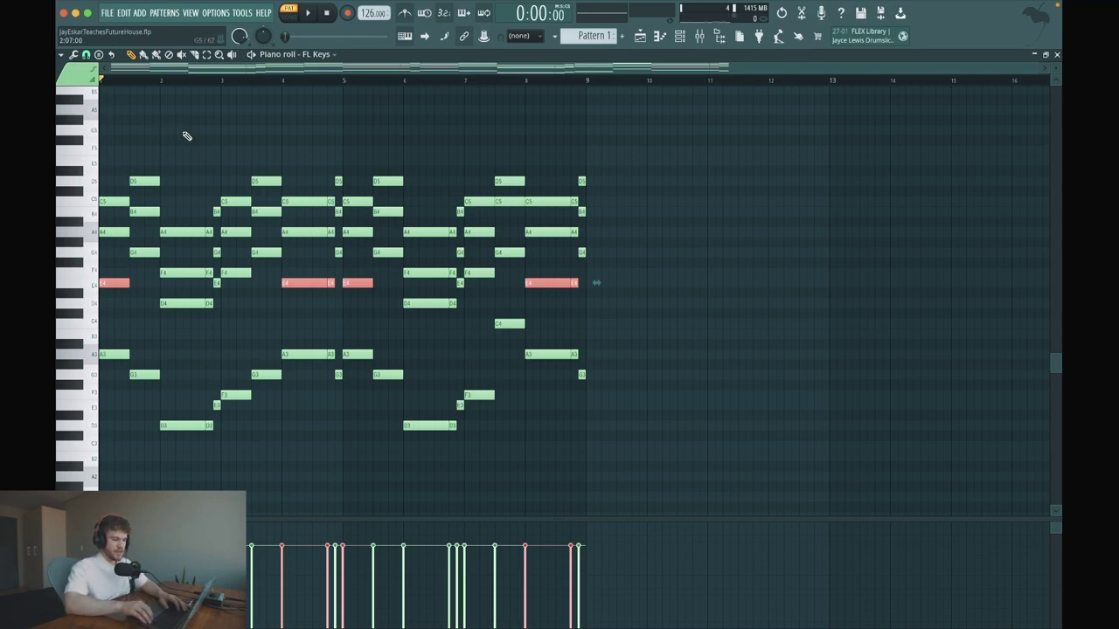
key("space")
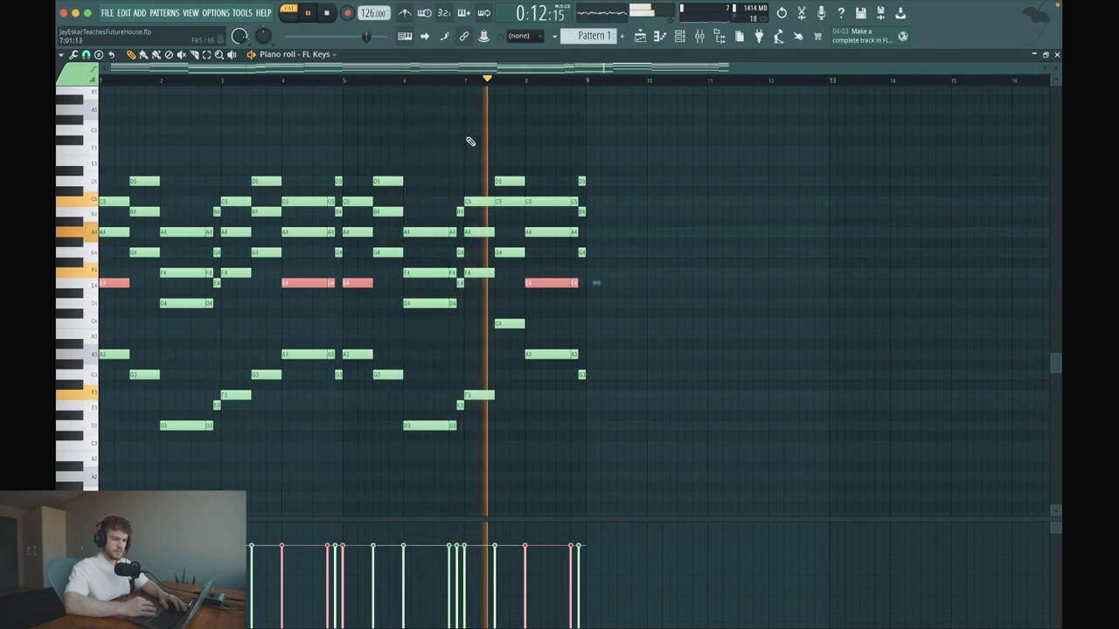
key("super+d")
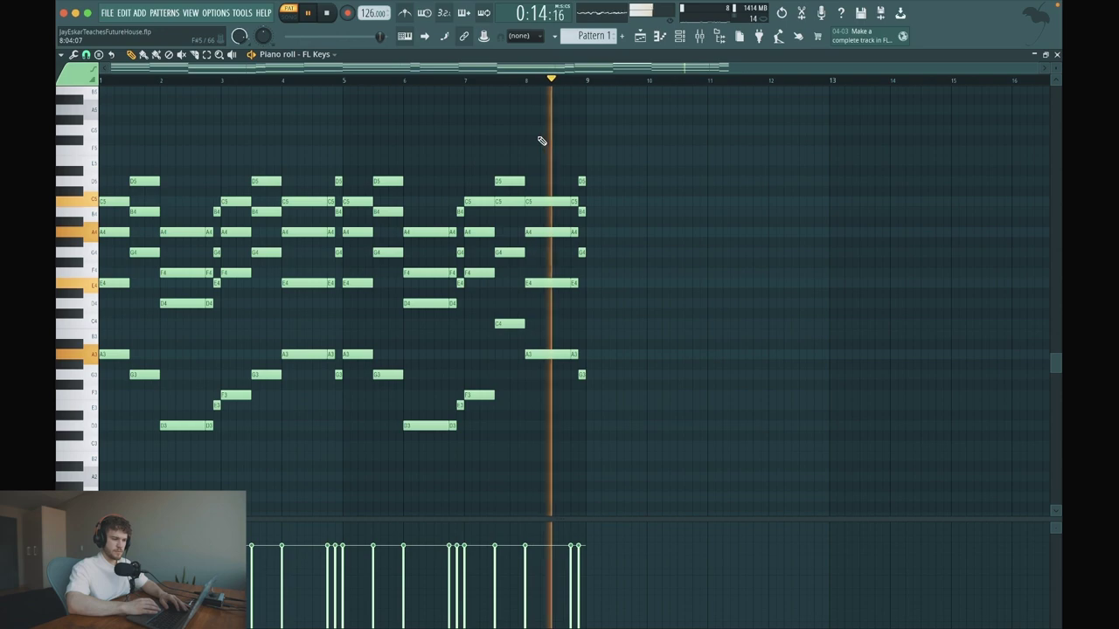
key("space")
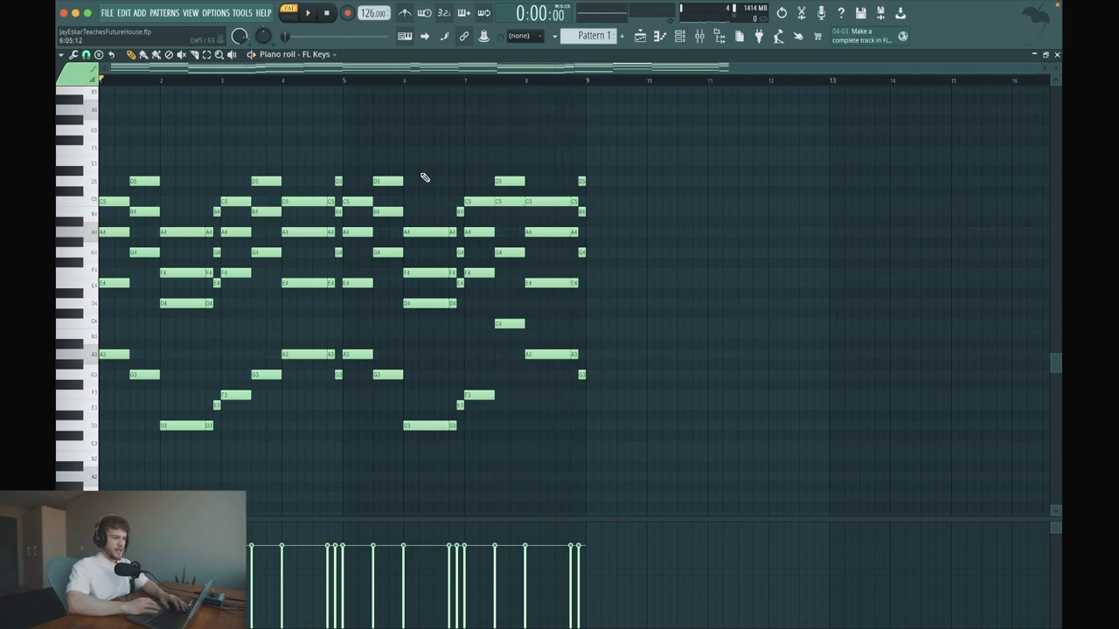
Open the Playlist, place Pattern 1 on Track 1 at bar 5, and duplicate the clip to bar 13.
left_click(640, 36)
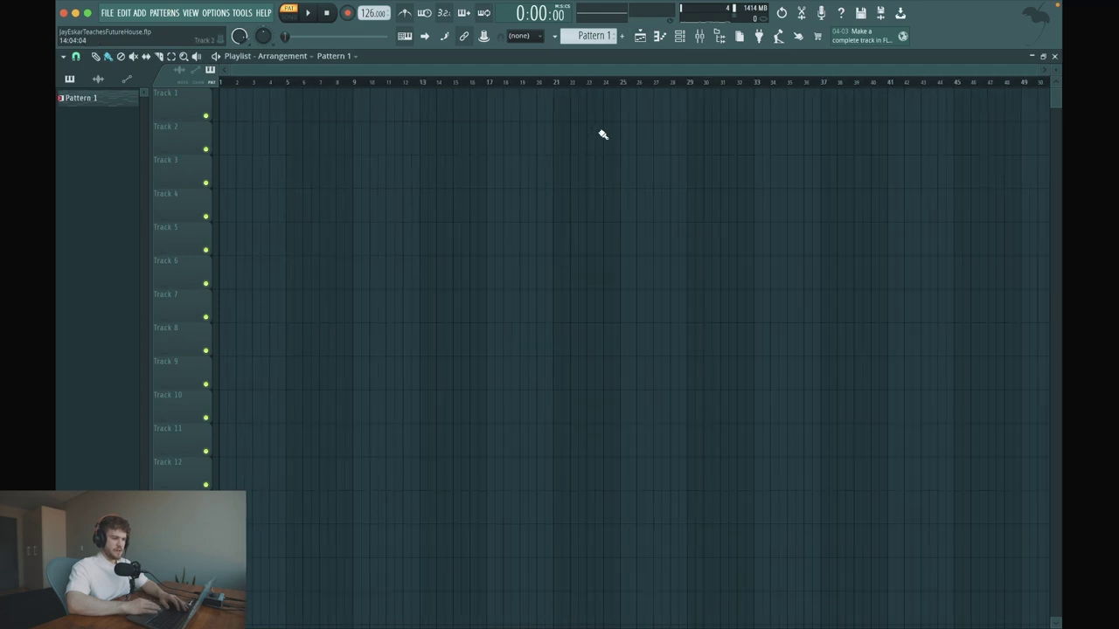
scroll(563, 137, "down", 2)
left_click(317, 102)
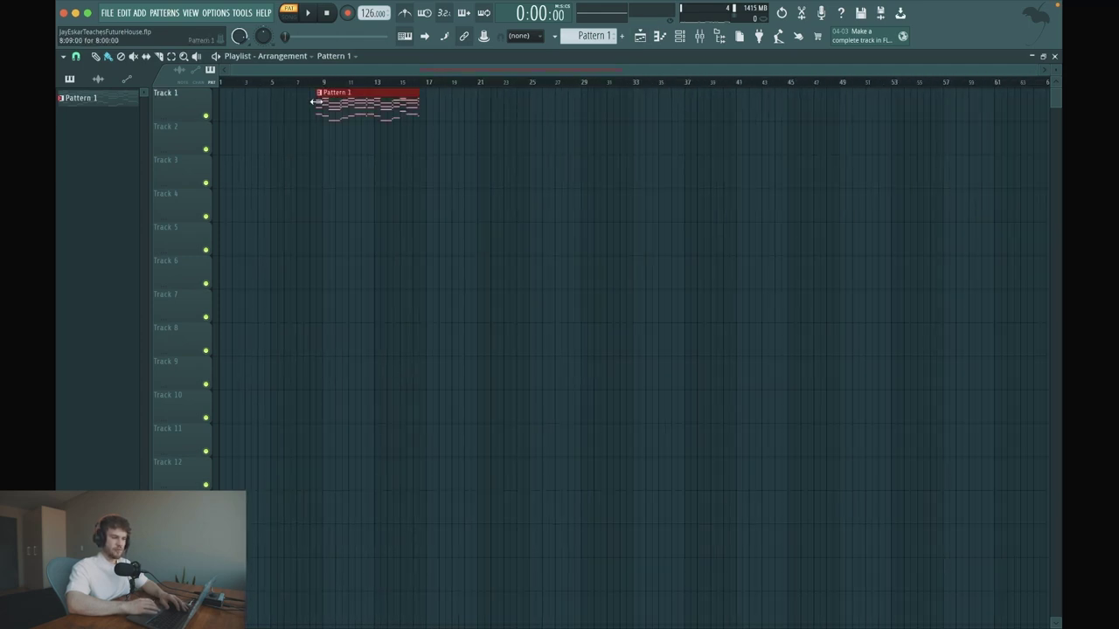
mouse_move(359, 102)
left_mouse_down()
mouse_move(309, 105)
mouse_move(330, 106)
left_mouse_up()
left_click(325, 82)
mouse_move(267, 81)
left_mouse_down()
mouse_move(181, 80)
mouse_move(415, 107)
left_mouse_up()
Play back the arrangement from bar 5 and from the second Pattern 1 clip at bar 13.
key("space")
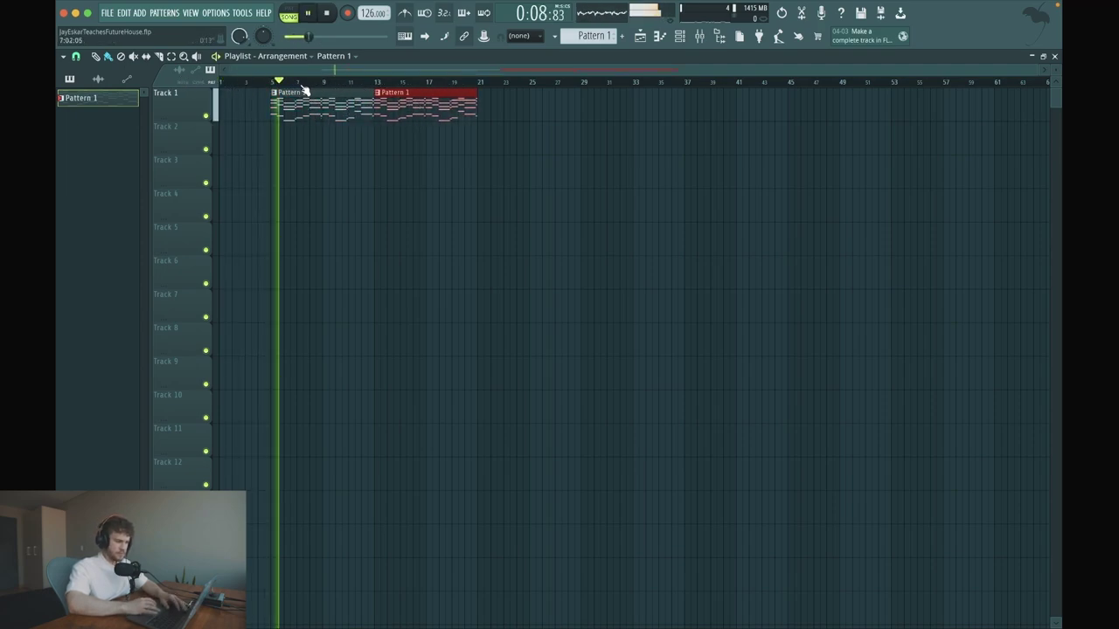
key("space")
left_click(378, 84)
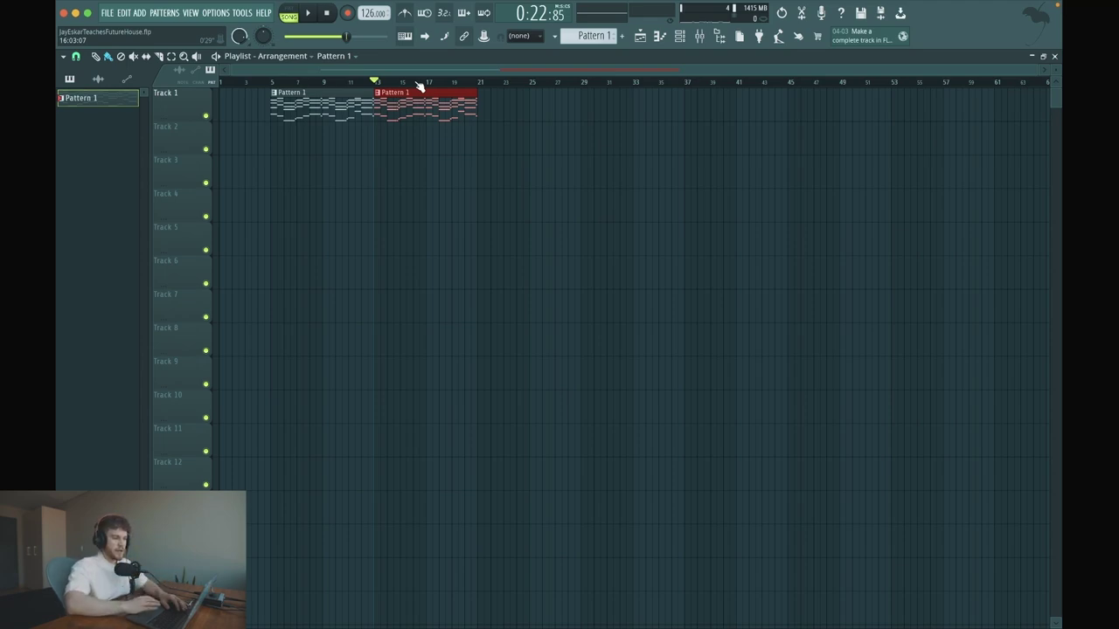
left_click(273, 83)
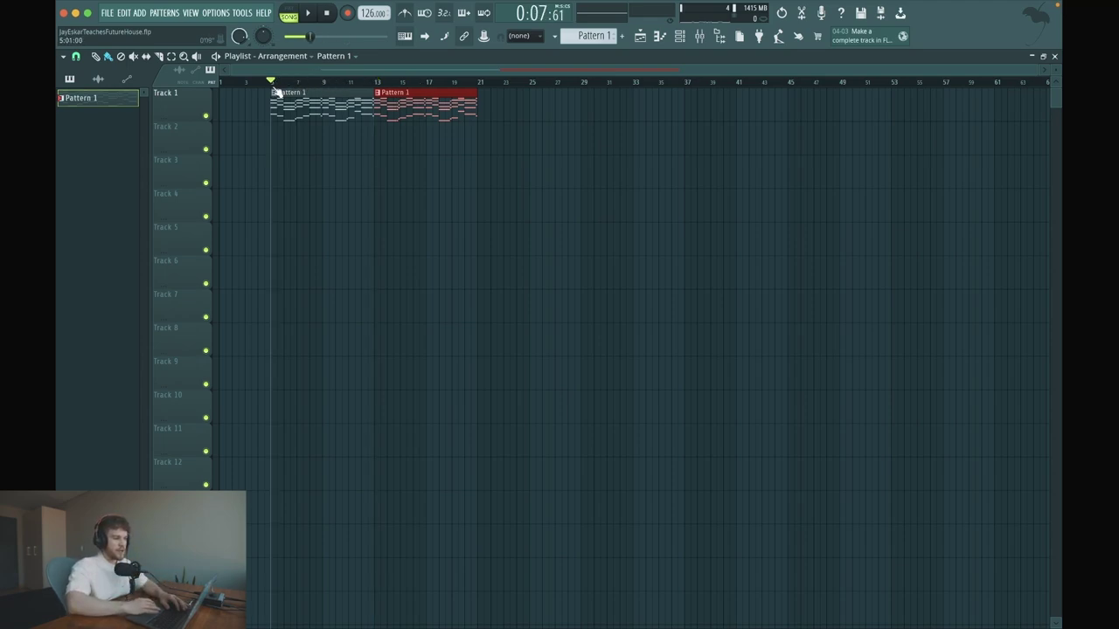
left_click(345, 81)
left_click(376, 81)
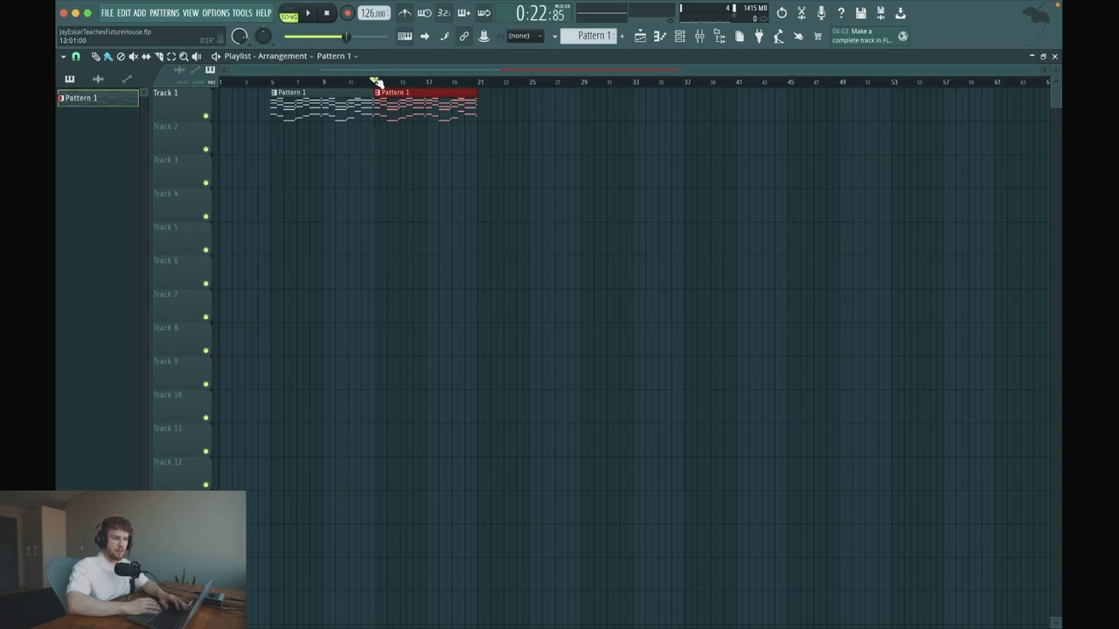
key("space")
left_click(382, 82)
mouse_move(402, 81)
left_mouse_down()
mouse_move(444, 82)
mouse_move(381, 75)
mouse_move(395, 79)
left_mouse_up()
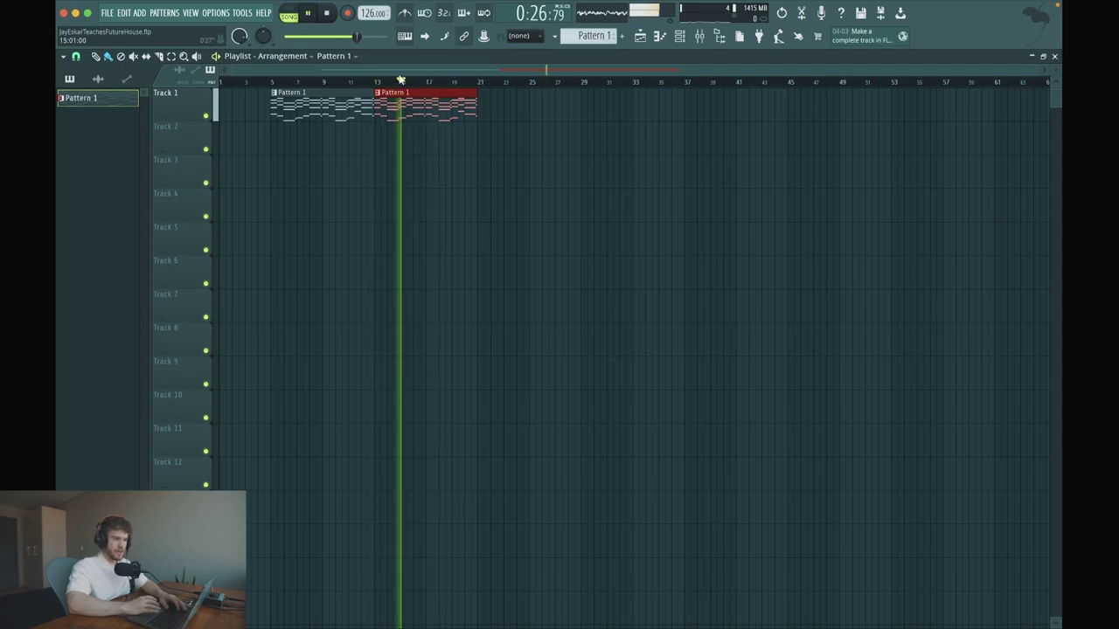
key("space")
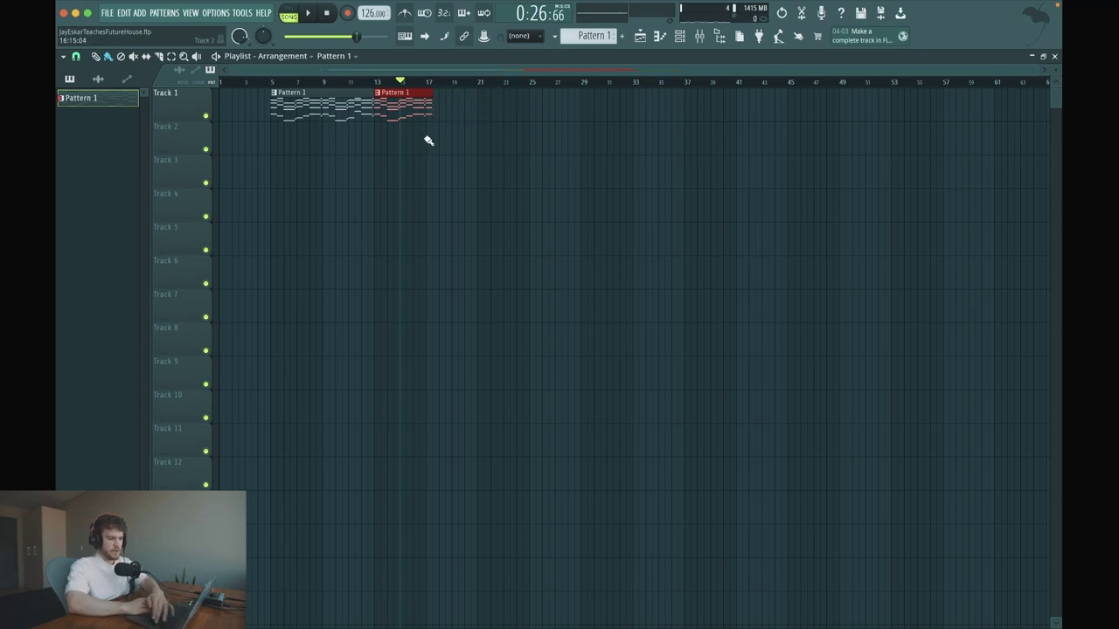
Shorten and slice the second Pattern 1 clip at bar 17, and repeat the half-bar slice up to bar 20.
left_click_drag(427, 123, 426, 115)
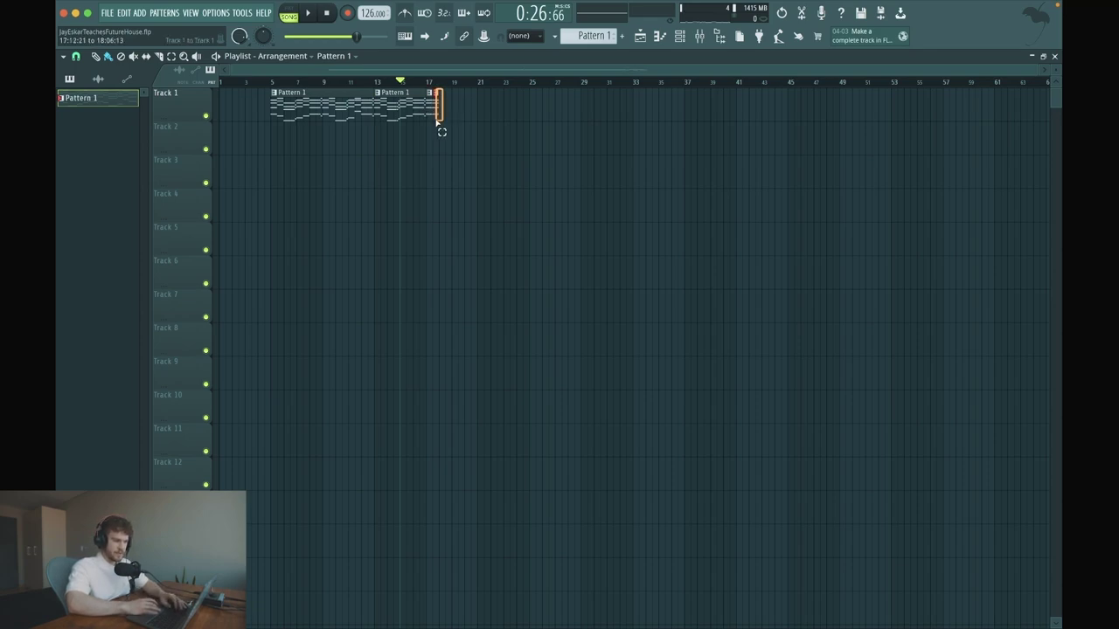
left_click_drag(430, 119, 529, 120)
key("super+b")
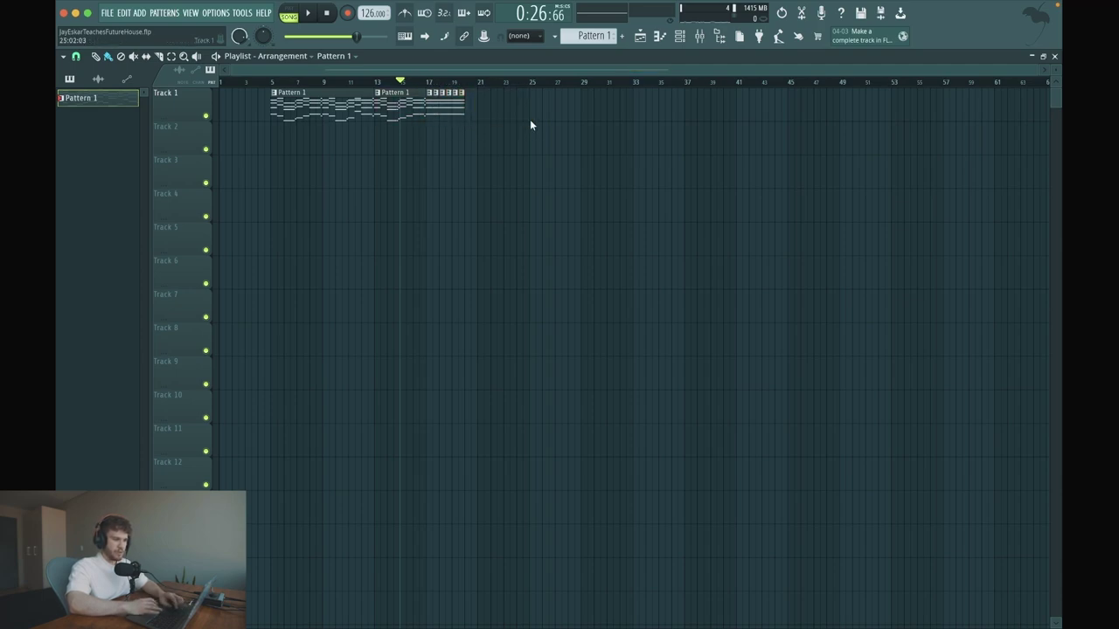
Copy the full eight-bar Pattern 1 clip to bar 21 and add a time marker named DROP there.
left_click_drag(326, 101, 525, 101)
key("alt+t")
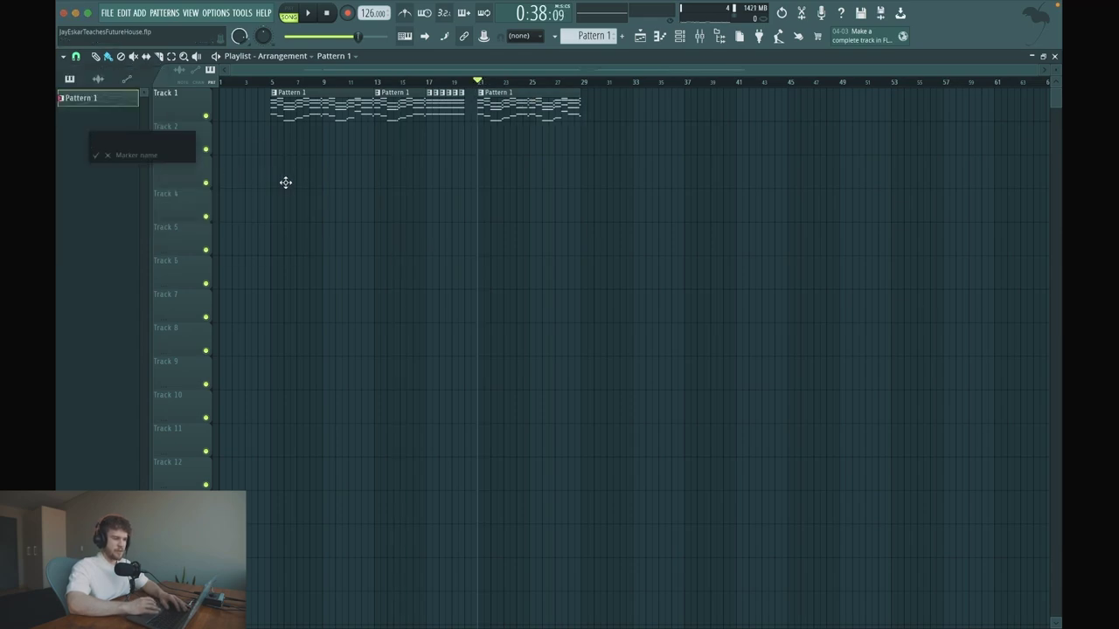
type("DROP")
key("Return")
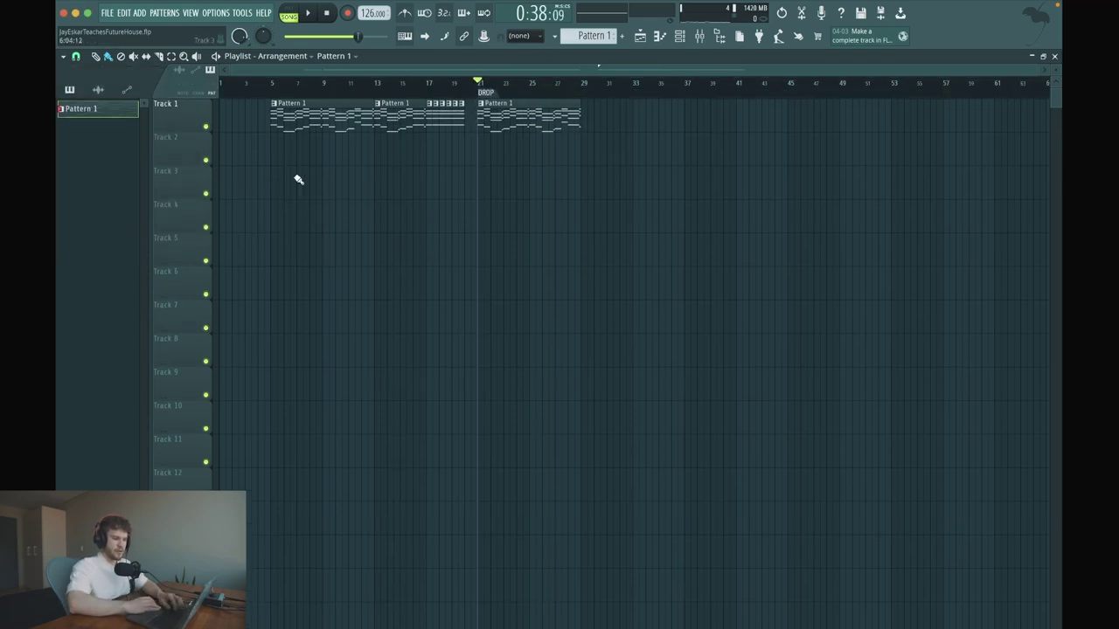
Add a time marker named BUILDUP at bar 13 of the Playlist.
left_click(380, 85)
left_click(376, 85)
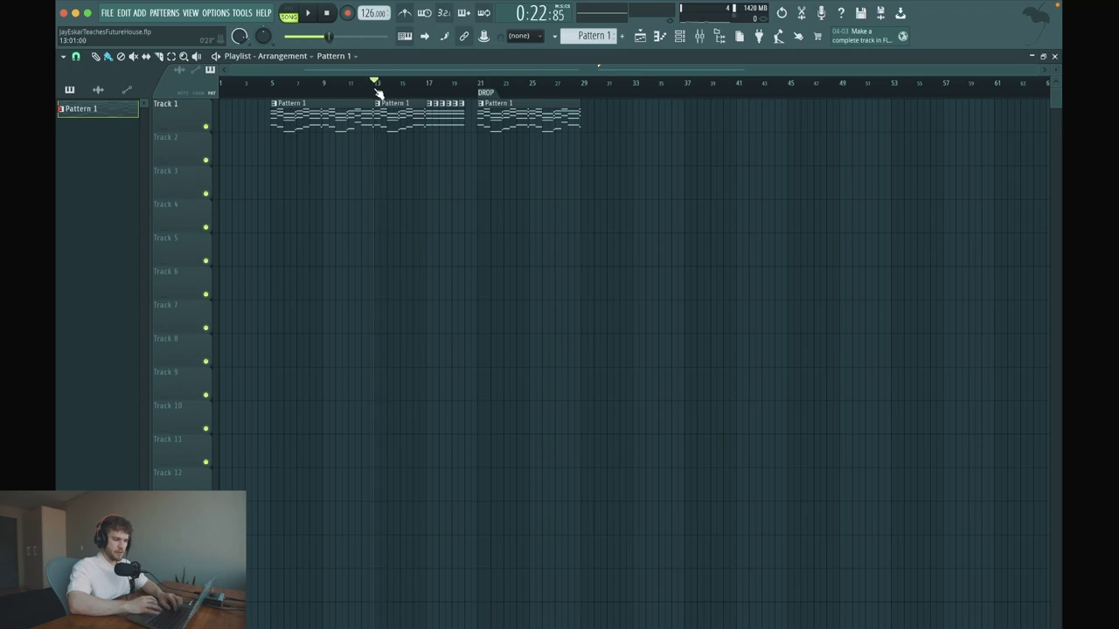
left_click(63, 56)
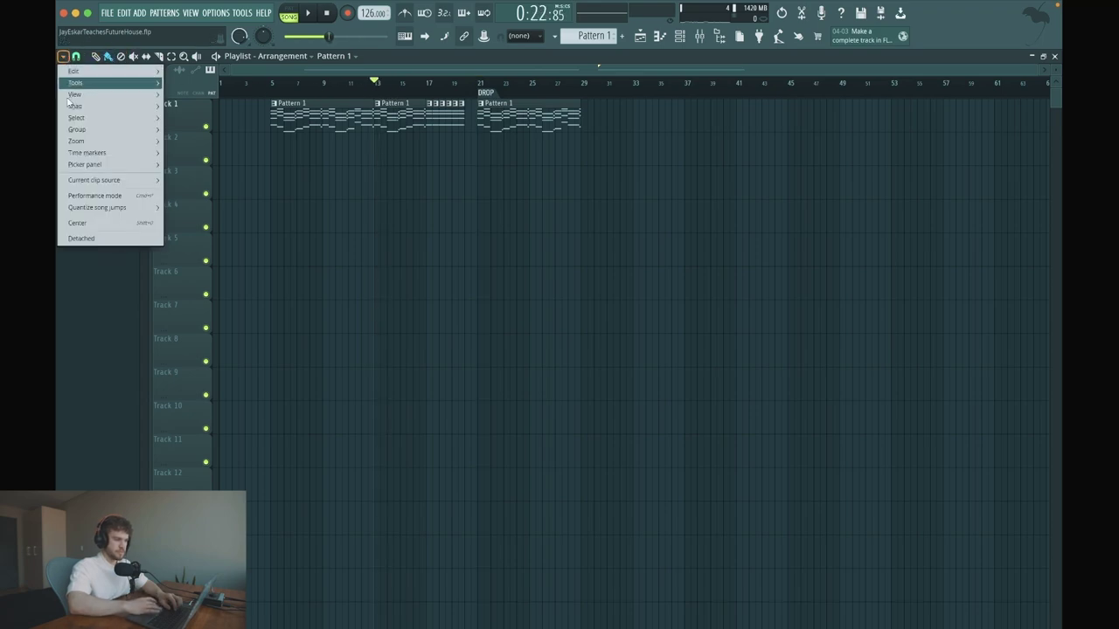
mouse_move(98, 141)
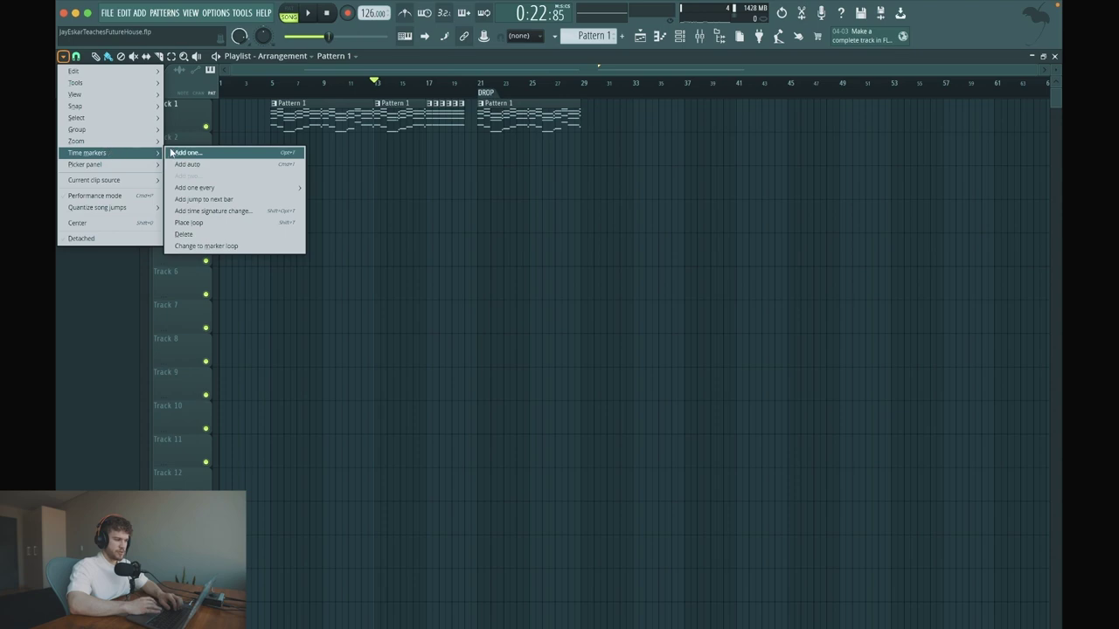
left_click(184, 153)
type("BUILDUP")
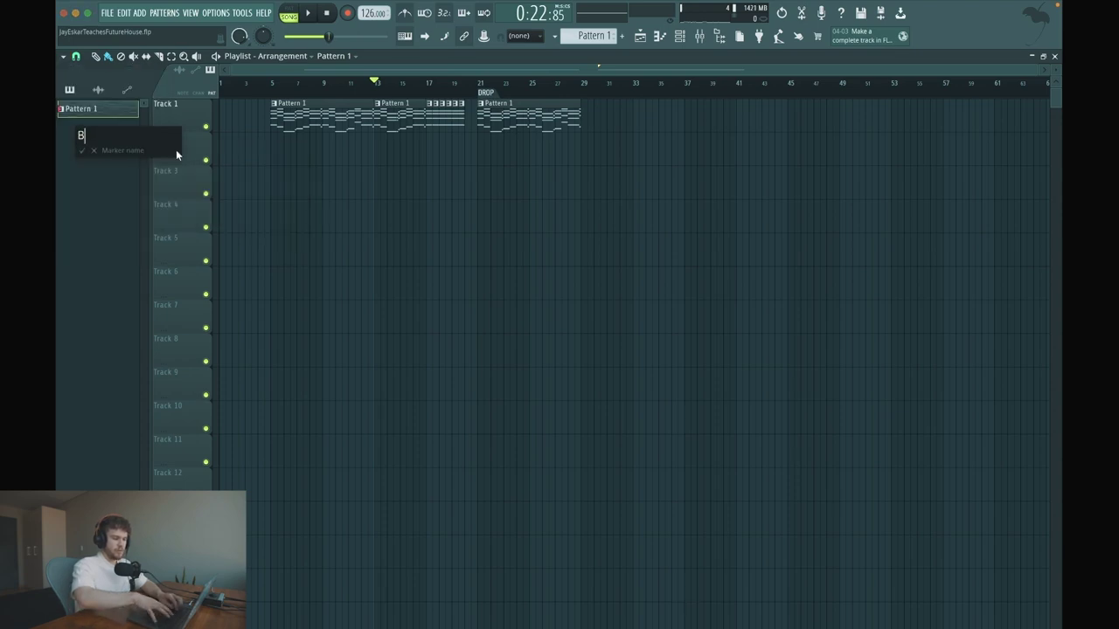
key("Return")
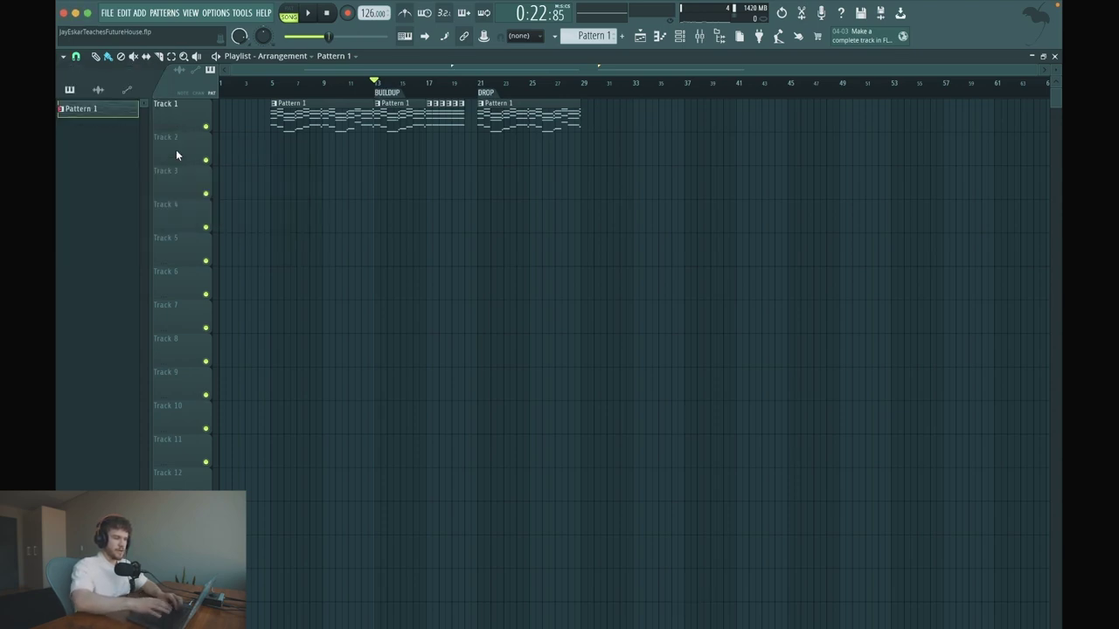
Add a time marker named BREAK at bar 5, where the first Pattern 1 clip starts.
left_click(277, 91)
left_click(258, 87)
left_click(272, 87)
left_click(62, 56)
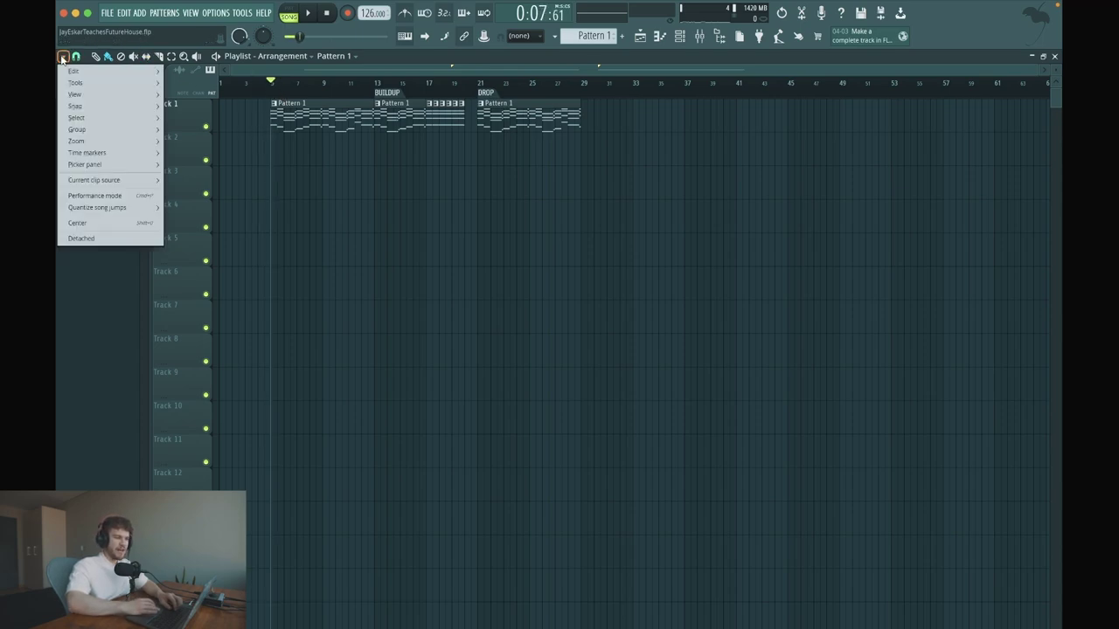
mouse_move(88, 152)
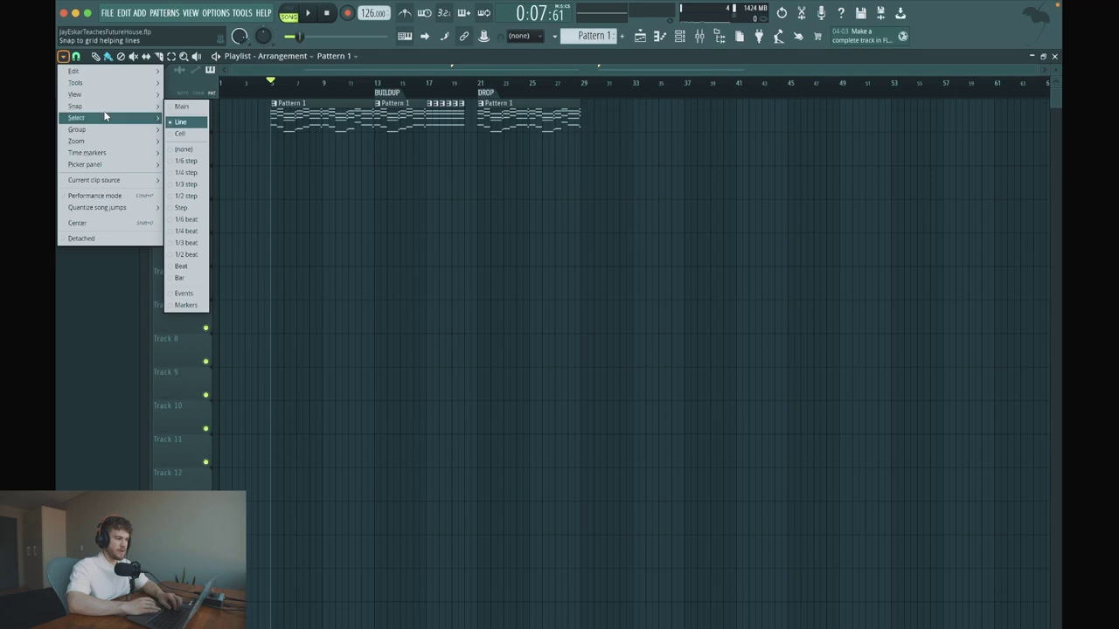
left_click(193, 153)
type("BREAK")
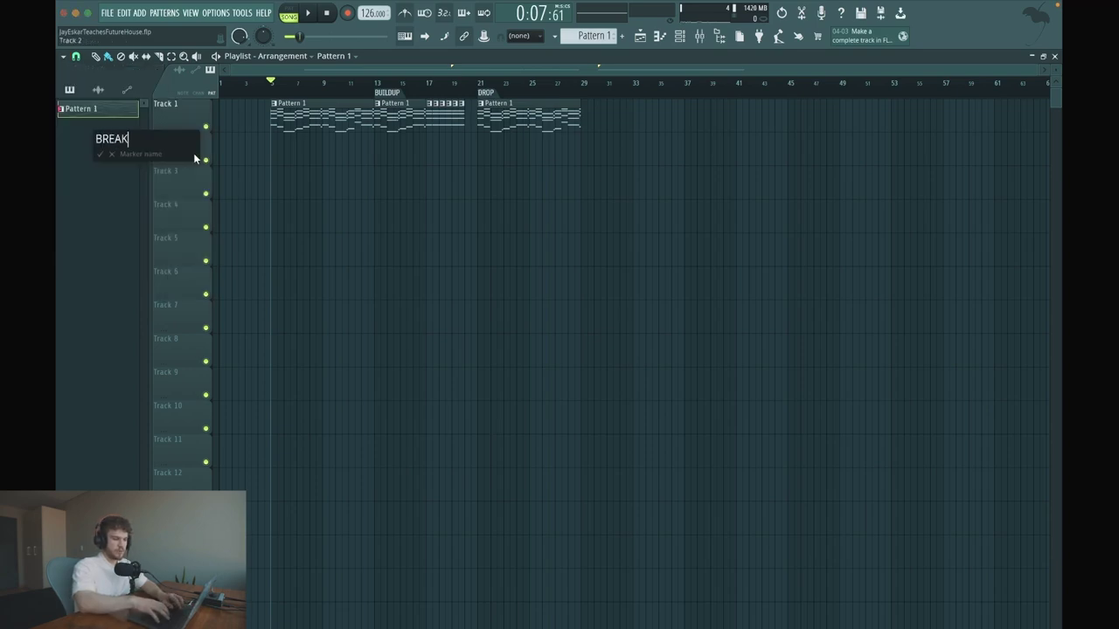
key("Return")
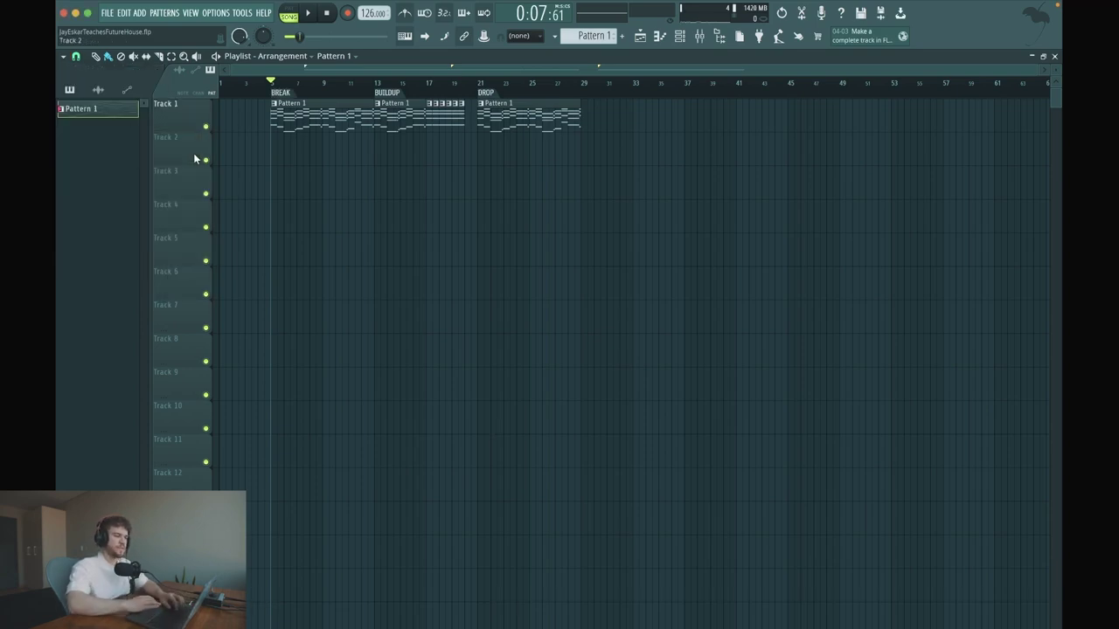
Duplicate the DROP section's Pattern 1 clip to bar 29 and play back short passages around bars 28, 33 and 37.
left_click(485, 83)
left_click_drag(507, 111, 612, 113)
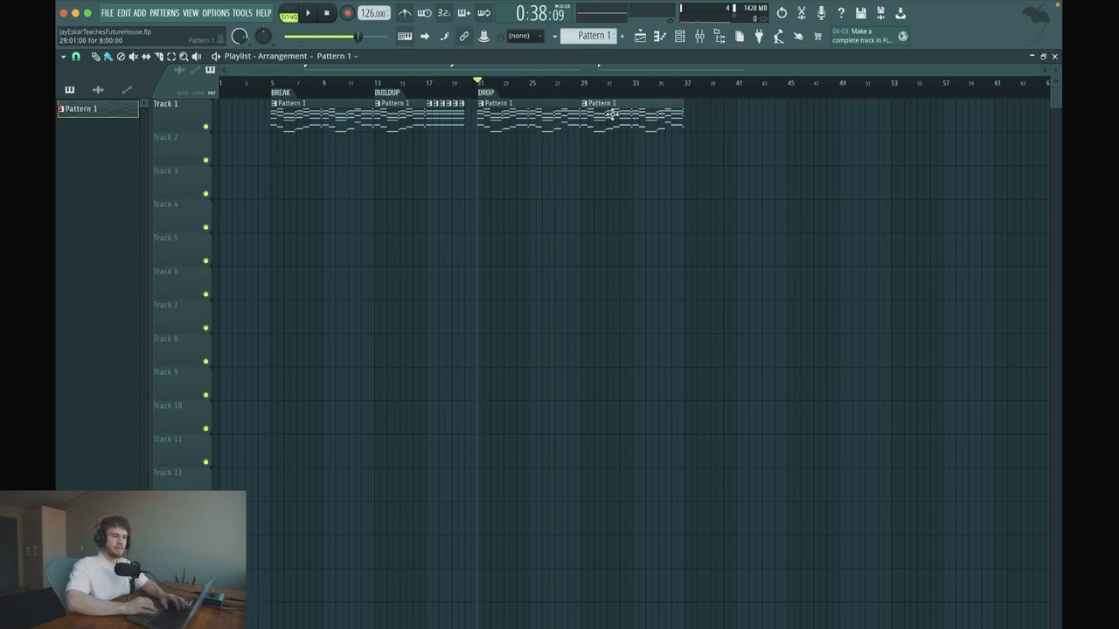
left_click(573, 84)
key("space")
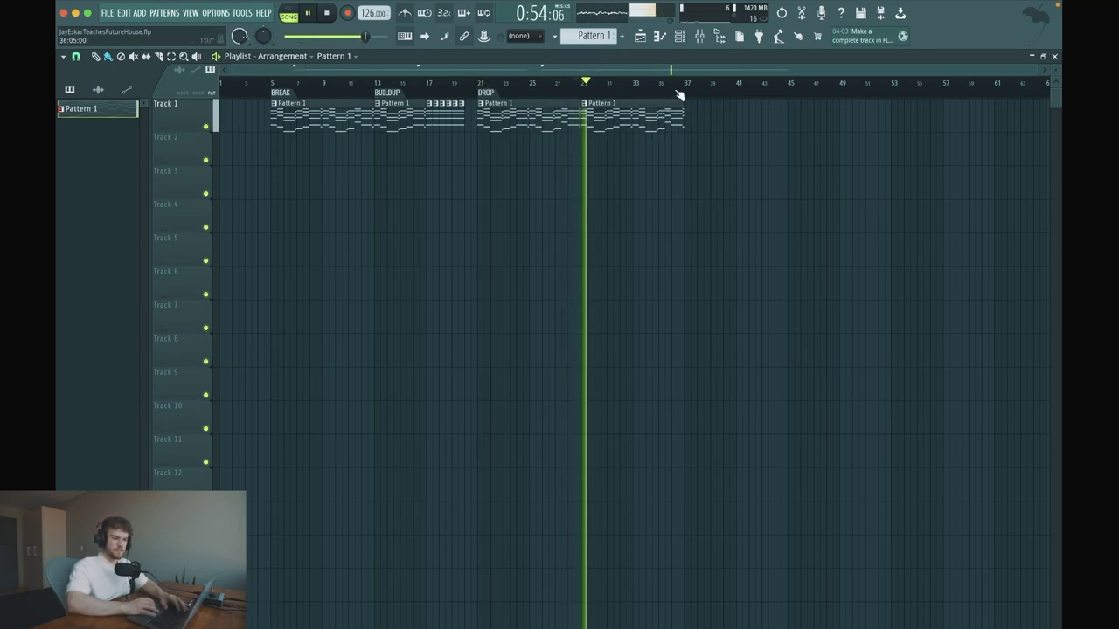
key("space")
left_click(639, 83)
key("space")
key("space")
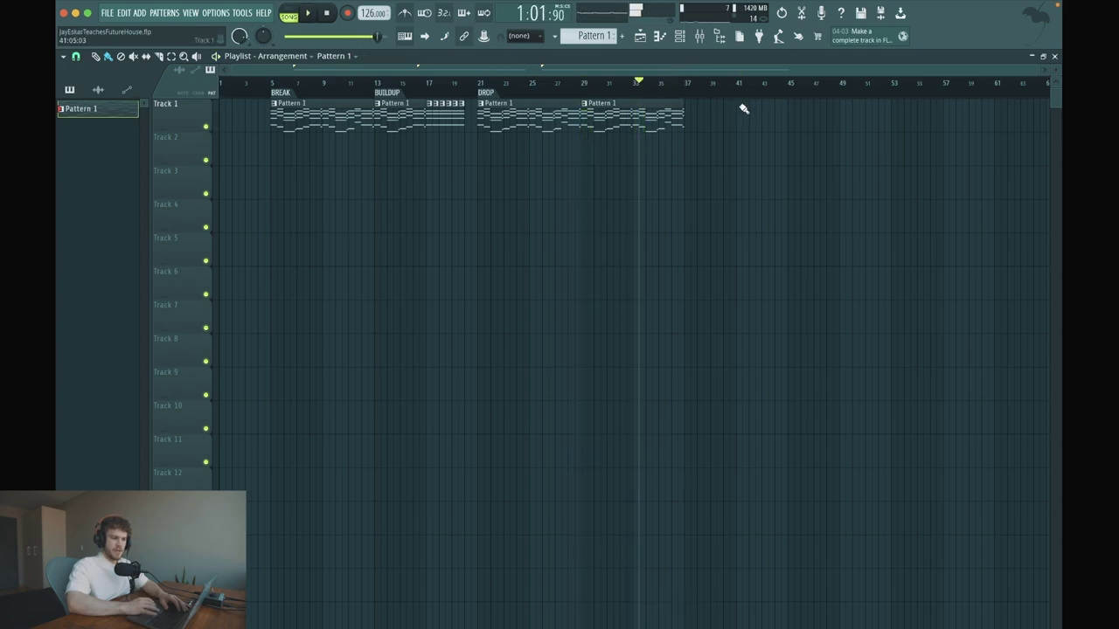
left_click(680, 86)
left_click(690, 87)
key("space")
key("space")
Copy the BREAK and BUILDUP clips to bar 39, play back the transition out of the drop, and select the copied buildup clips.
mouse_move(476, 140)
left_mouse_down()
mouse_move(301, 108)
mouse_move(816, 114)
mouse_move(718, 111)
left_mouse_up()
left_click(655, 85)
key("space")
key("space")
left_click(681, 83)
key("space")
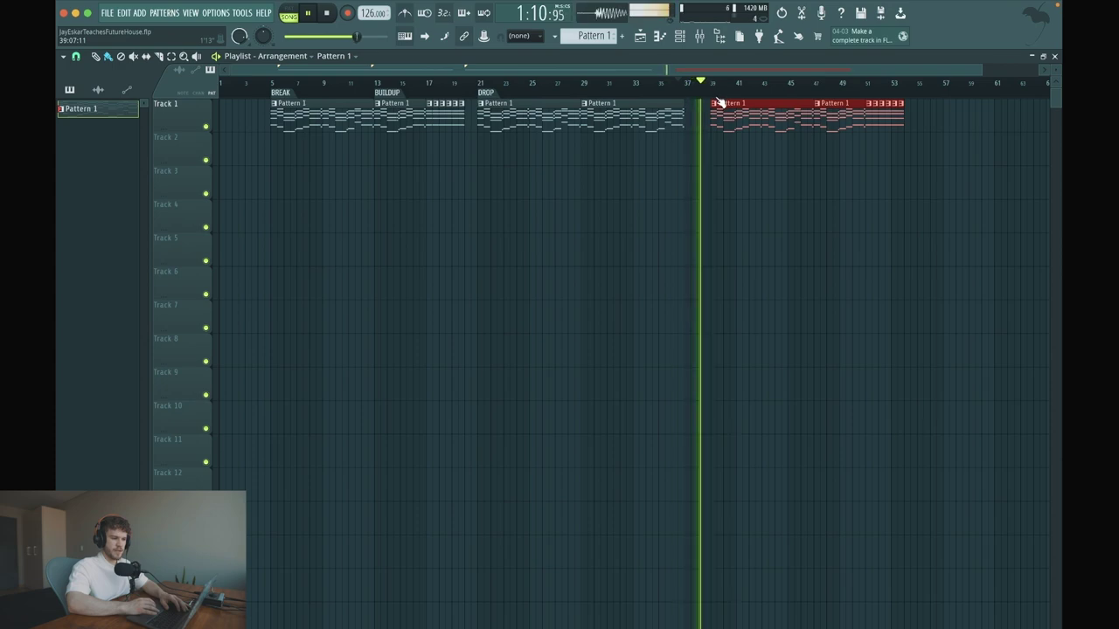
left_click(742, 157, "super")
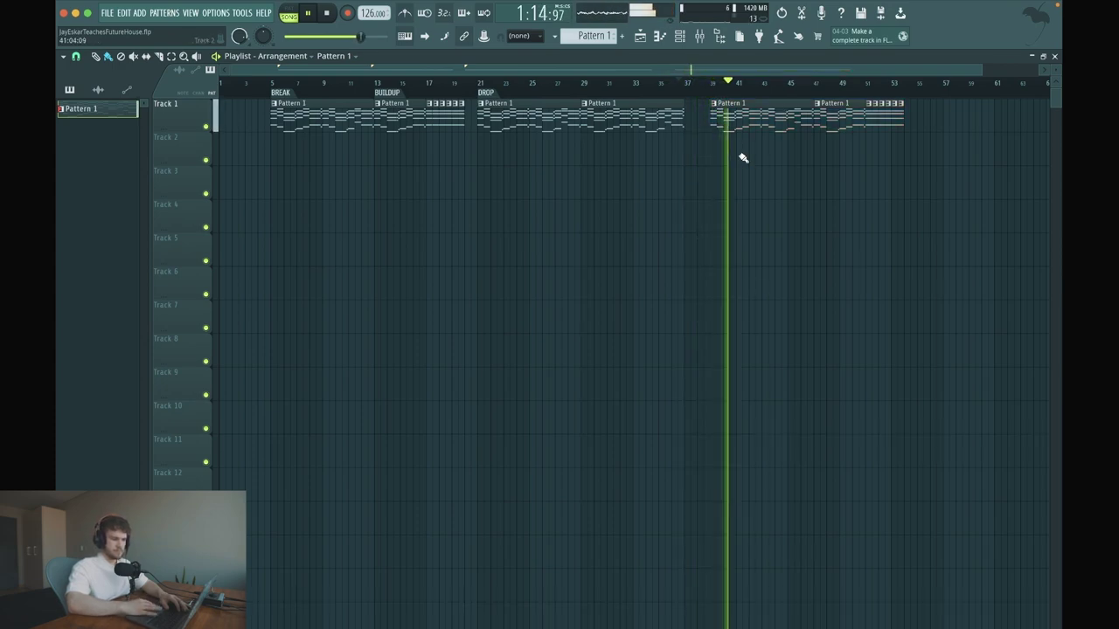
scroll(742, 158, "down", 1)
left_click_drag(879, 165, 785, 104)
key("space")
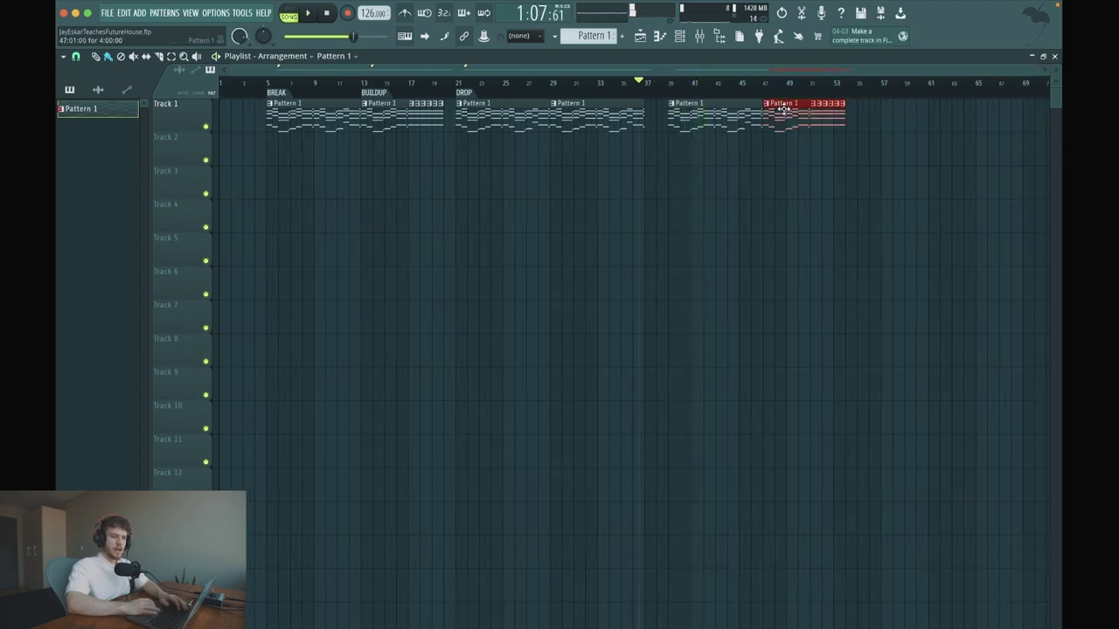
Add a time marker named "2nd break" at bar 39.
left_click(668, 91)
right_click(667, 91)
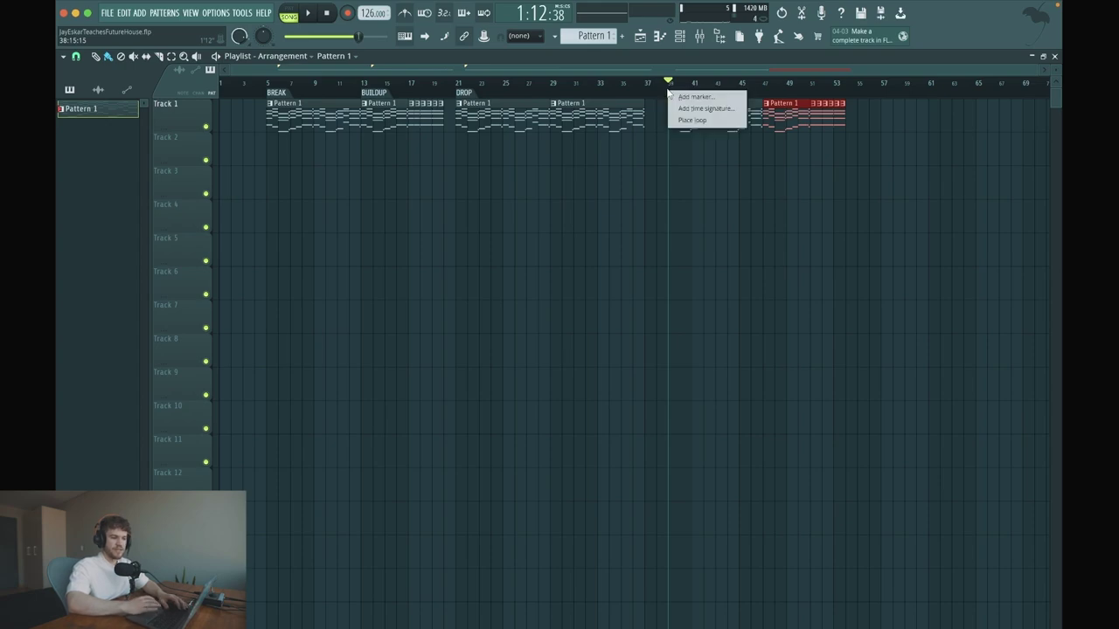
left_click(697, 96)
type("2nd break")
key("Return")
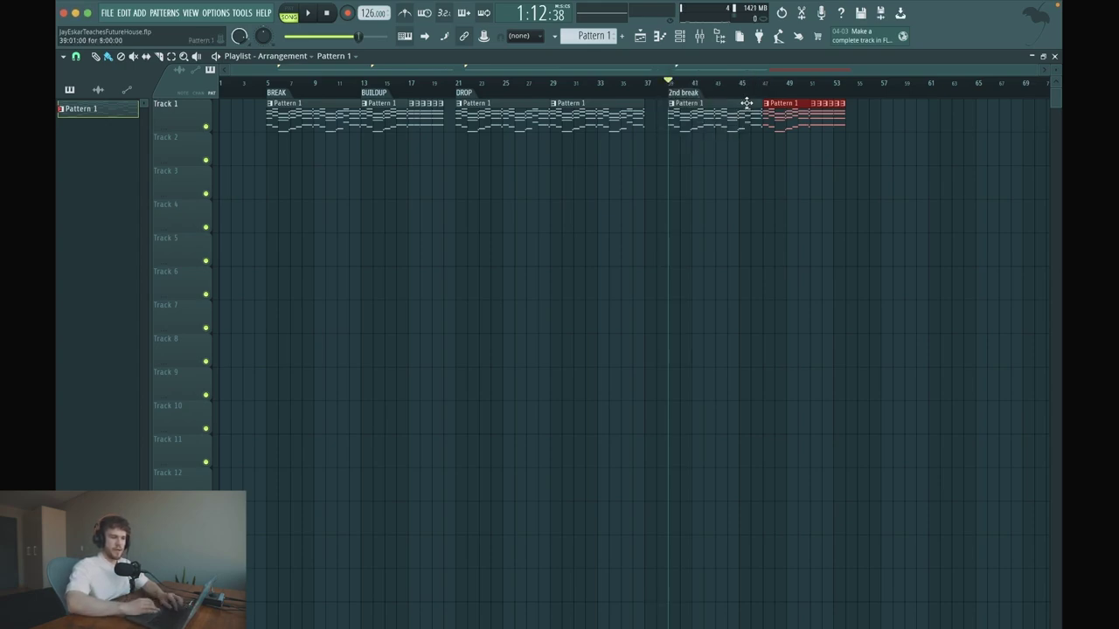
Move the second buildup's clips to bar 55 and copy the bar 39 Pattern 1 clip to bar 47.
left_click_drag(879, 155, 800, 115)
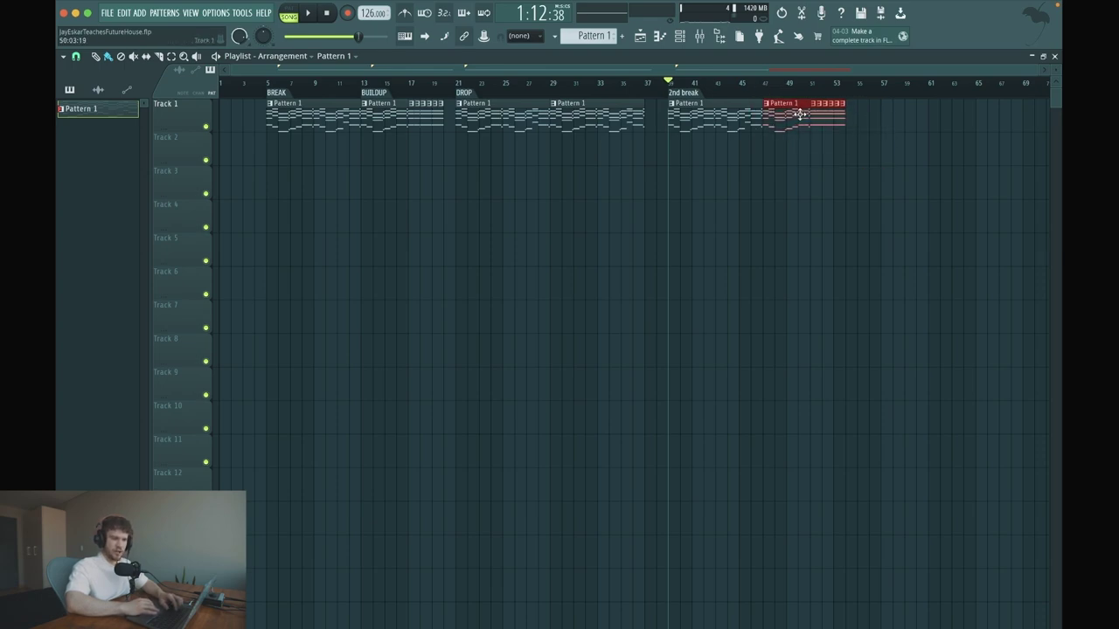
left_click(818, 147, "super")
mouse_move(888, 131)
left_mouse_down()
mouse_move(780, 128)
mouse_move(867, 127)
left_mouse_up()
left_click(802, 173, "super")
left_click_drag(711, 103, 806, 111)
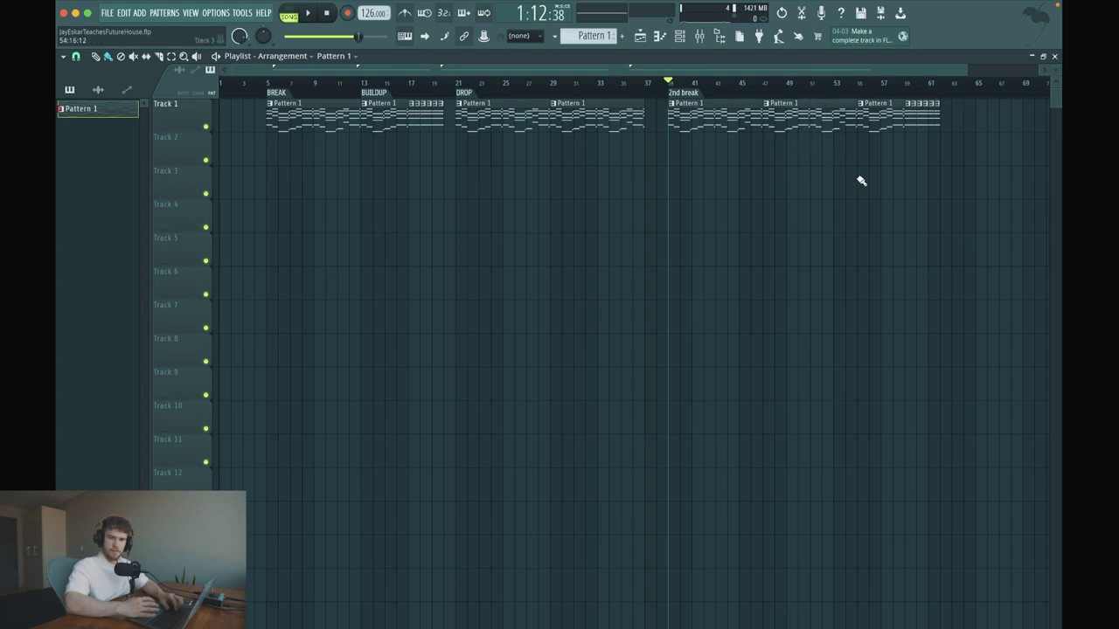
left_click(761, 86)
left_click_drag(837, 166, 814, 118)
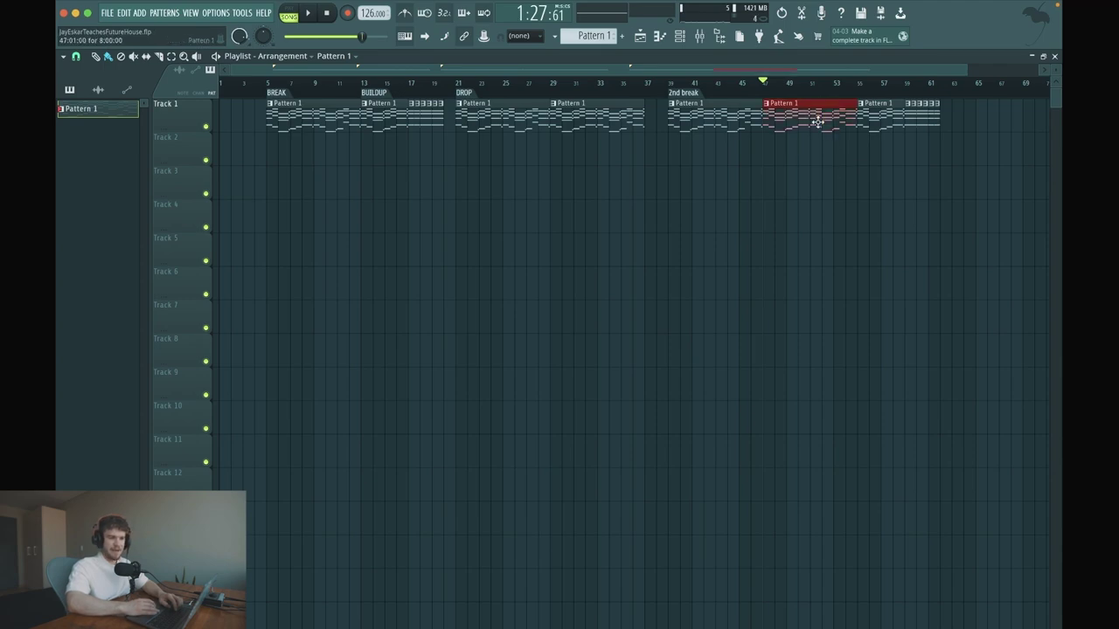
left_click(830, 167)
left_click_drag(853, 165, 815, 99)
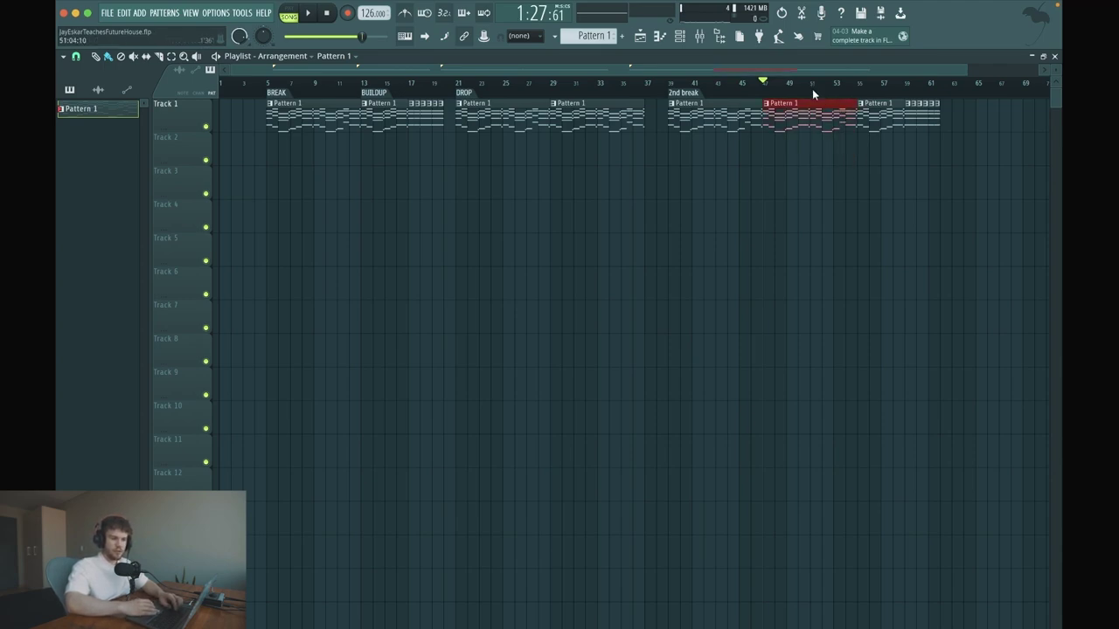
left_click(820, 169)
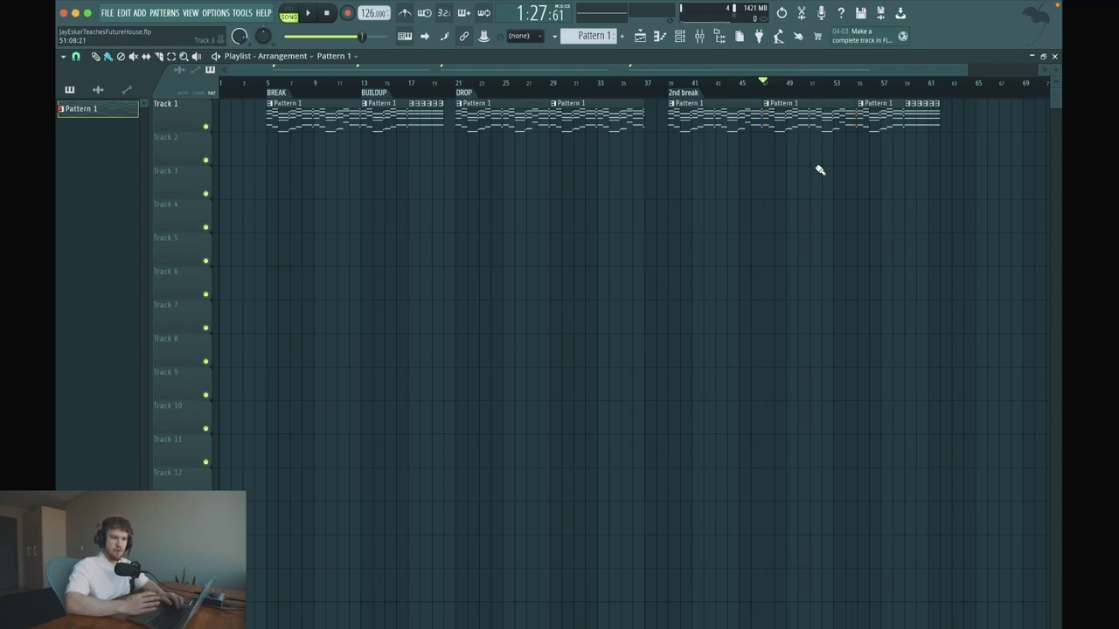
Add a time marker named "2nd buildup" at bar 55.
left_click(861, 91)
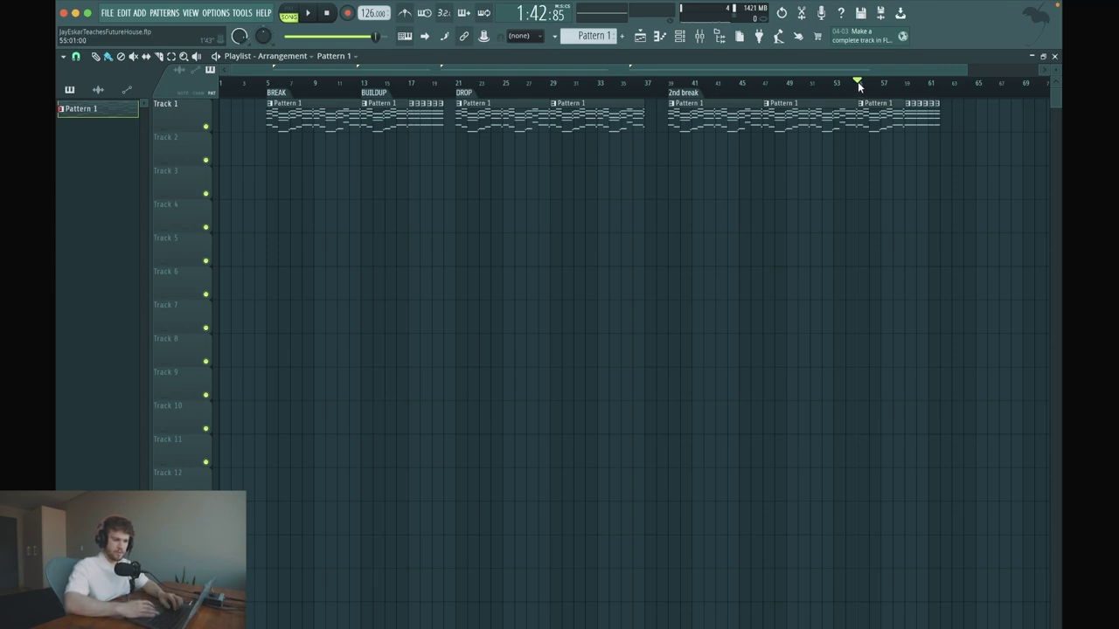
left_click(951, 79)
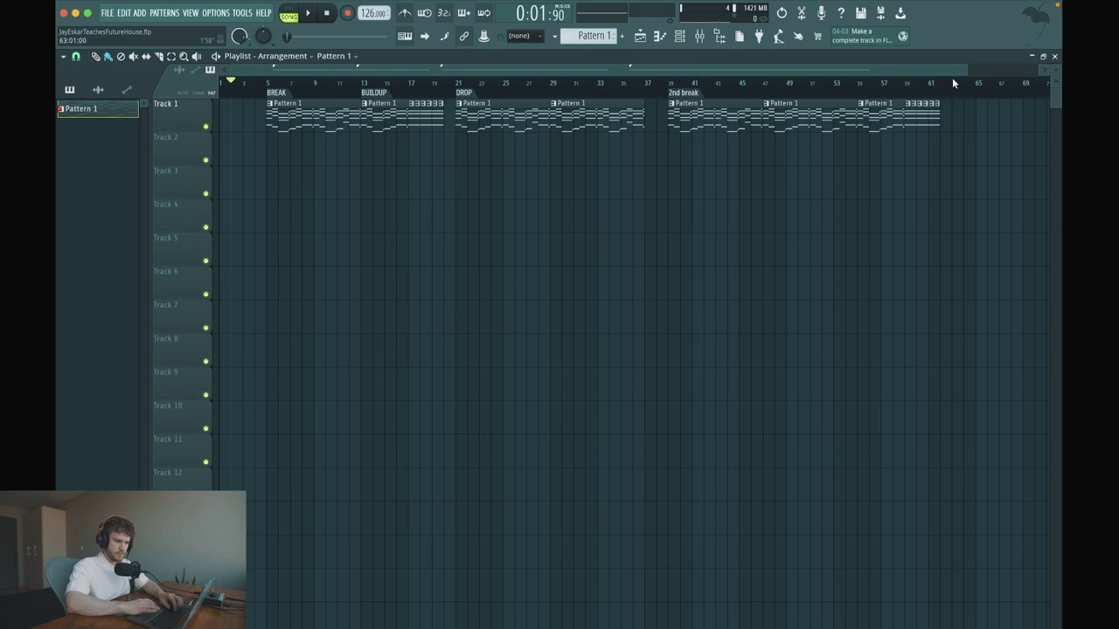
left_click(859, 84)
right_click(860, 87)
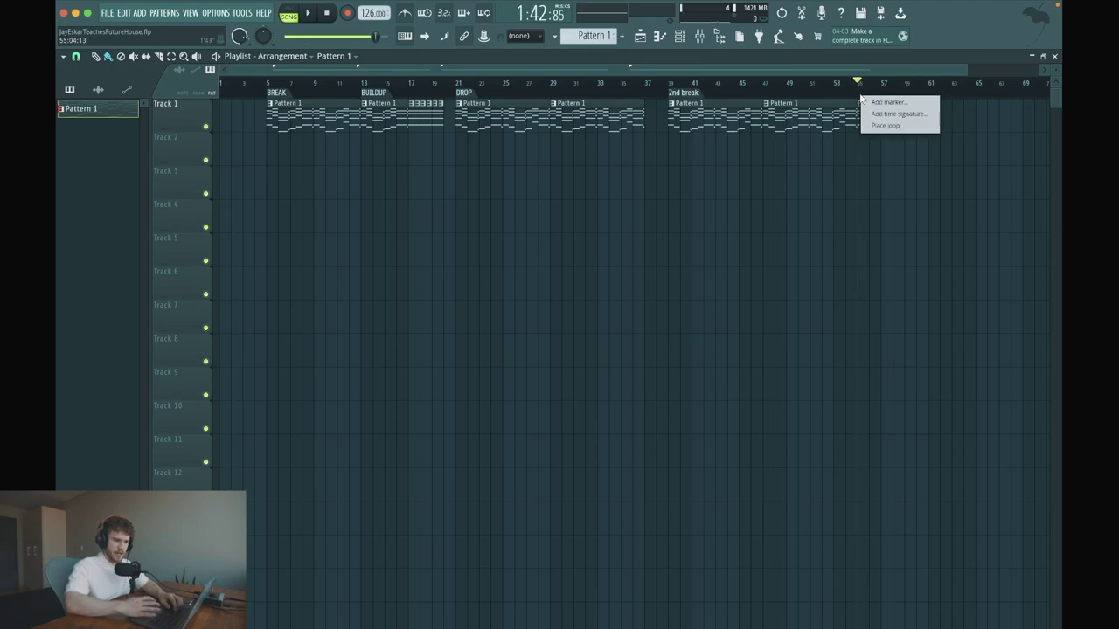
left_click(874, 102)
type("2")
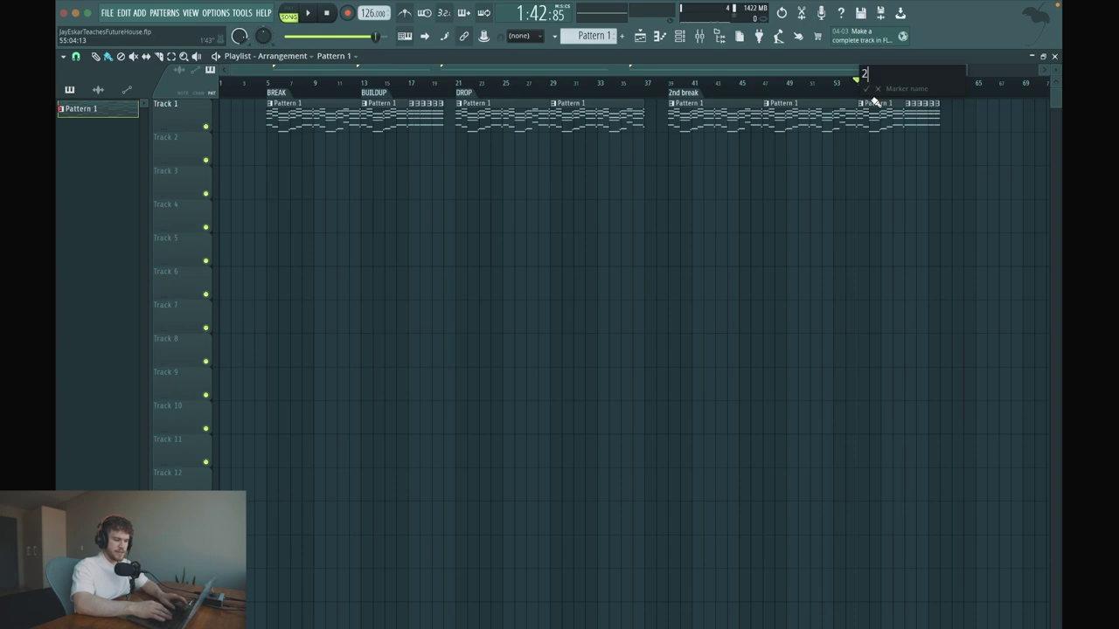
type("nd buolildup")
key("Return")
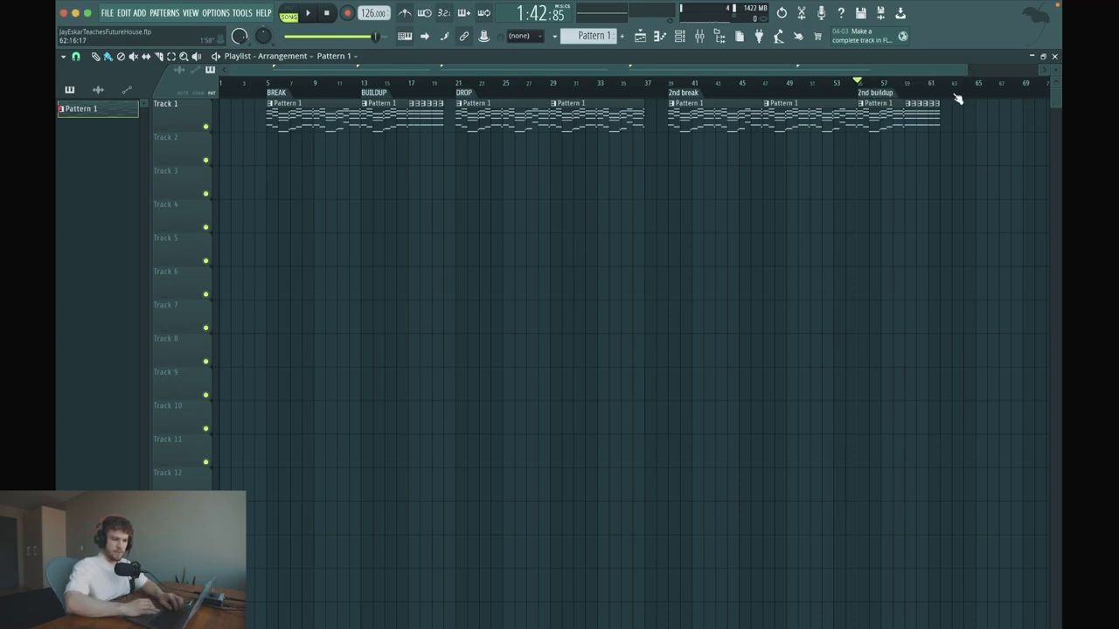
Copy the two DROP Pattern 1 clips to bar 63 and add a time marker named "drop 2" there.
left_click(954, 90)
left_click_drag(601, 163, 945, 90)
left_click(907, 83)
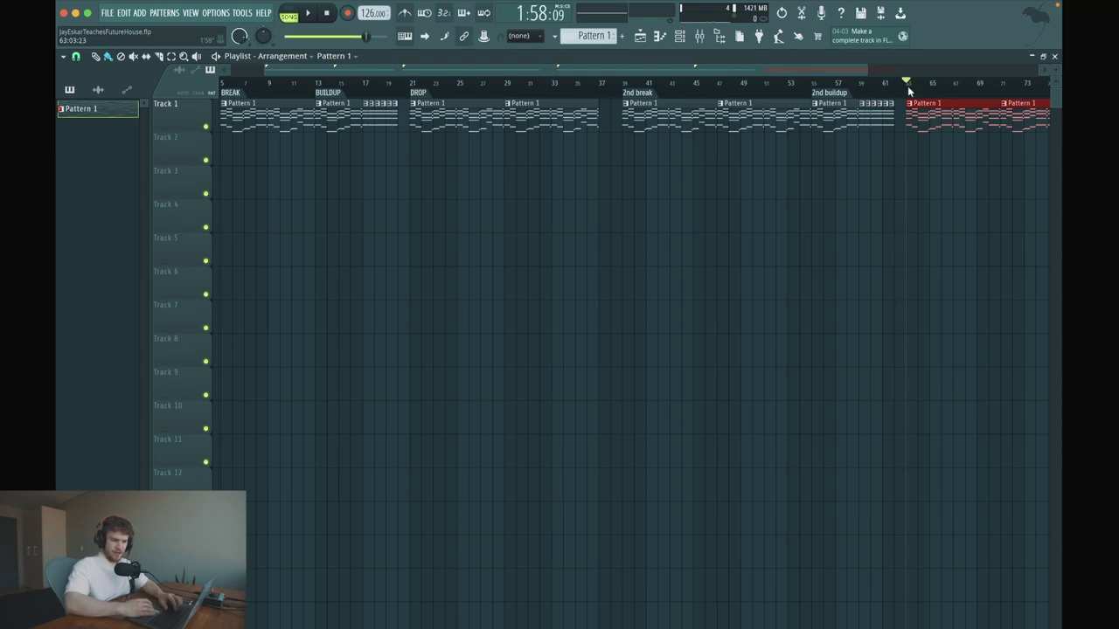
right_click(907, 87)
left_click(920, 95)
type("drop 2")
key("Return")
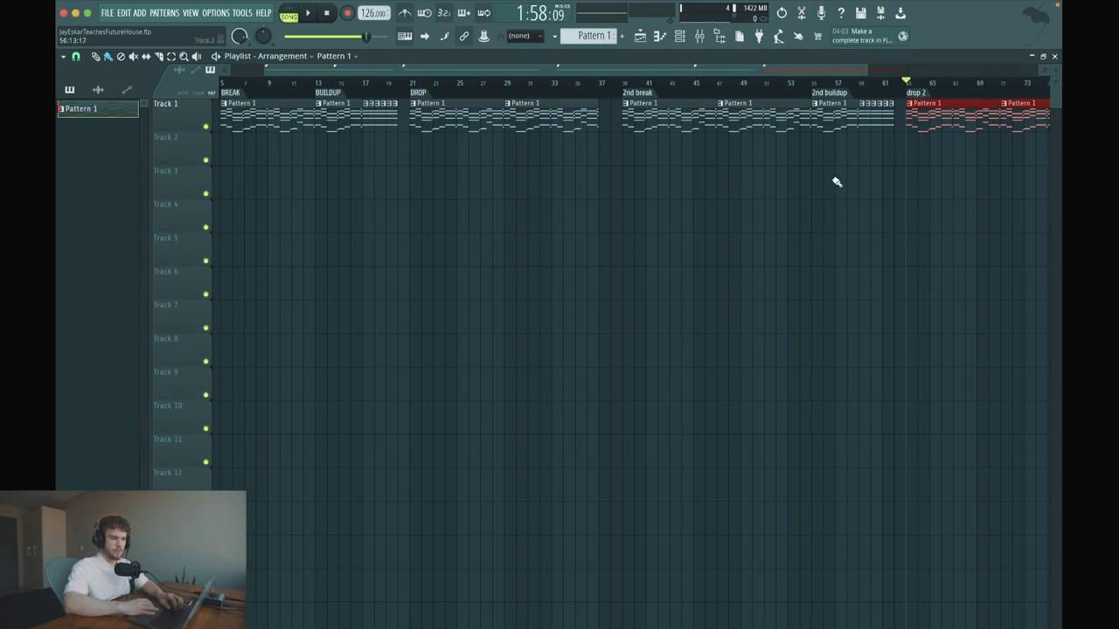
Try a third Pattern 1 clip at bar 79 after the second drop, and delete it again.
scroll(836, 181, "down", 3)
left_click(927, 94)
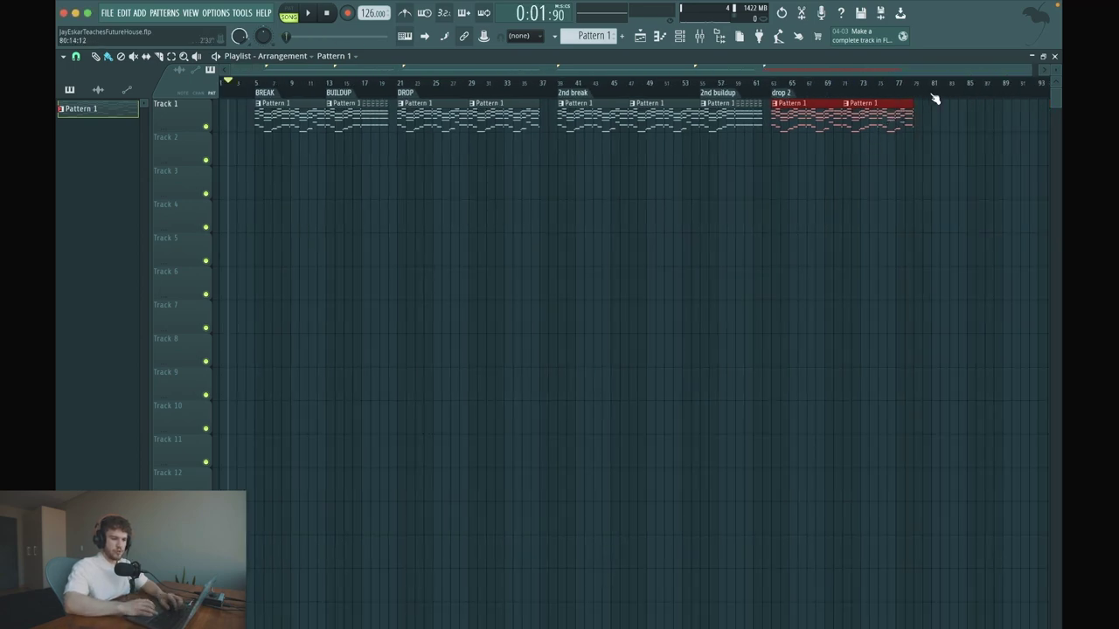
left_click_drag(424, 122, 941, 127)
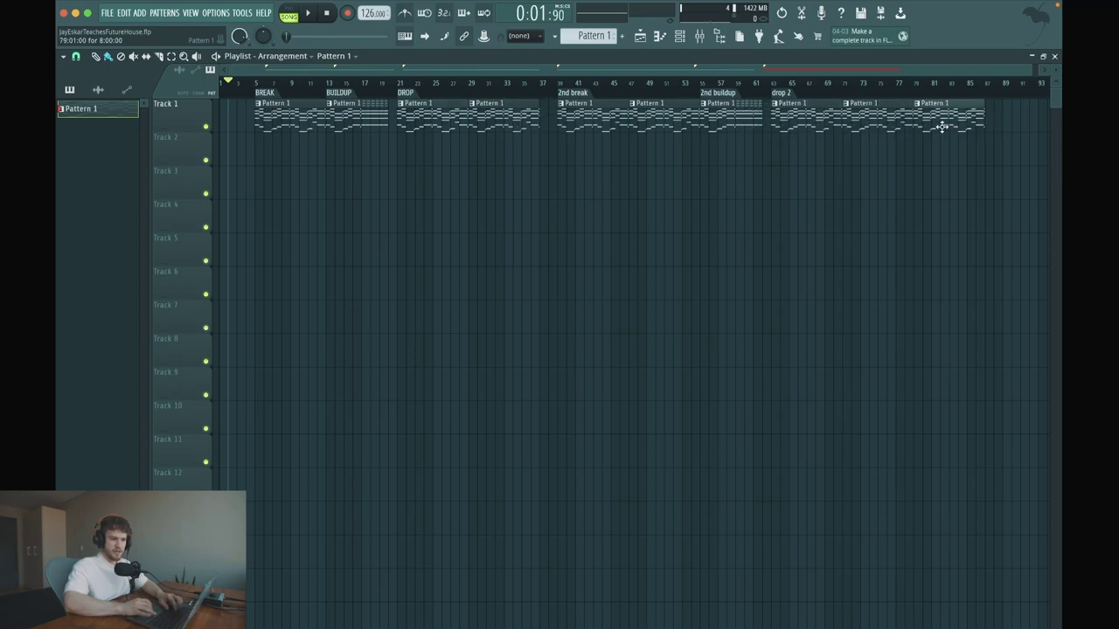
right_click(942, 128)
scroll(862, 144, "down", 1)
scroll(862, 144, "up", 3)
scroll(862, 144, "down", 3)
scroll(862, 144, "left", 1)
scroll(603, 140, "down", 2)
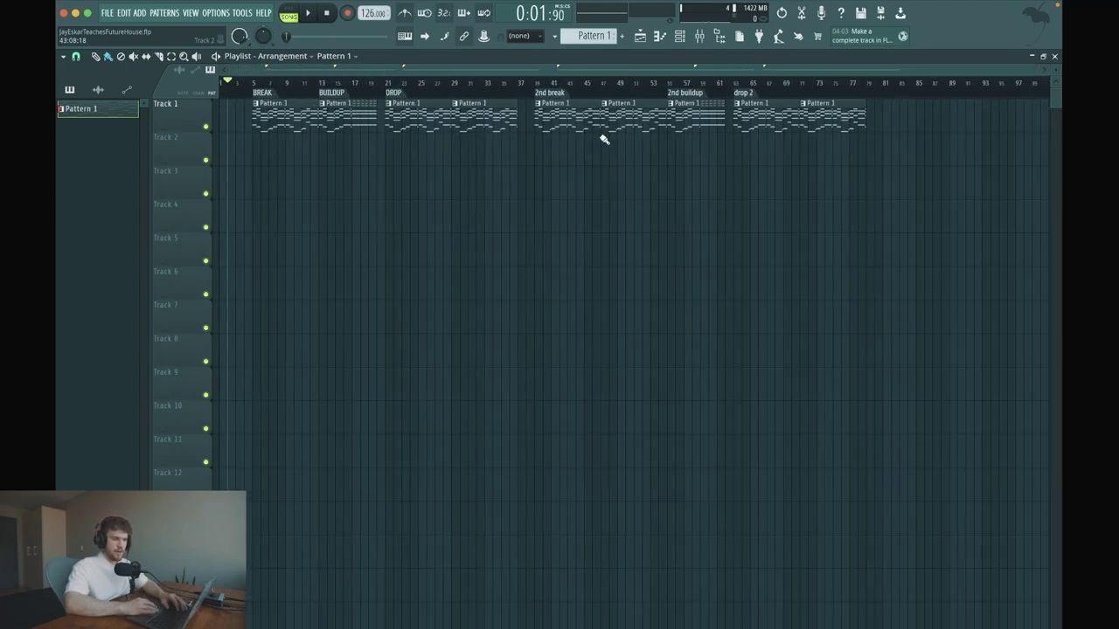
Place an eight-bar Pattern 1 clip on Track 2 at bar 21, directly below the first DROP clip.
left_click(253, 82)
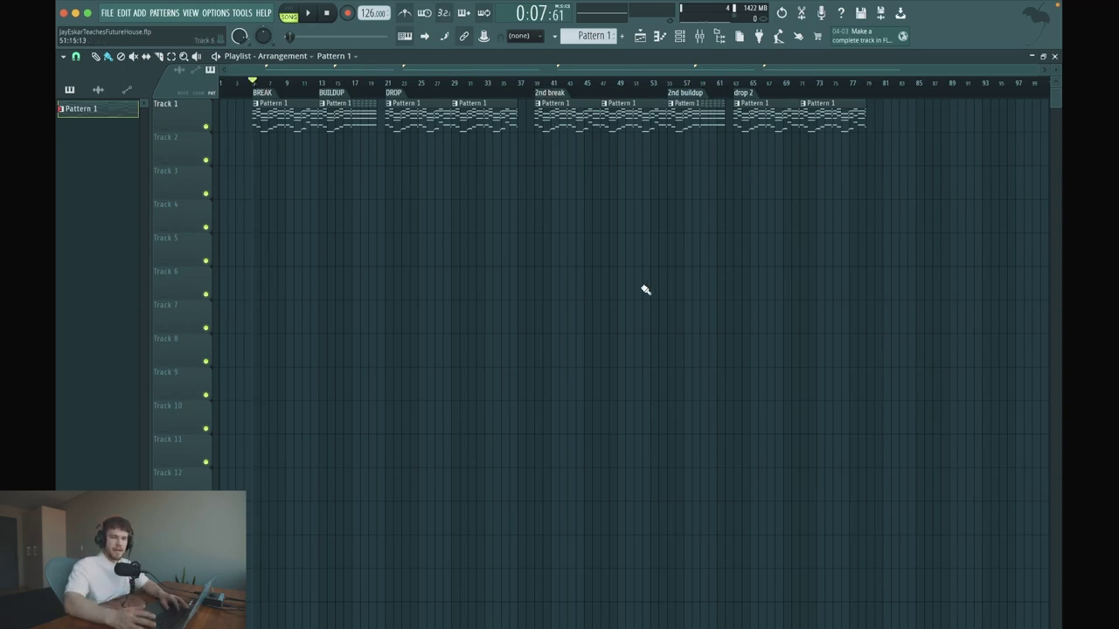
left_click_drag(420, 121, 420, 153)
left_click(429, 172)
right_click(443, 181)
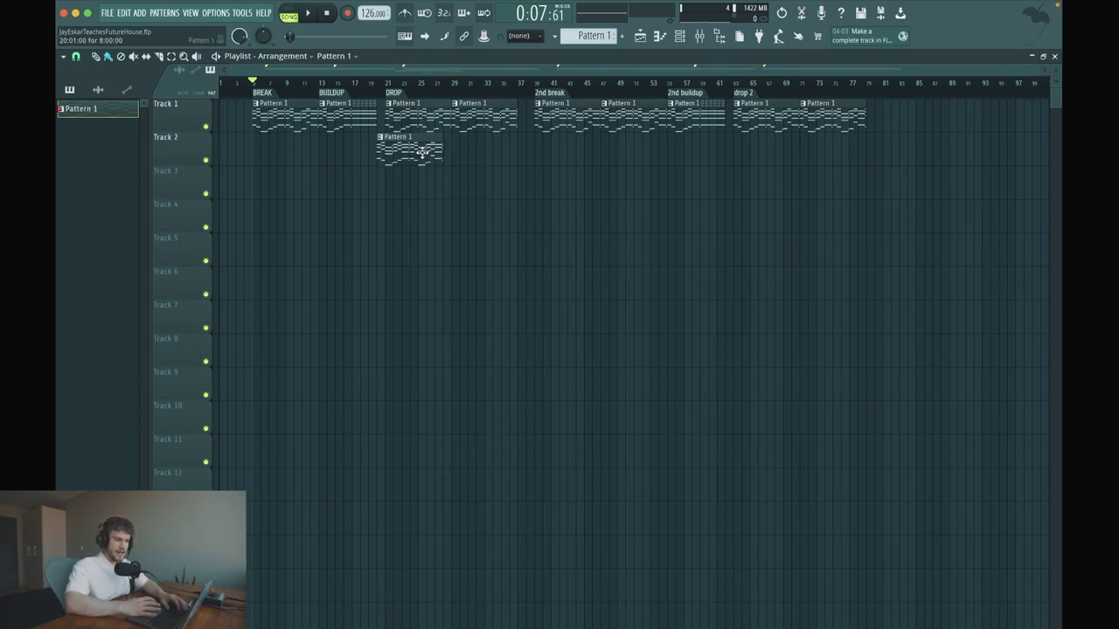
right_click(423, 153)
left_click(408, 147)
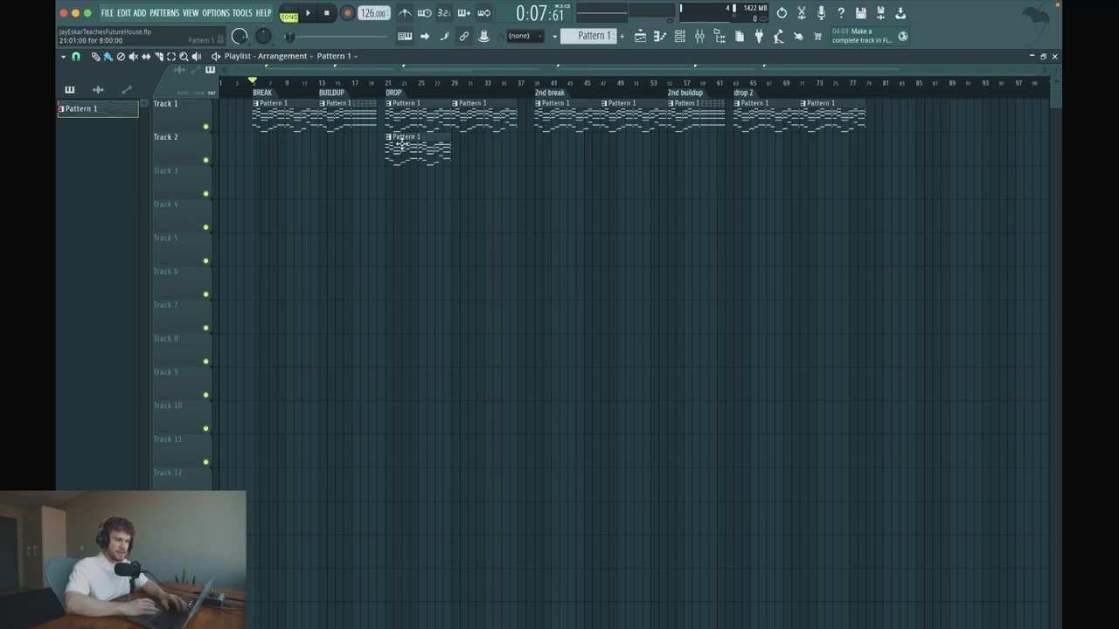
Re-place the Track 2 clip below the DROP marker as a unique Pattern 2 and open its FL Keys notes in the Piano roll.
right_click(395, 147)
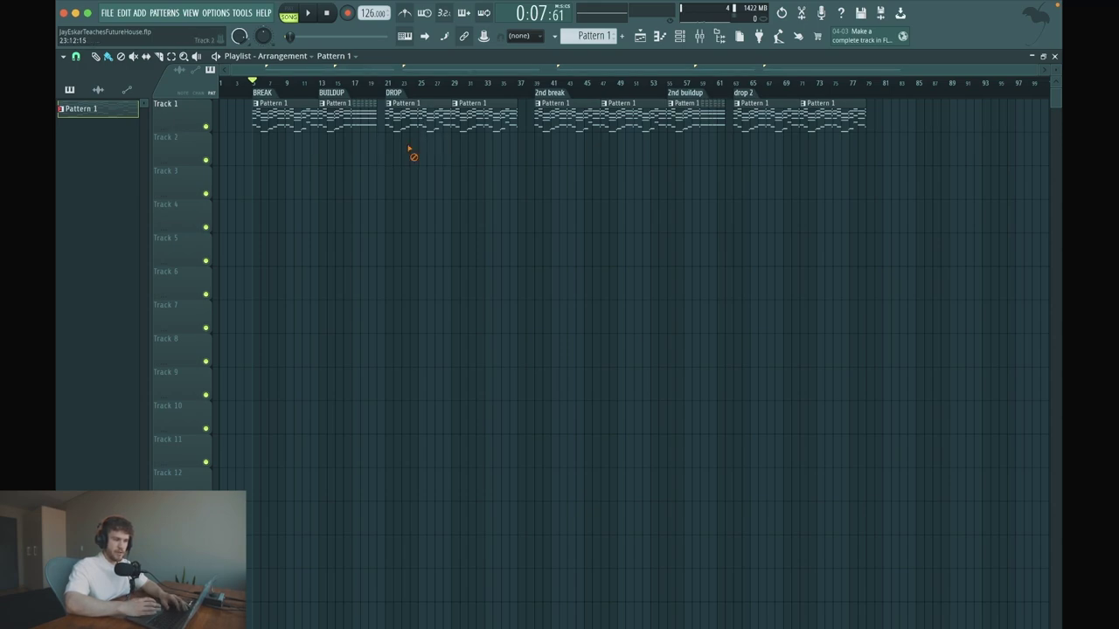
left_click_drag(502, 137, 417, 166)
right_click(472, 135)
left_click(390, 140)
left_click(412, 217)
double_click(413, 146)
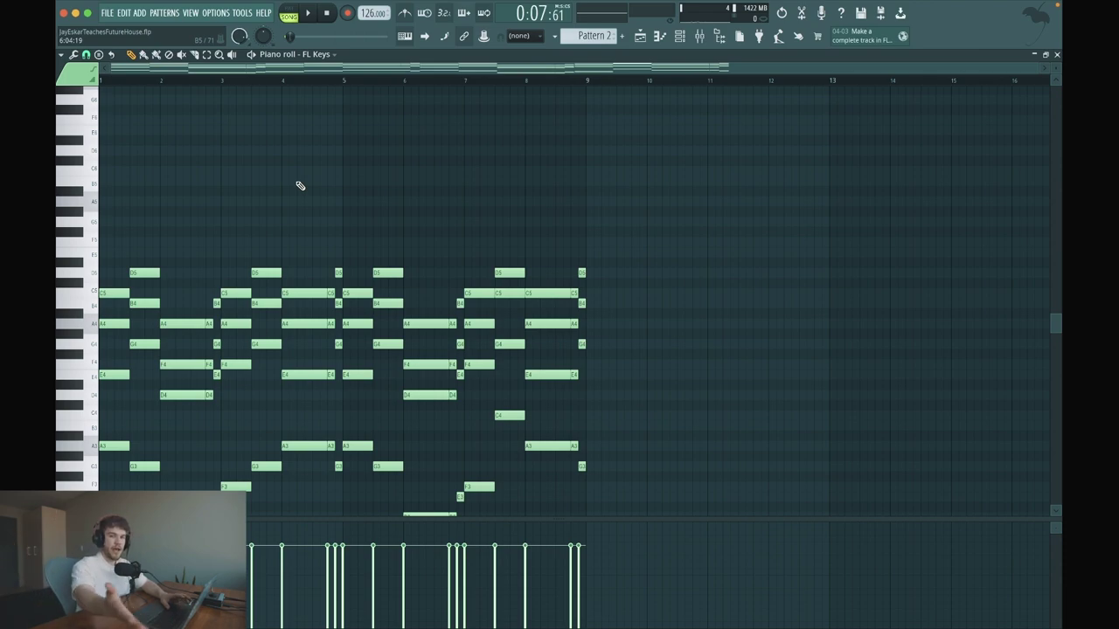
Add two short C6 notes above the chords in the first half of bar 1 and play them back.
left_click(114, 171)
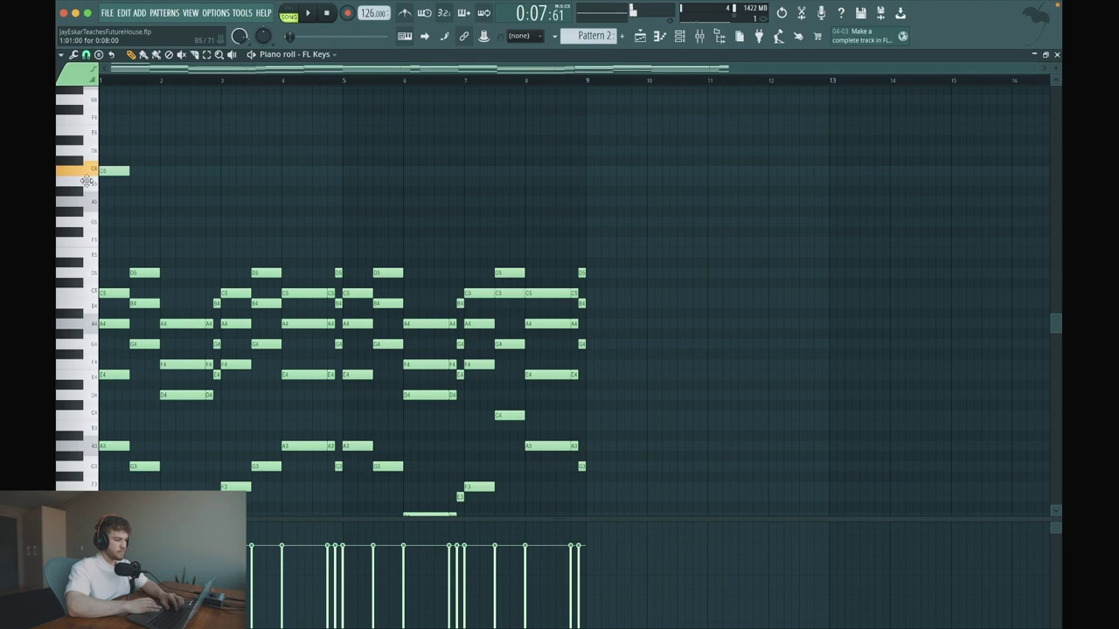
left_click(104, 80)
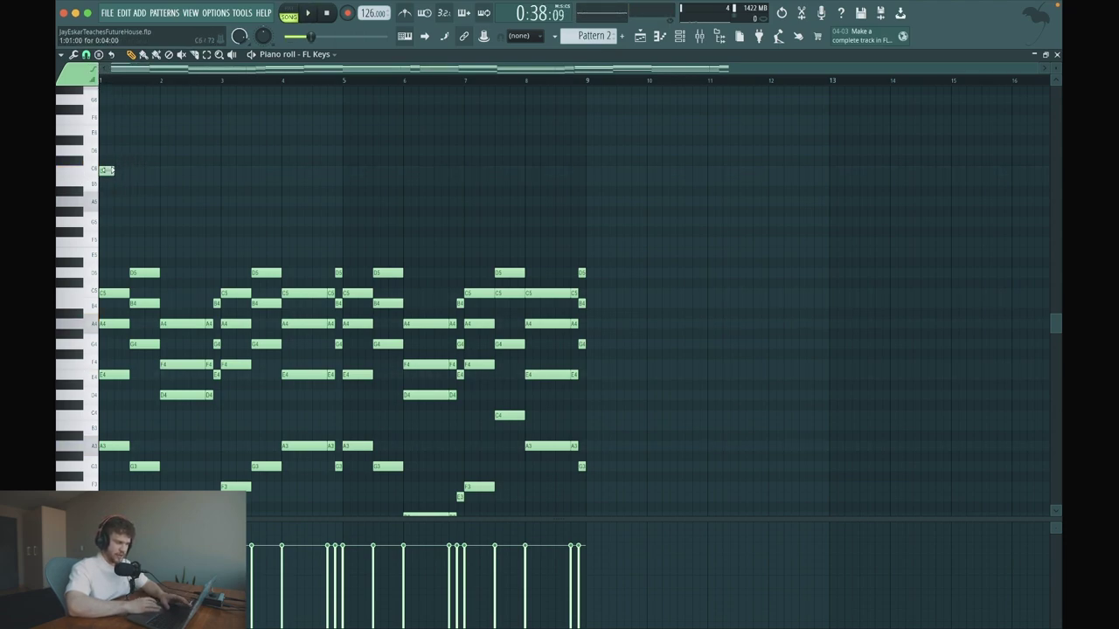
left_click(118, 171)
key("space")
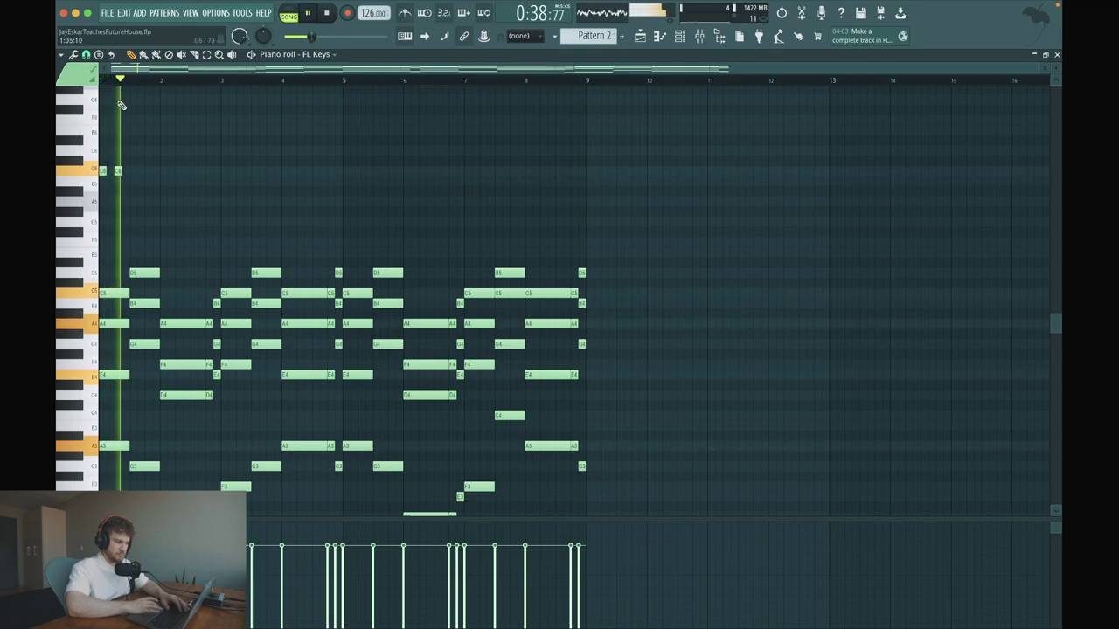
key("space")
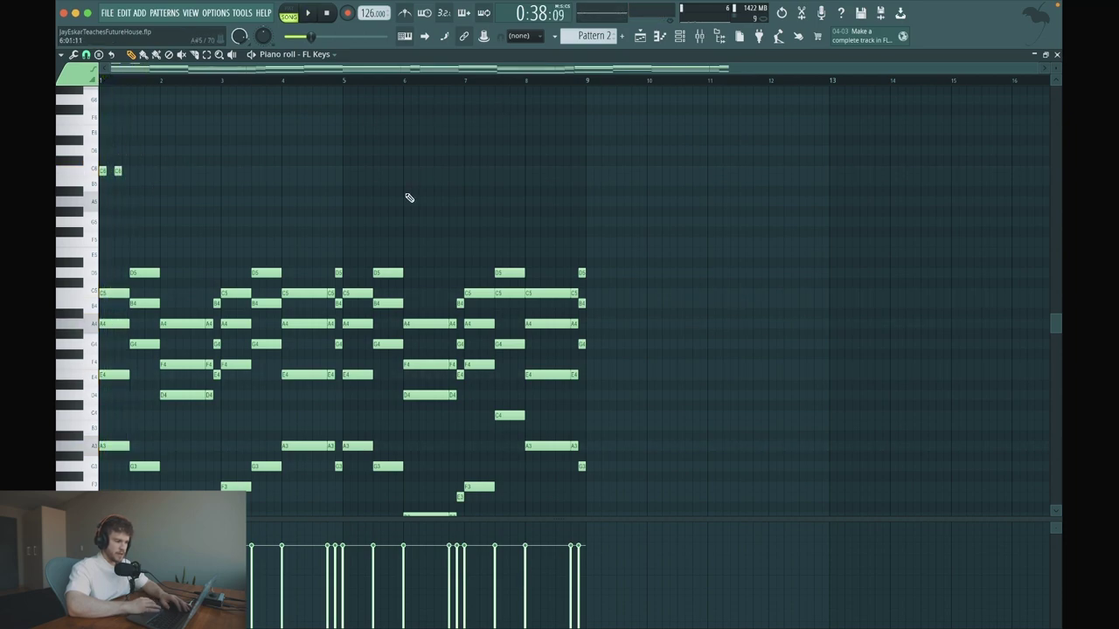
Lower the velocities of all the chord notes beneath the melody to about 50–60%.
scroll(409, 197, "down", 1)
left_click_drag(623, 486, 103, 236)
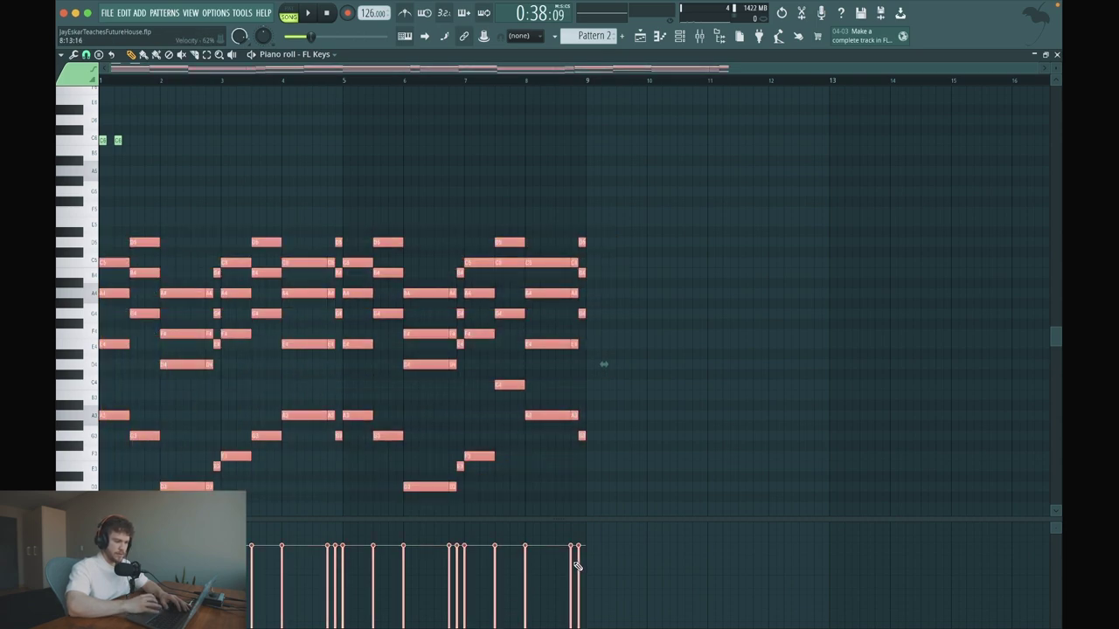
mouse_move(579, 566)
left_mouse_down()
mouse_move(437, 552)
mouse_move(249, 577)
left_mouse_up()
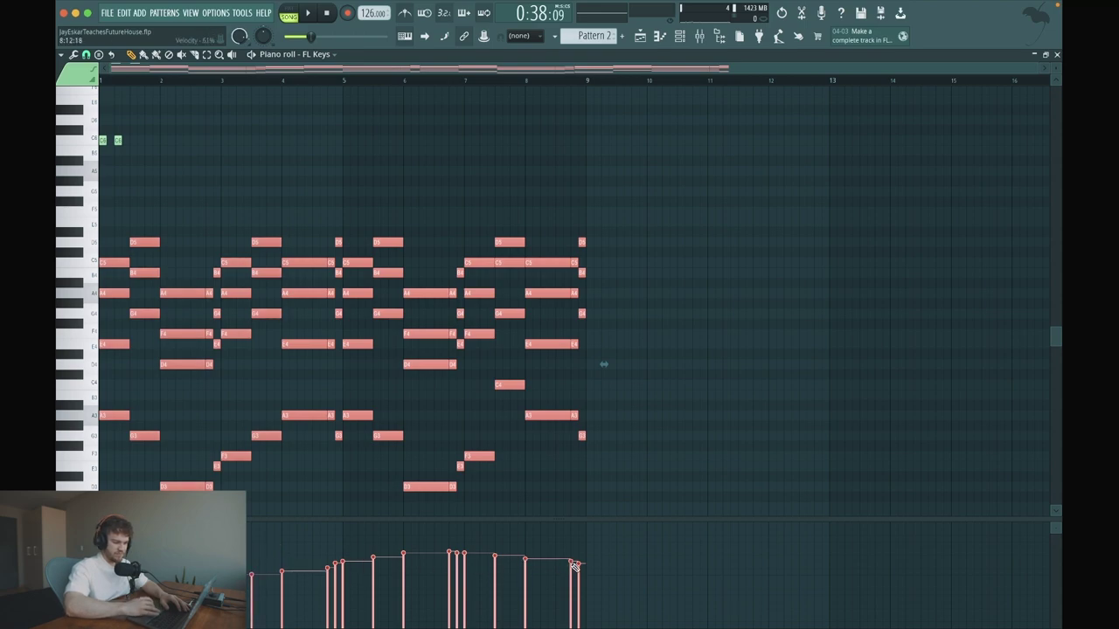
left_click_drag(578, 566, 400, 569)
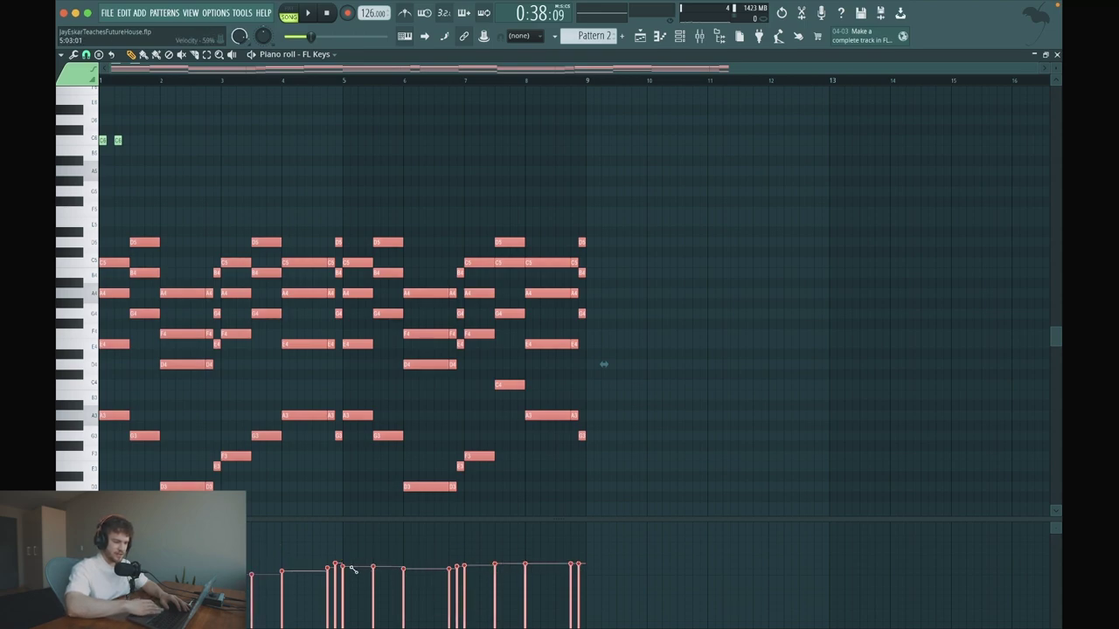
key("ctrl+d")
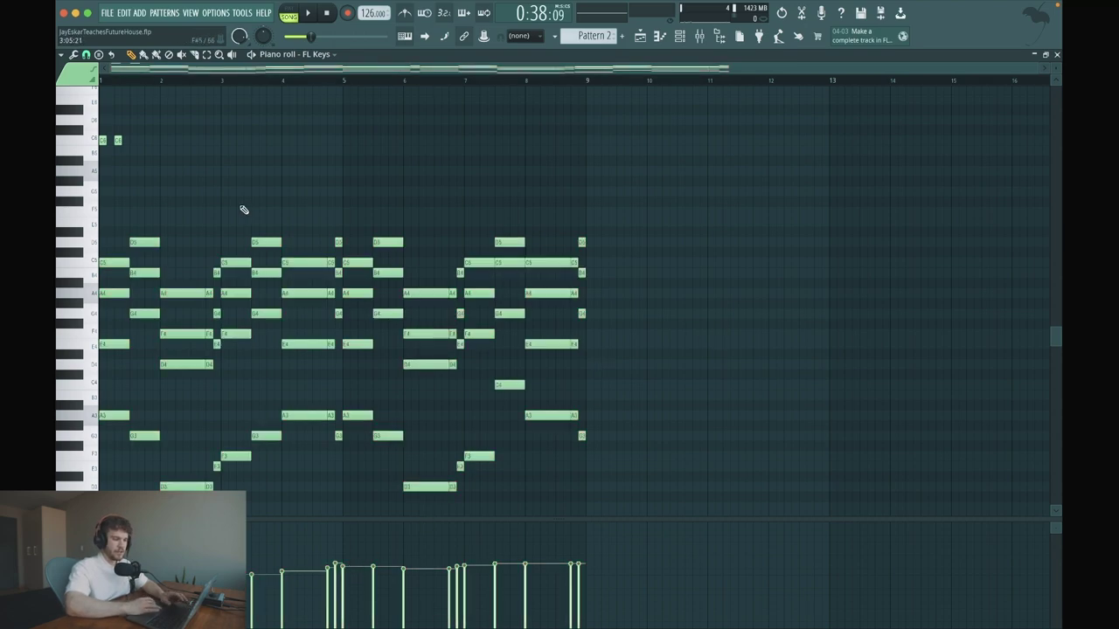
Continue the melody with two short B5 notes in bar 1 and four short A5 notes in bar 2, and play it back.
key("space")
key("space")
left_click(133, 149)
left_click(147, 150)
left_click(163, 170)
left_click(179, 171)
left_click(193, 170)
left_click(209, 171)
key("space")
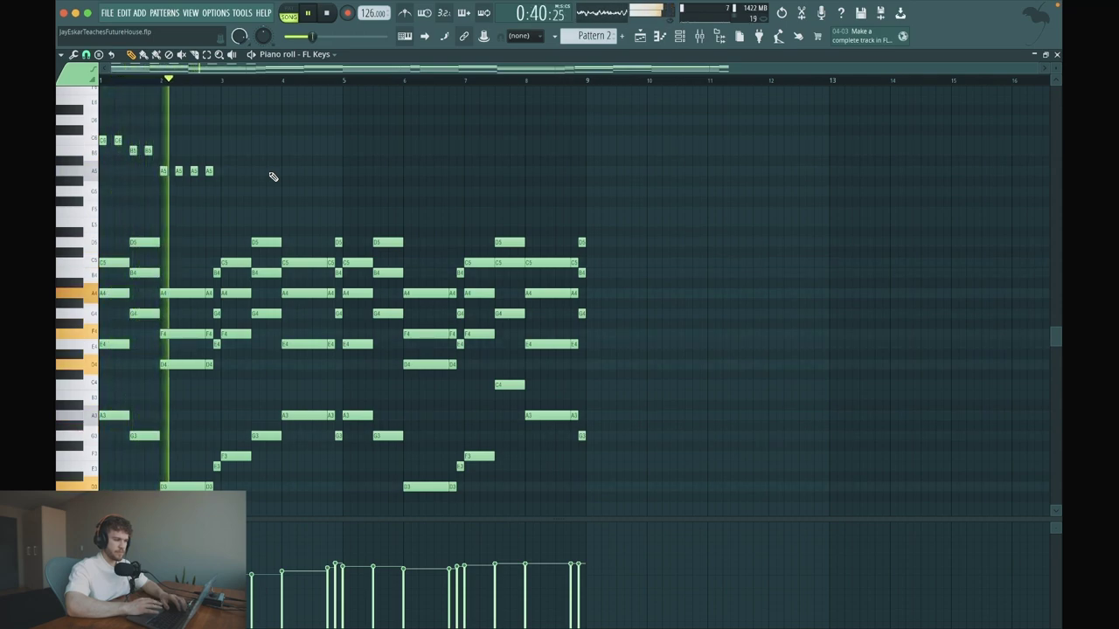
Play the opening melody notes against the softened chords.
left_click_drag(234, 181, 99, 104)
key("space")
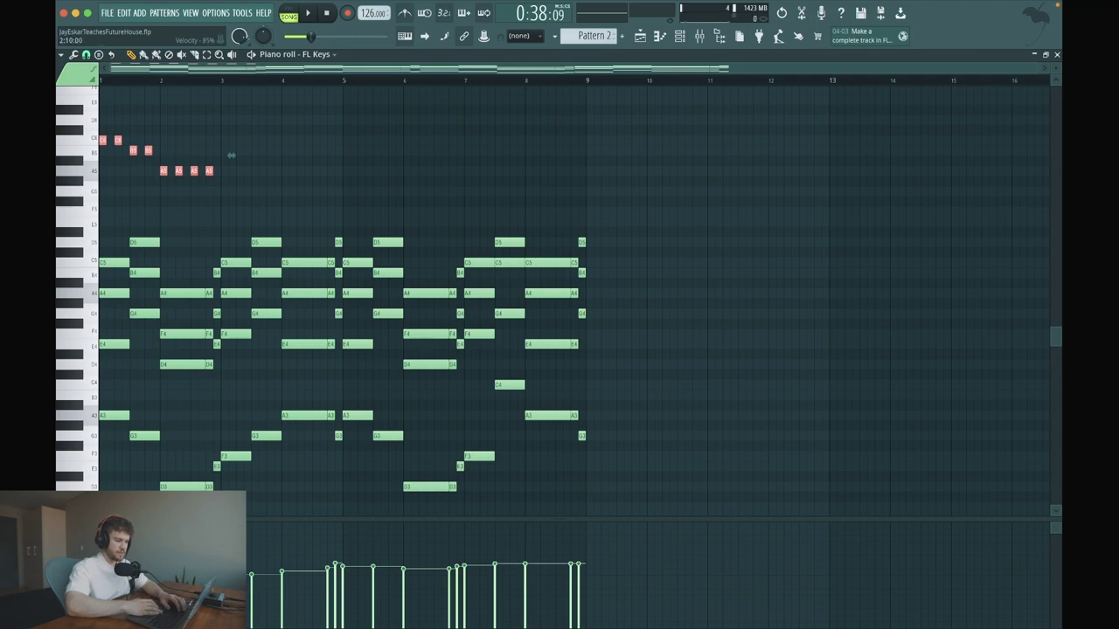
key("space")
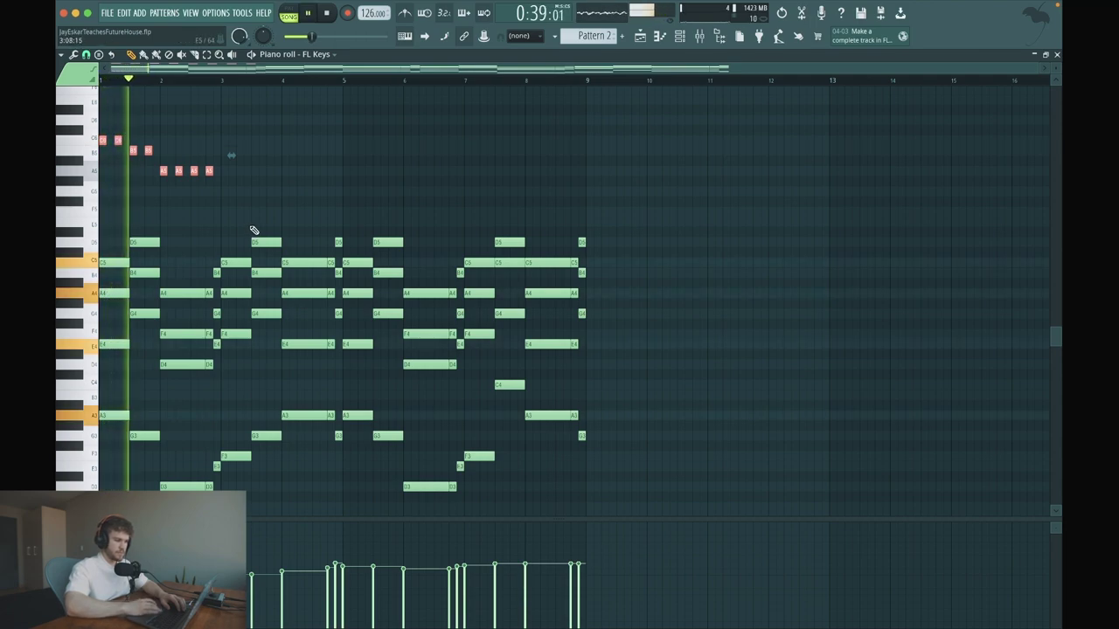
left_click(253, 225, "super")
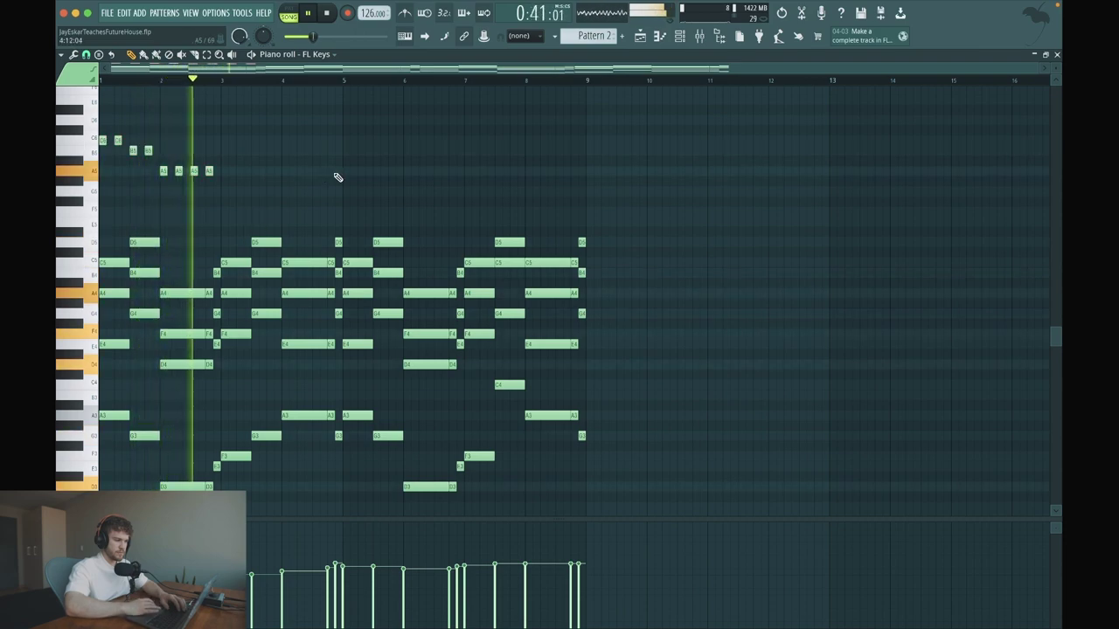
key("space")
left_click_drag(235, 192, 98, 127)
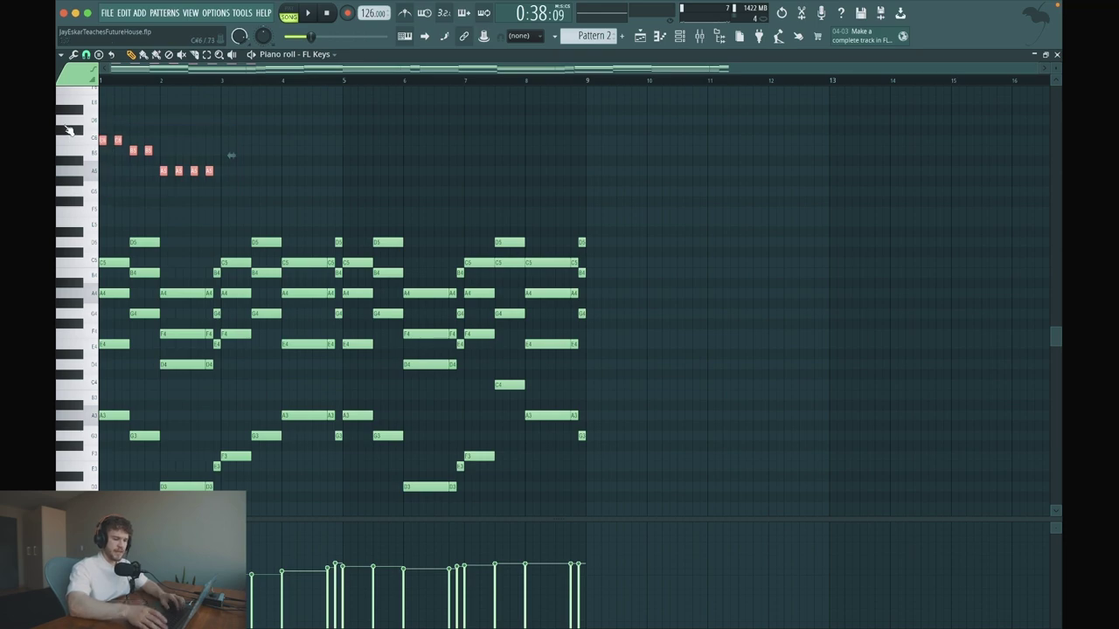
Paste the FL Keys notes into the Sampler channel of Pattern 2 and open that channel's notes.
scroll(225, 157, "down", 1)
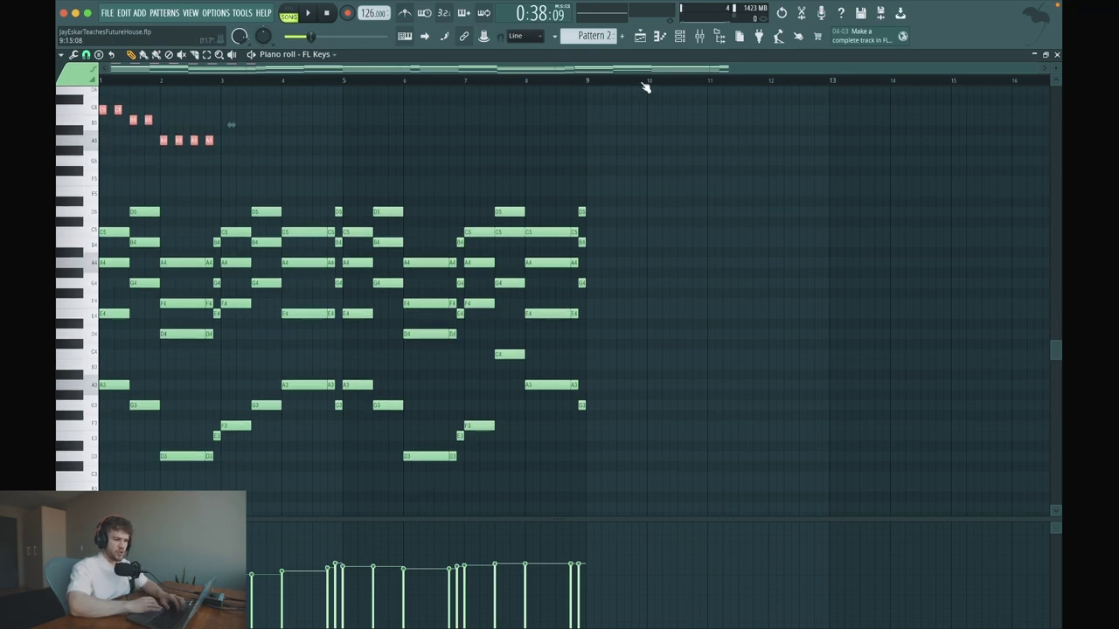
left_click(689, 37)
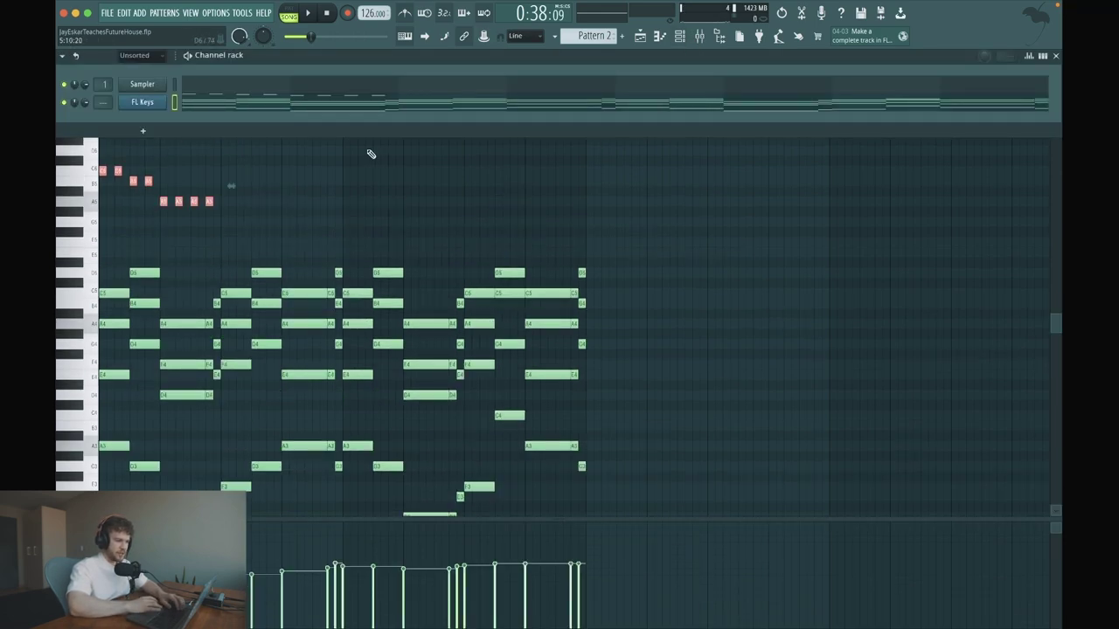
left_click(177, 86)
key("super+v")
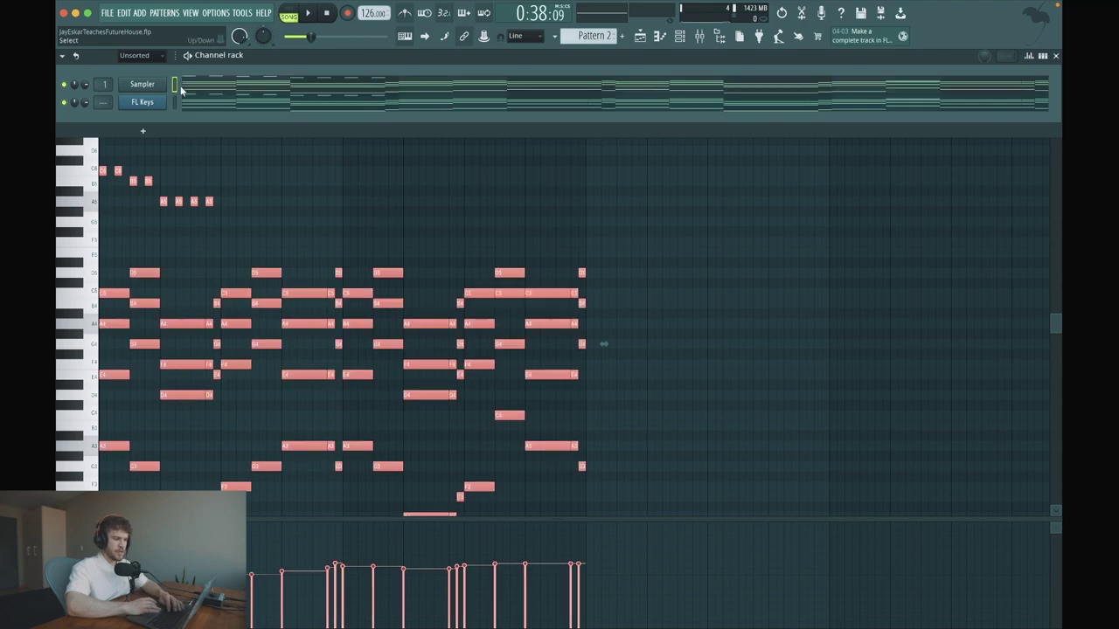
left_click(209, 89)
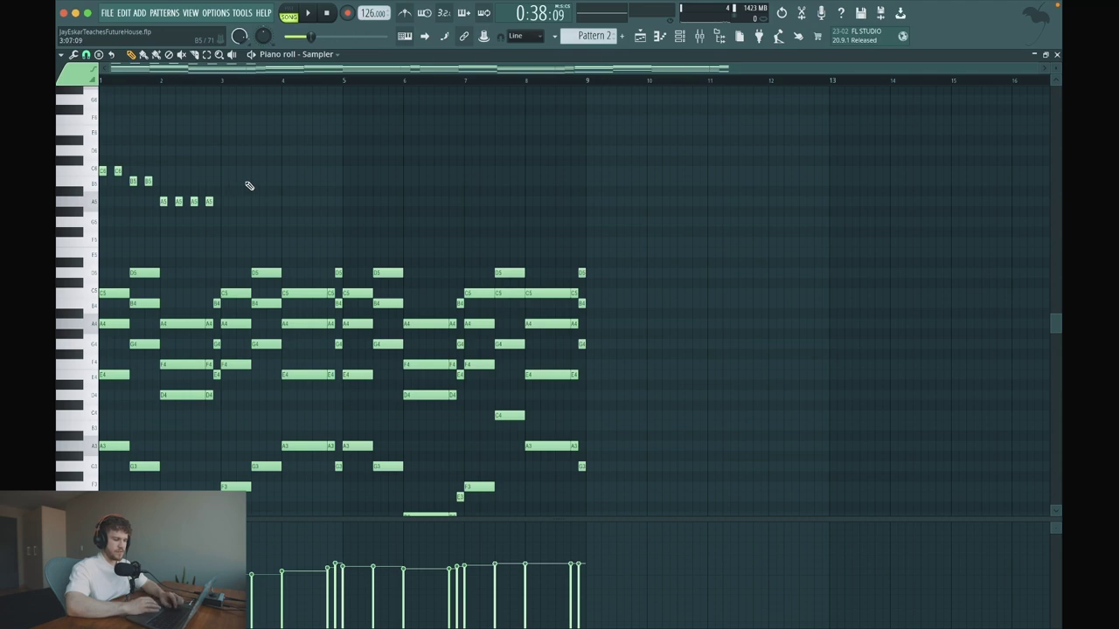
Delete the short melody notes above the chords in the Sampler channel's first two bars.
key("super+a")
left_click(243, 186, "super")
left_click_drag(237, 211, 60, 139)
key("BackSpace")
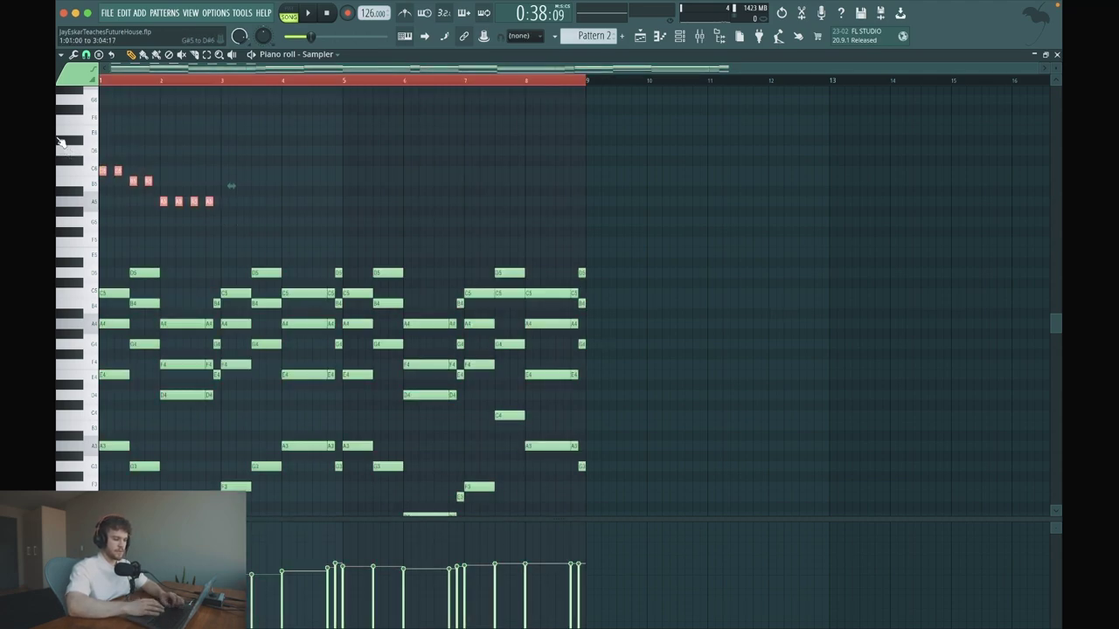
key("Delete")
key("super+a")
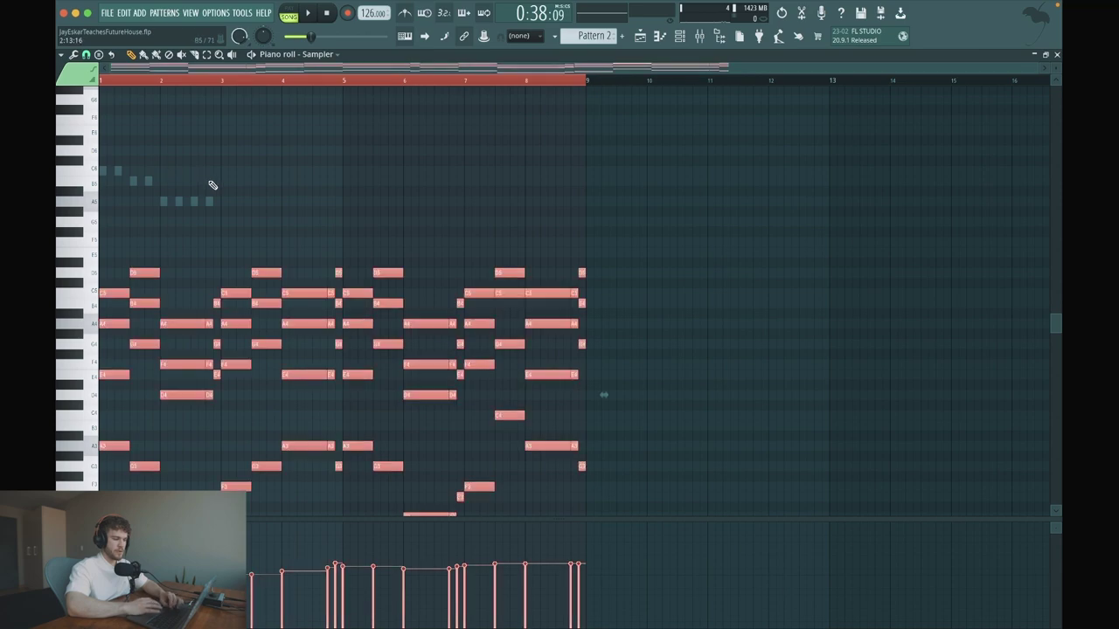
scroll(290, 201, "down", 5)
left_click(284, 210)
scroll(284, 208, "up", 2)
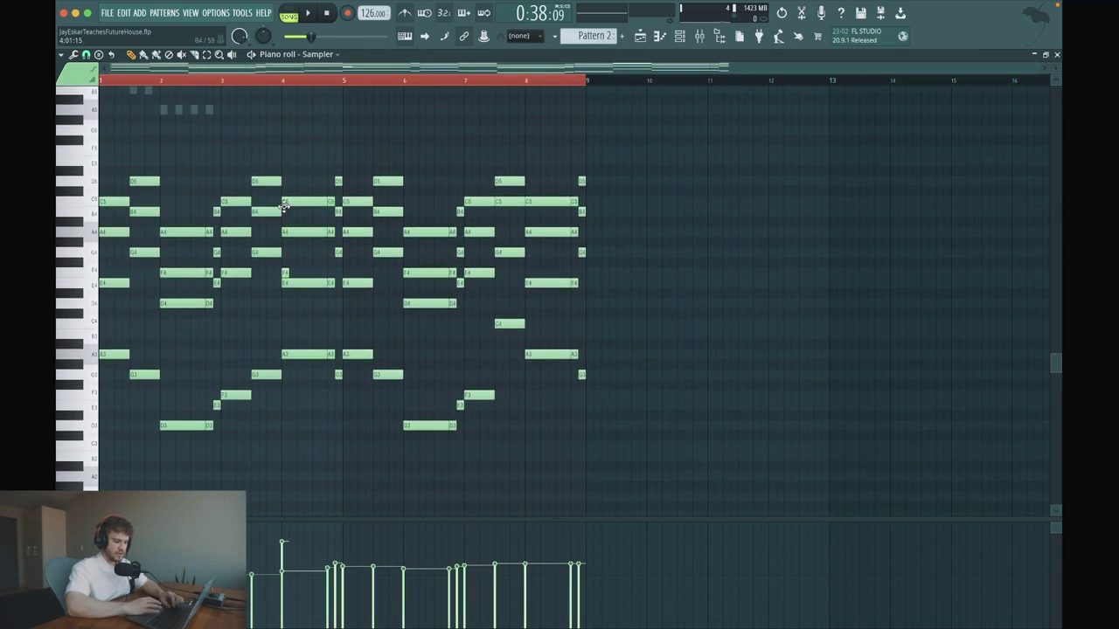
key("super+z")
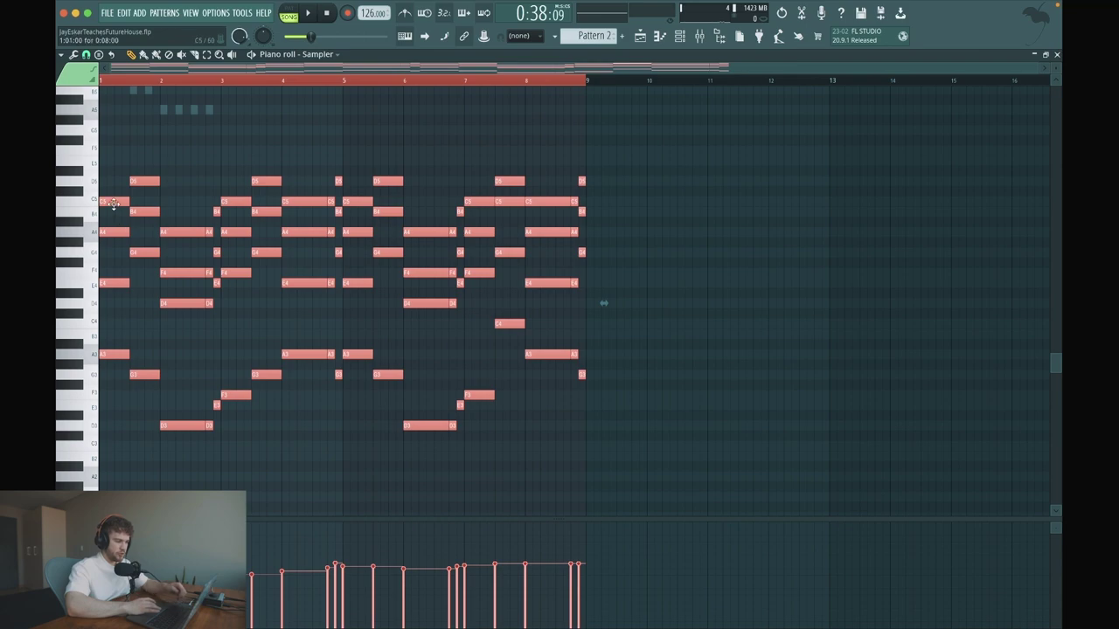
Duplicate all the Sampler chord notes and place the copies one octave higher.
left_click_drag(115, 201, 115, 120)
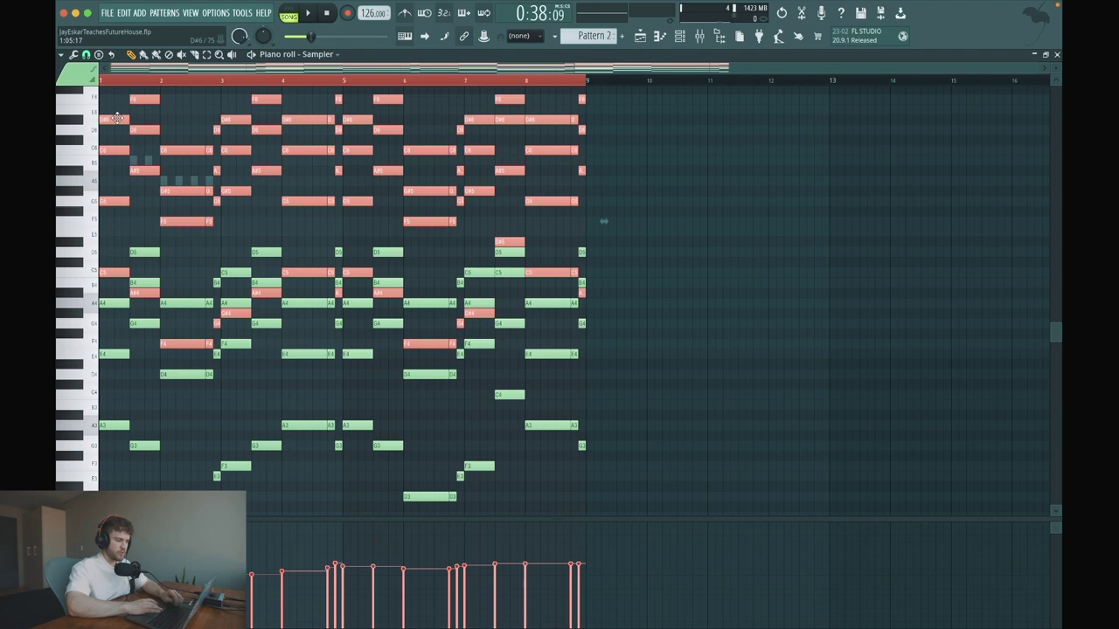
key("ctrl+z")
key("ctrl+z")
key("ctrl+z")
key("ctrl+z")
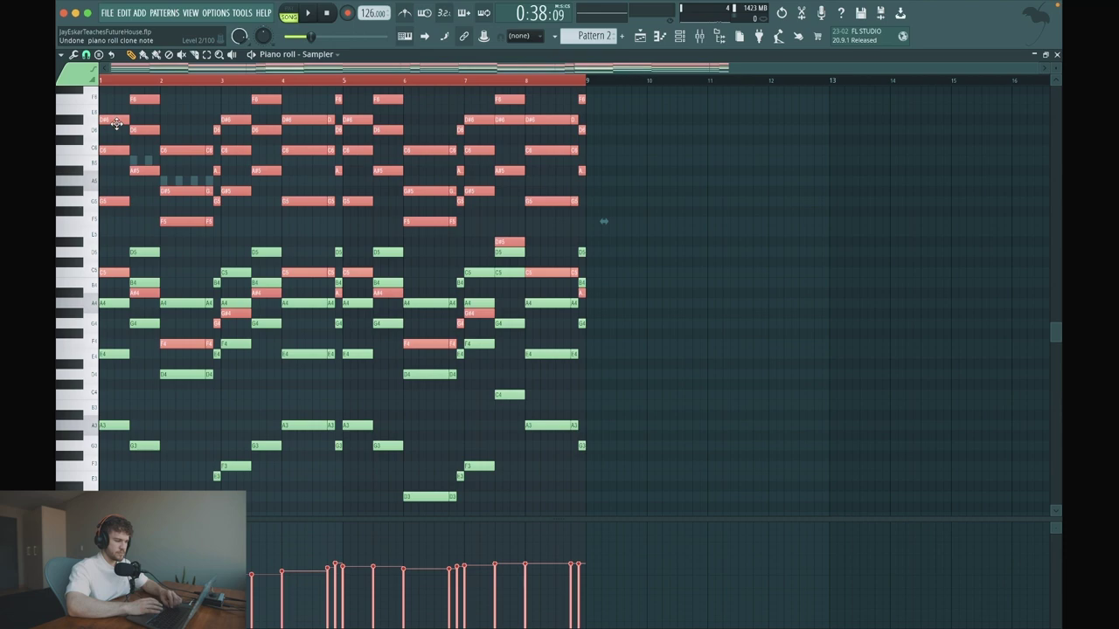
key("ctrl+z")
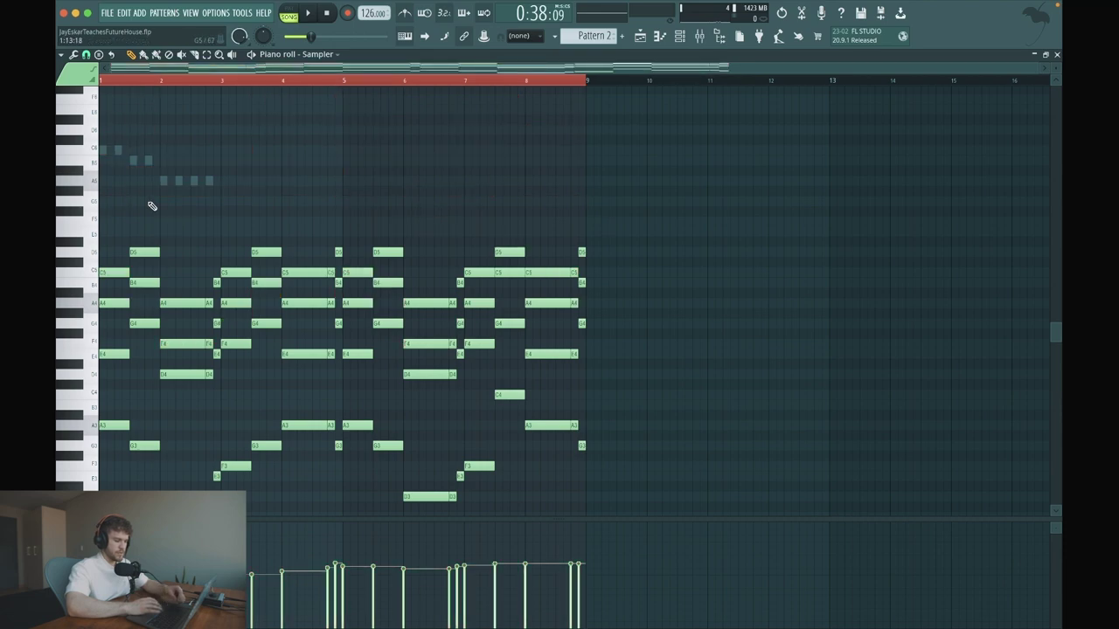
key("ctrl+z")
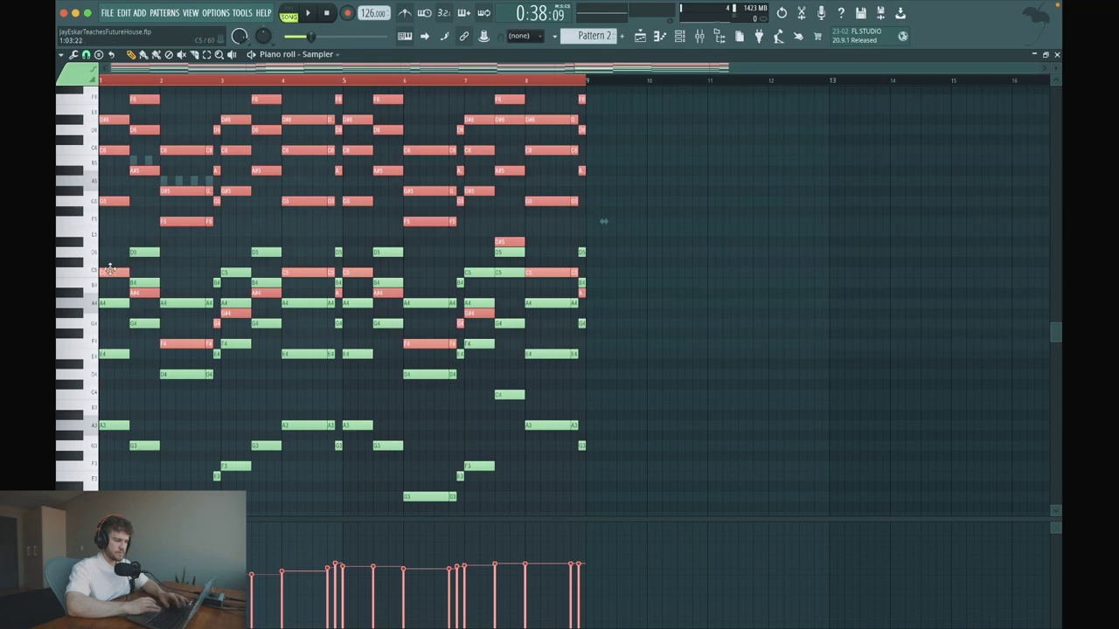
left_click_drag(123, 266, 110, 302)
left_click(150, 237, "ctrl")
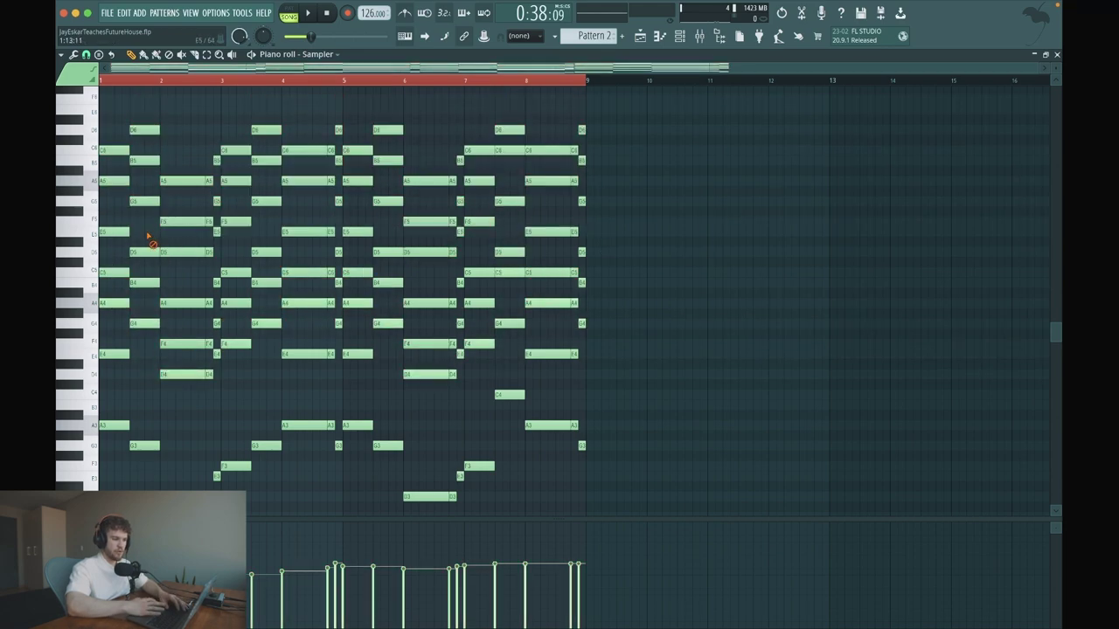
Return to the FL Keys notes and delete the short melody notes in bars 1 and 2.
left_click(679, 40)
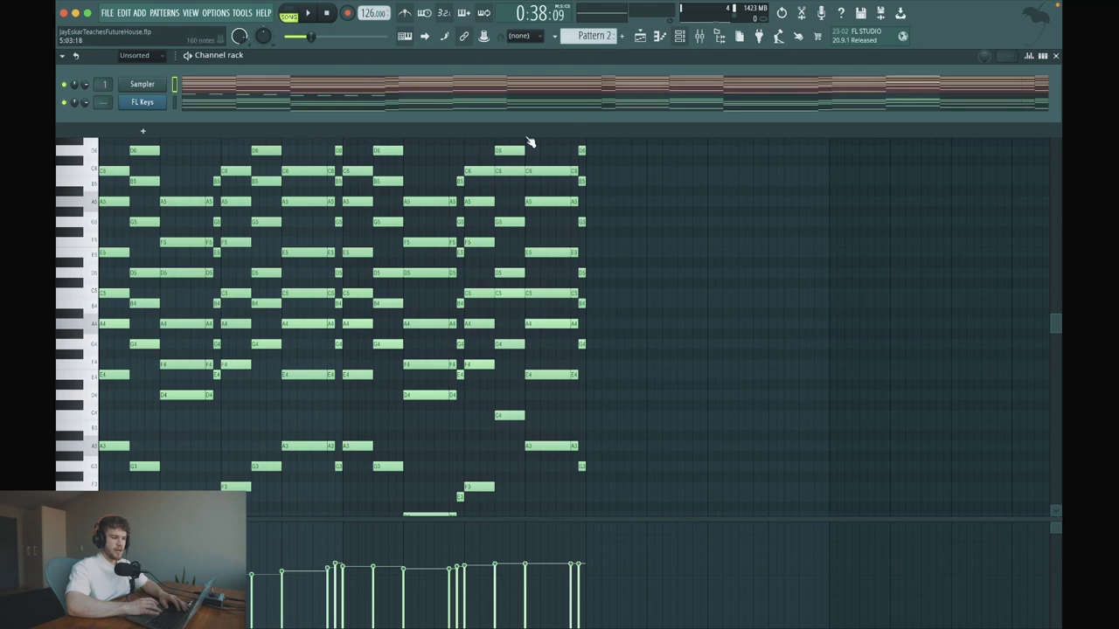
left_click(243, 104)
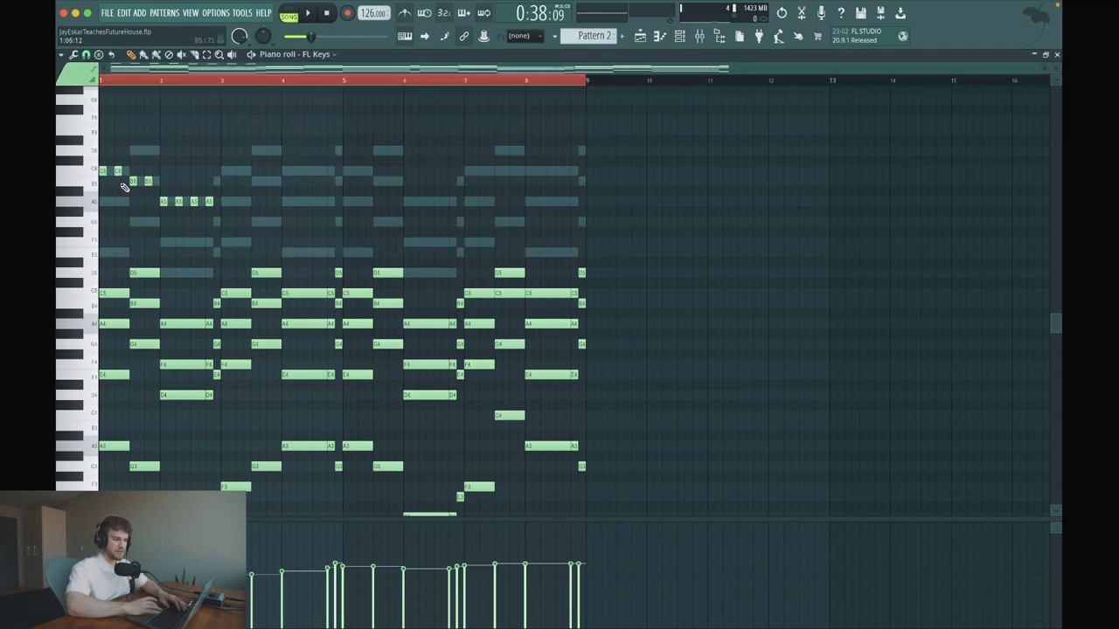
left_click_drag(123, 177, 252, 215)
key("Delete")
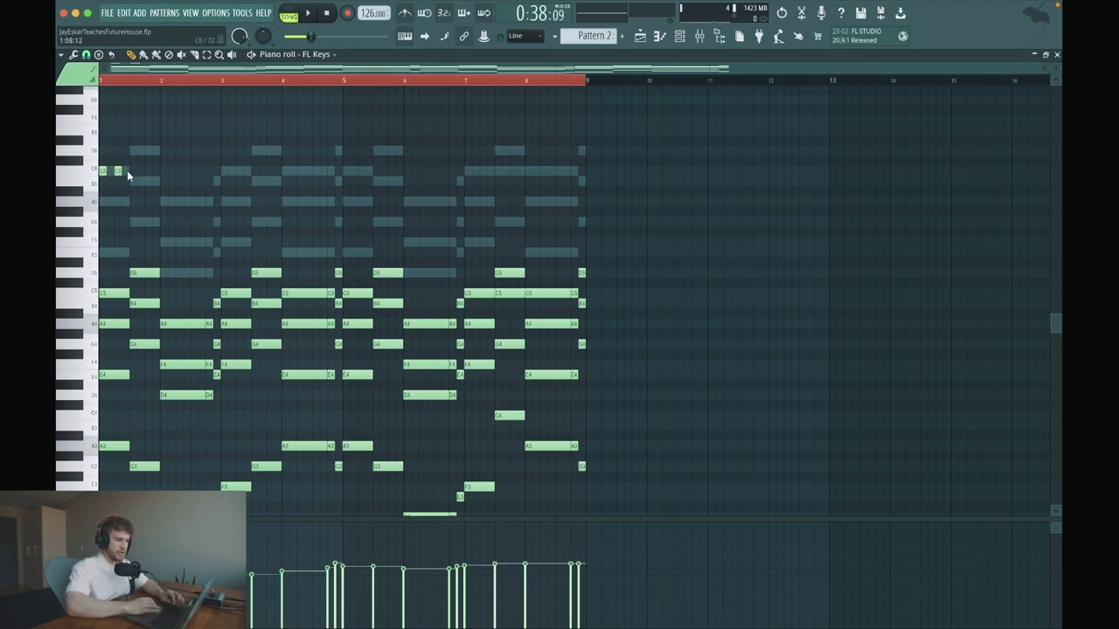
right_click(119, 170)
right_click(103, 171)
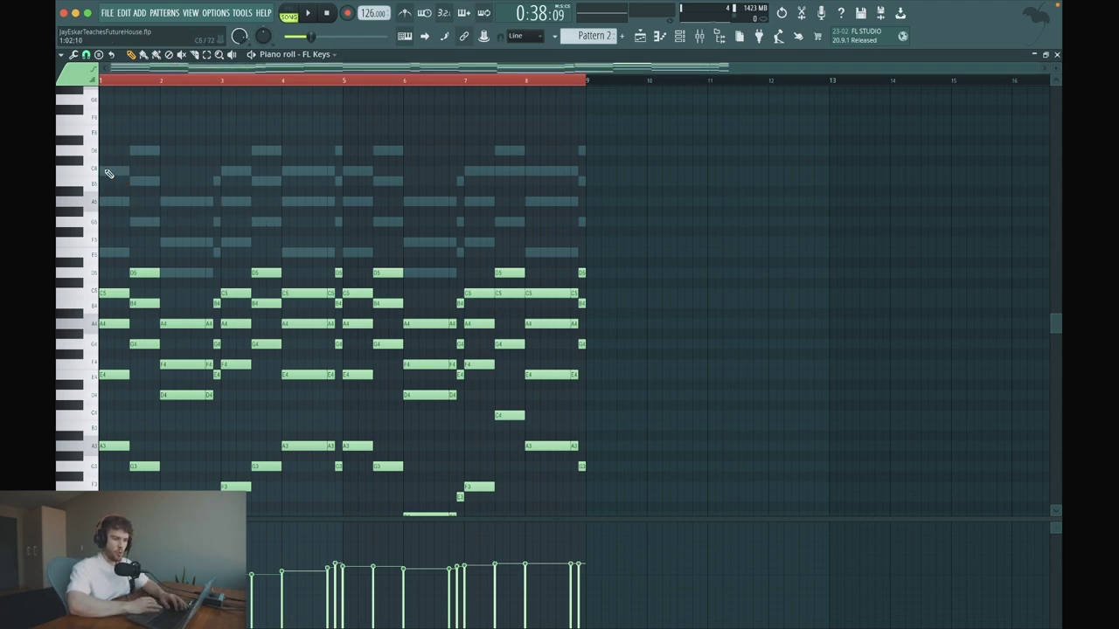
Enter a new bar 1 melody in FL Keys with two short C6 notes followed by two short D6 notes.
left_click(102, 201)
left_click(102, 202)
left_click_drag(102, 202, 102, 170)
left_click(118, 171)
left_click(131, 150)
left_click(153, 151)
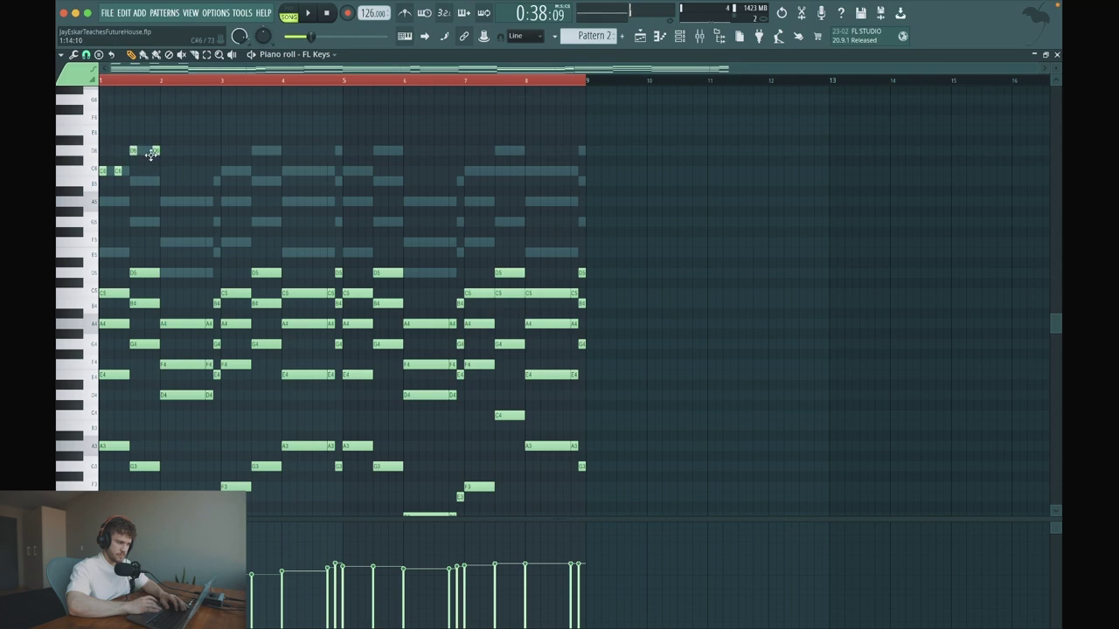
left_click(153, 149)
Play the new melody, move the second C6 note to just before the first D6 note, and play it again.
key("space")
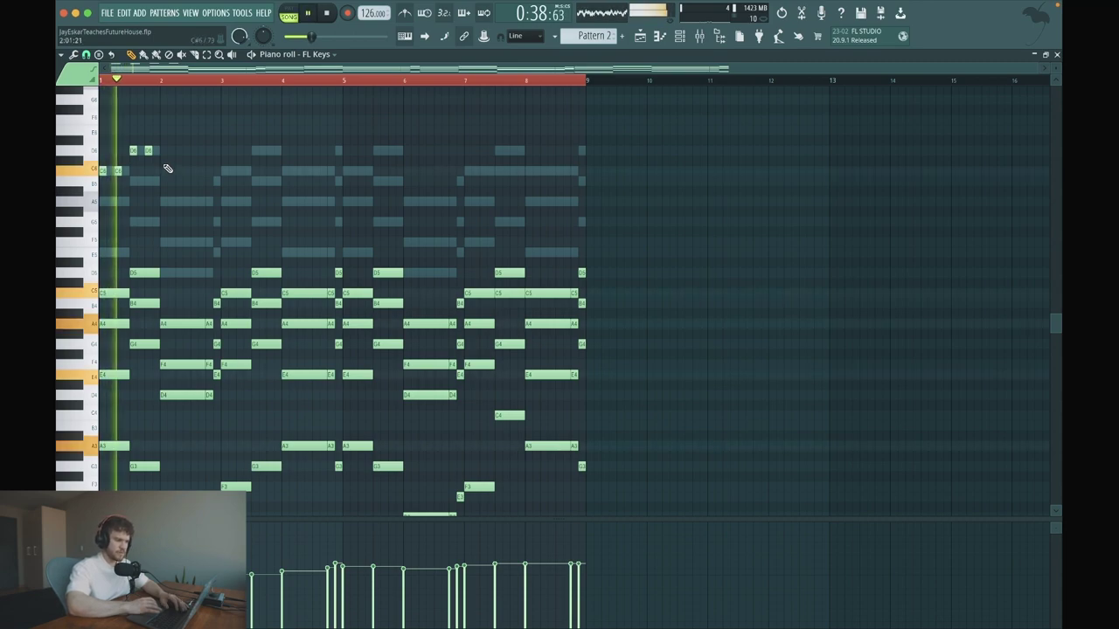
key("space")
left_click(117, 170)
key("space")
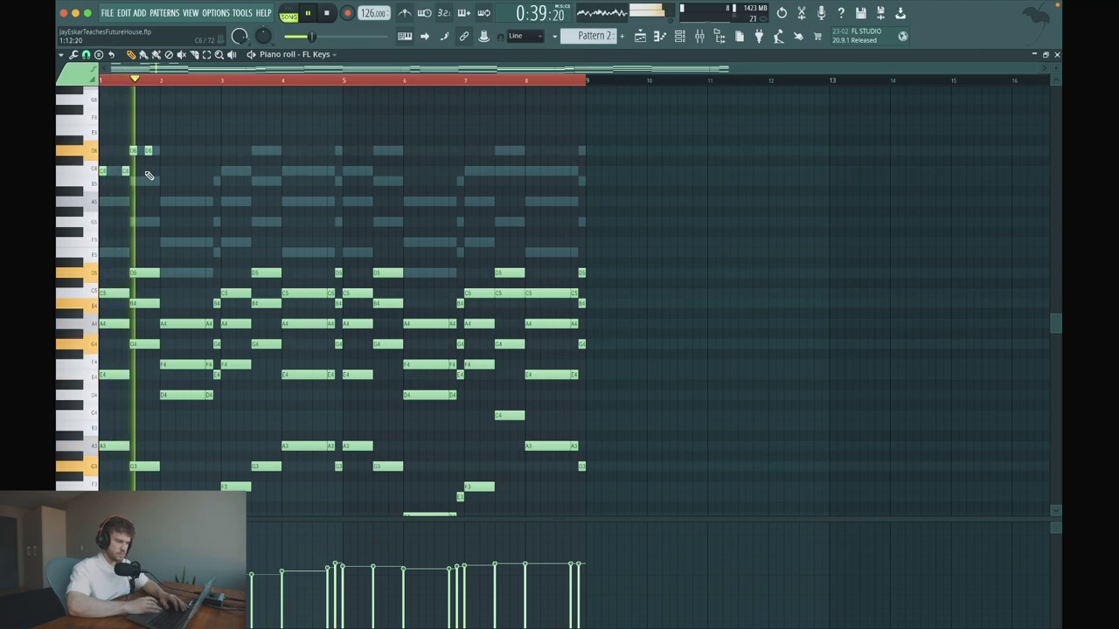
Add a third short D6 note across the end of bar 1 in the FL Keys melody and play it.
scroll(126, 167, "up", 3)
key("space")
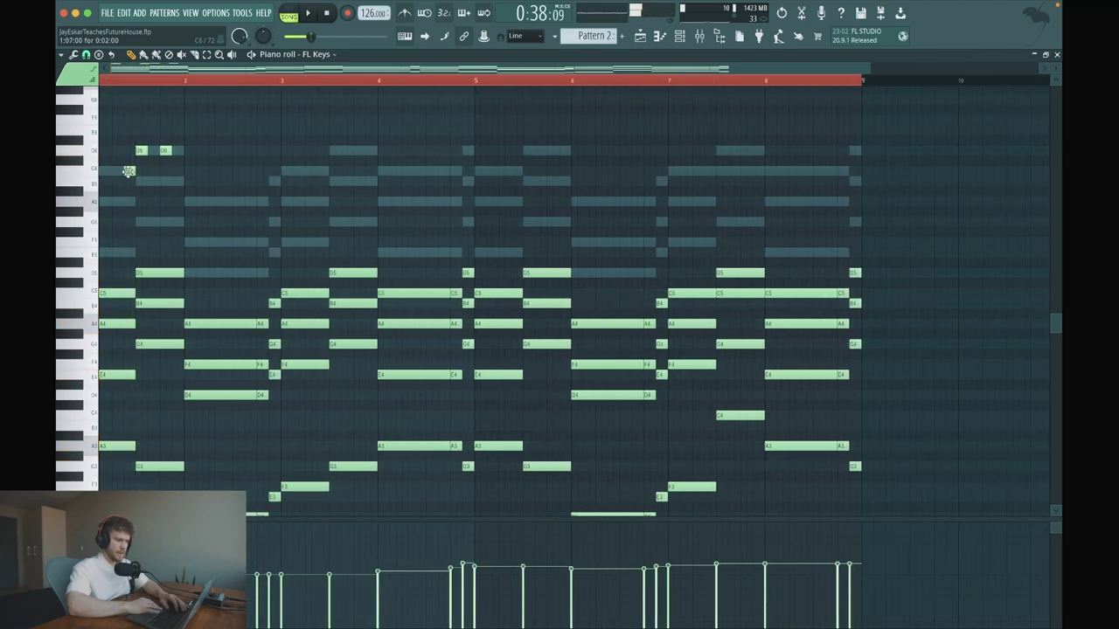
scroll(127, 170, "up", 1)
scroll(127, 170, "left", 1)
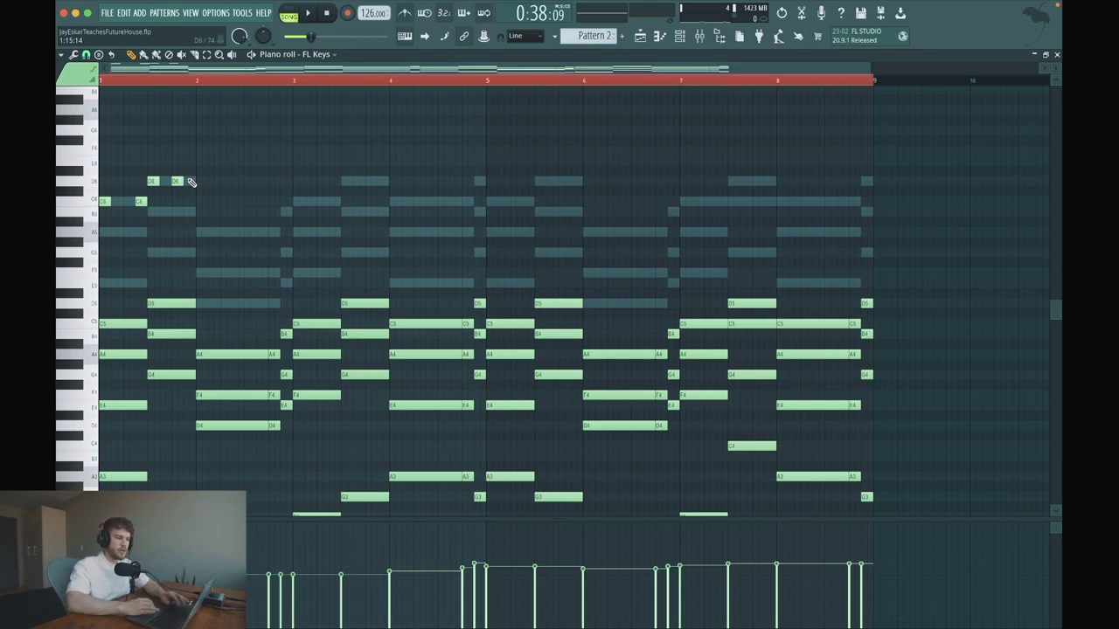
double_click(188, 180)
double_click(201, 182)
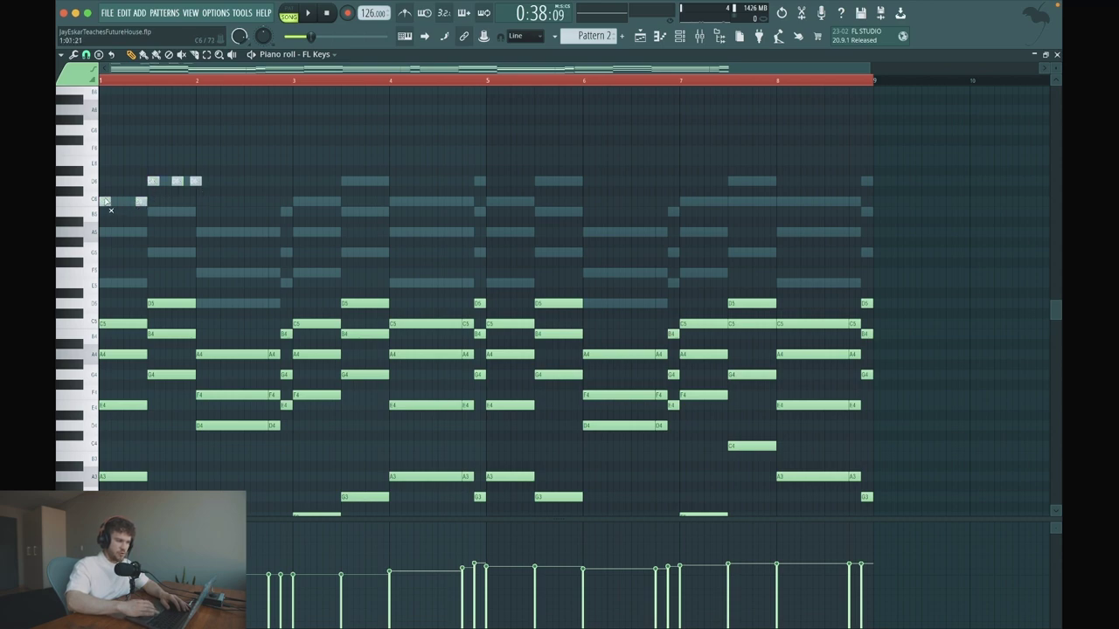
key("space")
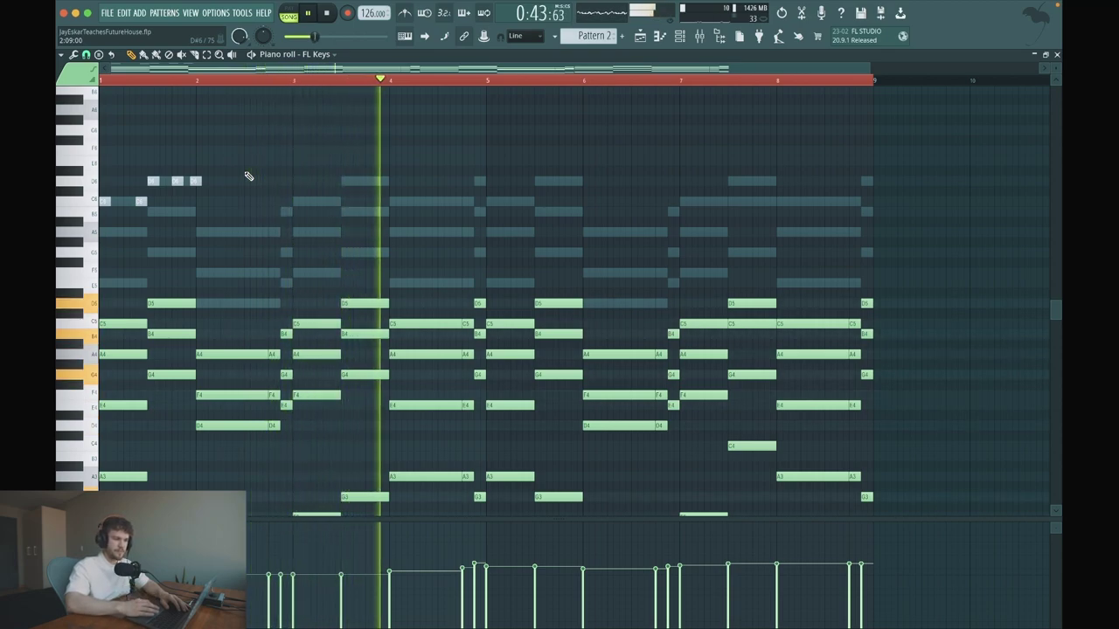
key("space")
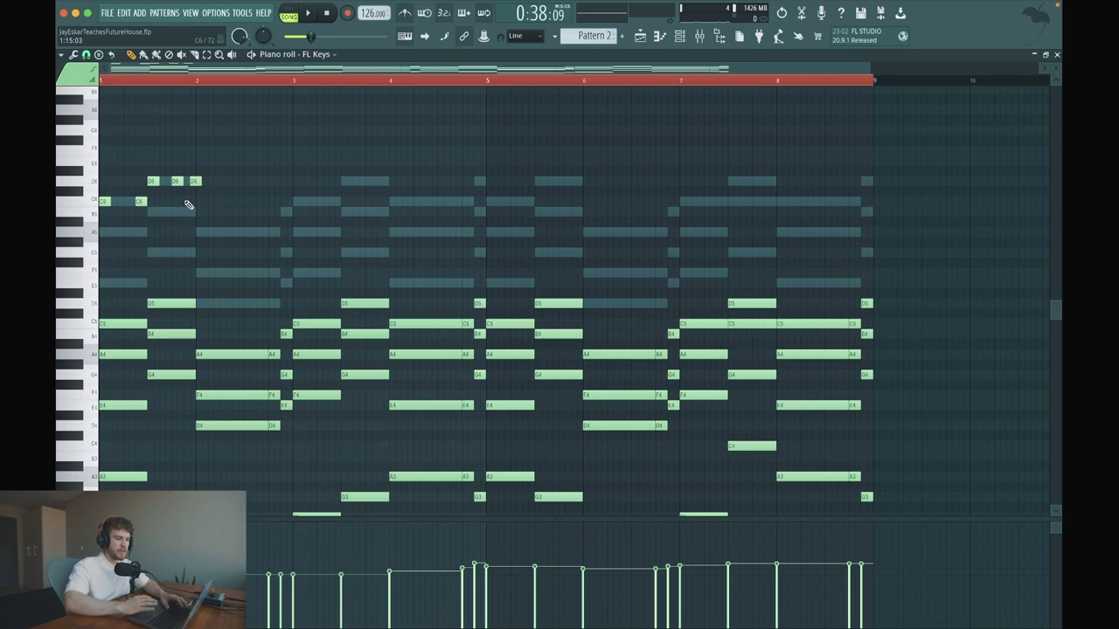
Shift the second C6 note and the first D6 note in bar 1 slightly later, playing the melody to check the timing.
key("space")
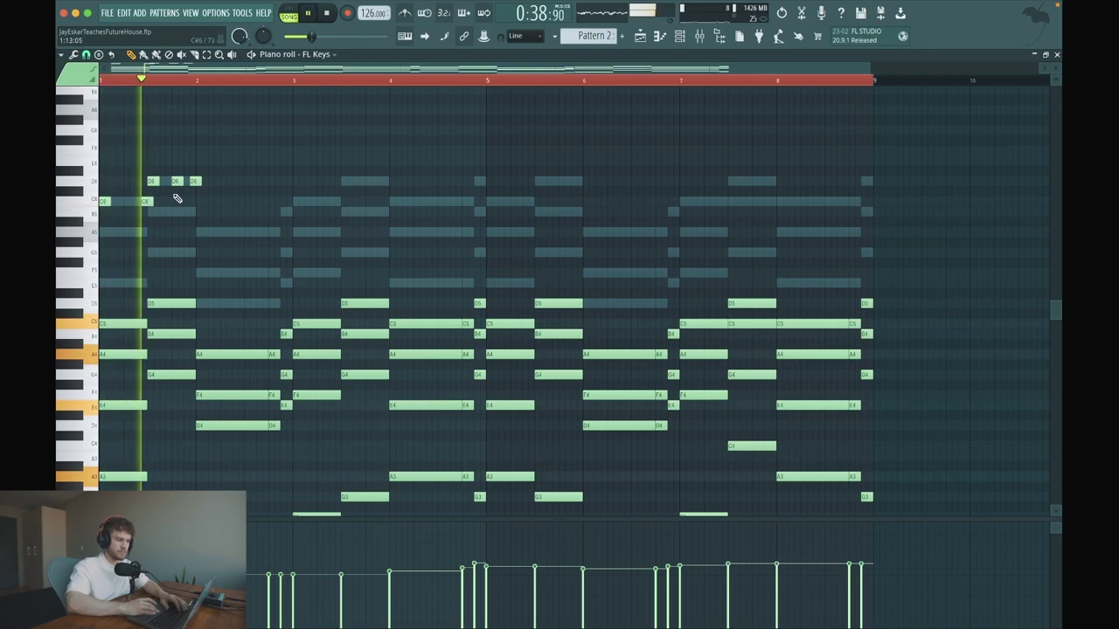
key("space")
key("space")
left_click_drag(155, 183, 161, 183)
key("space")
key("space")
key("space")
key("space")
key("space")
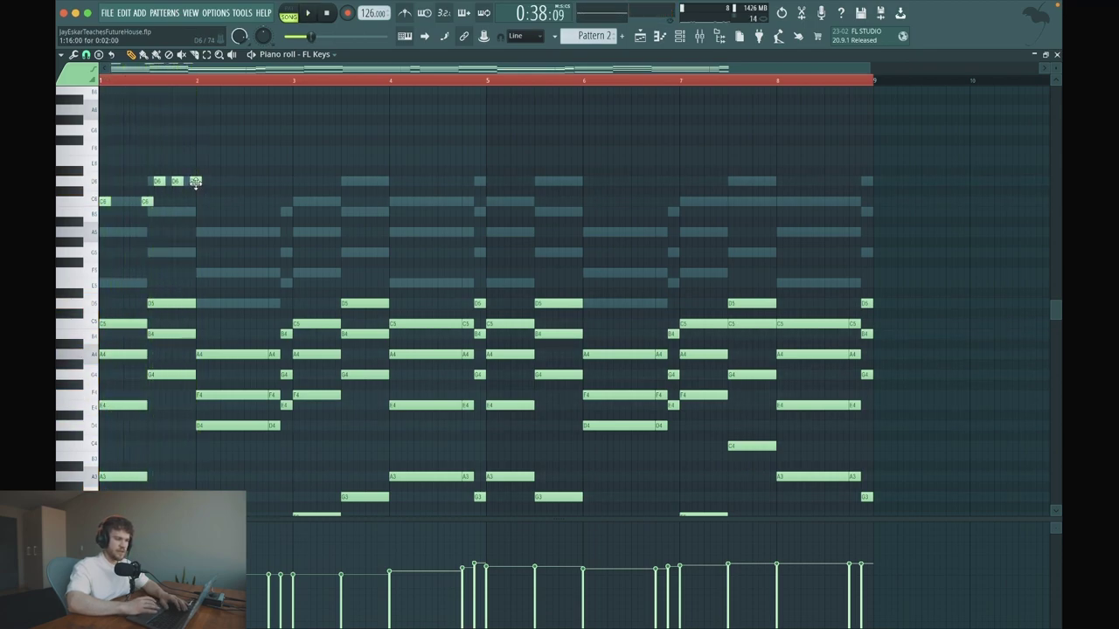
Lower the third D6 note to B5, shift it earlier so it ends at the bar 2 line, and play the melody.
key("space")
key("space")
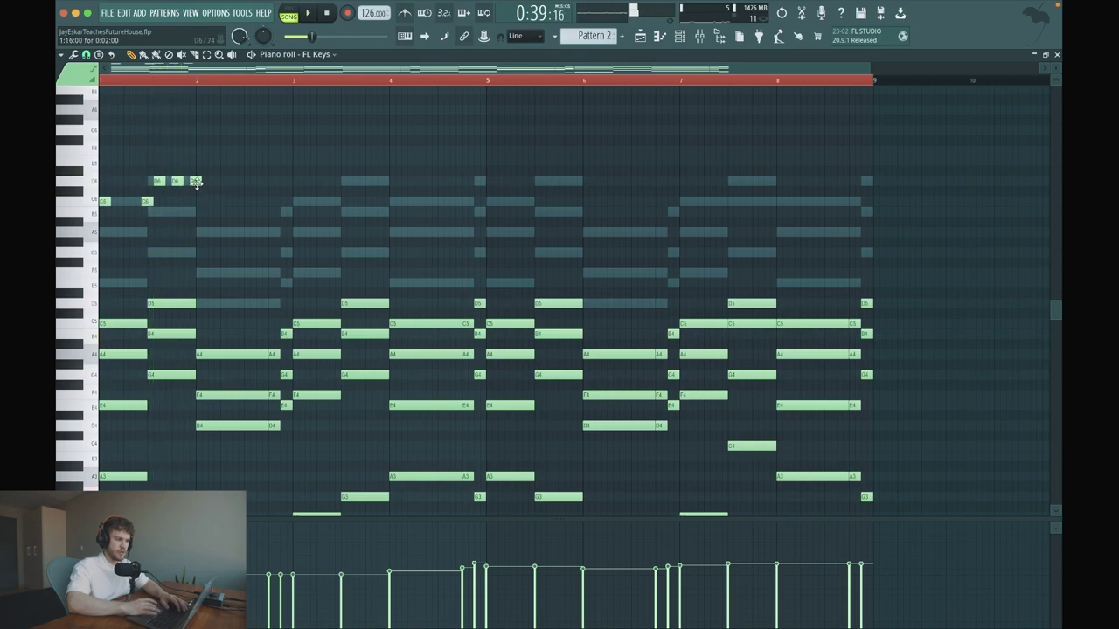
left_click_drag(196, 213, 196, 212)
key("space")
key("space")
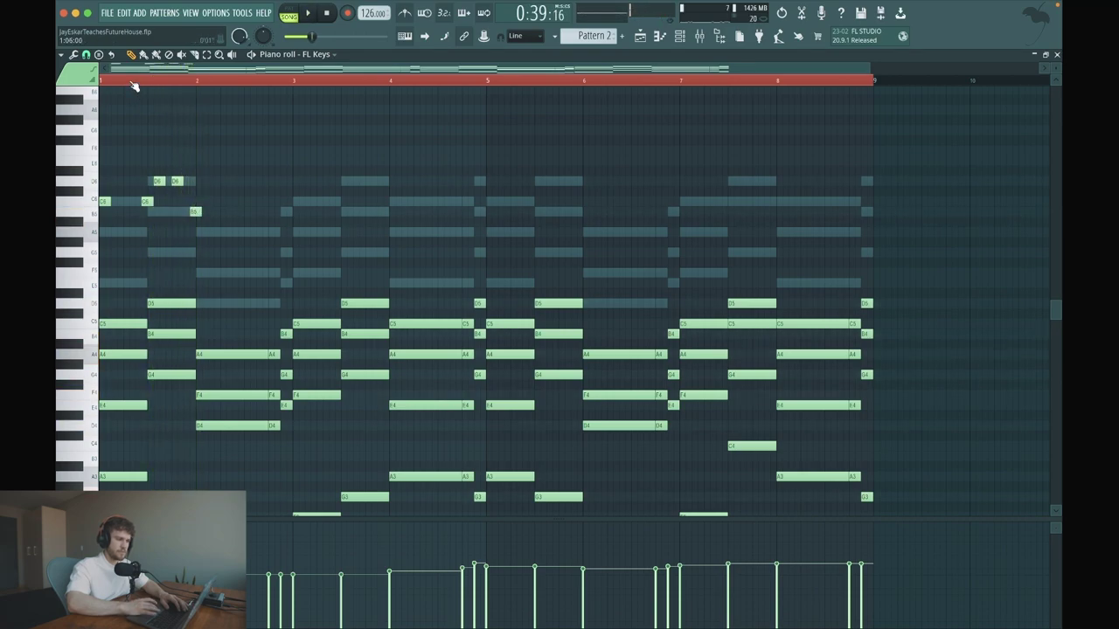
key("space")
key("space")
key("space")
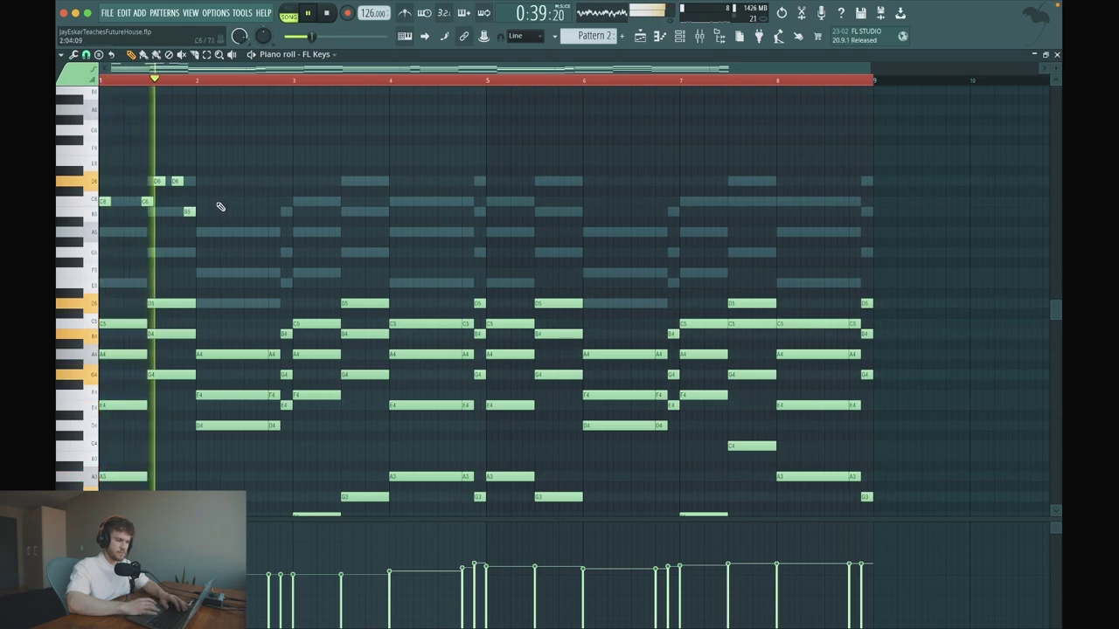
key("space")
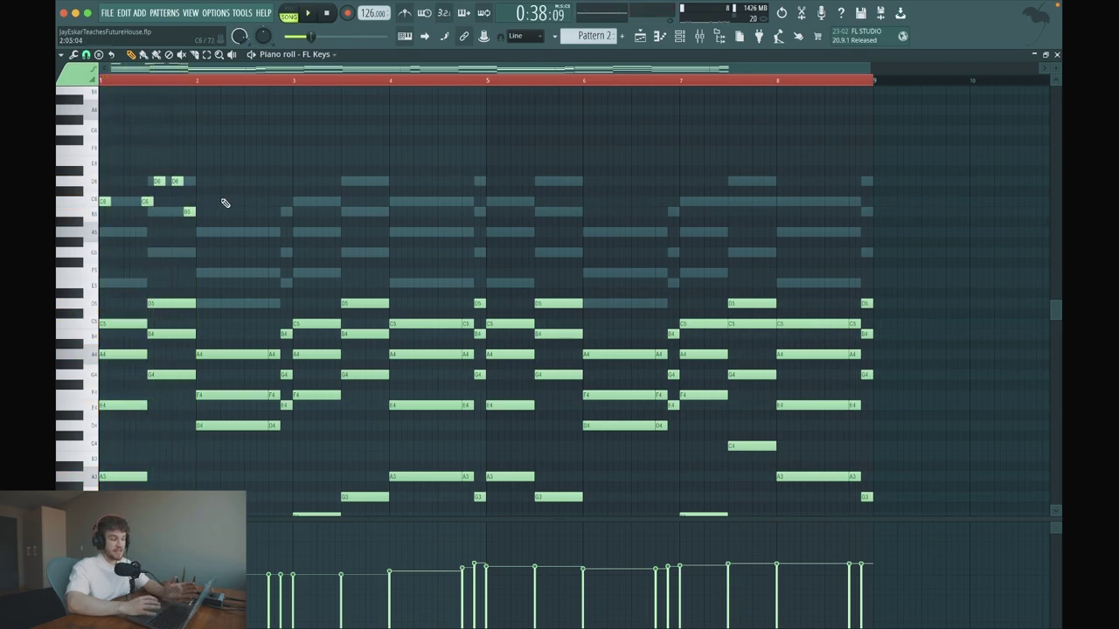
Shorten the first FL Keys chord in bar 1 to the length of the first C6 melody note and play the result.
key("space")
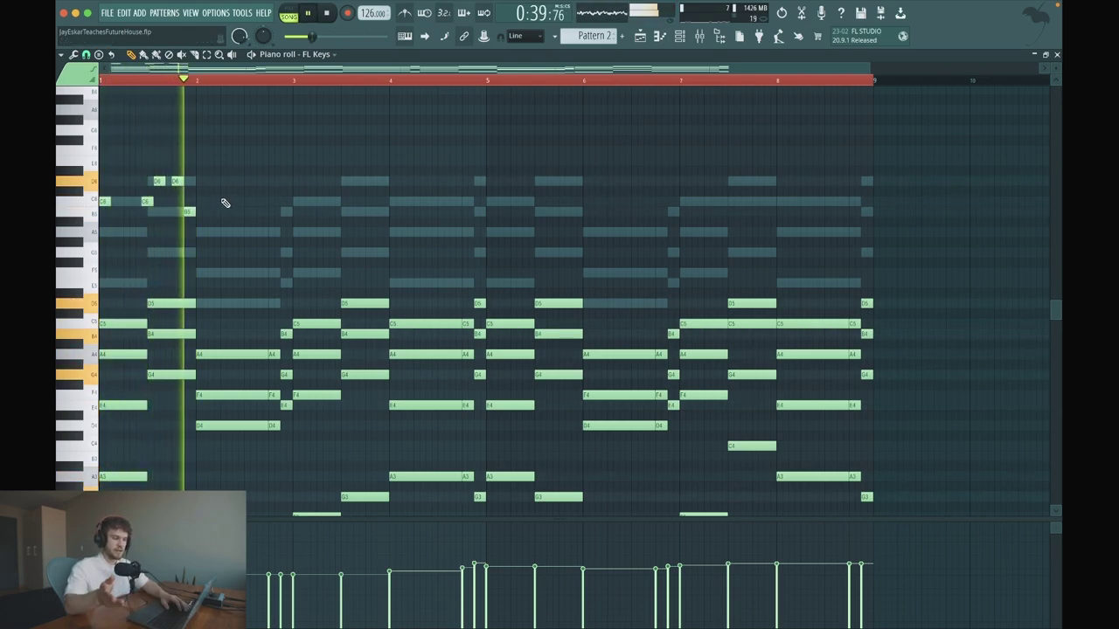
key("space")
scroll(128, 374, "down", 3)
left_click_drag(128, 398, 128, 207)
key("space")
key("space")
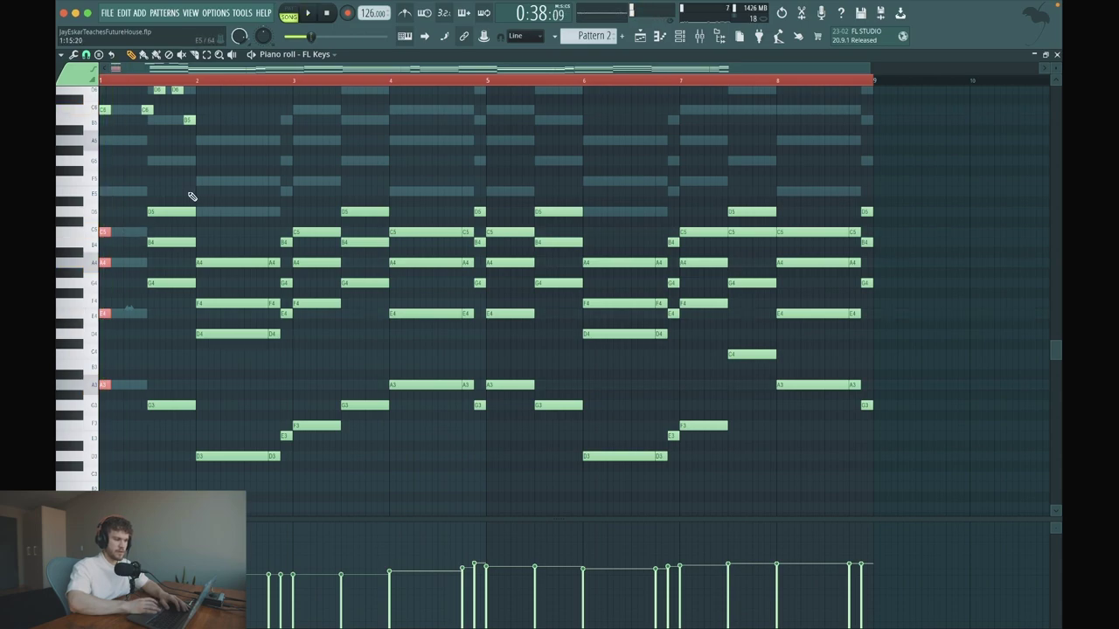
Check Pattern 2's channels, its playlist clip under the drop and the Sampler chord notes, and return to the FL Keys notes.
left_click(687, 41)
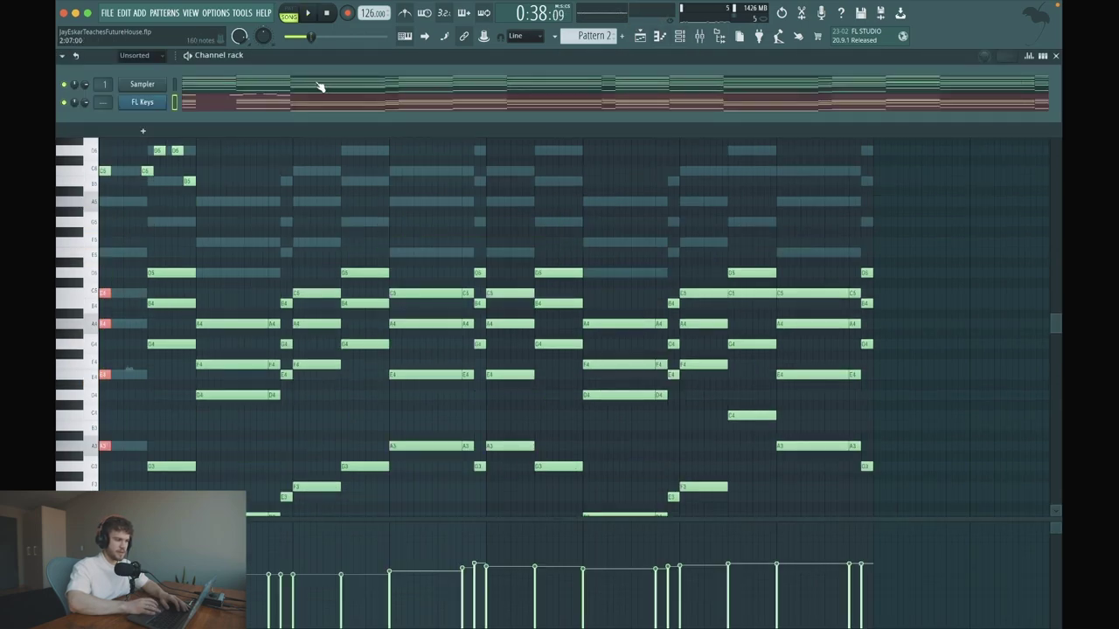
key("F5")
key("F7")
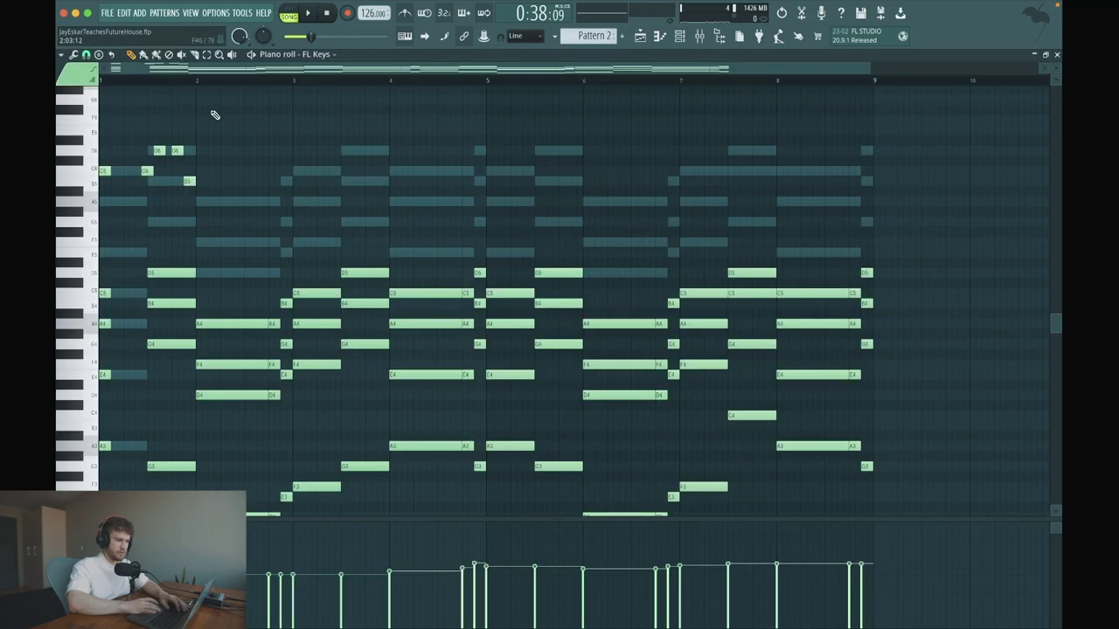
left_click(652, 36)
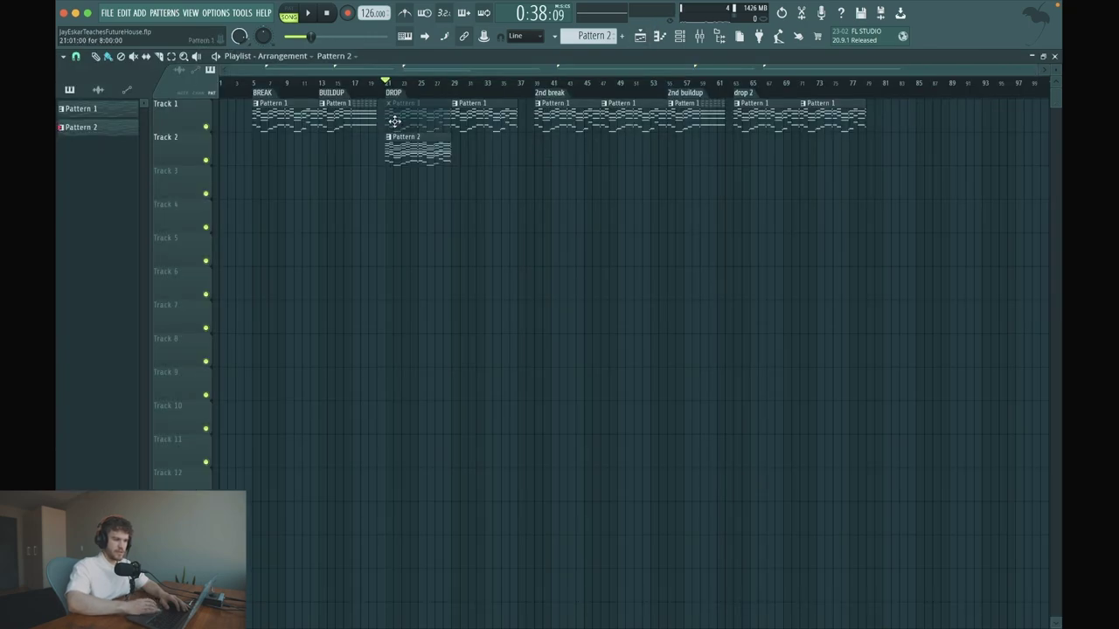
double_click(396, 149)
key("space")
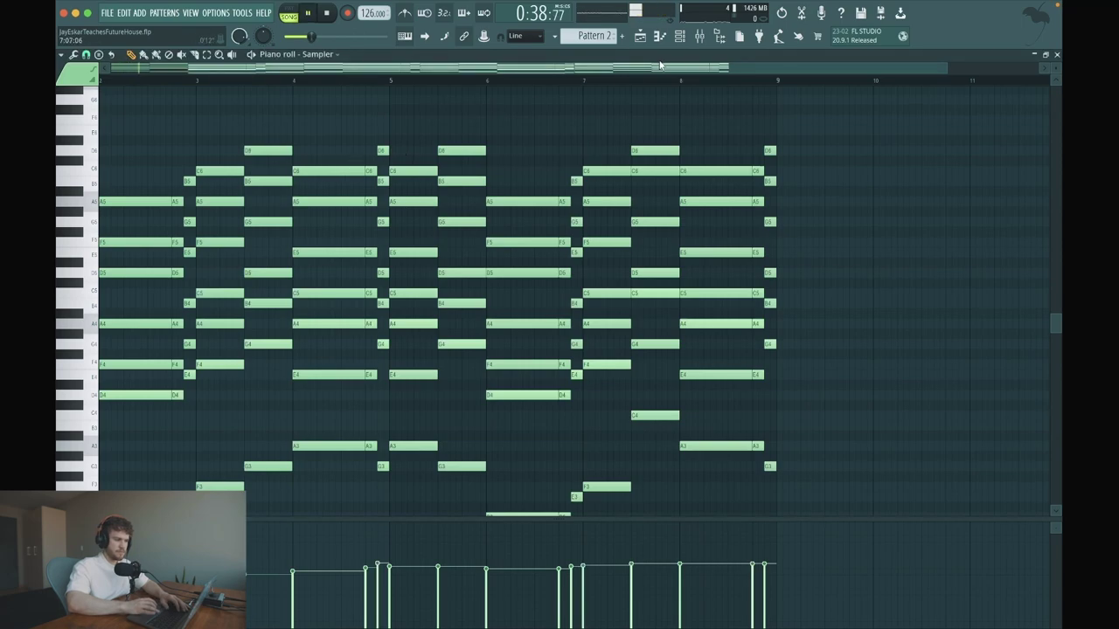
left_click(651, 36)
key("space")
double_click(405, 150)
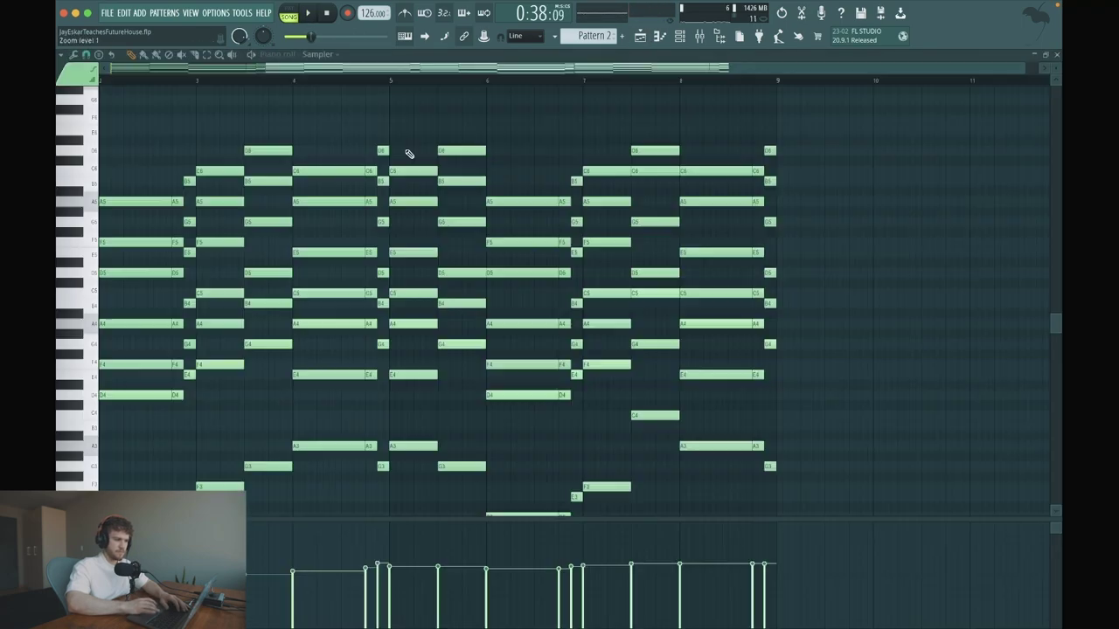
scroll(293, 172, "down", 1)
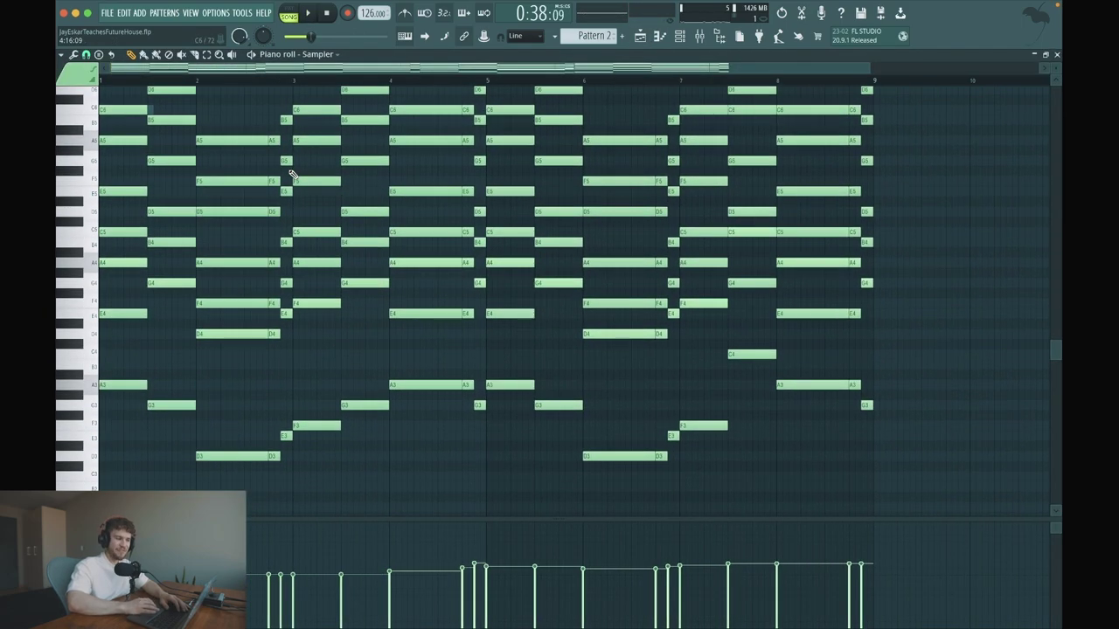
right_click(151, 111)
right_click(151, 111)
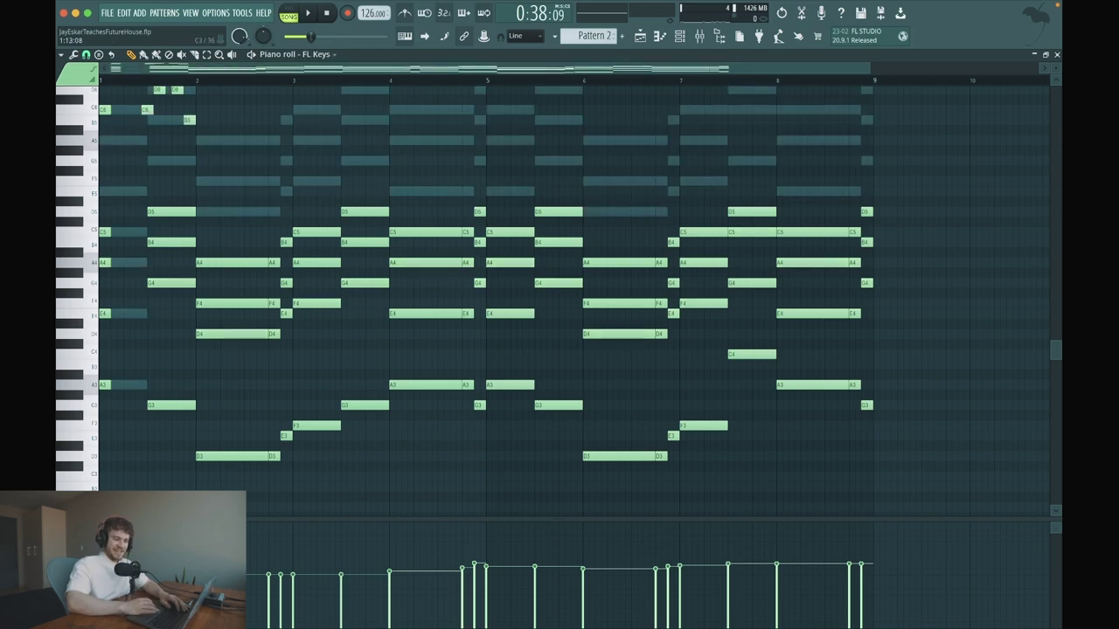
Raise the velocity of the FL Keys chord notes in bar 1 and in bars 2 to 8, and play them.
left_click_drag(194, 451, 100, 187)
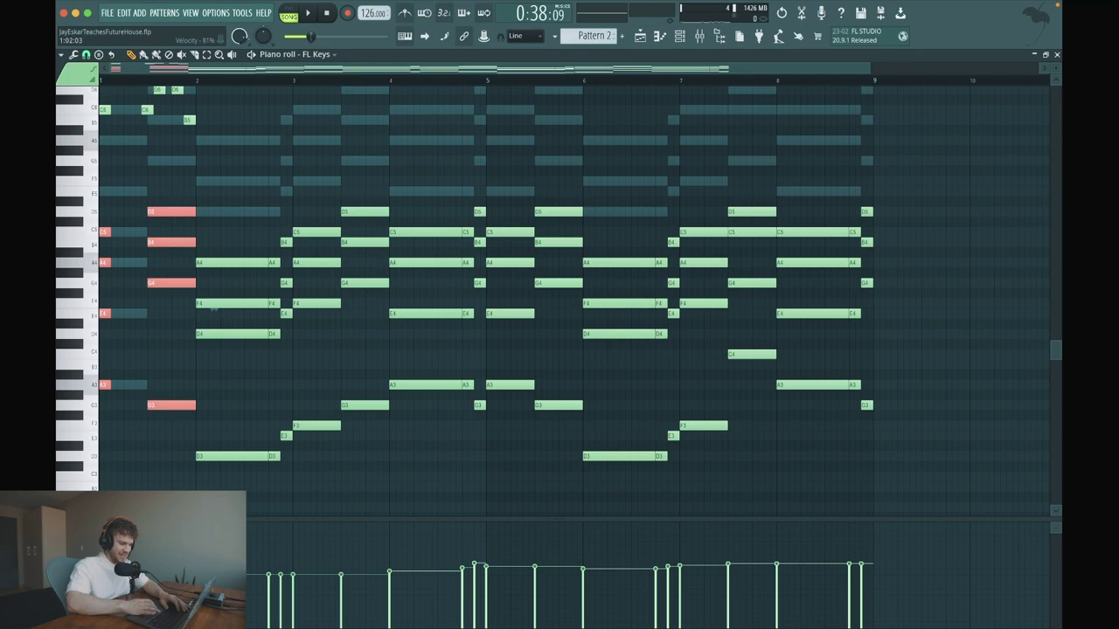
left_click_drag(917, 472, 254, 124)
mouse_move(863, 541)
left_mouse_down()
mouse_move(727, 531)
mouse_move(250, 543)
left_mouse_up()
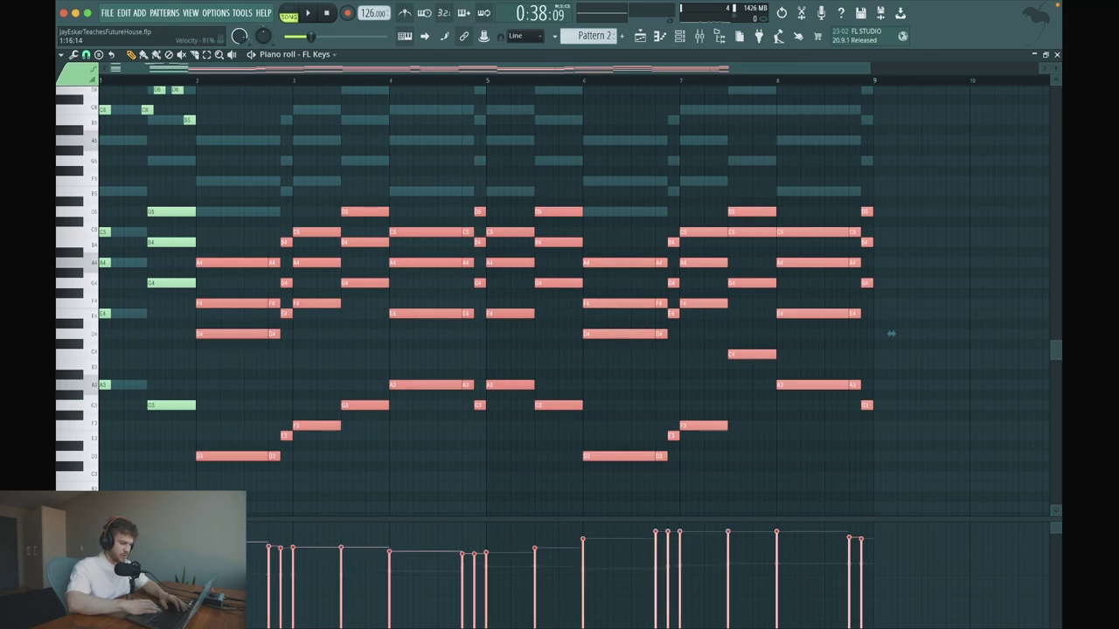
key("ctrl+d")
key("space")
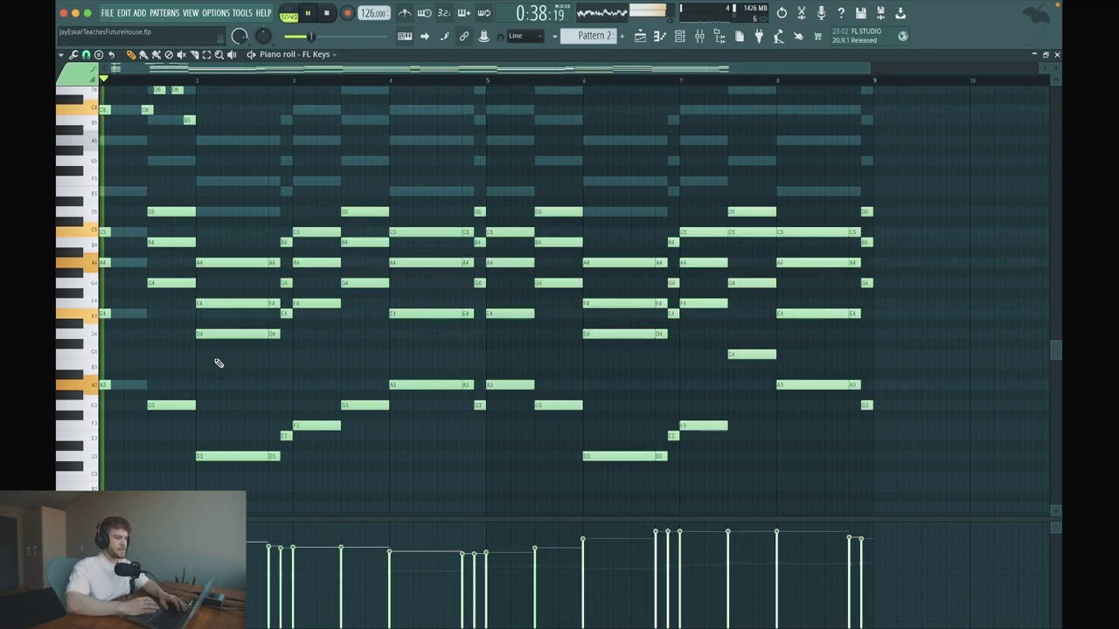
key("space")
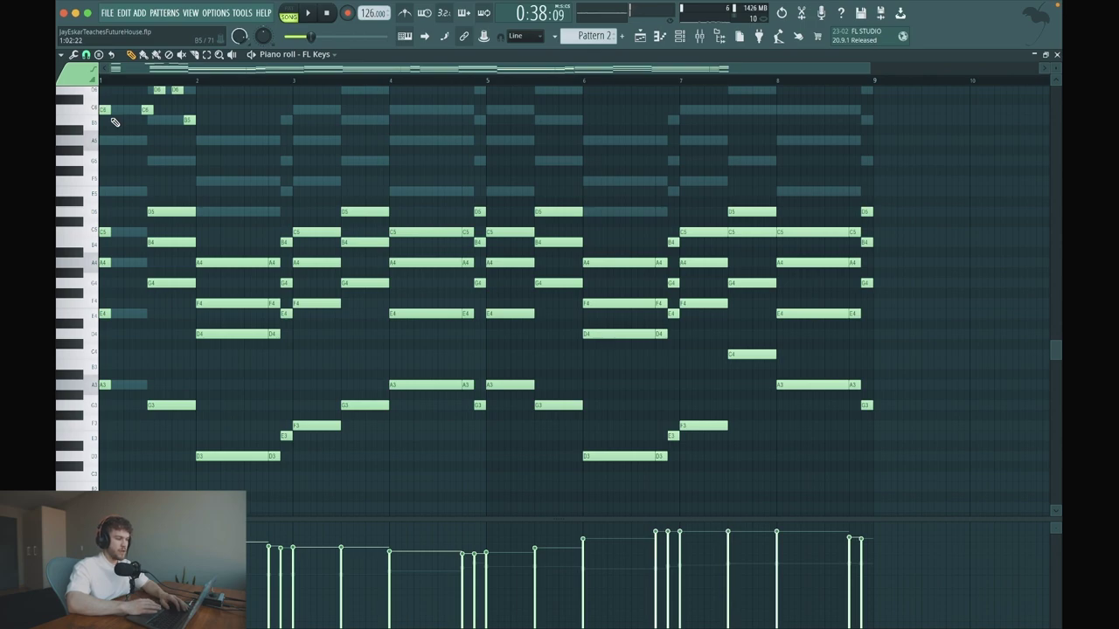
Move bar 1's second chord earlier, shorten it, and repeat it so four short chord hits follow the C6, D6, D6 and B5 melody notes.
scroll(113, 122, "up", 1)
left_click_drag(166, 418, 164, 217)
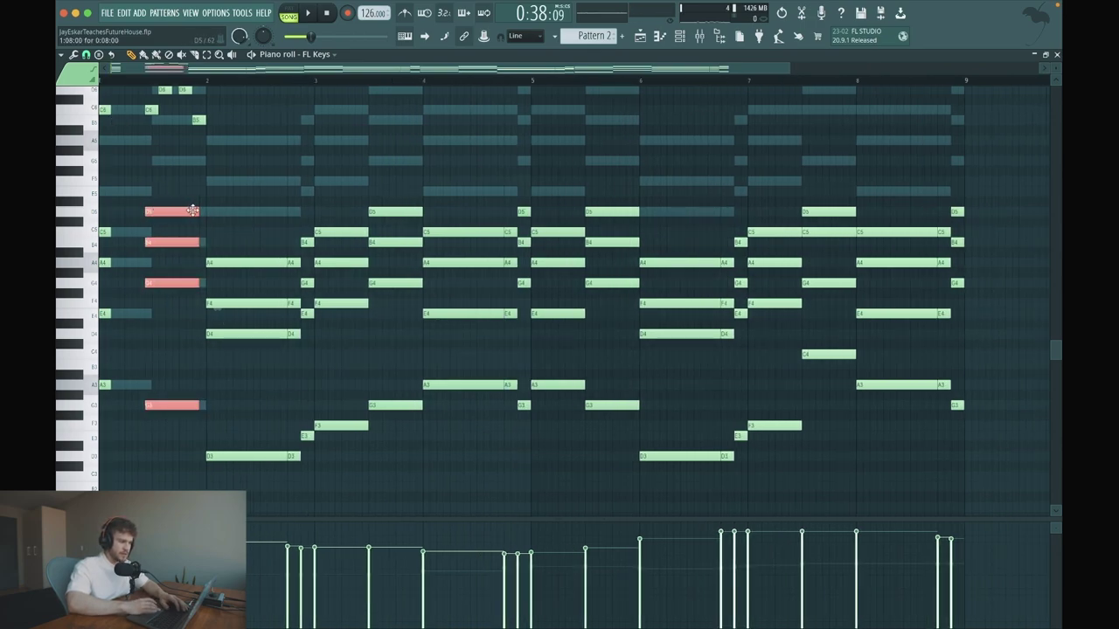
left_click_drag(200, 211, 159, 210)
key("space")
key("space")
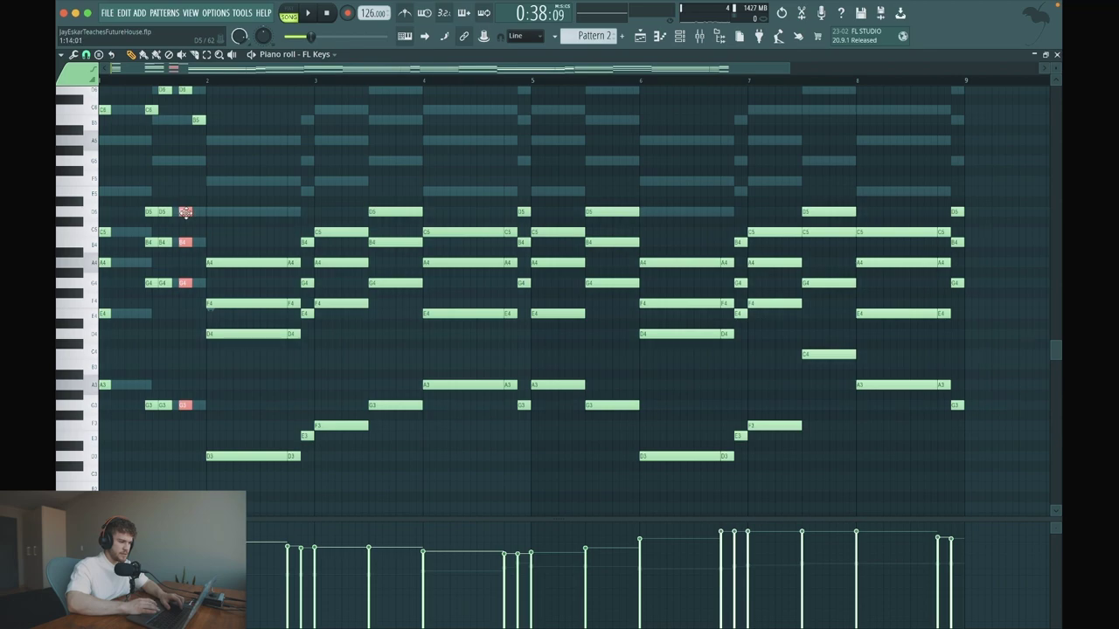
key("ctrl+b")
key("space")
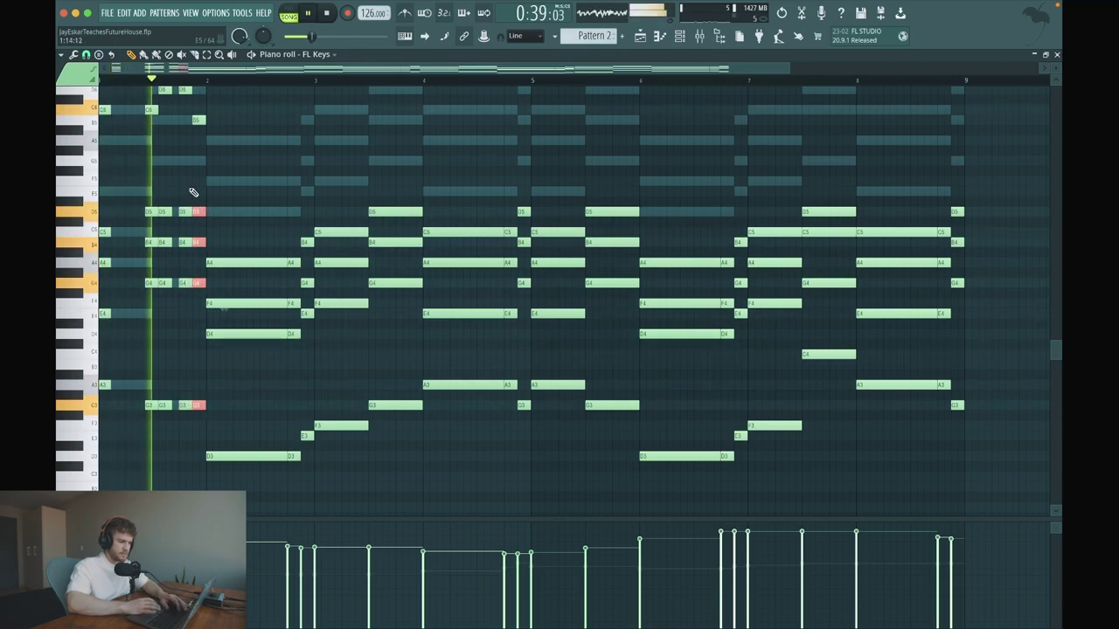
Add three short A4 notes in the gap between the first and second chord hits of bar 1 and play them.
scroll(179, 205, "up", 3)
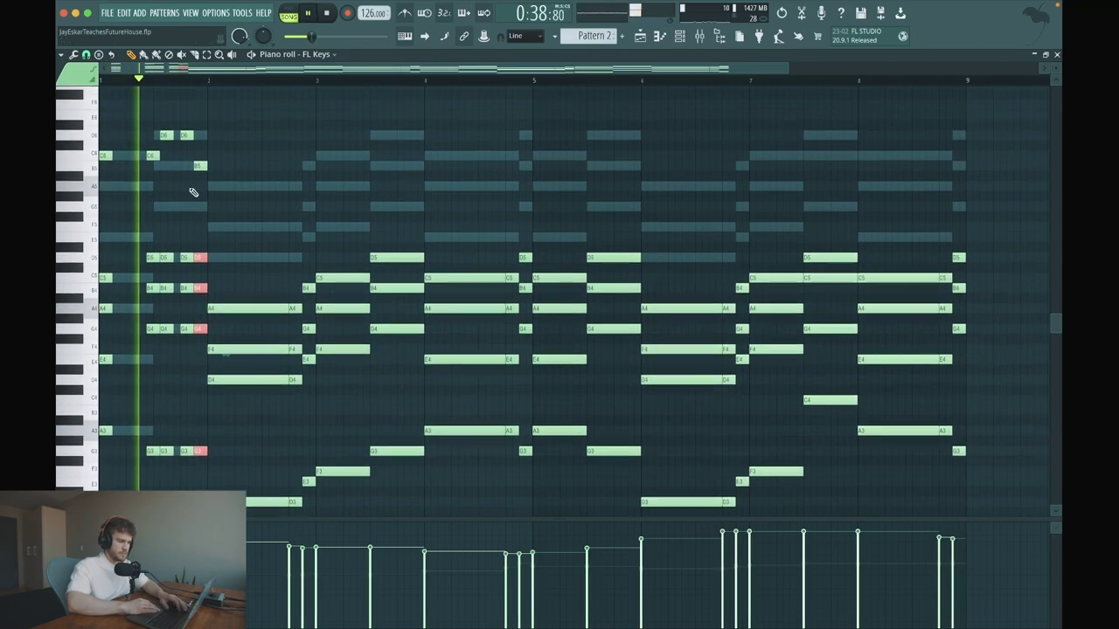
left_click(131, 324)
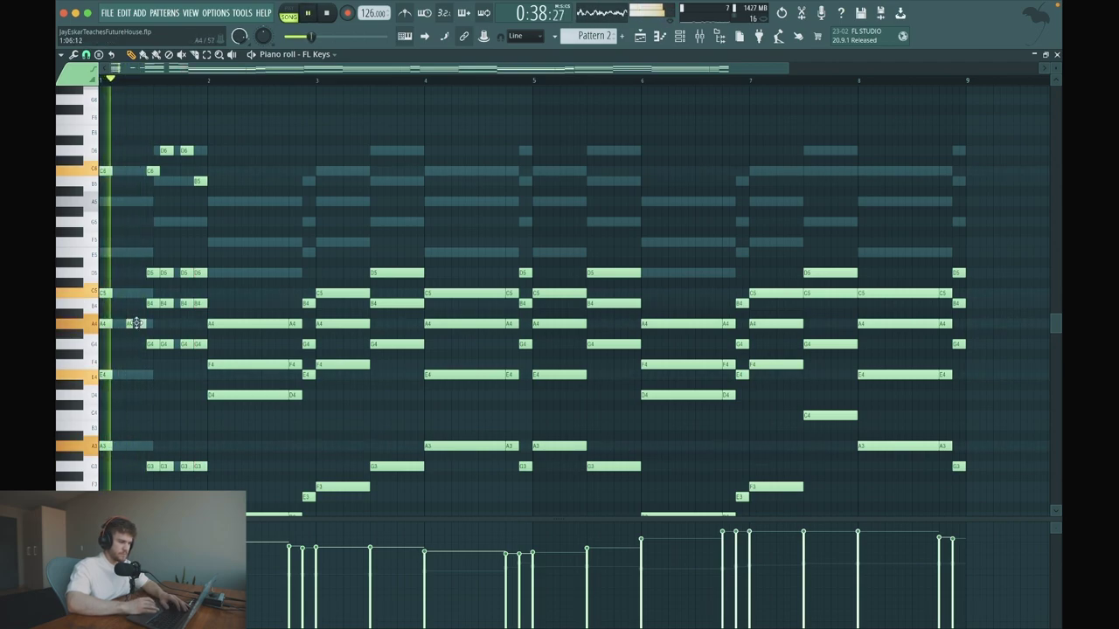
key("space")
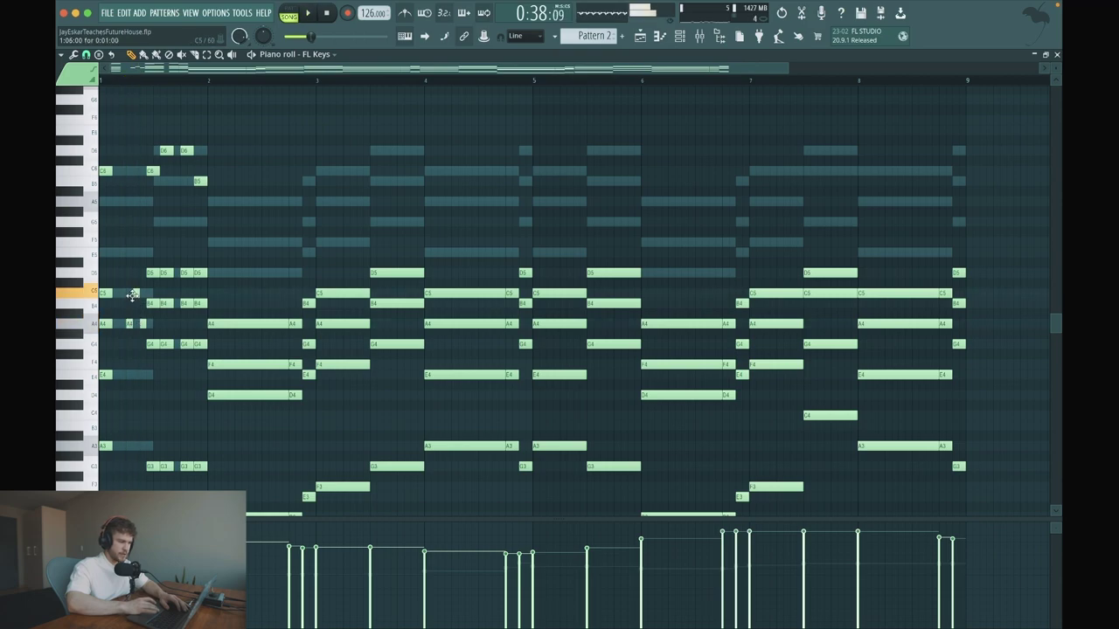
key("space")
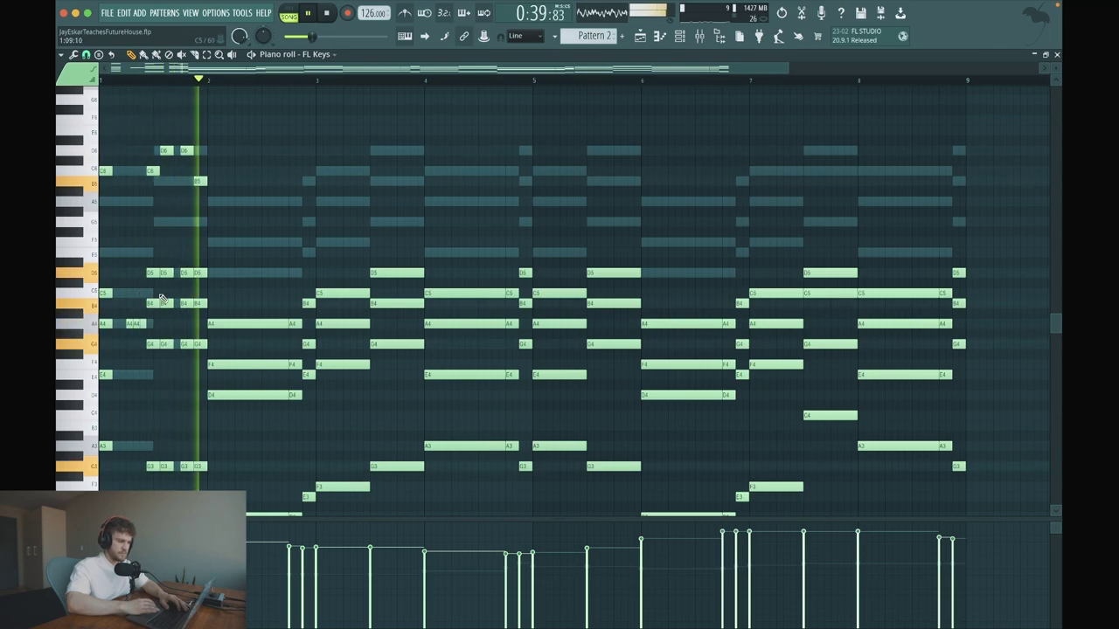
key("space")
Shorten the three added A4 notes in bar 1 to brief staccato hits and play the result.
scroll(135, 300, "up", 5)
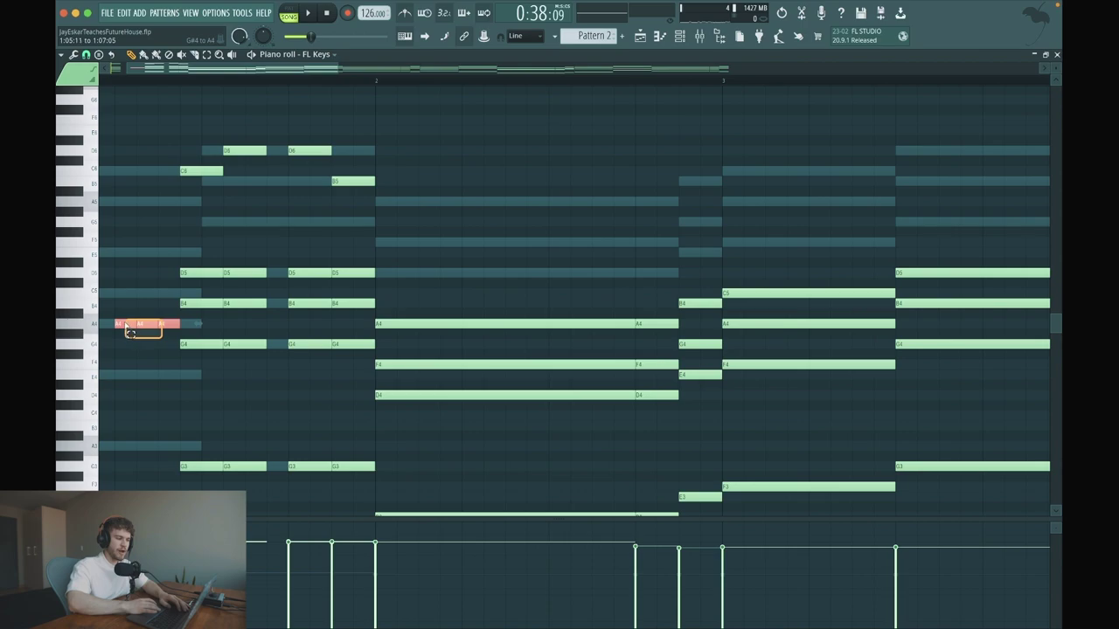
scroll(171, 226, "up", 5)
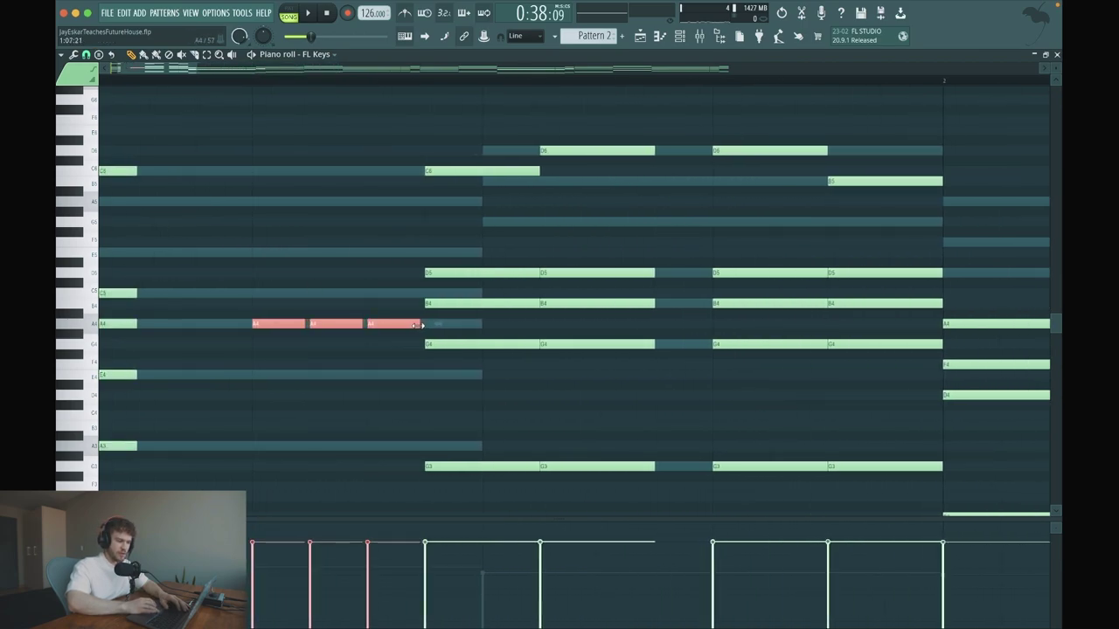
left_click_drag(396, 325, 384, 325)
key("space")
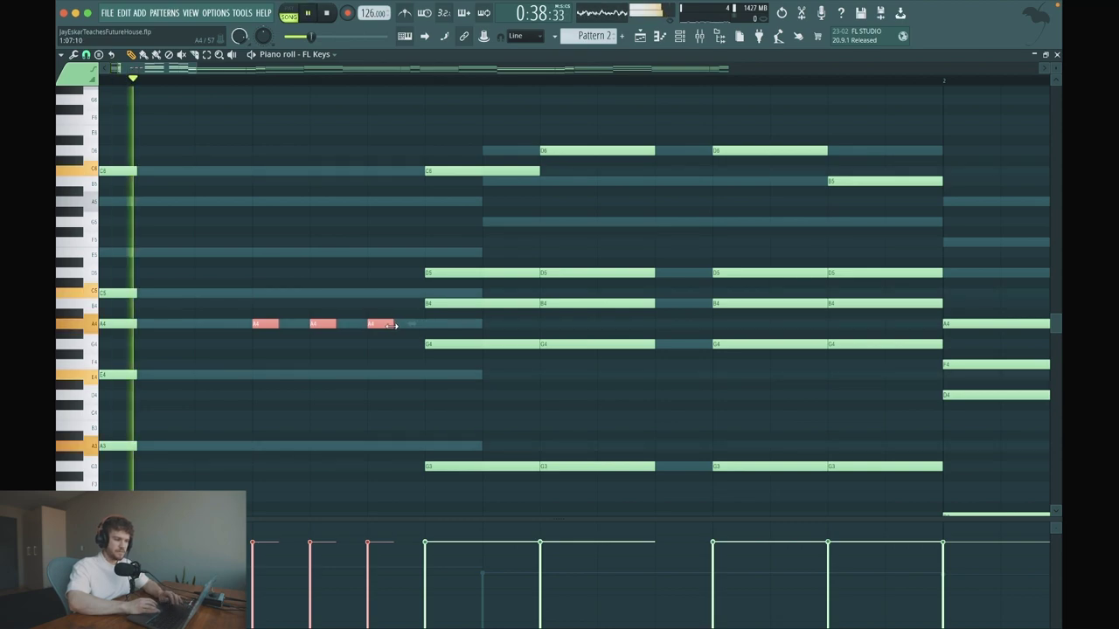
key("space")
key("space")
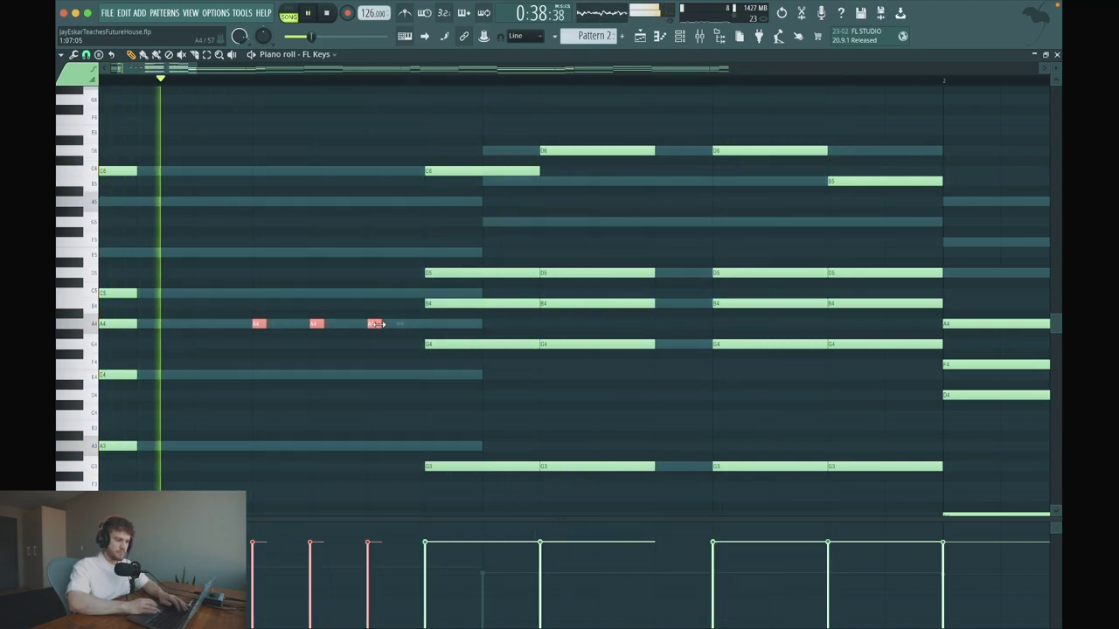
Finish trimming the three staccato A4 notes in bar 1, deselect them, and play the bar.
key("space")
left_click_drag(385, 324, 379, 324)
key("space")
left_click(352, 280, "super")
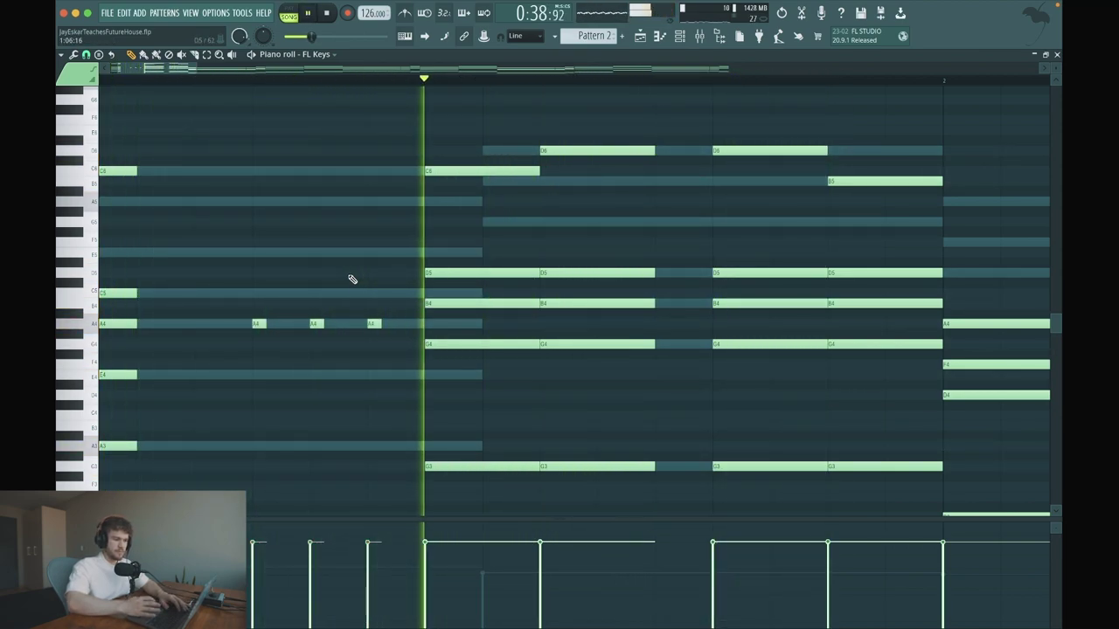
key("space")
scroll(425, 197, "down", 1)
scroll(425, 197, "down", 3)
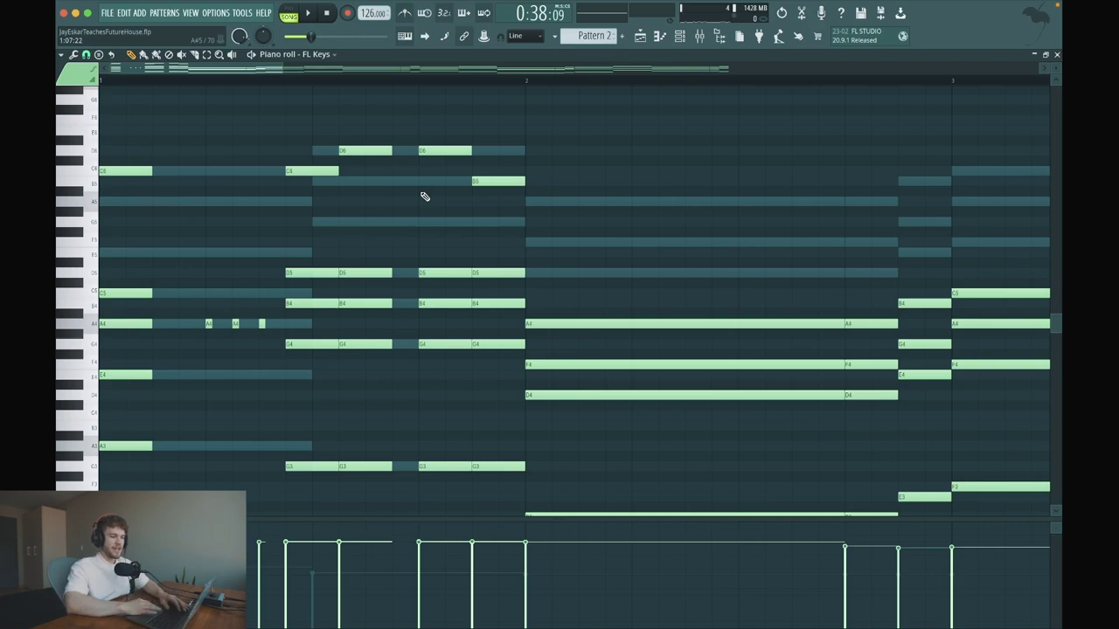
scroll(424, 196, "down", 2)
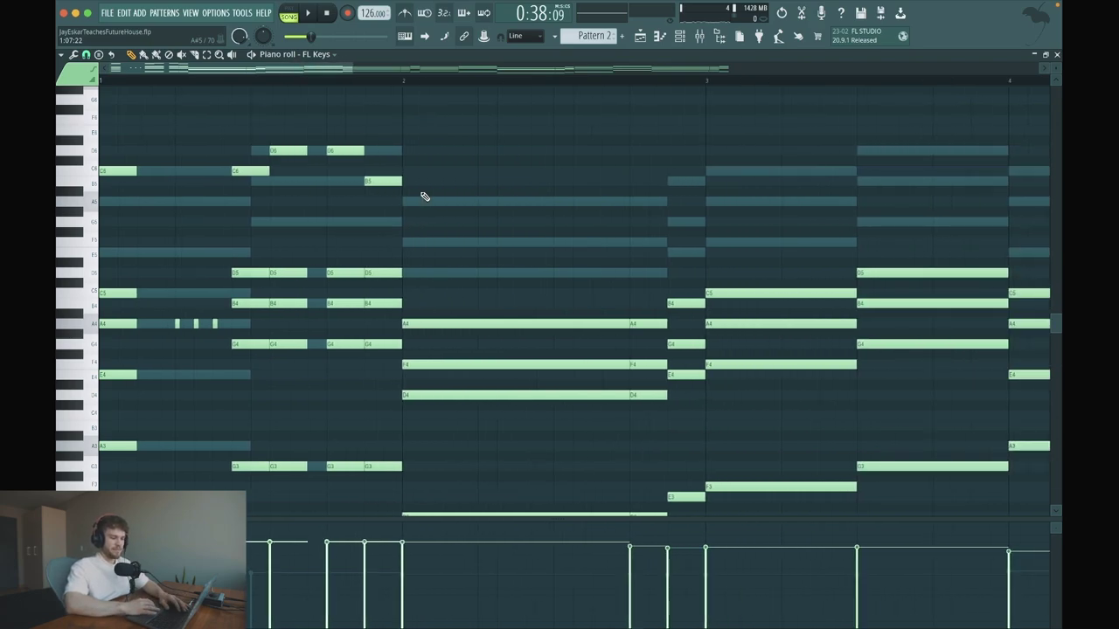
Look over the pattern's channels and replay bar 1's rhythm leading towards bar 2's held chord.
left_click(680, 36)
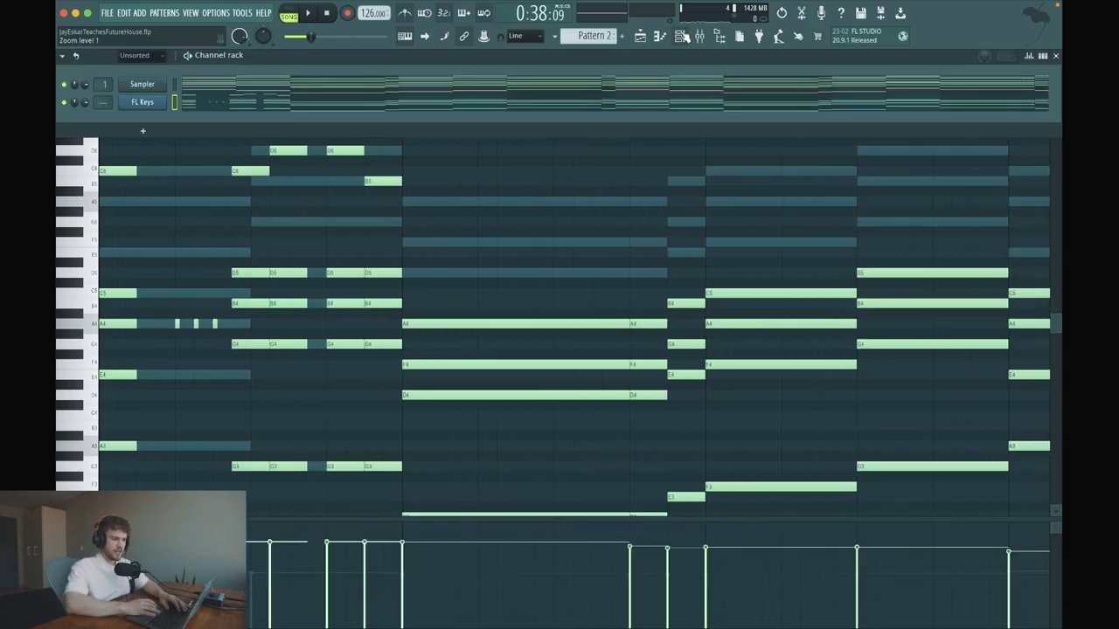
left_click(680, 36)
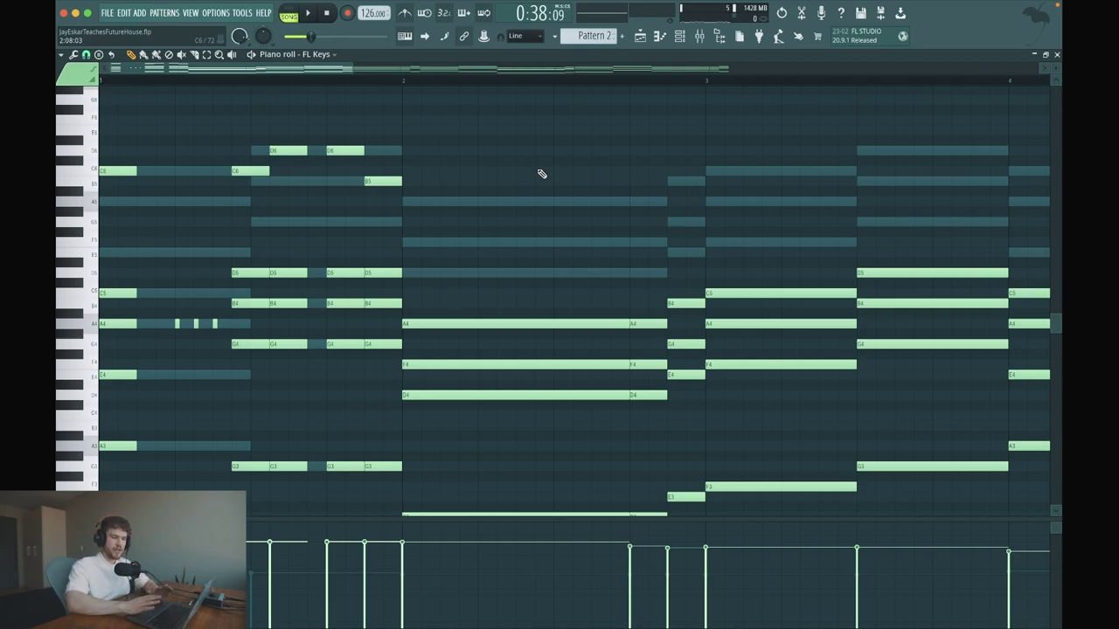
key("space")
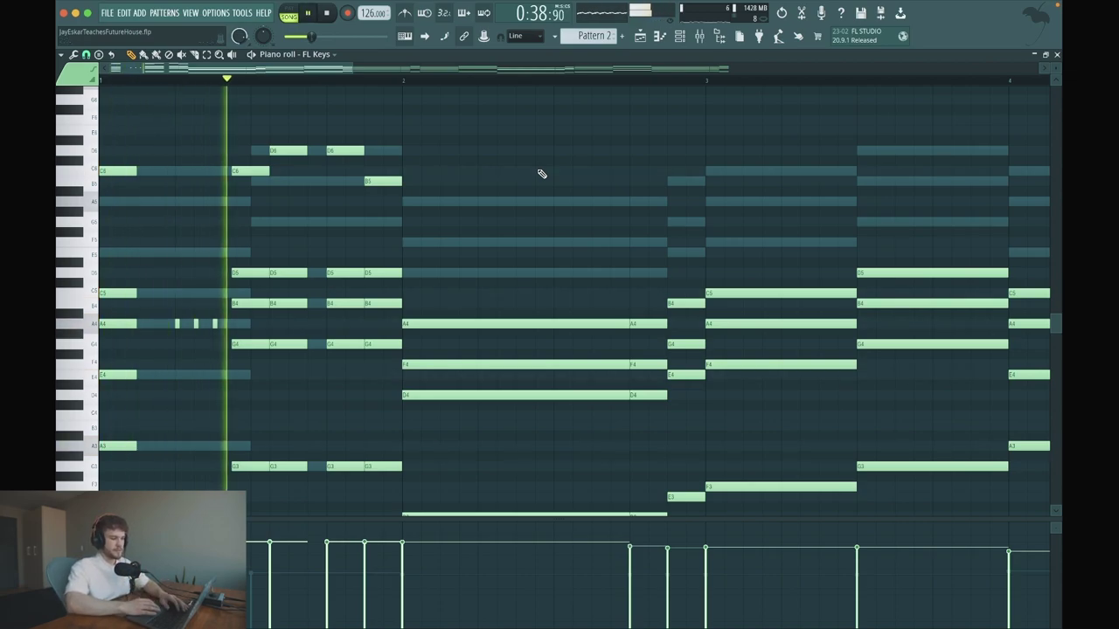
key("space")
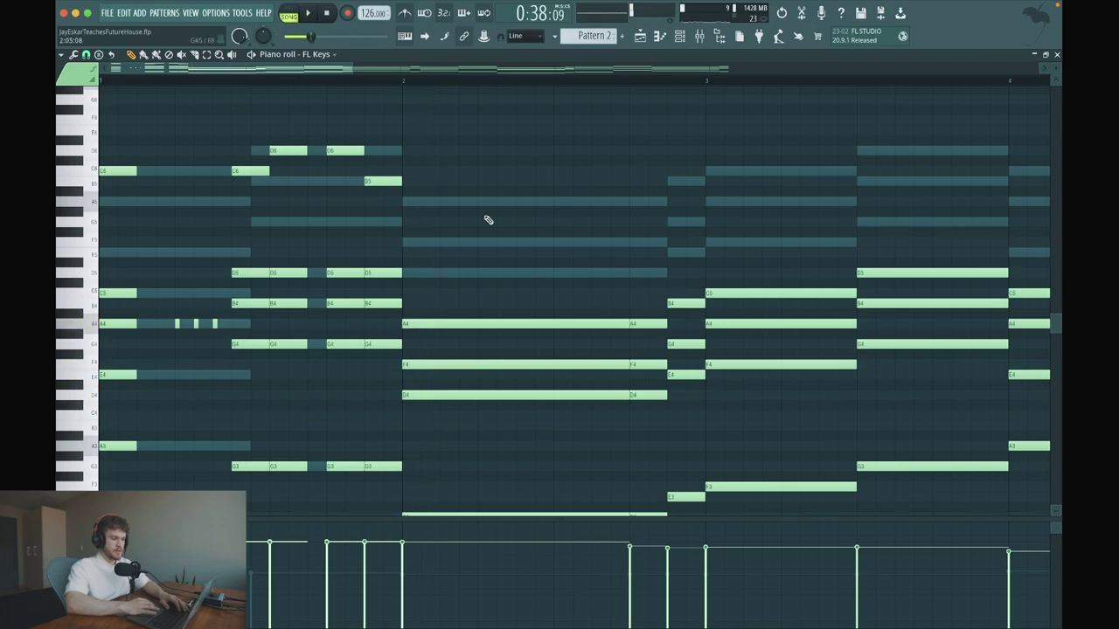
scroll(488, 219, "down", 1)
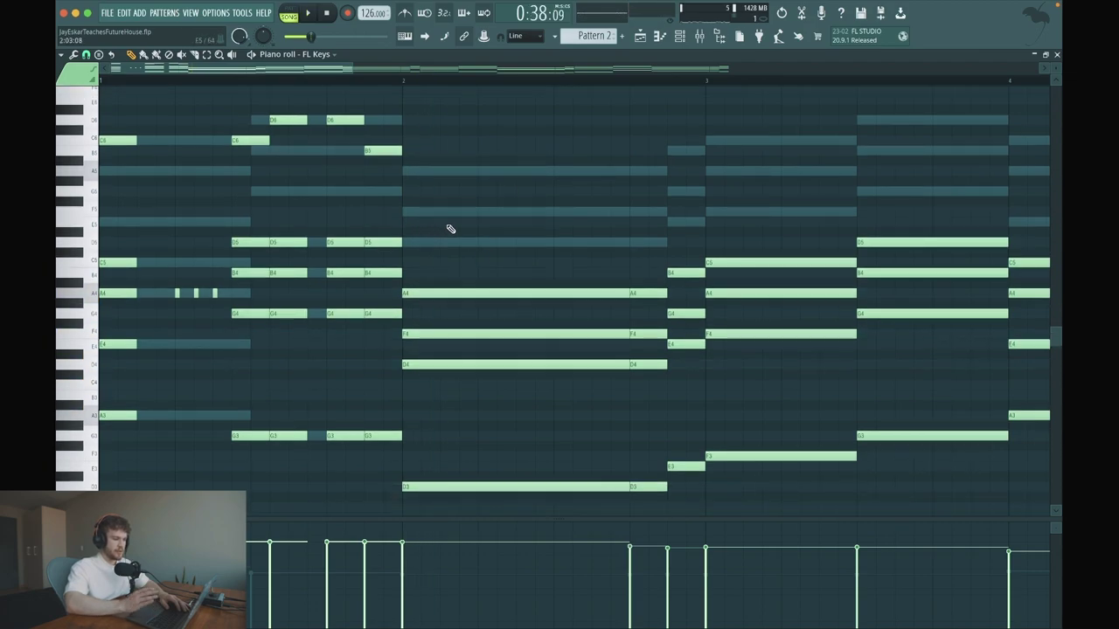
key("space")
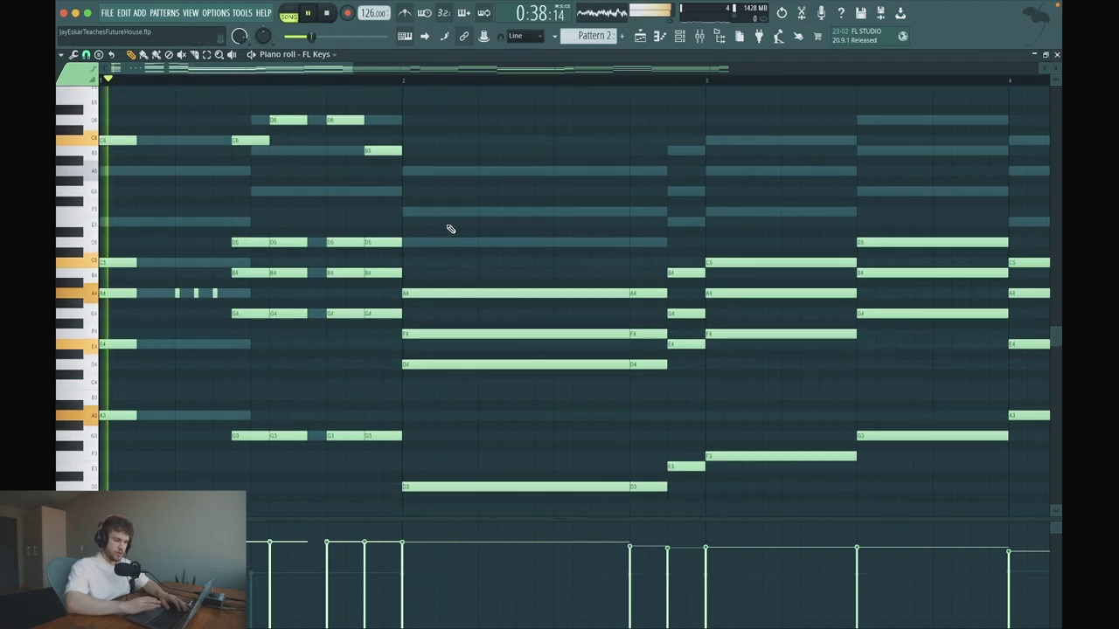
key("space")
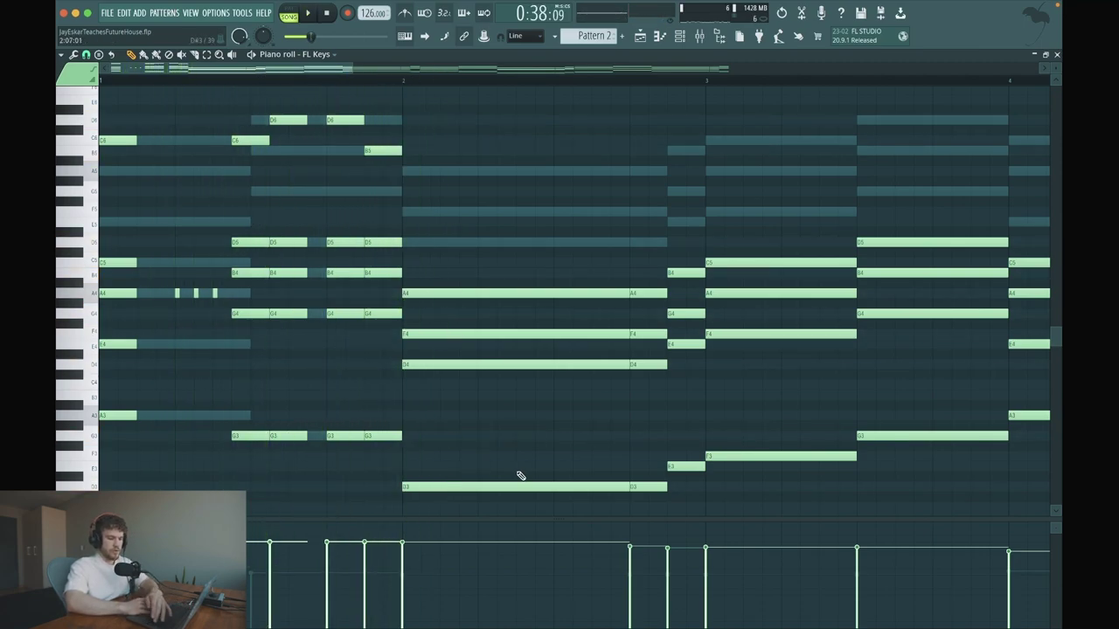
Slice bar 2's held chord into three parts, cutting after the third and sixth steps, and play the pattern.
left_click_drag(461, 241, 459, 238)
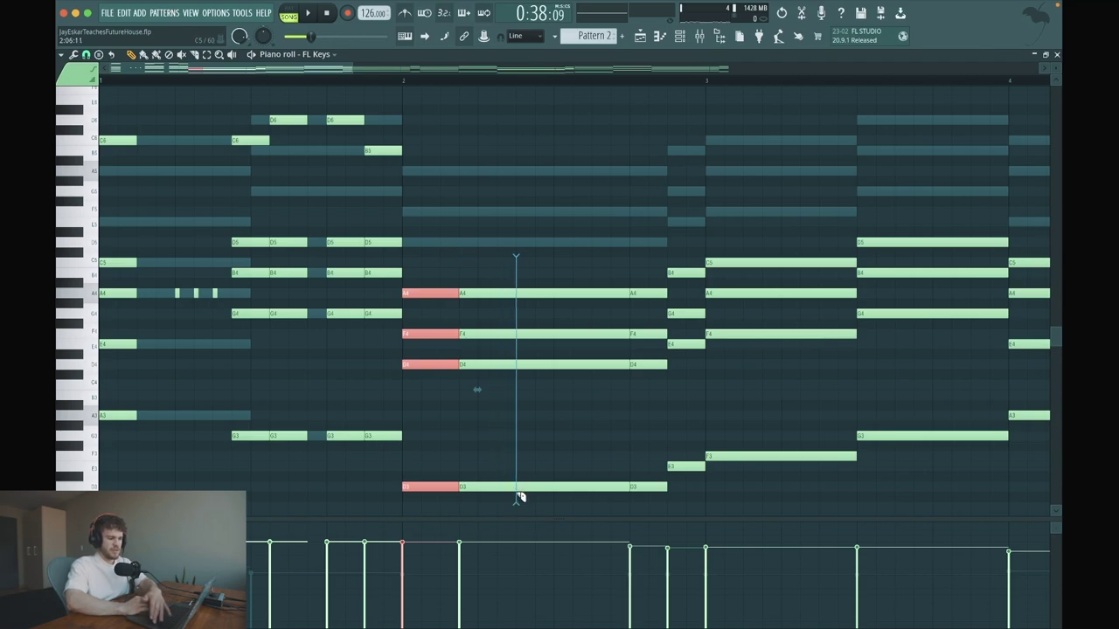
left_click_drag(519, 495, 516, 495)
key("space")
scroll(551, 411, "down", 2)
scroll(550, 407, "down", 1)
scroll(547, 407, "up", 1)
key("space")
Shorten the first two slices of bar 2's chord to two steps each, with the second directly following the first.
left_click_drag(446, 466, 461, 232)
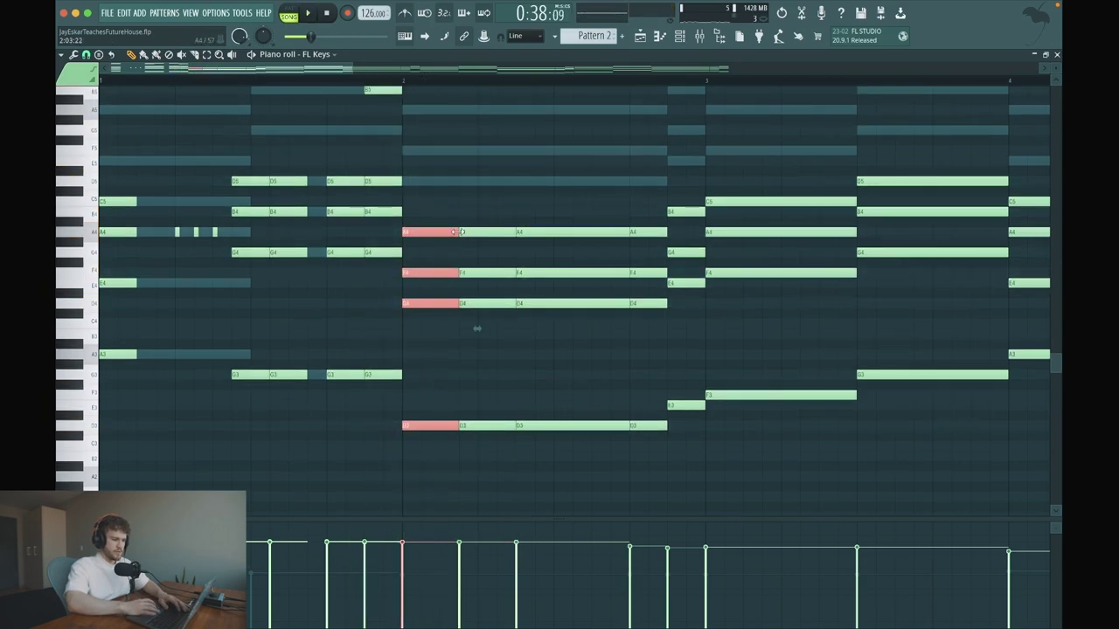
key("space")
left_click(468, 215, "super")
left_click_drag(468, 213, 479, 428)
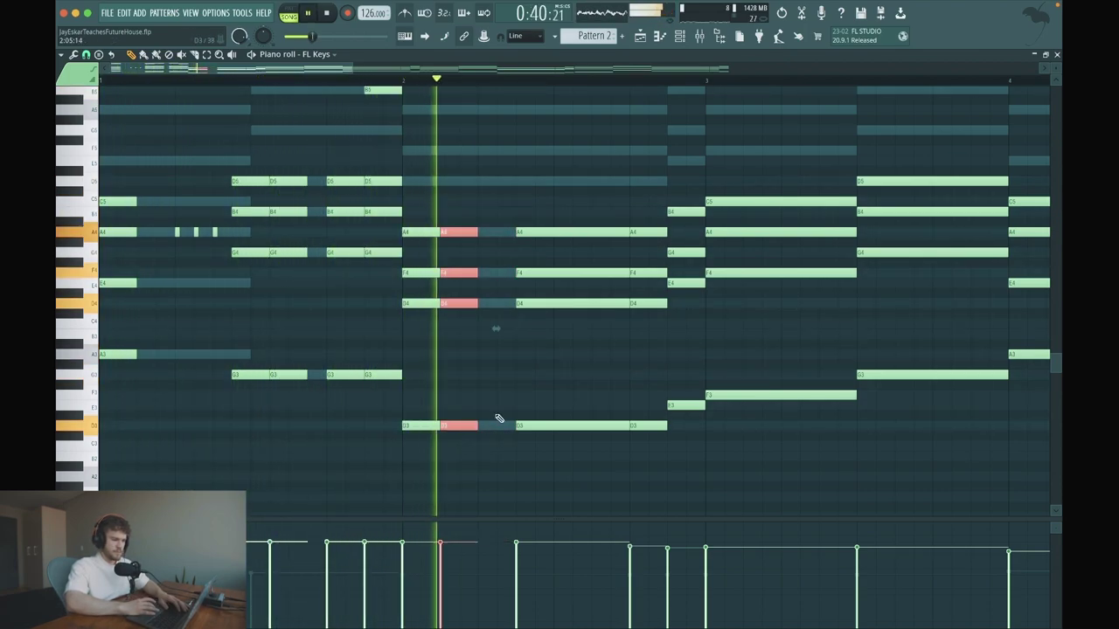
Move bar 2's third chord slice up against the second and shorten it to two steps during playback.
mouse_move(558, 450)
left_mouse_down()
mouse_move(557, 237)
mouse_move(512, 232)
left_mouse_up()
key("space")
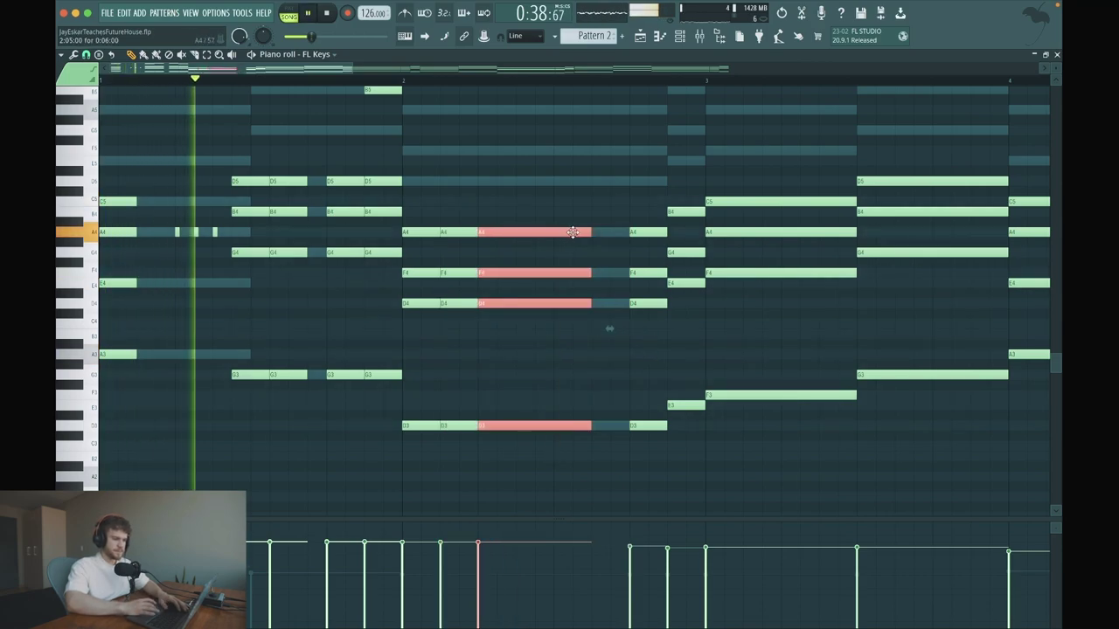
left_click_drag(591, 232, 515, 324)
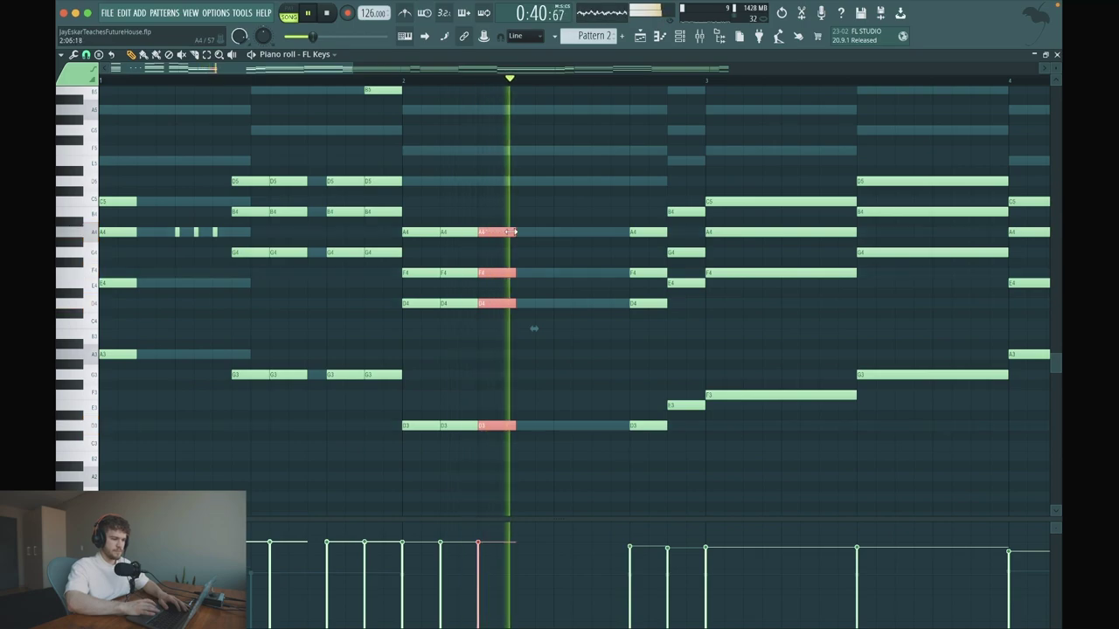
Copy the third short chord hit twice further along bar 2, leaving a one-step gap before each copy.
left_click(514, 451, "ctrl")
left_click_drag(513, 446, 559, 231)
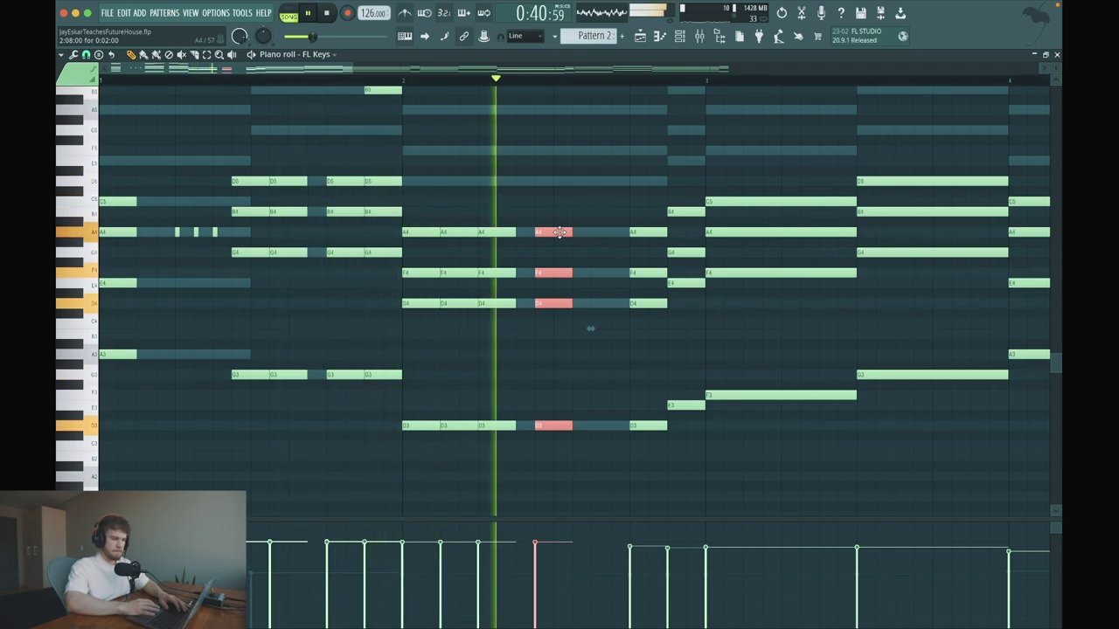
key("space")
left_click_drag(560, 232, 609, 232)
key("ctrl+d")
Try a copy of bar 2's fourth chord hit one step further on, and undo it.
left_click_drag(558, 192, 549, 437)
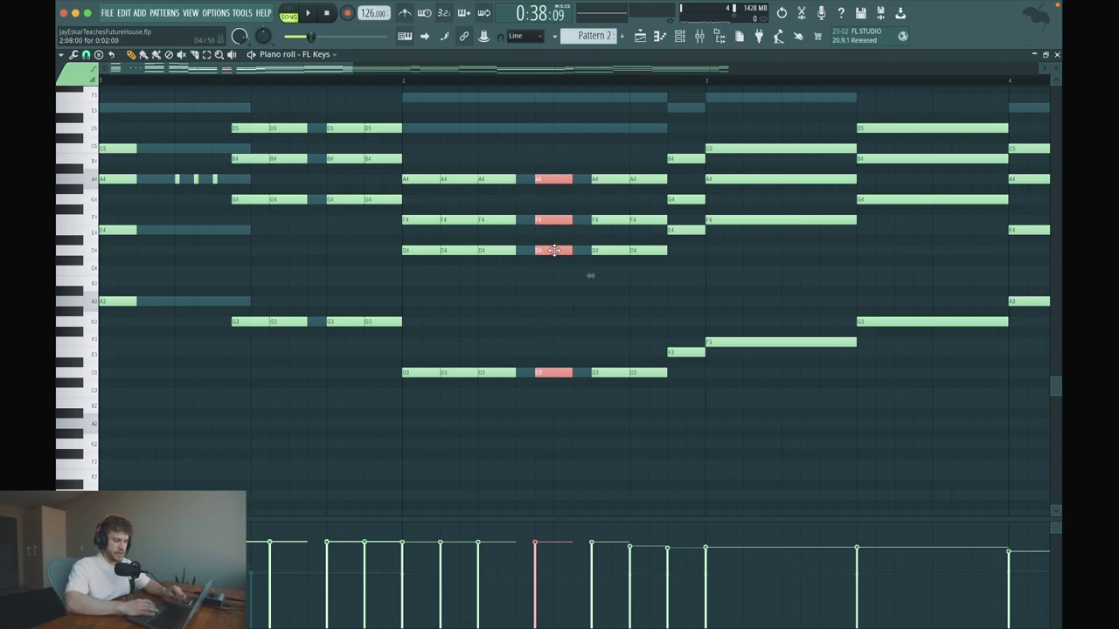
mouse_move(553, 250)
left_mouse_down()
mouse_move(598, 250)
mouse_move(567, 249)
left_mouse_up()
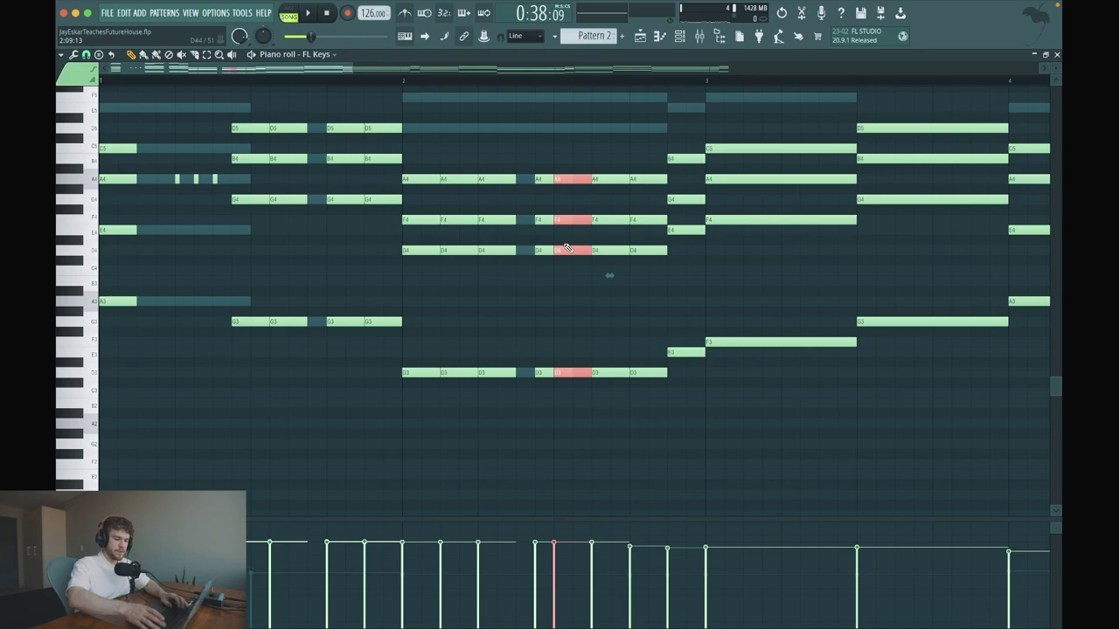
key("ctrl+z")
Move bar 2's fifth chord hit one step earlier so it directly follows the fourth, play the result and deselect.
key("space")
scroll(631, 312, "up", 4)
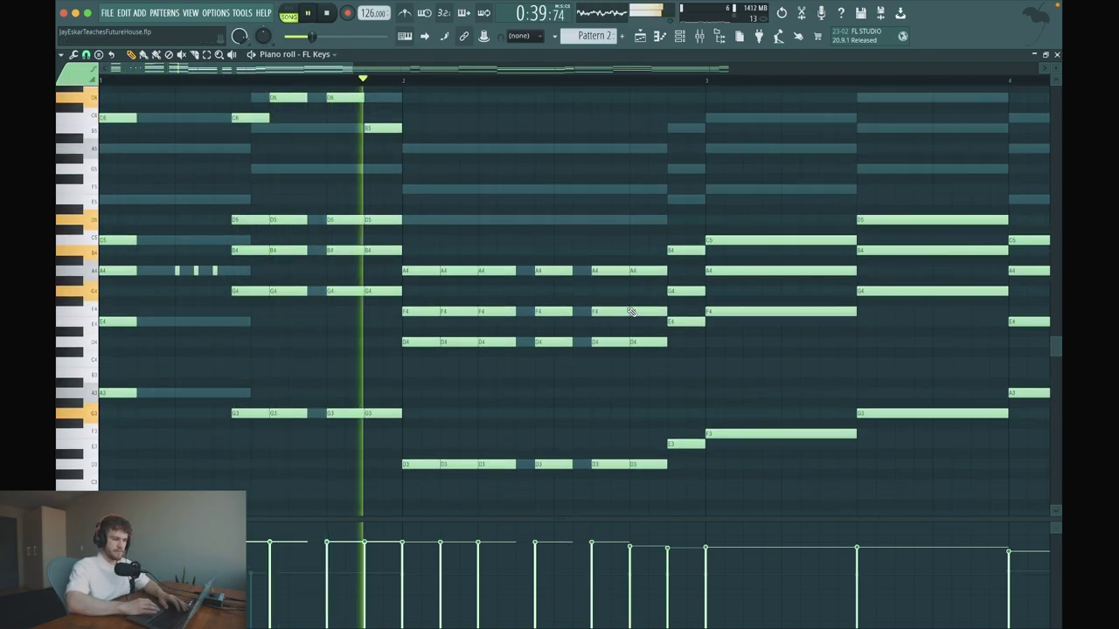
scroll(631, 312, "up", 3)
scroll(631, 312, "down", 2)
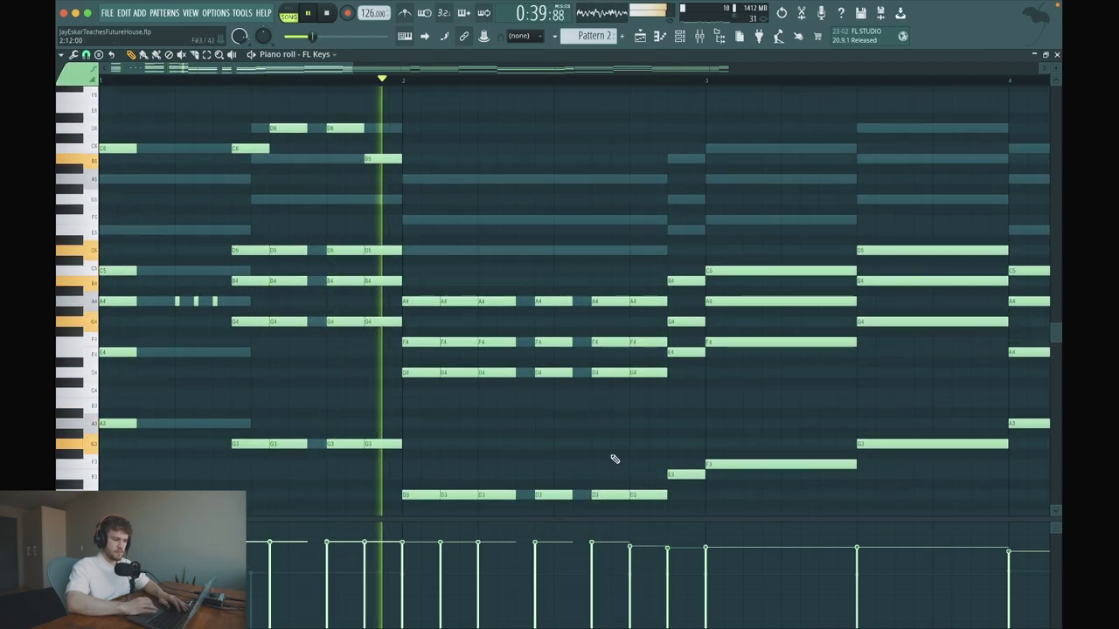
scroll(614, 463, "down", 2)
key("space")
left_click_drag(612, 451, 612, 302)
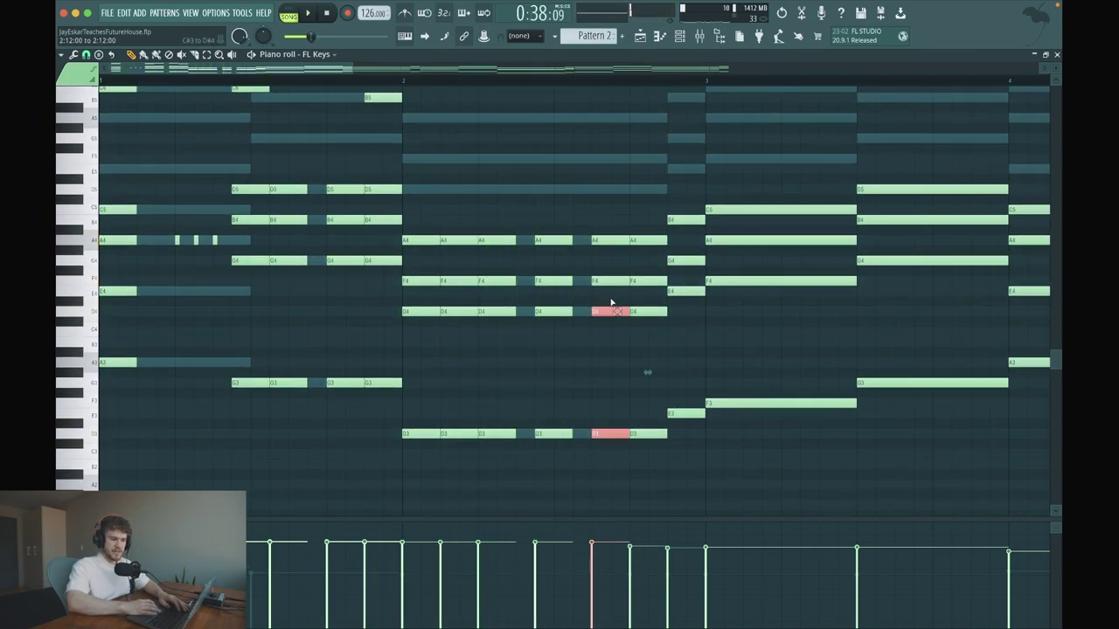
left_click_drag(610, 249, 580, 238)
key("space")
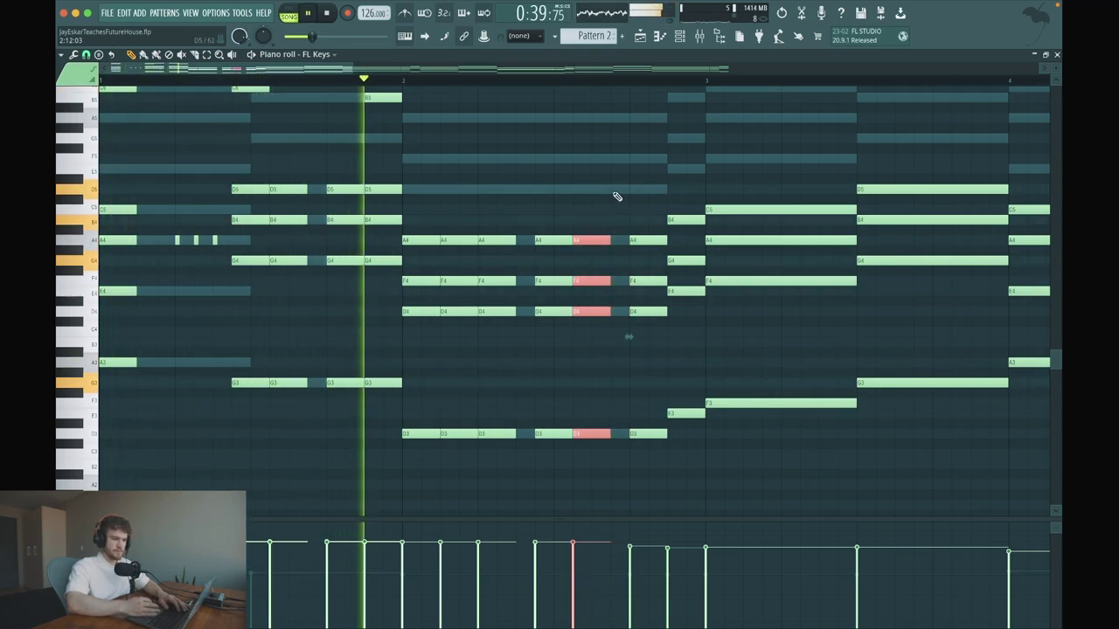
key("space")
scroll(620, 188, "down", 2)
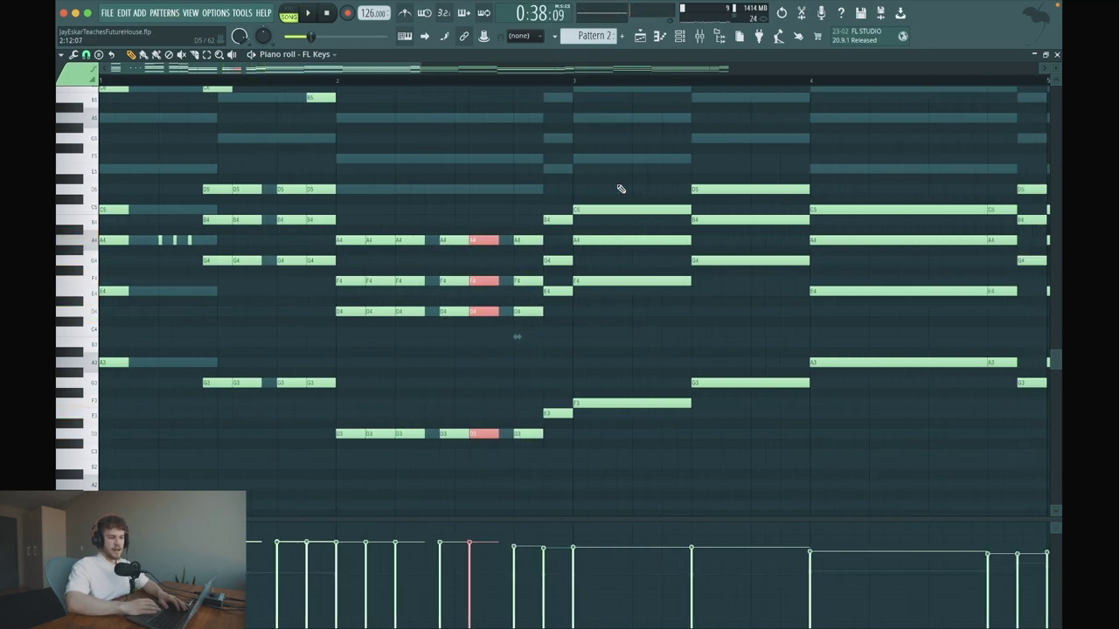
left_click(516, 188)
scroll(516, 187, "up", 4)
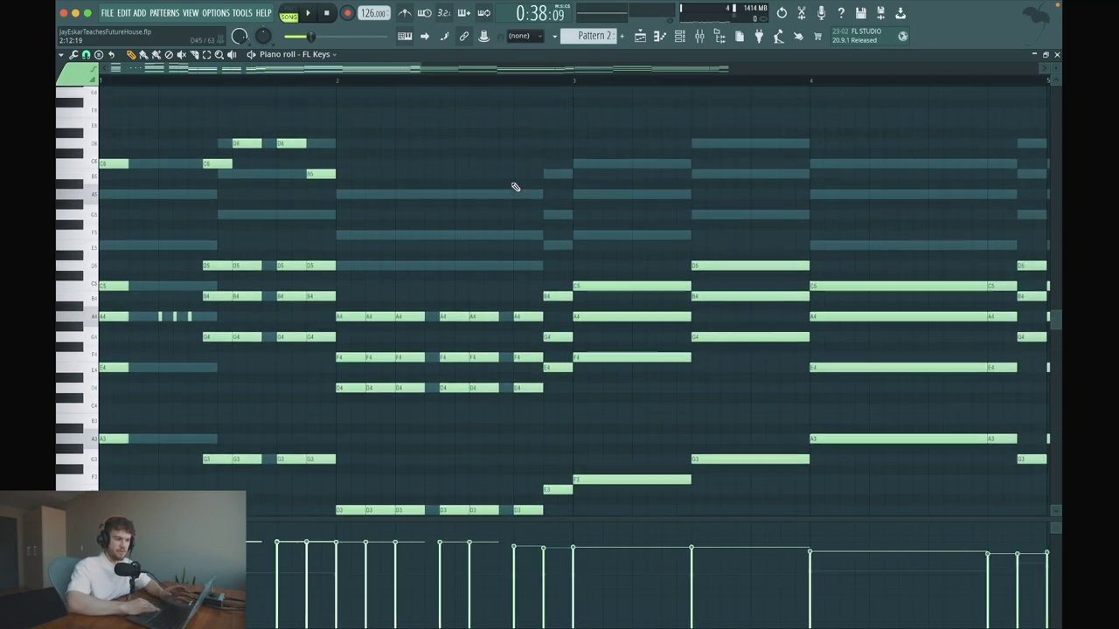
Transpose the three staccato A4 notes in bar 1 down an octave to A3 and deselect them.
scroll(516, 187, "down", 4)
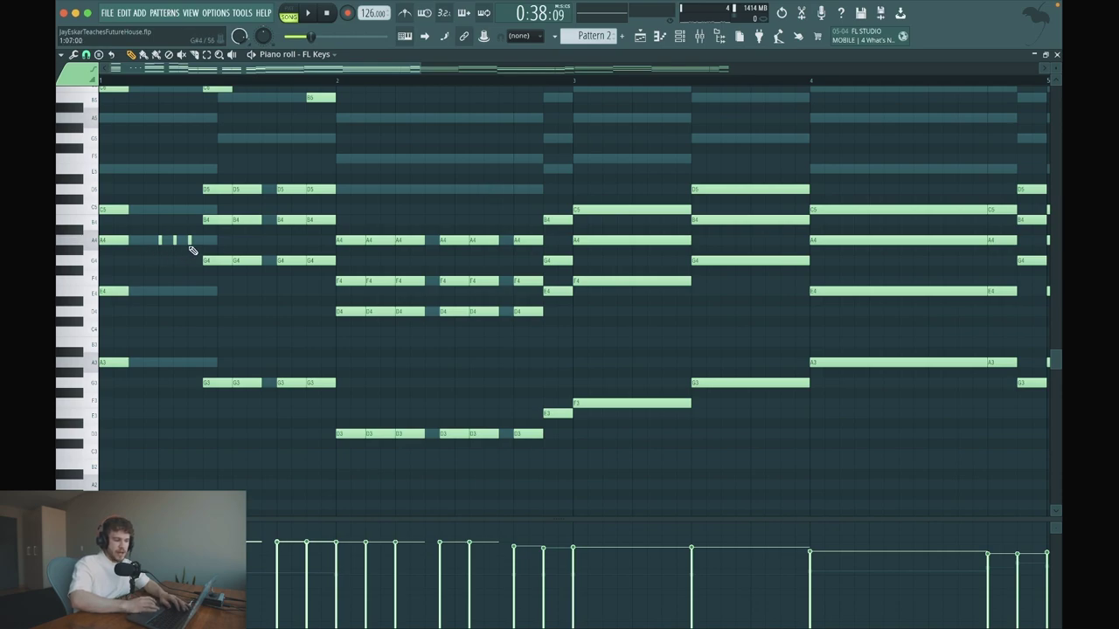
left_click_drag(196, 253, 157, 244)
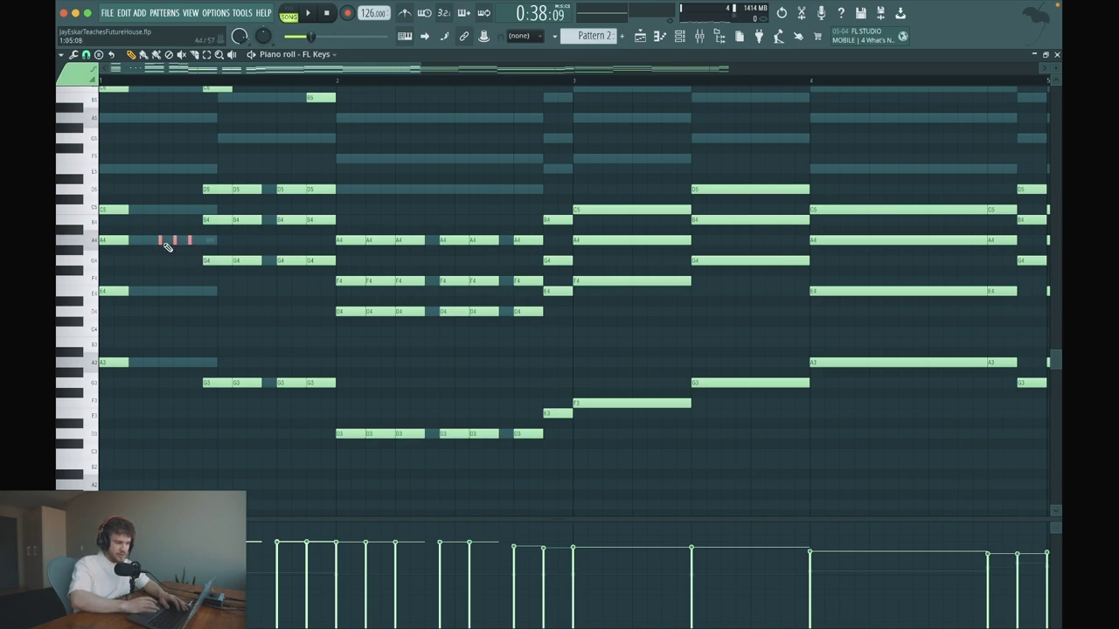
key("Down")
key("Down")
key("Down")
key("Down")
key("Down")
key("Down")
key("Down")
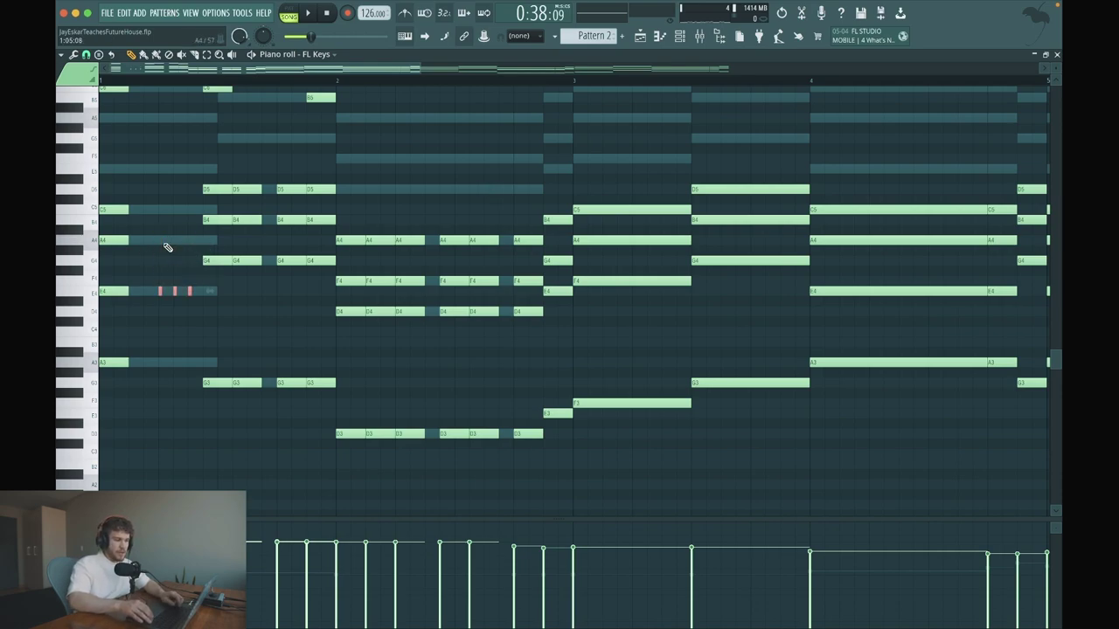
key("Down")
key("Down")
key("Down")
key("Down")
key("Down")
key("Down")
key("Up")
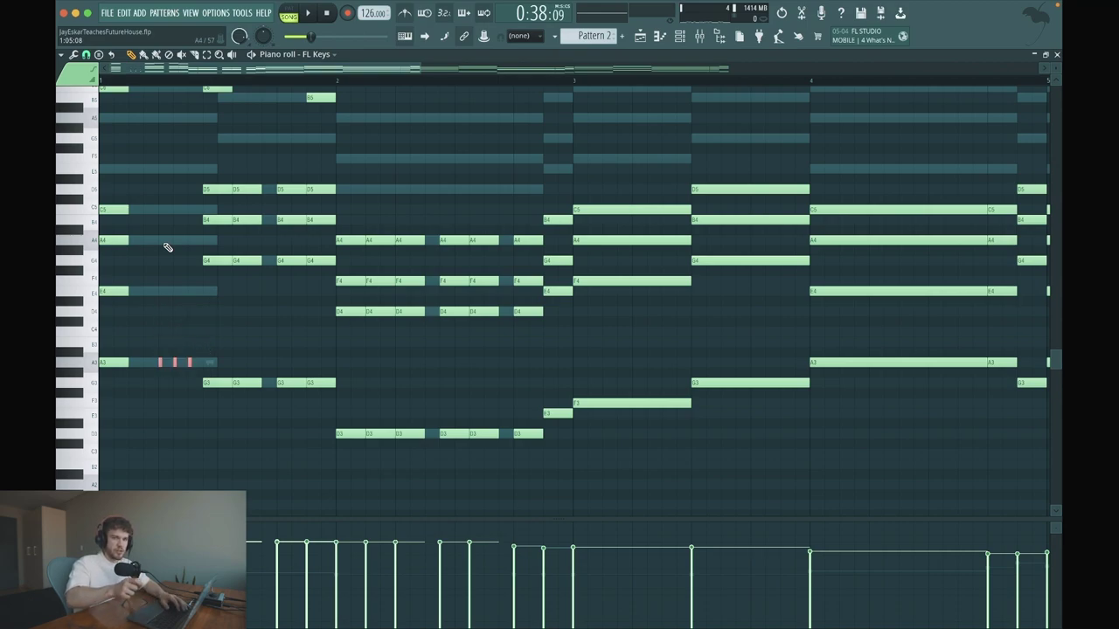
key("ctrl+d")
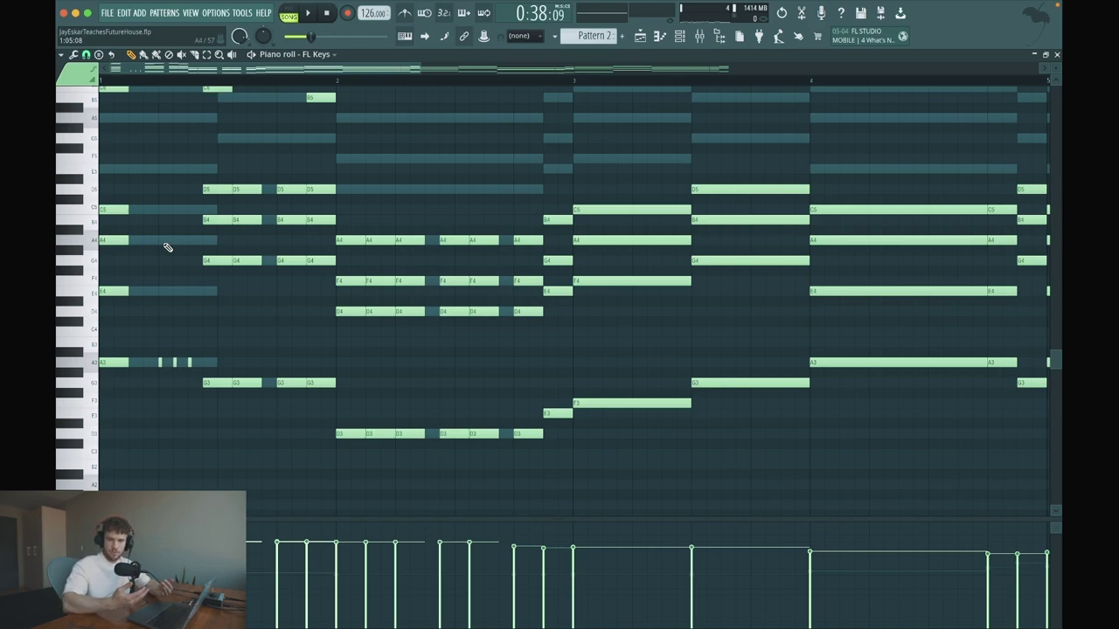
Play bars 1 to 3 to hear the lowered A3 notes and bar 2's new chord rhythm.
scroll(168, 247, "up", 4)
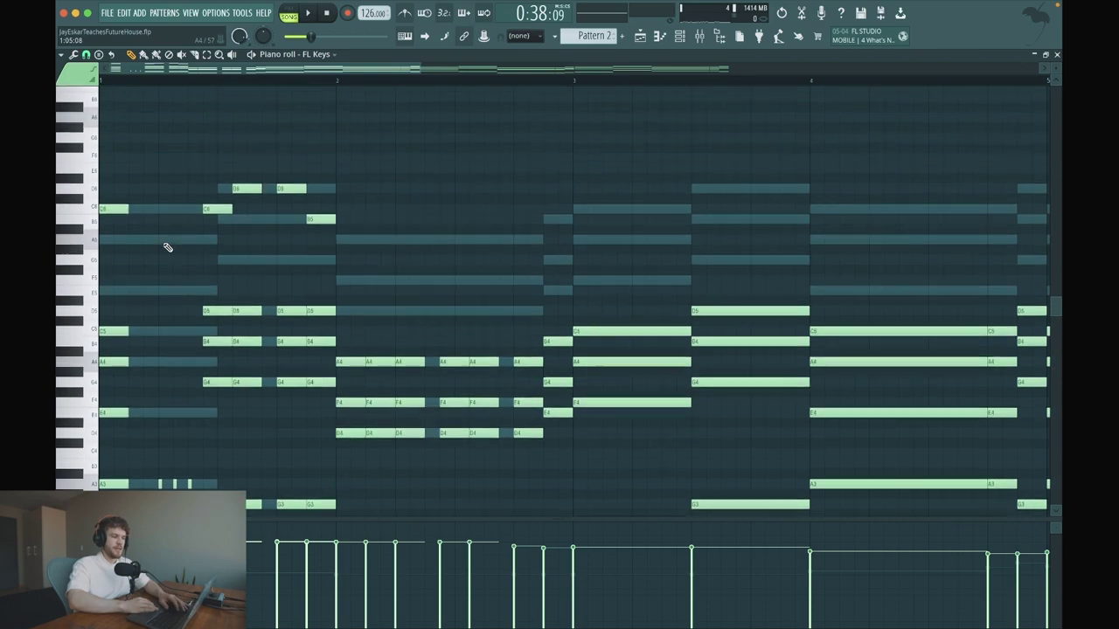
key("space")
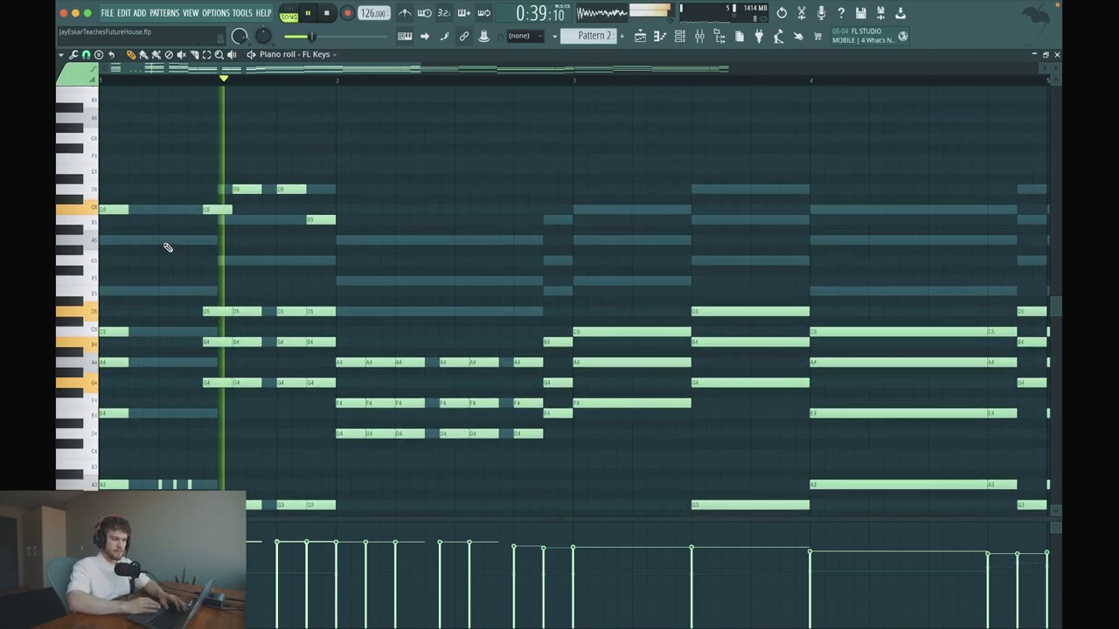
scroll(168, 247, "down", 2)
scroll(167, 248, "down", 3)
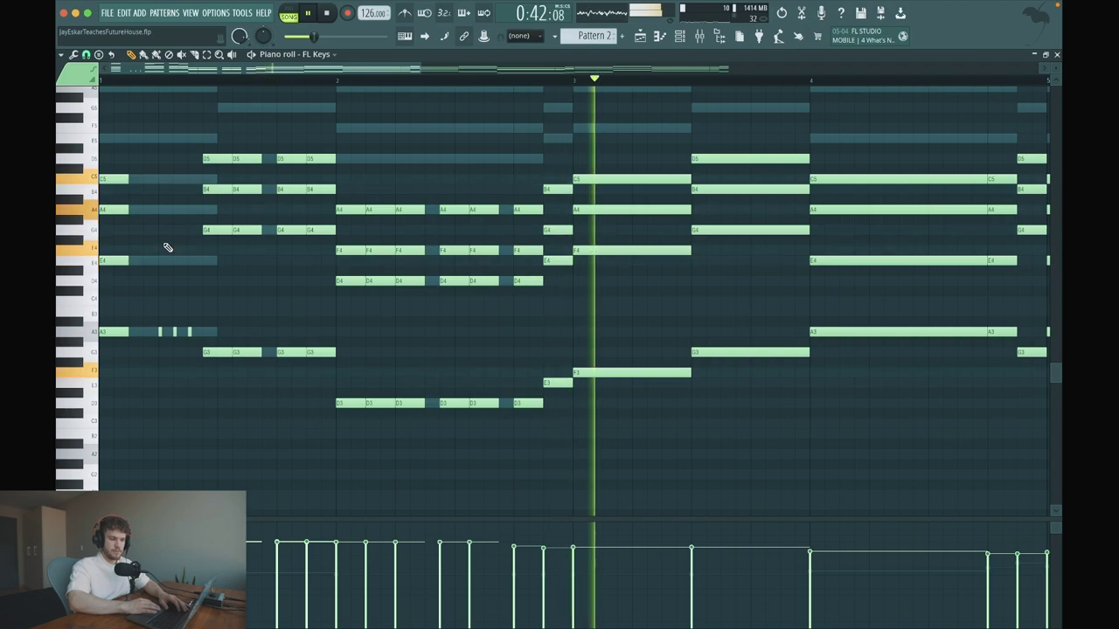
key("space")
Select all four notes of the first chord in bar 3.
scroll(608, 353, "up", 2)
scroll(608, 353, "down", 1)
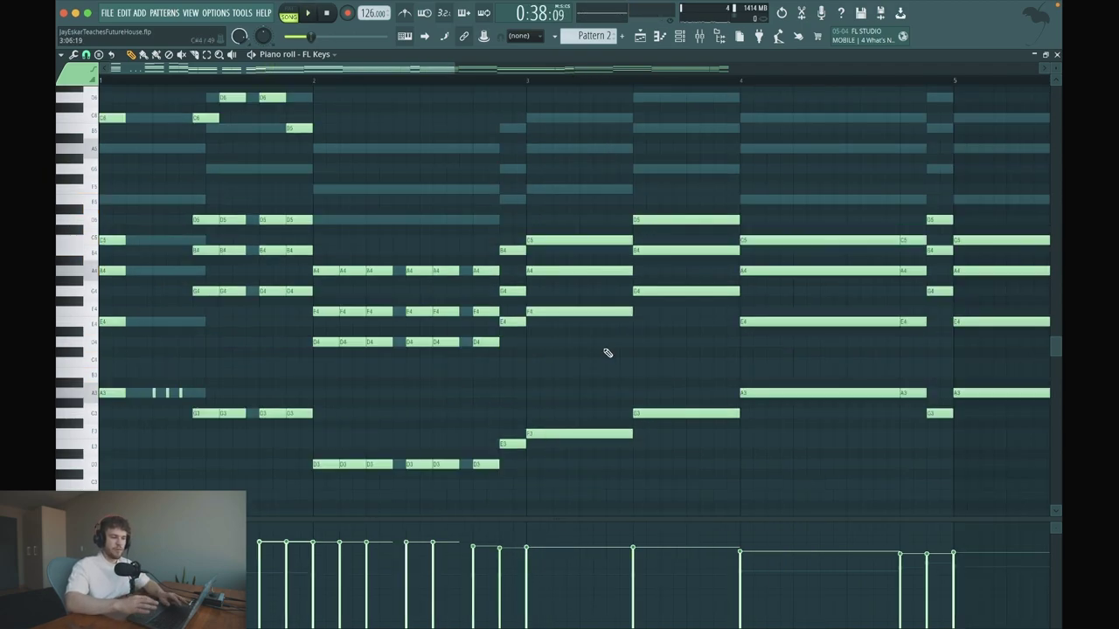
scroll(609, 353, "down", 5)
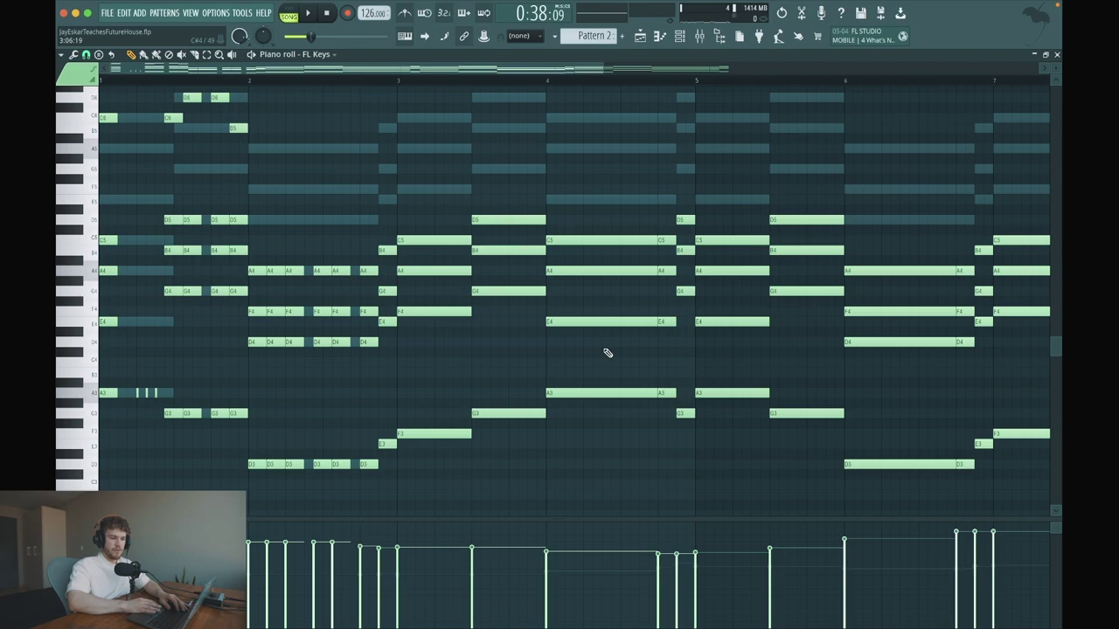
scroll(594, 376, "down", 2)
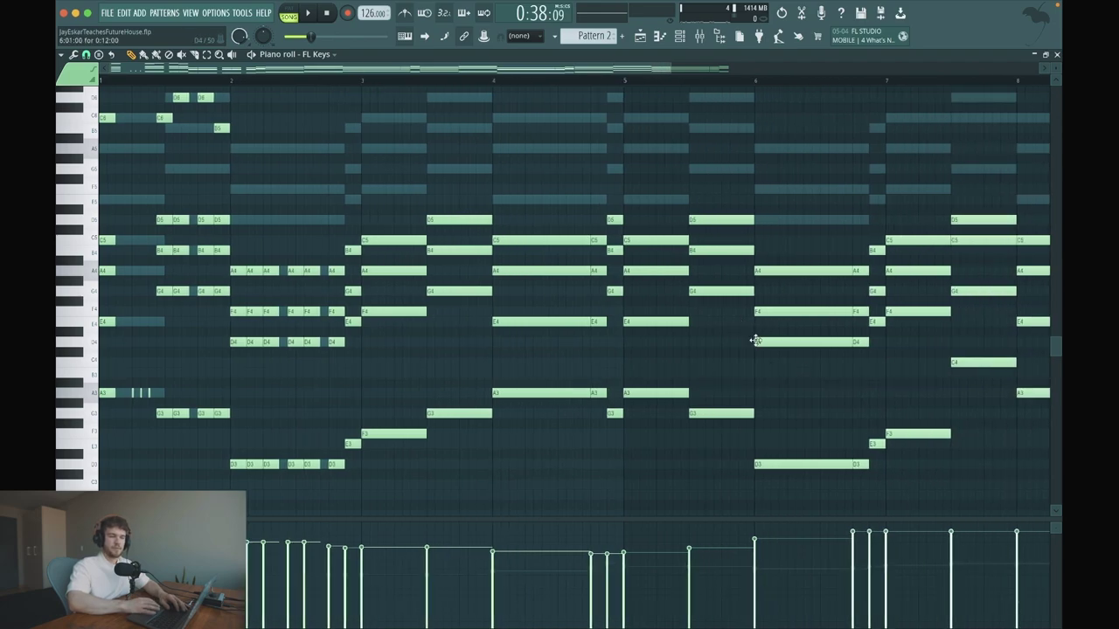
scroll(393, 348, "up", 1)
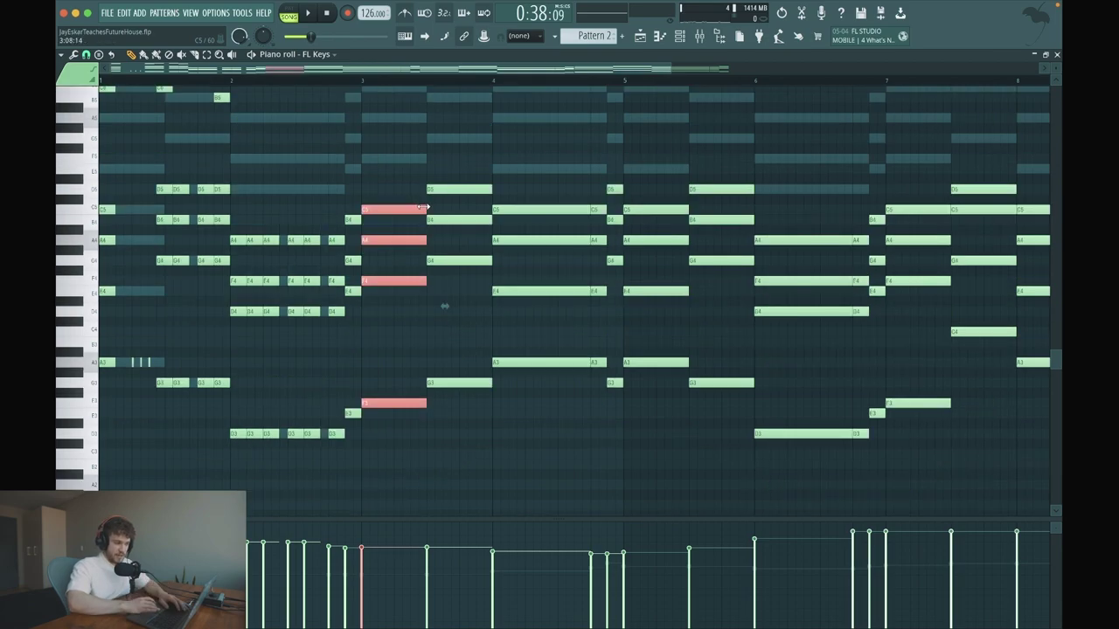
Shorten the first chord in bar 3 (C5, A4, F4, F3) to a stab and delete its extra repeat.
mouse_move(424, 209)
left_mouse_down()
mouse_move(376, 208)
mouse_move(402, 207)
left_mouse_up()
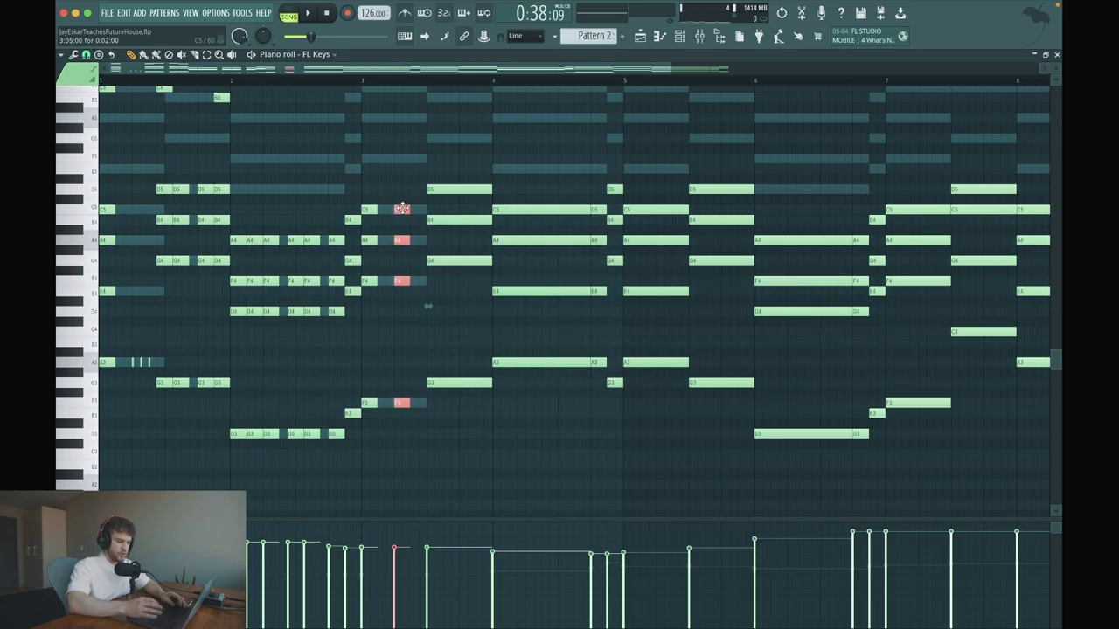
key("Delete")
key("space")
Move the D5, B4, G4, G3 chord in bar 3 slightly earlier, shorten it to a stab and duplicate it.
left_click_drag(454, 418, 469, 187)
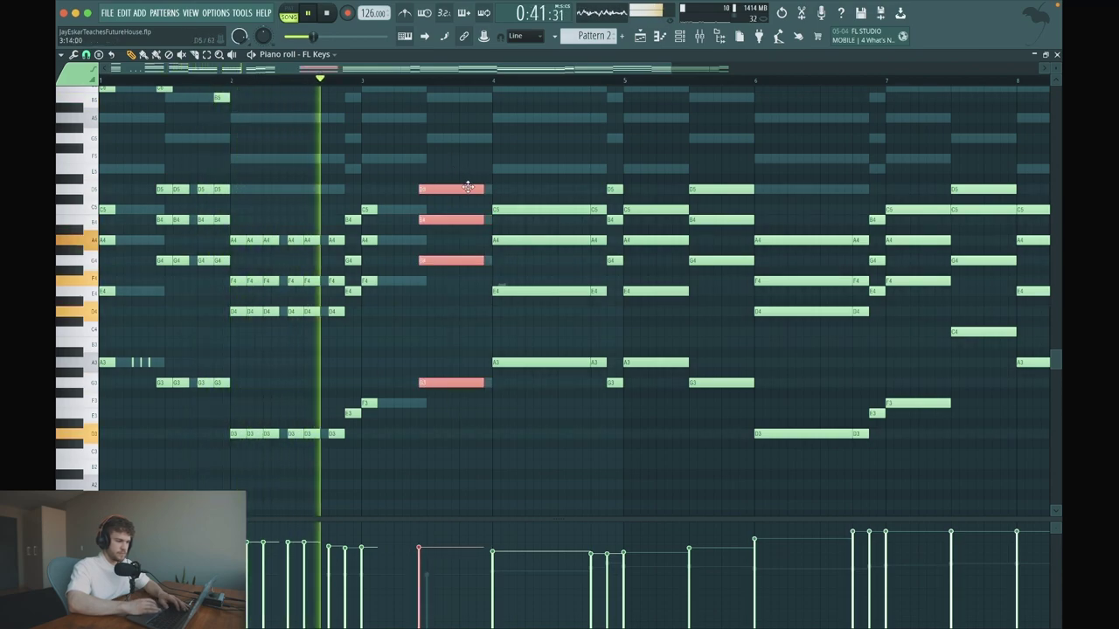
key("space")
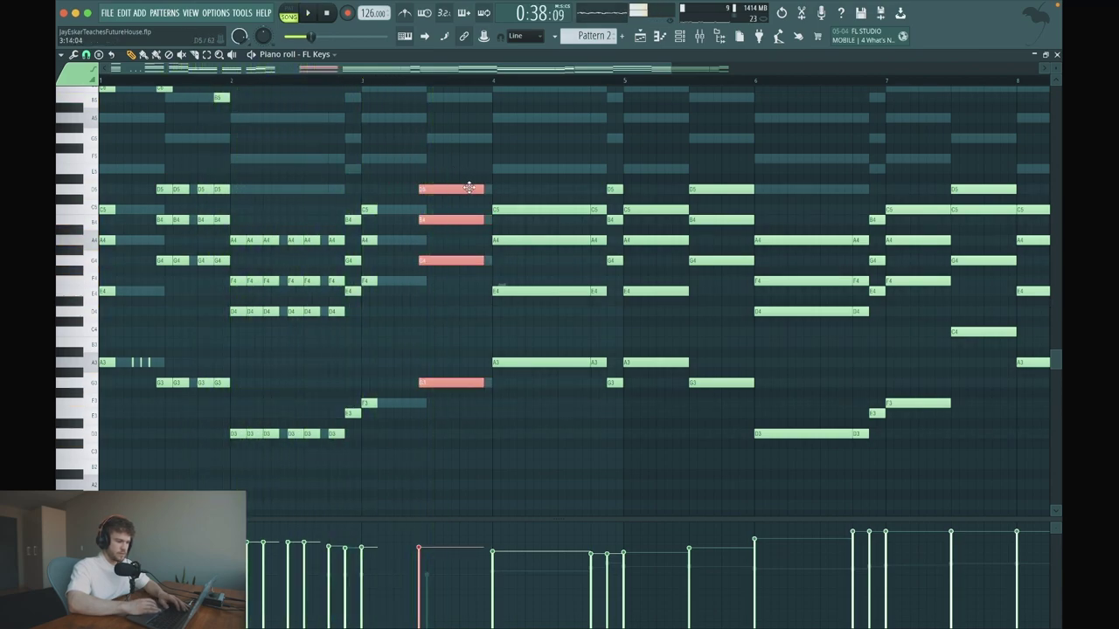
left_click_drag(483, 189, 434, 189)
key("ctrl+b")
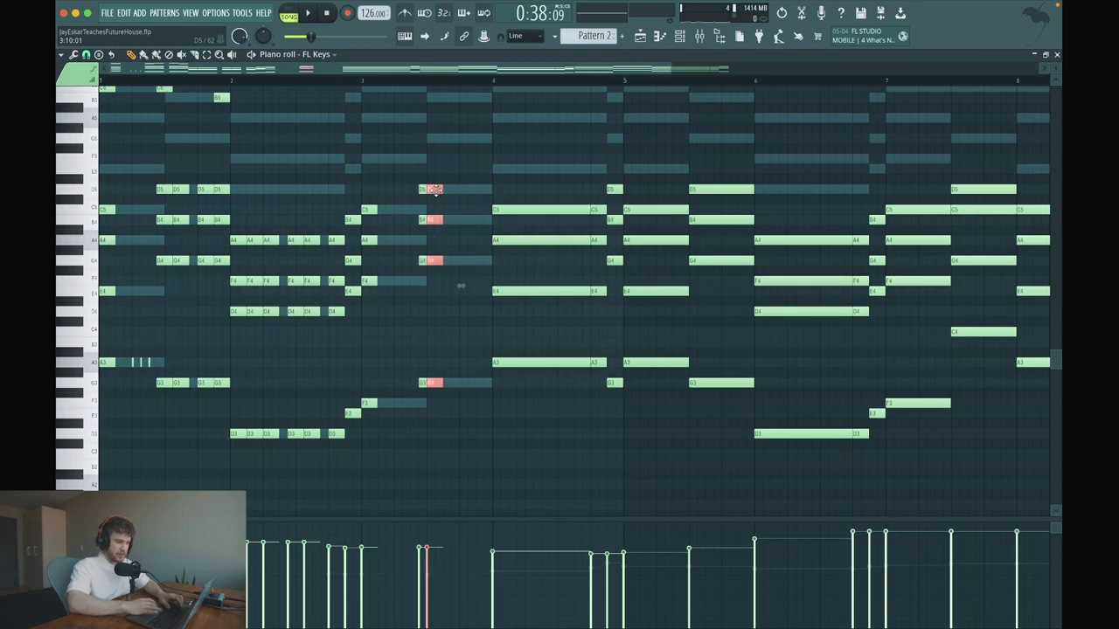
Copy the three very short A3 notes from bar 1 into the gap in bar 3 at pitch F3.
left_click(386, 315, "ctrl")
left_click(183, 362, "ctrl")
left_click_drag(184, 362, 396, 409)
key("space")
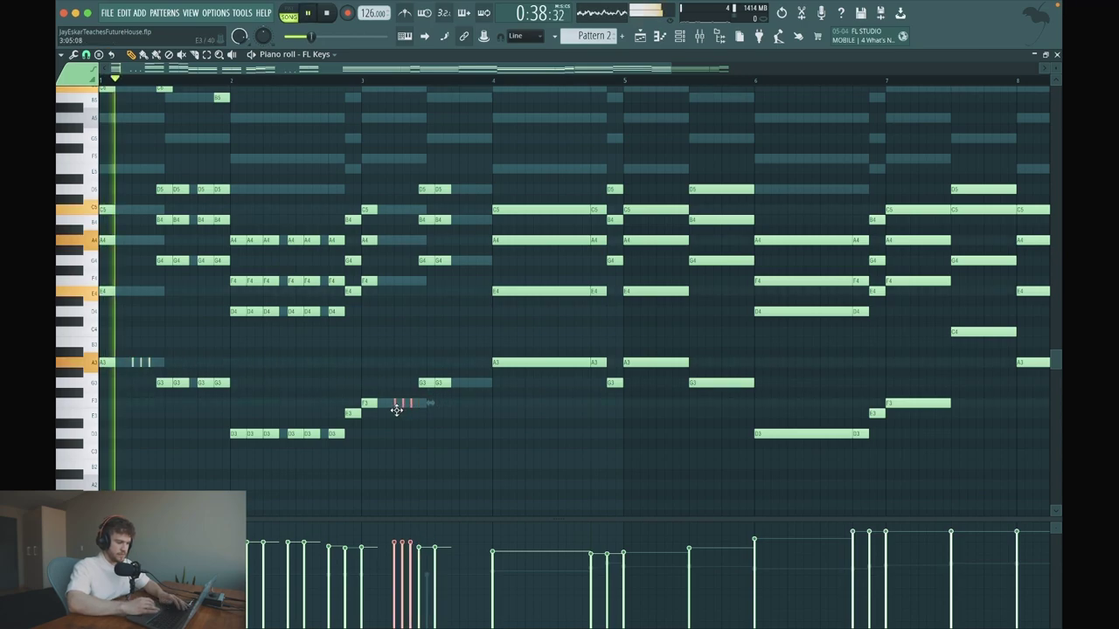
Copy the pair of D5, B4, G4, G3 chord stabs into the end of bar 3.
left_click(413, 358, "ctrl")
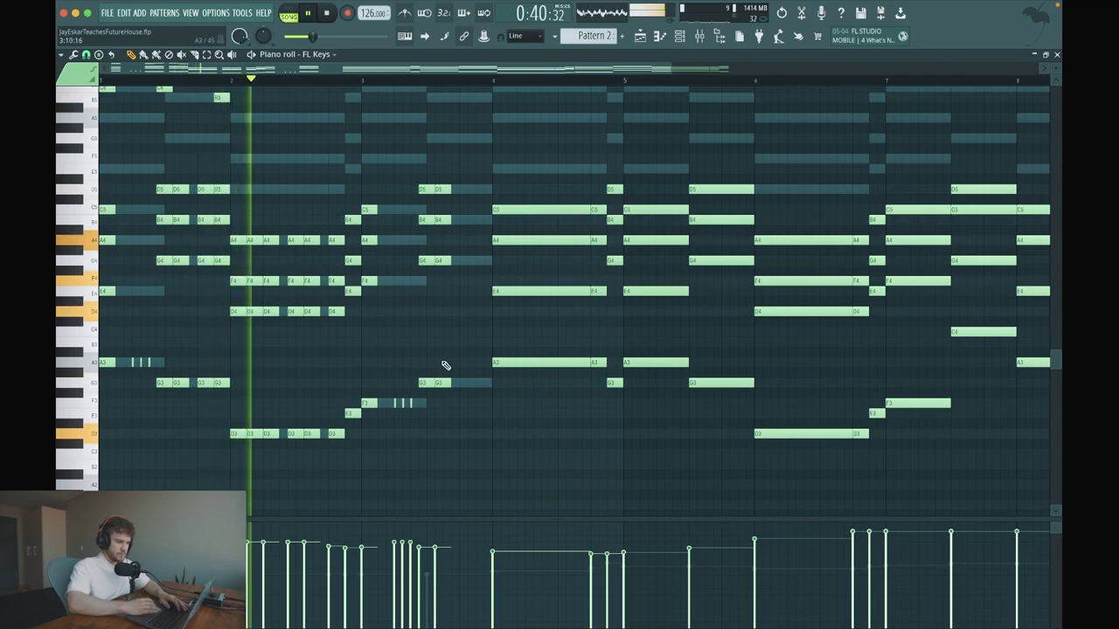
mouse_move(455, 400)
left_mouse_down()
mouse_move(437, 154)
mouse_move(468, 188)
mouse_move(485, 188)
left_mouse_up()
left_click(516, 190, "ctrl")
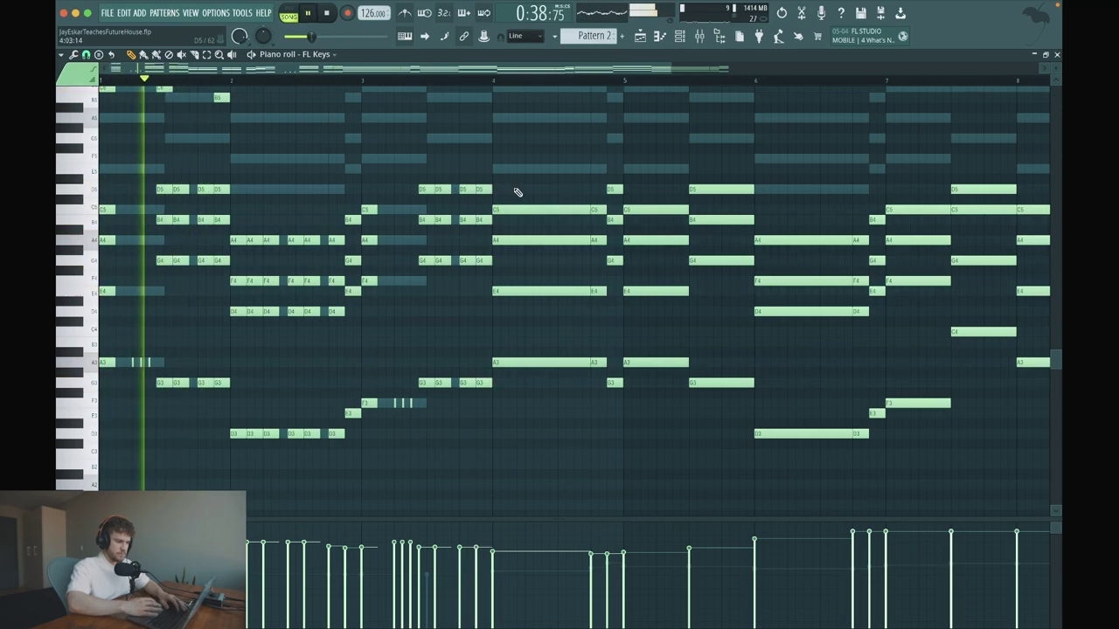
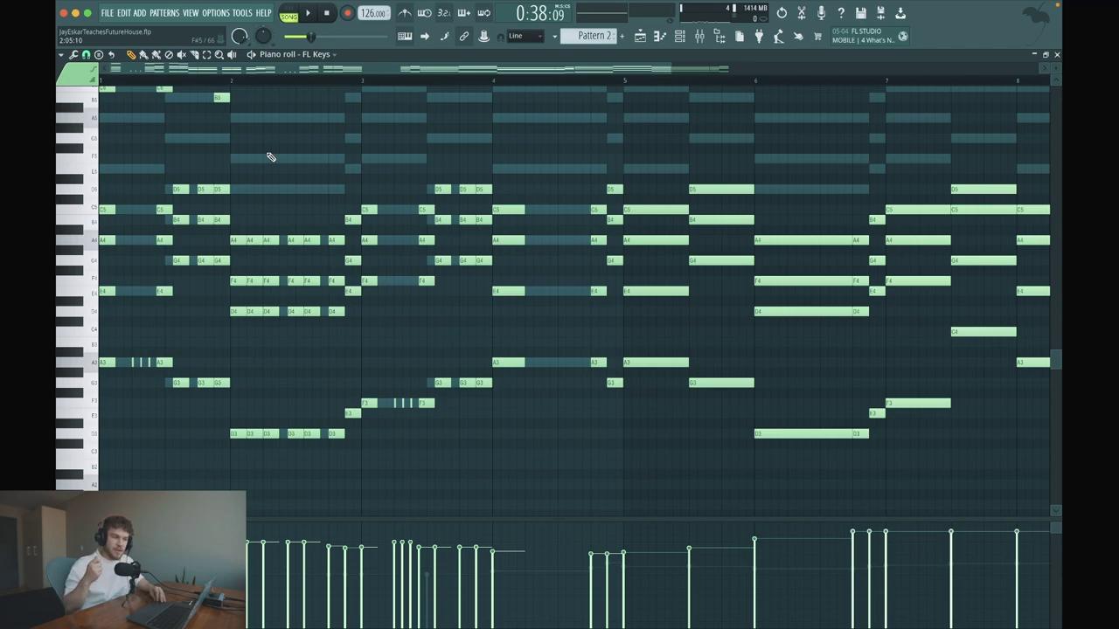
Play back bar 1 on its own using a time selection, clear the selection and listen from the pattern's start.
scroll(242, 157, "up", 2)
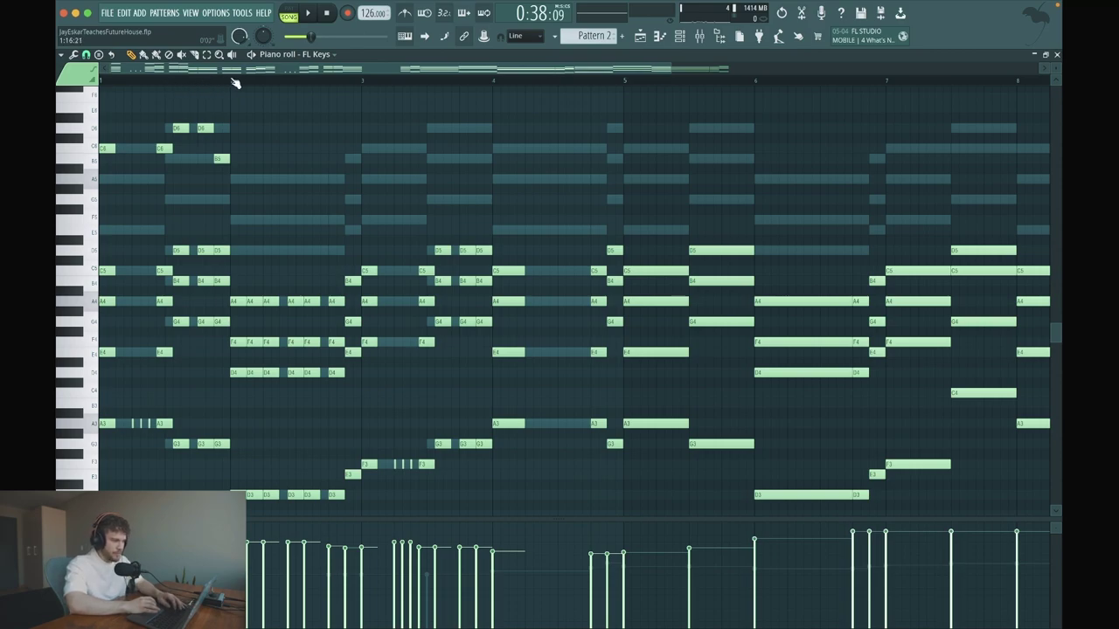
left_click_drag(232, 85, 100, 81)
key("space")
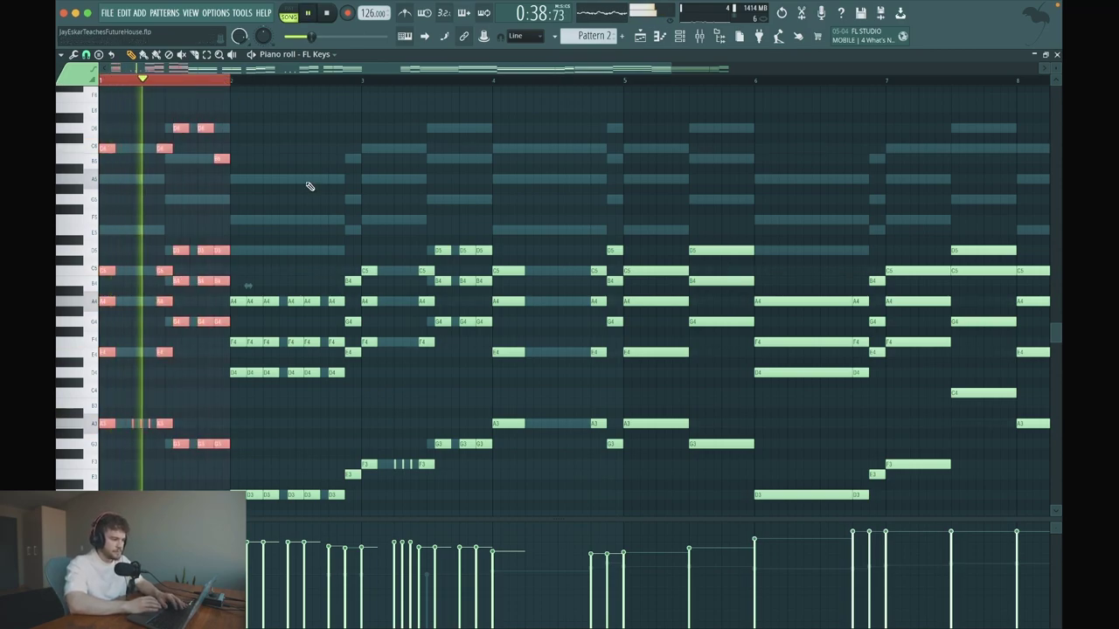
key("space")
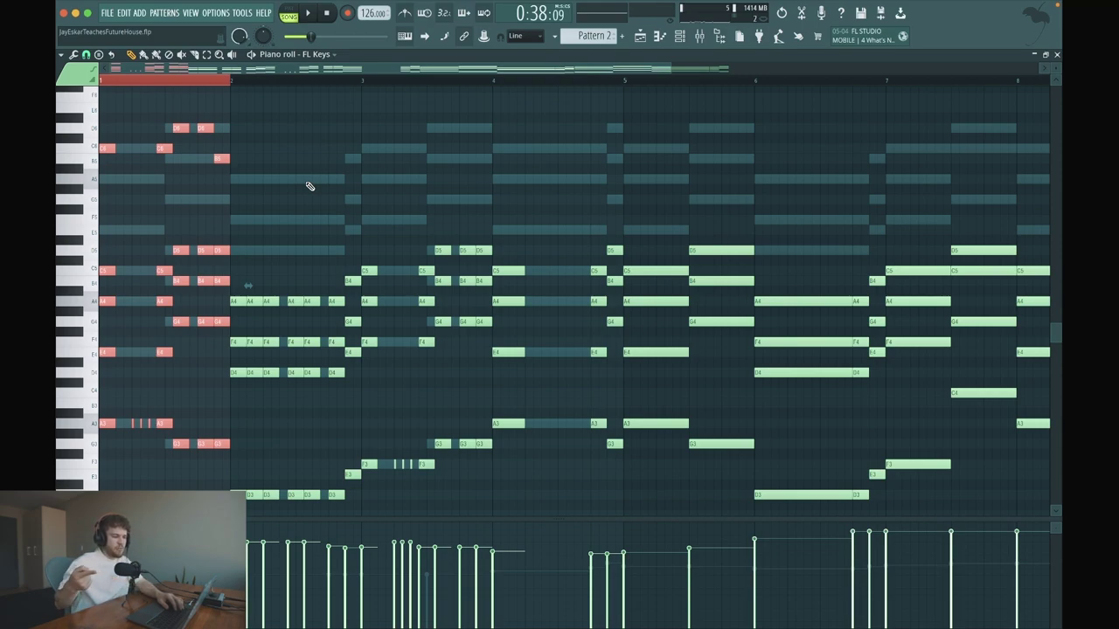
left_click(223, 81)
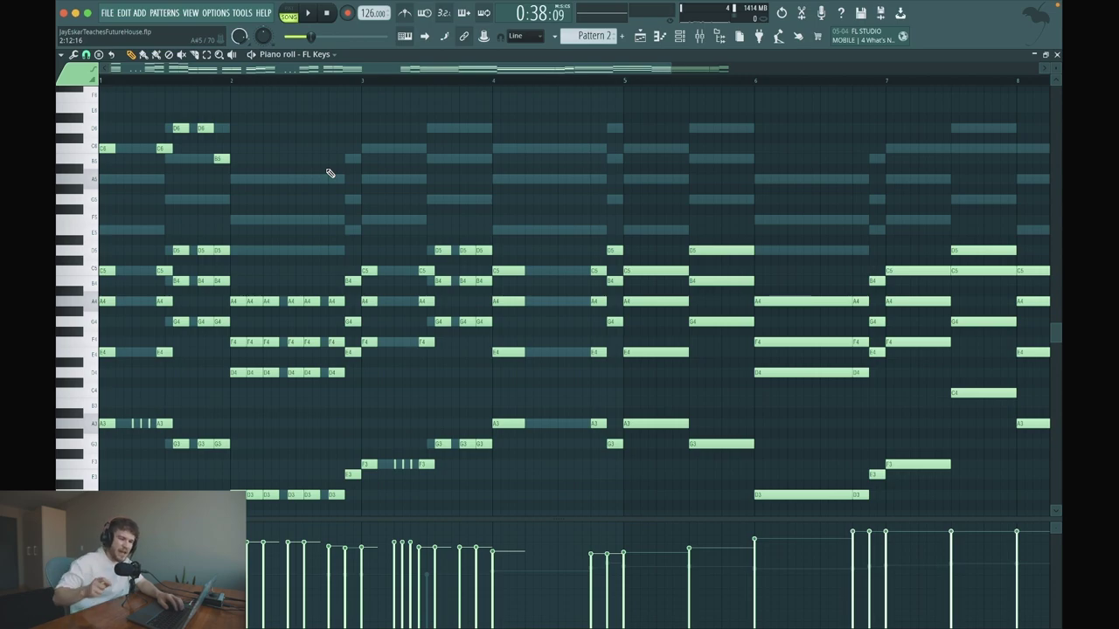
key("space")
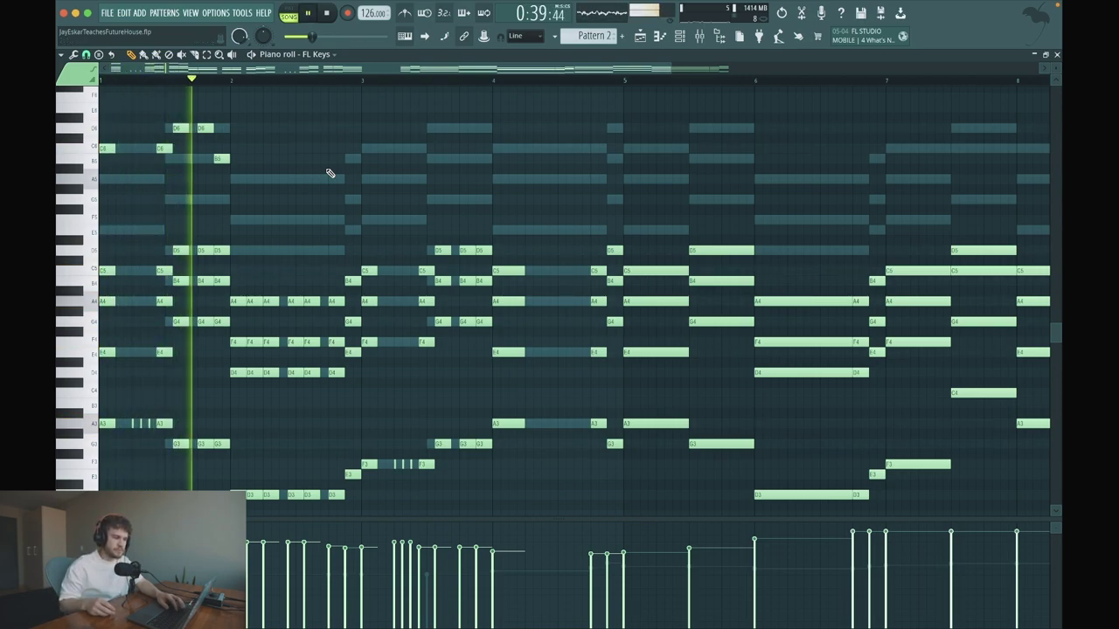
key("space")
Compare the chord rhythms by playing the pattern alternately from bar 3 and from bar 1.
left_click(364, 84)
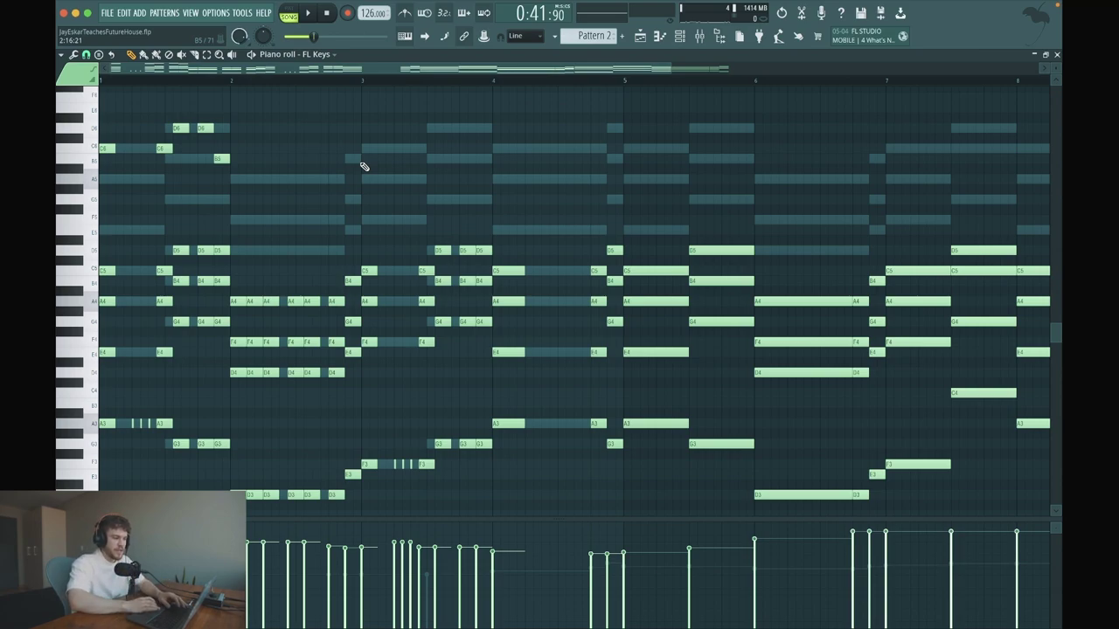
scroll(336, 286, "down", 1)
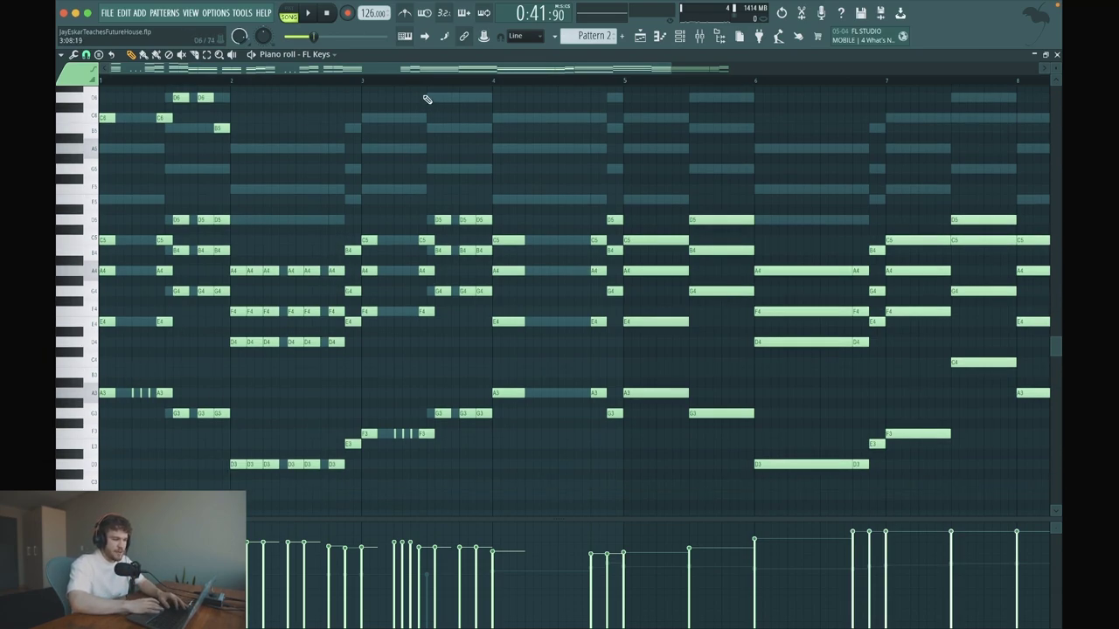
left_click(365, 82)
key("space")
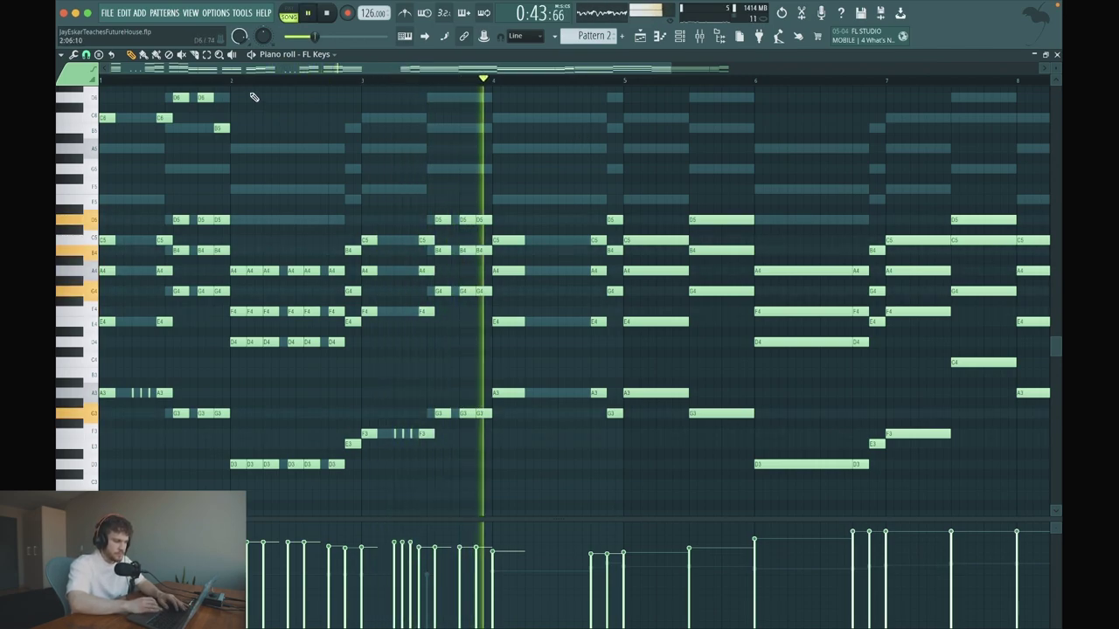
key("space")
left_click(103, 81)
key("space")
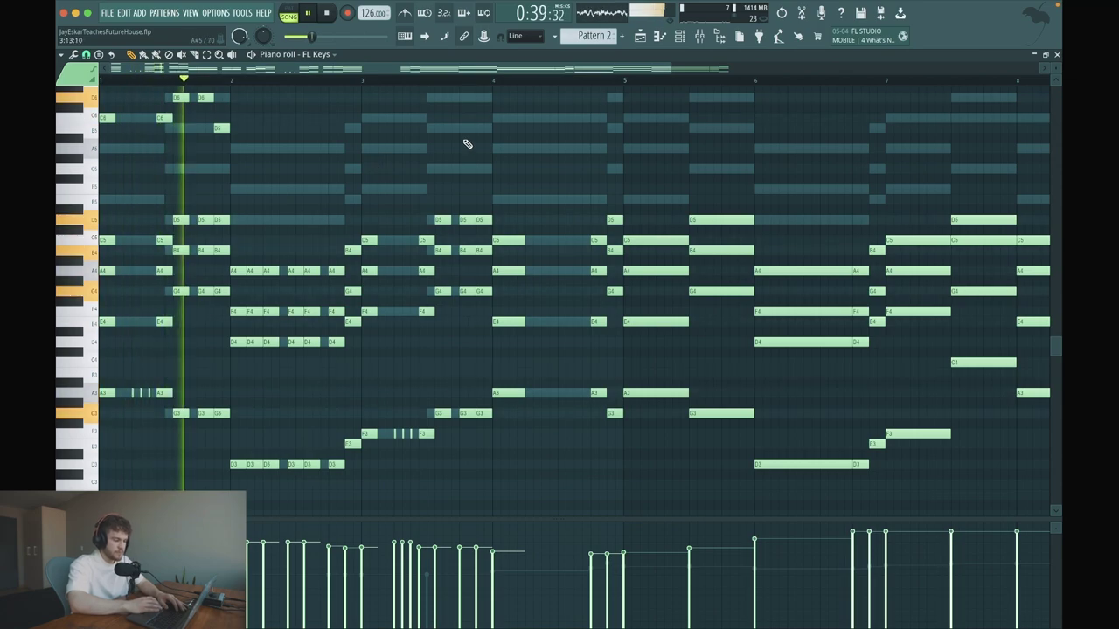
key("space")
left_click(367, 82)
key("space")
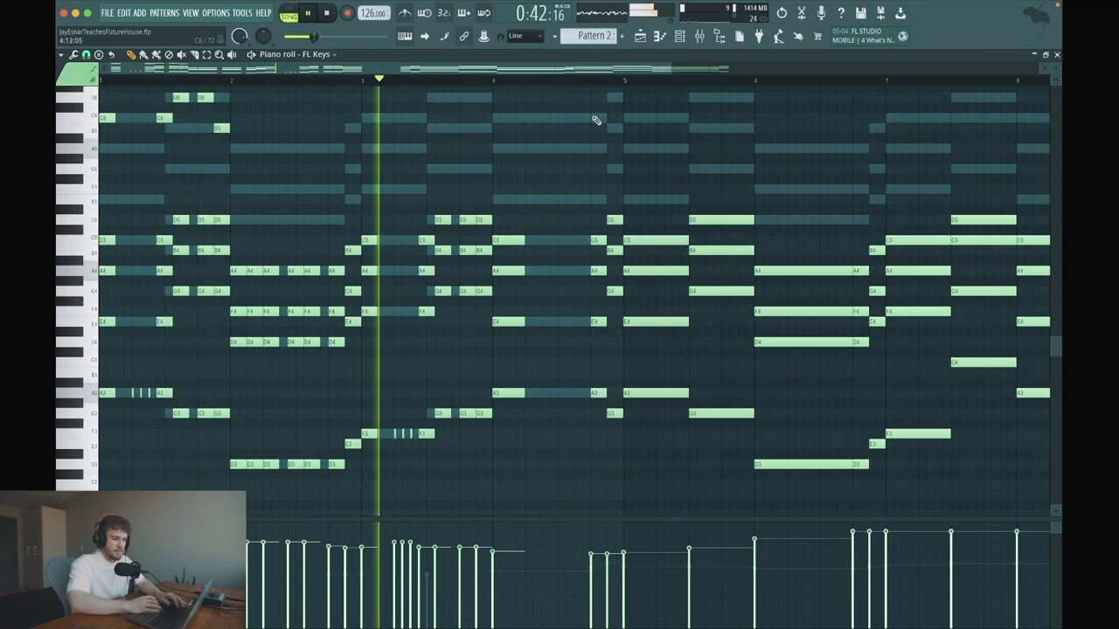
key("space")
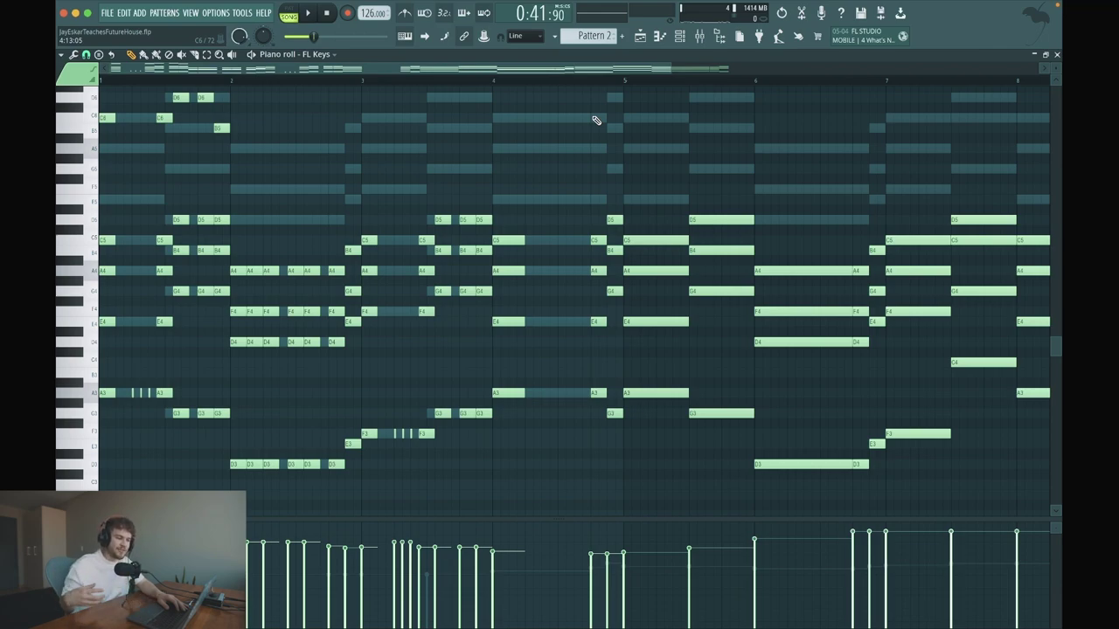
Replay the pattern from bar 1 to hear how the melody leads into bar 2.
scroll(596, 121, "up", 3)
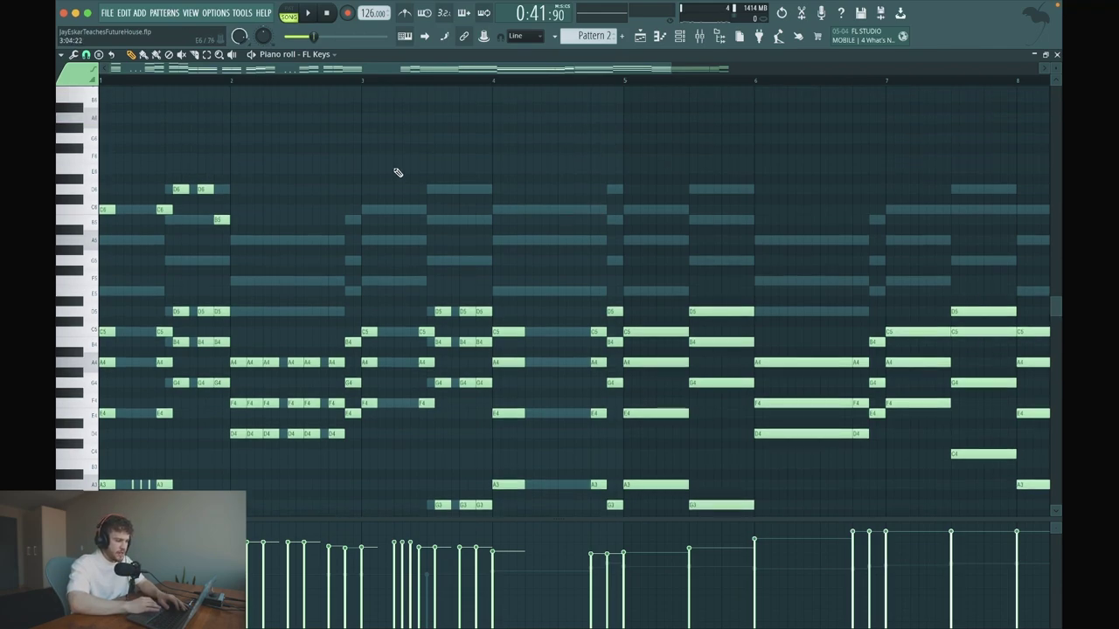
scroll(399, 173, "down", 3)
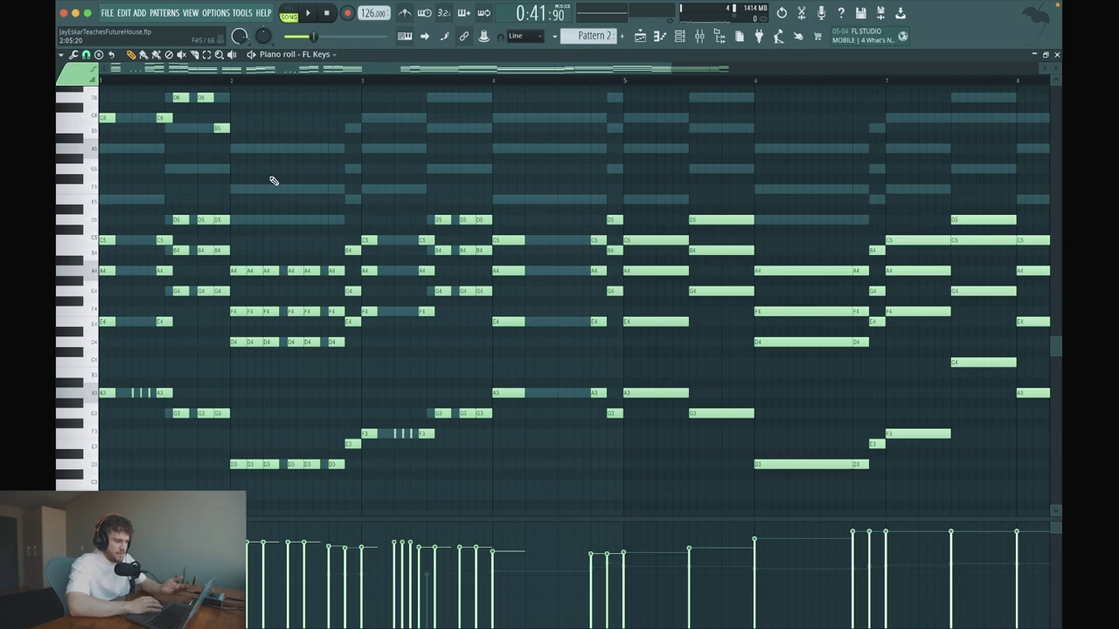
key("space")
key("space")
left_click(123, 83)
key("space")
scroll(281, 221, "up", 3)
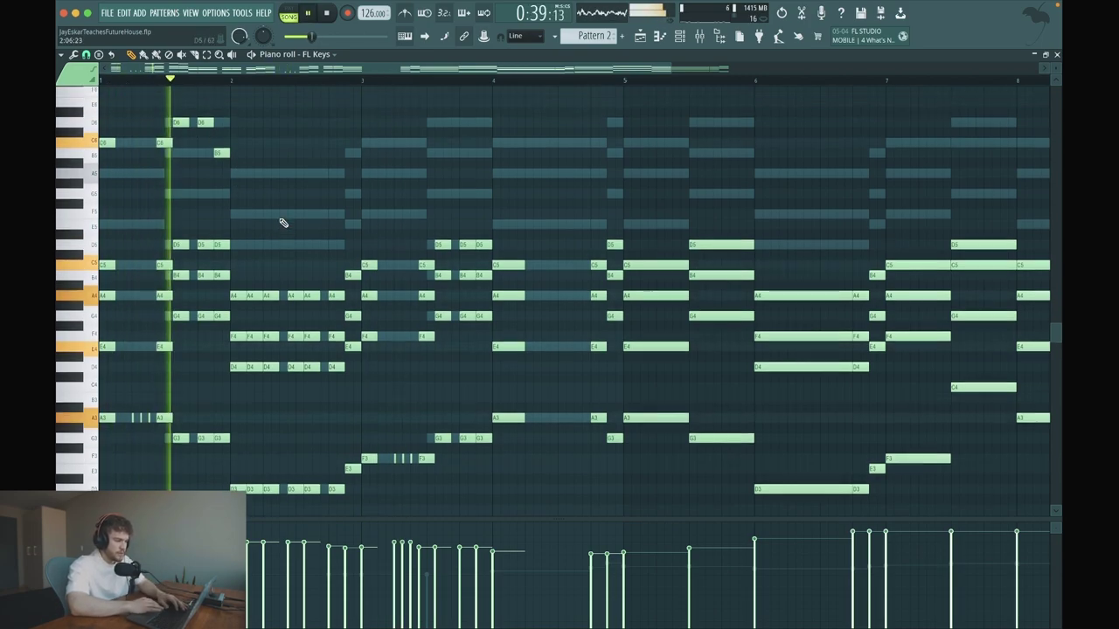
key("space")
Add a melody note at the start of bar 2, shorten it to a single stab and place it on C6.
left_click(241, 211)
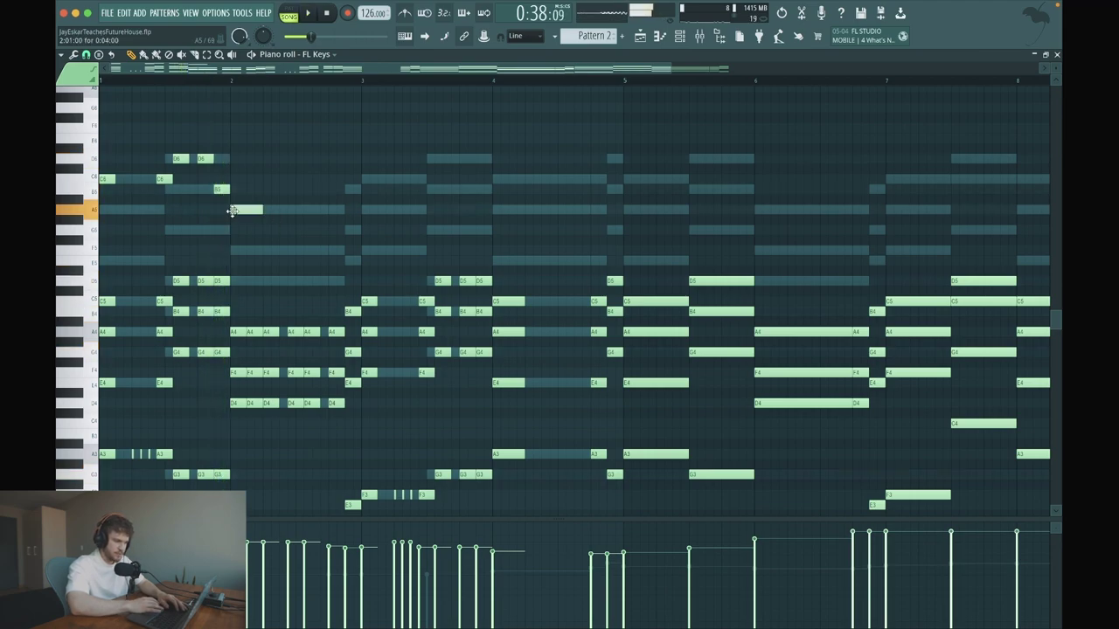
key("space")
left_click_drag(260, 211, 241, 178)
key("space")
key("space")
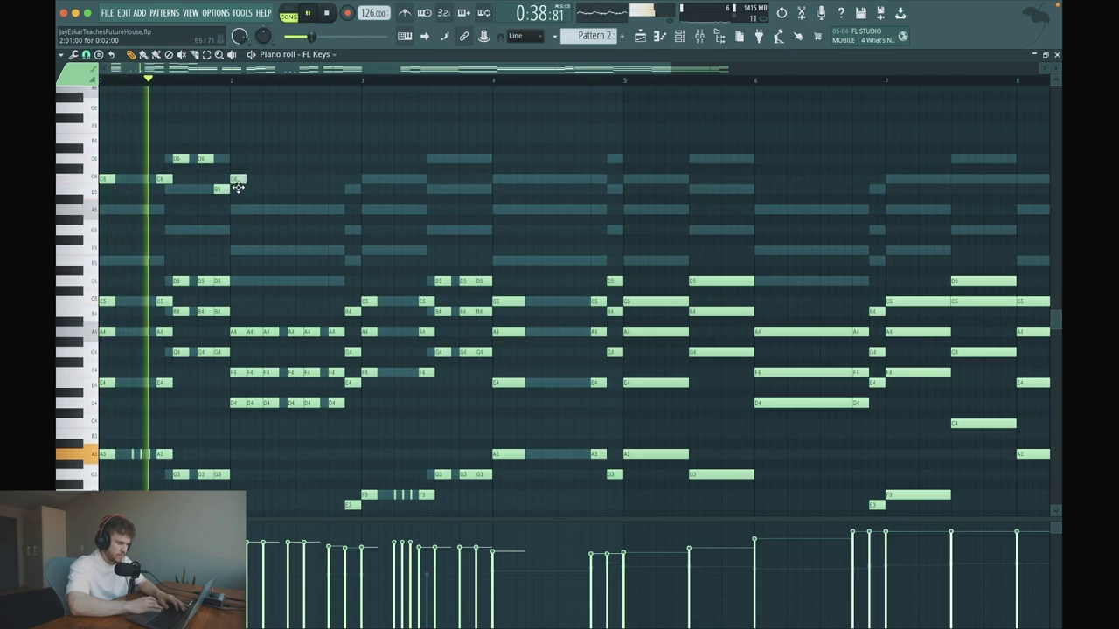
key("space")
Continue the bar 2 melody downwards with a short B5 note followed by a short A5 note.
left_click(254, 189)
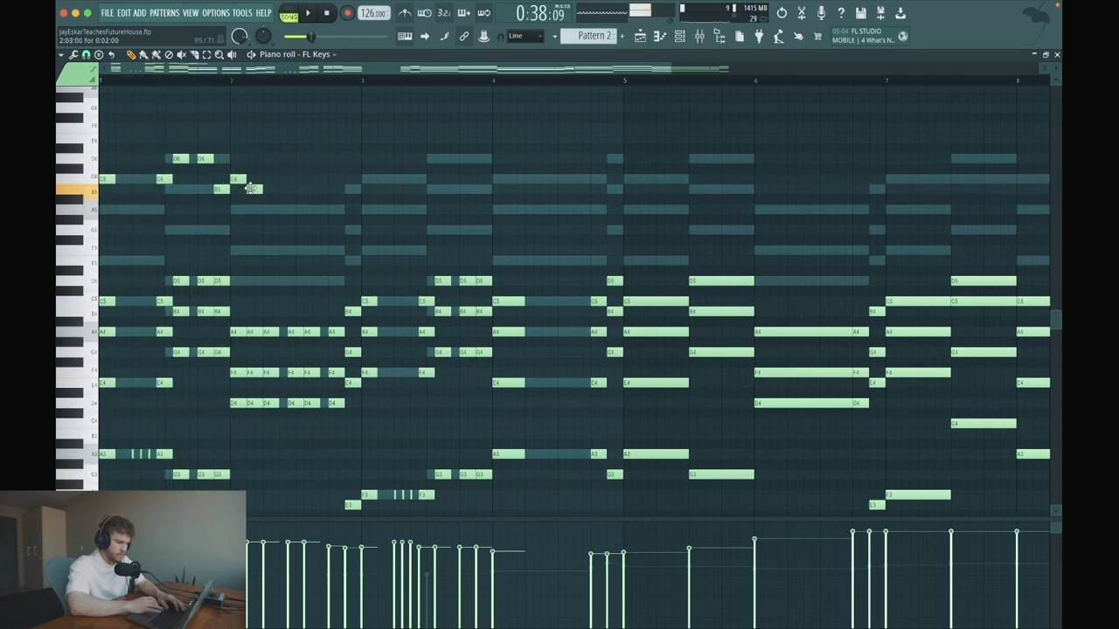
left_click(267, 210)
key("space")
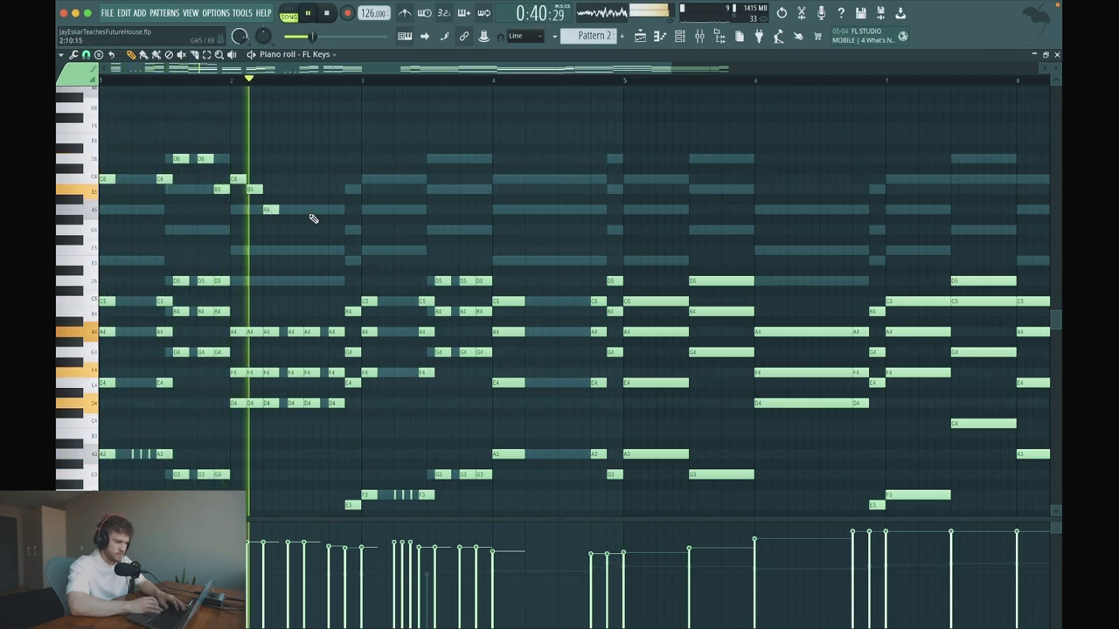
key("space")
Add a second short A5 note in bar 2, aligned with the chord stab after the gap.
key("space")
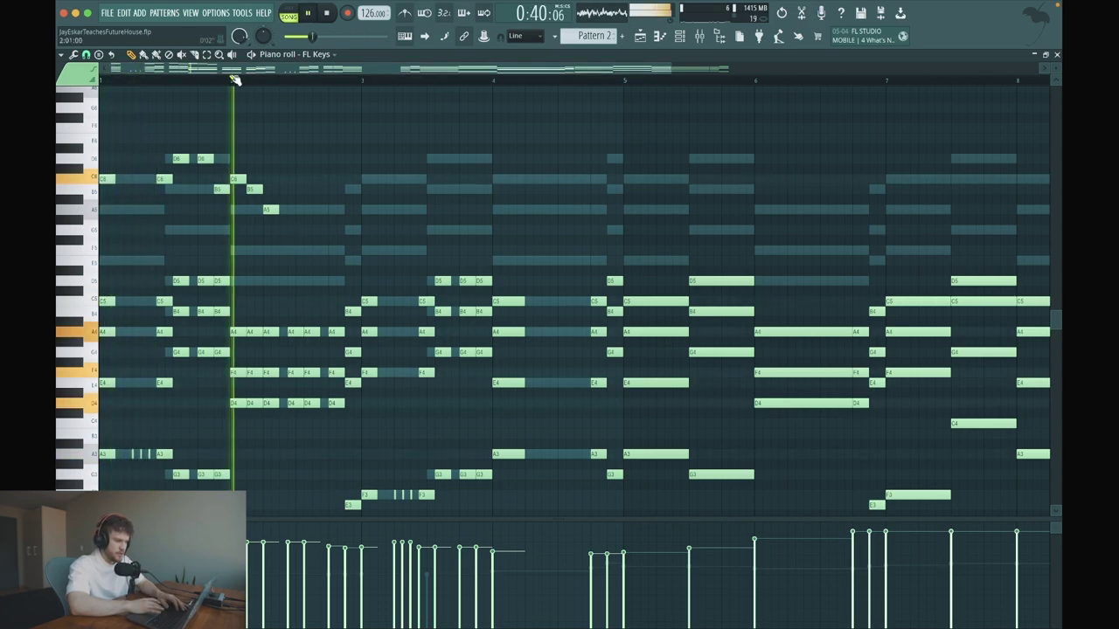
key("space")
left_click(298, 211)
key("space")
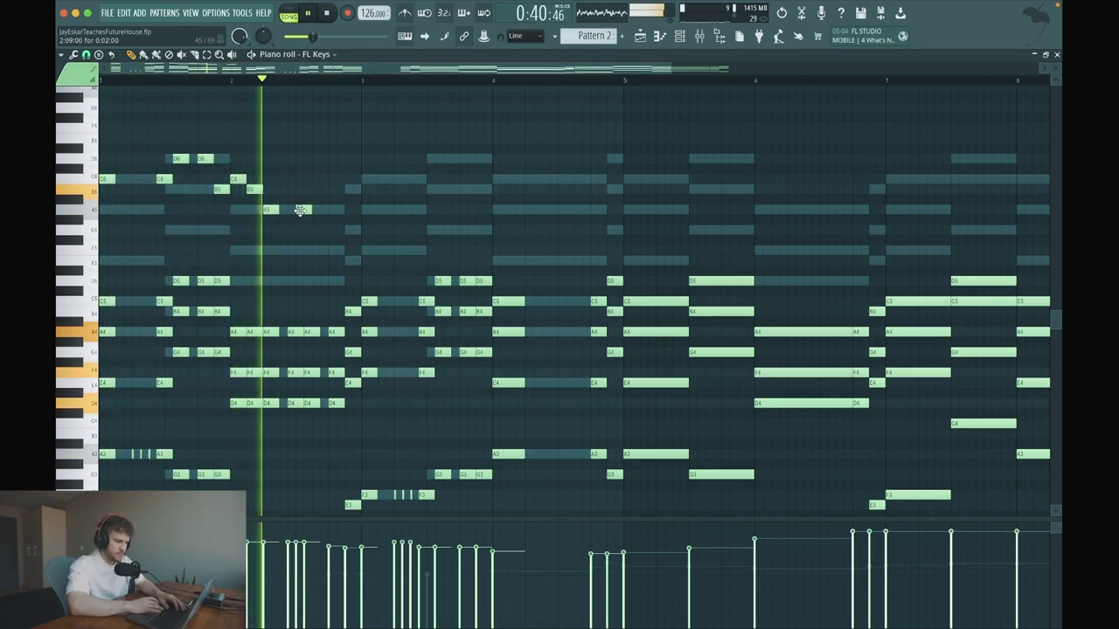
key("space")
key("space")
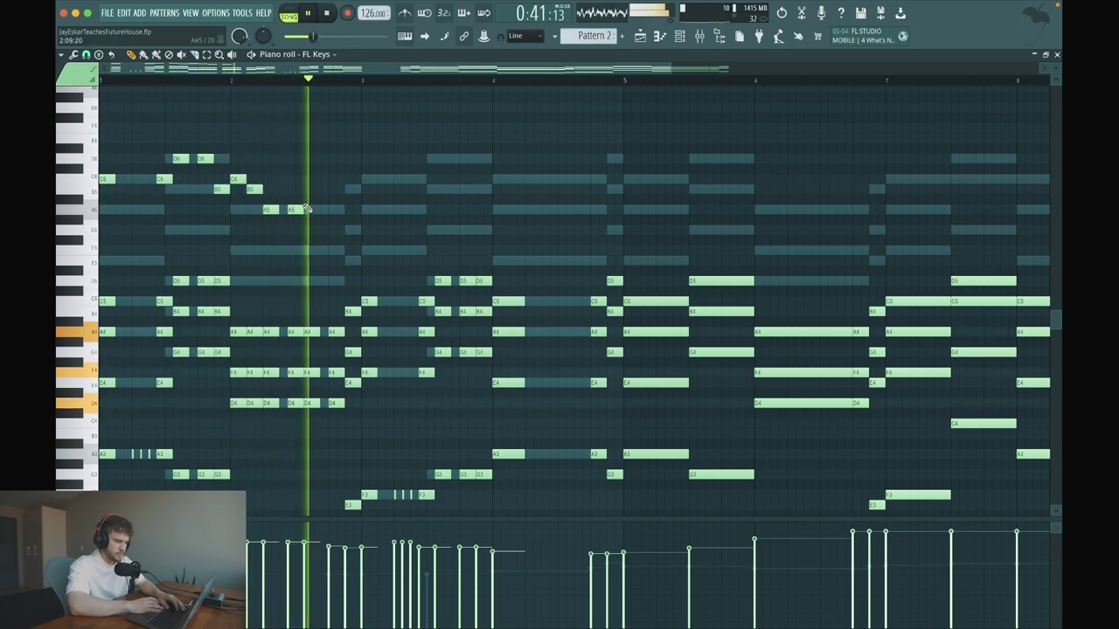
key("space")
Complete the bar 2 melody with short B5, C6 and G6 notes above the remaining chord stabs.
left_click(306, 190)
left_click(332, 180)
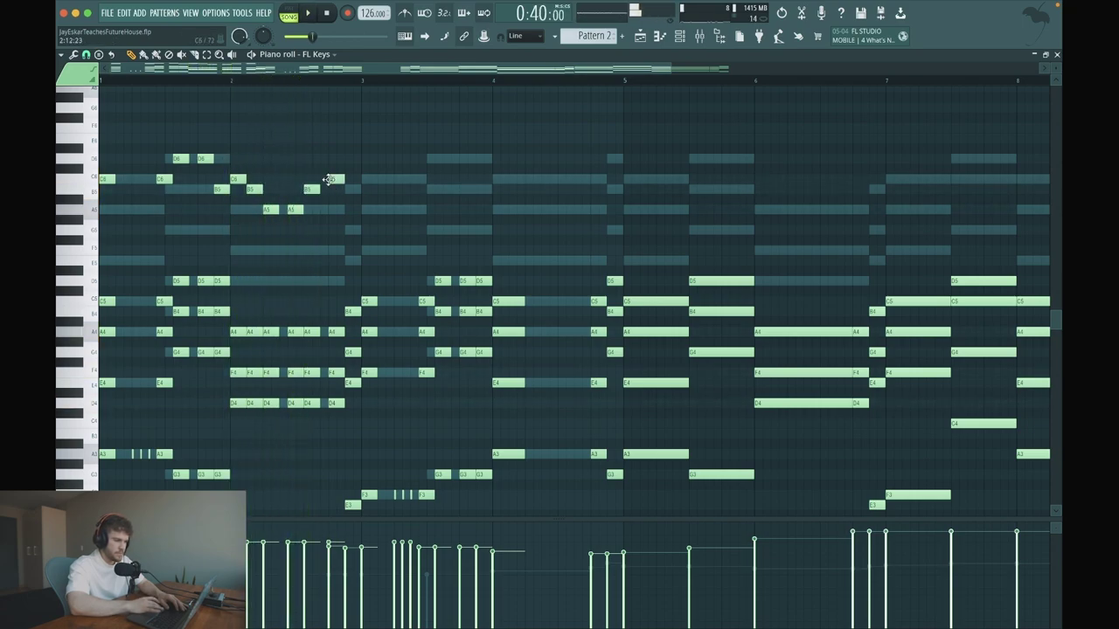
left_click(347, 129)
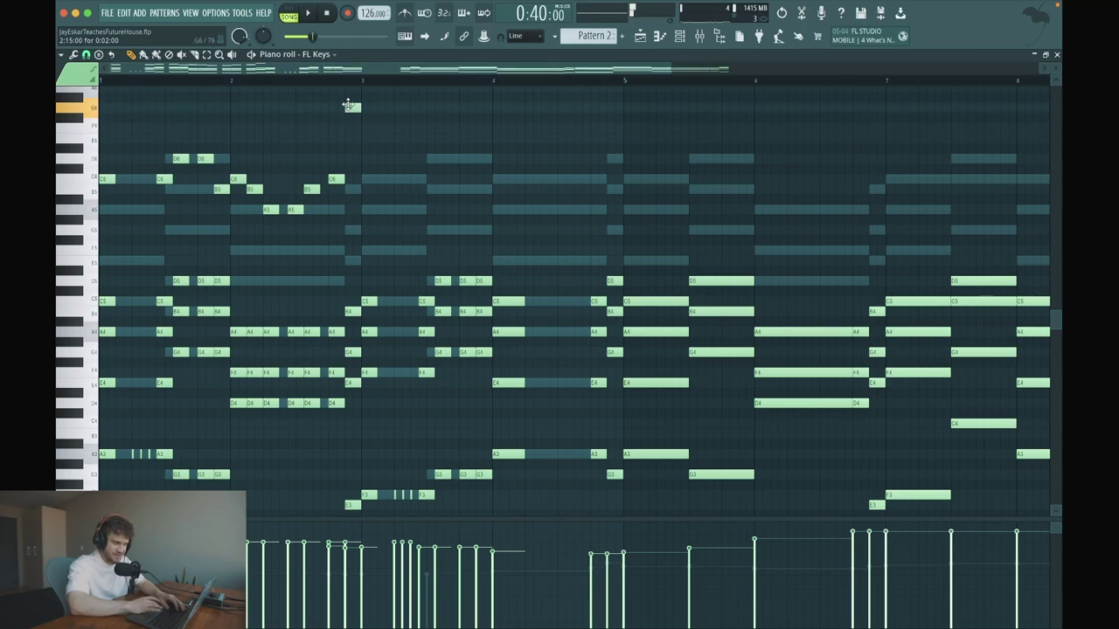
key("space")
key("space")
Add a short E6 melody note at the start of bar 3 and play the melody back.
left_click(367, 129)
left_click_drag(358, 136, 360, 144)
key("space")
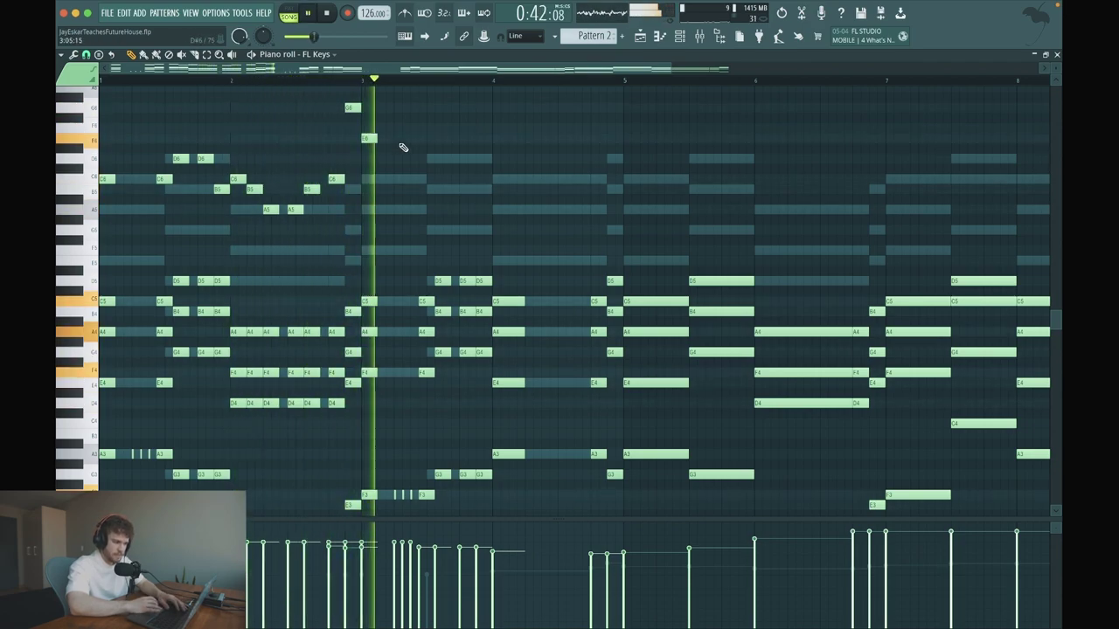
key("space")
key("space")
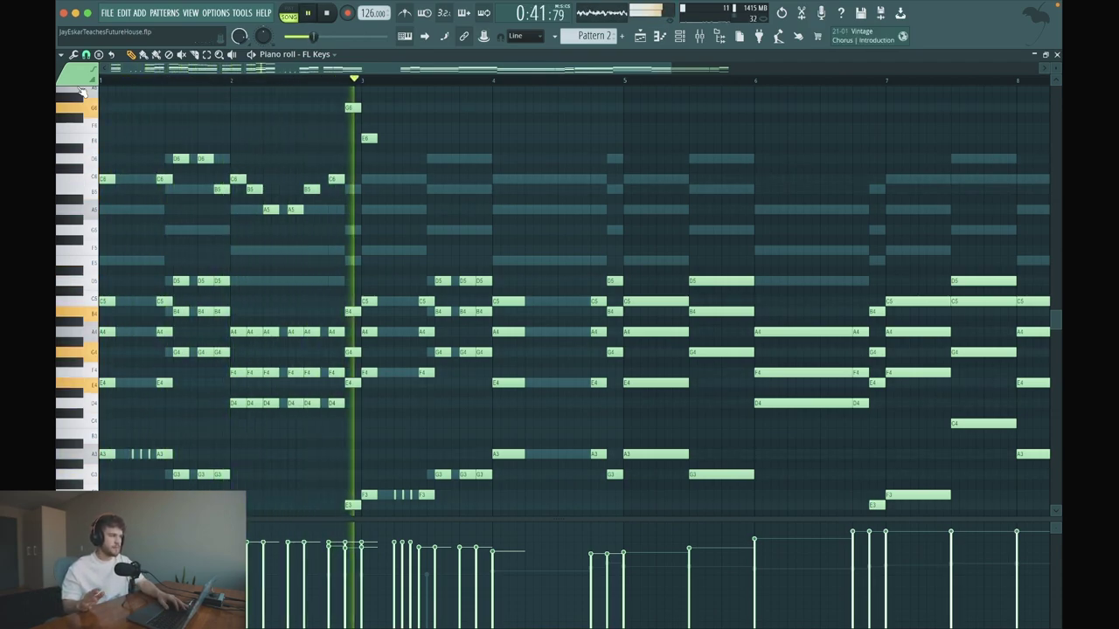
key("space")
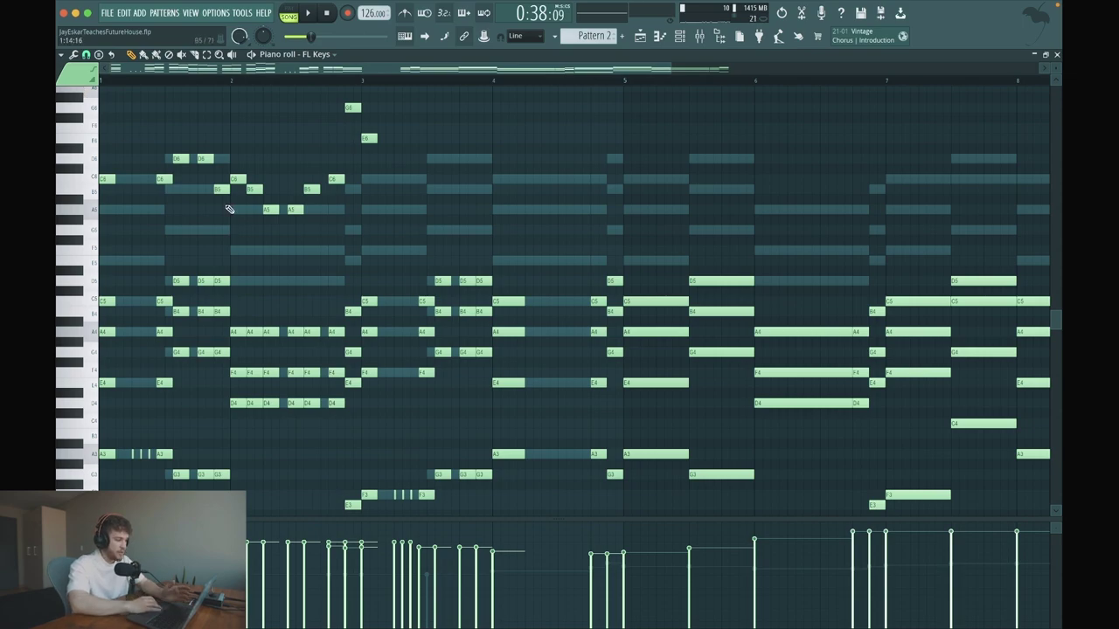
scroll(296, 294, "up", 3)
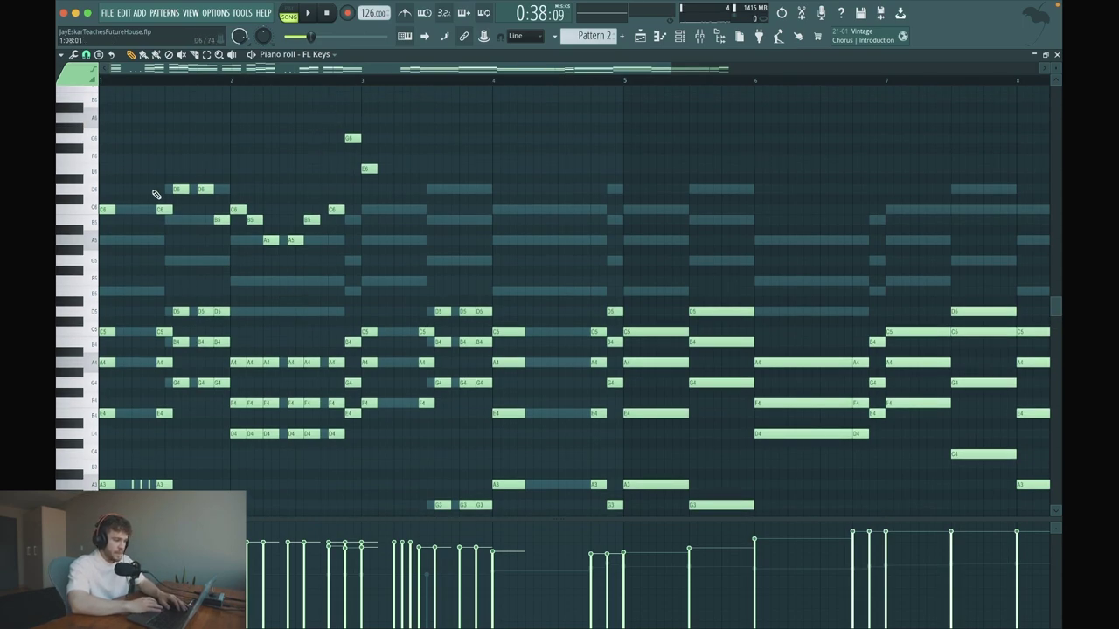
Add short E6, F6, F6 and D6 melody notes above the chord stabs in bar 3's second half, and play the melody back.
left_click_drag(201, 223, 421, 160)
left_click(418, 157)
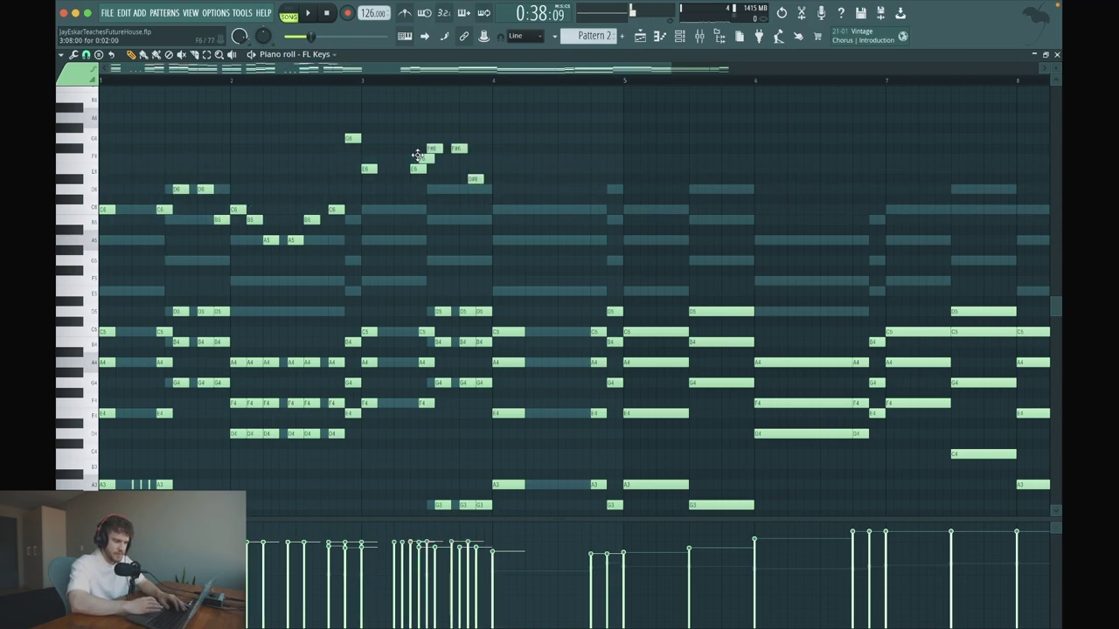
left_click(436, 158)
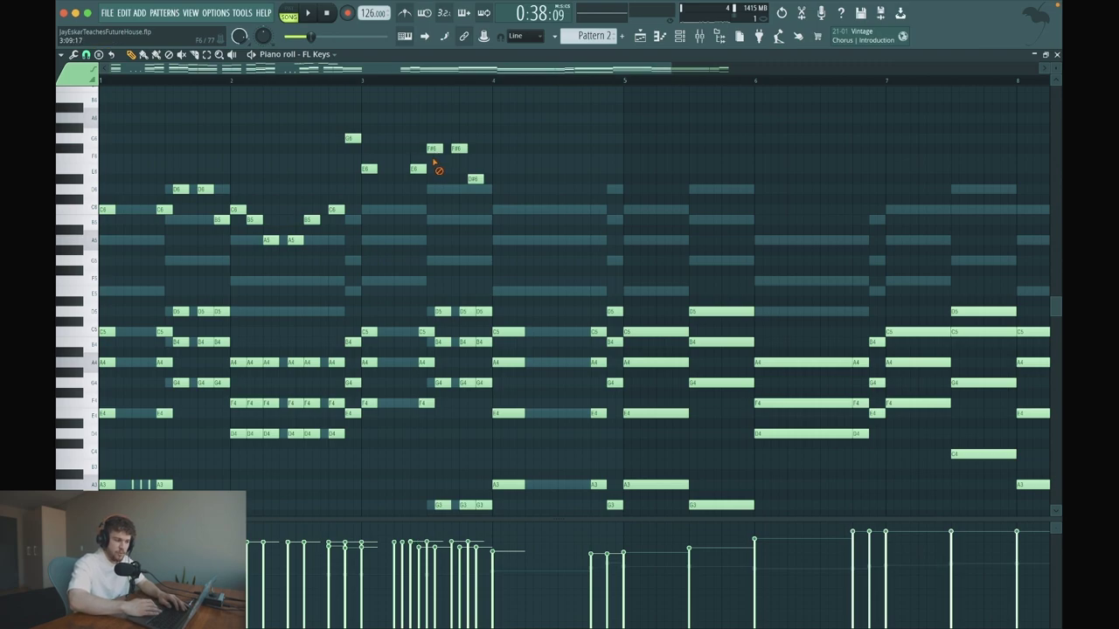
left_click_drag(468, 164, 432, 146)
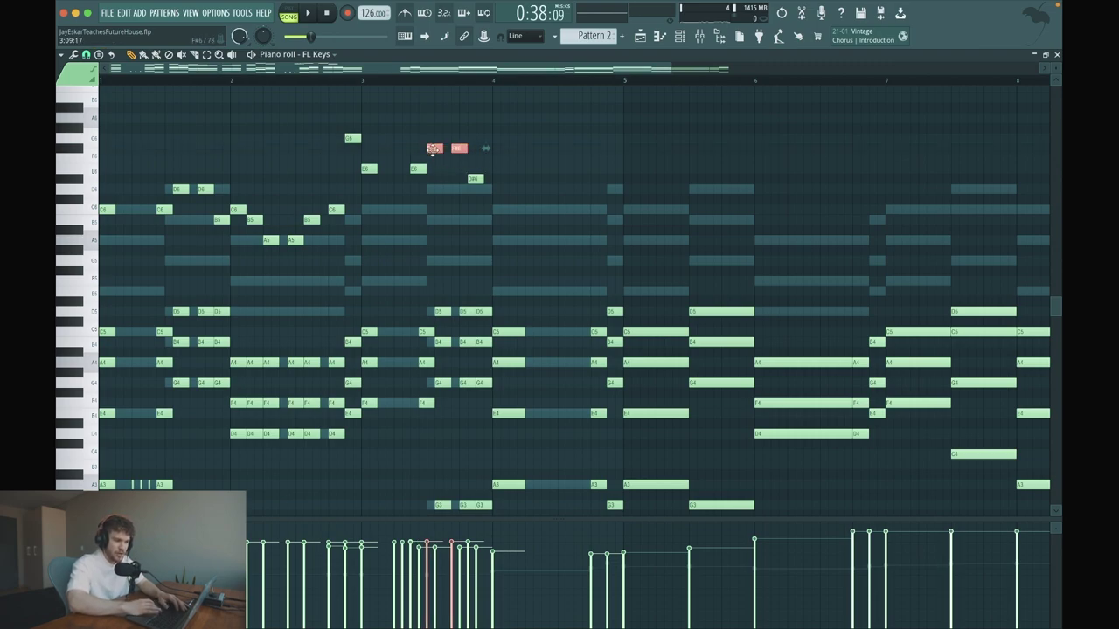
left_click_drag(521, 236, 426, 170)
key("ctrl+d")
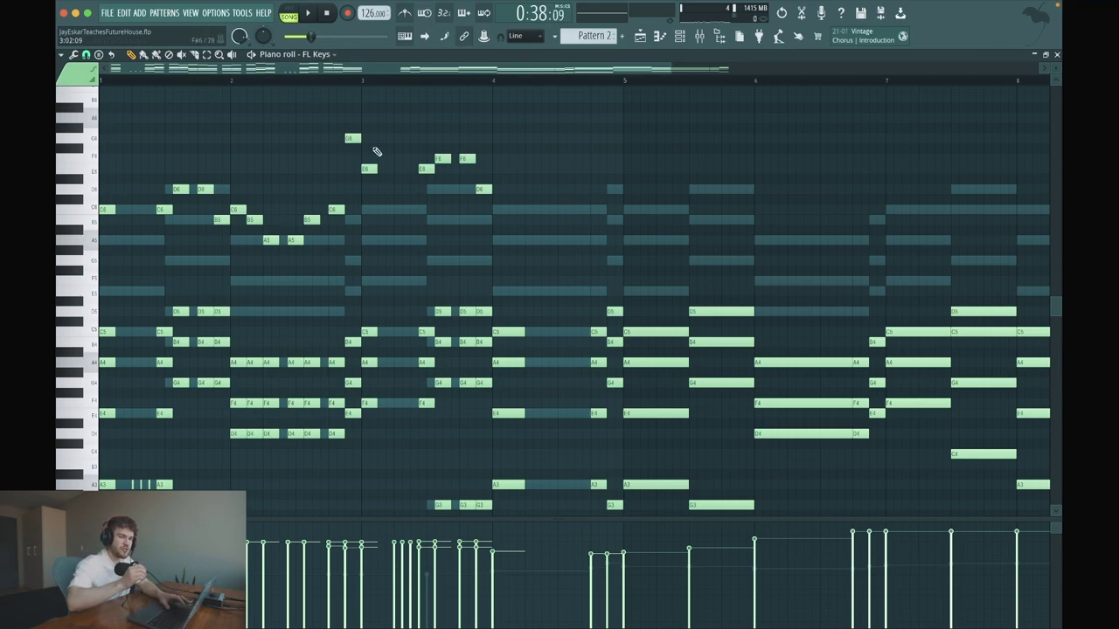
key("space")
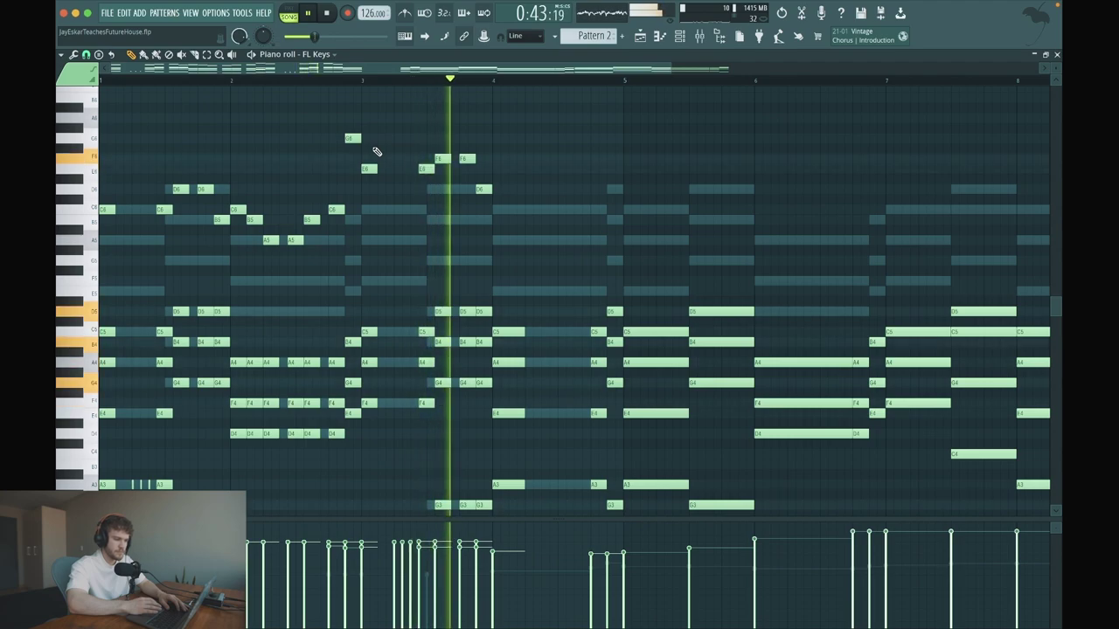
key("space")
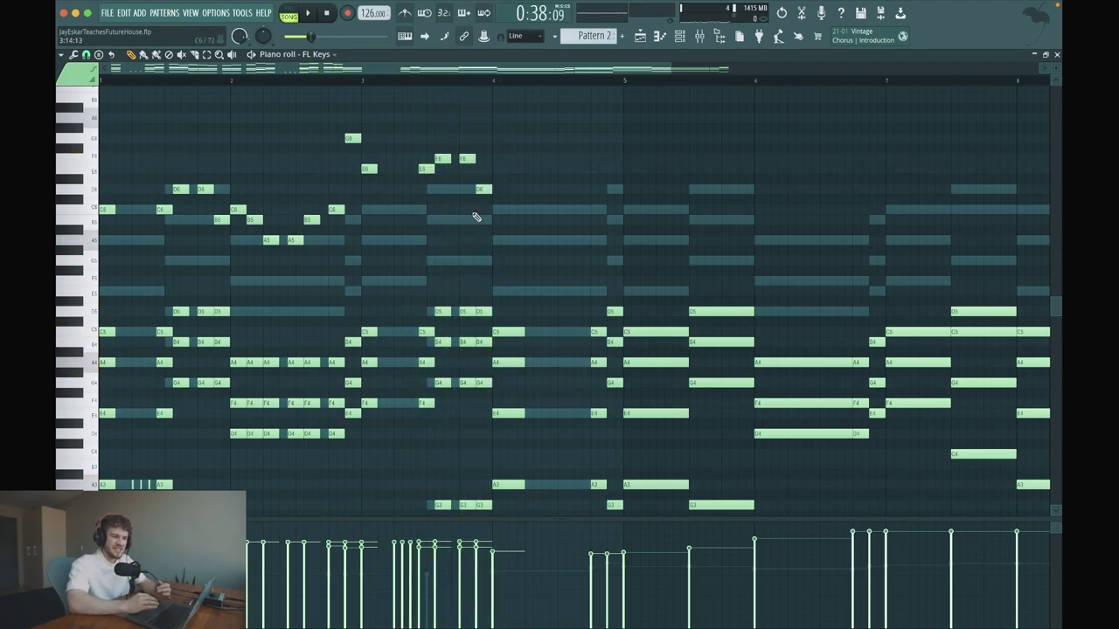
Raise the two F6 melody notes in bar 3 to G6 and play the passage back from the end of bar 2.
left_click(344, 82)
key("space")
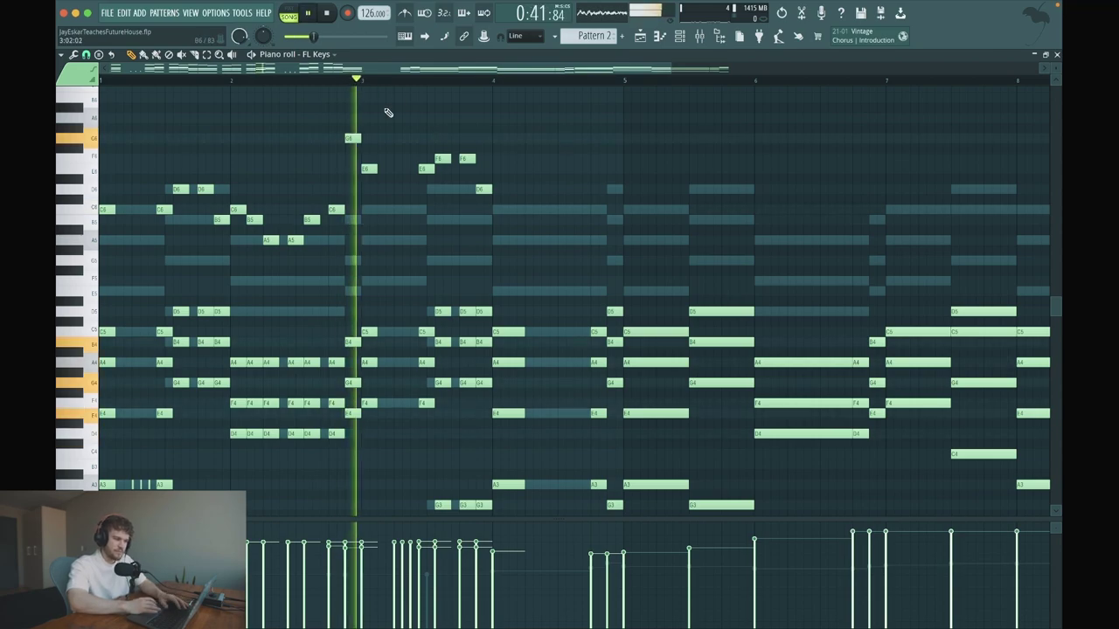
key("space")
left_click(444, 160)
left_click_drag(443, 160, 465, 137)
key("space")
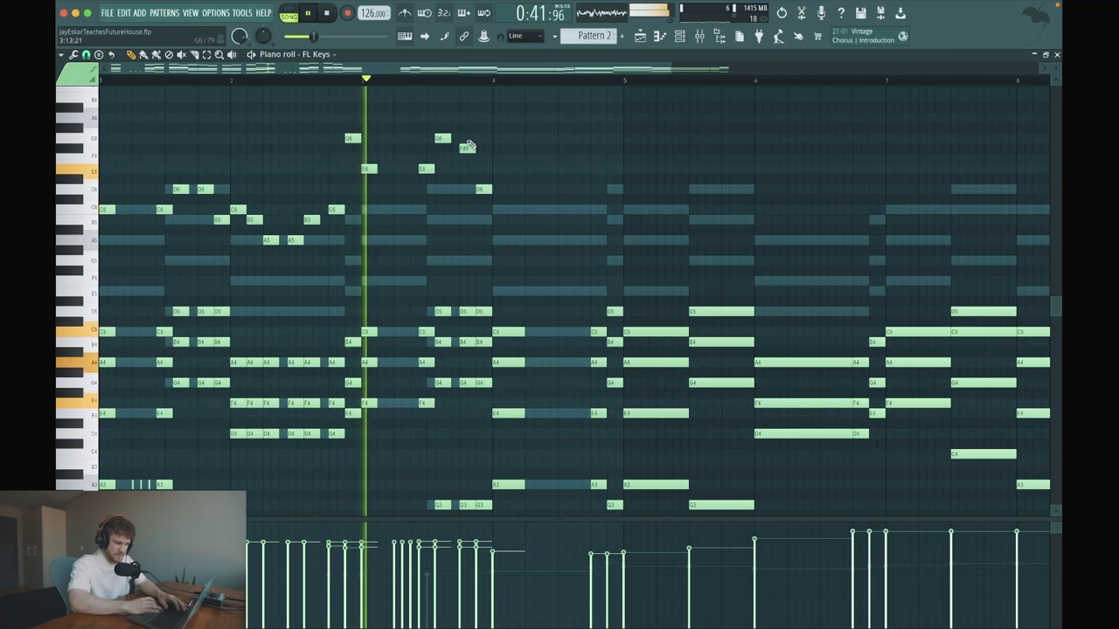
key("space")
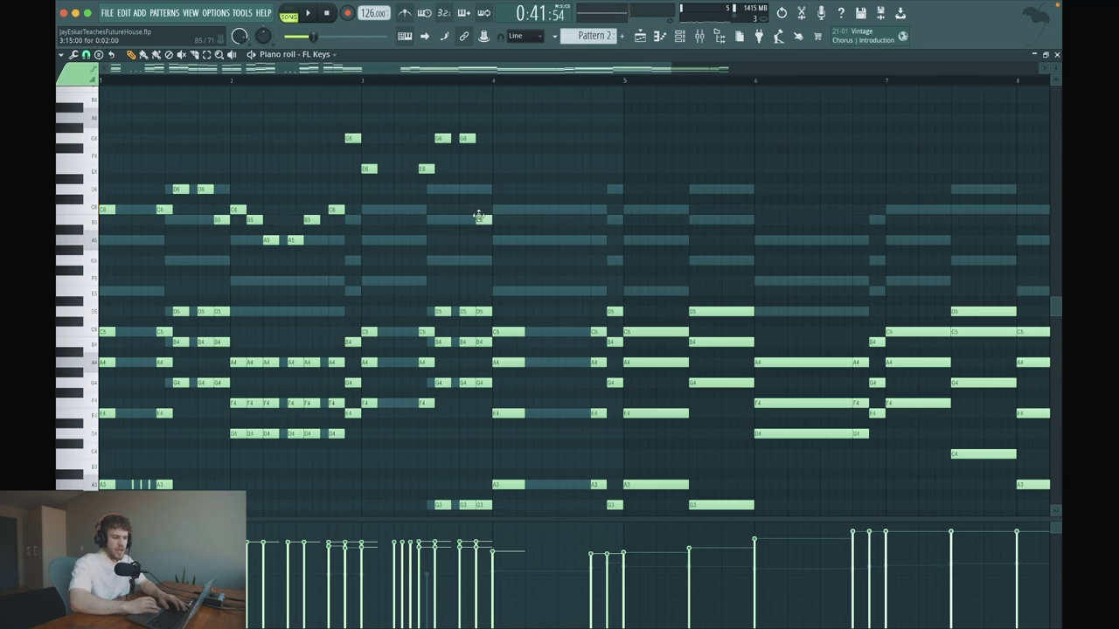
Try the last melody note of bar 3 at D6, play it back and remove the note.
left_click_drag(476, 207, 477, 183)
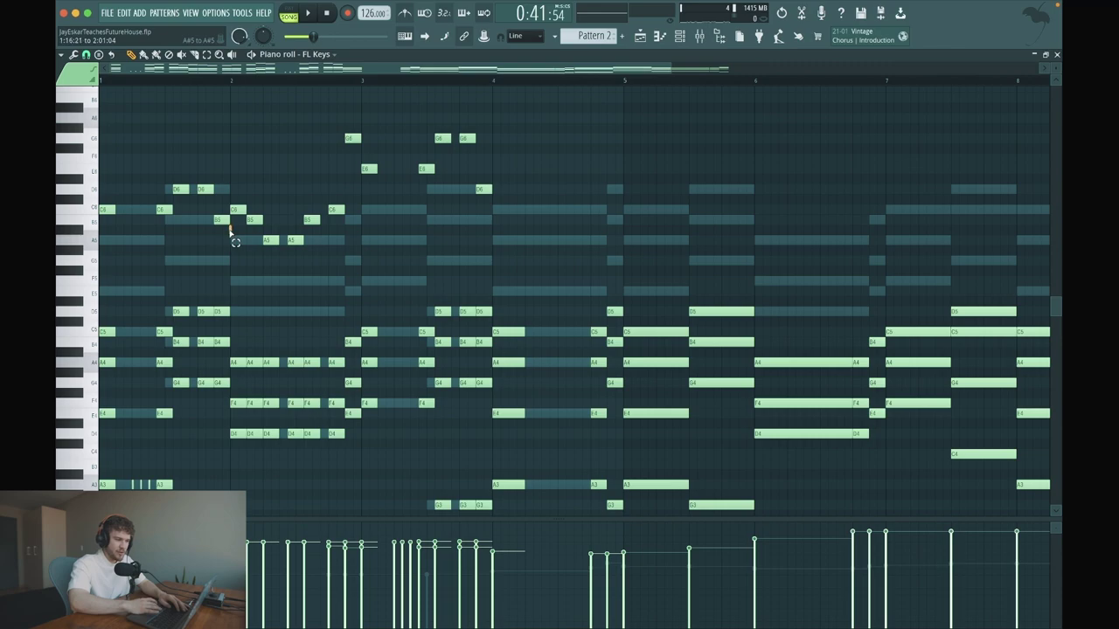
left_click(516, 200, "super")
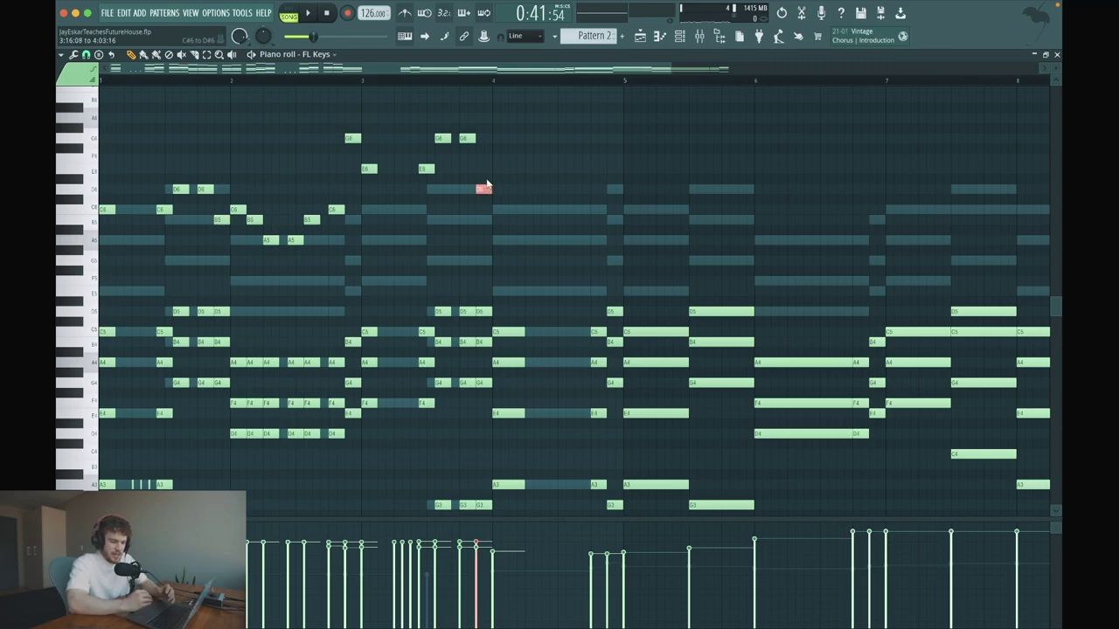
key("space")
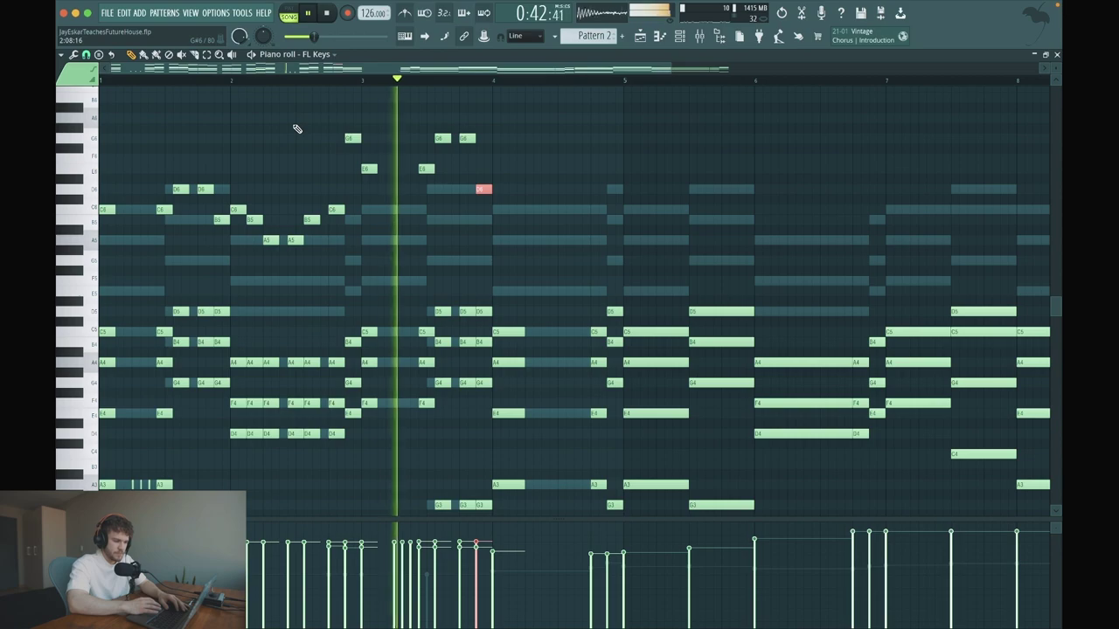
key("space")
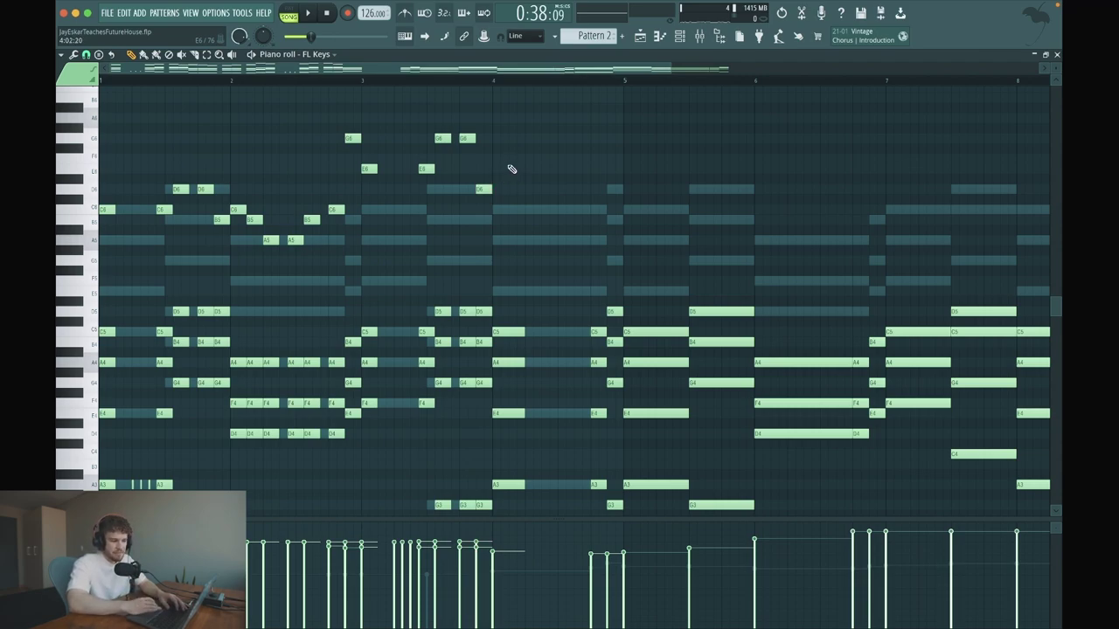
left_click_drag(479, 192, 480, 211)
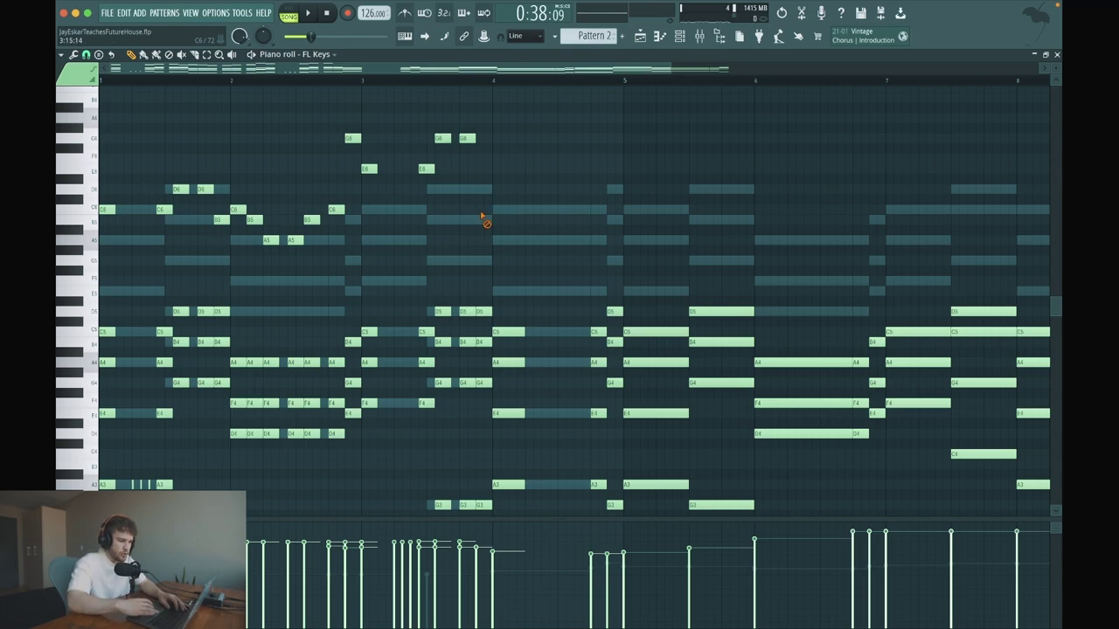
Copy the melody run from bar 1's last B5 through bar 2's last C6 to the end of bar 3 and bar 4, and play it back.
left_click_drag(366, 256, 217, 199)
left_click(222, 228)
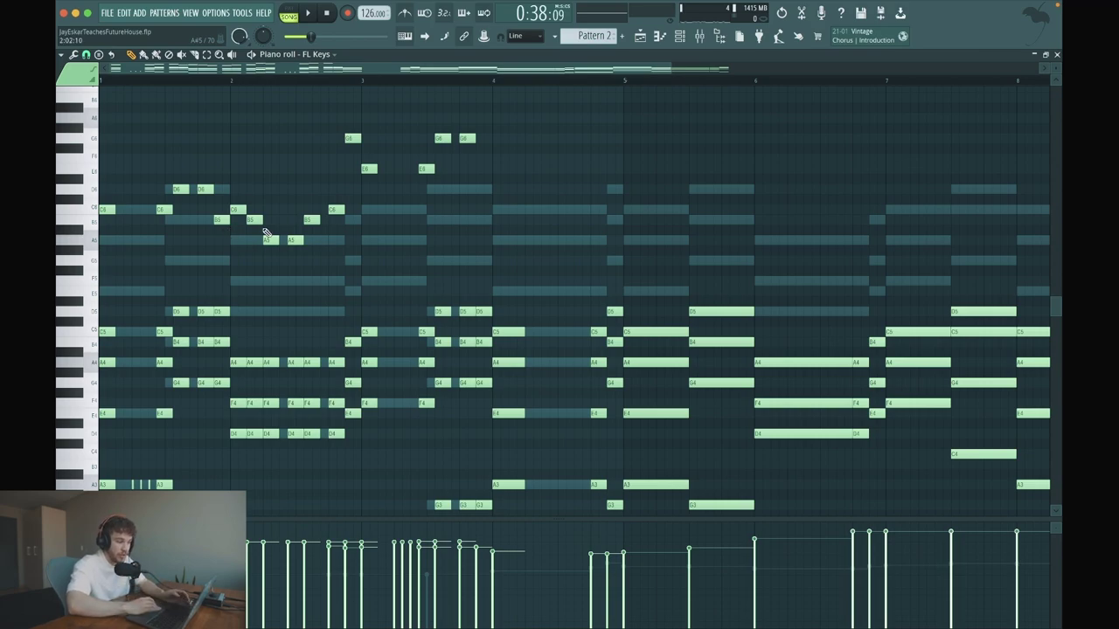
left_click_drag(361, 262, 480, 215)
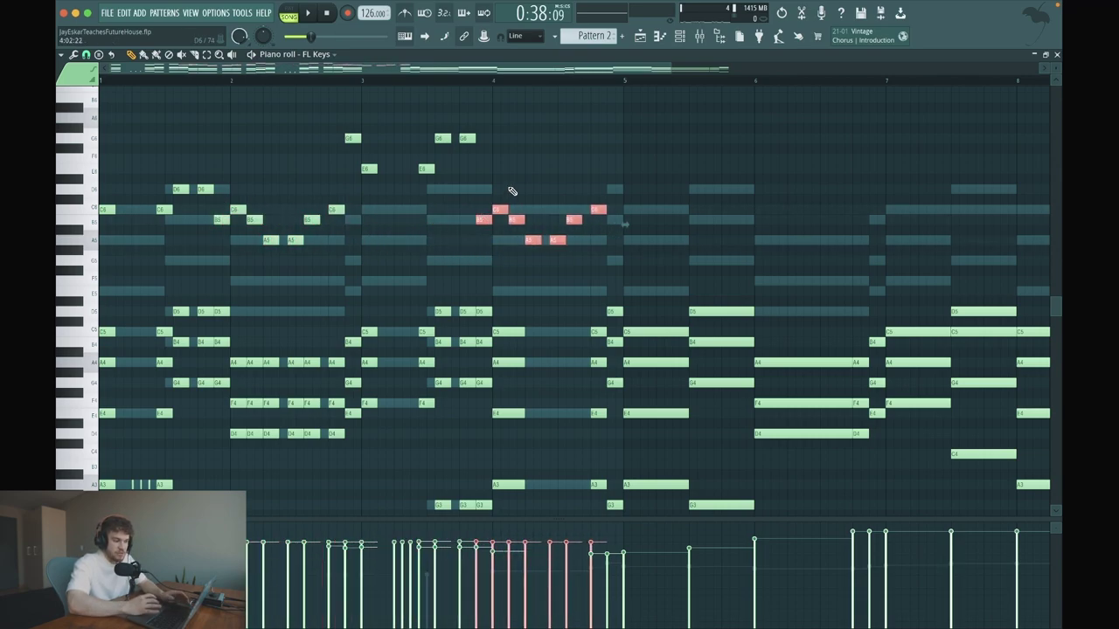
left_click(512, 190)
key("space")
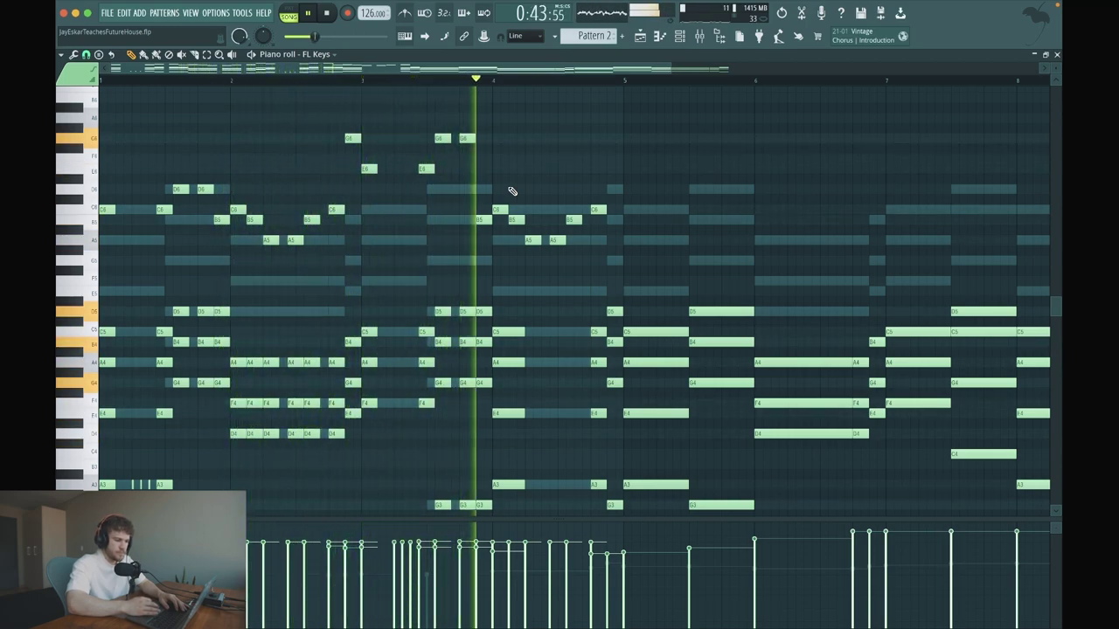
key("space")
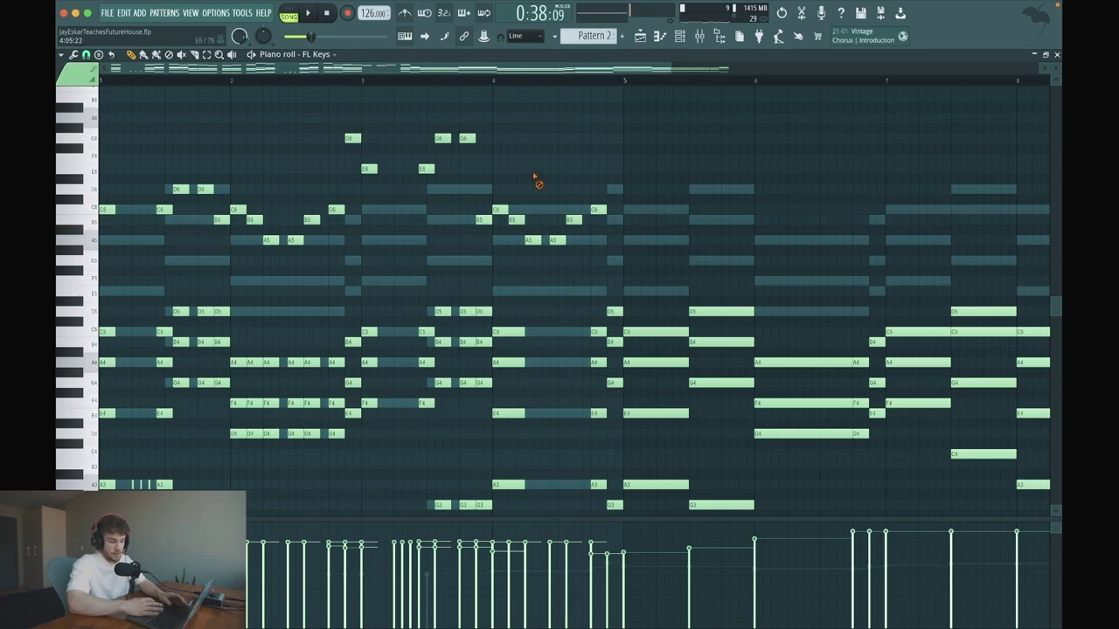
Fill bar 4 with short A3, E4, A4 and C5 chord stabs matching the melody rhythm, and play back from bar 3.
scroll(536, 177, "down", 3)
left_click_drag(523, 422, 574, 241)
key("space")
left_click(420, 80)
scroll(533, 185, "up", 6)
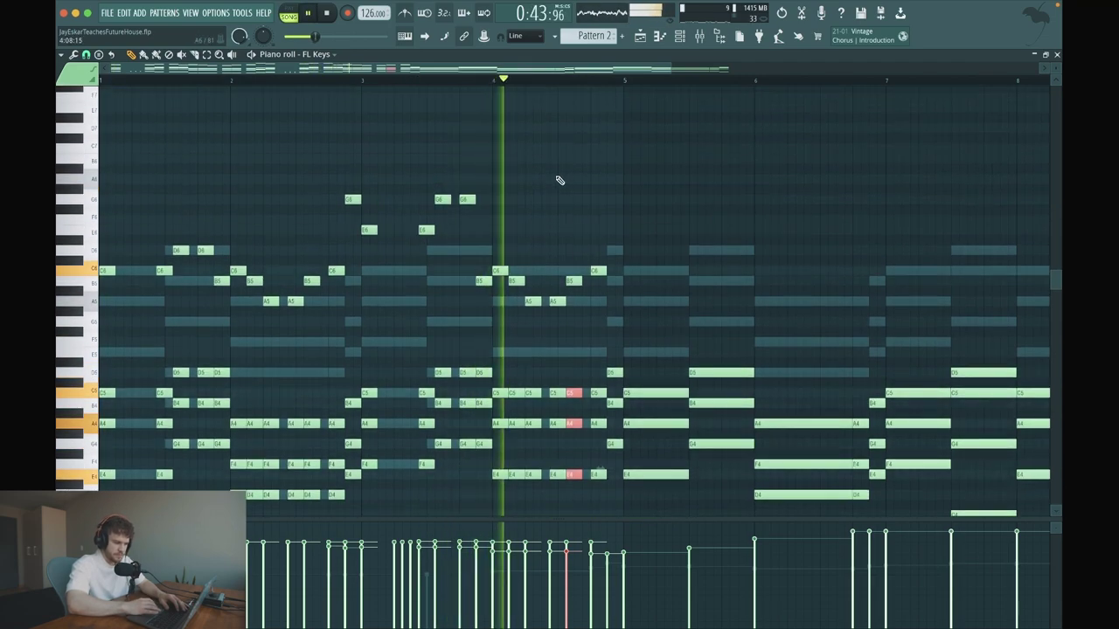
Play bar 4 repeatedly to check how its melody fits the chord stabs.
scroll(561, 175, "down", 3)
key("space")
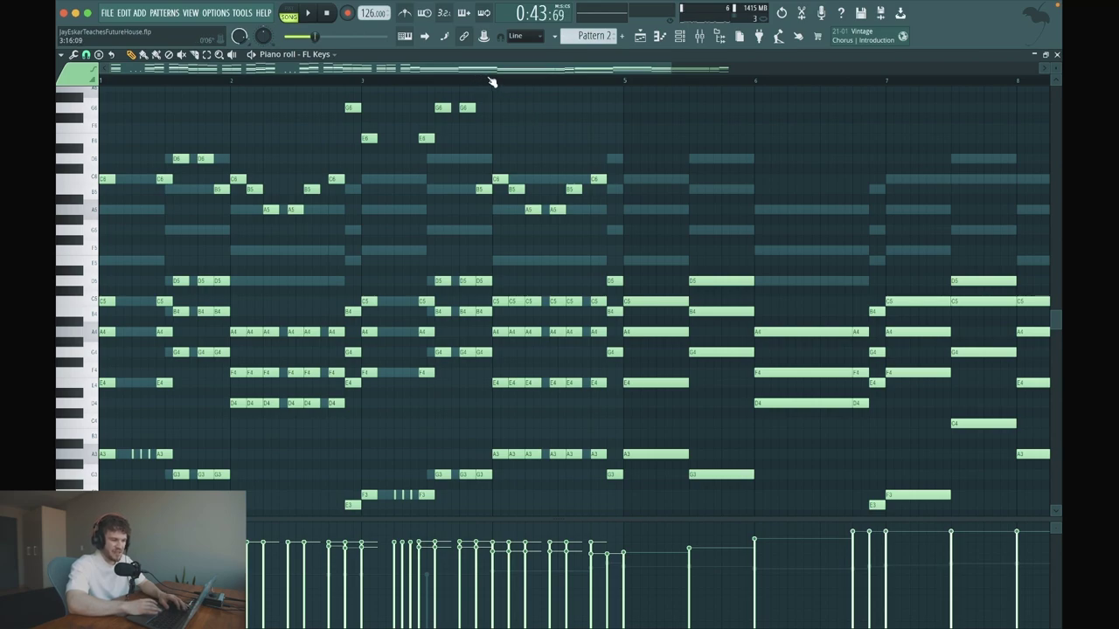
key("space")
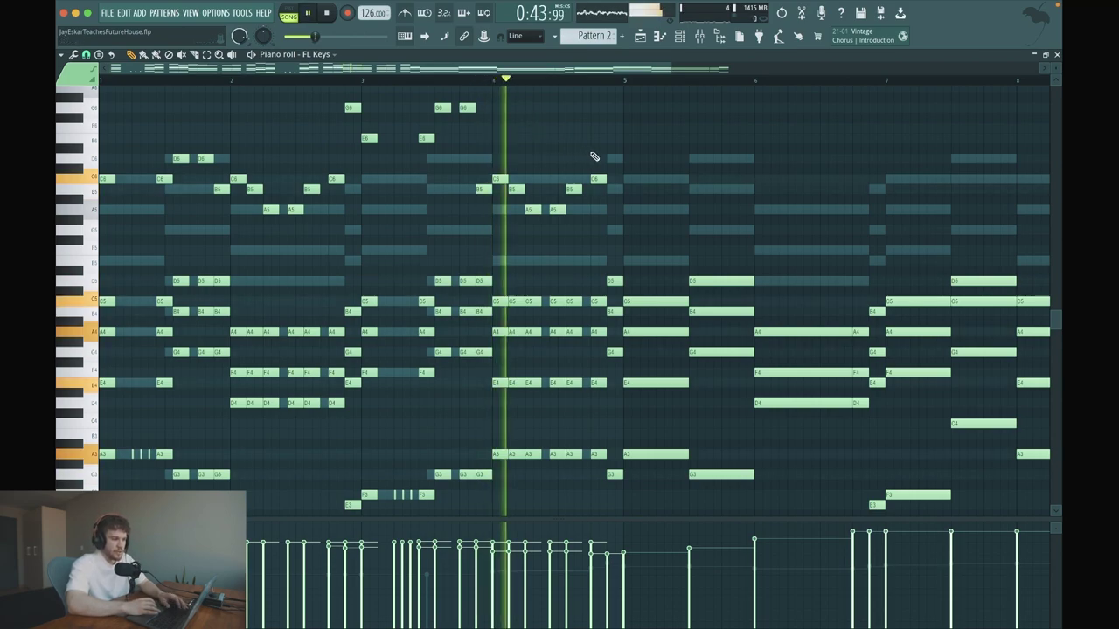
key("space")
key("space")
key("space")
key("space")
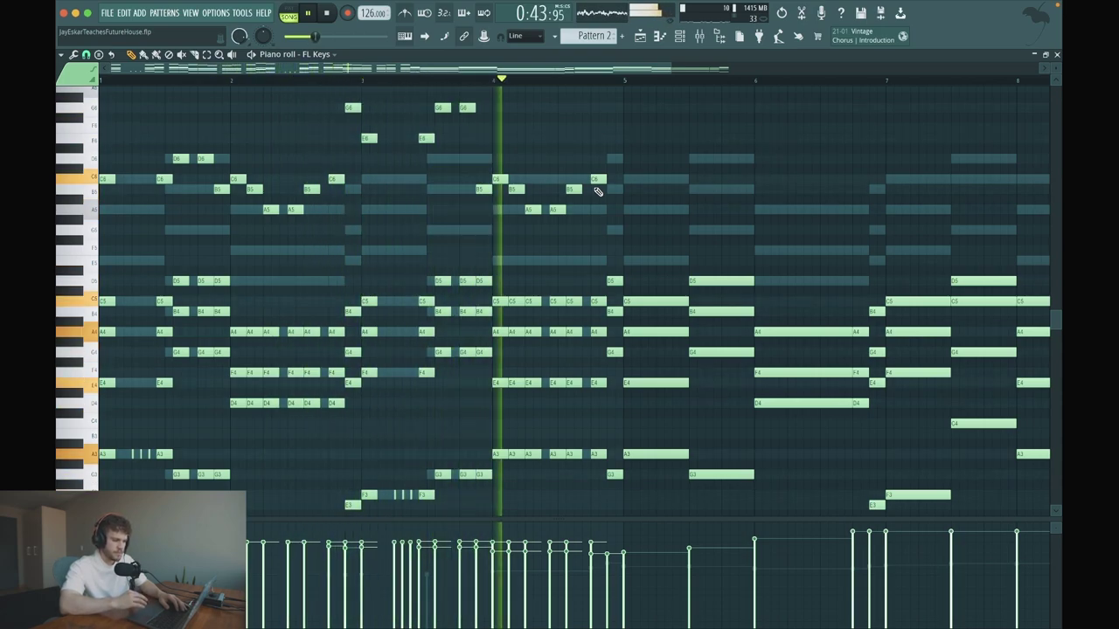
key("space")
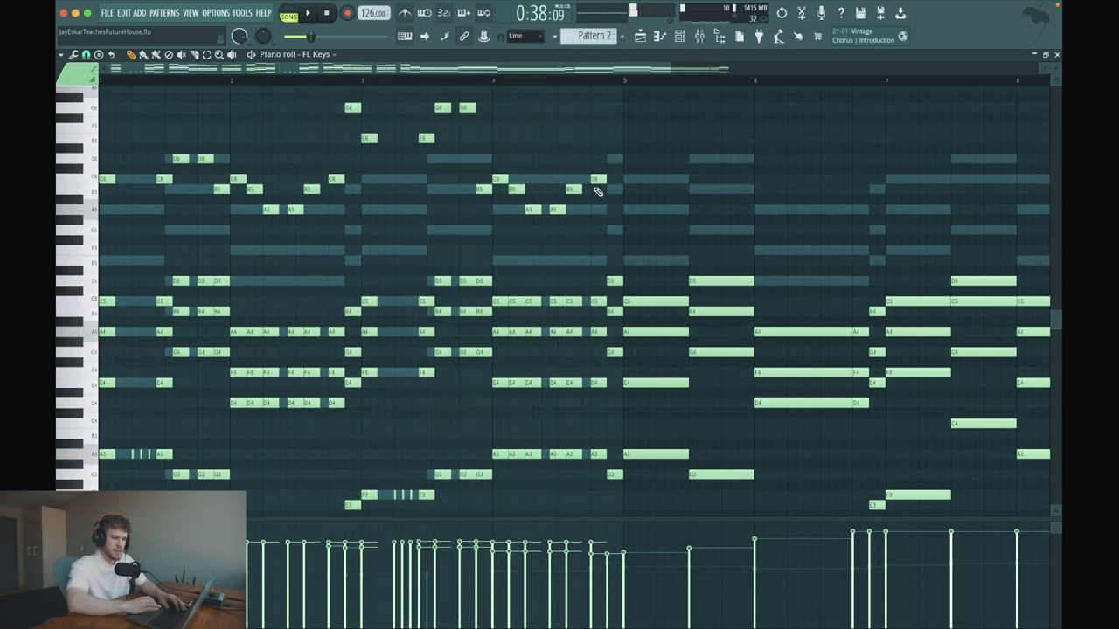
left_click(495, 82)
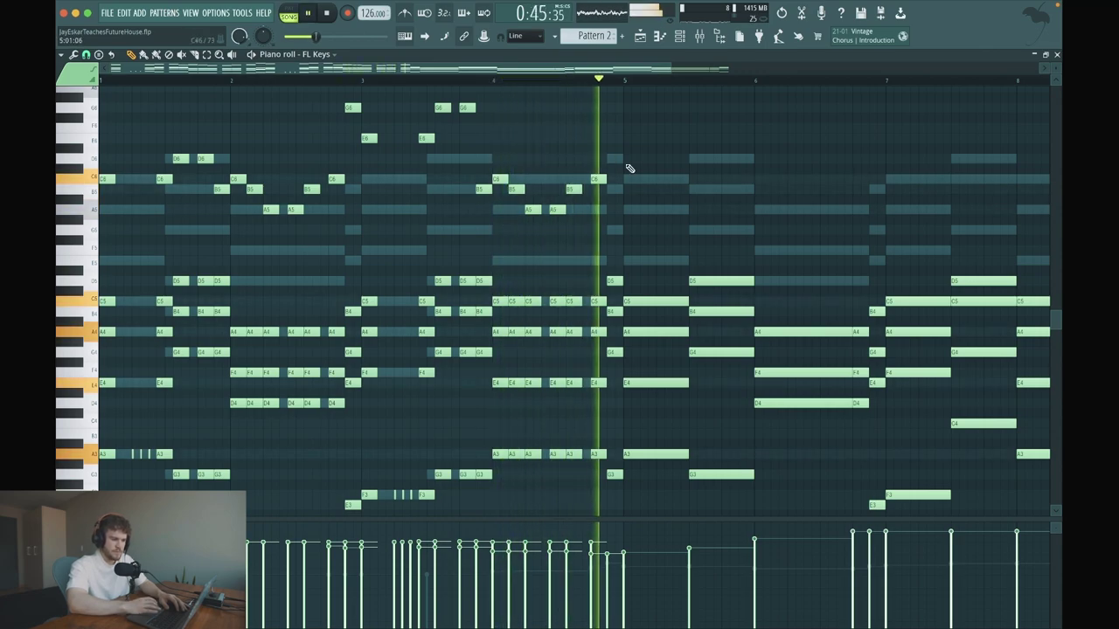
key("space")
Raise bar 4's second A5 and the following B5 melody note to C6, and play the passage back.
left_click_drag(556, 209, 577, 176)
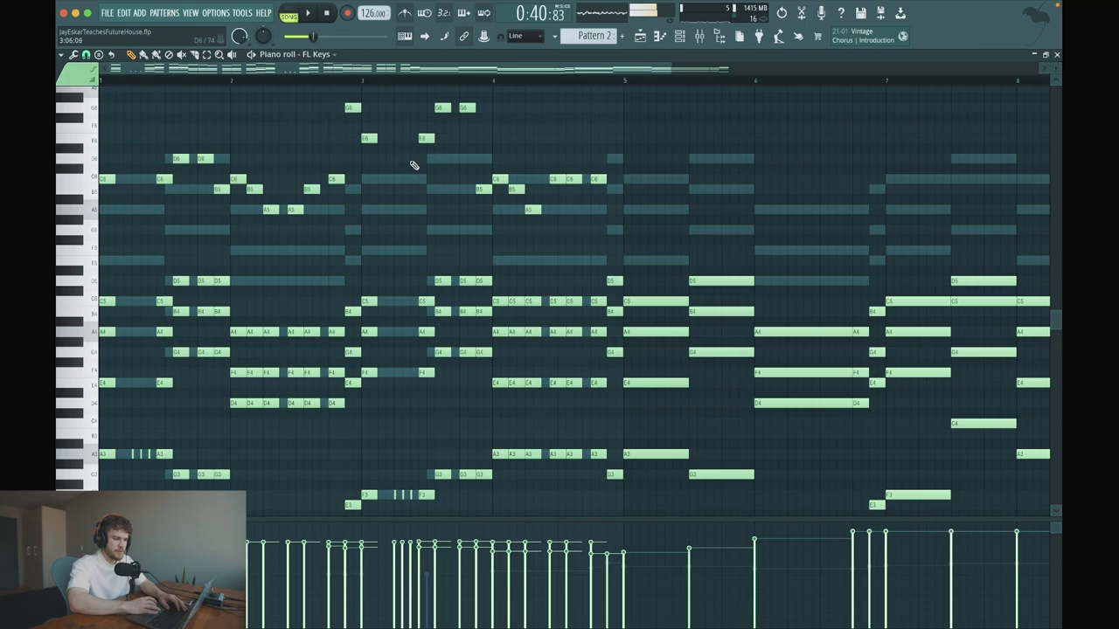
key("space")
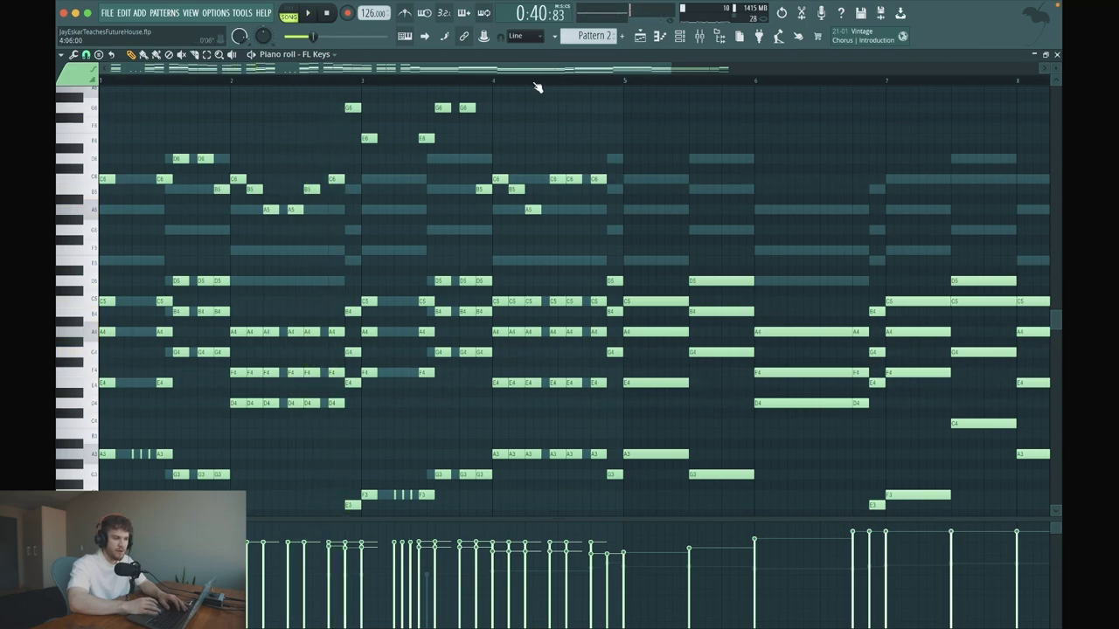
left_click(531, 82)
key("space")
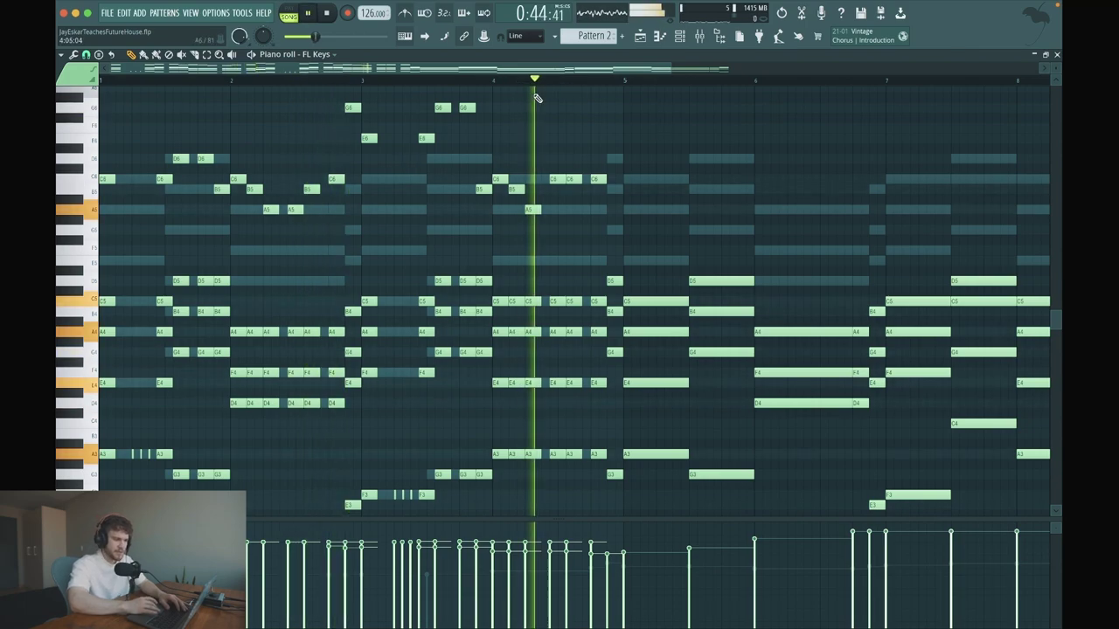
key("space")
Add a short B5 melody note above the last chord of bar 4 and play it back.
left_click(607, 190)
key("space")
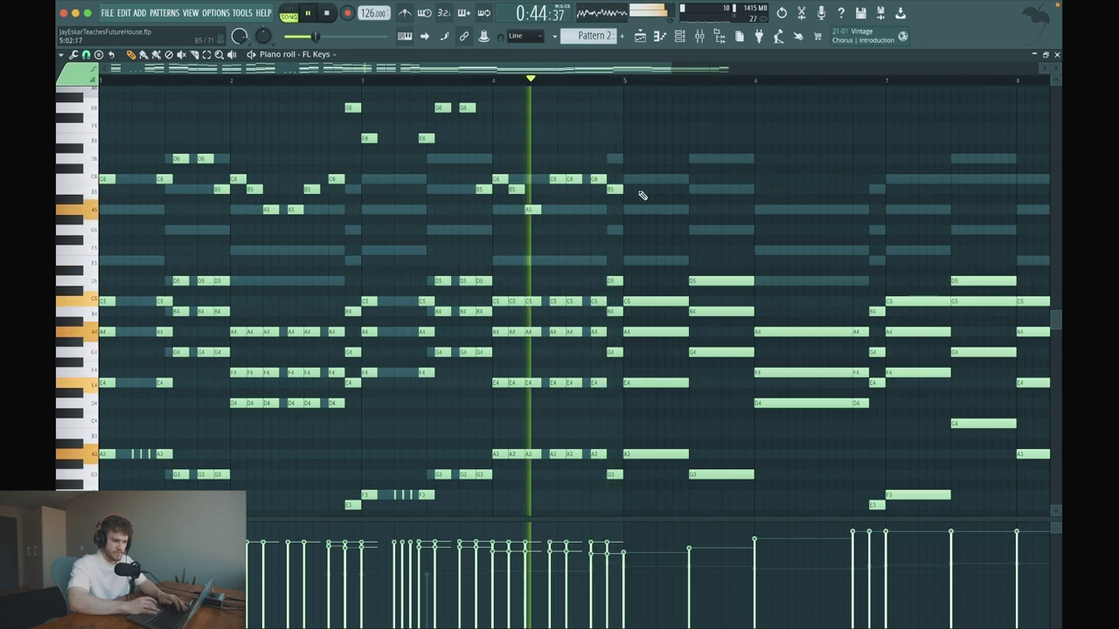
key("space")
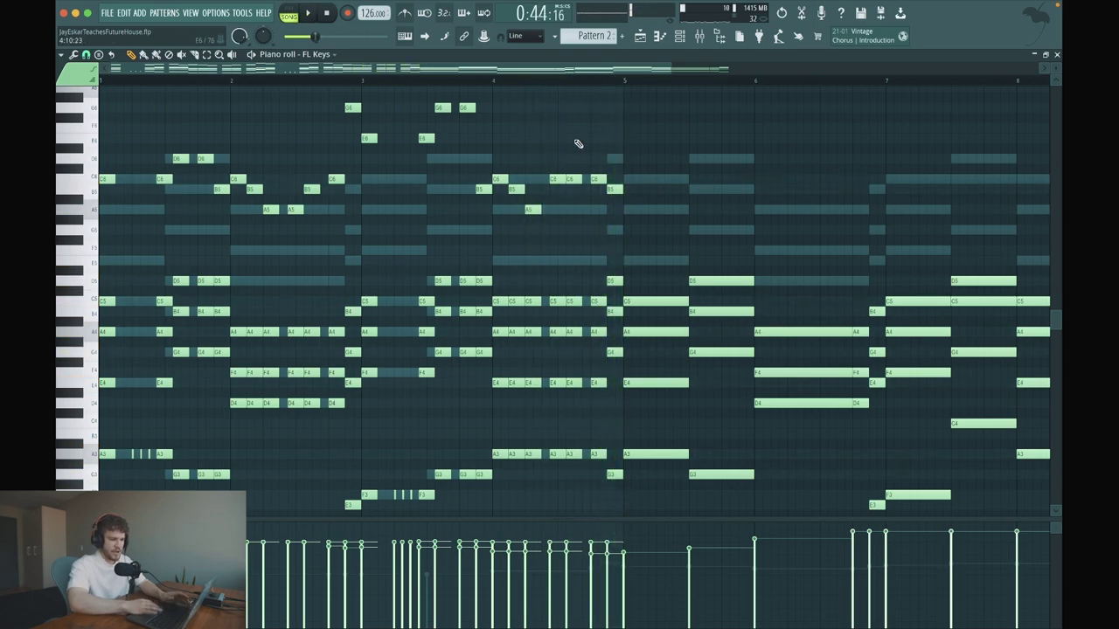
Copy the whole four-bar melody to bars 5 to 8, aligned with the start of bar 5, and play the pattern back.
scroll(577, 142, "down", 2)
left_click_drag(596, 213, 56, 107)
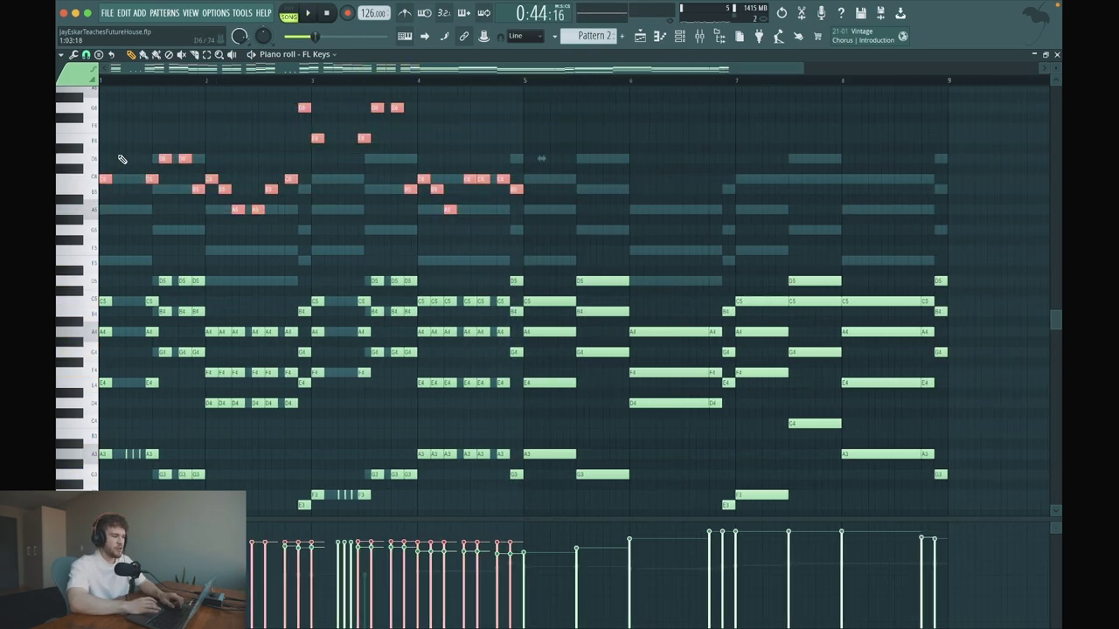
left_click_drag(105, 175, 529, 180)
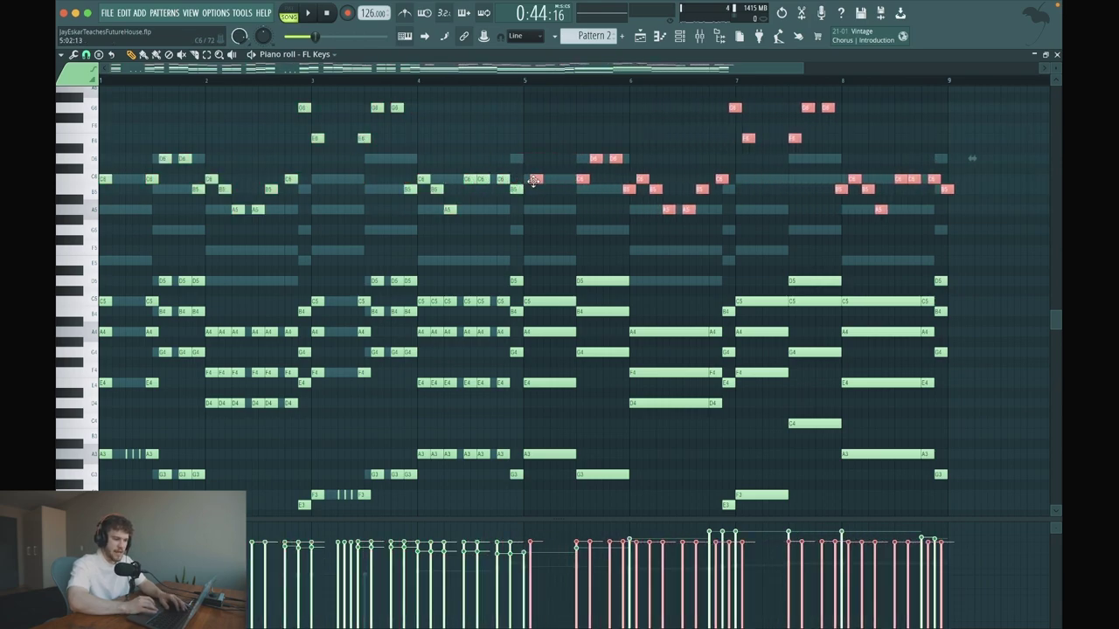
key("ctrl+d")
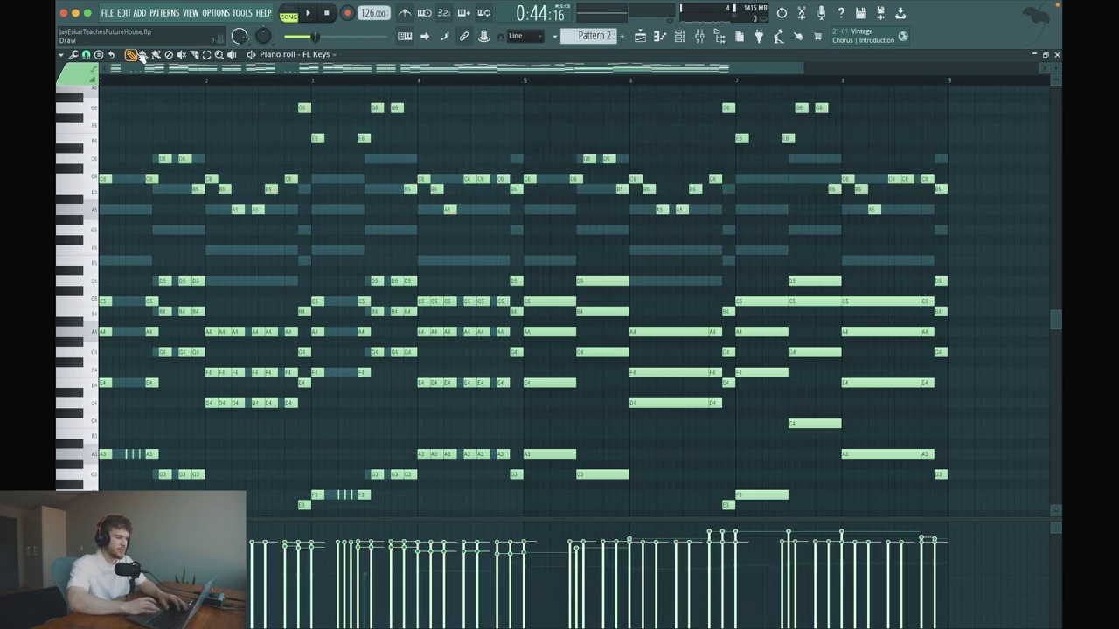
key("space")
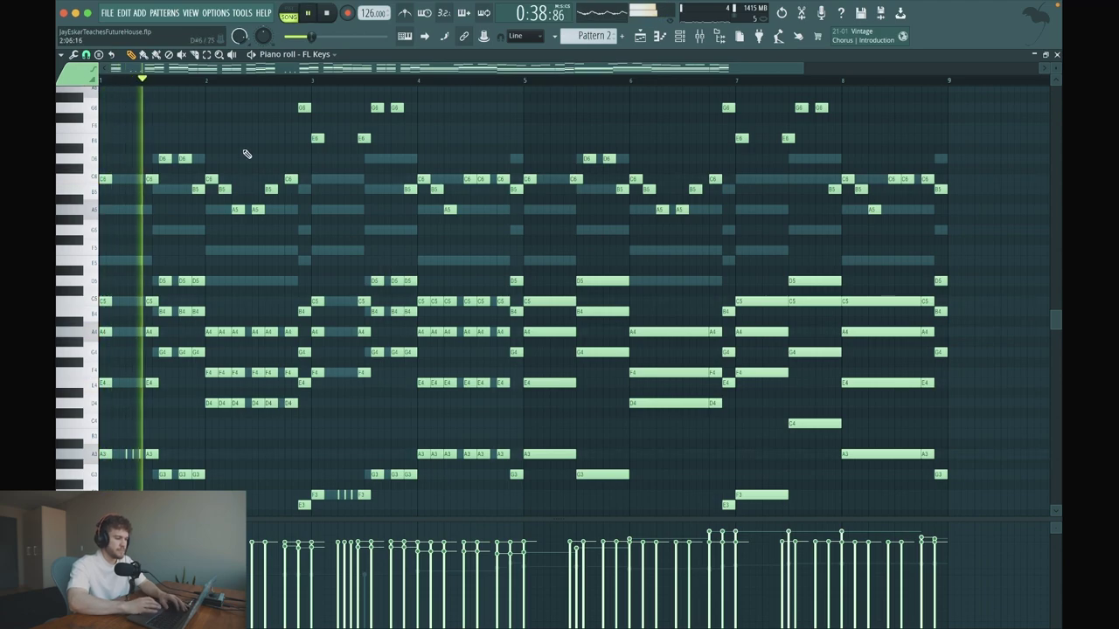
Replace the sustained chords in bars 5 to 8 with a copy of the chord stabs from bars 1 to 4.
scroll(644, 282, "down", 3)
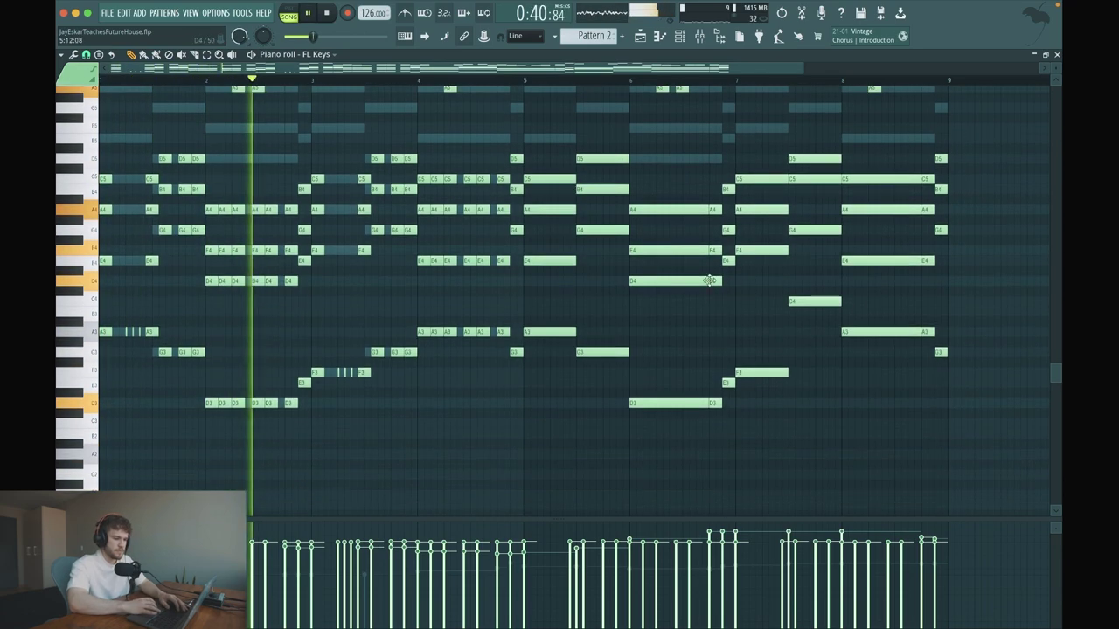
left_click_drag(995, 428, 552, 137)
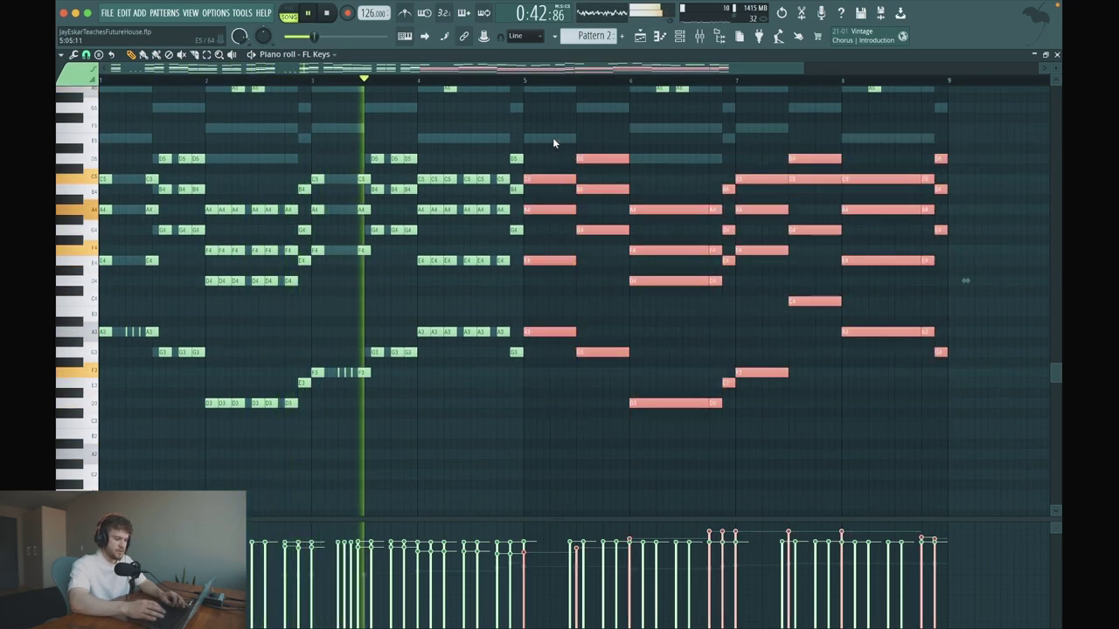
key("Delete")
left_click_drag(626, 427, 100, 134)
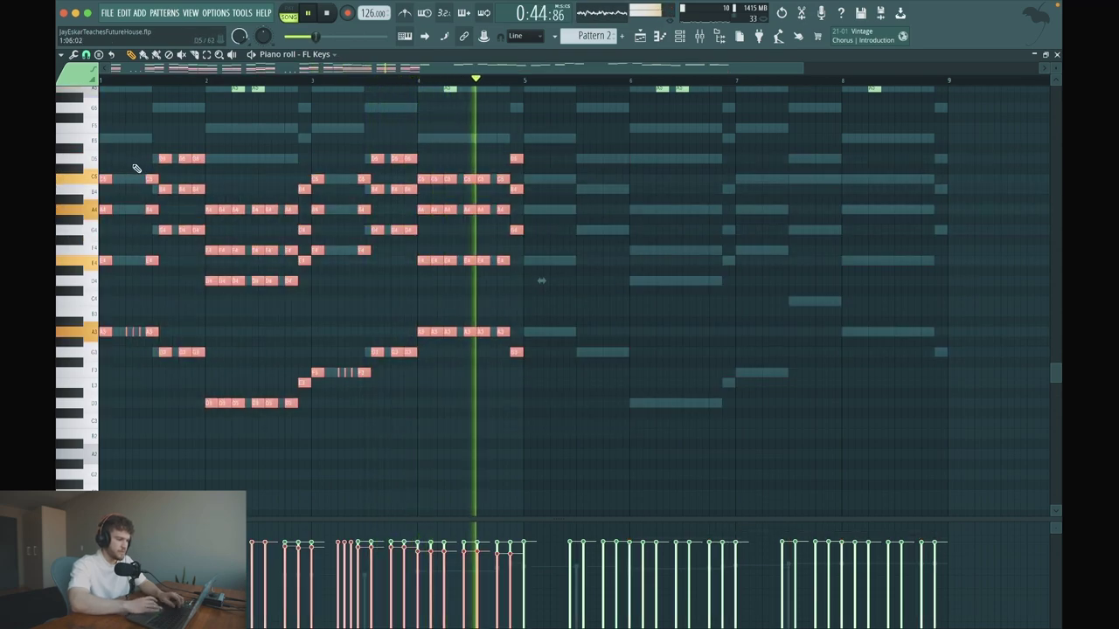
left_click_drag(107, 180, 527, 181)
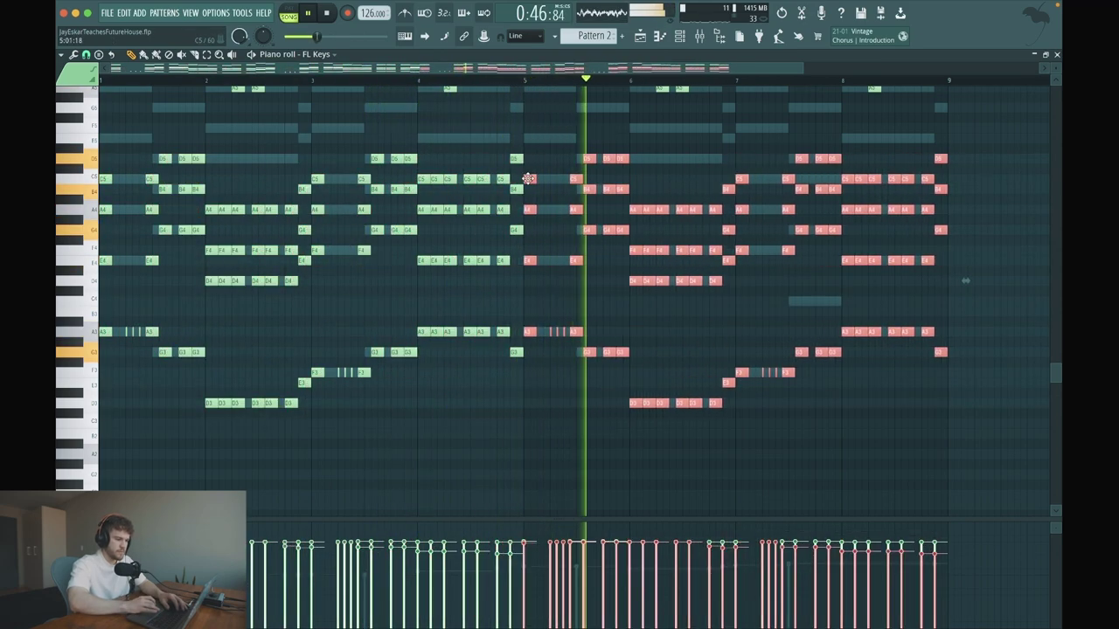
left_click(660, 155, "super")
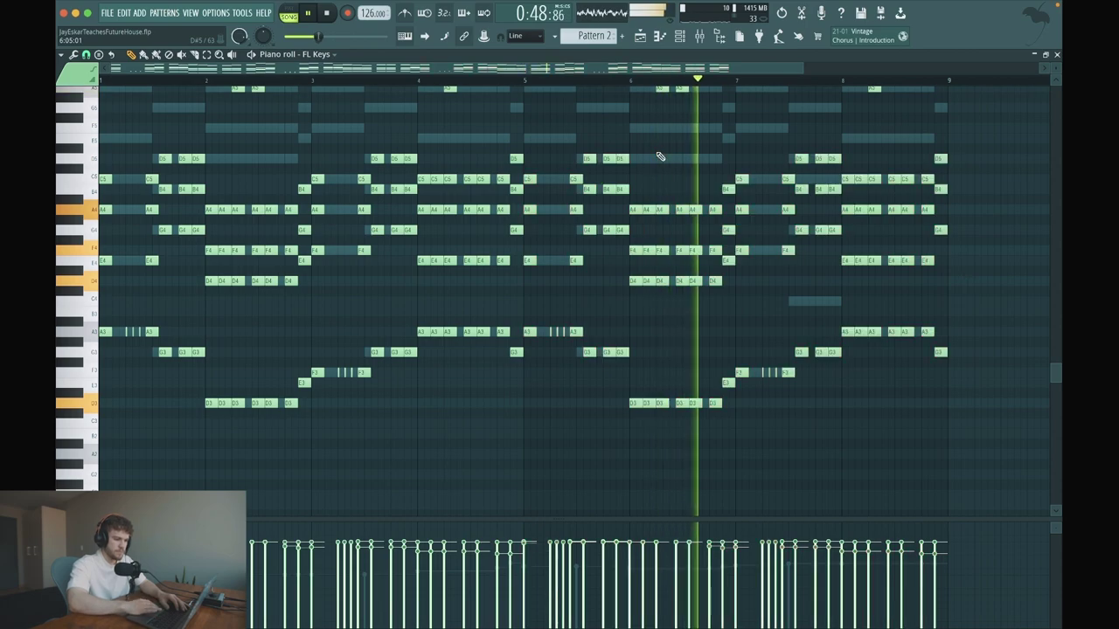
scroll(660, 156, "up", 5)
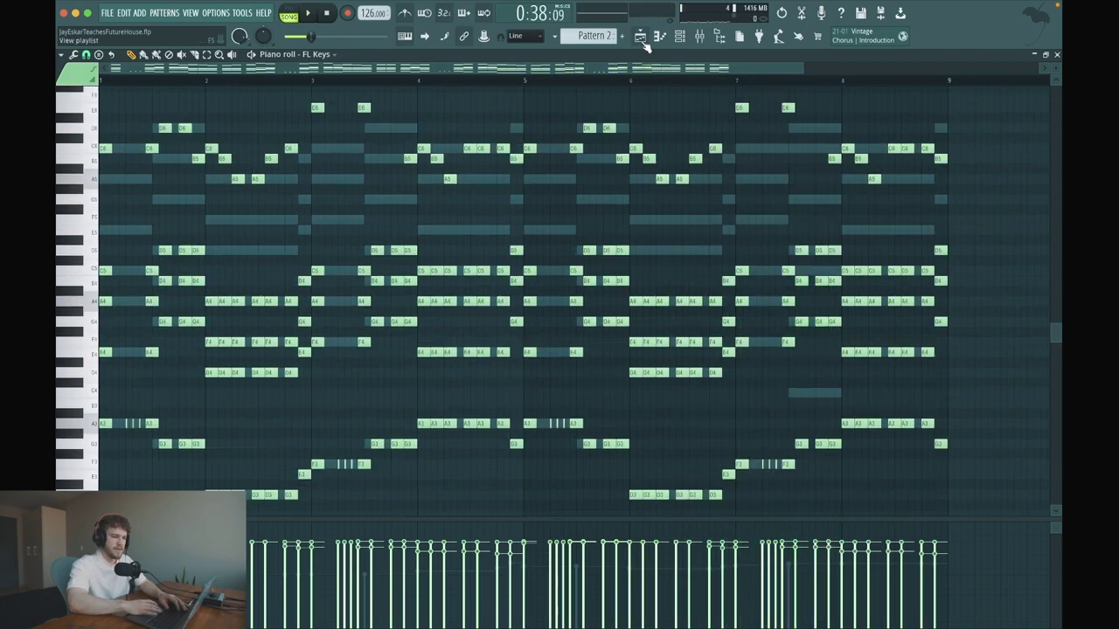
Show the playlist and play parts of the break and the buildup, continuing into the drop.
left_click(641, 38)
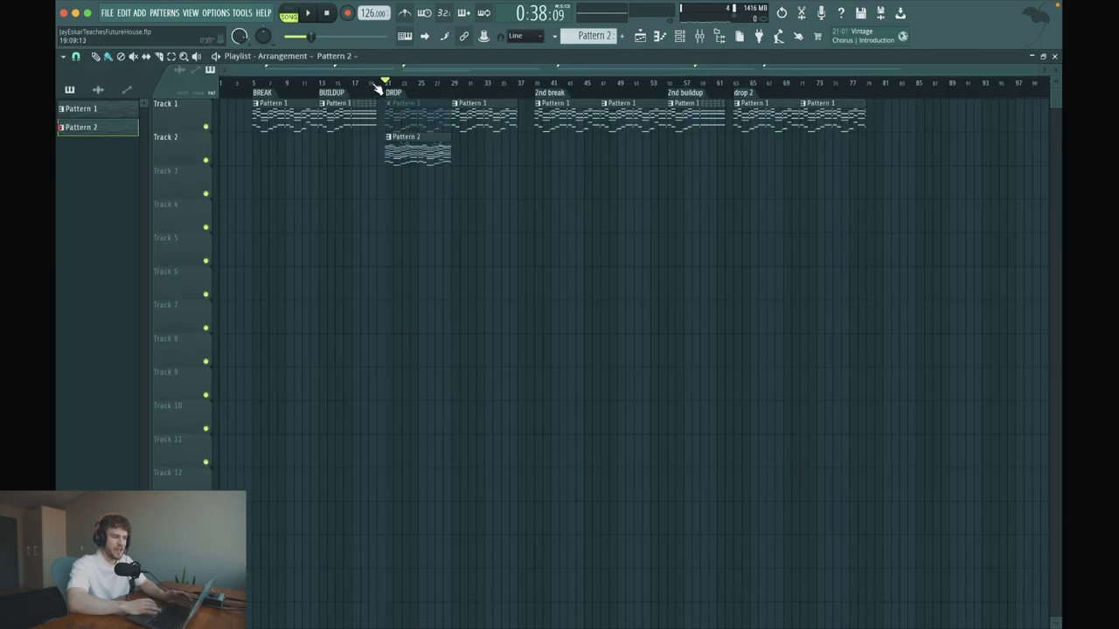
left_click(272, 94)
key("space")
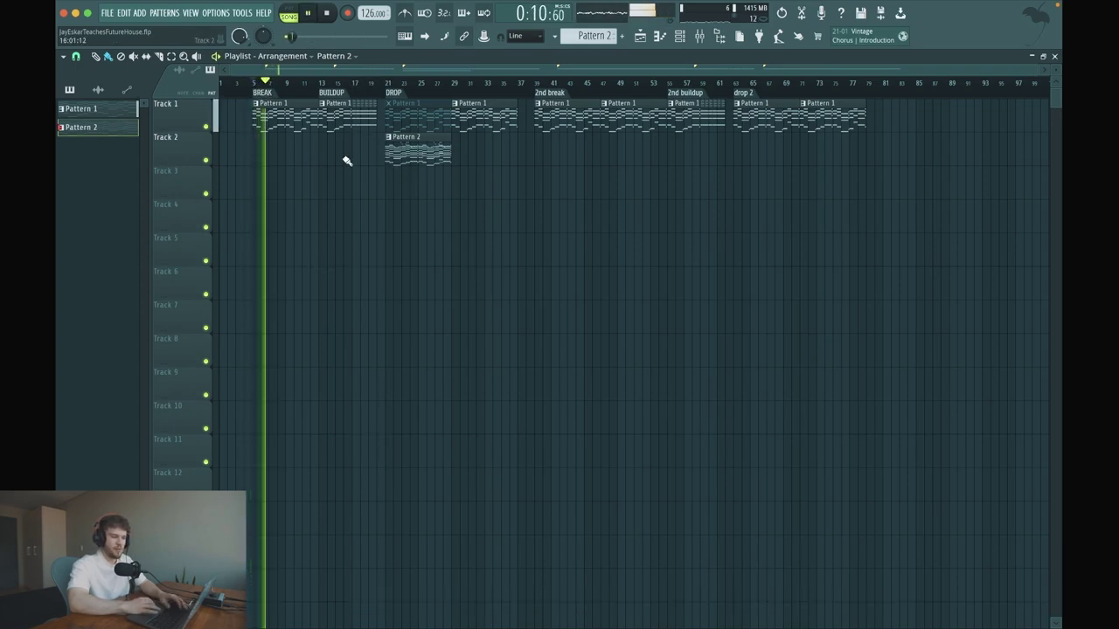
key("space")
left_click(320, 83)
key("space")
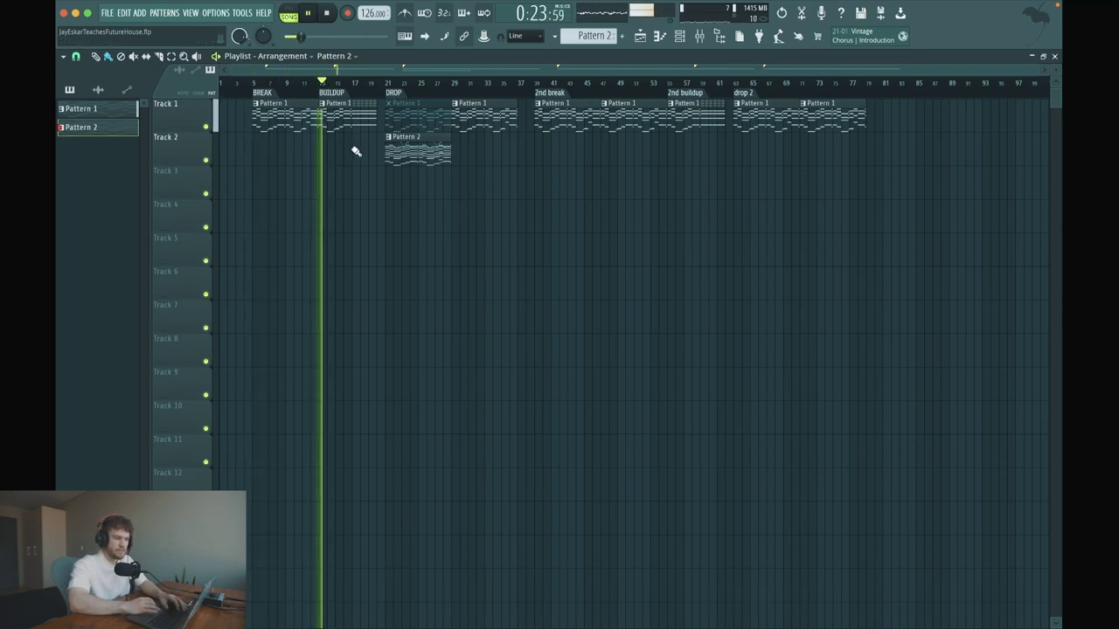
left_click(347, 82)
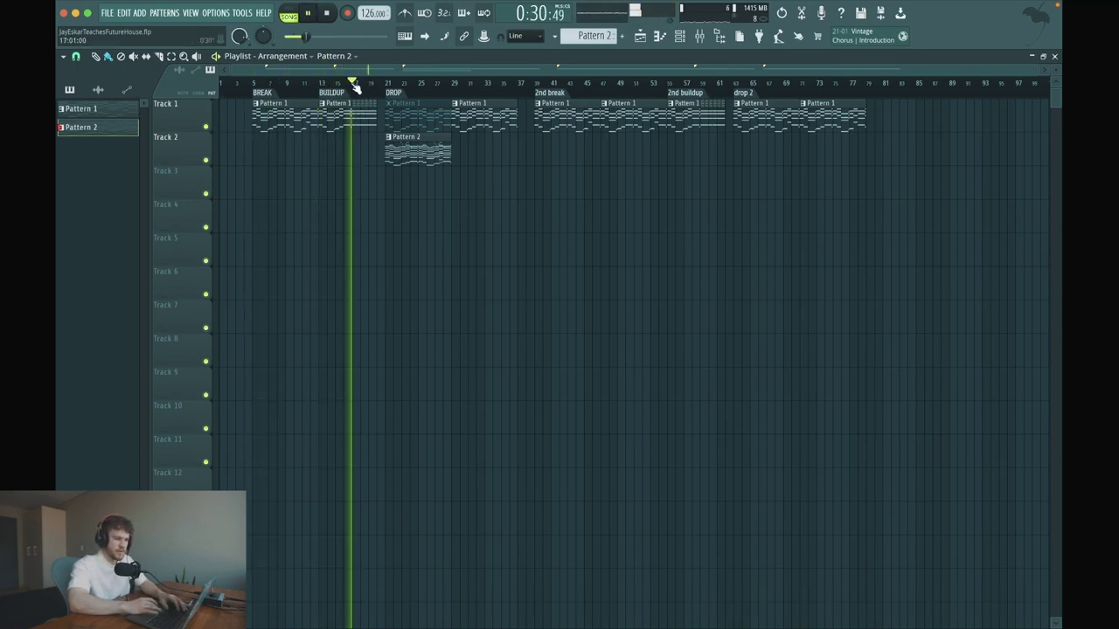
left_click(351, 83)
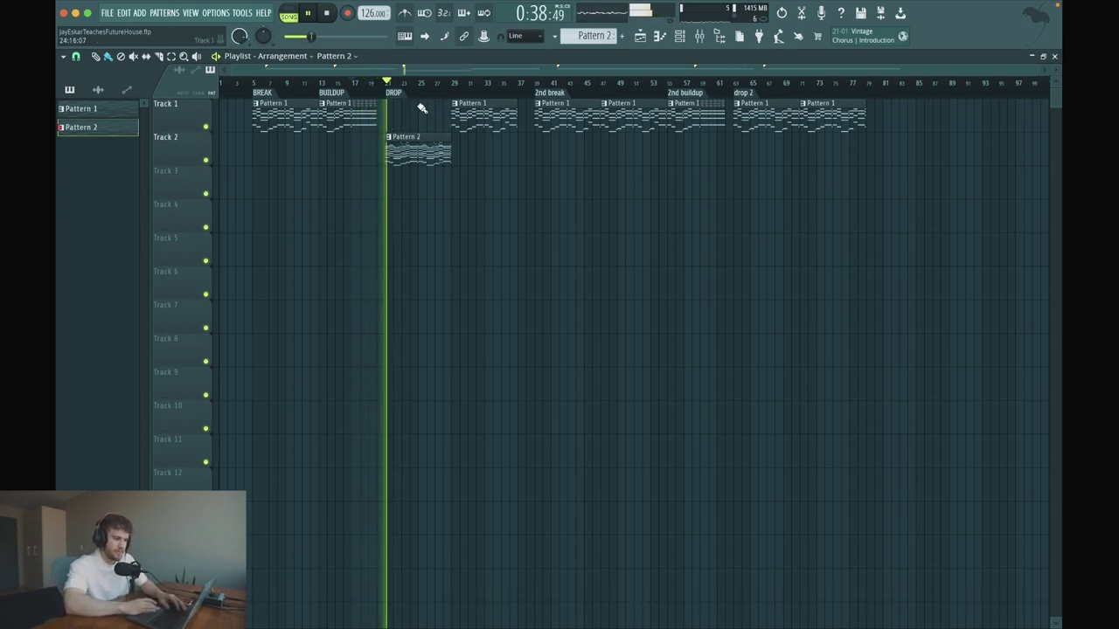
Fill both drops with two back-to-back Pattern 2 clips on Track 2 in place of the Pattern 1 clips.
scroll(407, 127, "up", 1)
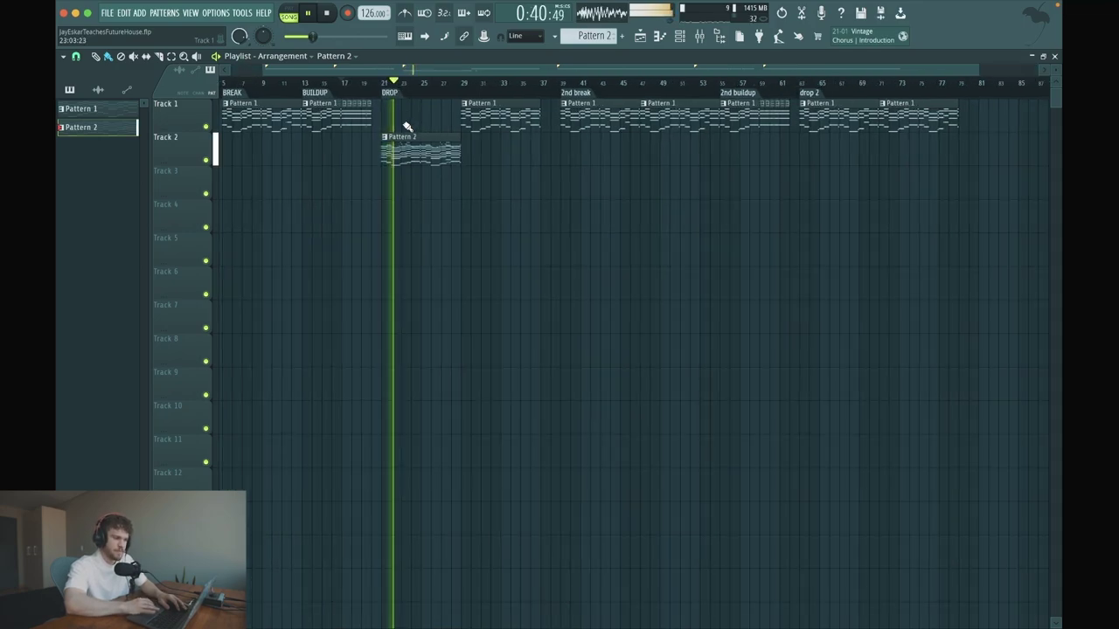
left_click_drag(439, 140, 519, 140)
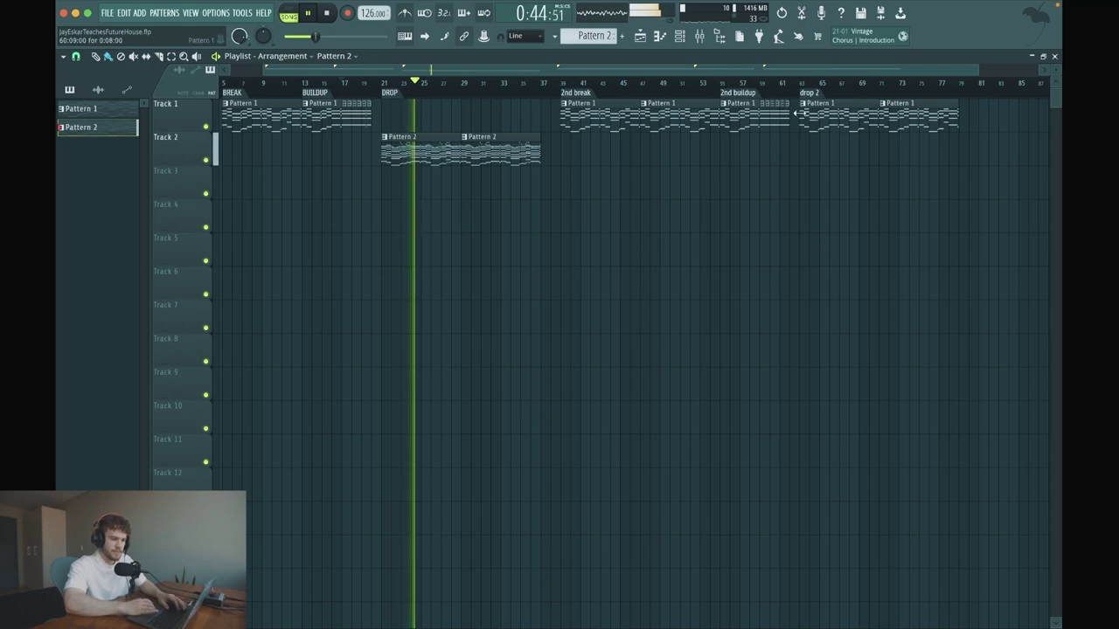
right_click(892, 117)
right_click(830, 118)
left_click_drag(565, 265, 854, 157)
left_click(544, 240)
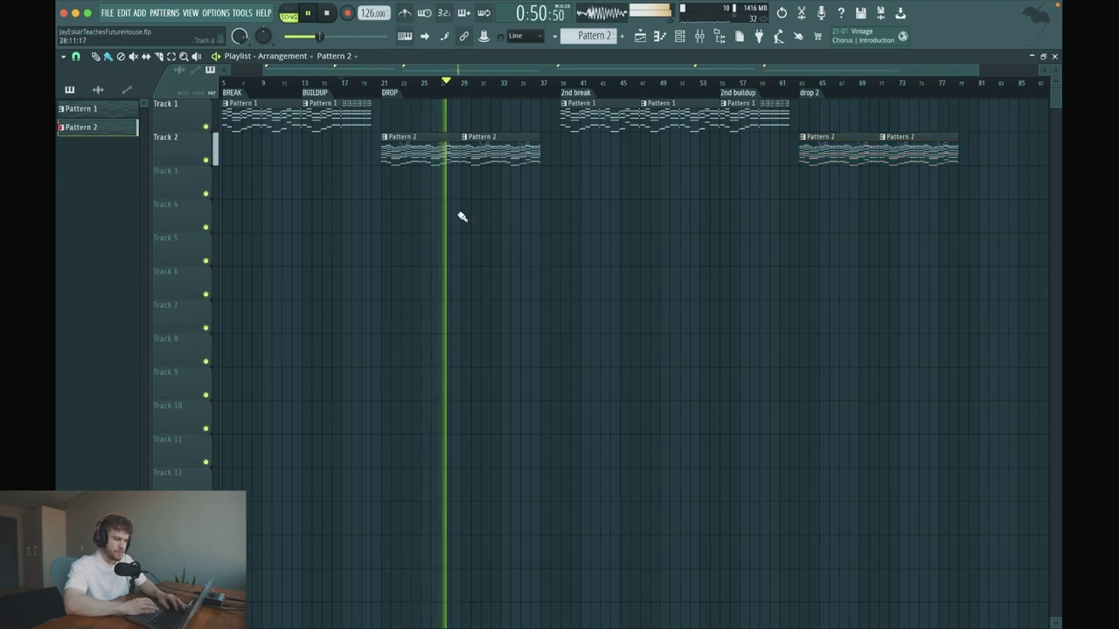
left_click(389, 208)
key("space")
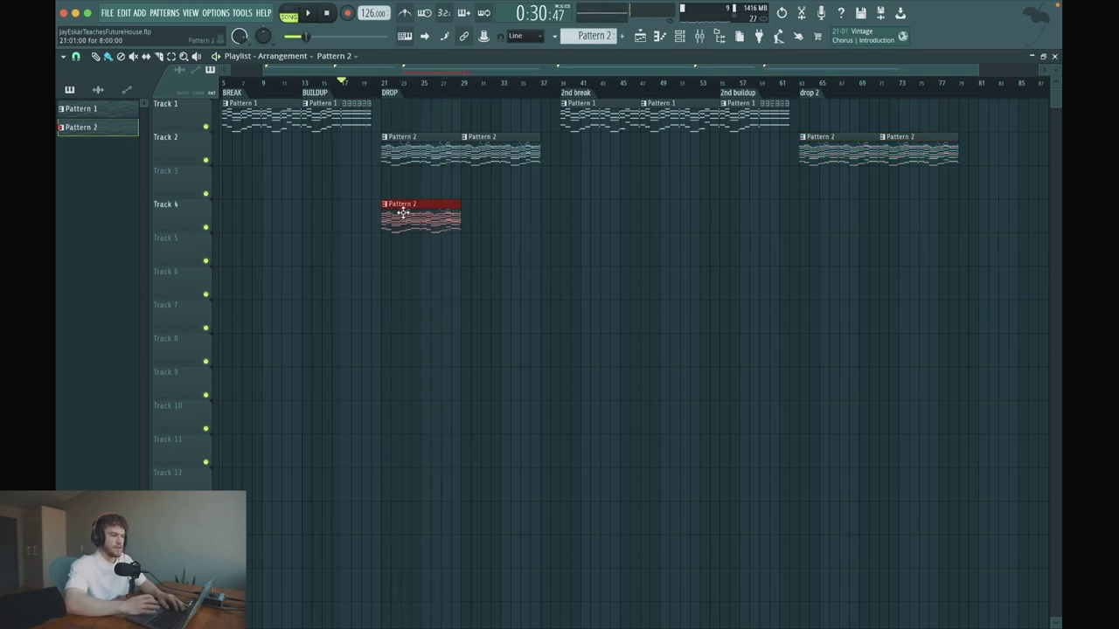
right_click(403, 212)
Play the last bars of the first drop's opening Pattern 2 clip and try trimming its length to 7:04:00.
scroll(420, 206, "up", 2)
left_click(463, 84)
key("space")
scroll(455, 160, "up", 3)
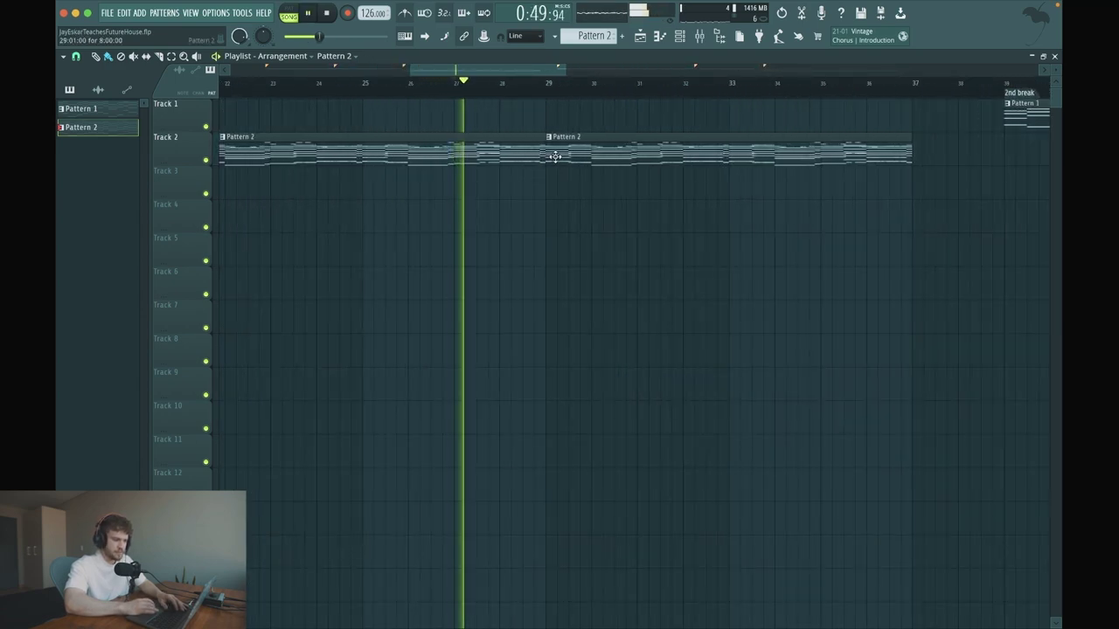
left_click_drag(545, 150, 507, 143)
key("space")
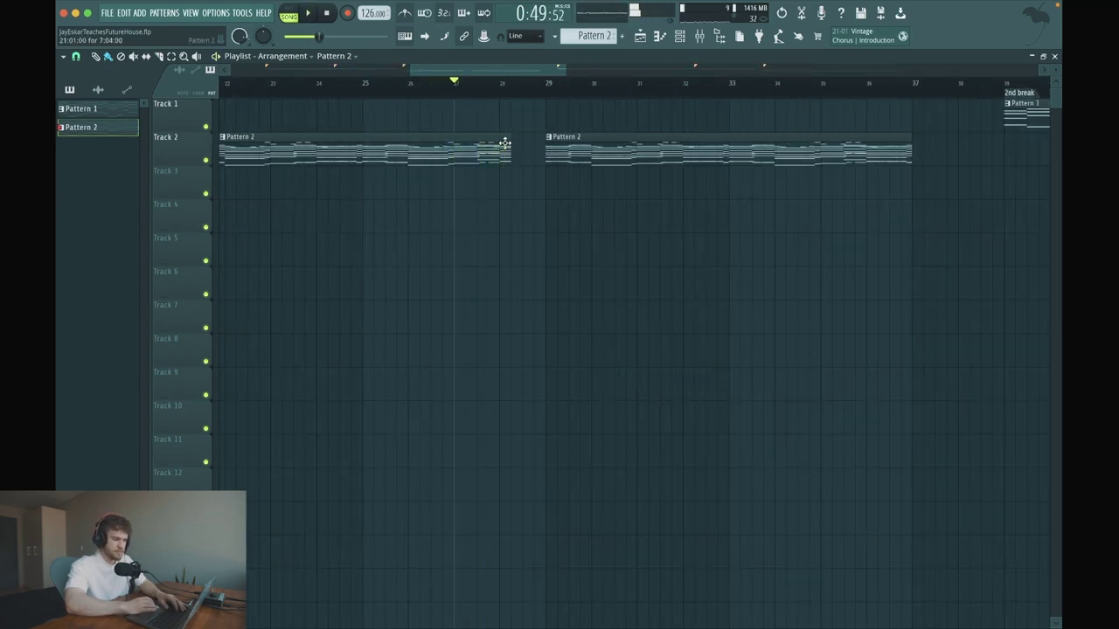
Try shortening the first drop's opening Pattern 2 clip further to 7:02:00 and play back its ending.
scroll(501, 185, "up", 2)
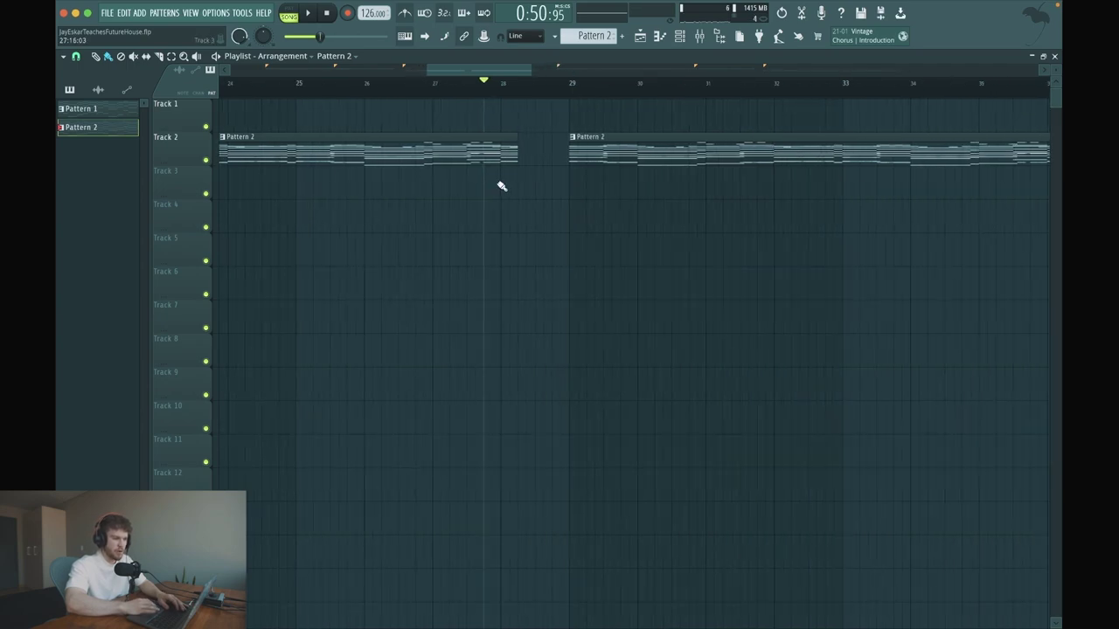
left_click_drag(527, 147, 518, 147)
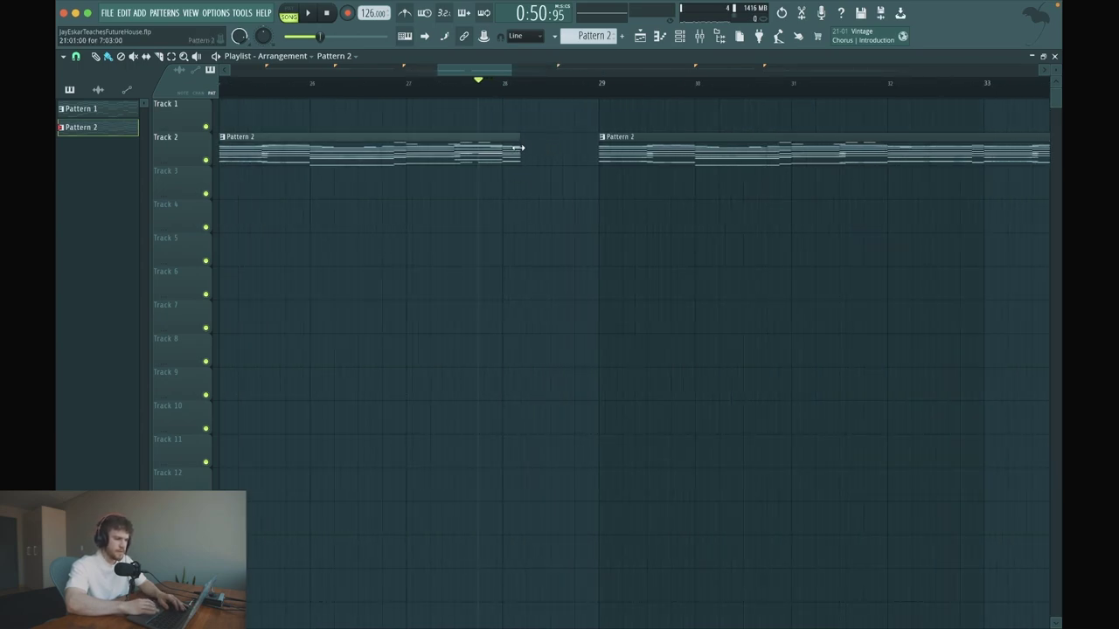
key("space")
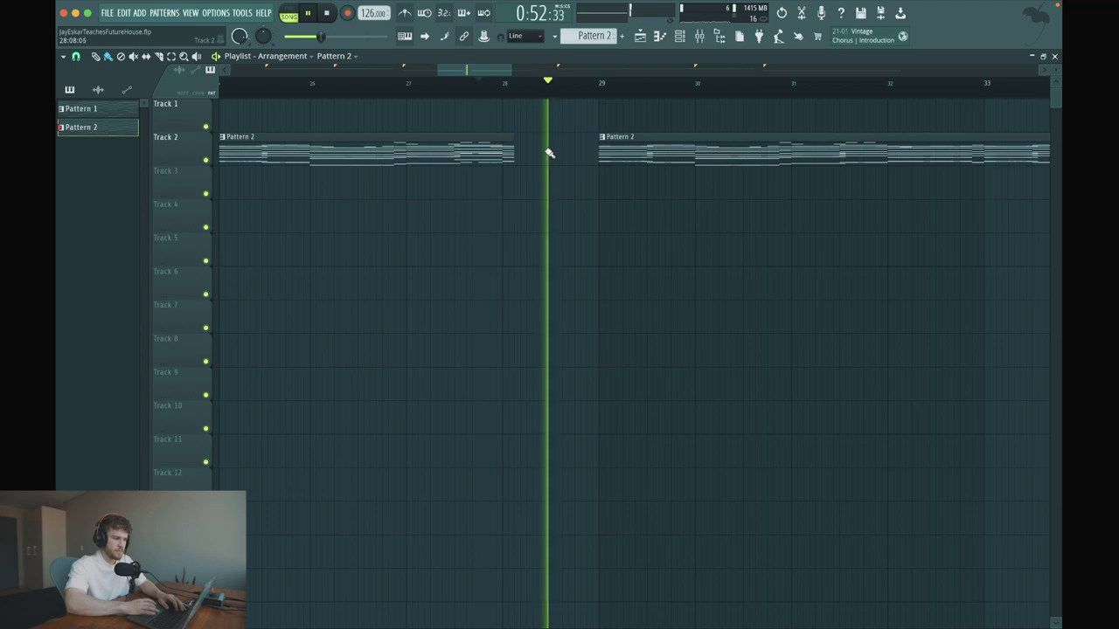
scroll(546, 151, "down", 2)
key("space")
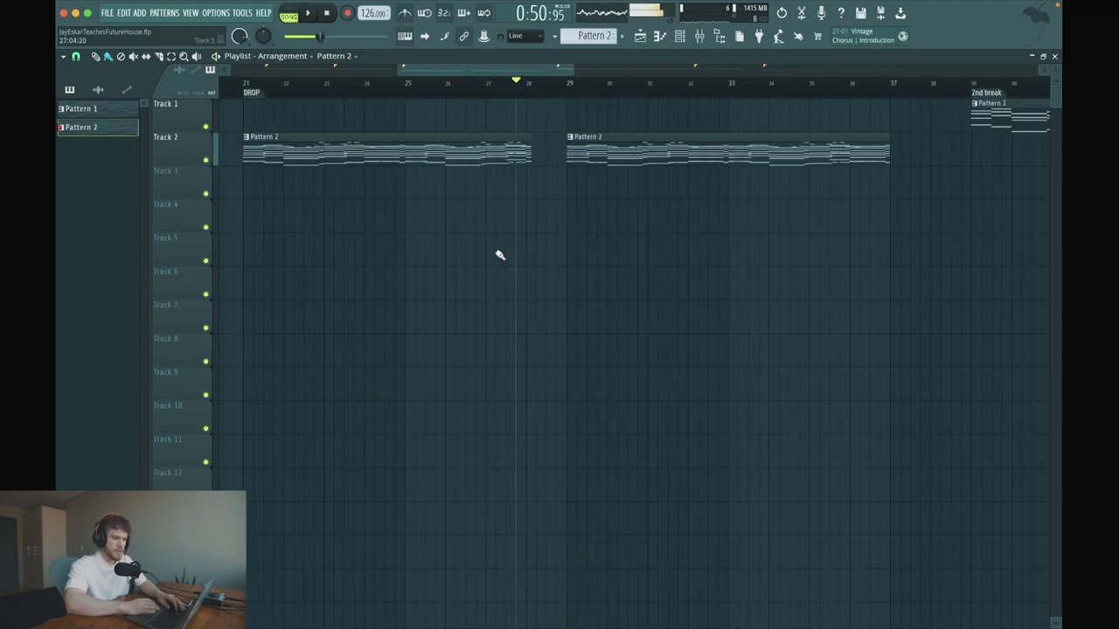
left_click(488, 84)
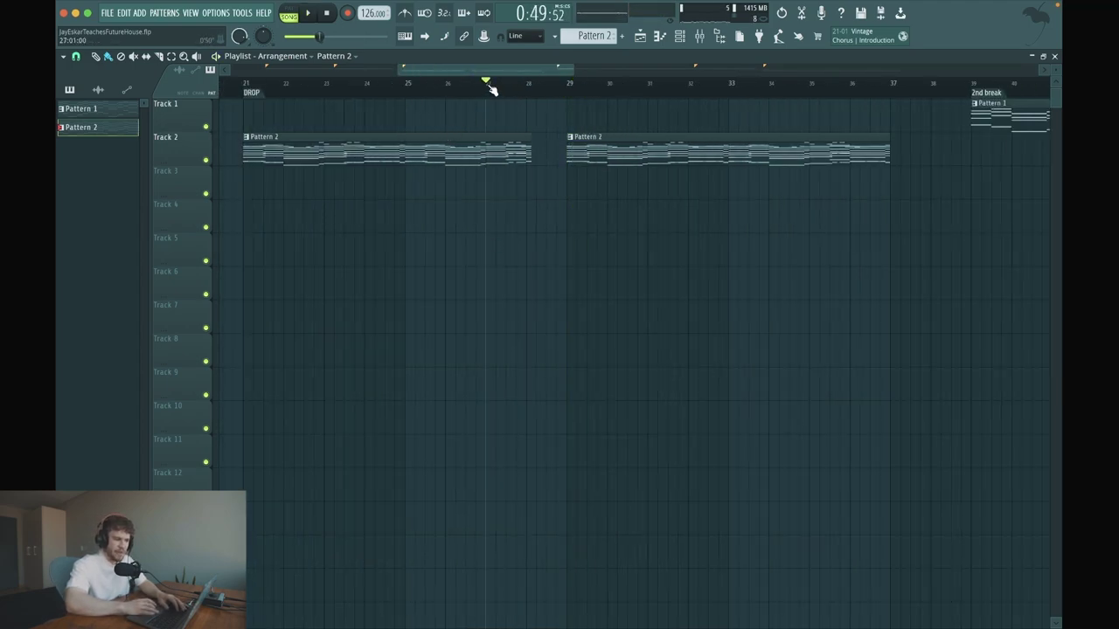
scroll(492, 188, "down", 2)
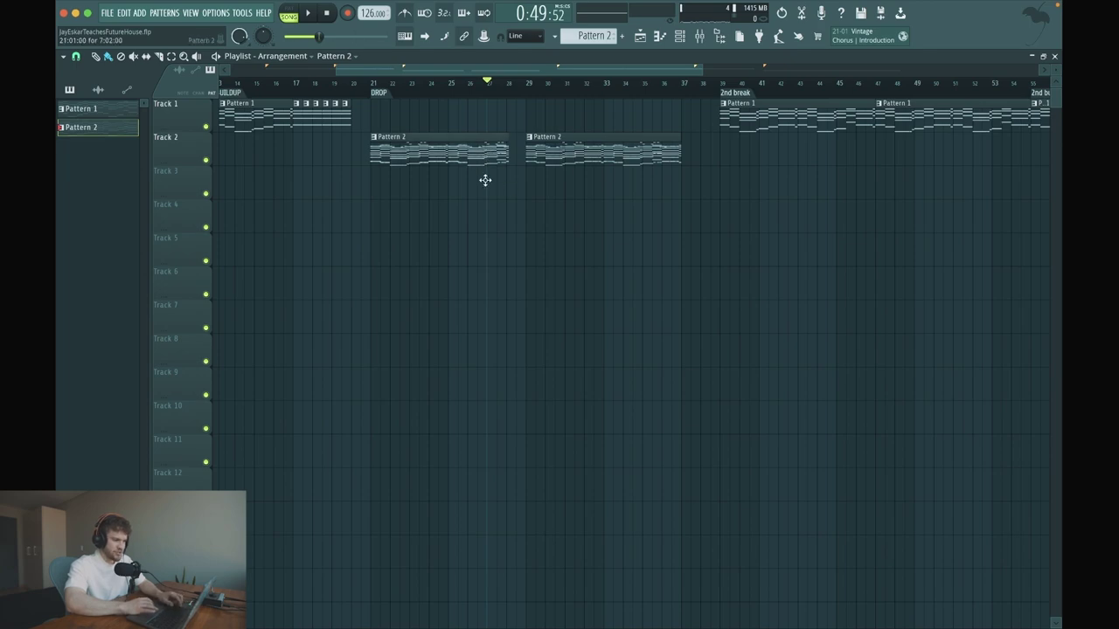
Restore the first drop's opening Pattern 2 clip to its full eight bars and move it down to Track 3.
left_click_drag(485, 171, 485, 199)
right_click(492, 187)
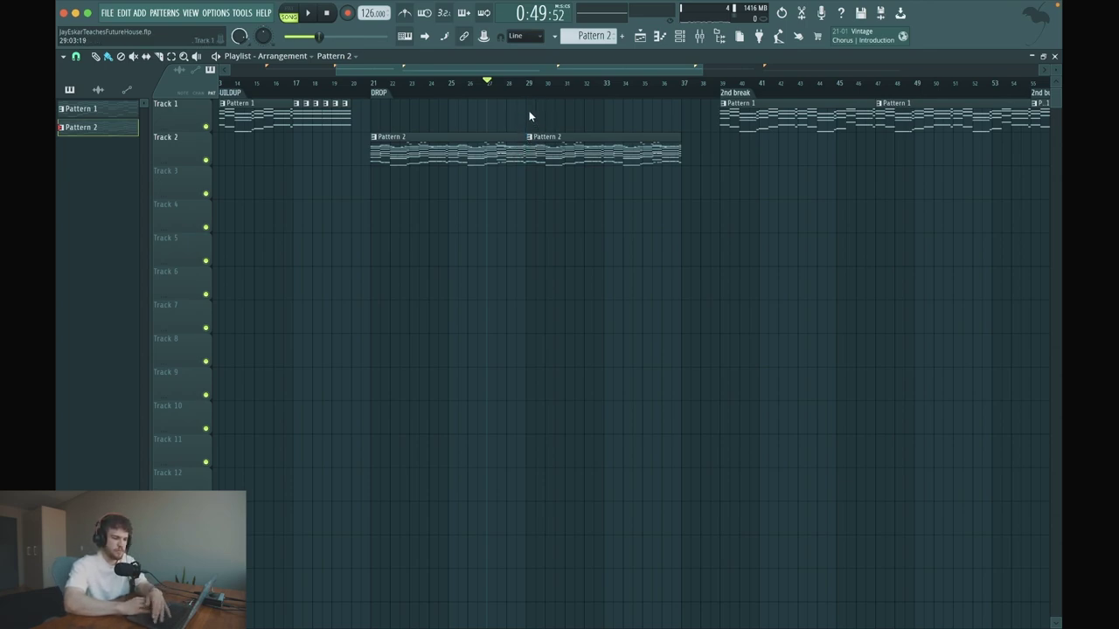
left_click_drag(504, 171, 507, 204)
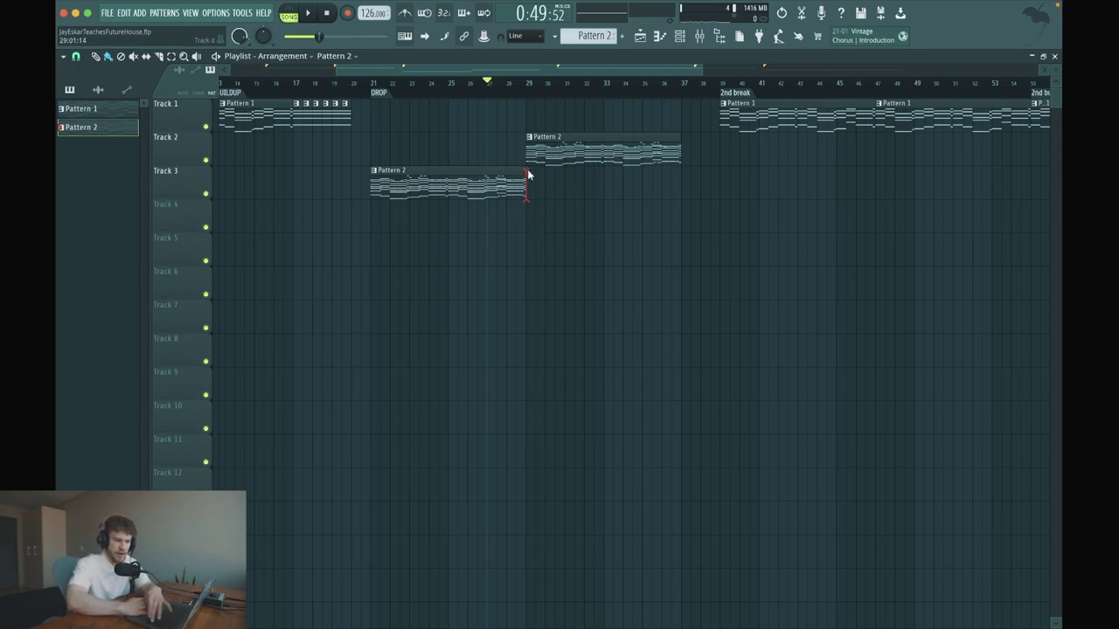
Open the Pattern 2 clip at the start of the drop and show its FL Keys notes in the piano roll.
left_click(369, 84)
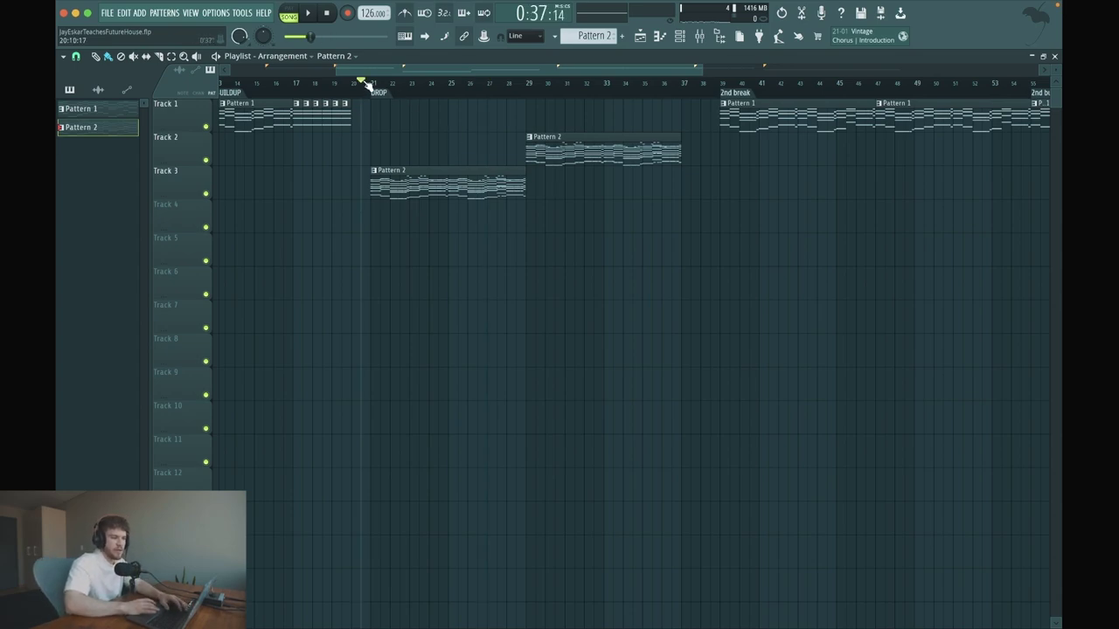
double_click(412, 184)
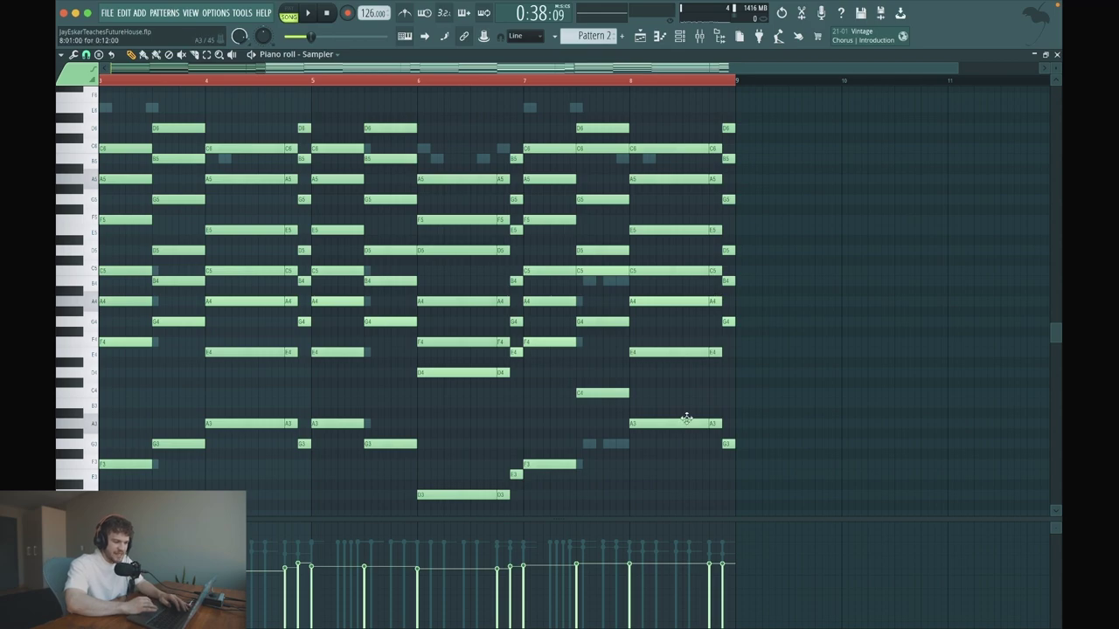
scroll(686, 418, "down", 1)
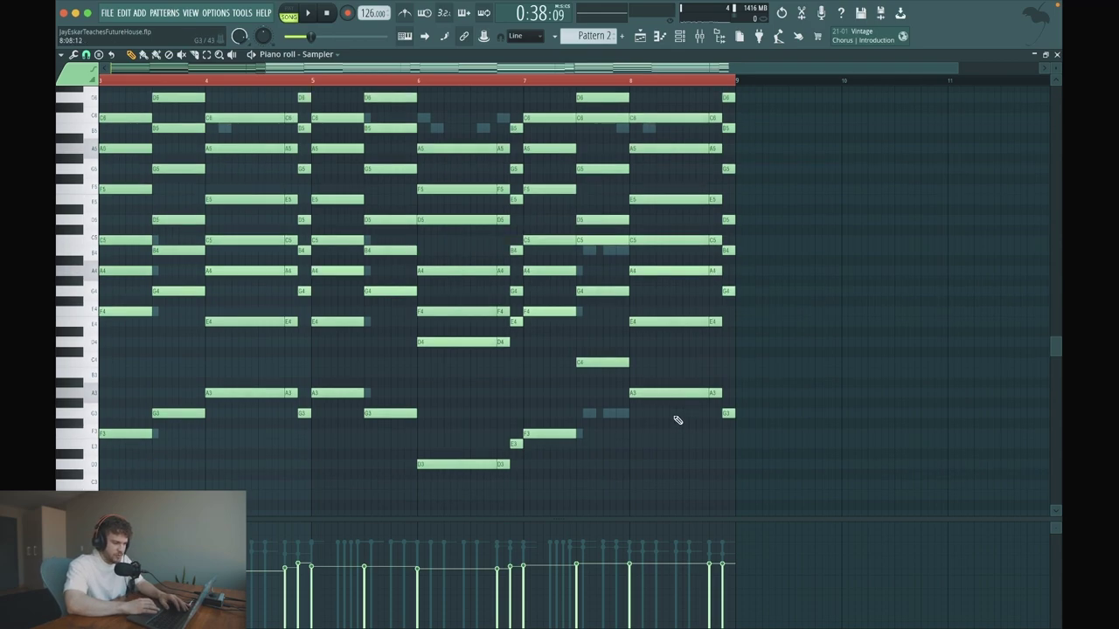
left_click(661, 39)
left_click(679, 36)
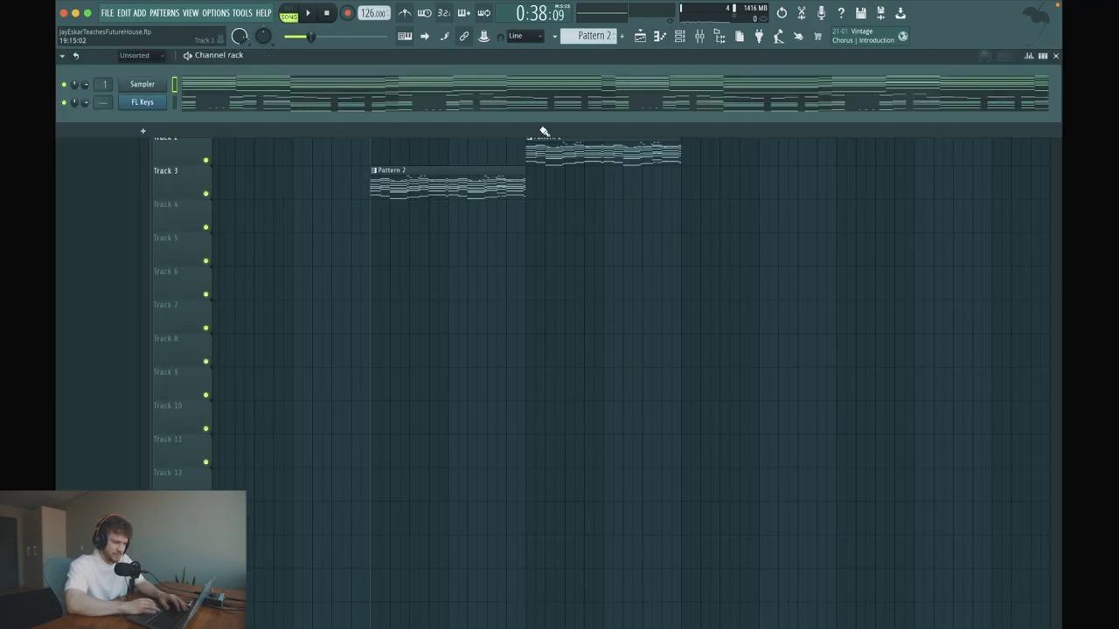
left_click(640, 108)
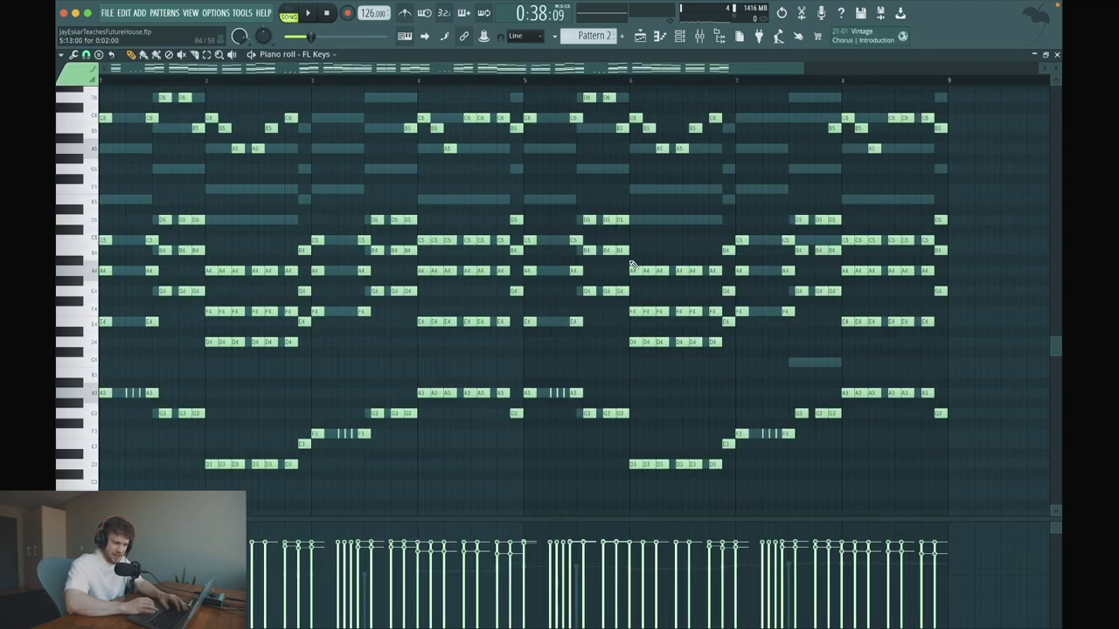
Play the pattern's ending, then delete all chord and melody notes after the first stab of bar 8.
scroll(666, 277, "right", 1)
left_click(737, 80)
key("space")
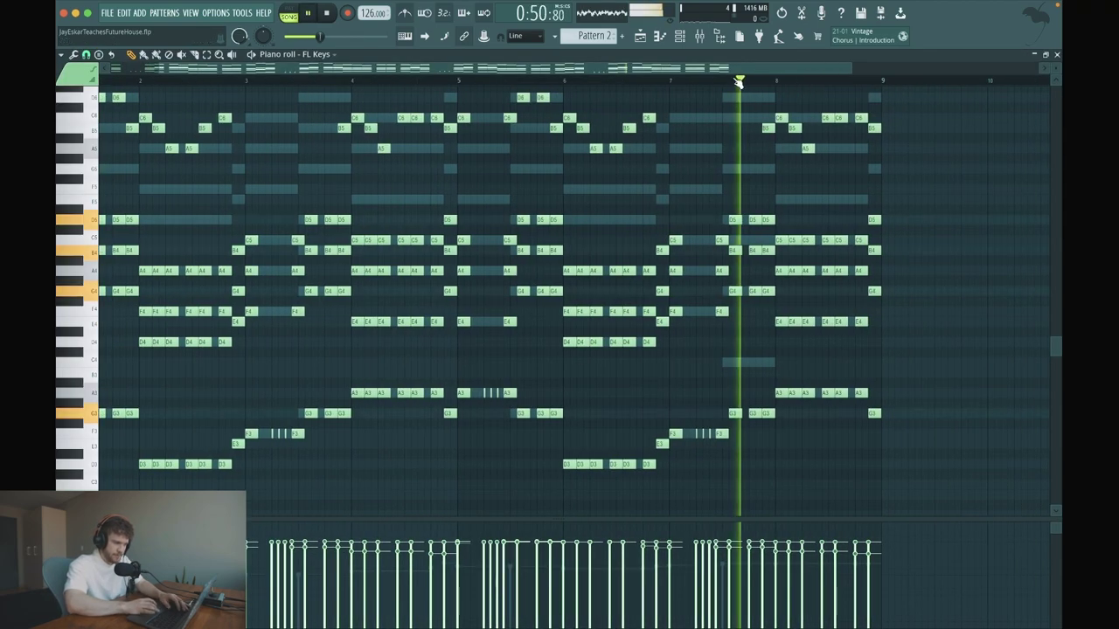
key("space")
left_click_drag(903, 434, 798, 109)
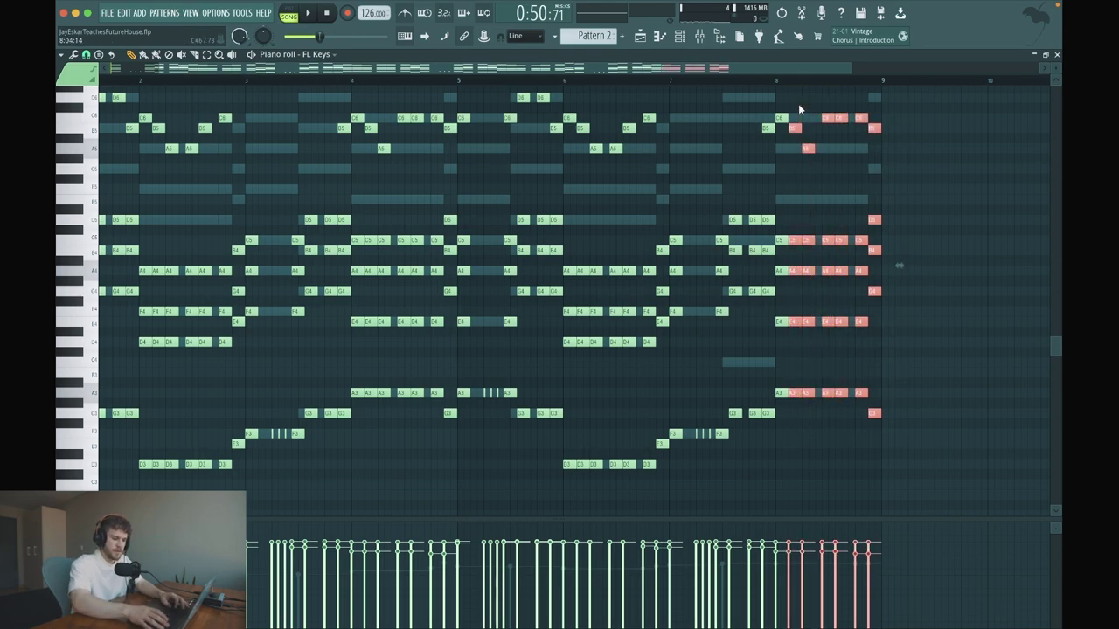
key("Delete")
Play the pattern from bar 7 to check the shortened ending in bar 8.
left_click(672, 82)
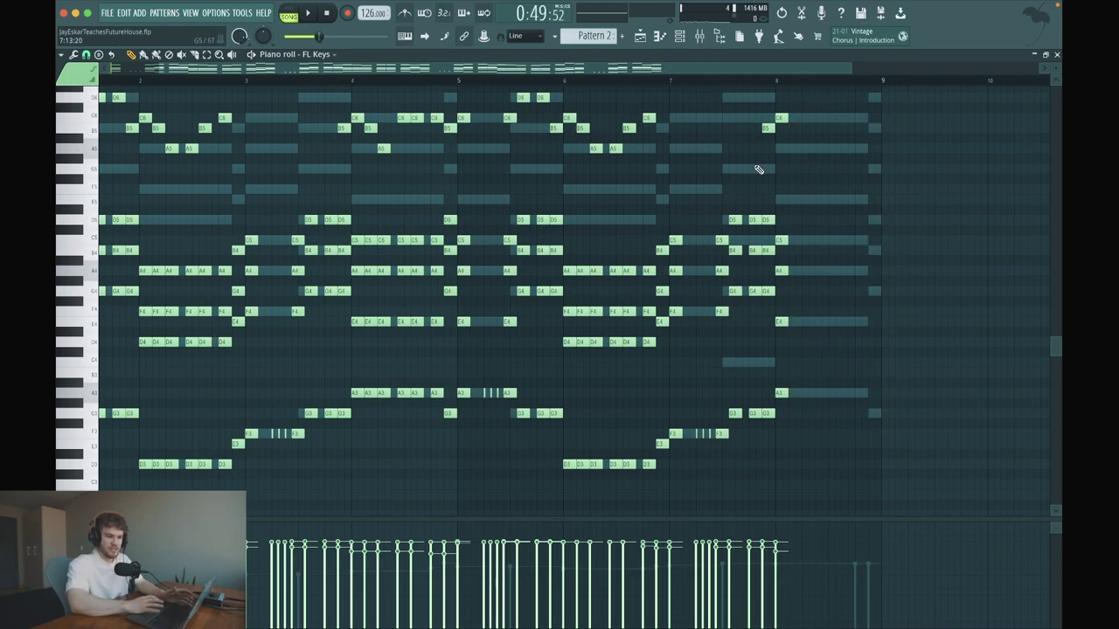
scroll(758, 169, "down", 2)
key("space")
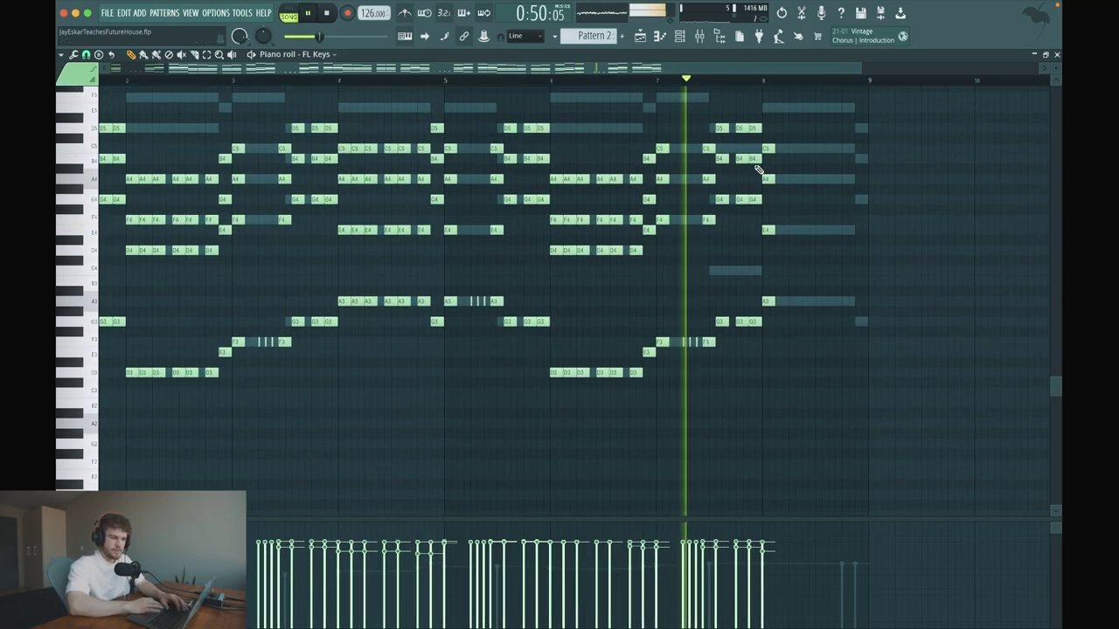
scroll(759, 169, "up", 2)
key("space")
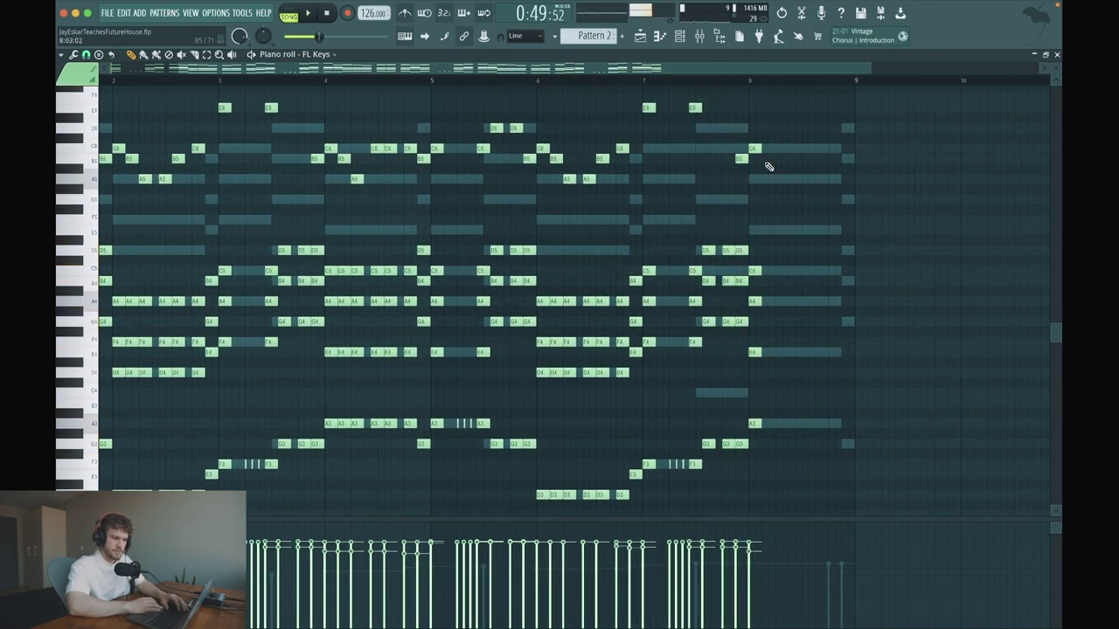
Add a short closing melody of C6, C6, B5 and C6 after the stab in bar 8, playing the ending while placing it.
left_click(739, 82)
key("space")
key("space")
key("space")
key("space")
key("space")
key("space")
key("space")
key("space")
key("space")
key("space")
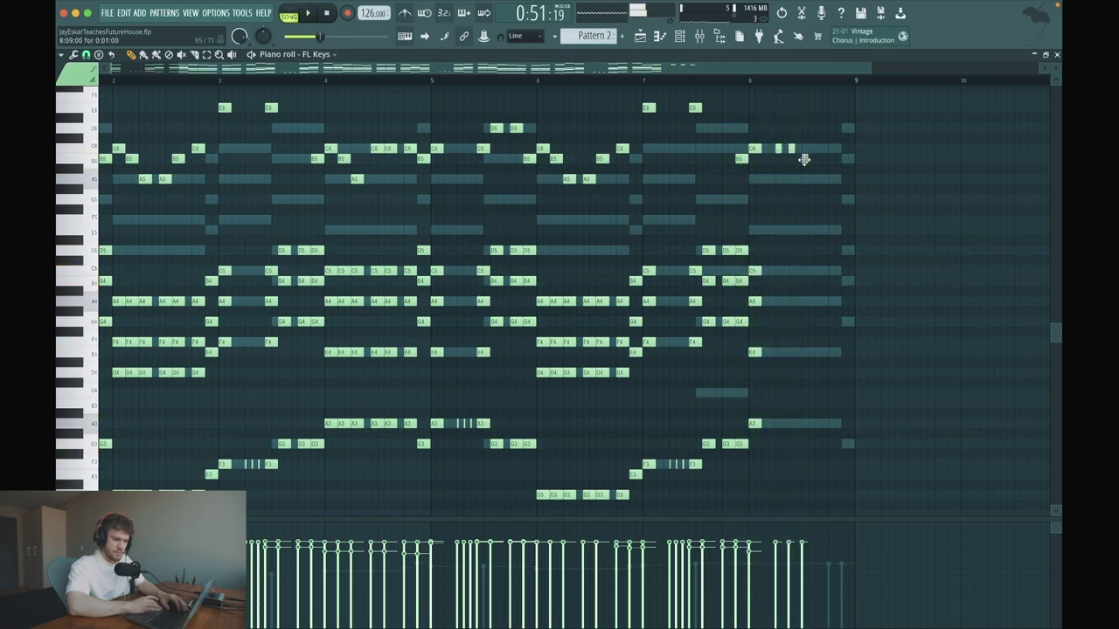
key("space")
key("space")
Play the first drop from its start and clear the Sampler channel's notes from Pattern 2, keeping the FL Keys notes.
left_click(640, 37)
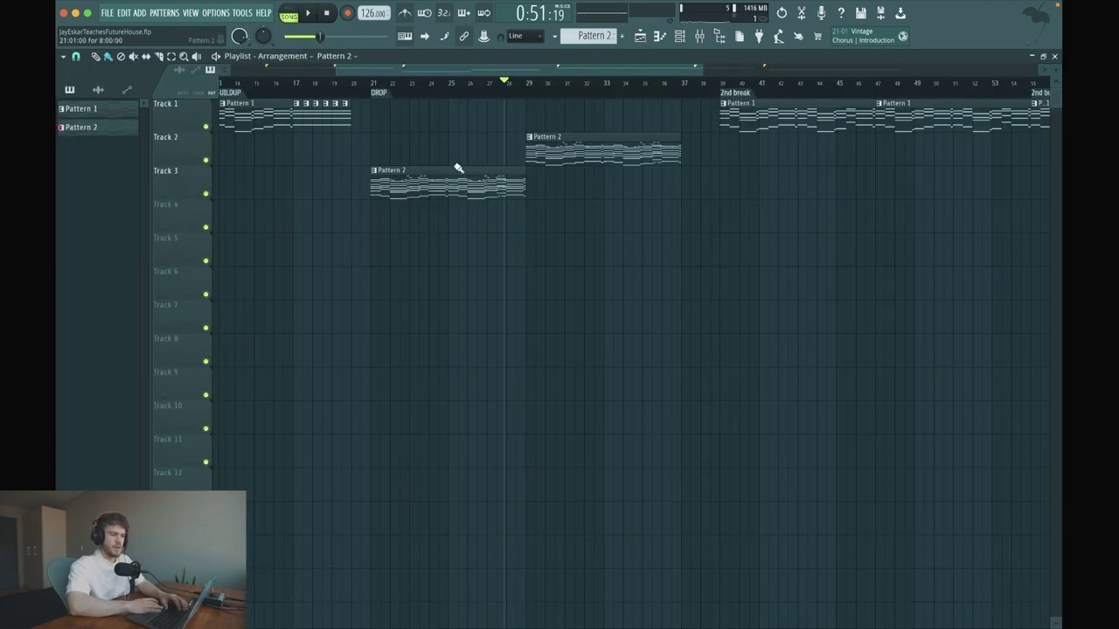
left_click(371, 89)
key("space")
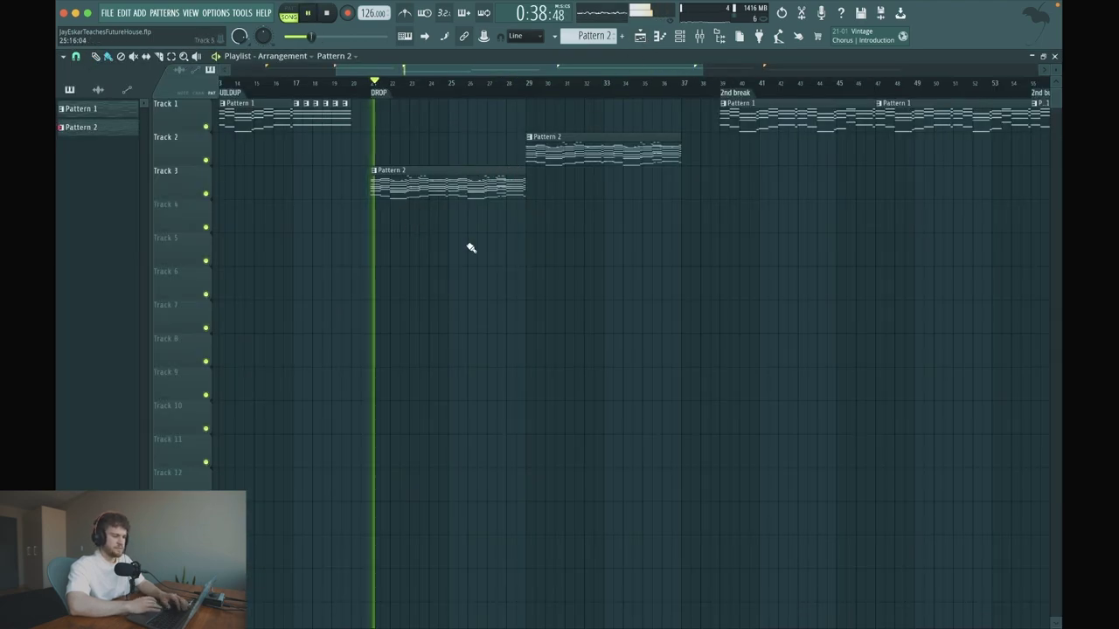
double_click(536, 141)
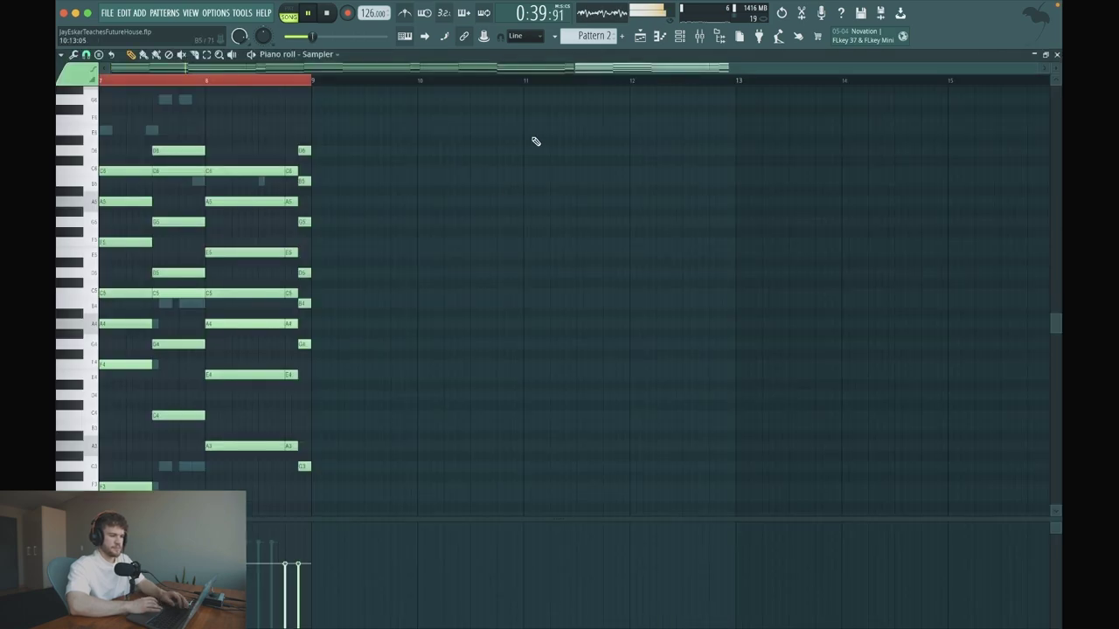
left_click(680, 36)
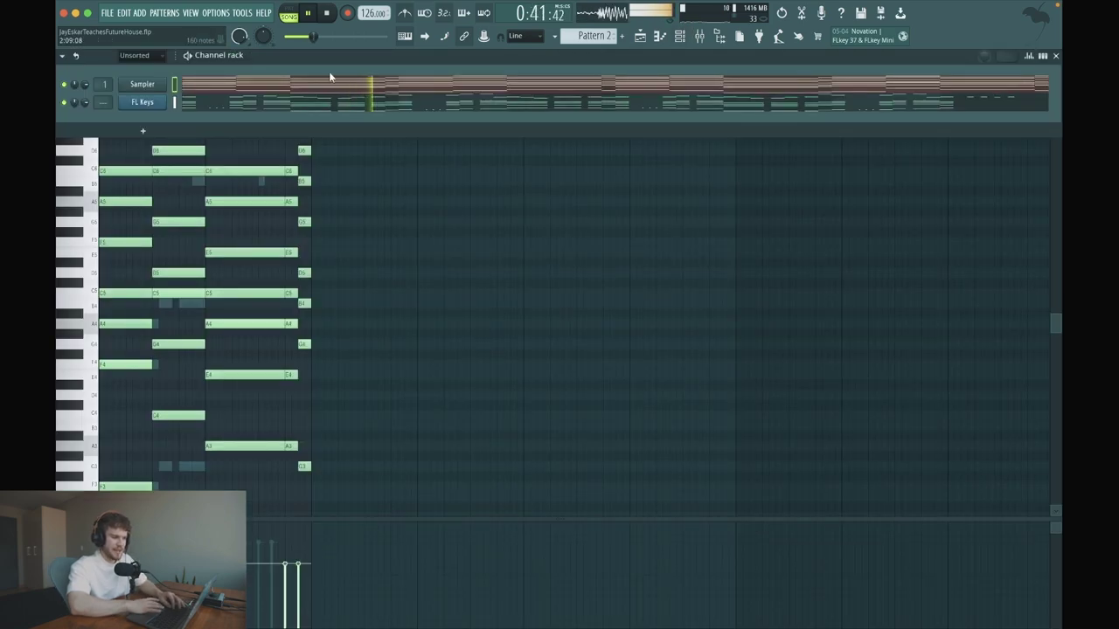
left_click(173, 84)
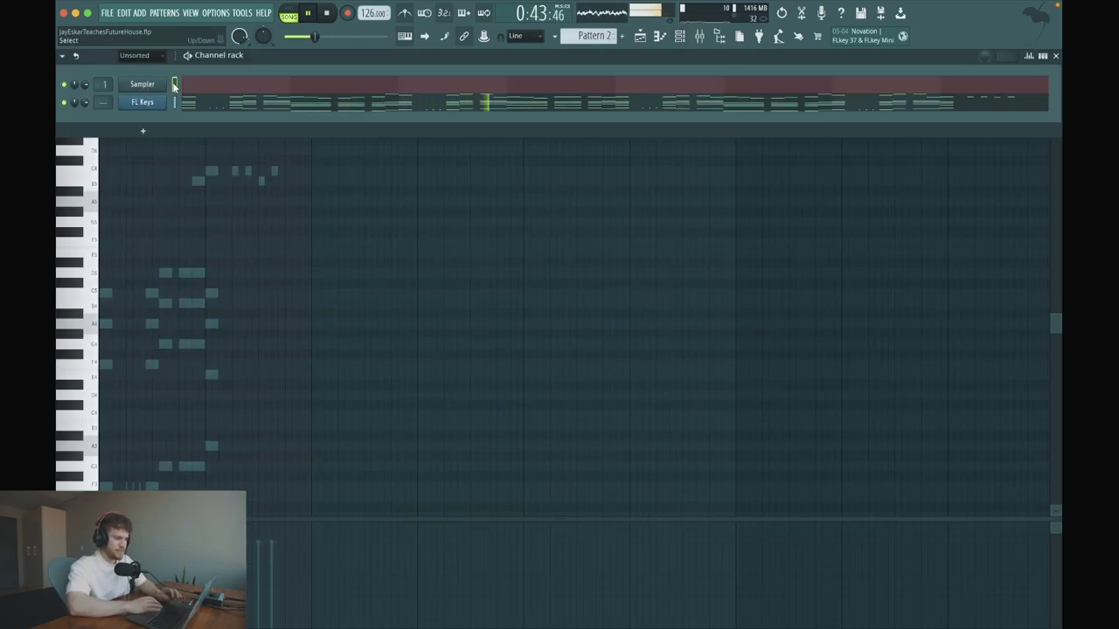
Play the drop from bar 29, make that clip a separate pattern named 2ND PART OF DROP, and open its FL Keys notes.
left_click(650, 38)
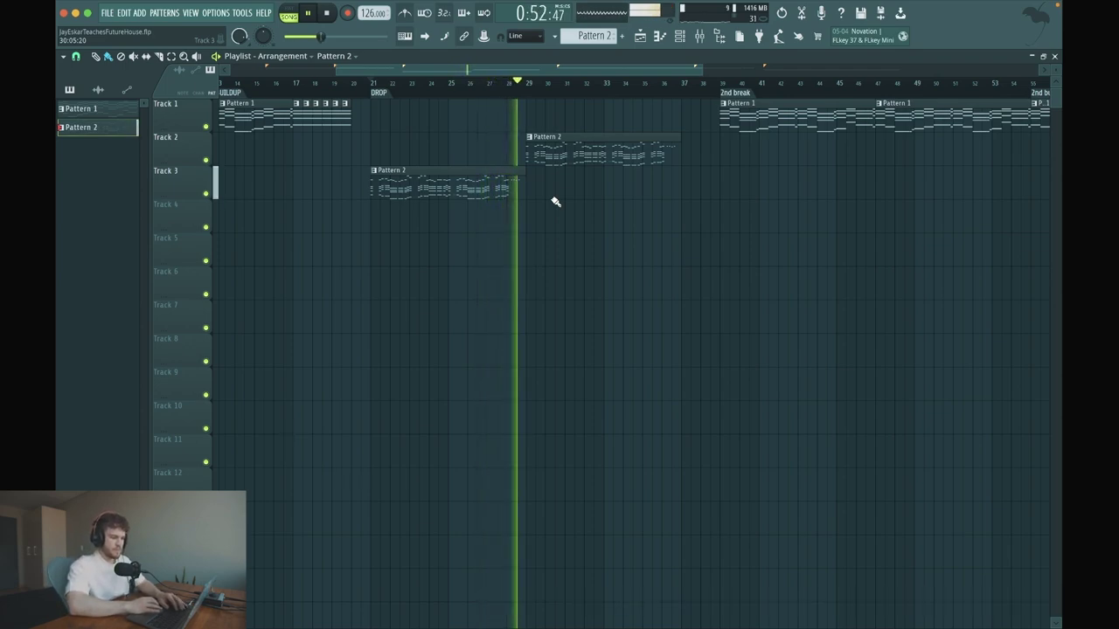
key("space")
left_click(507, 86)
left_click(529, 82)
key("space")
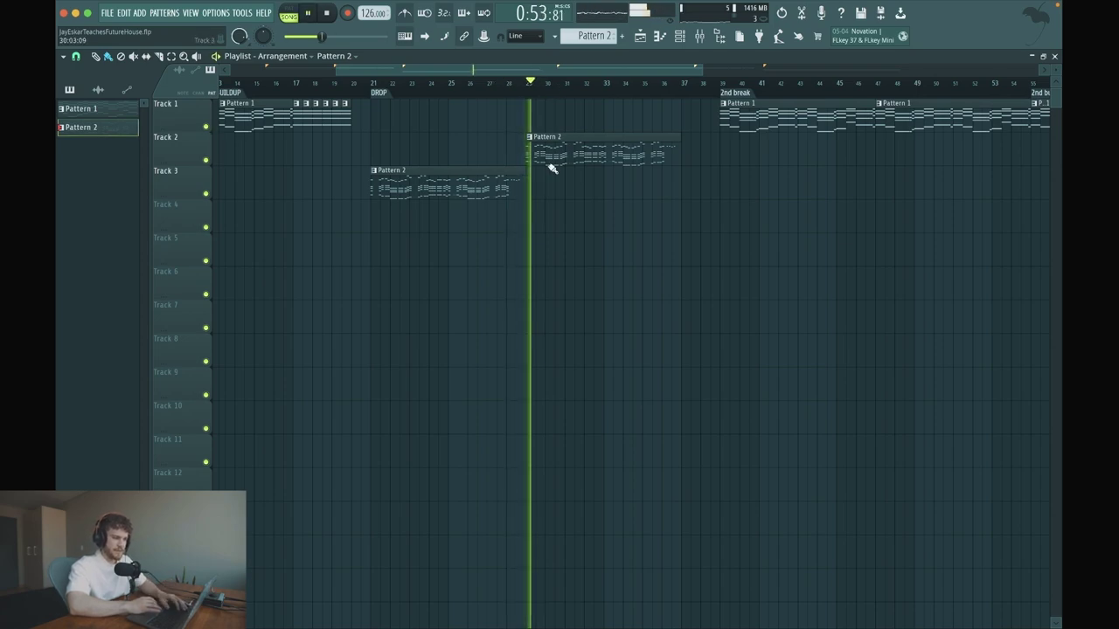
double_click(542, 157)
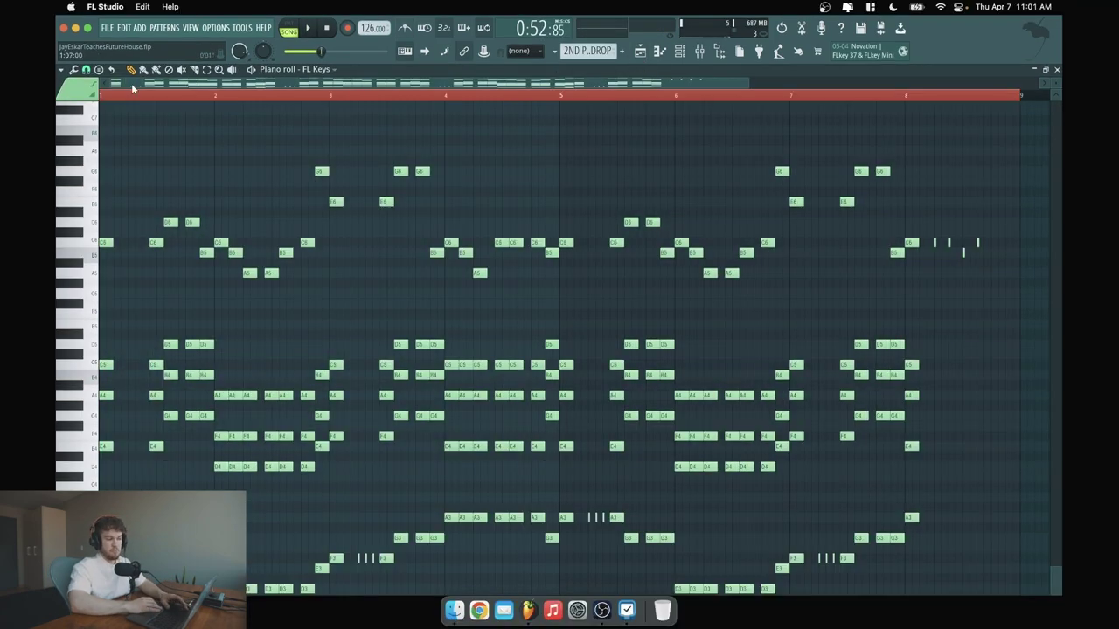
Raise the second C6 melody note in bar 1 to G6 and play the opening.
key("space")
key("space")
left_click_drag(156, 243, 155, 170)
key("space")
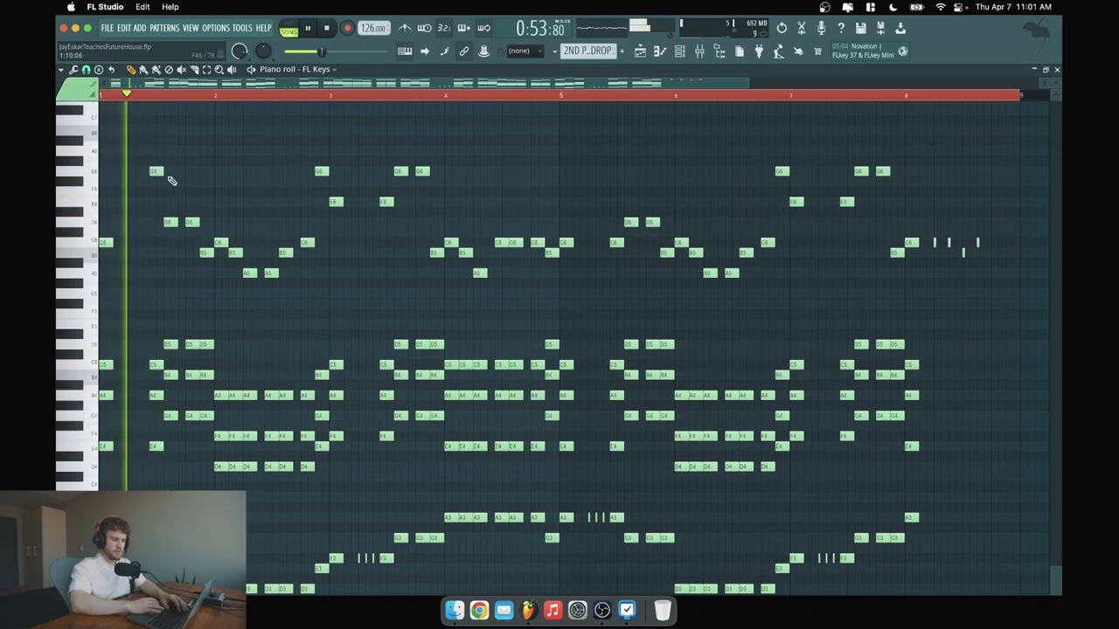
key("space")
key("space")
Raise the first D6 melody note in bar 1 to B6 and play the opening repeatedly to check it.
left_click_drag(171, 222, 170, 129)
key("space")
key("space")
key("space")
key("space")
key("space")
key("space")
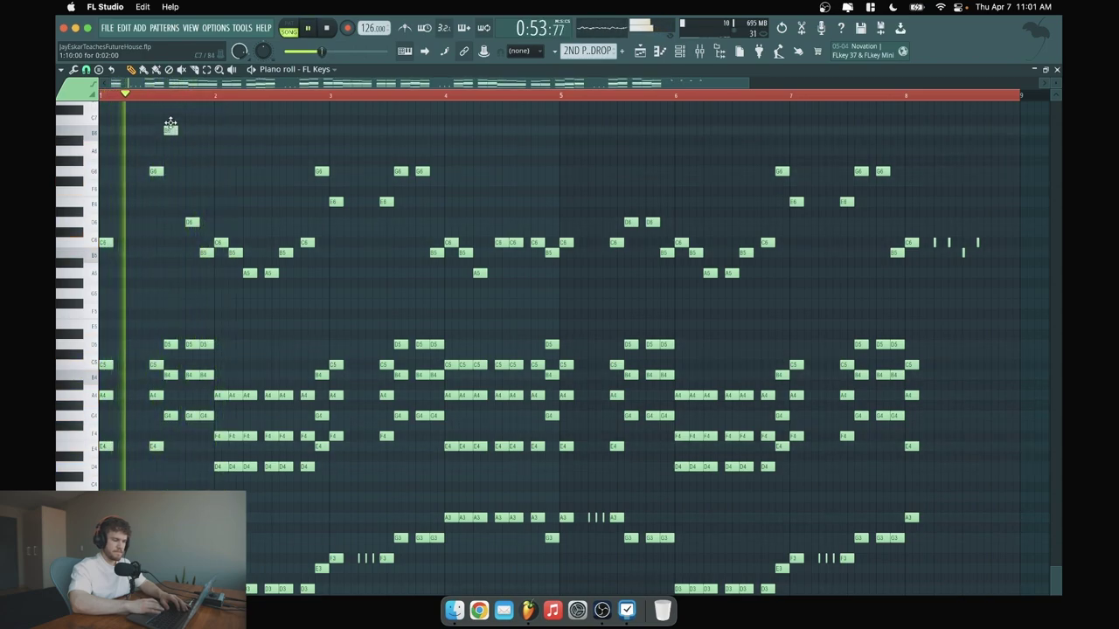
key("space")
key("space")
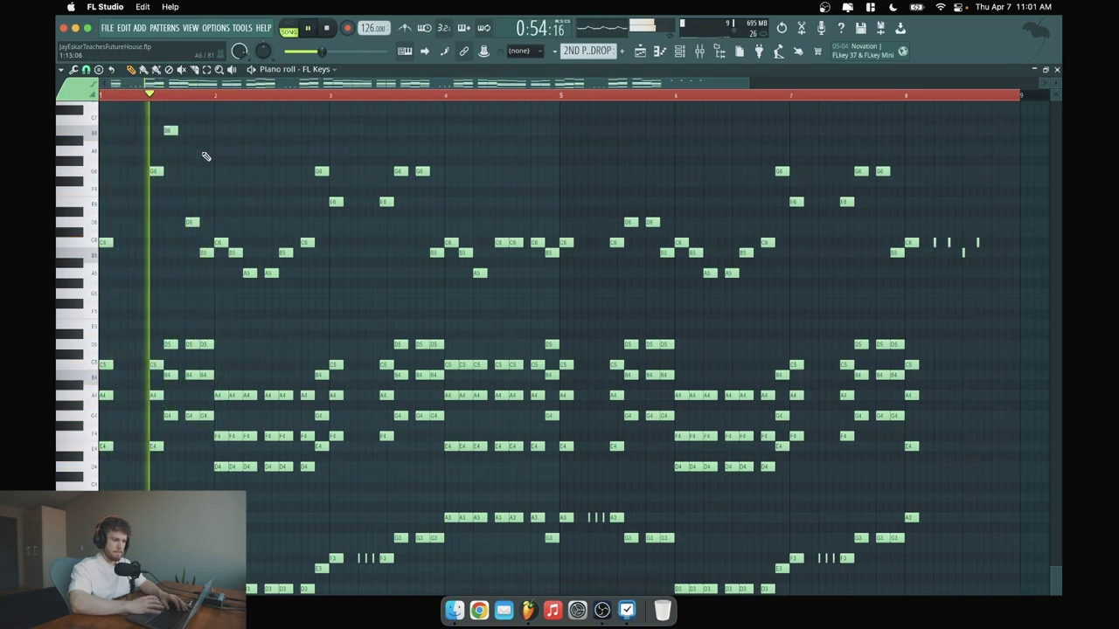
key("space")
key("space")
key("space")
Try the two raised melody notes in bar 1 in swapped order, B6 before G6, and play the result.
left_click(156, 171)
key("space")
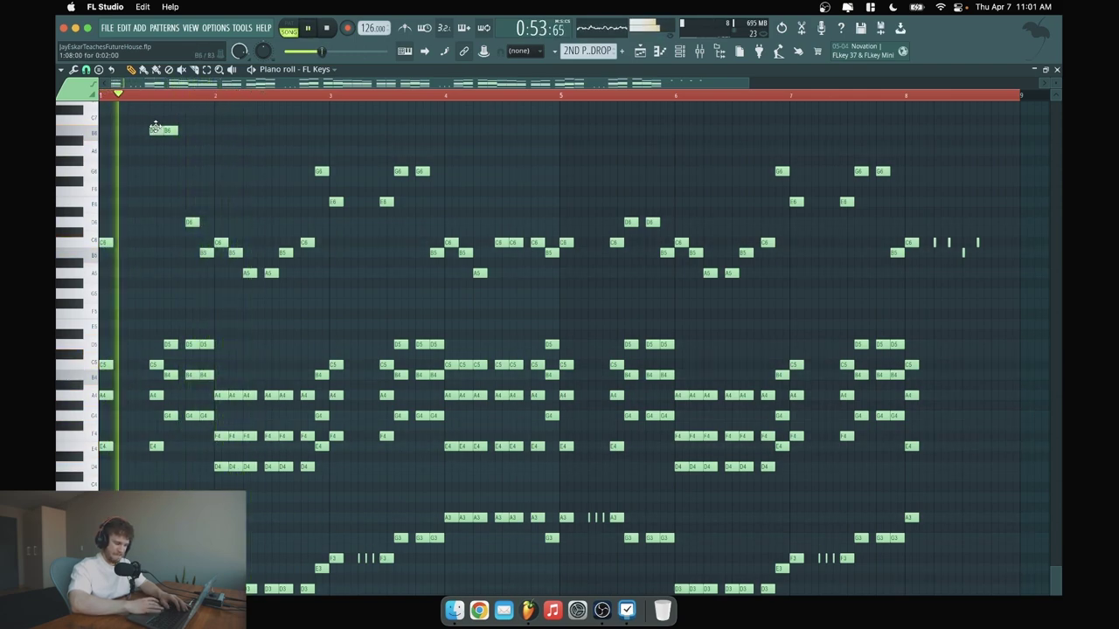
key("space")
key("space")
key("space")
left_click_drag(169, 129, 171, 169)
key("space")
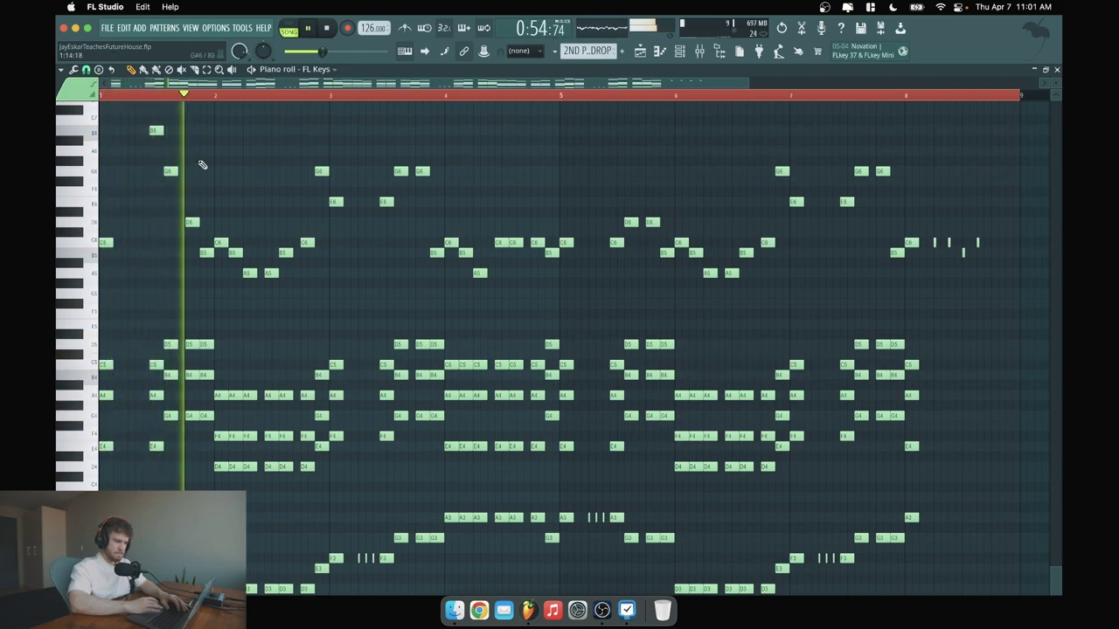
key("space")
key("space")
key("space")
Put the two raised melody notes in bar 1 back in the order G6, B6 and replay the opening.
mouse_move(155, 130)
left_mouse_down()
mouse_move(157, 171)
mouse_move(171, 131)
left_mouse_up()
key("space")
key("space")
key("space")
key("space")
key("space")
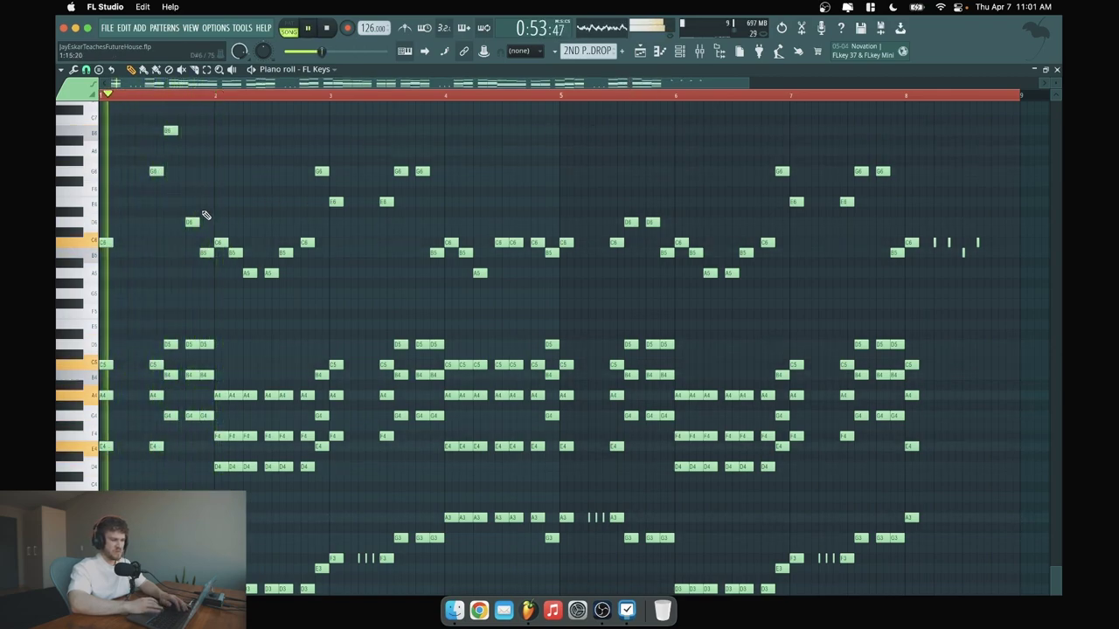
Raise the remaining D6 melody note in bar 1 to B6 and play the changed phrase.
key("space")
left_click(190, 222)
left_click_drag(190, 222, 191, 131)
key("space")
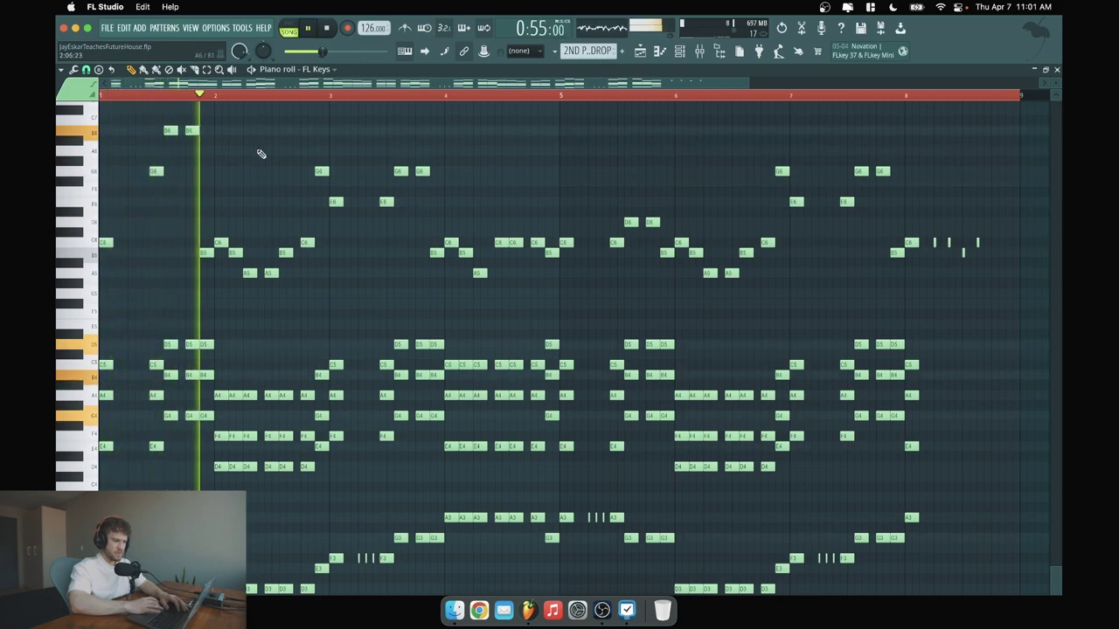
key("space")
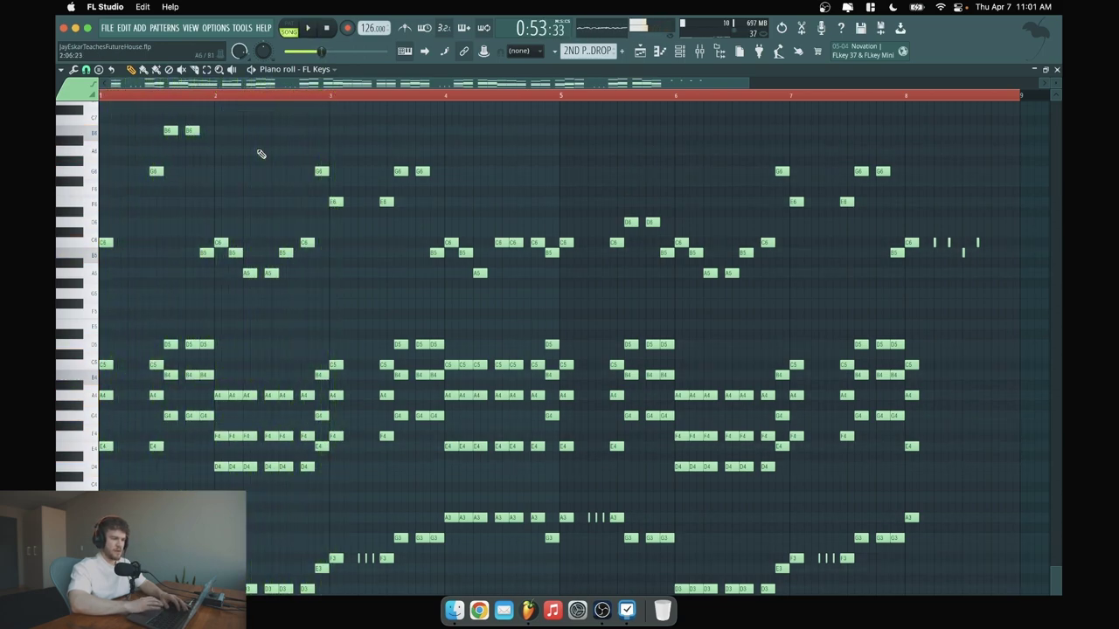
Play the 2ND PART OF DROP clip in the playlist from bar 29 and listen to its ending.
left_click(642, 49)
key("space")
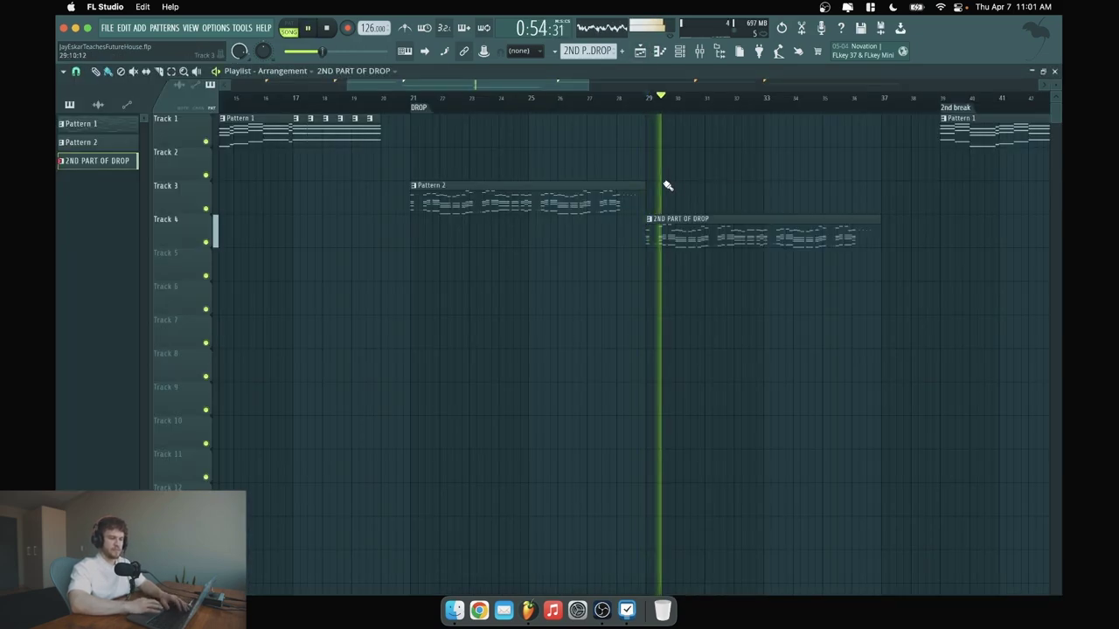
key("space")
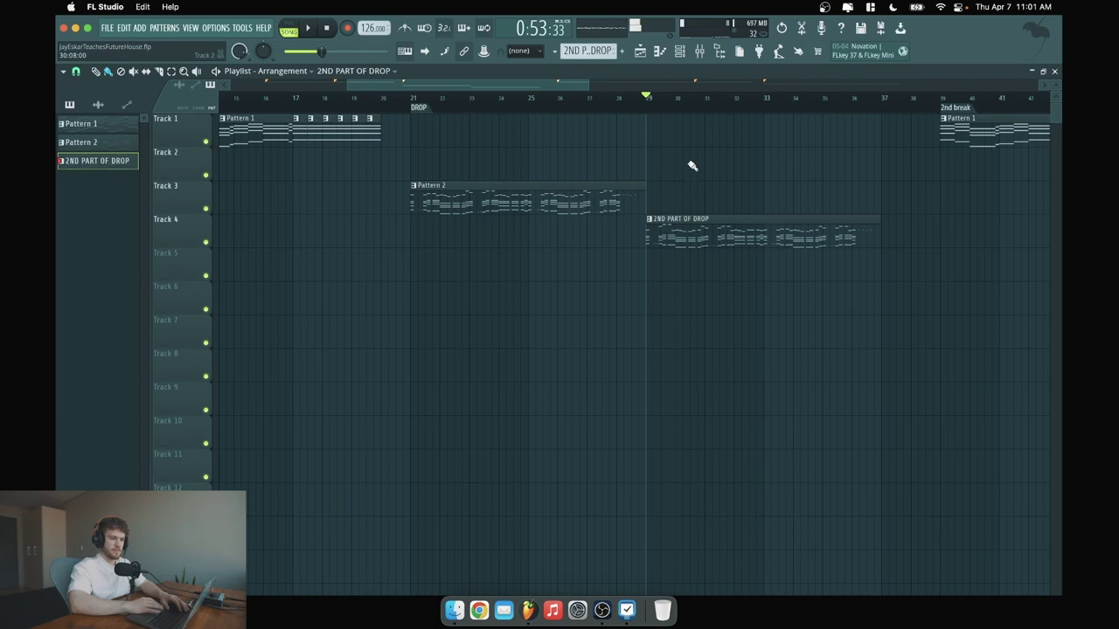
left_click(663, 106)
key("space")
left_click(833, 107)
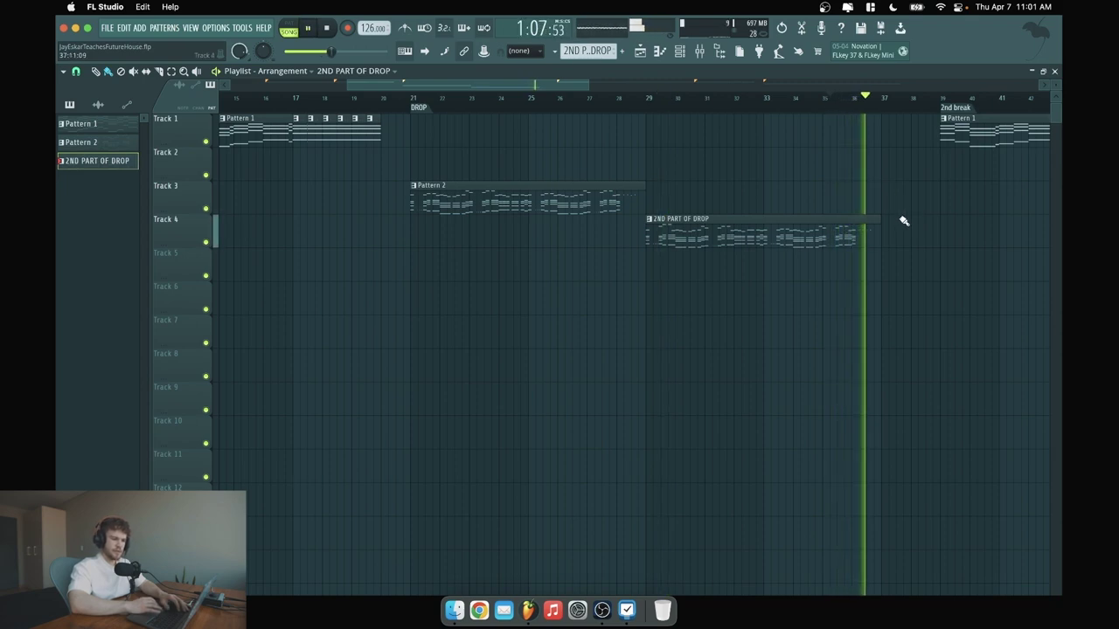
key("space")
Check the gap before the 2nd break and move the 2nd break marker to bar 37.
scroll(824, 179, "down", 3)
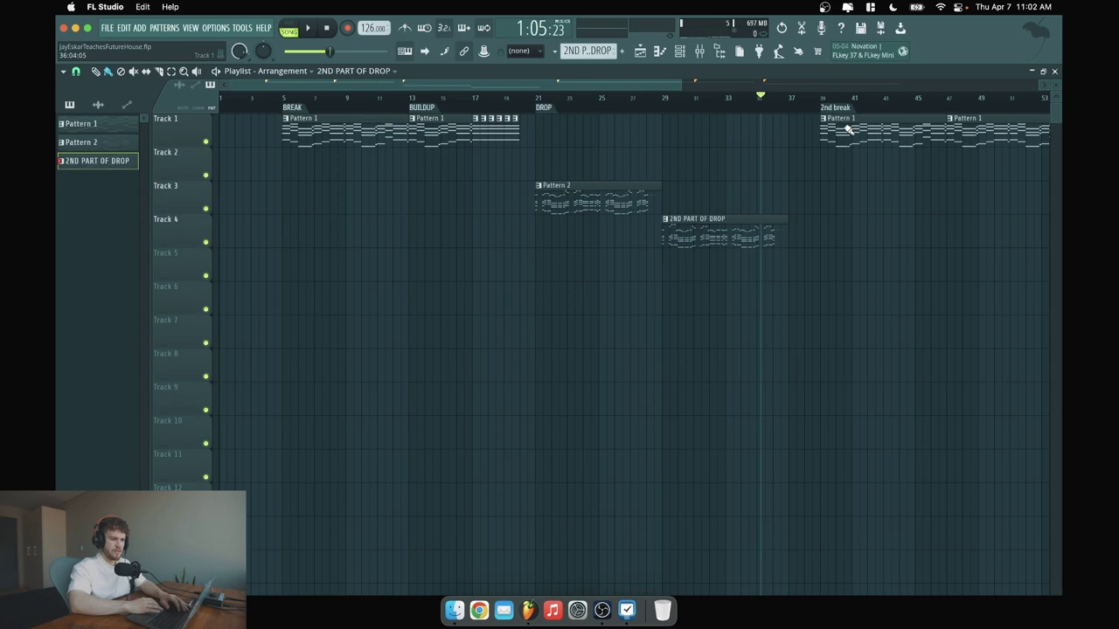
left_click(796, 106)
left_click(818, 106)
key("space")
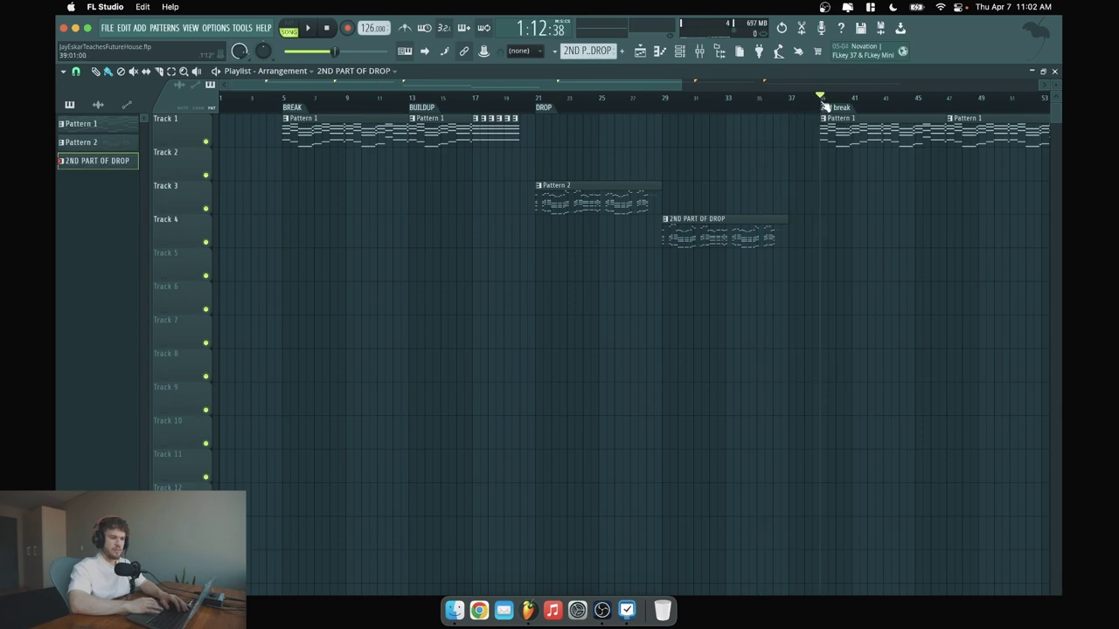
key("space")
left_click(793, 107)
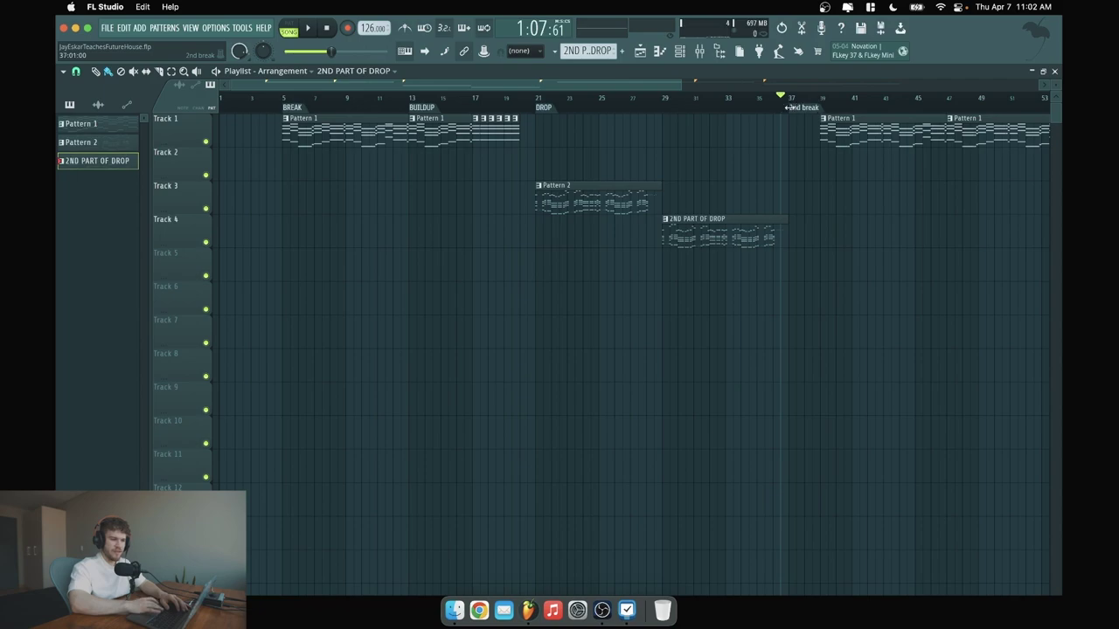
Shift the Pattern 1 clips and the 2nd buildup marker two bars earlier, so the sections start at bars 37 and 53.
left_click_drag(871, 131, 840, 132)
scroll(900, 220, "down", 1)
scroll(902, 221, "right", 2)
left_click_drag(1029, 213, 885, 121)
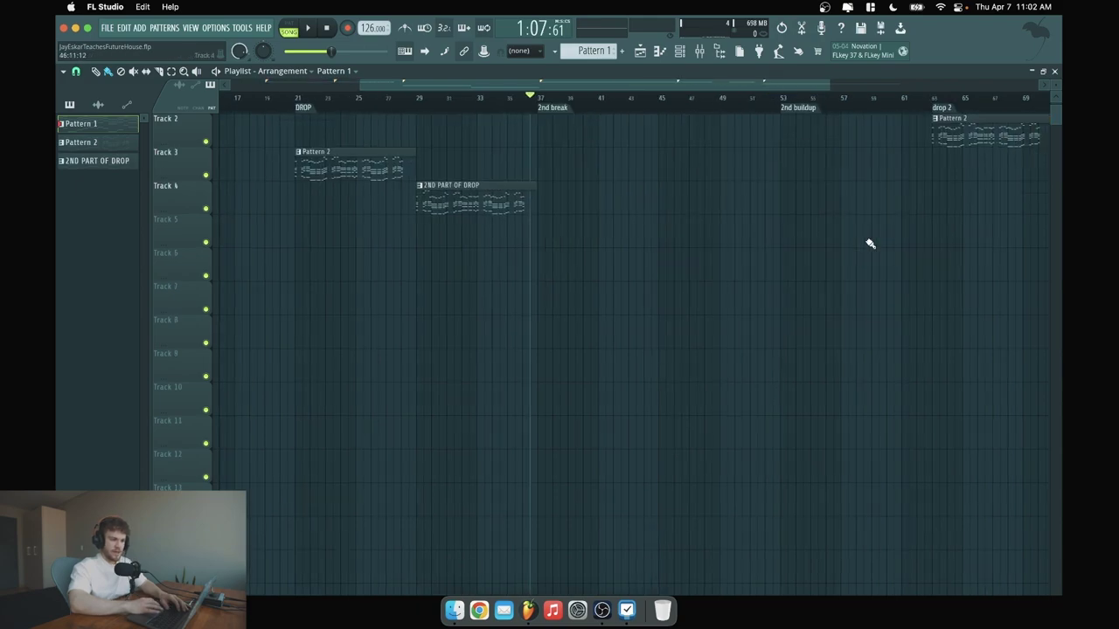
scroll(869, 242, "up", 1)
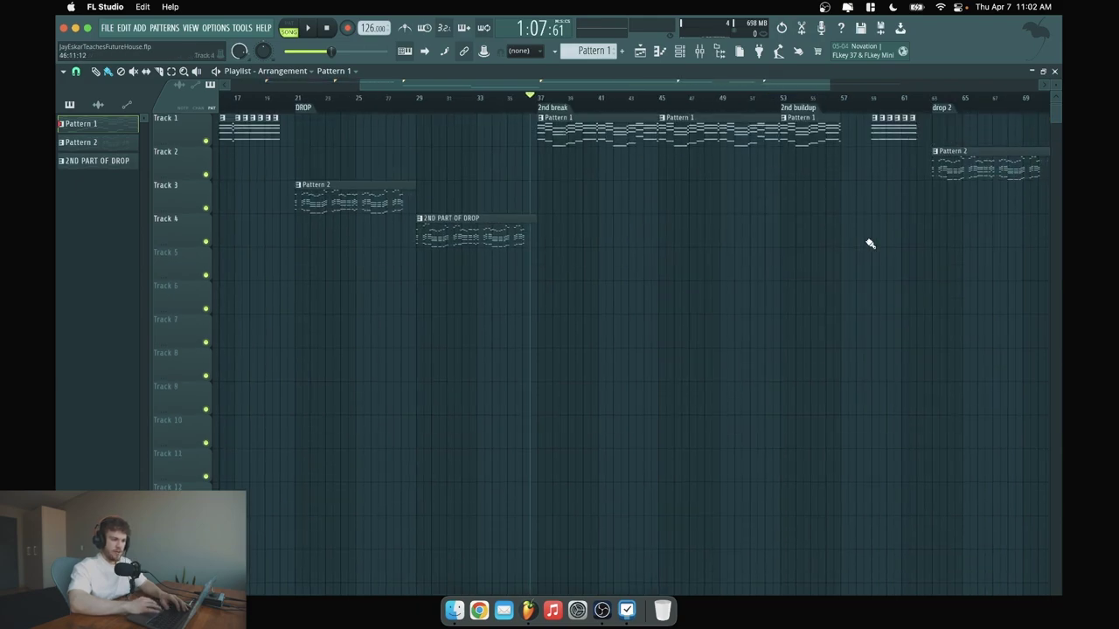
Replace the Pattern 1 clip at bar 45 with a Pattern 2 clip on Track 2 and play the transition into it.
right_click(670, 118)
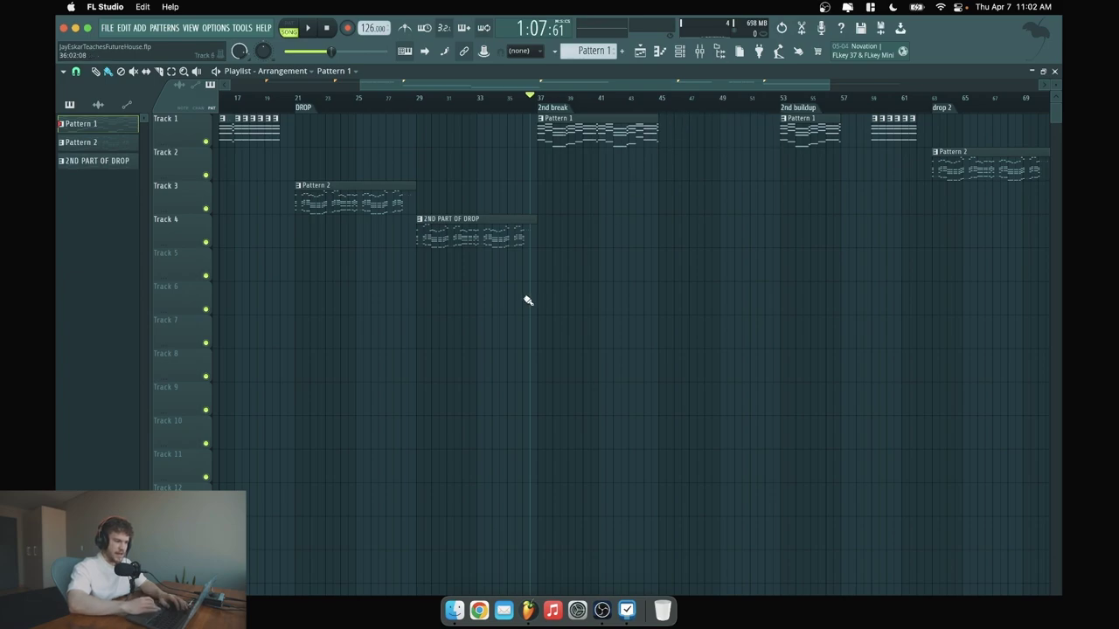
left_click_drag(460, 185, 724, 153)
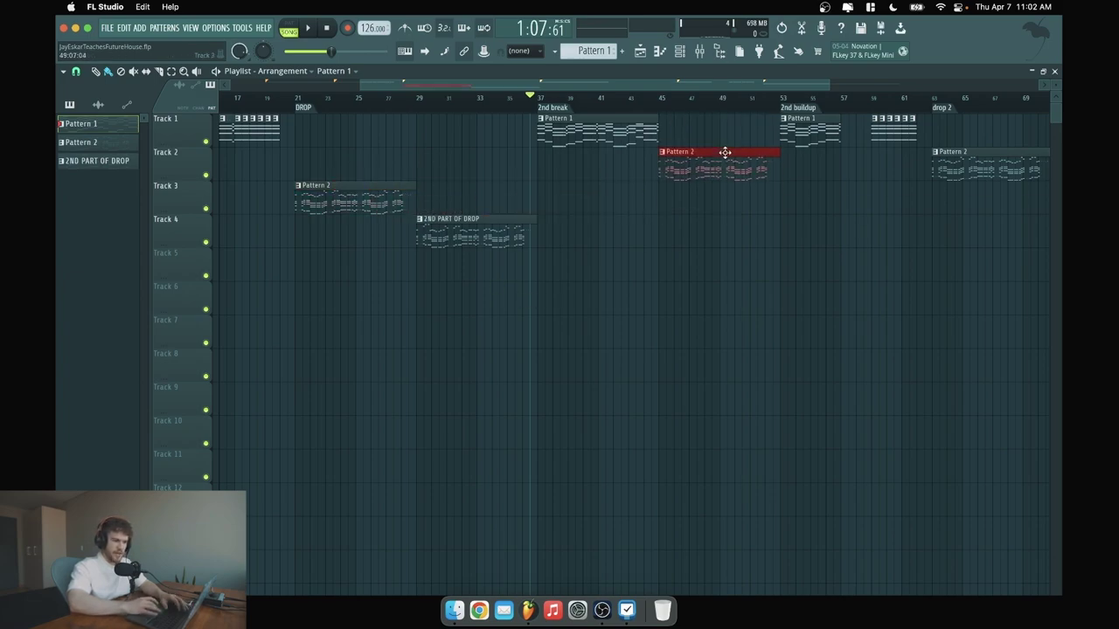
left_click(656, 107)
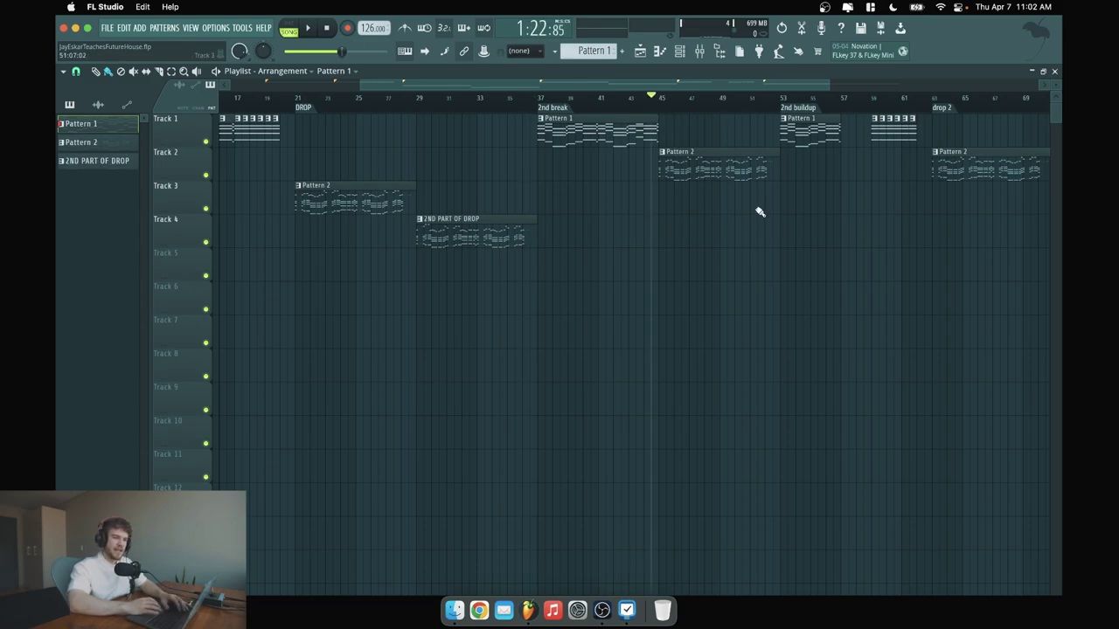
scroll(759, 212, "right", 5)
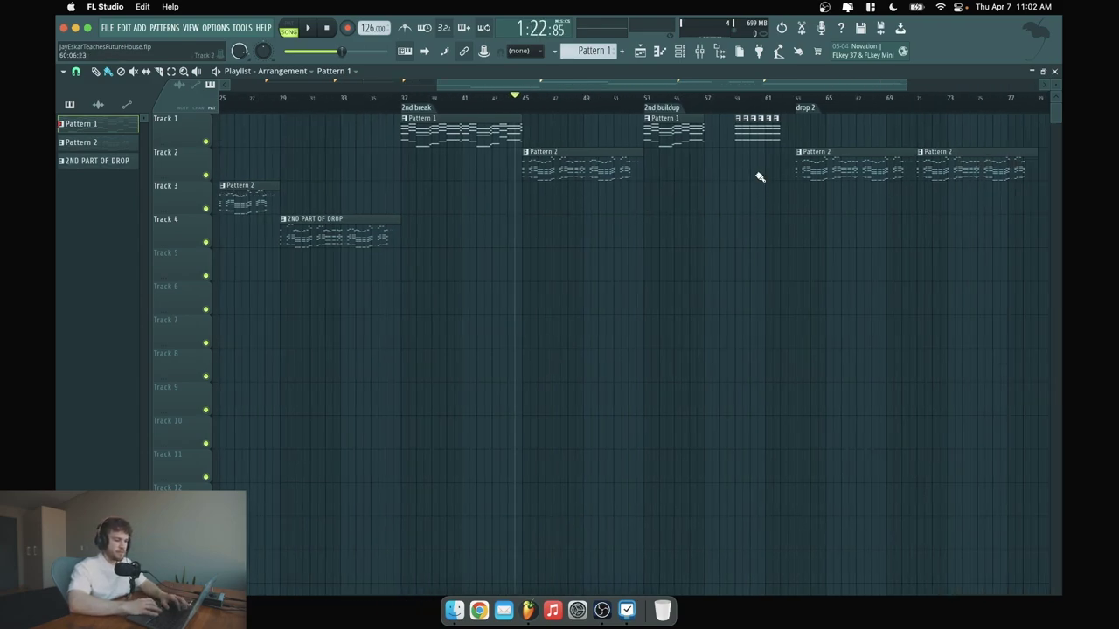
key("space")
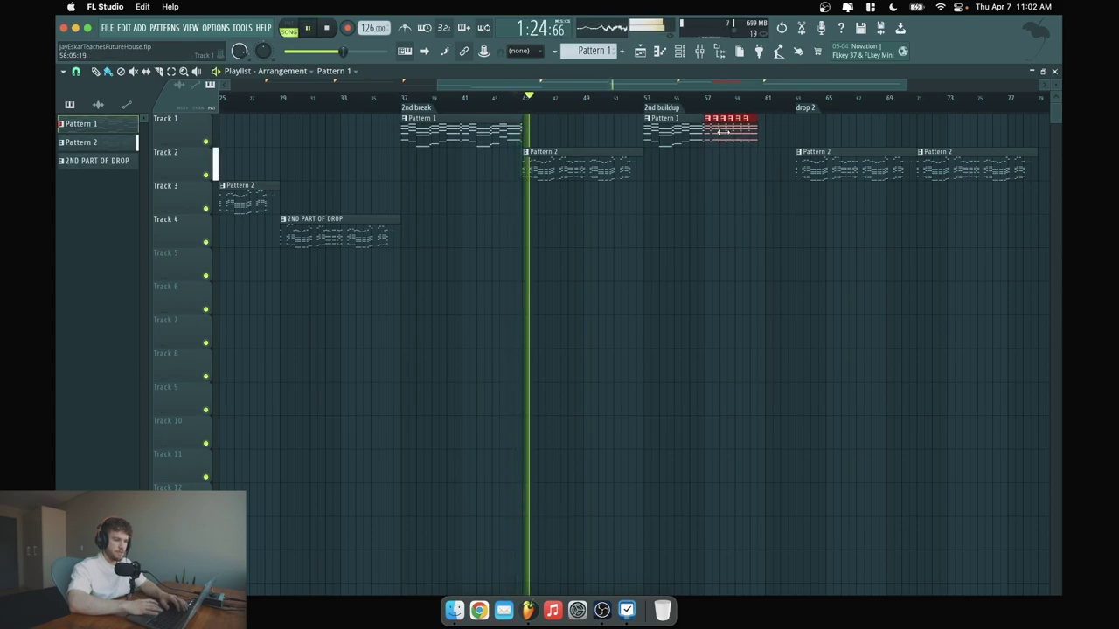
Position the short Pattern 1 stab clips of the 2nd buildup at bar 57, directly after the longer Pattern 1 clip.
key("Delete")
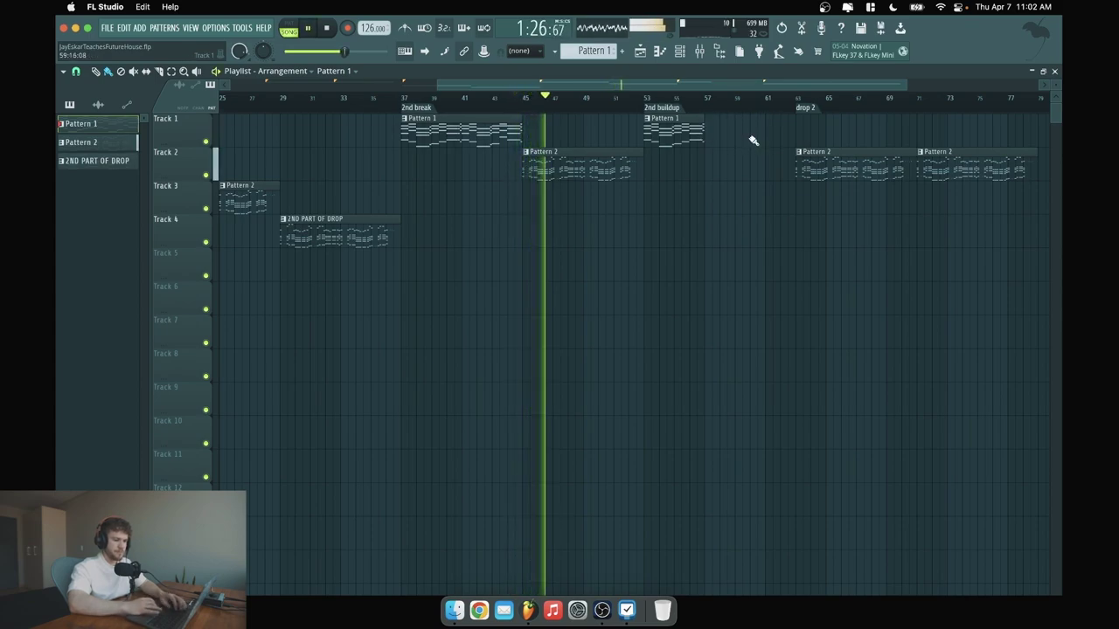
key("super+z")
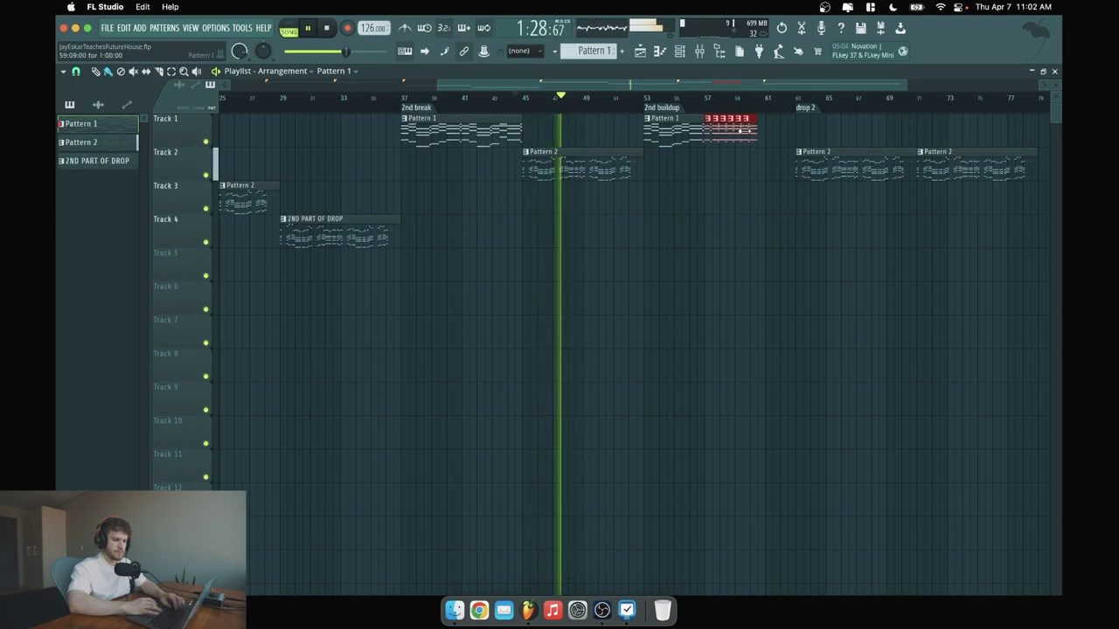
left_click_drag(743, 130, 751, 130)
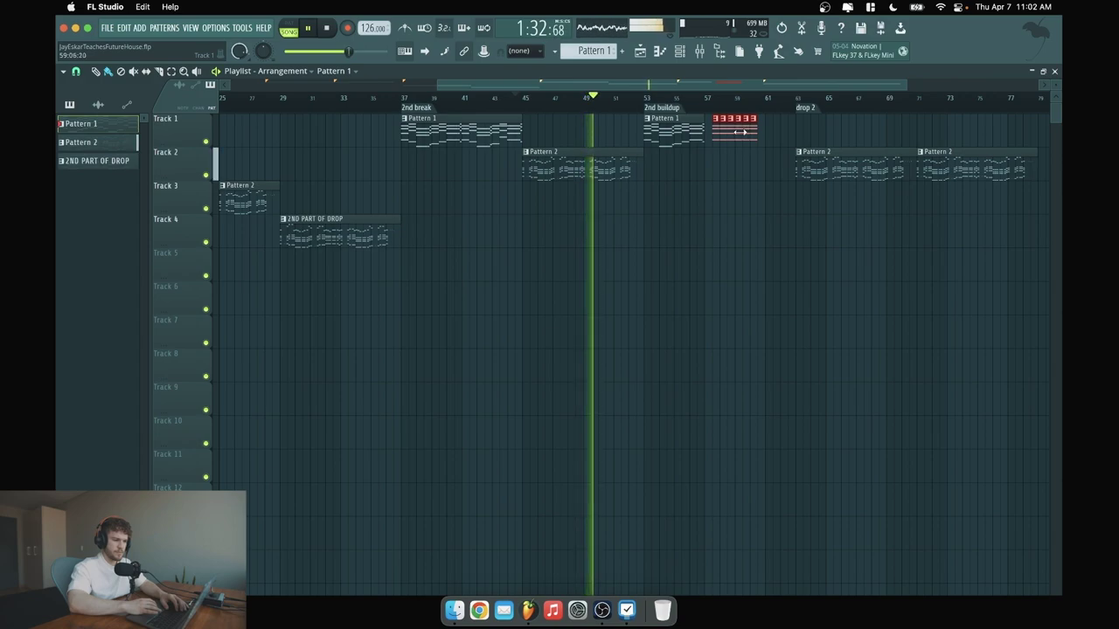
left_click_drag(736, 130, 728, 130)
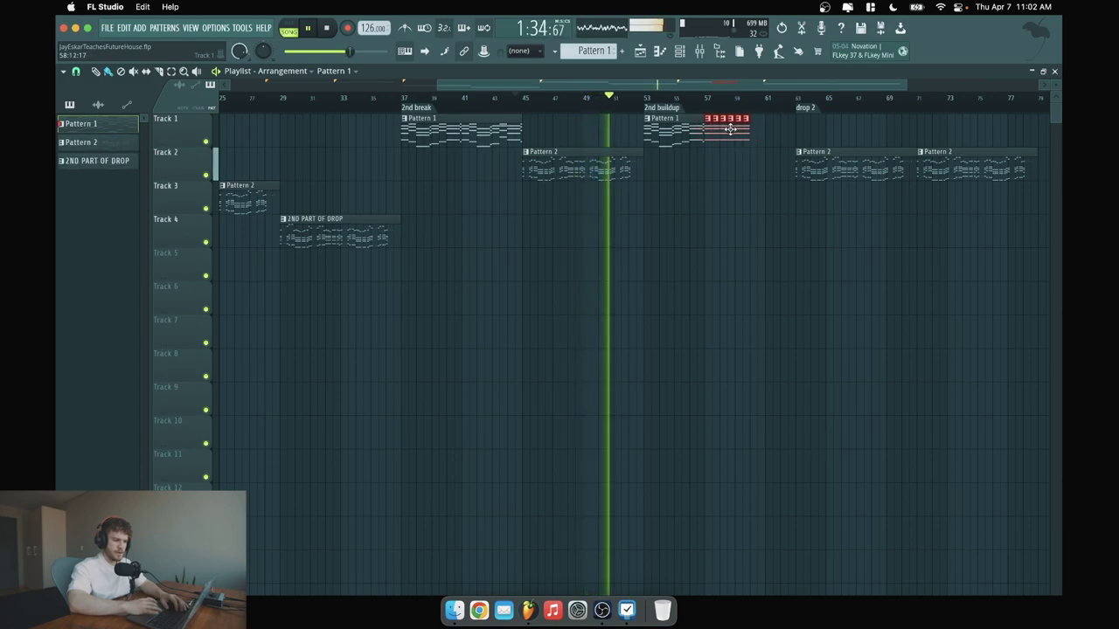
left_click(748, 173)
Move the drop 2 marker and both of its Pattern 2 clips two bars earlier to bar 61.
left_click_drag(798, 107, 769, 108)
left_click_drag(1014, 212, 852, 157)
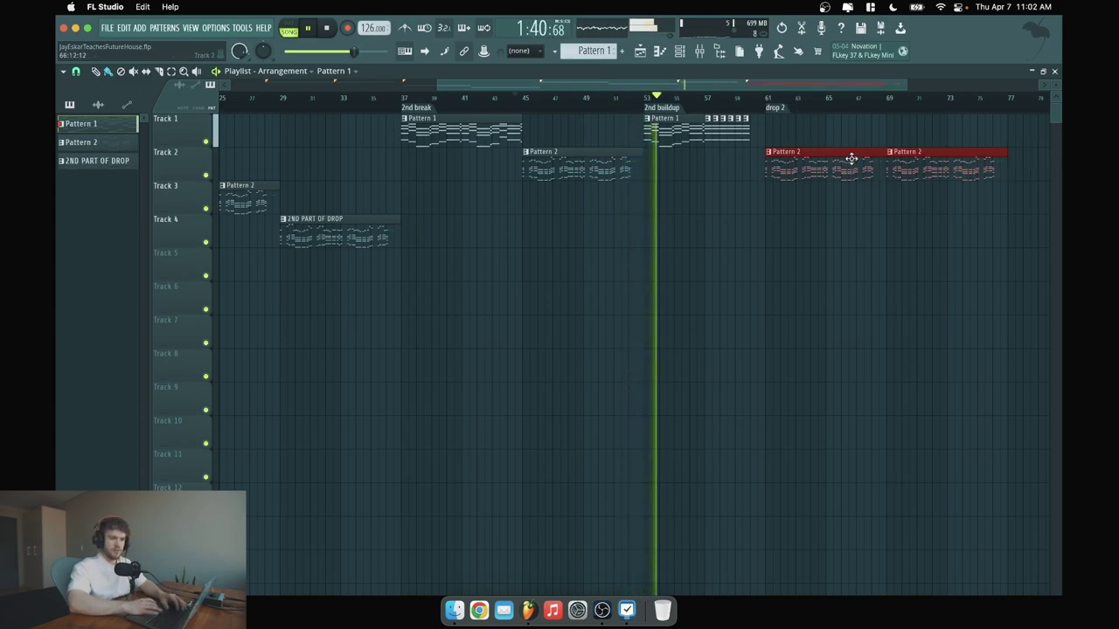
Create a new pattern named ARP and place it on Track 6 at bar 5 as an eight-bar clip under the break.
left_click(819, 145)
scroll(822, 143, "down", 3)
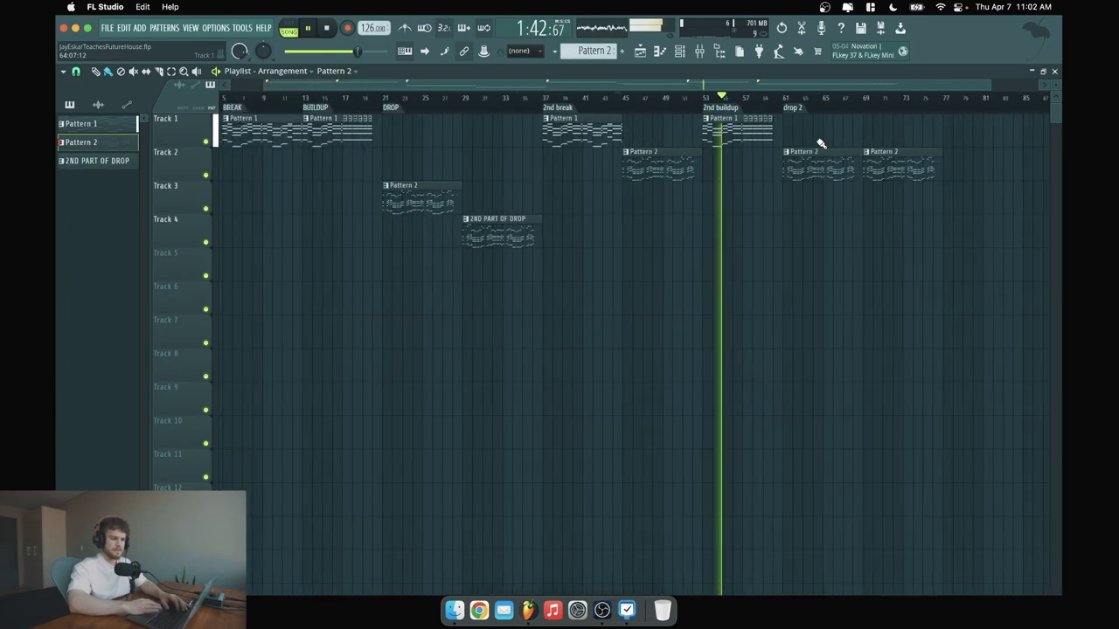
key("space")
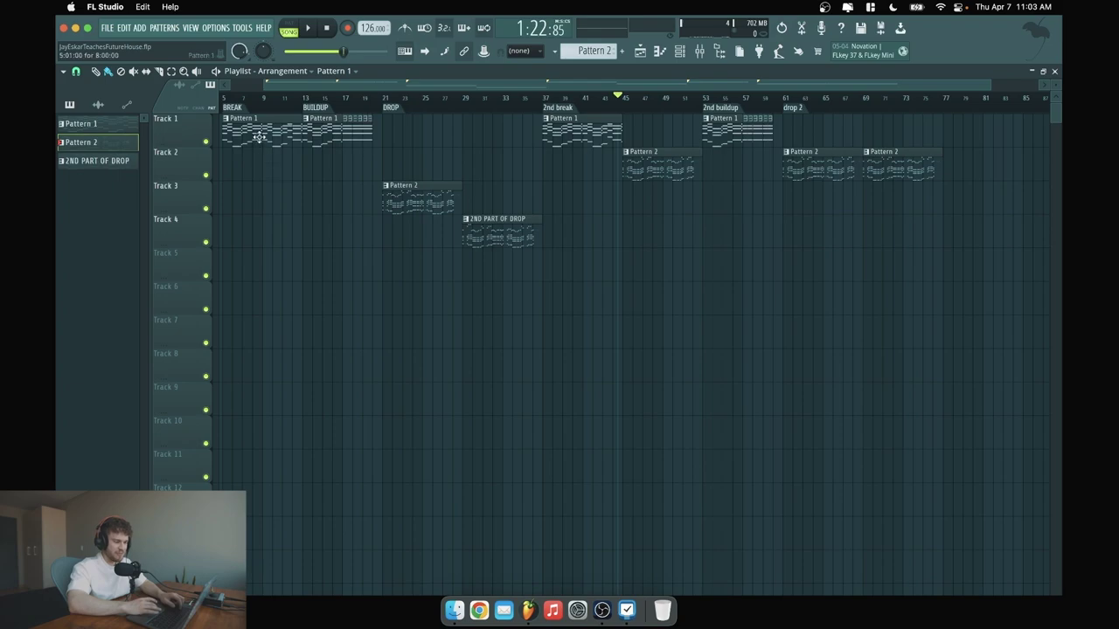
left_click(623, 50)
type("ARP")
key("Return")
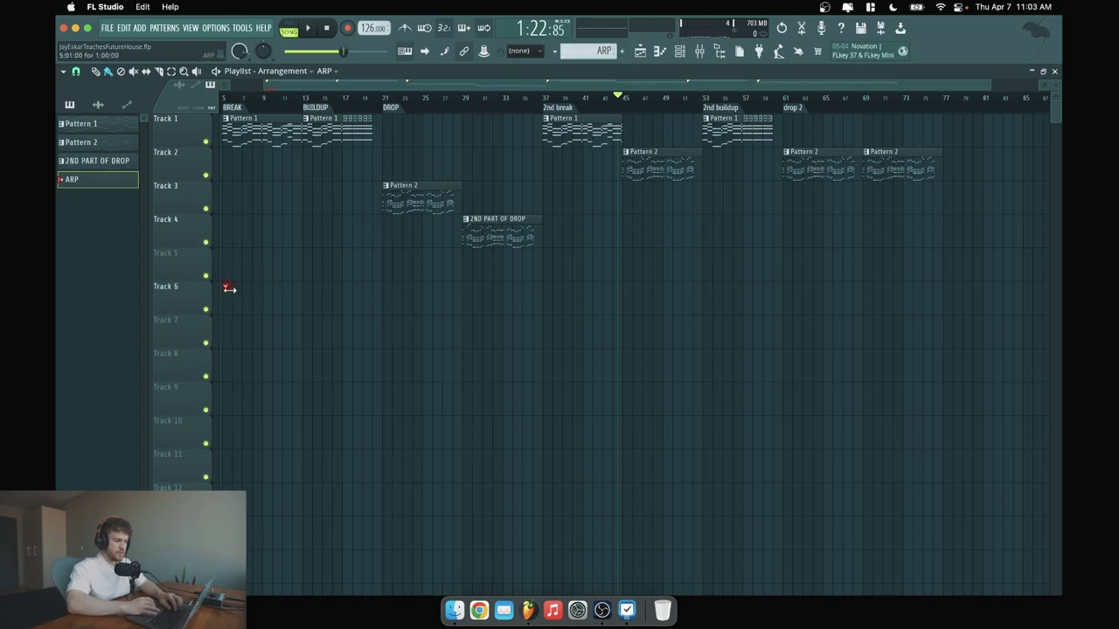
double_click(256, 294)
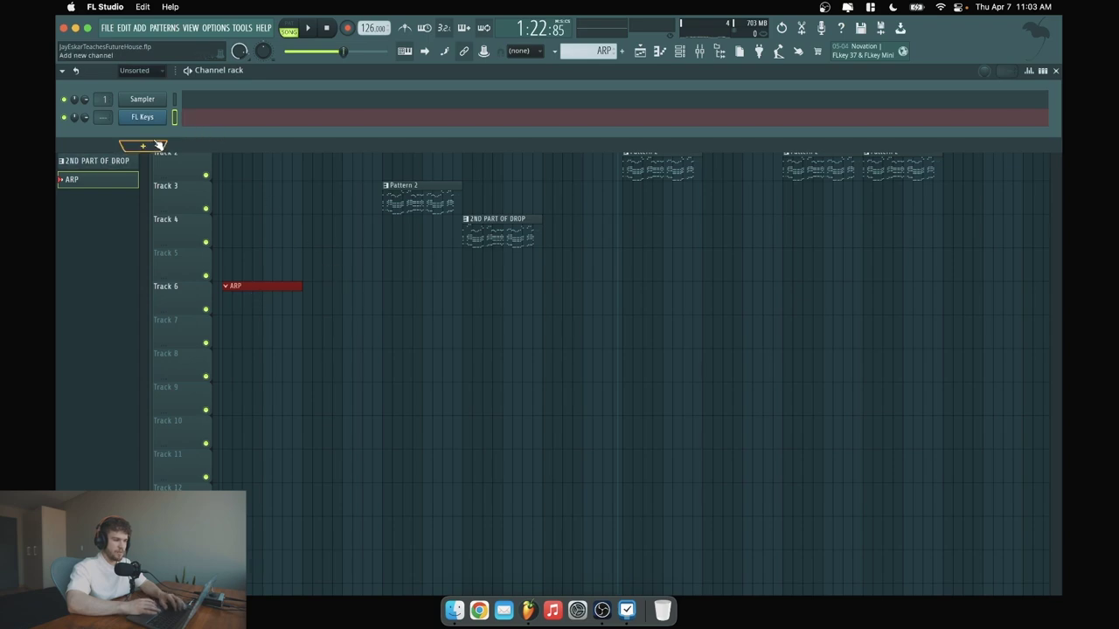
Enter the descending FL Keys notes G6, E6, D6 and B5 in the ARP pattern's first bar and play them with the break.
left_click(212, 123)
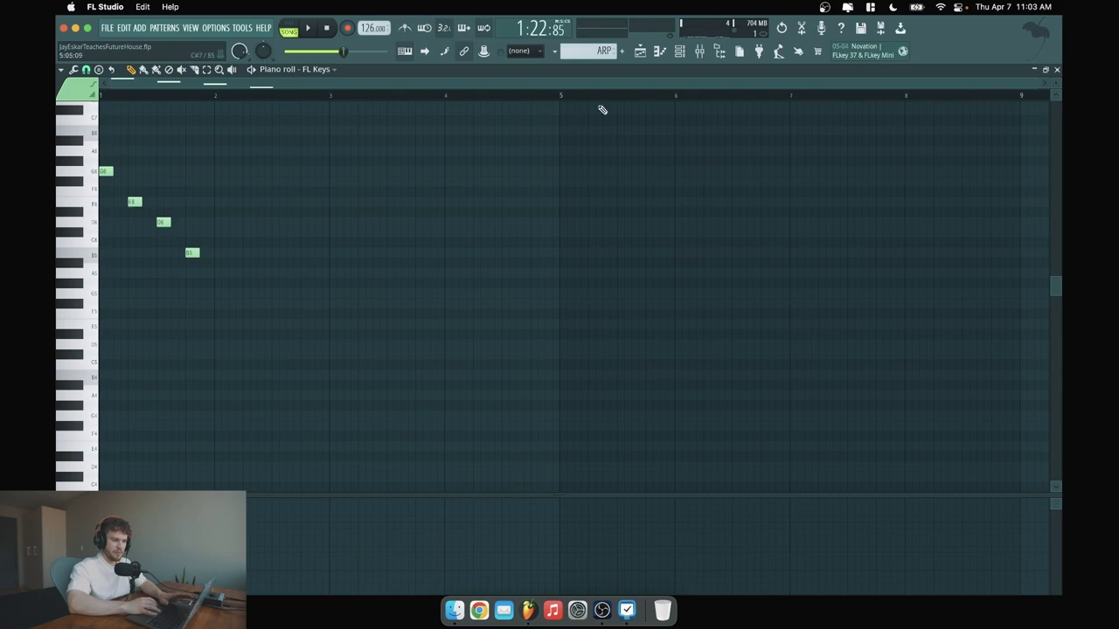
left_click(641, 53)
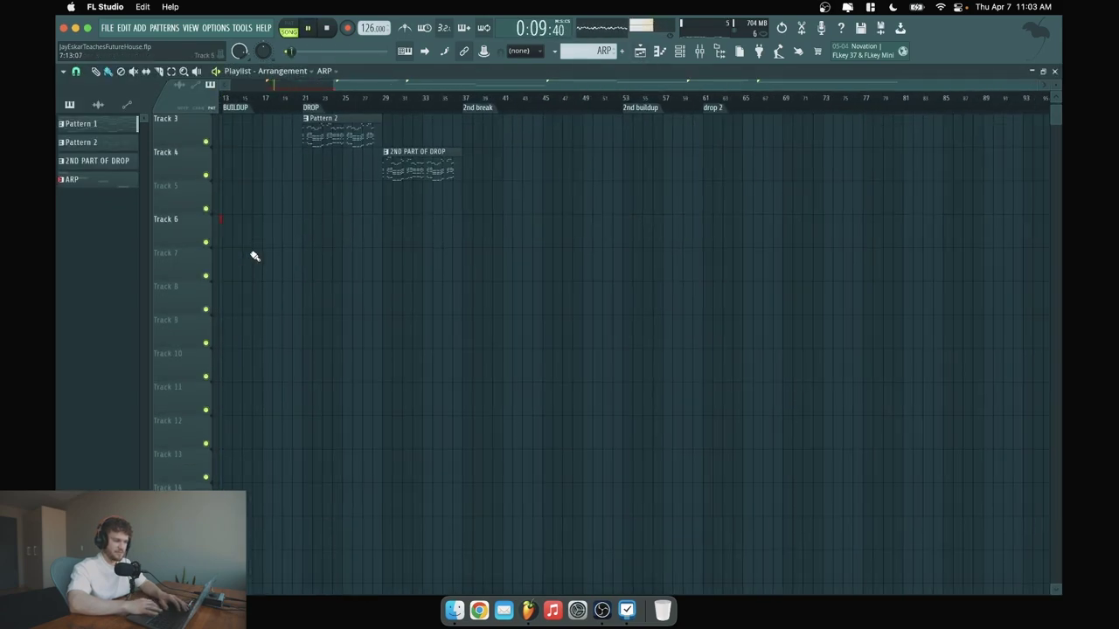
key("space")
double_click(272, 297)
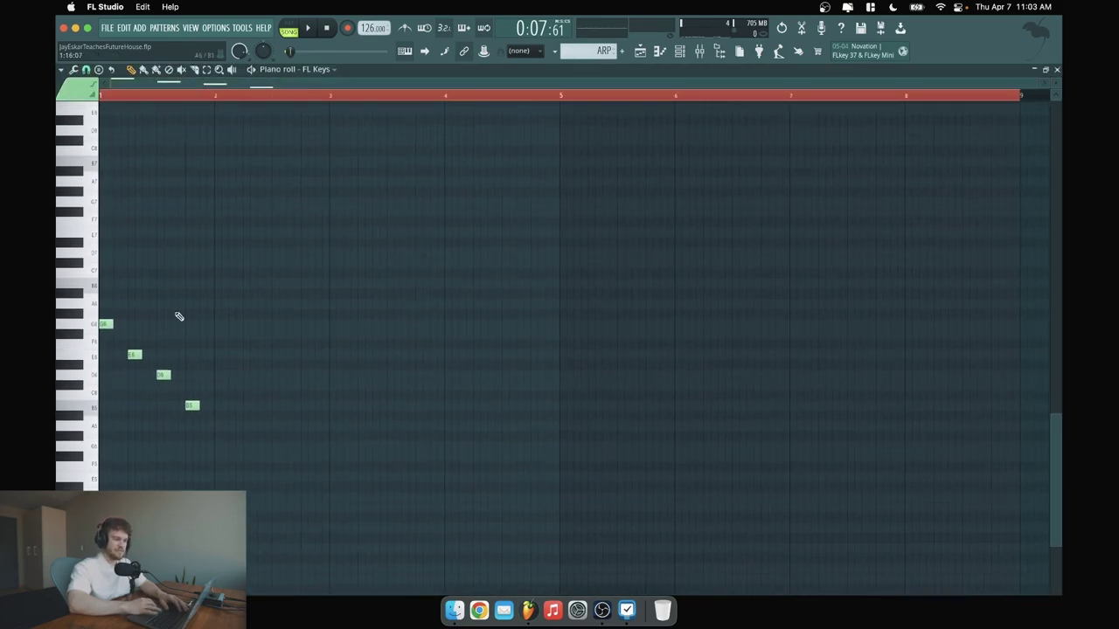
Rework the first bar of the ARP pattern into consecutive eighth notes G6, F#6, D6, repeated once and followed by B5.
key("space")
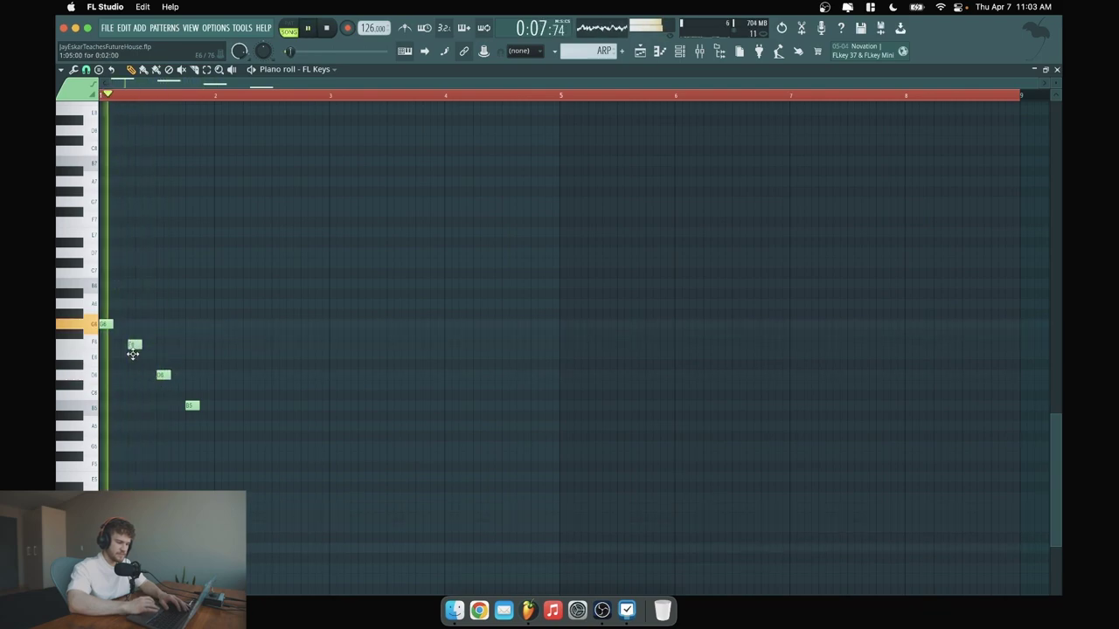
key("space")
key("space")
left_click_drag(161, 373, 147, 373)
key("space")
left_click(133, 335)
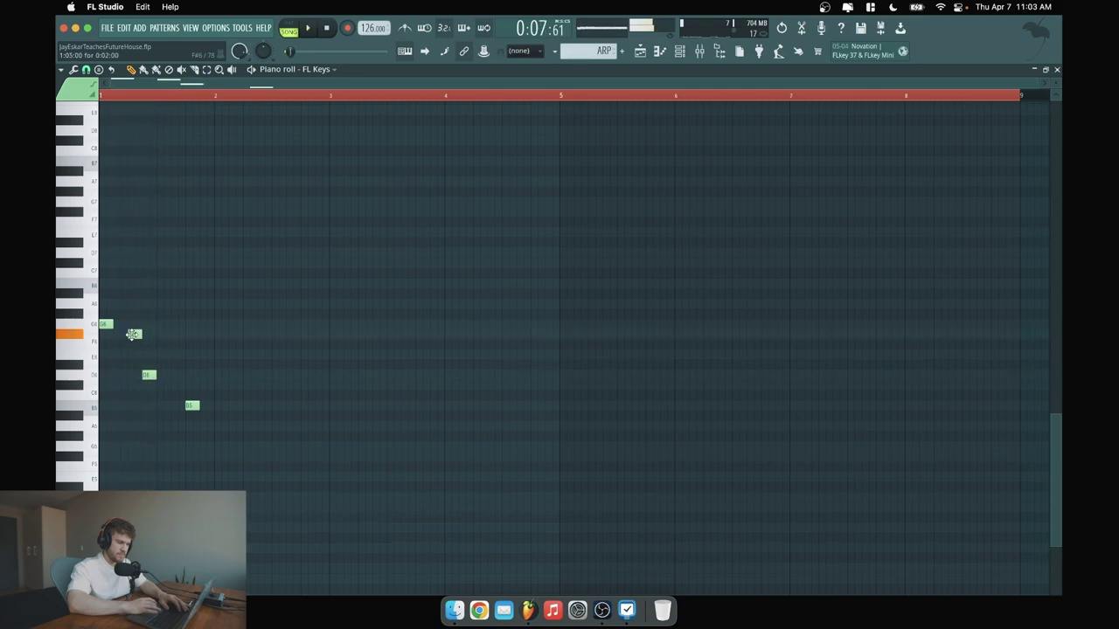
left_click_drag(148, 373, 133, 374)
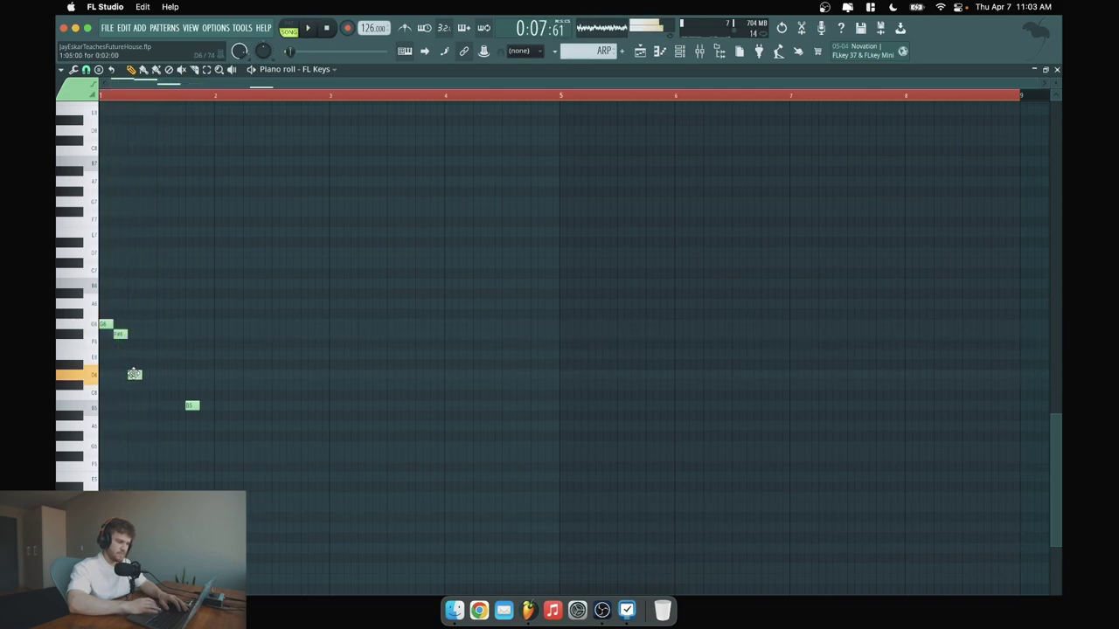
key("space")
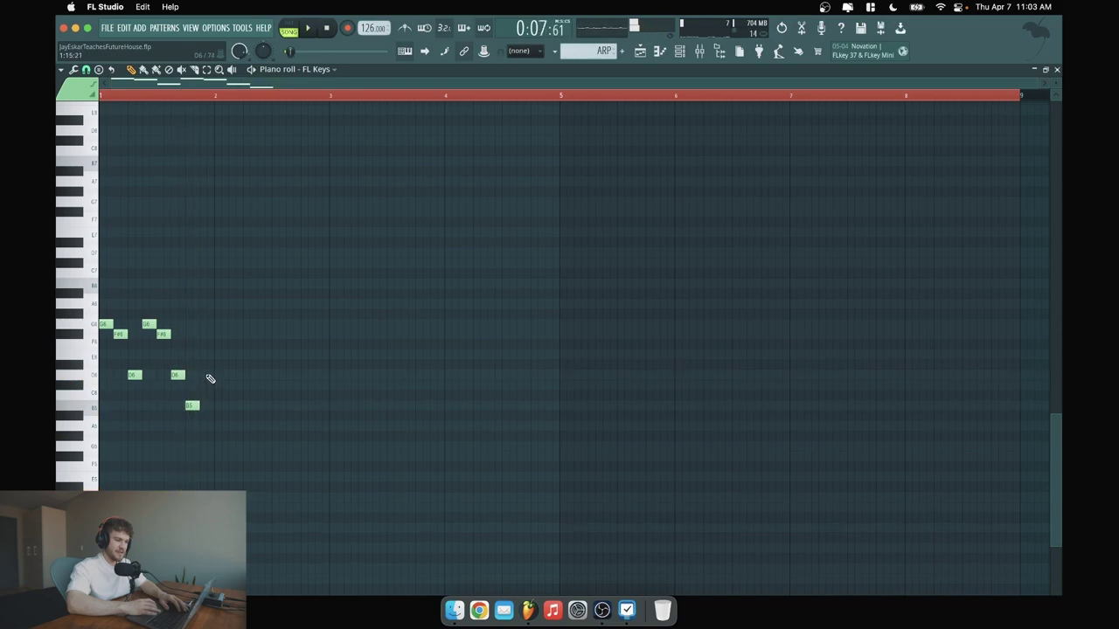
Add a D6 held from the last eighth of bar 1 through bar 2, and an eighth-note E6 at the start of bar 3.
key("space")
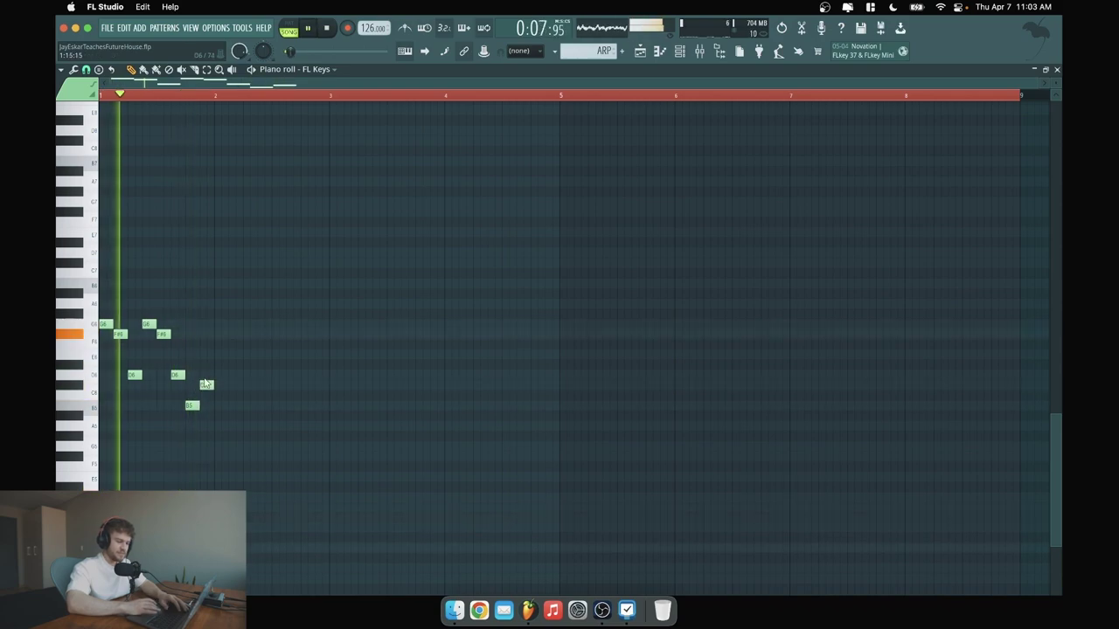
left_click_drag(208, 384, 300, 378)
key("space")
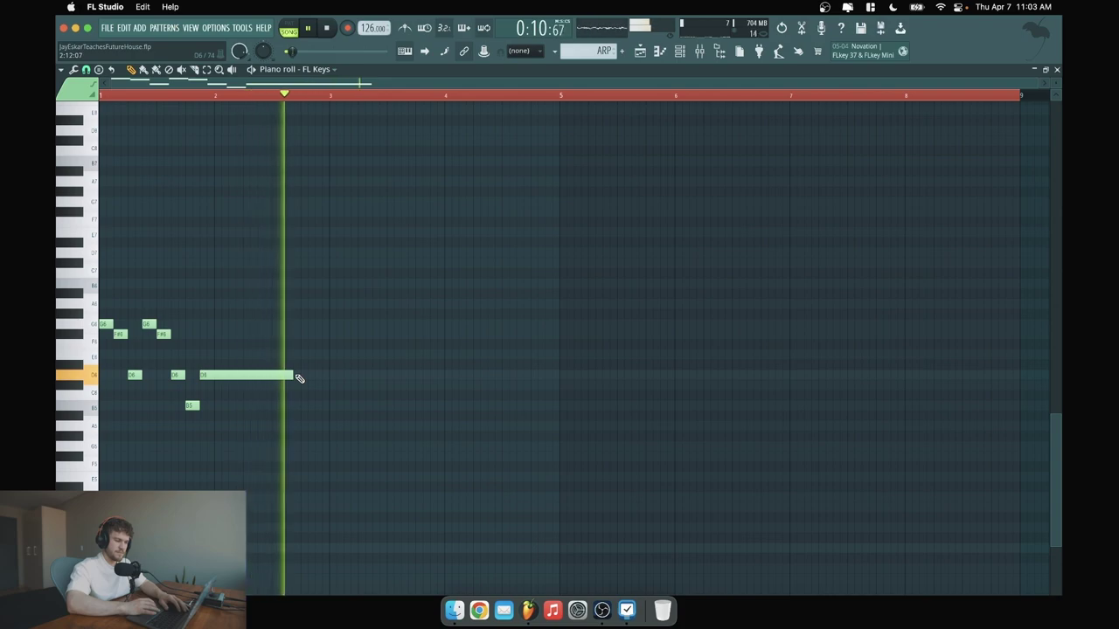
key("space")
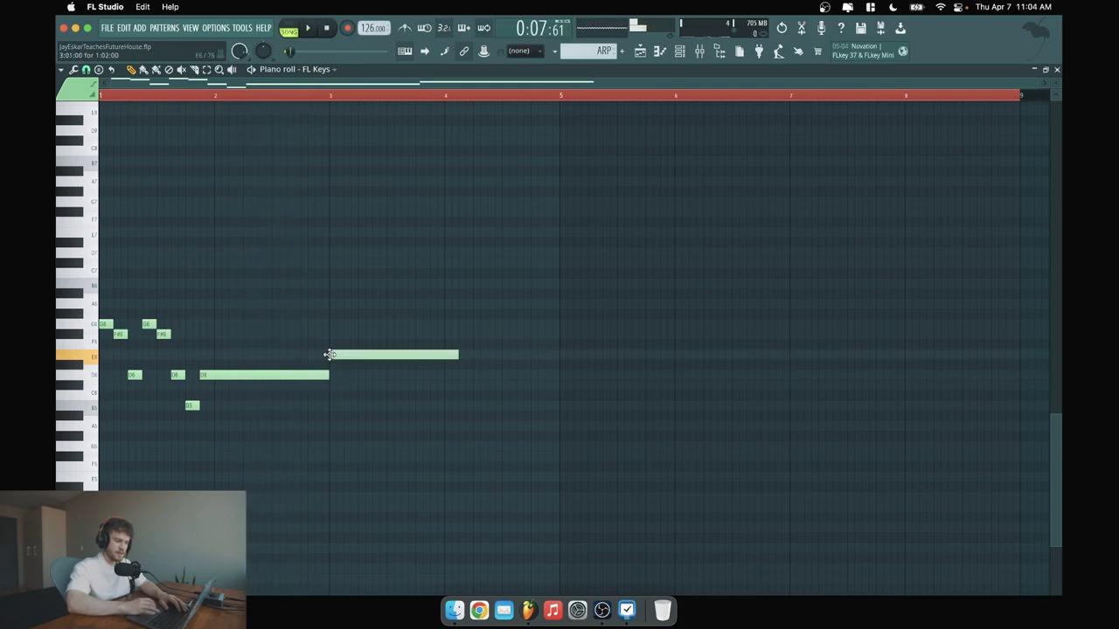
left_click_drag(459, 356, 349, 360)
key("space")
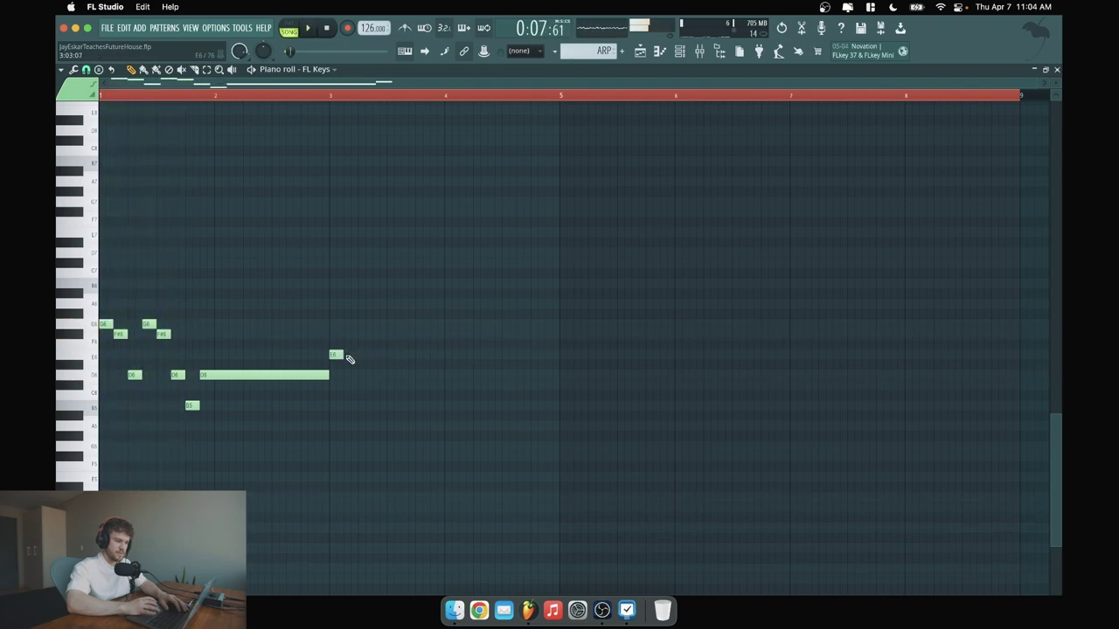
Try raising both F#6 notes in bar 1 to A6 and return them to F#6.
left_click_drag(120, 335, 119, 303)
key("space")
key("space")
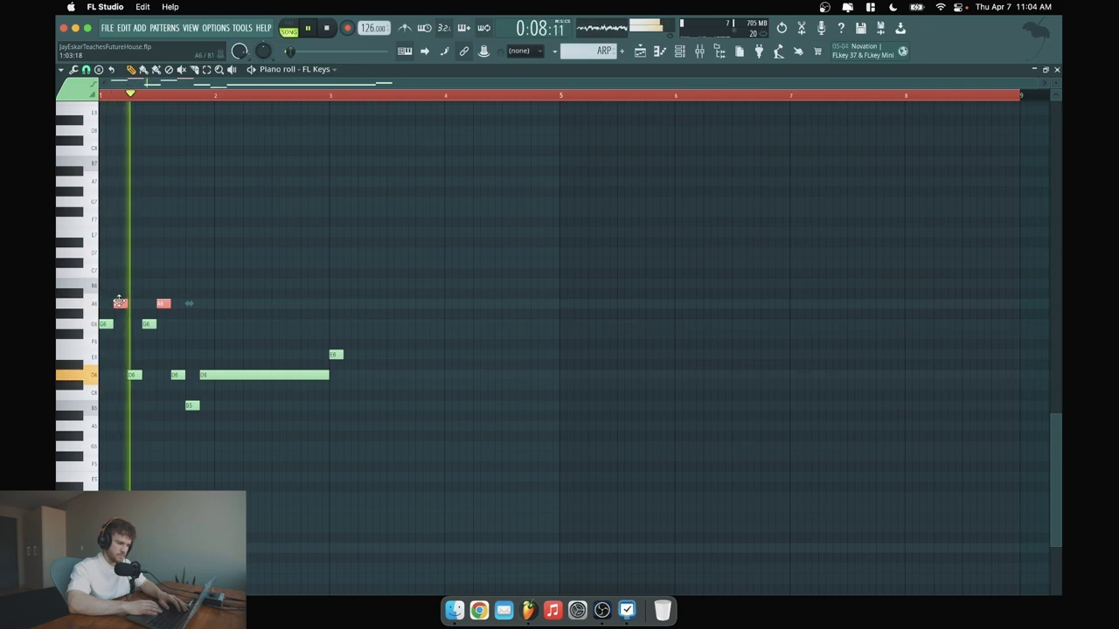
key("space")
key("space")
left_click_drag(120, 302, 120, 333)
left_click(234, 312, "super")
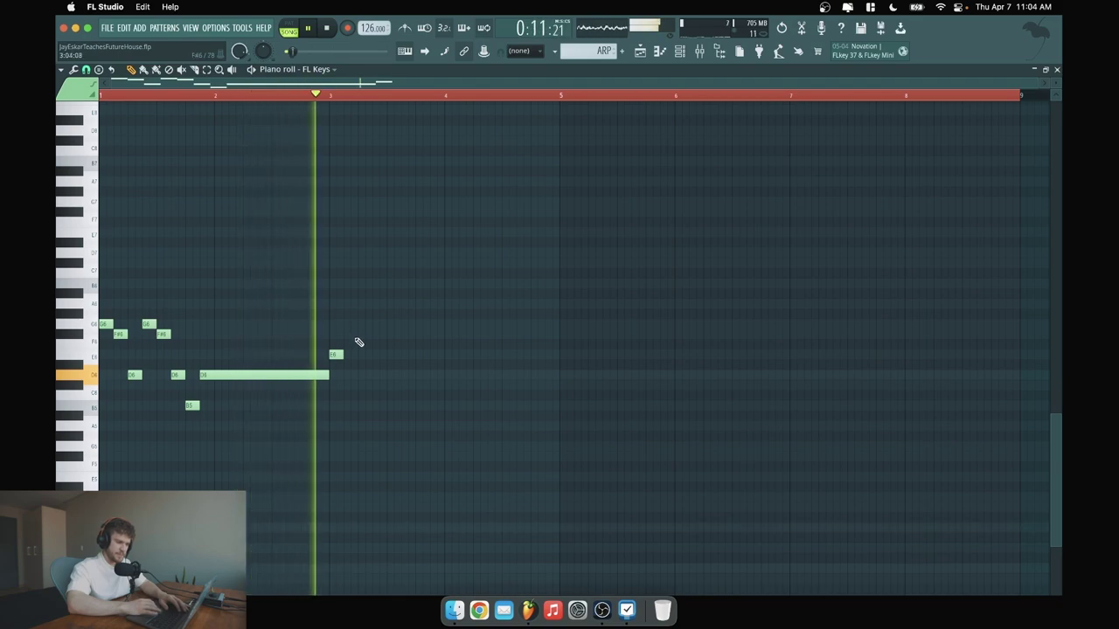
Continue the bar 3 phrase with eighth notes D6, A5, E6, D6 and A5, and play it from bar 3.
key("space")
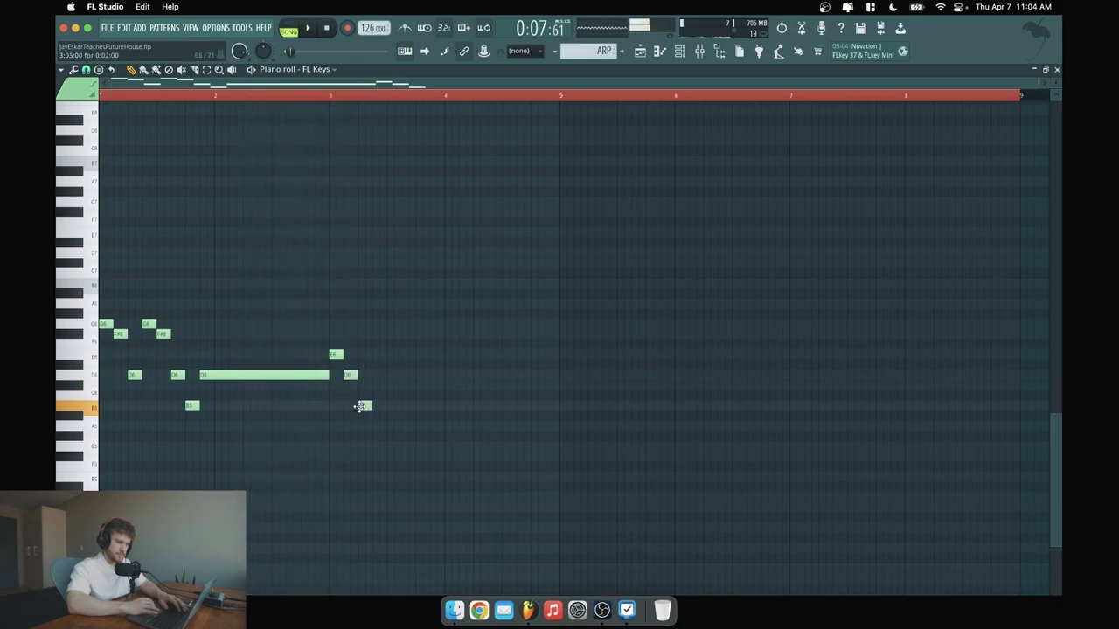
key("space")
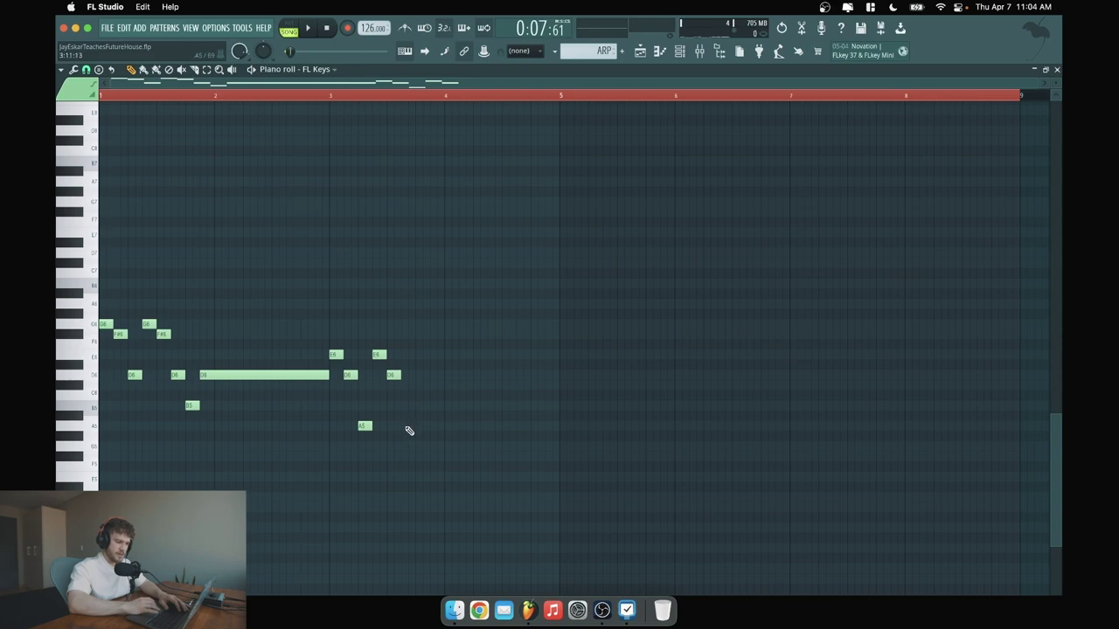
left_click(331, 97)
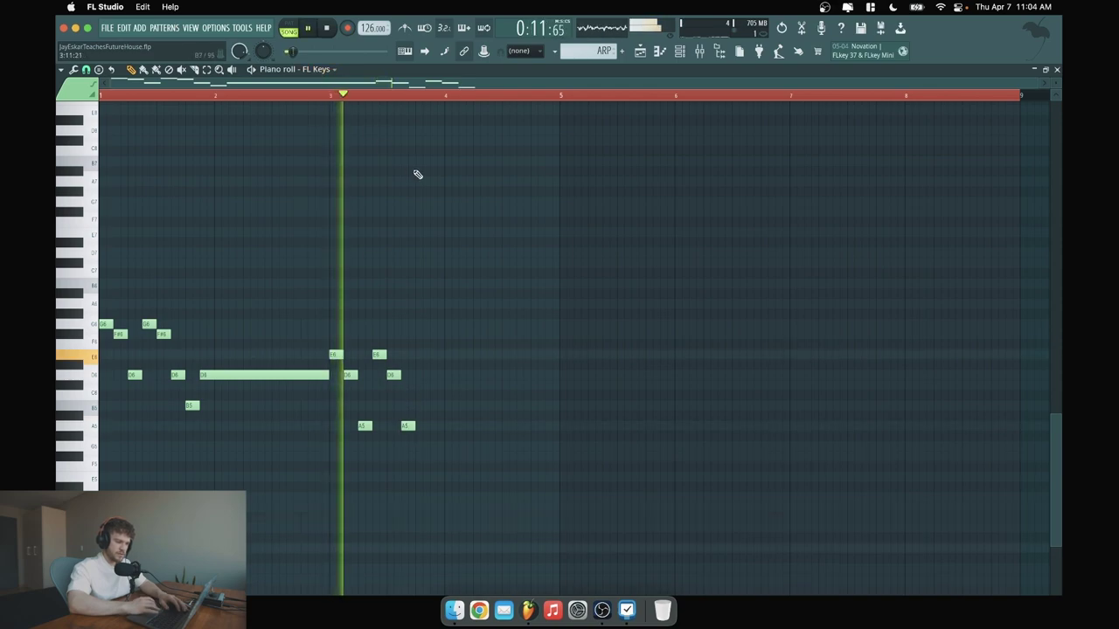
Finish bar 3 with an eighth-note B5 and a C6 held to the end of bar 4.
mouse_move(421, 391)
left_mouse_down()
mouse_move(422, 404)
mouse_move(497, 406)
mouse_move(435, 406)
left_mouse_up()
key("space")
left_click(432, 384)
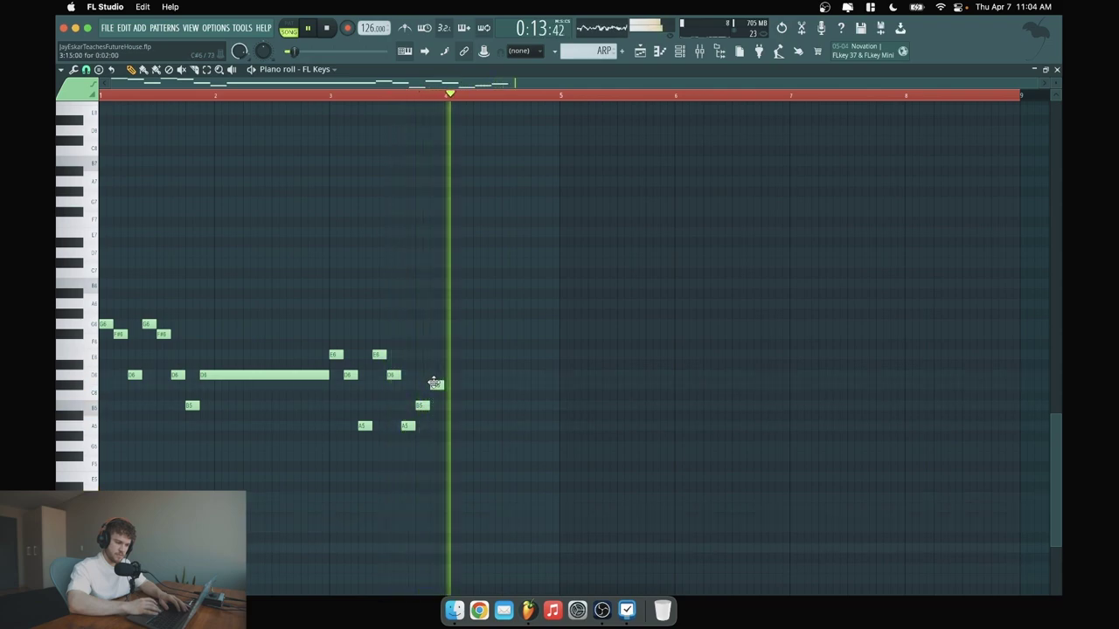
mouse_move(437, 385)
left_mouse_down()
mouse_move(435, 375)
mouse_move(432, 409)
mouse_move(435, 390)
left_mouse_up()
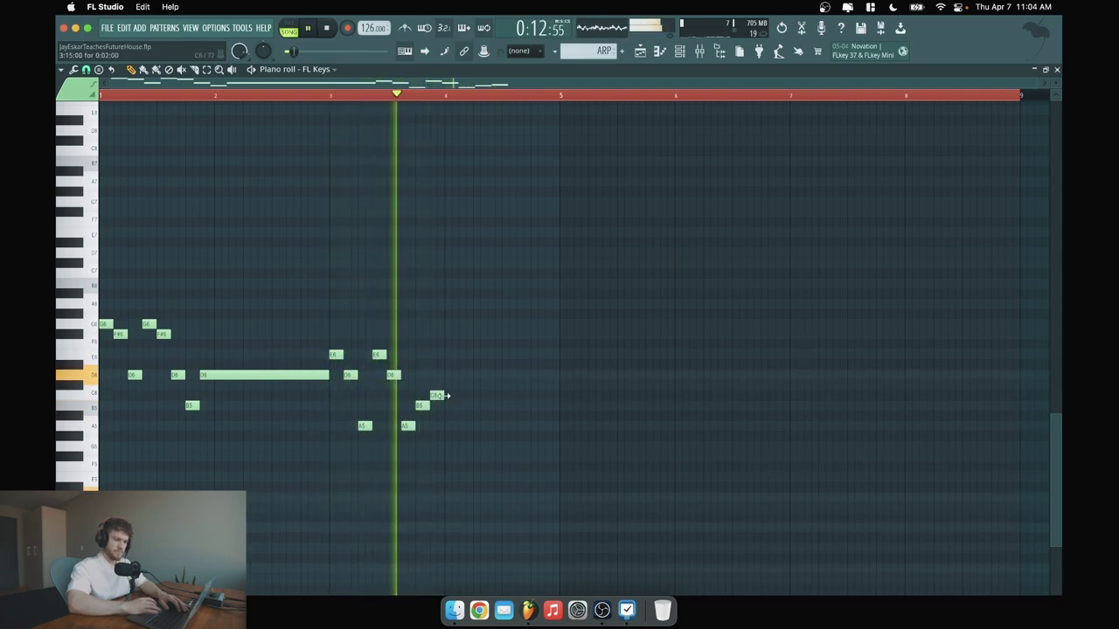
key("space")
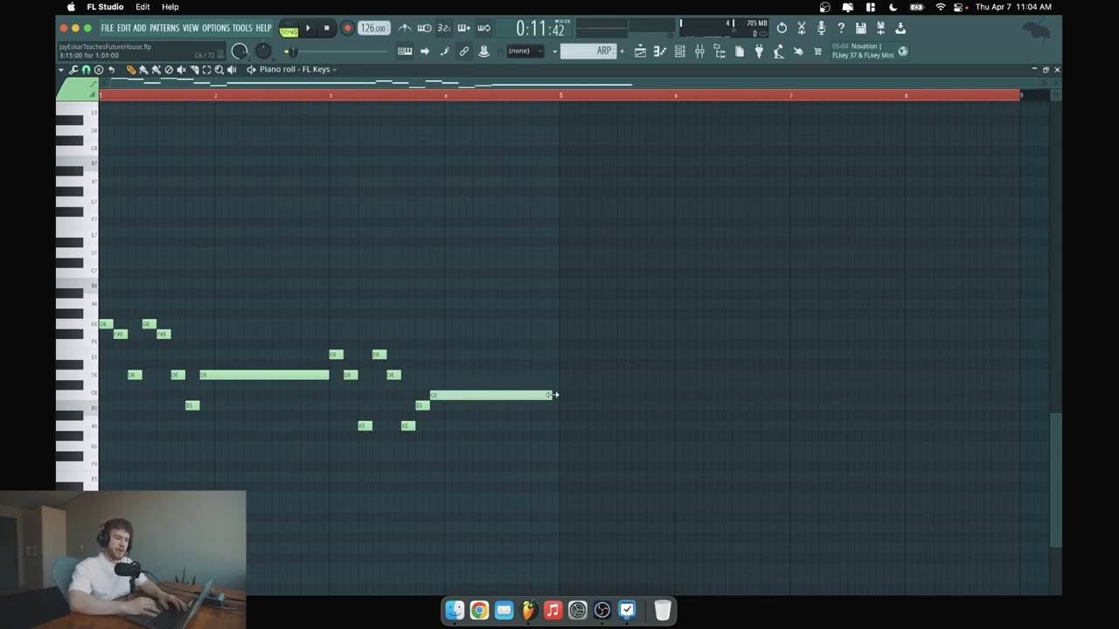
Play the break to hear the ARP clip against the chords, and reopen its notes for editing.
left_click(640, 51)
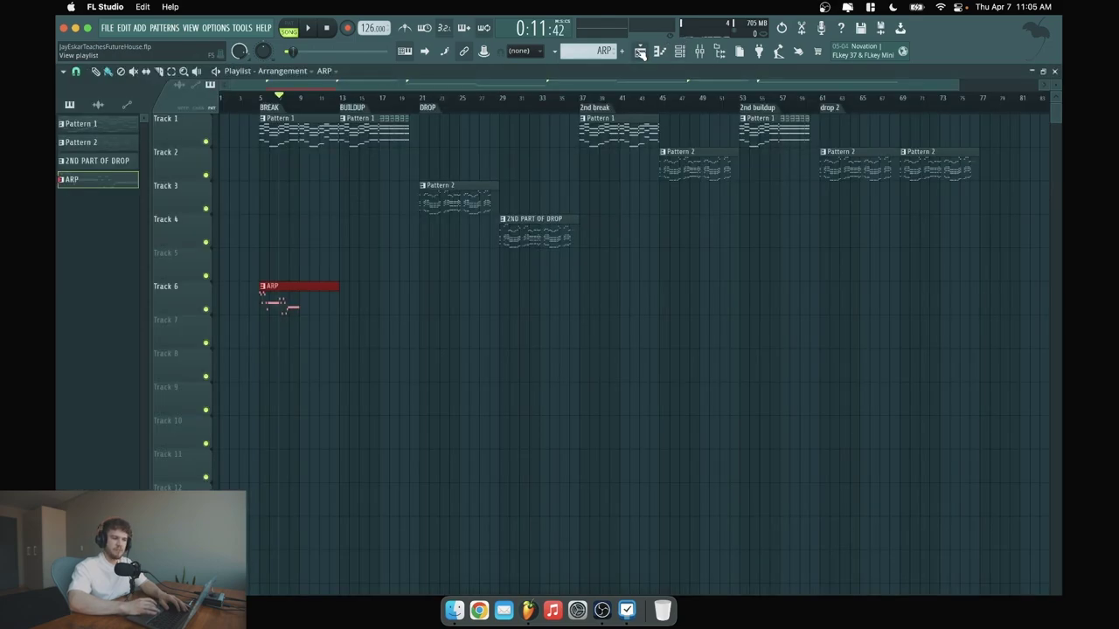
key("space")
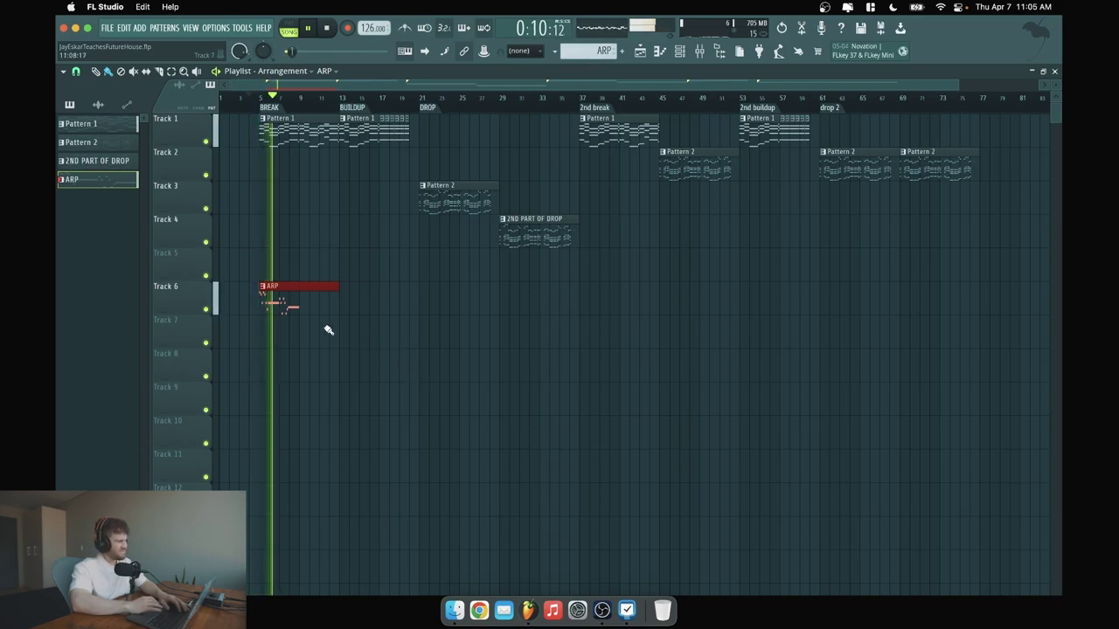
double_click(279, 291)
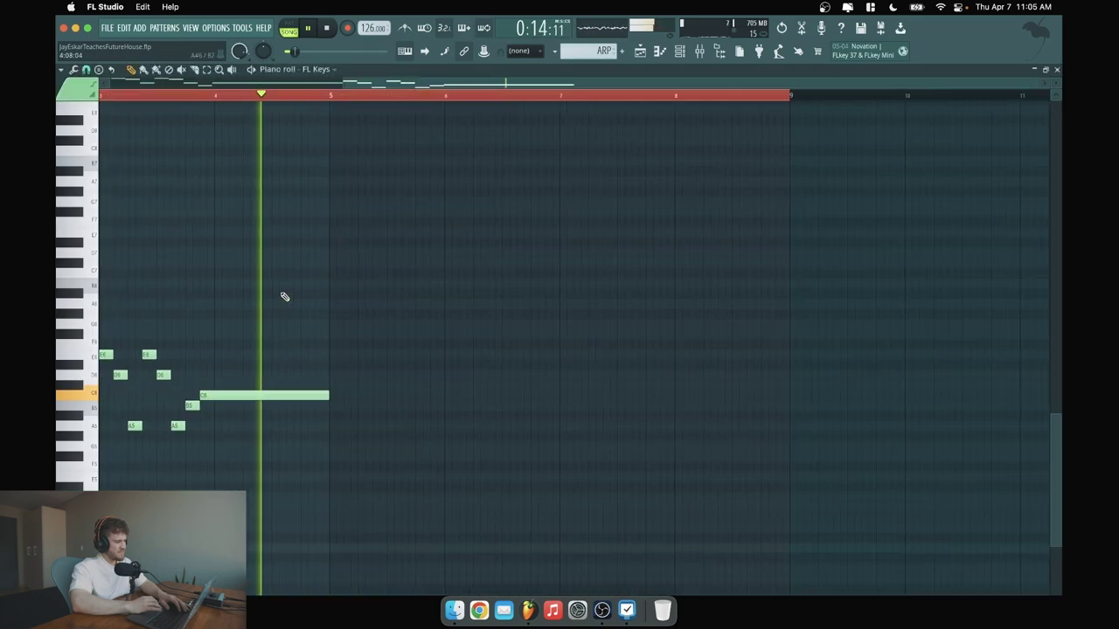
scroll(317, 308, "up", 2)
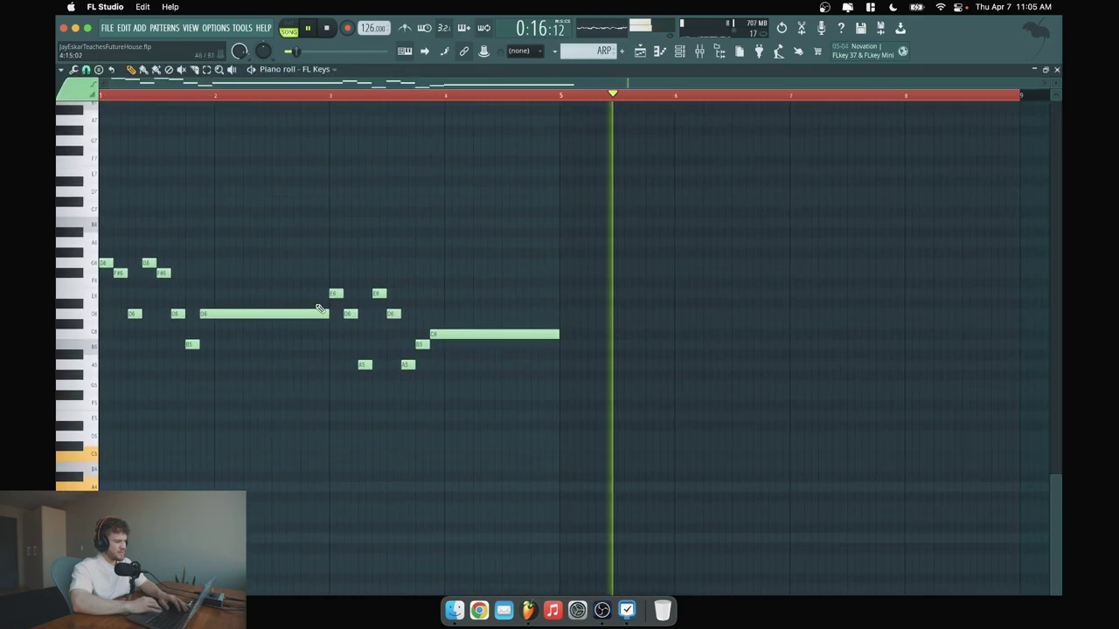
key("space")
key("space")
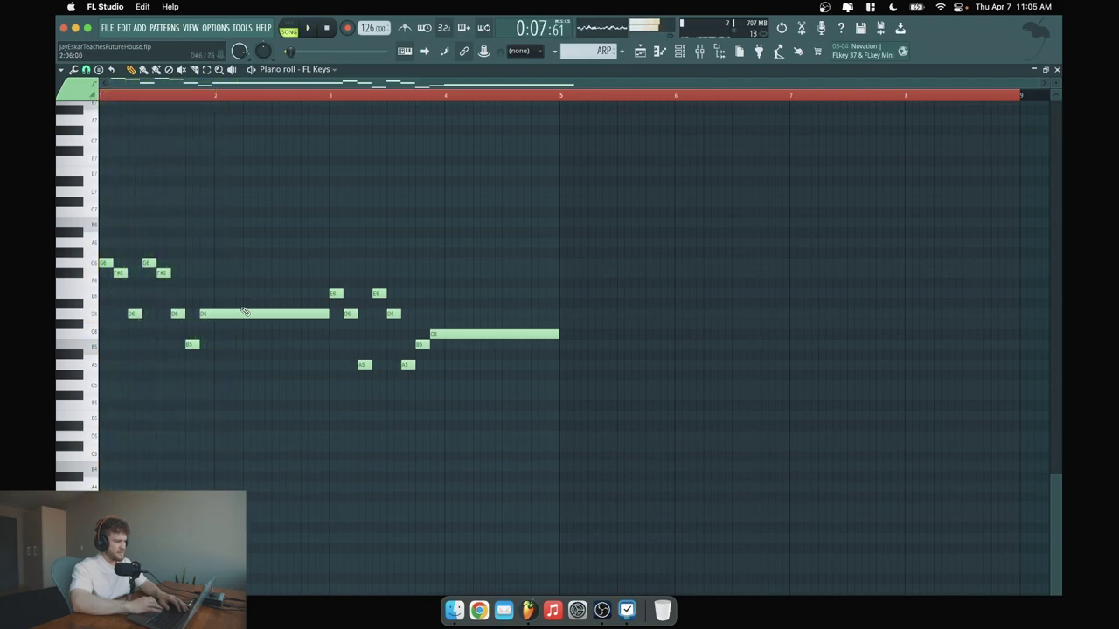
Raise the B5 in bar 1 to E6, delete the long D6, and hold the E6 until beat 4 of bar 2.
left_click_drag(192, 337, 191, 297)
key("space")
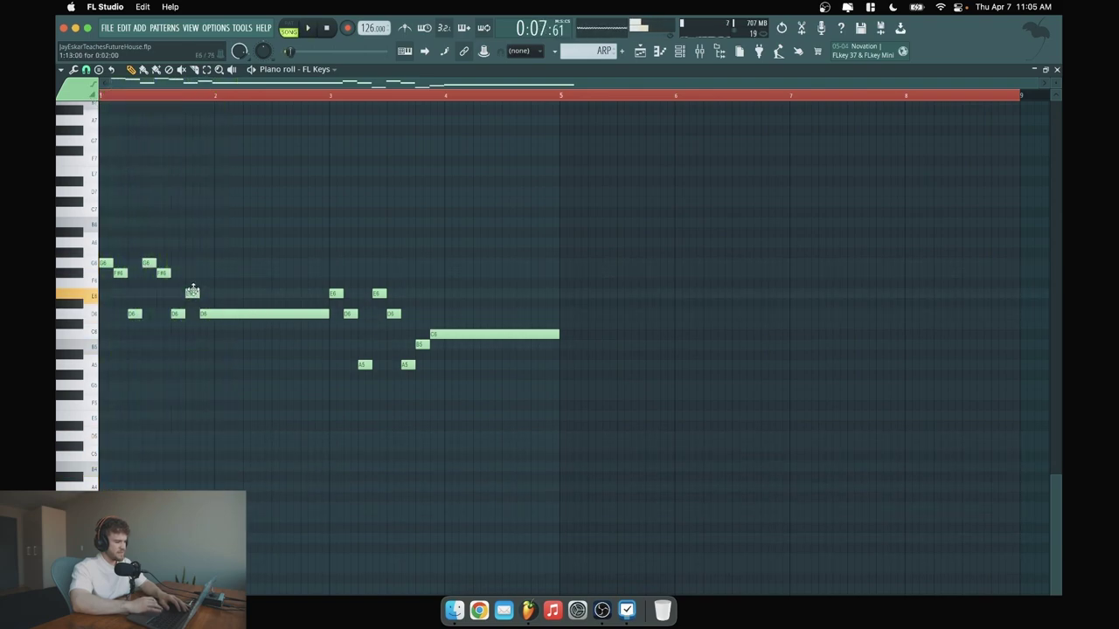
key("space")
right_click(217, 313)
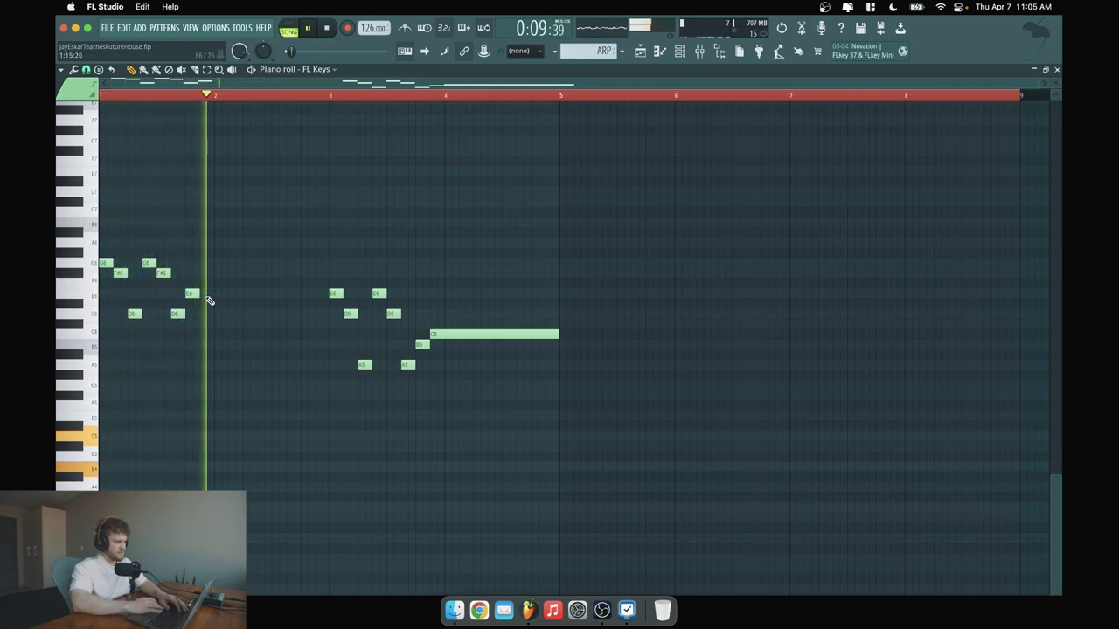
left_click_drag(199, 294, 332, 344)
key("space")
Fill the last beat of bar 2 with eighth notes B5 and C6.
key("space")
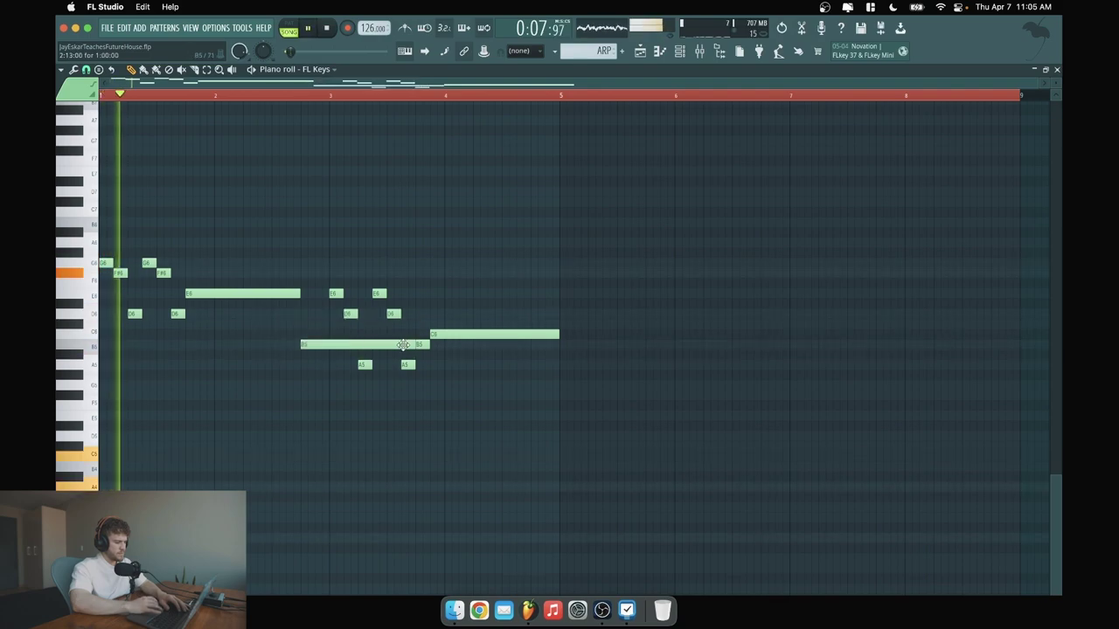
left_click_drag(406, 344, 310, 339)
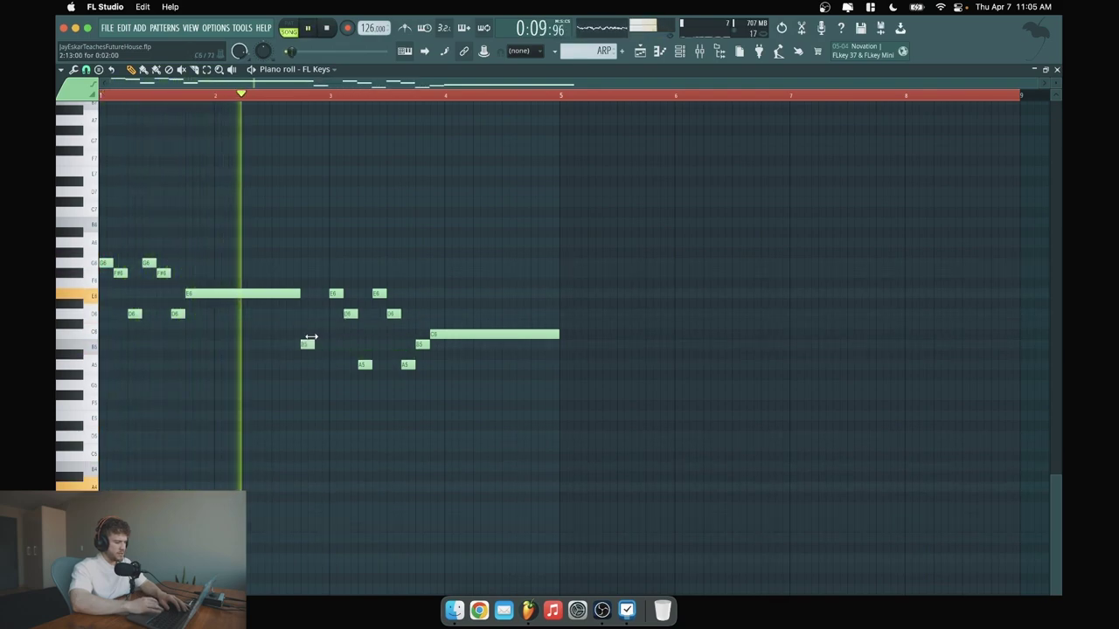
left_click(320, 334)
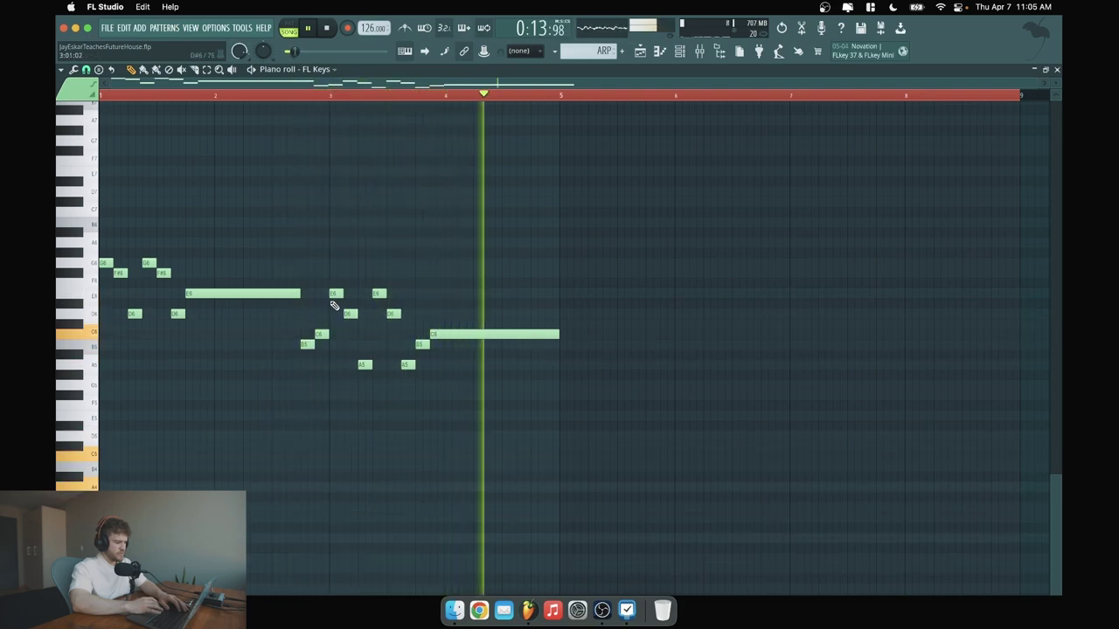
Delete the B5 at the end of bar 3, move the long C6 one step earlier, and play the melody.
key("space")
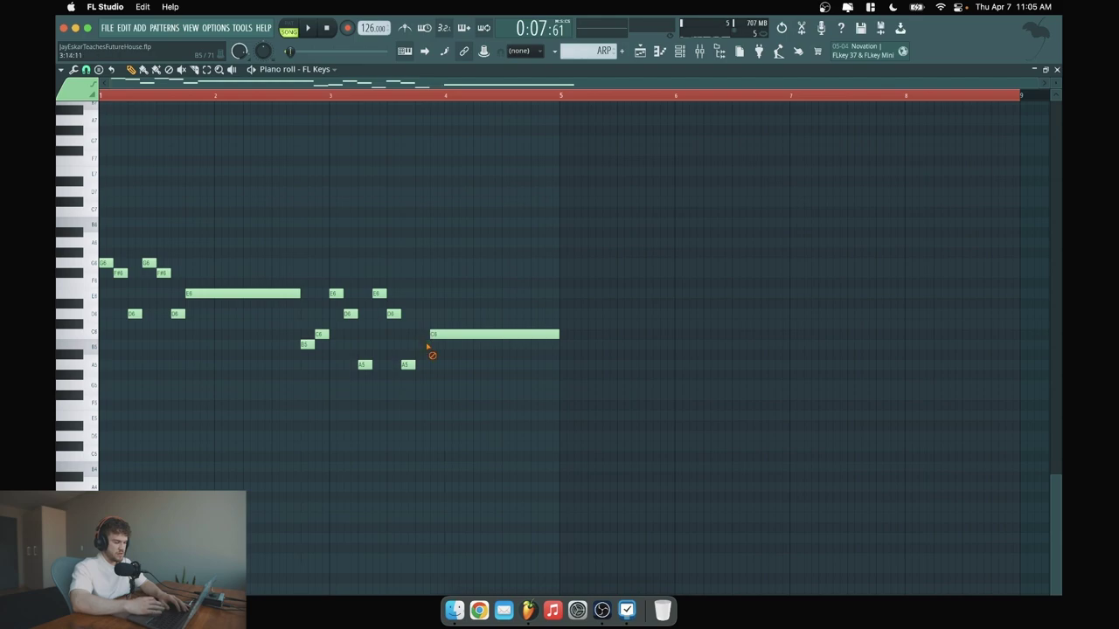
left_click_drag(454, 337, 440, 336)
key("space")
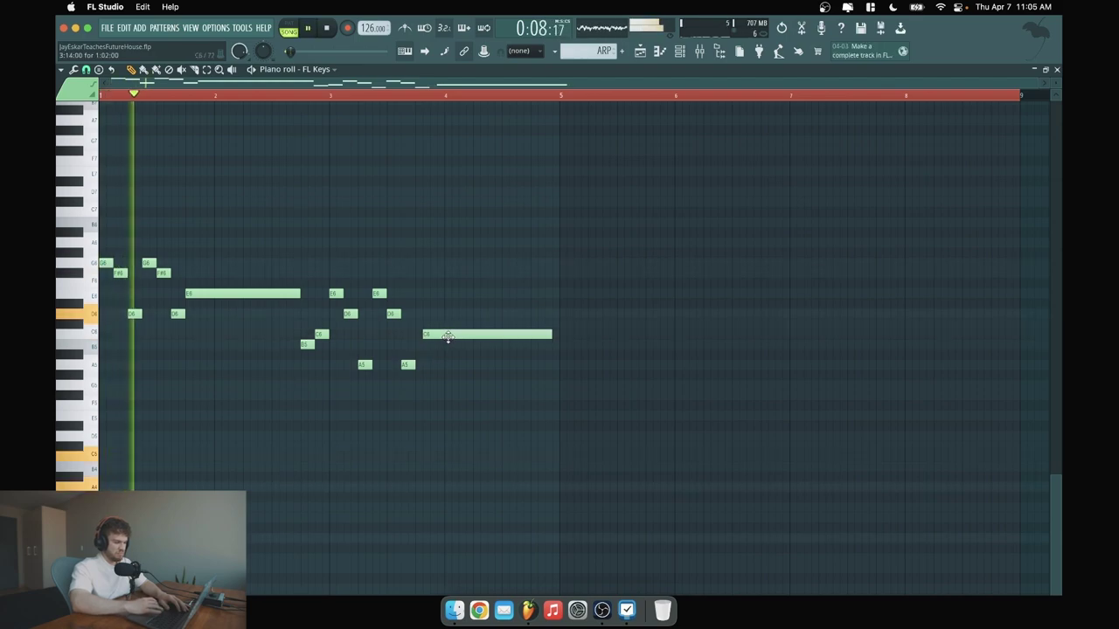
Delete the C6 and B5 closing bar 2, extend the E6 to the end of bar 2 and the long C6 to the end of bar 4.
left_click_drag(557, 334, 572, 334)
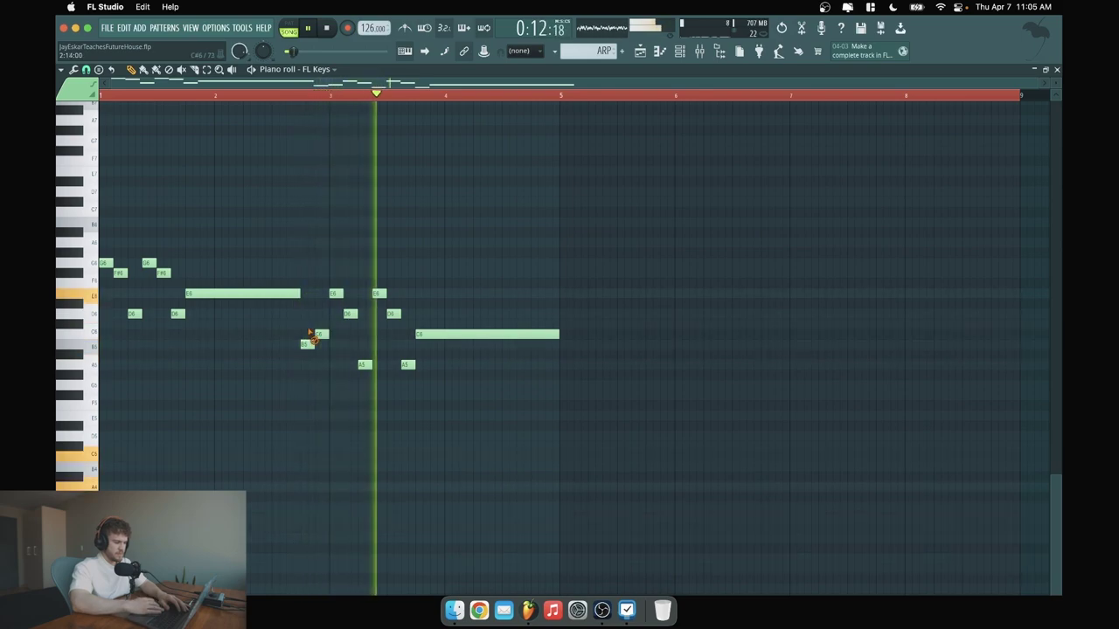
right_click(314, 333)
right_click(307, 345)
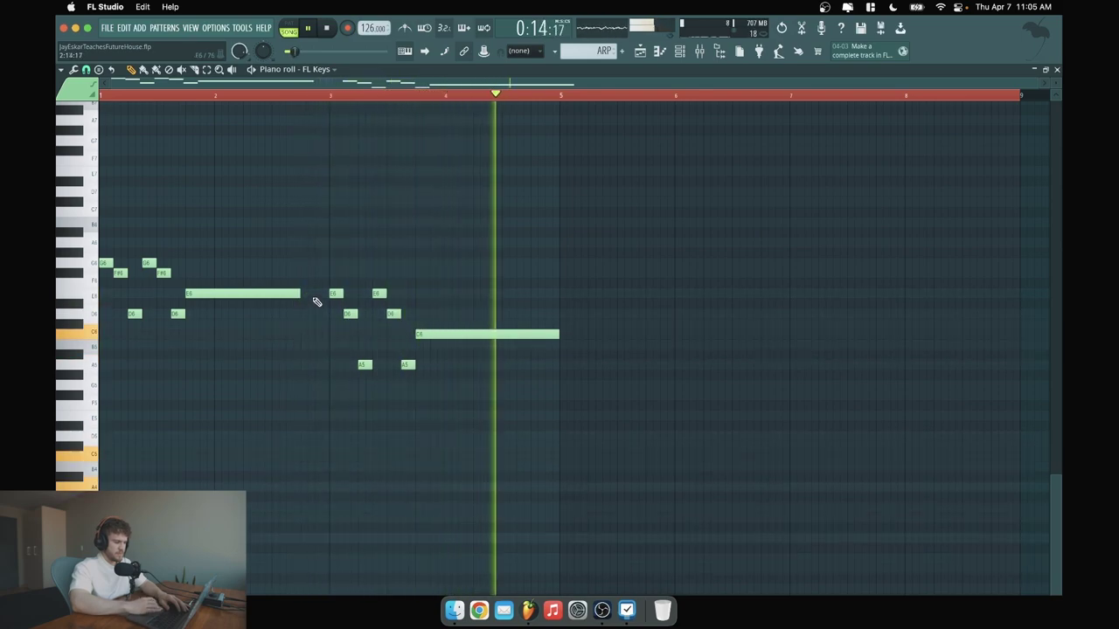
key("space")
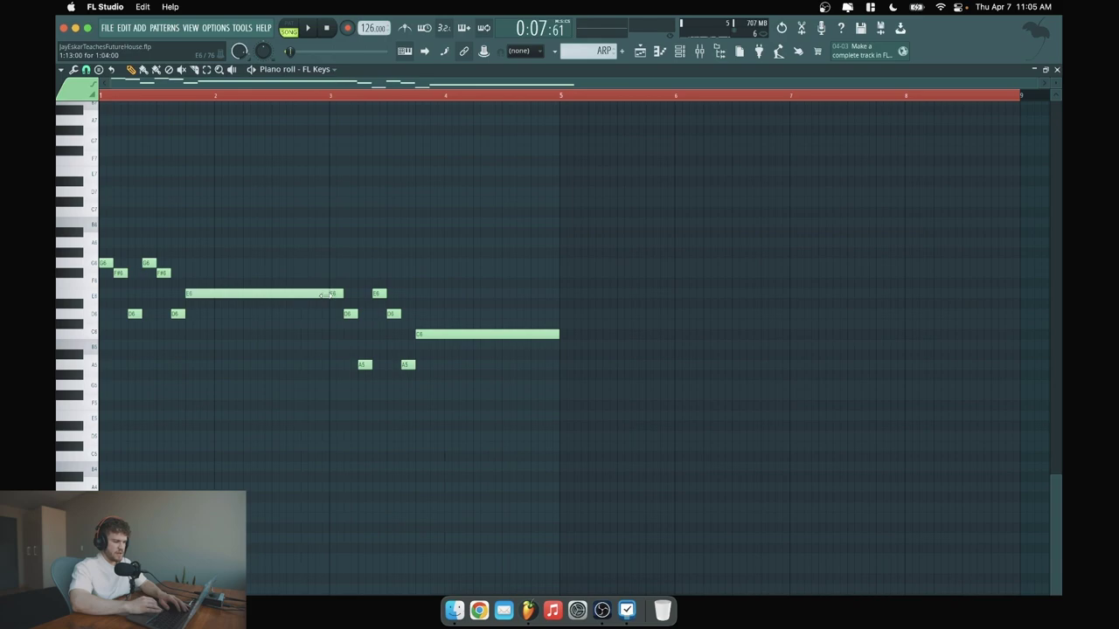
Repeat the ARP clip at bars 9 and 13 on Track 6, and copy a Pattern 2 clip to bar 13 on Track 3.
left_click(655, 52)
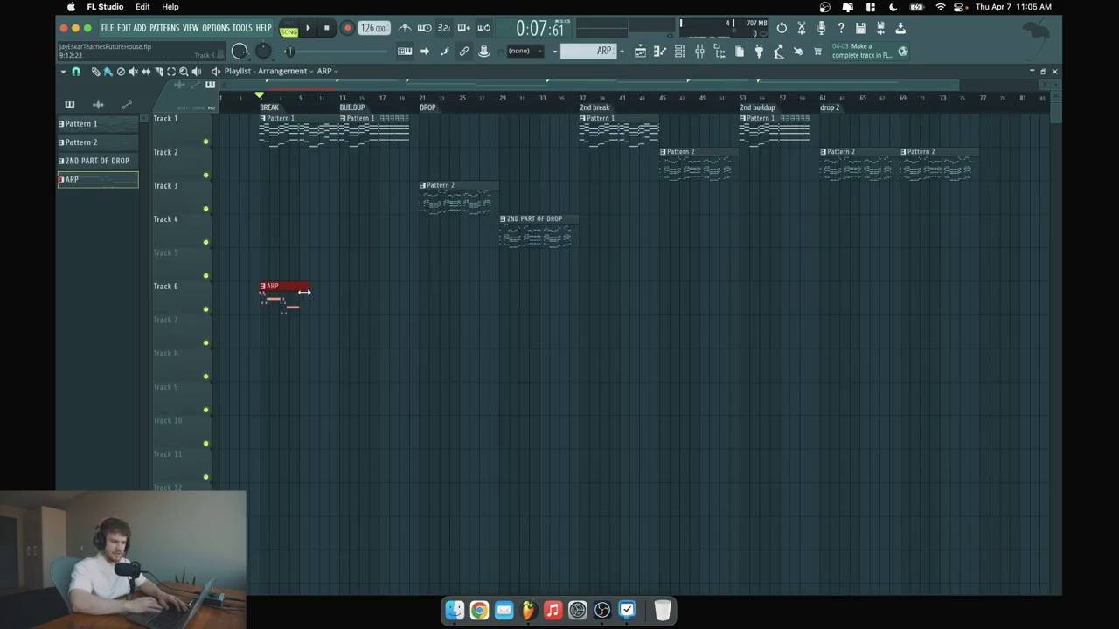
left_click_drag(275, 297, 350, 294)
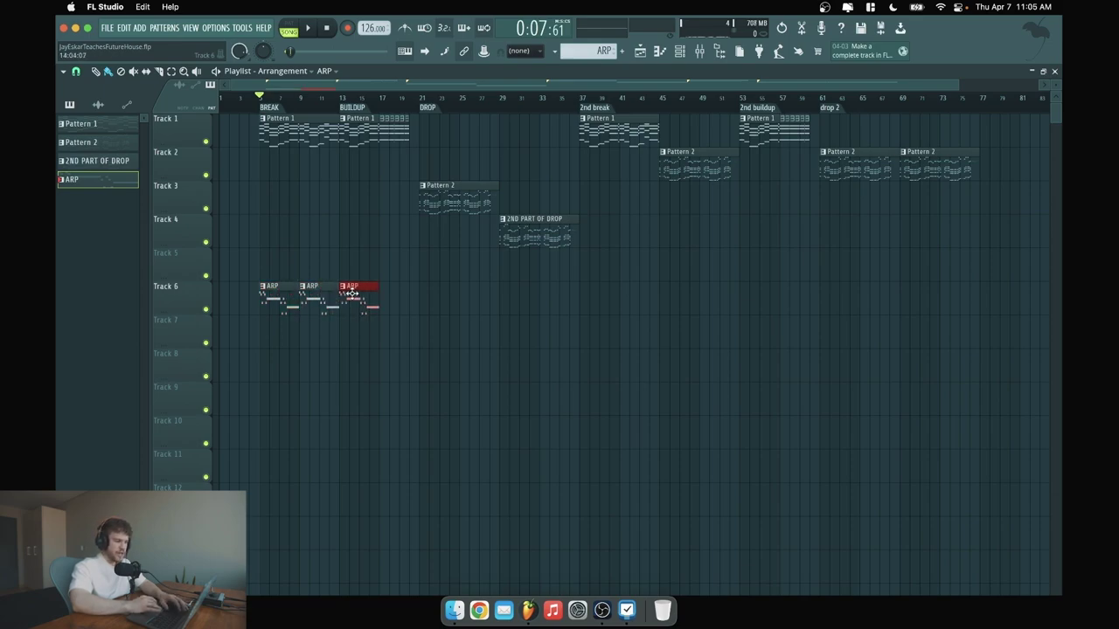
left_click_drag(453, 211, 371, 203)
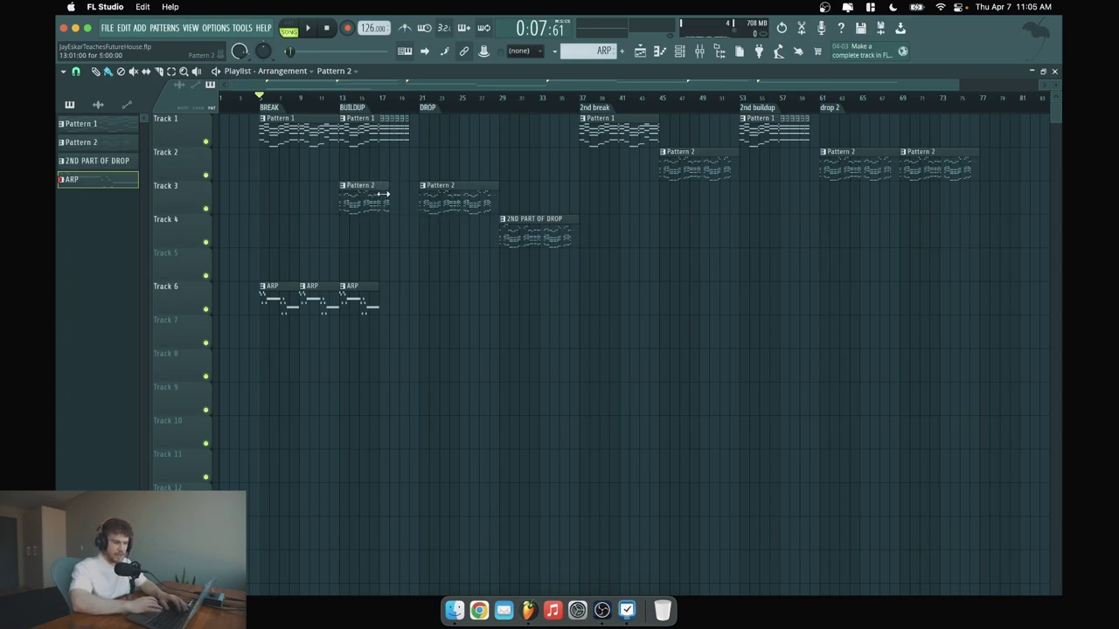
Play the buildup from its start and add a one-bar Pattern 2 clip at bar 17 on Track 3.
left_click(340, 108)
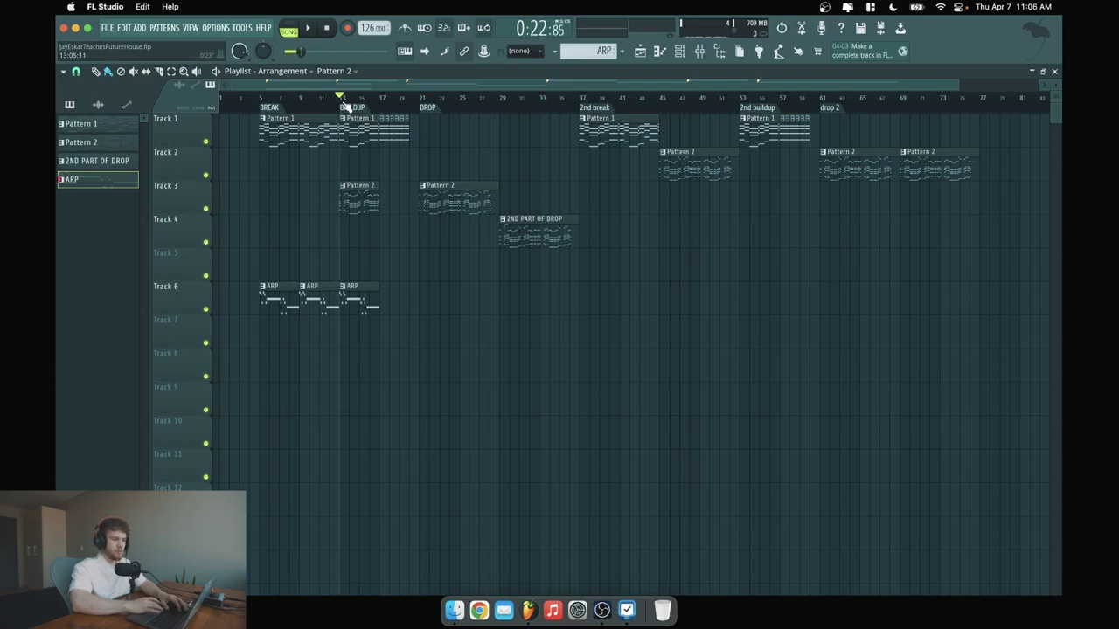
key("space")
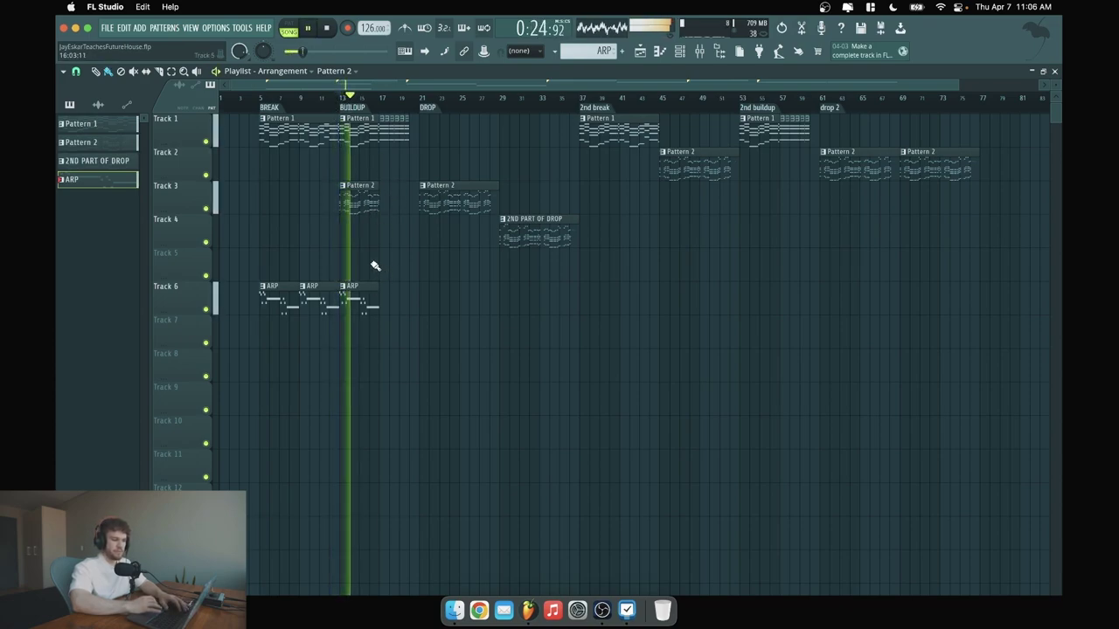
left_click(391, 200)
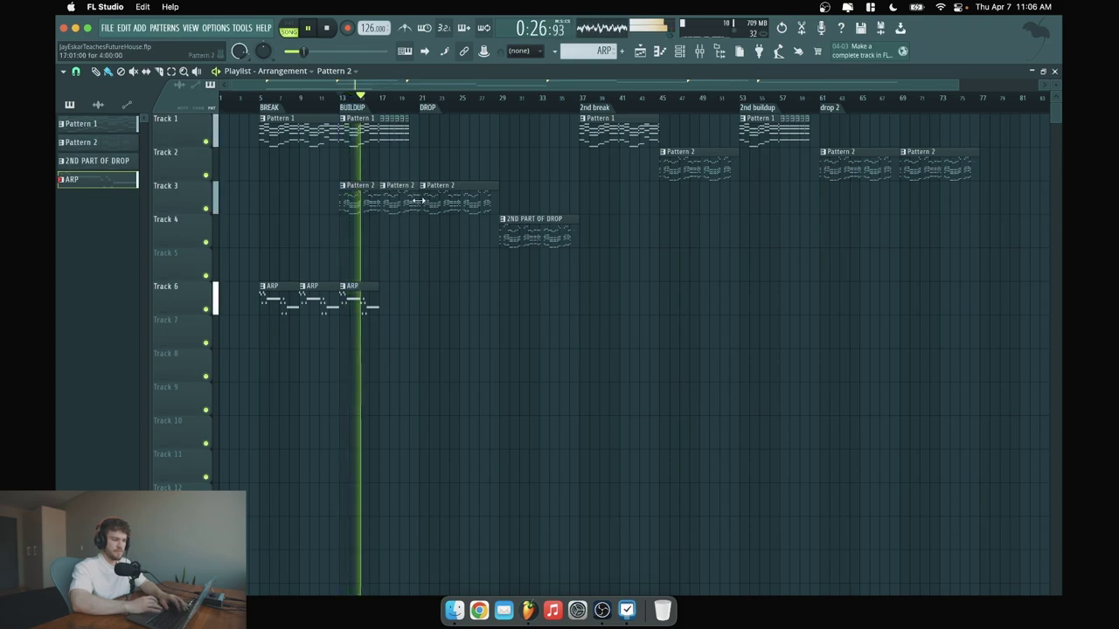
left_click_drag(418, 200, 386, 200)
Play the break from its start to hear the ARP melody against the chords.
key("space")
left_click(269, 106)
key("space")
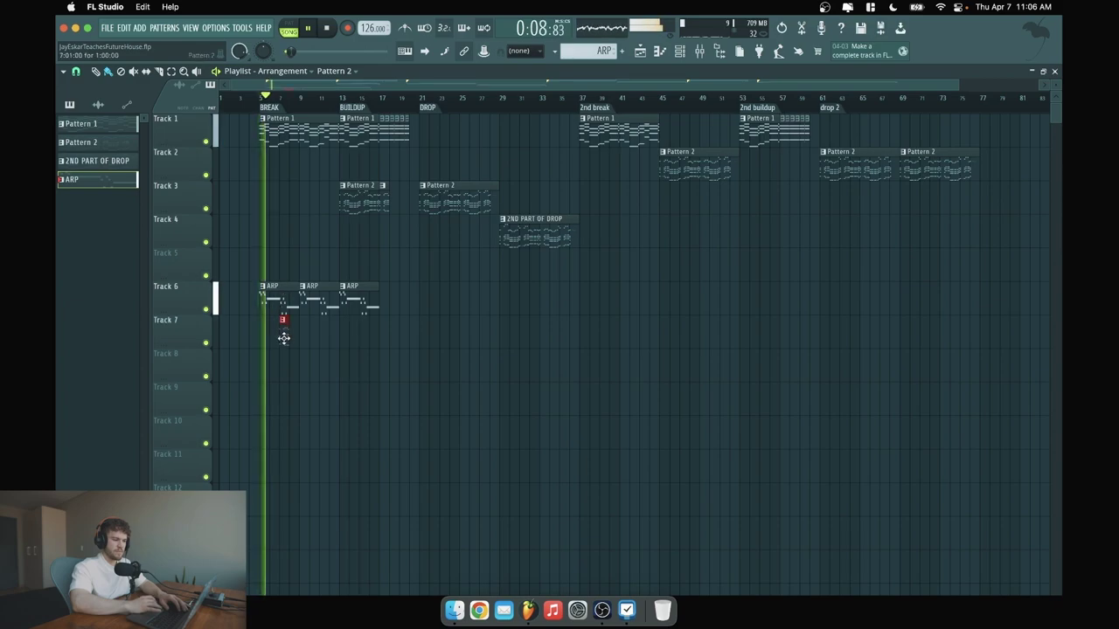
key("space")
In the ARP notes, shorten bar 1's long E6 to an eighth note and replace the second G6 and F#6 with E6 and G6.
double_click(274, 308)
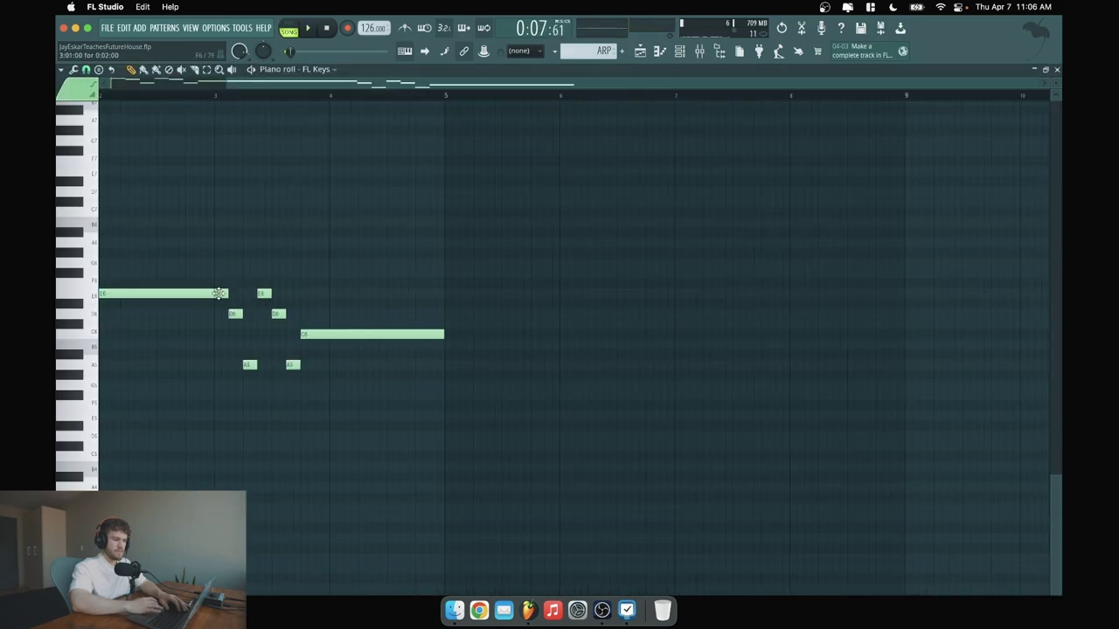
scroll(267, 289, "left", 3)
left_click_drag(332, 293, 200, 292)
key("space")
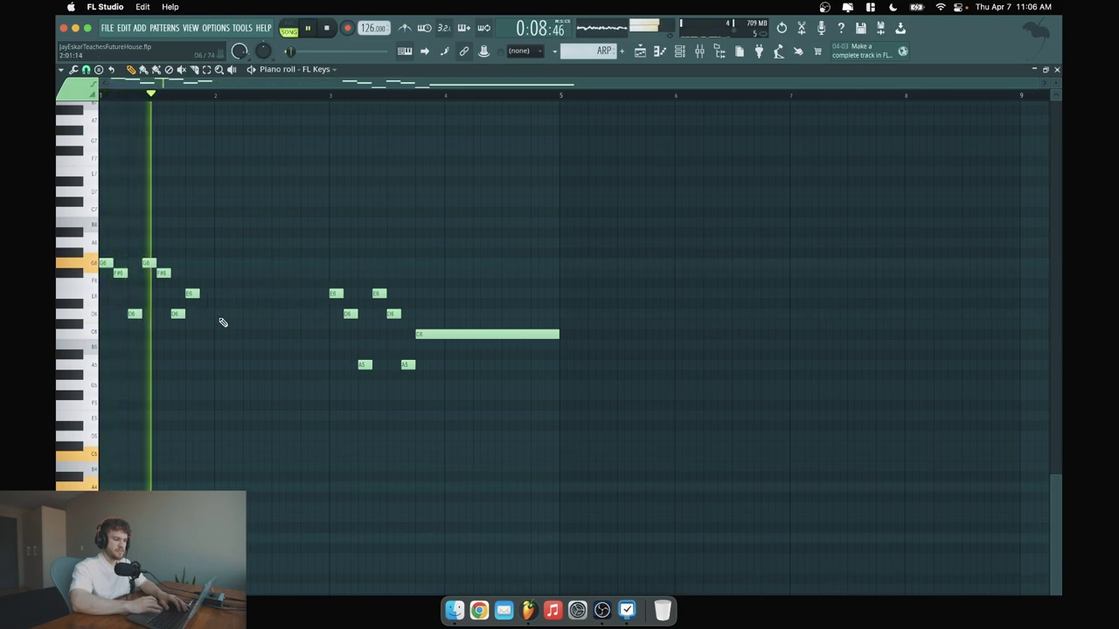
key("space")
mouse_move(146, 259)
left_mouse_down()
mouse_move(147, 295)
mouse_move(163, 260)
left_mouse_up()
key("space")
key("space")
key("space")
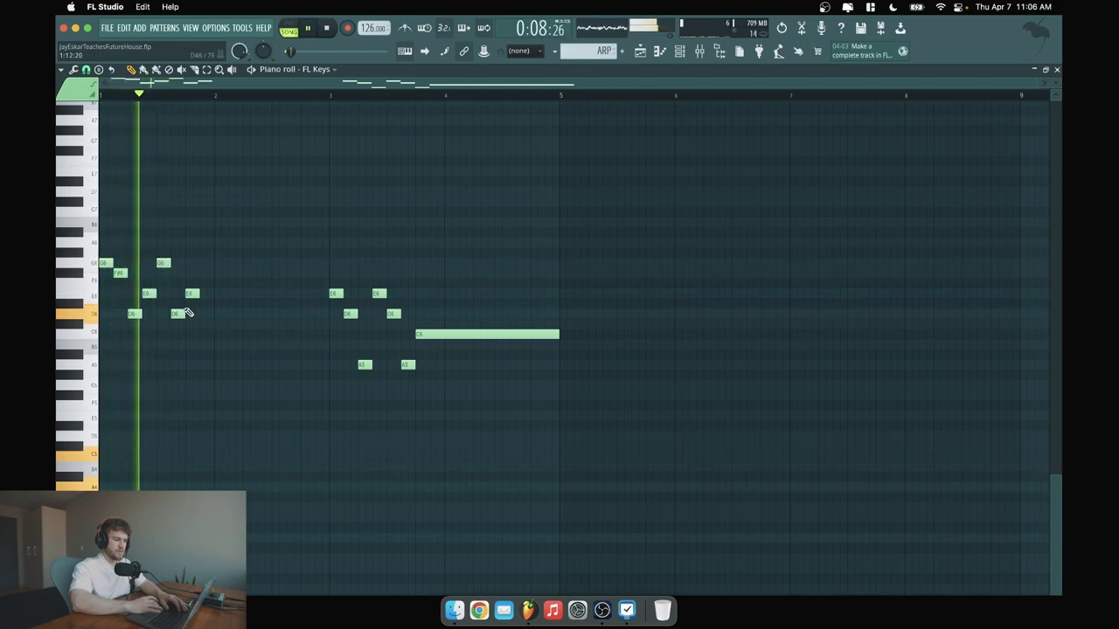
Try raising the second D6 in bar 1 to F#6 and adding a D6 at the end of the bar.
left_click_drag(177, 313, 177, 272)
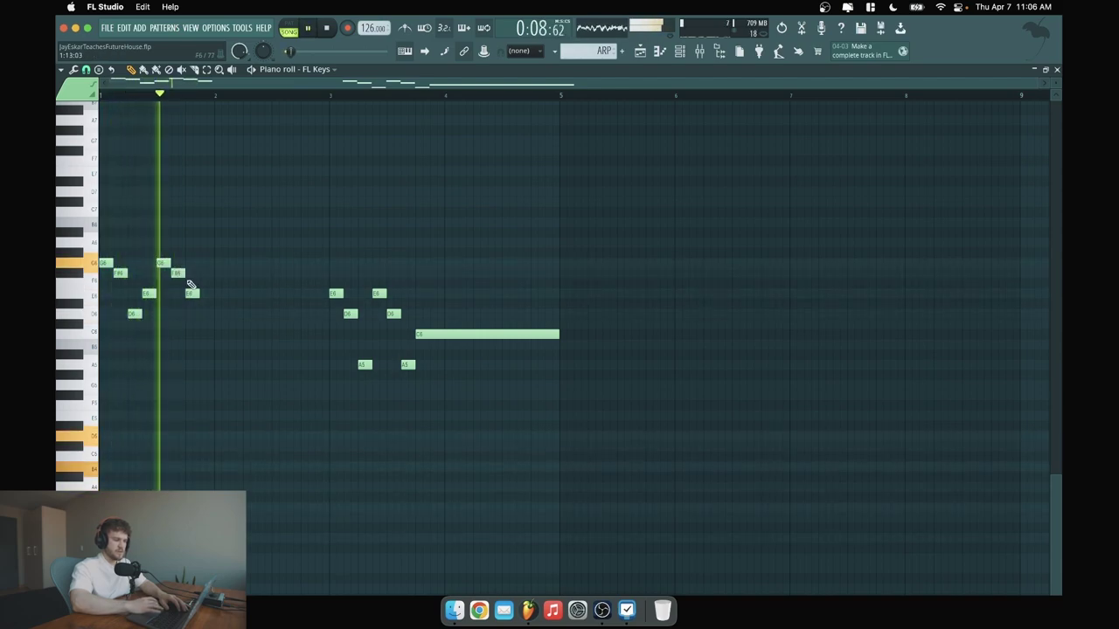
key("space")
left_click(203, 313)
key("space")
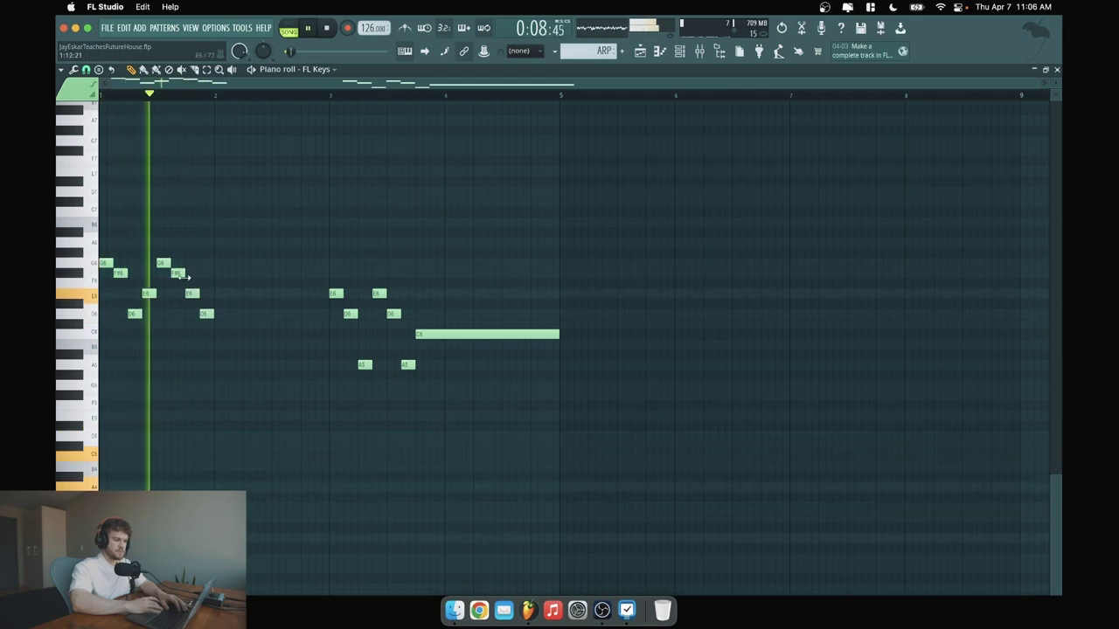
Try lowering the second F#6 in bar 1 back to D6 and play the result.
key("space")
left_click_drag(177, 273, 178, 319)
key("space")
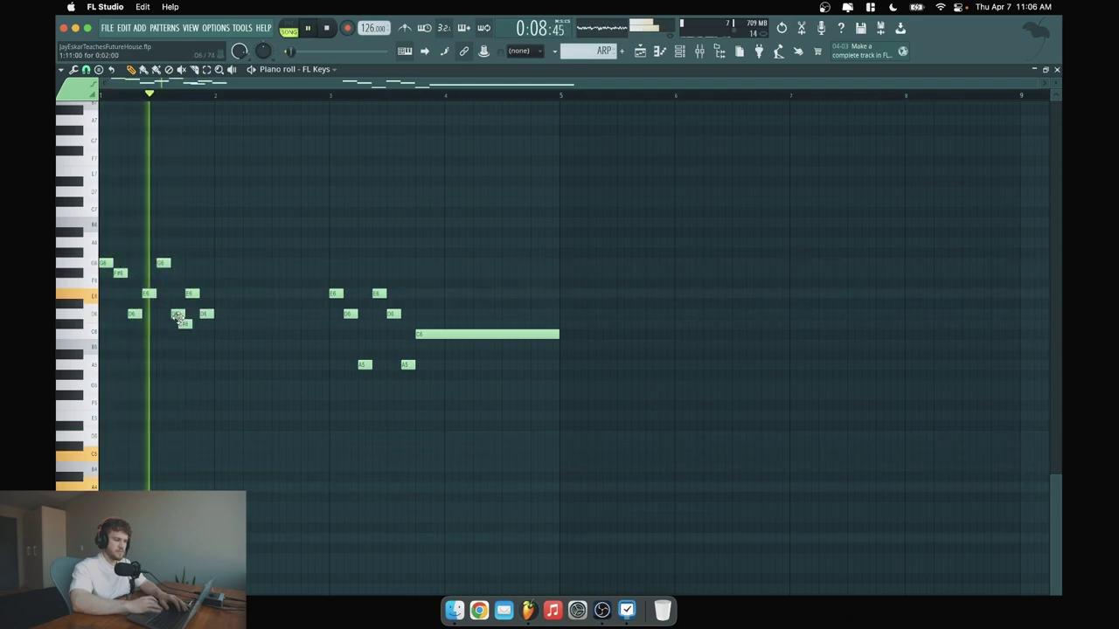
Delete the D6, C#6 and E6 notes from the second half of bar 1.
key("space")
left_click(178, 323)
right_click(177, 315)
right_click(205, 314)
right_click(191, 293)
right_click(184, 323)
Duplicate the opening G6, F#6, D6, E6 figure three times to fill bars 1 and 2, and play it.
left_click_drag(172, 345, 100, 261)
key("ctrl+b")
key("ctrl+b")
key("ctrl+b")
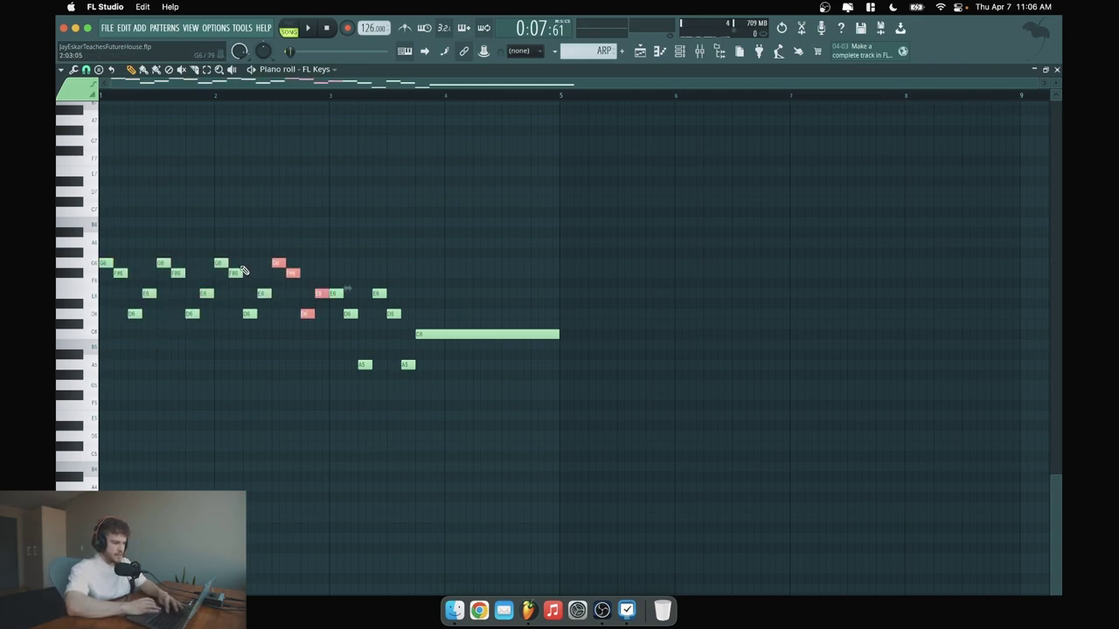
key("space")
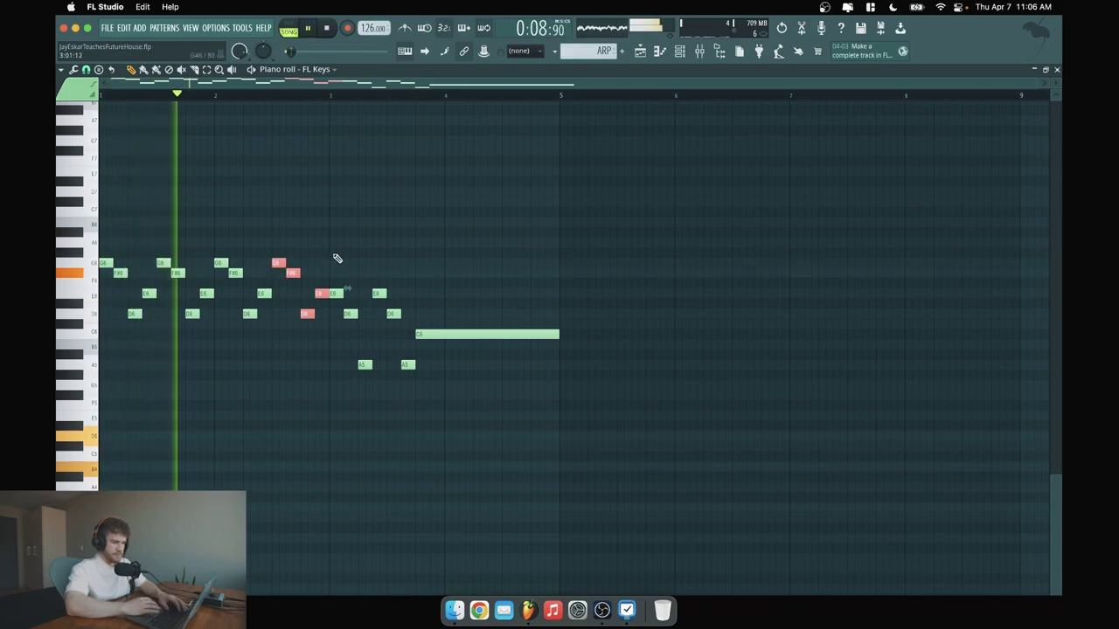
left_click(335, 255, "super")
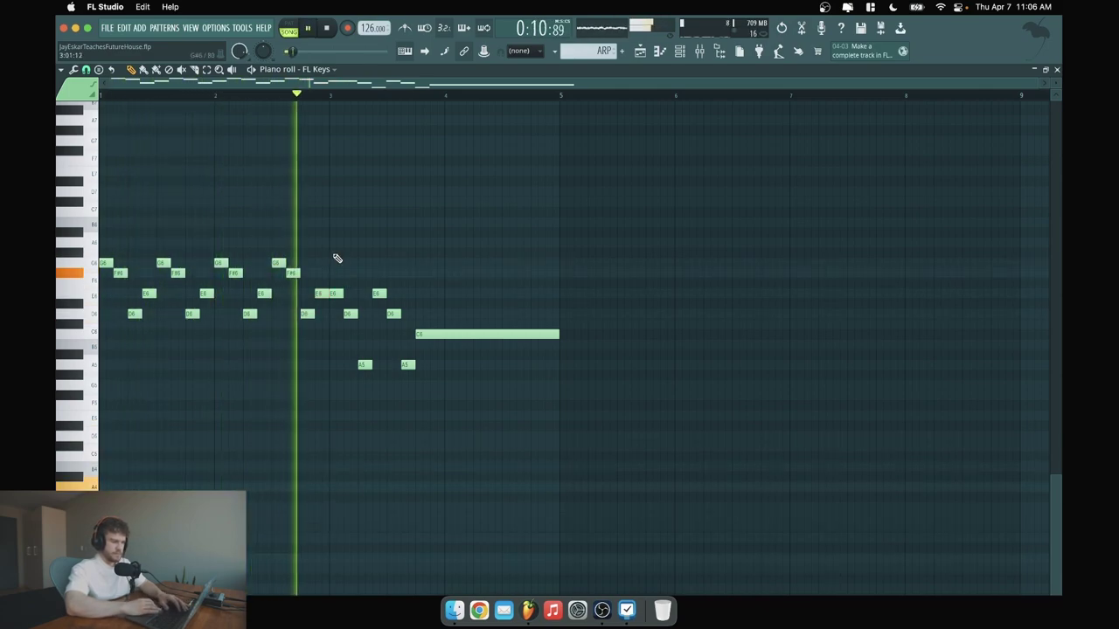
key("space")
Lower the second E6 in bar 3 to C6 and play the melody from bar 3.
left_click(335, 95)
key("space")
key("space")
key("space")
key("space")
left_click_drag(379, 293, 378, 334)
key("space")
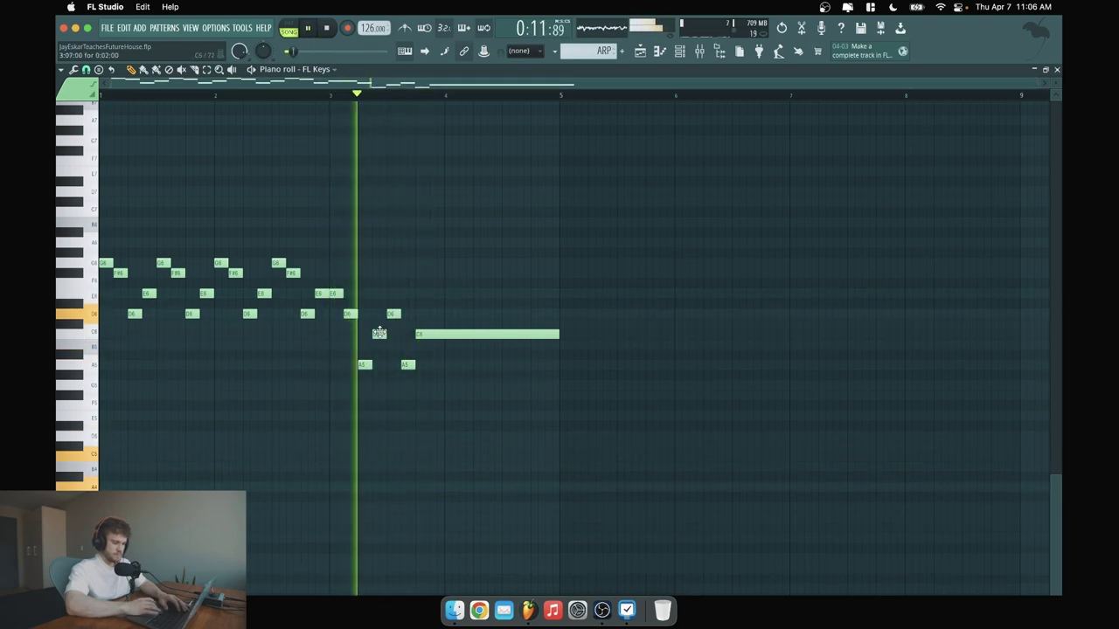
key("space")
key("space")
key("space")
key("space")
Shift the end of bar 3 so eighth notes E6 and D6 follow the C6, with the last A5 after them, replaying the phrase.
mouse_move(408, 363)
left_mouse_down()
mouse_move(408, 295)
mouse_move(393, 303)
mouse_move(393, 292)
mouse_move(429, 365)
left_mouse_up()
key("space")
key("space")
key("space")
key("space")
key("space")
key("space")
key("space")
key("space")
key("space")
key("space")
key("space")
key("space")
Shorten the last A5 in bar 3 to an eighth note and close the bar with an eighth-note C6.
left_click_drag(559, 364, 428, 365)
key("space")
key("space")
left_click(434, 334)
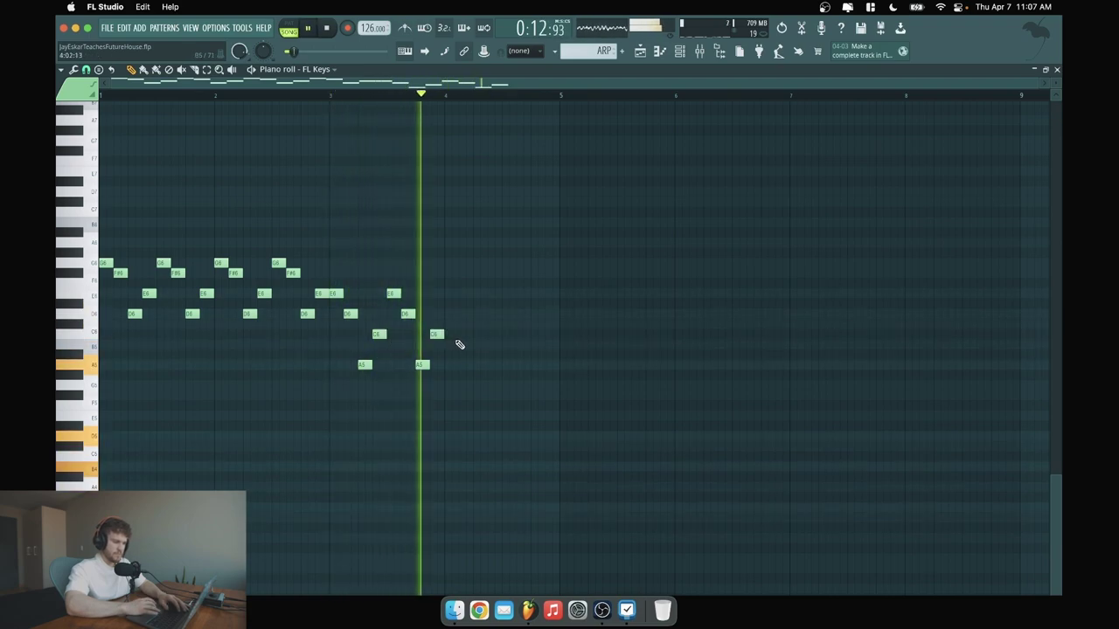
Play the reworked ARP melody from its start.
key("space")
left_click(101, 92)
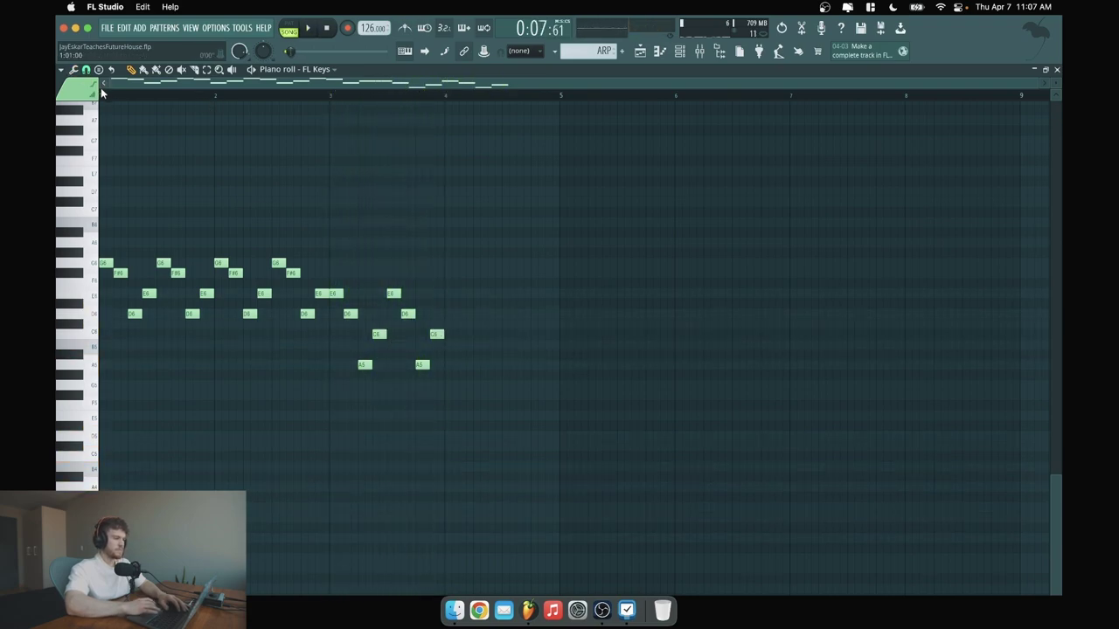
key("space")
key("space")
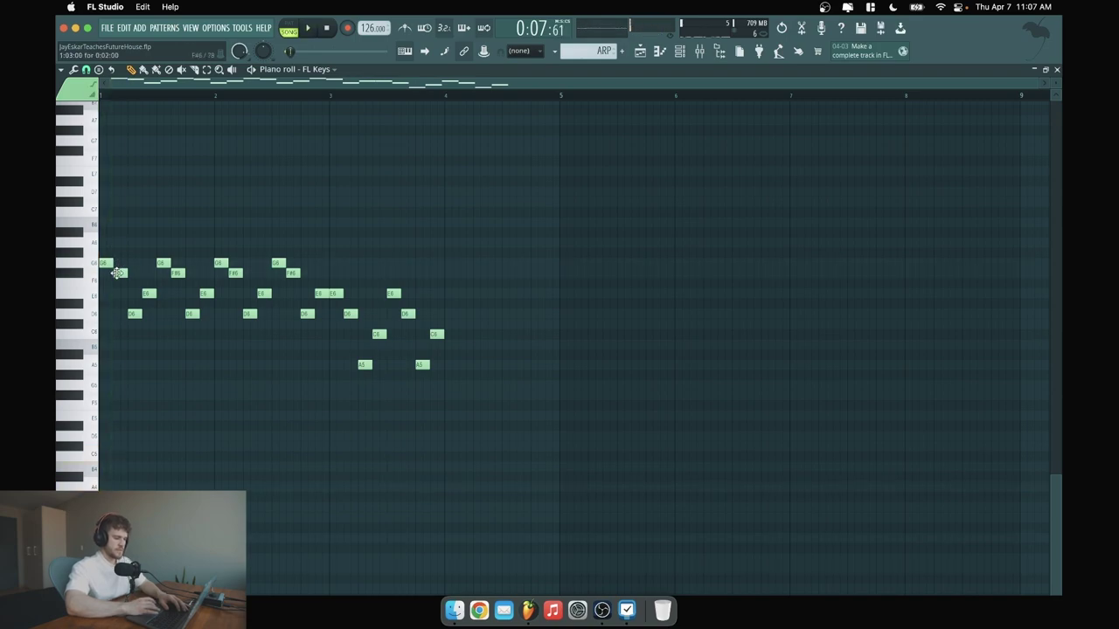
Copy Pattern 1's FL Keys chord notes and paste them onto the Sampler channel of the ARP pattern.
left_click(642, 51)
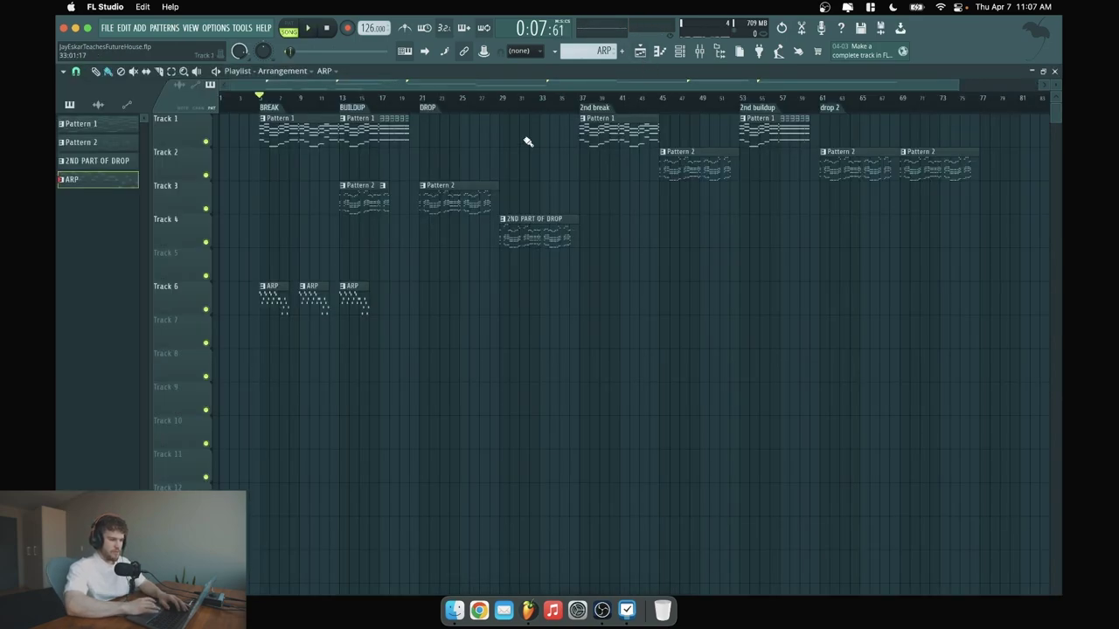
double_click(312, 123)
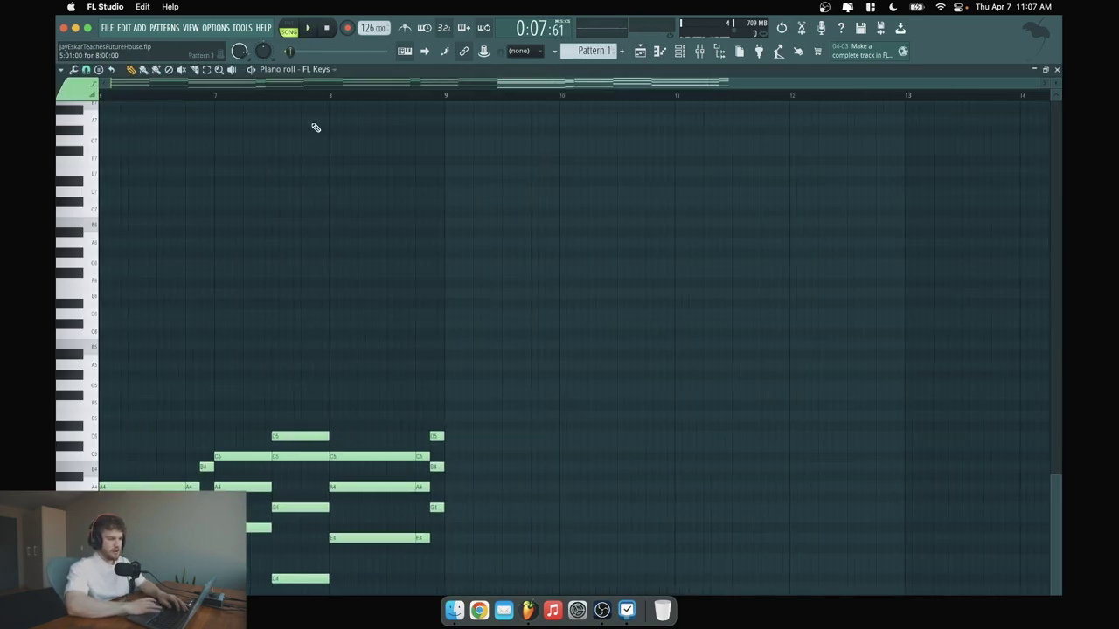
left_click(677, 52)
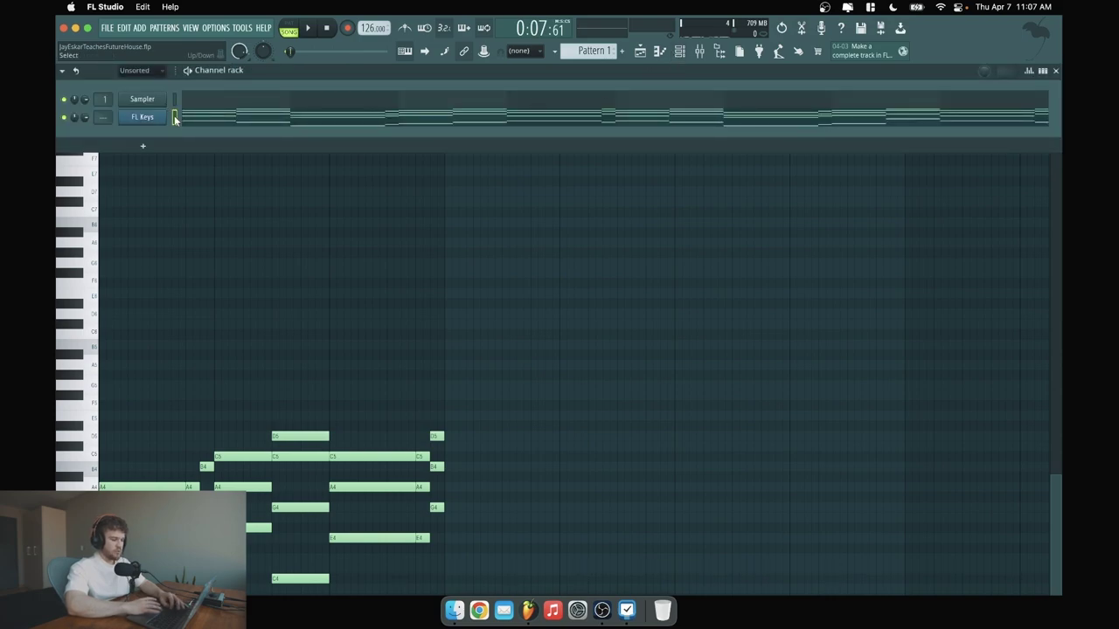
key("F5")
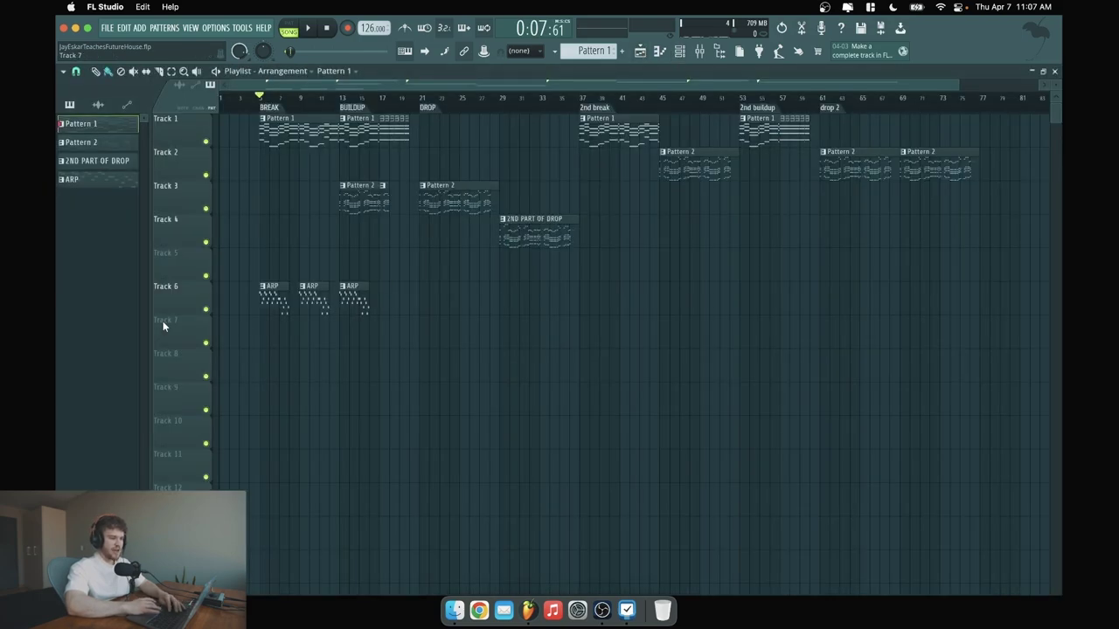
double_click(286, 305)
left_click(678, 54)
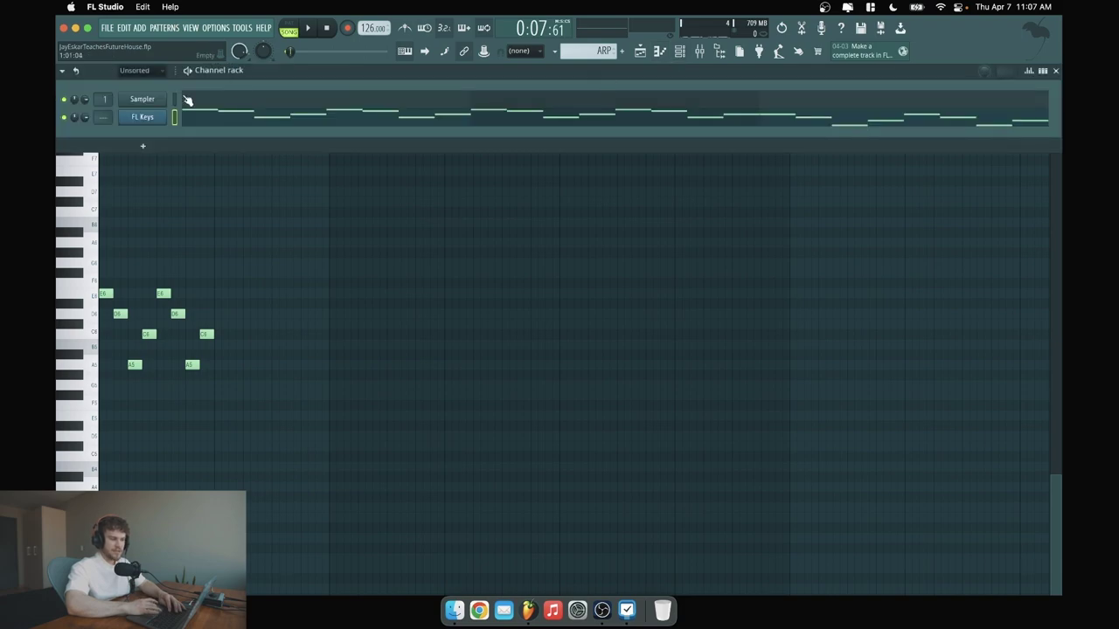
key("super+v")
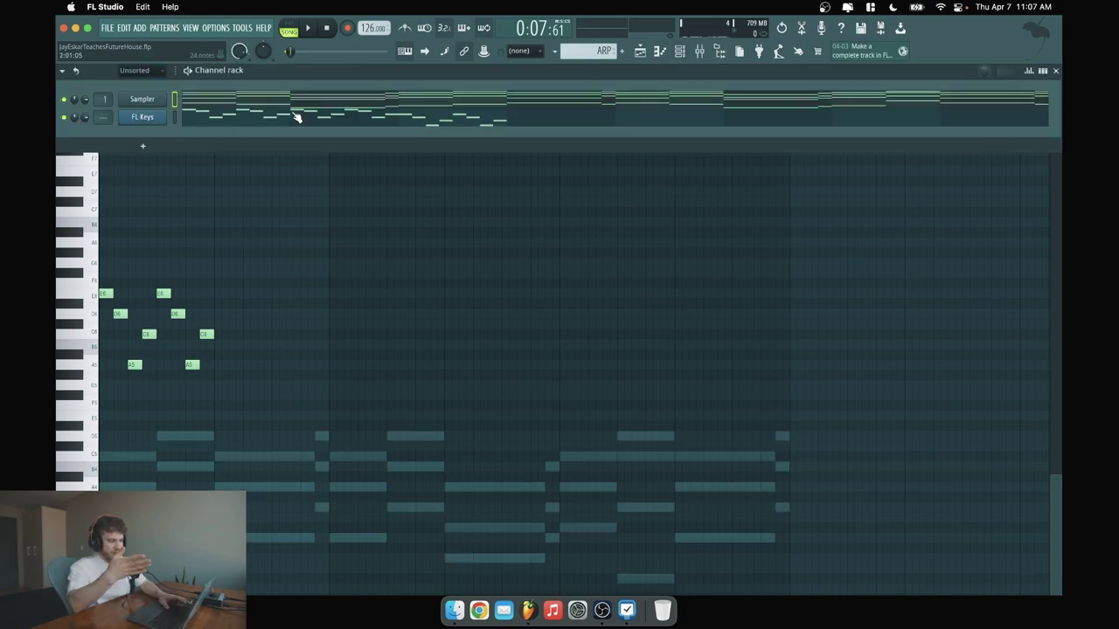
Move the 2ND PART OF DROP clip to Track 3, and replace drop 2's clips with Track 3 copies of both first-drop clips.
left_click(642, 53)
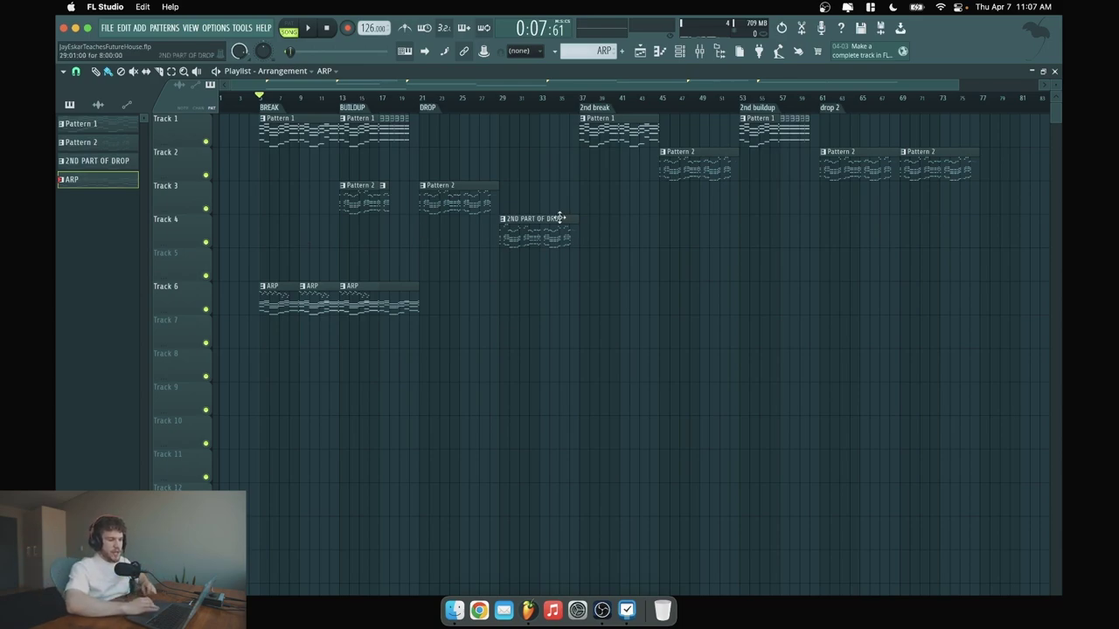
left_click_drag(557, 202, 557, 187)
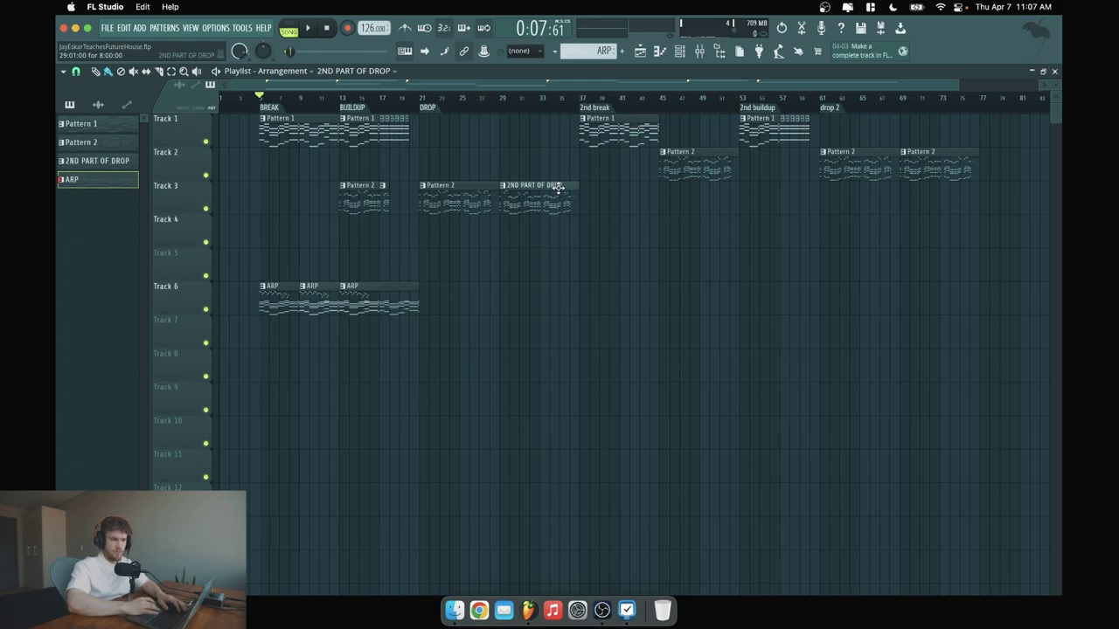
right_click(961, 173)
right_click(868, 179)
left_click_drag(622, 248, 856, 200)
left_click(871, 161)
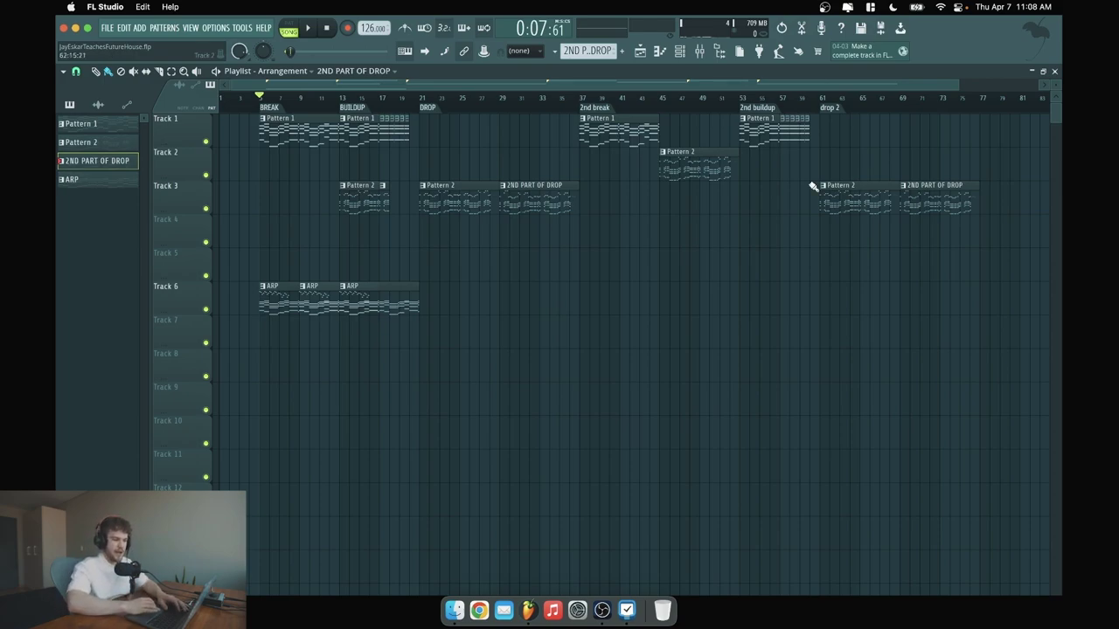
Copy Pattern 1's chord notes onto the FL Keys channel of the ARP pattern.
double_click(290, 129)
left_click(687, 55)
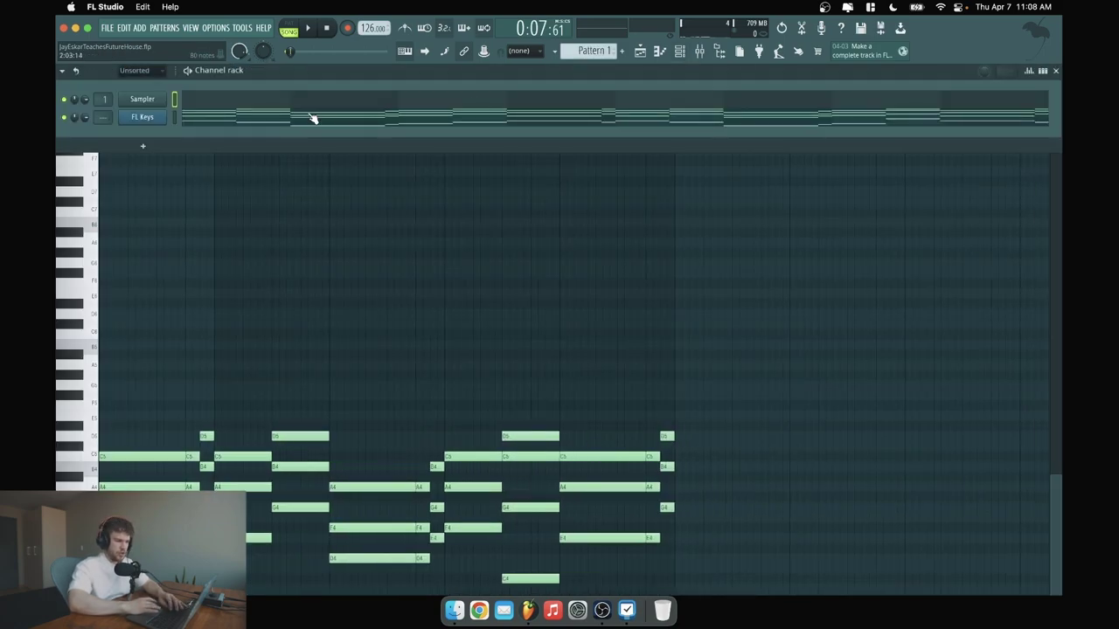
left_click(639, 51)
double_click(281, 312)
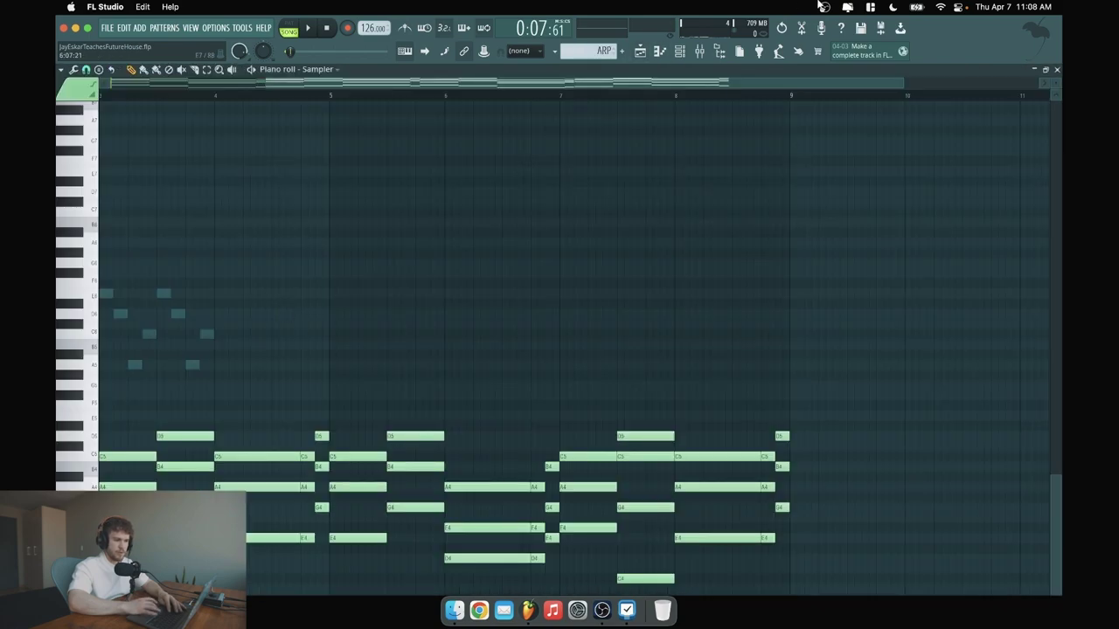
left_click(681, 55)
left_click(187, 118)
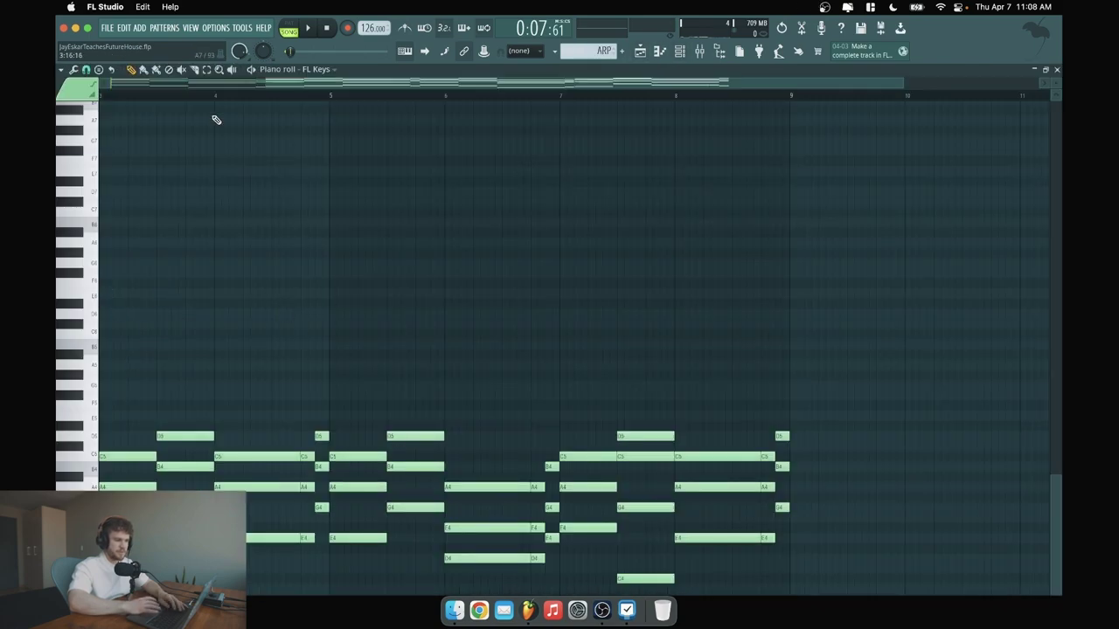
Apply the Arpeggiate tool to the ARP pattern's FL Keys chords and play the default arpeggio.
scroll(250, 147, "down", 5)
scroll(250, 147, "left", 3)
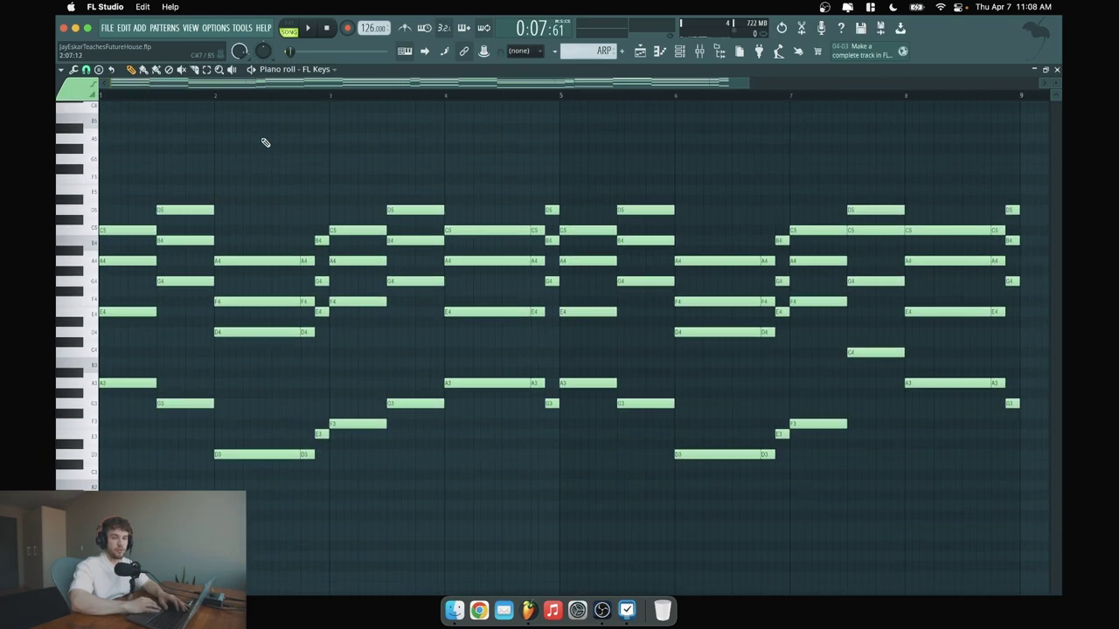
left_click(61, 70)
mouse_move(80, 86)
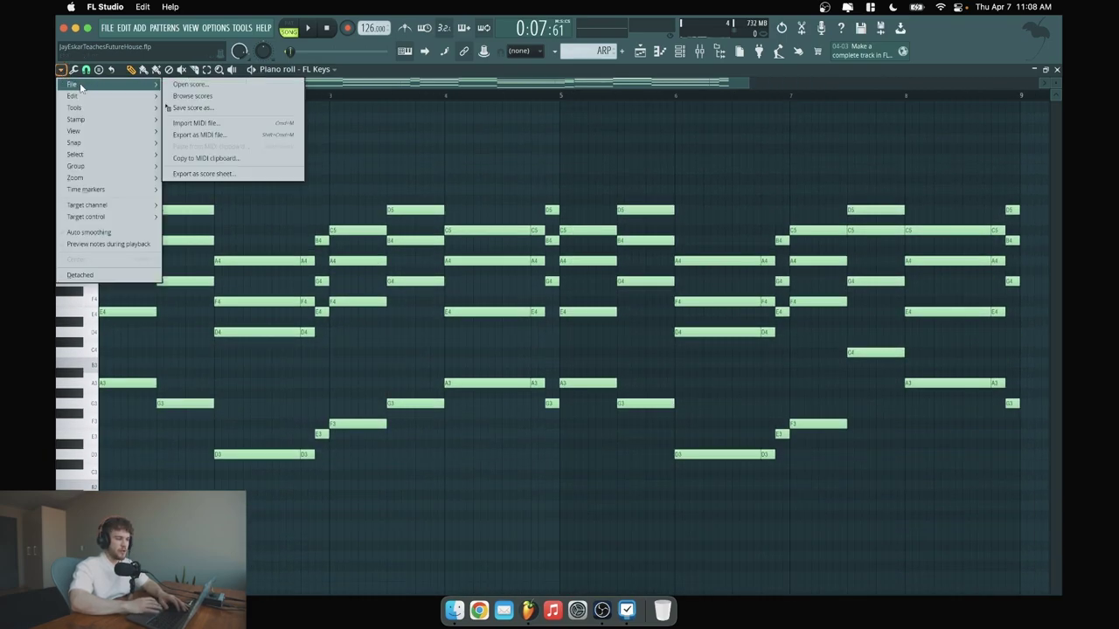
mouse_move(89, 106)
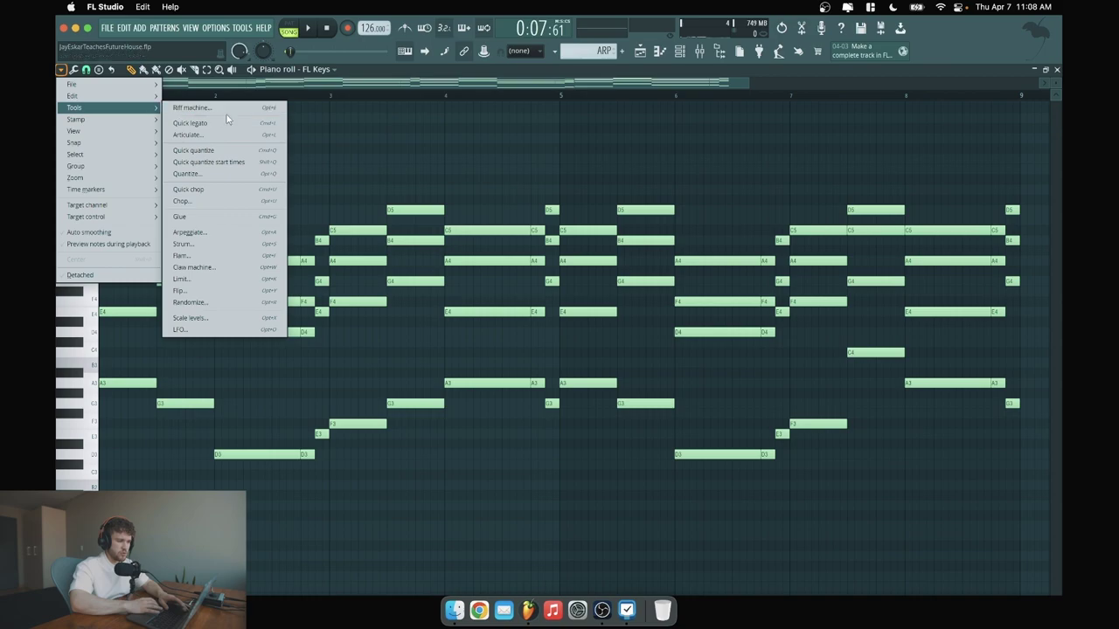
left_click(201, 231)
left_click_drag(528, 218, 536, 200)
key("space")
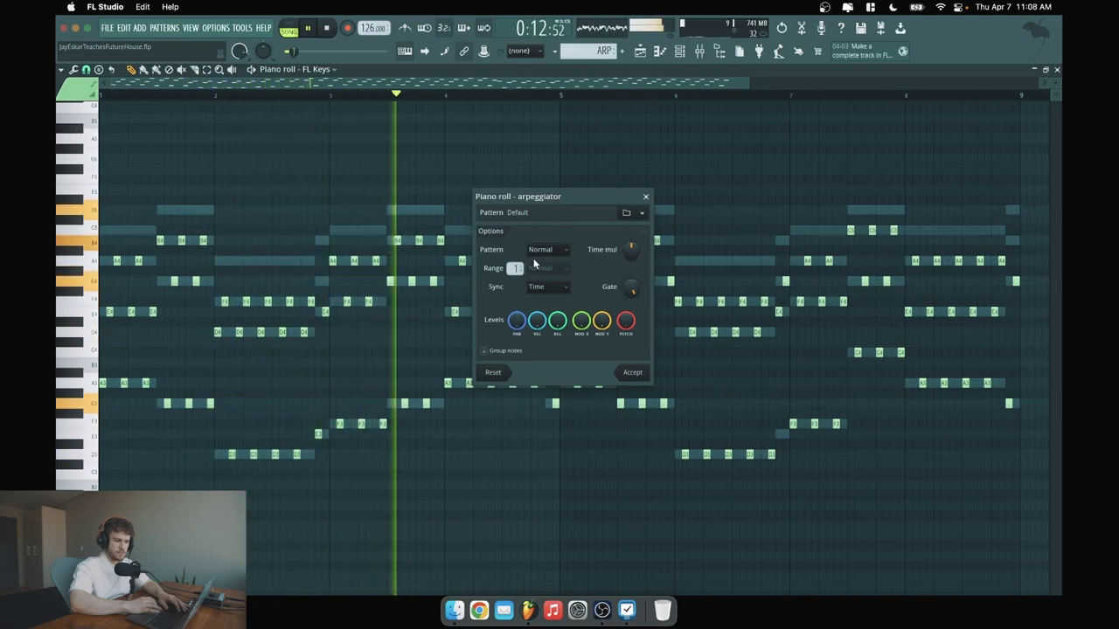
key("space")
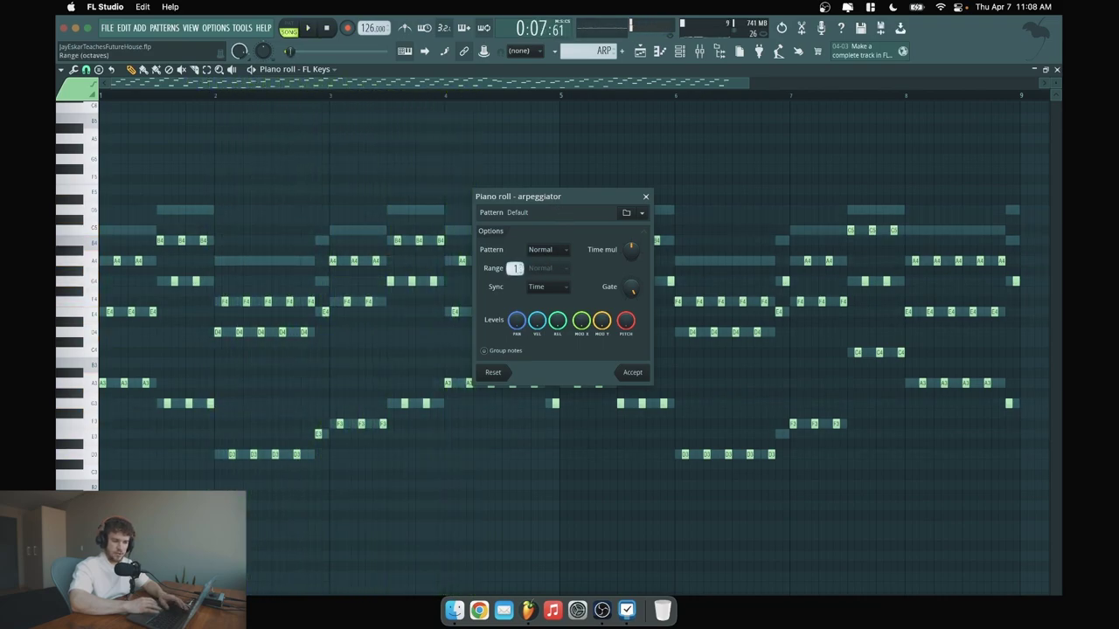
Set the arpeggiator's range to 2 octaves and play the result.
left_click_drag(515, 269, 515, 261)
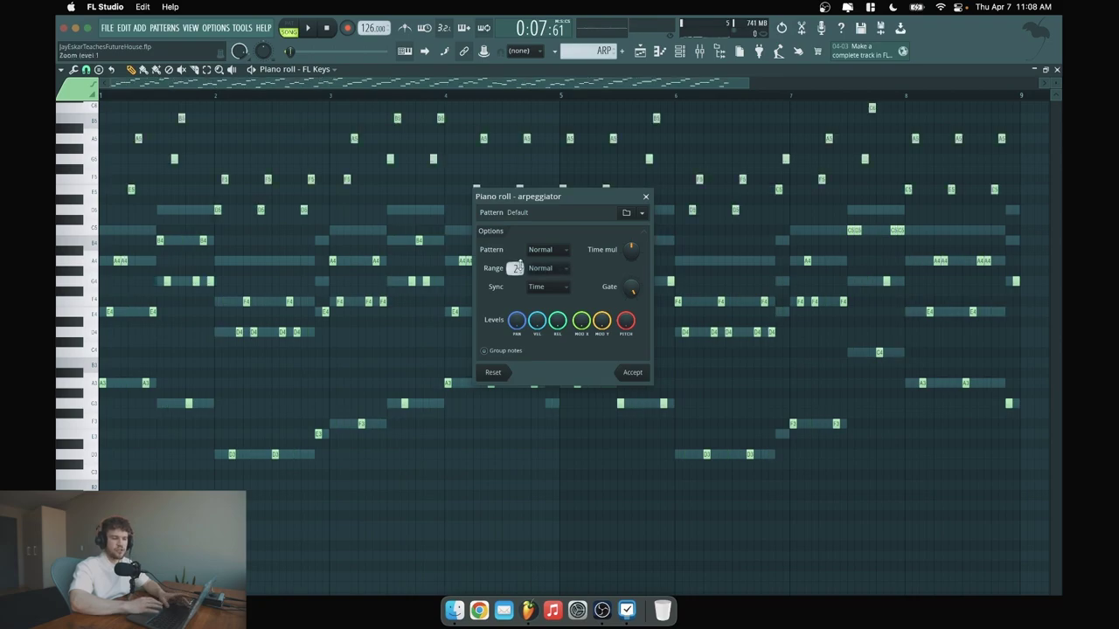
key("space")
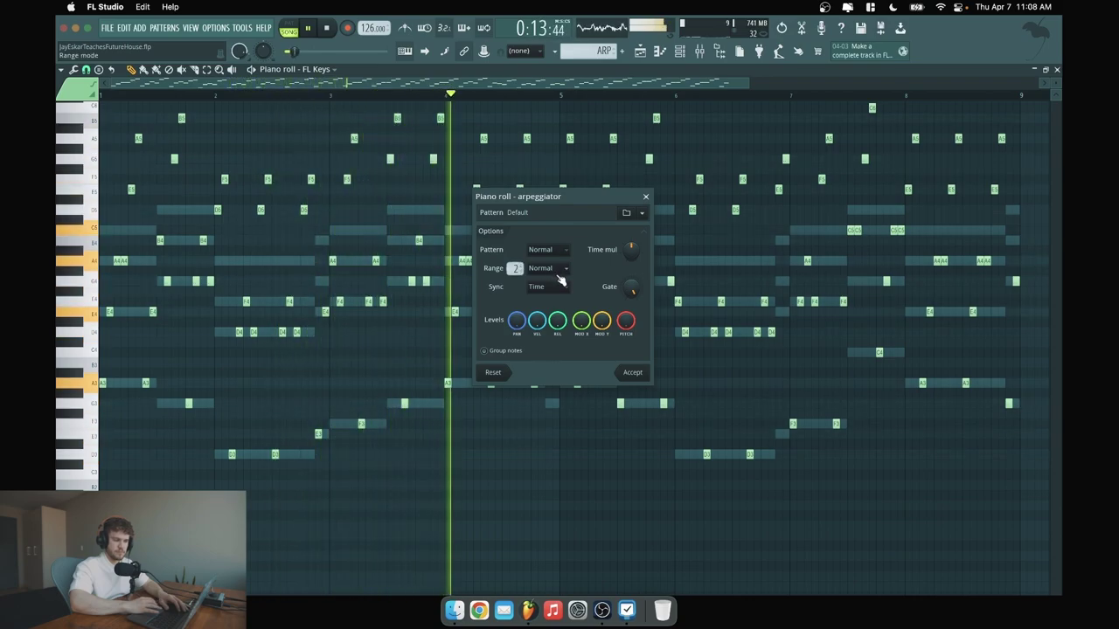
key("space")
Set the arpeggiator's sync to Chord and play the result.
left_click(548, 286)
left_click(548, 315)
left_click(560, 289)
left_click(552, 322)
left_click(551, 287)
left_click(590, 269)
key("space")
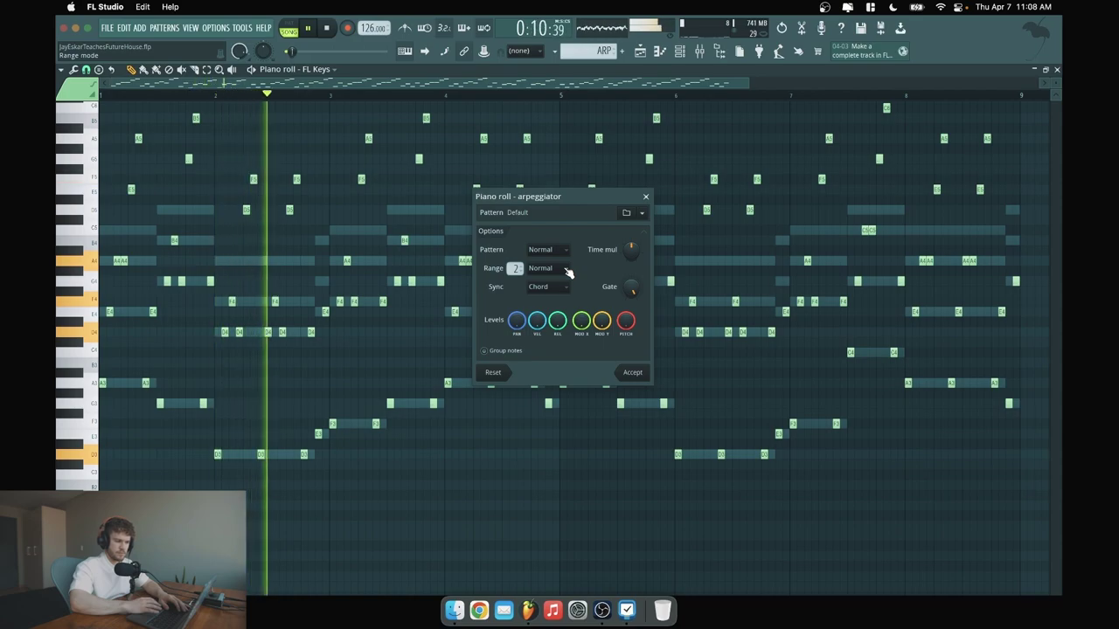
key("space")
Try the Flip range mode on the arpeggio and play it.
left_click(562, 267)
left_click(555, 295)
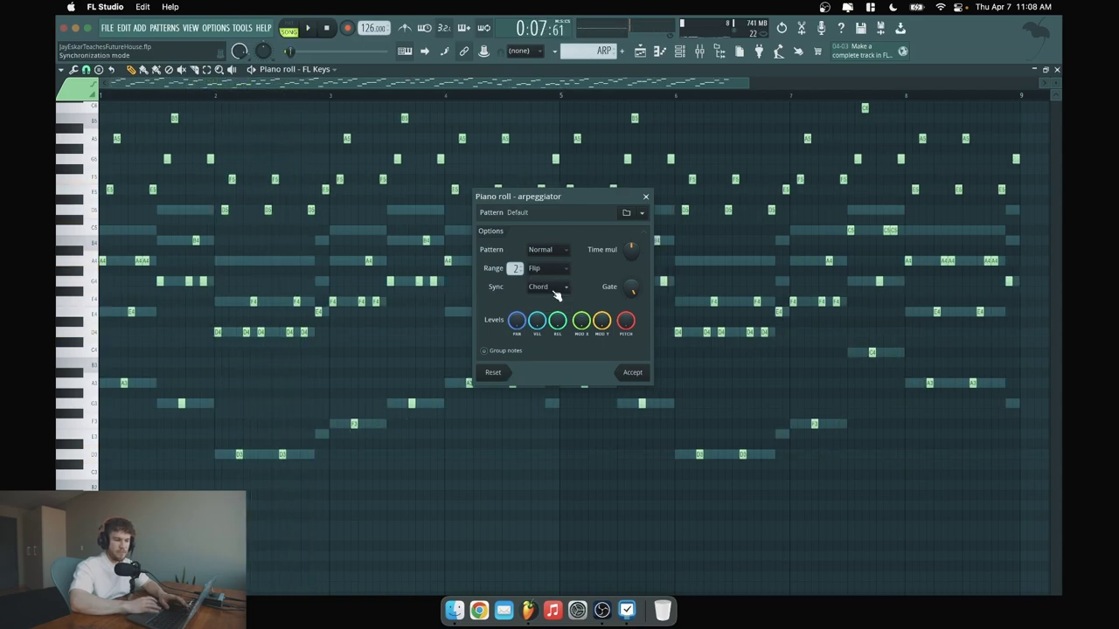
key("space")
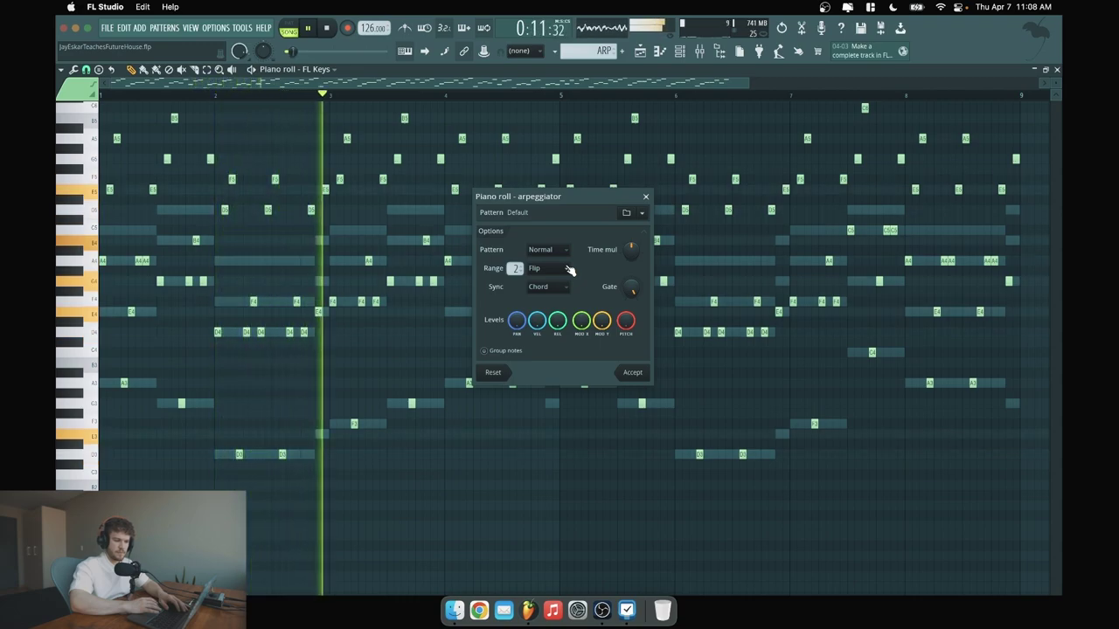
key("space")
Set the arpeggiator's range mode to Alternate and play the result.
left_click(569, 271)
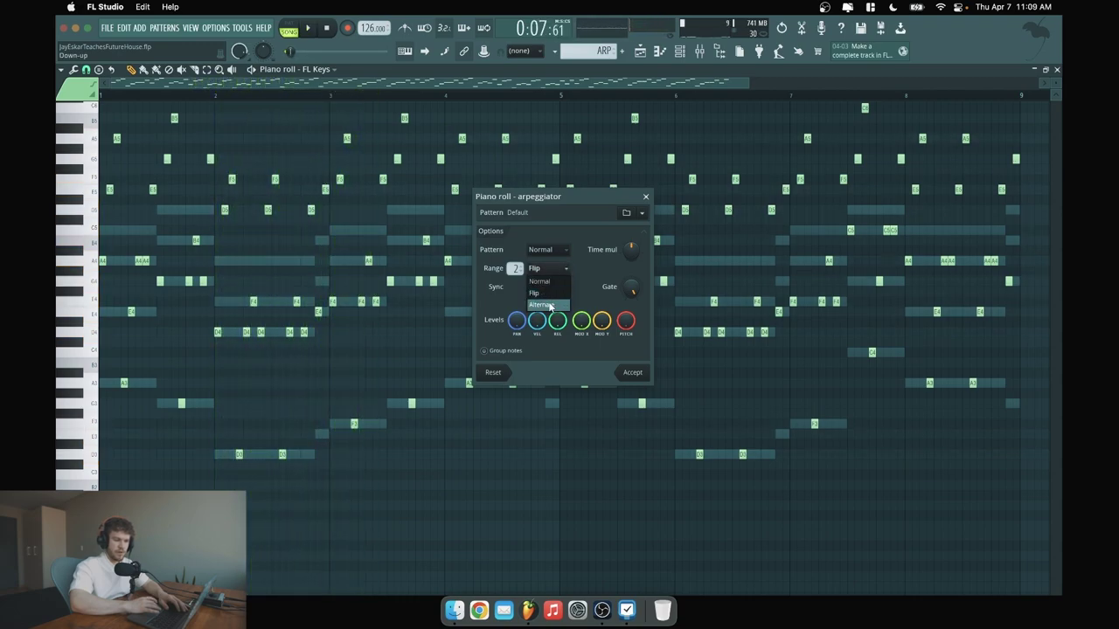
left_click(552, 301)
key("space")
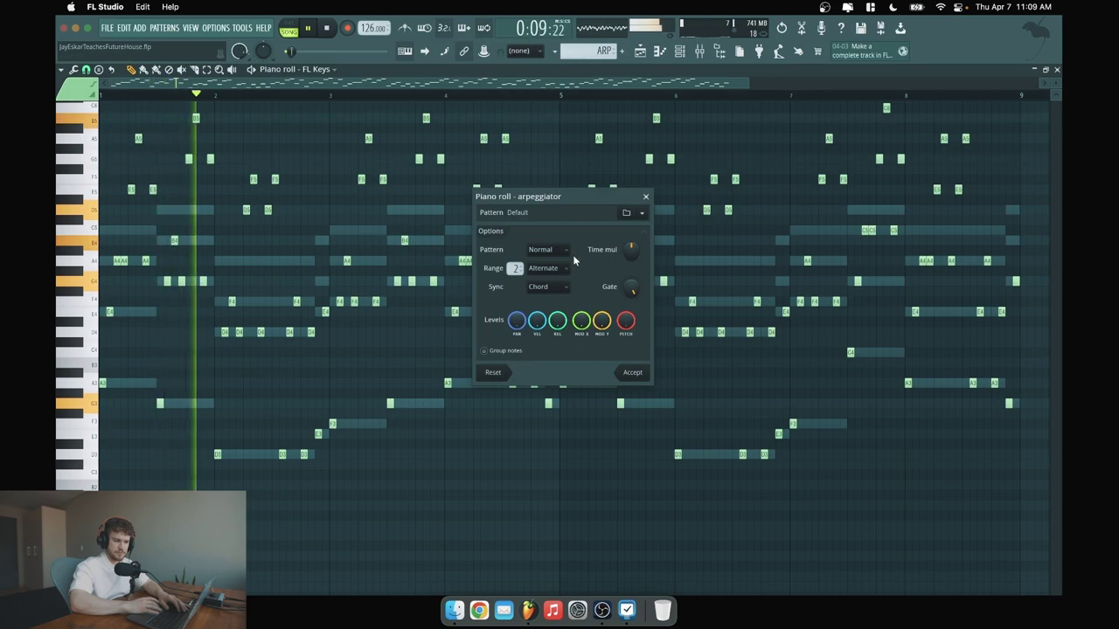
key("space")
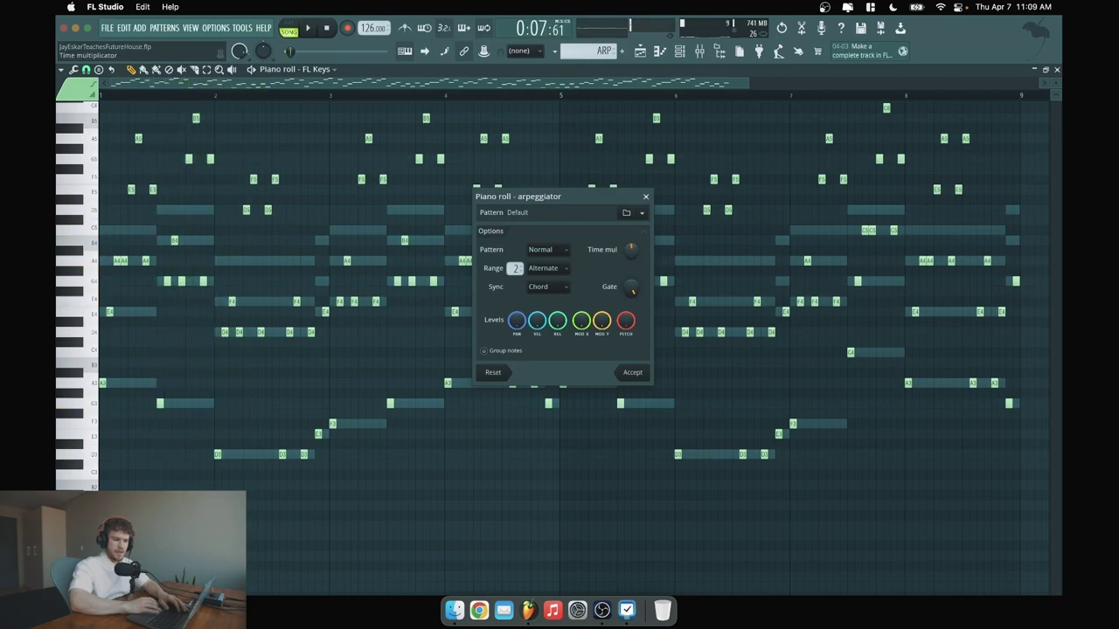
Lower the arpeggiator's time multiplier for much shorter, faster notes, audition it, and accept the arpeggio.
left_click_drag(631, 251, 631, 264)
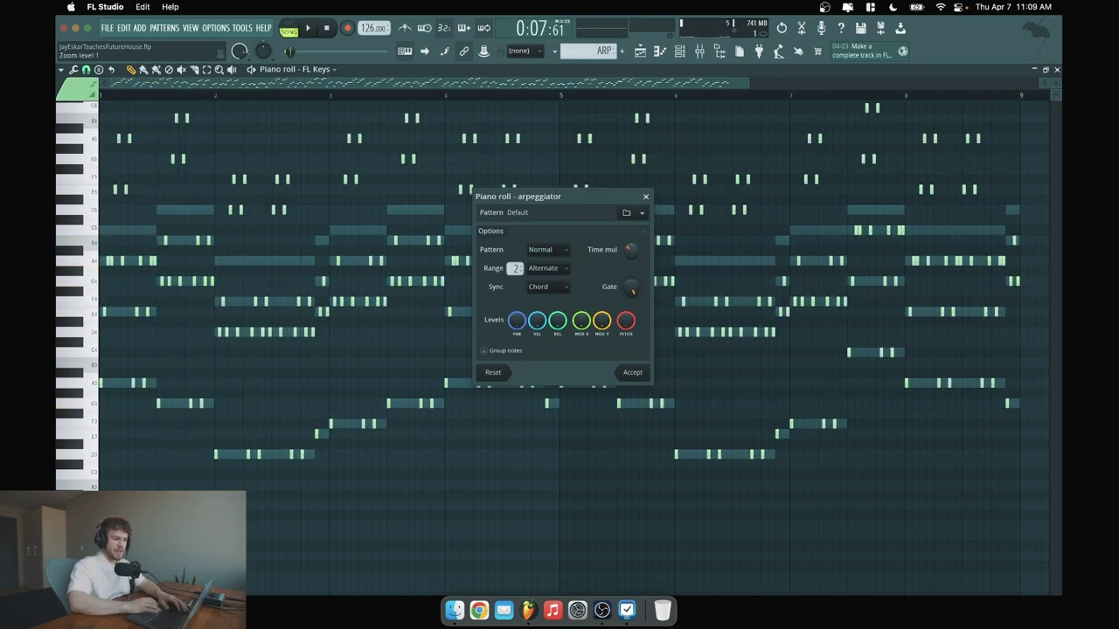
key("space")
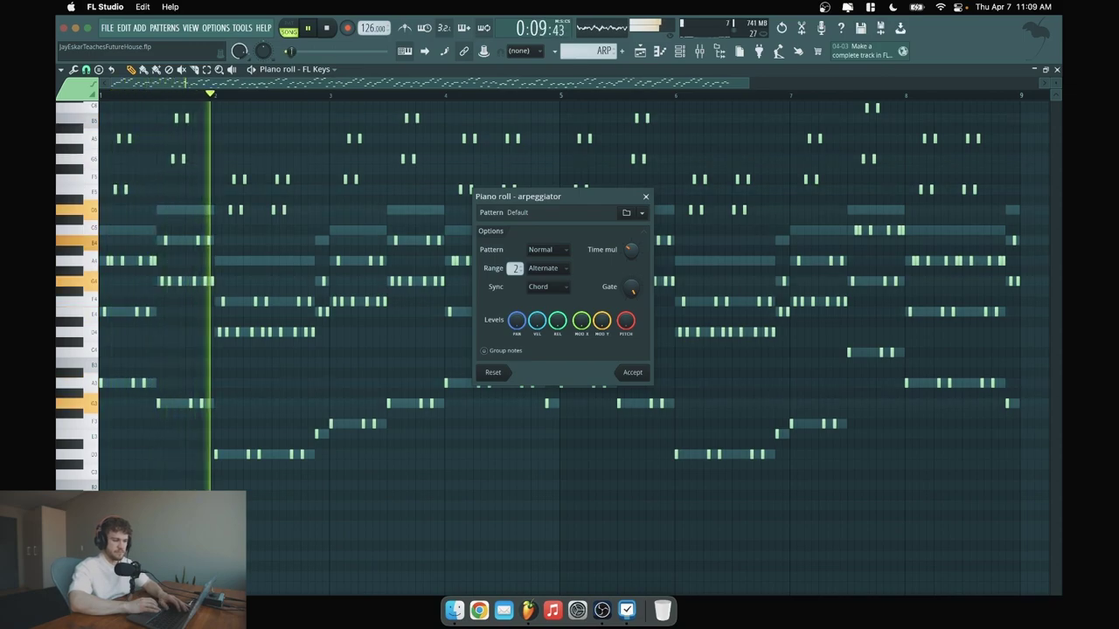
left_click_drag(631, 251, 631, 261)
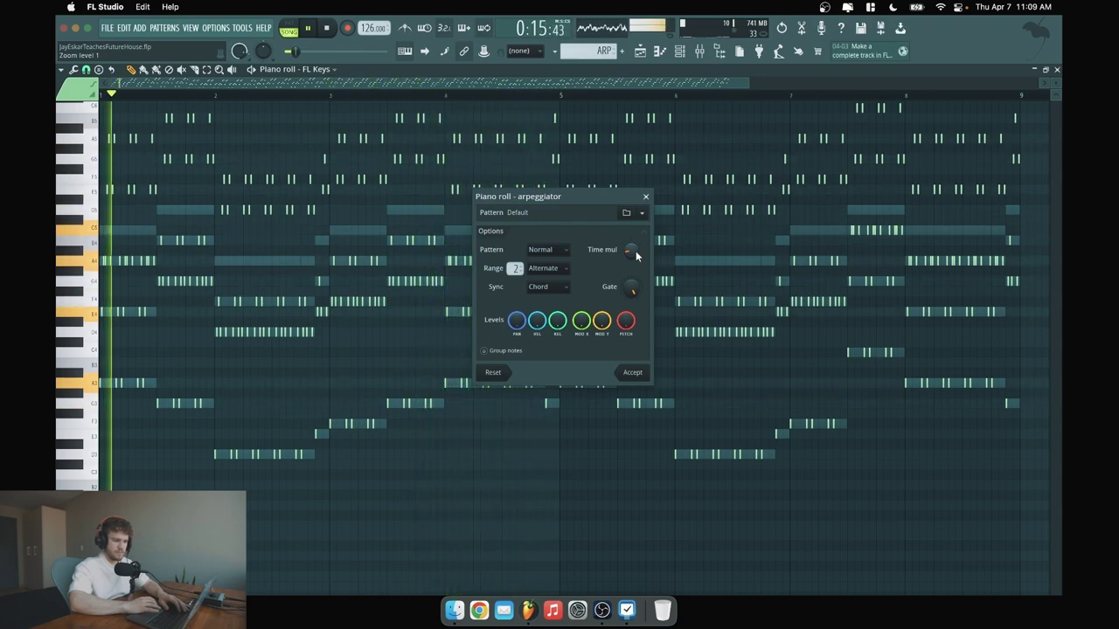
key("space")
left_click_drag(631, 251, 631, 252)
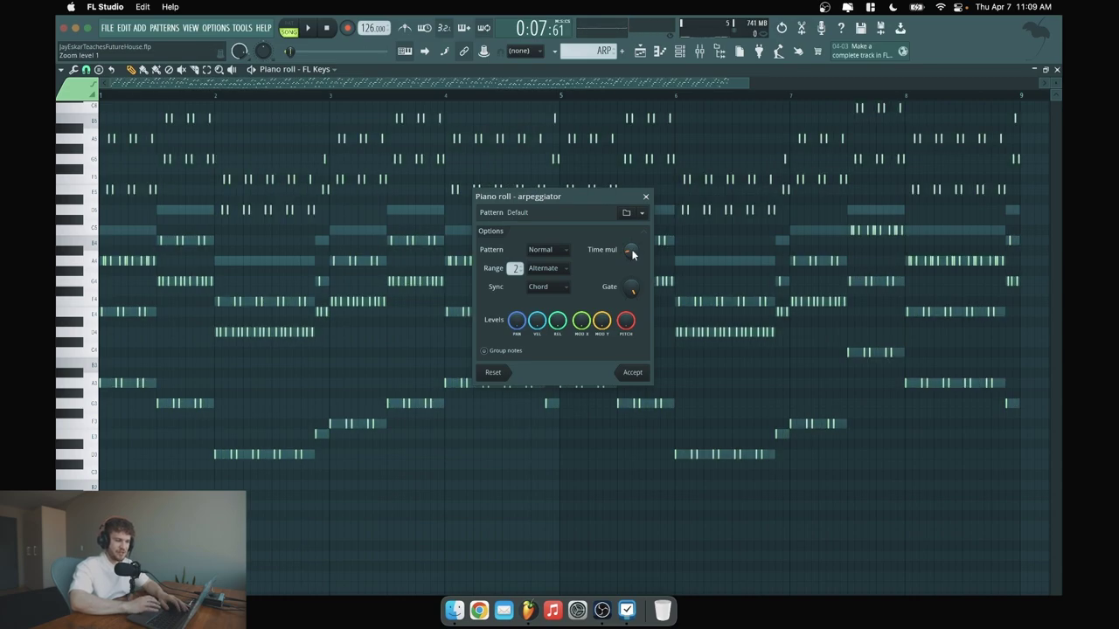
key("space")
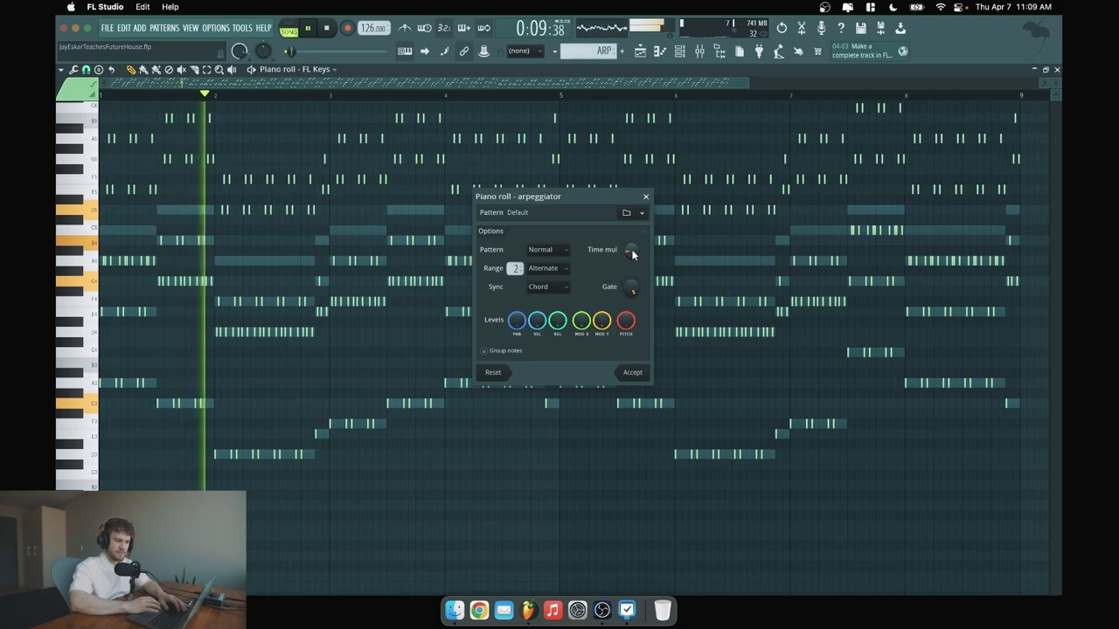
key("space")
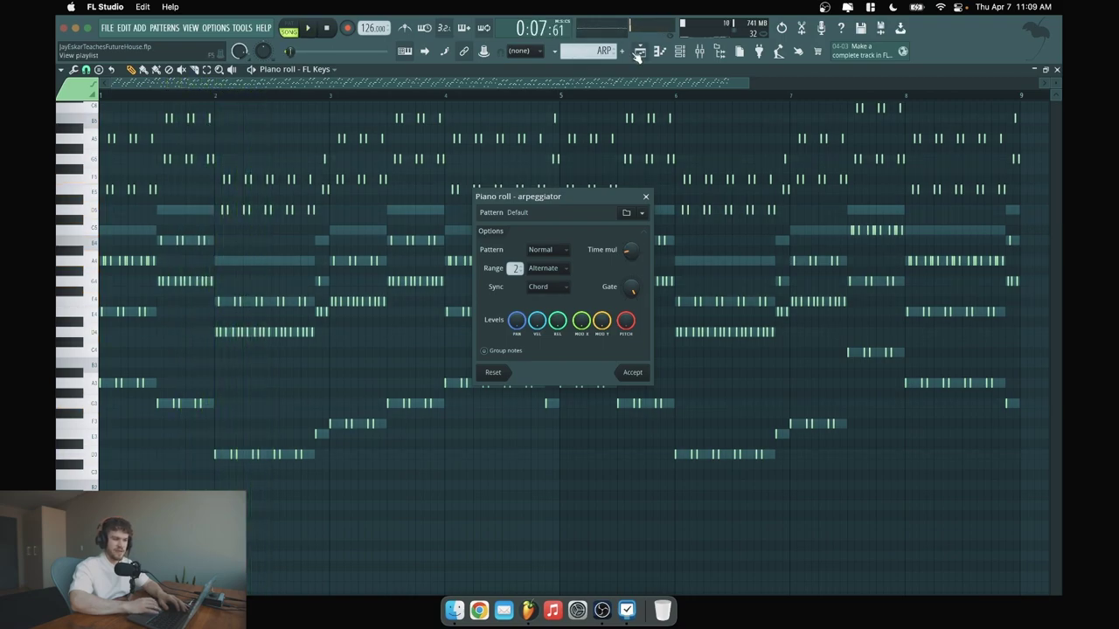
left_click(631, 372)
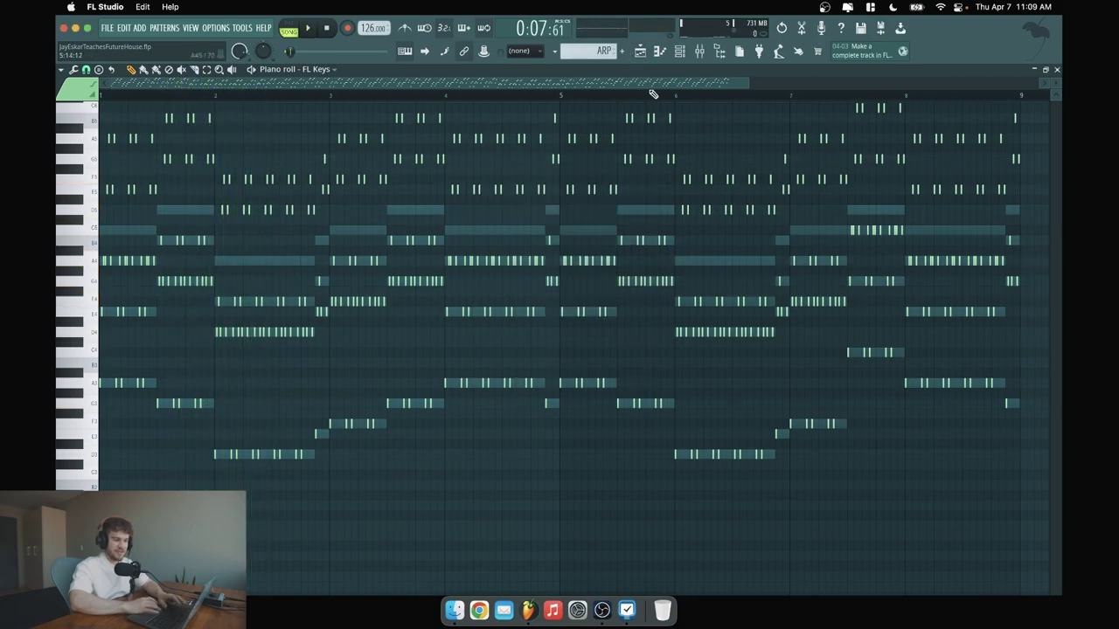
In the playlist, slice the Track 6 ARP clip starting at bar 9 and remove the half bars before bars 11 and 13.
key("F5")
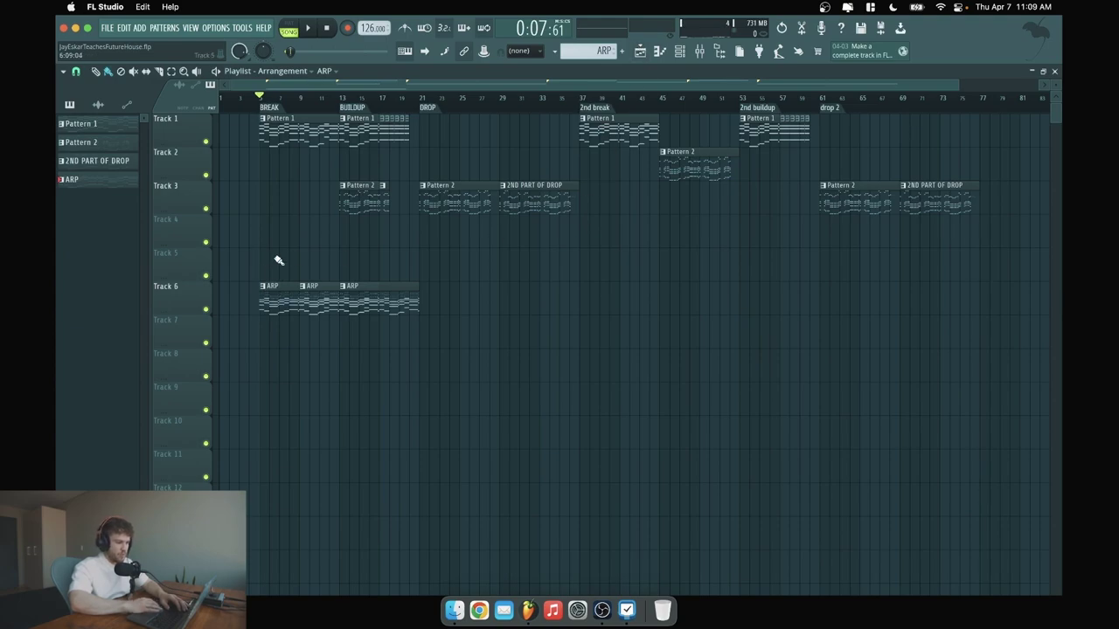
scroll(278, 260, "up", 3, "ctrl")
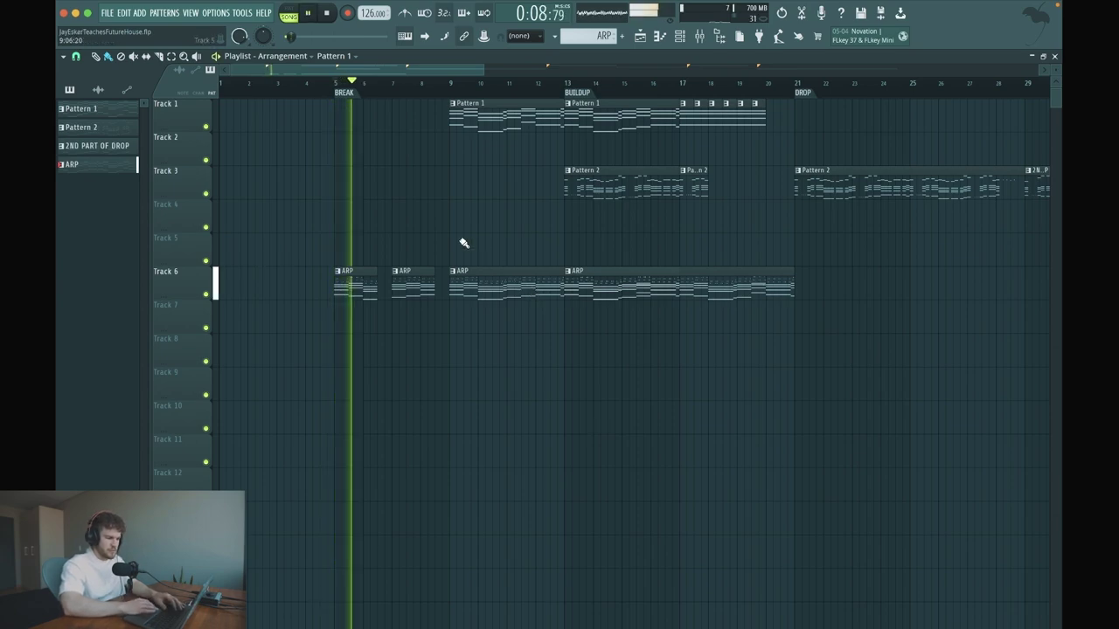
scroll(461, 243, "up", 2)
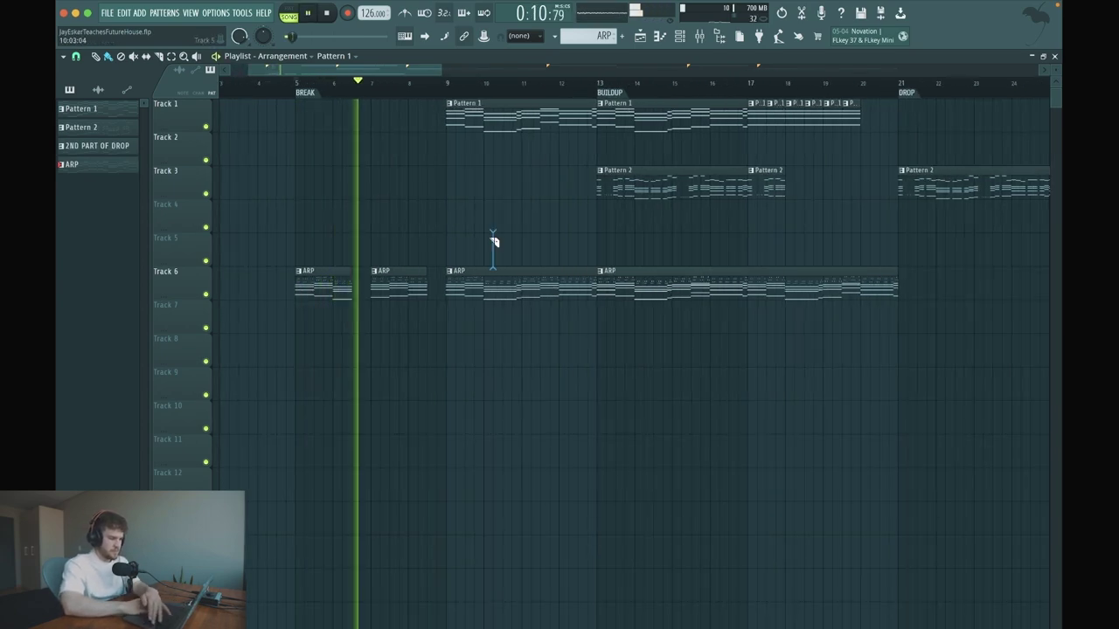
left_click(504, 283)
left_click_drag(522, 232, 522, 286)
right_click(517, 285)
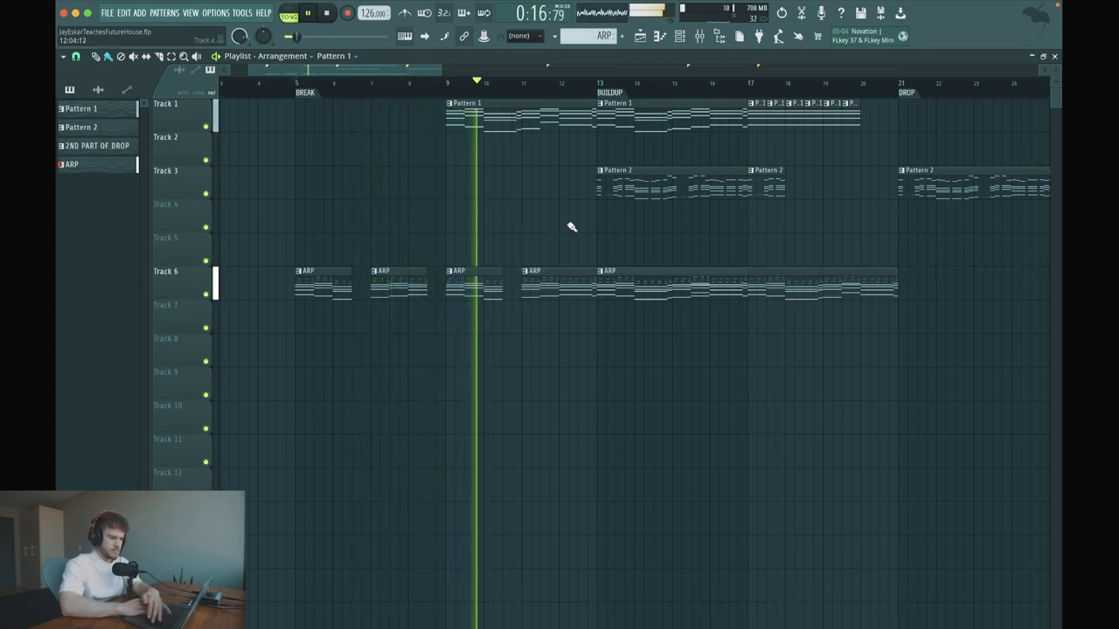
left_click_drag(573, 232, 585, 286)
right_click(585, 286)
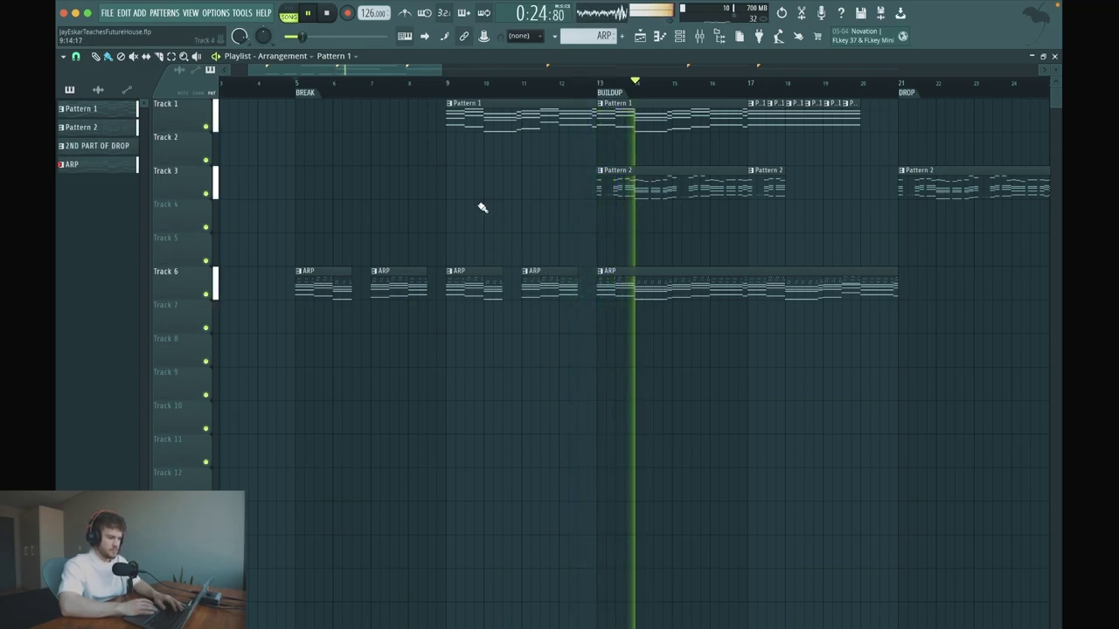
Delete the short ARP clips at bars 9 and 11 on Track 6 and play the arrangement.
right_click(541, 279)
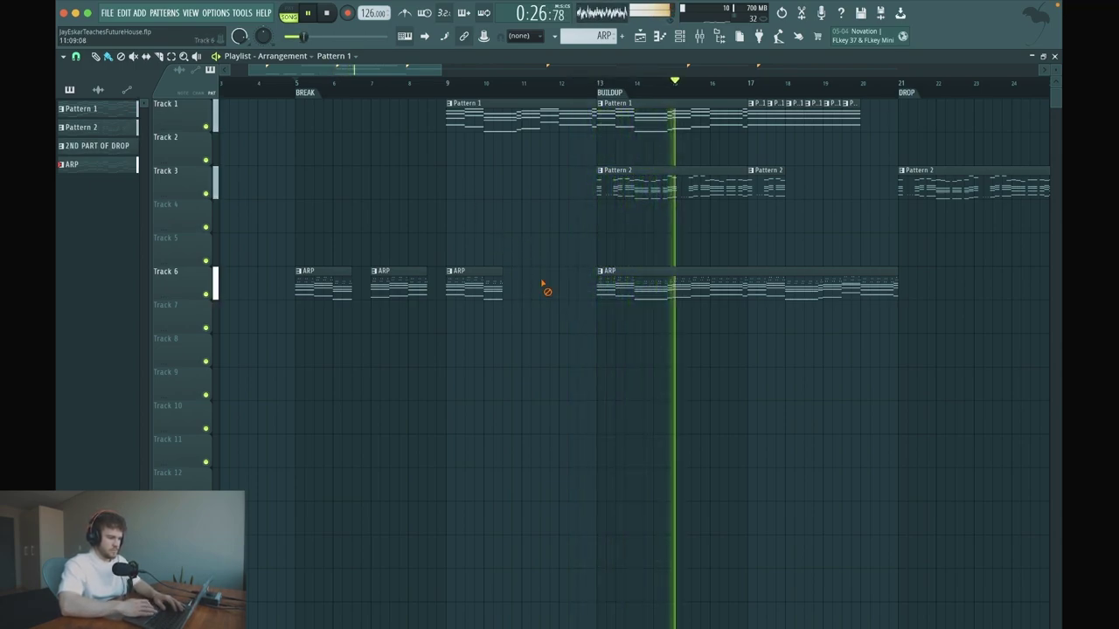
right_click(474, 282)
key("space")
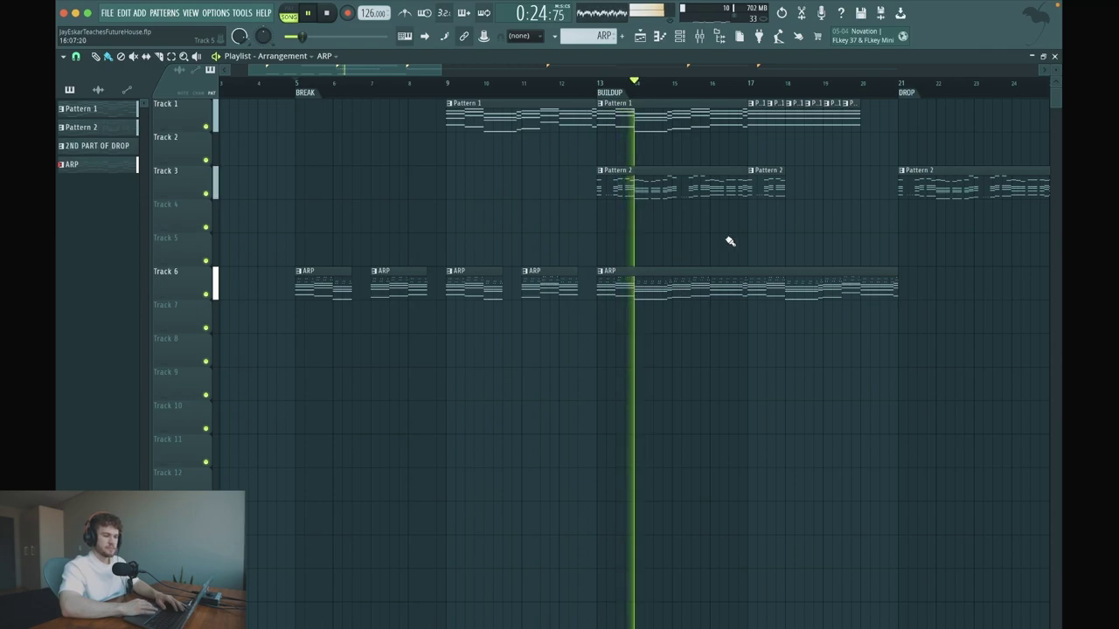
key("space")
Replace the long buildup ARP clip on Track 6 with copies of two short ARP clips at bars 13 and 15, and play the buildup.
right_click(703, 283)
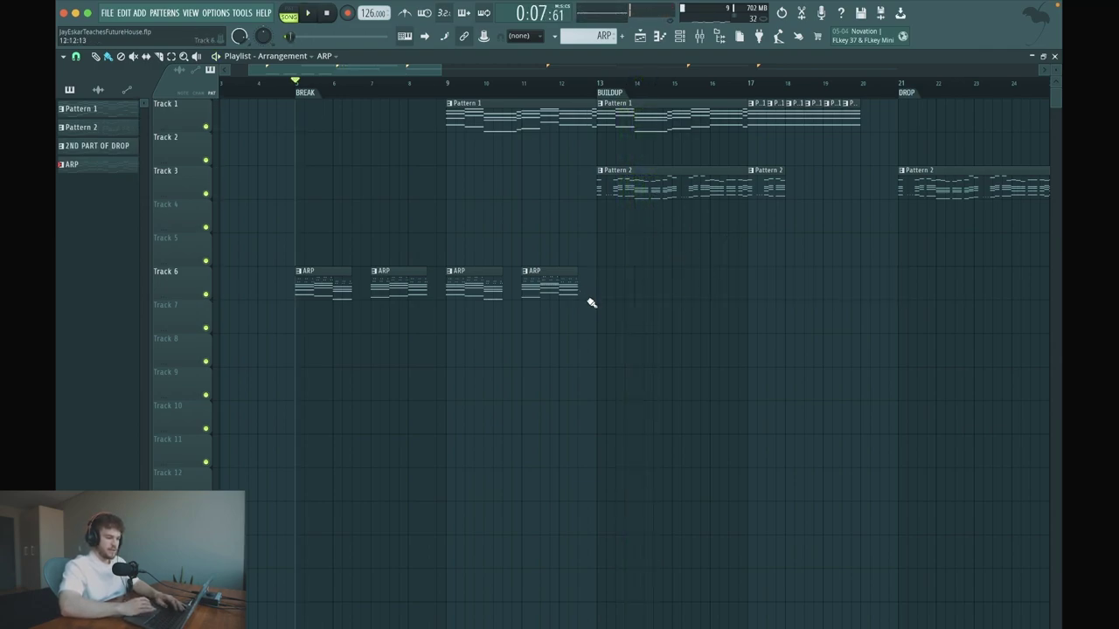
left_click_drag(339, 293, 337, 292)
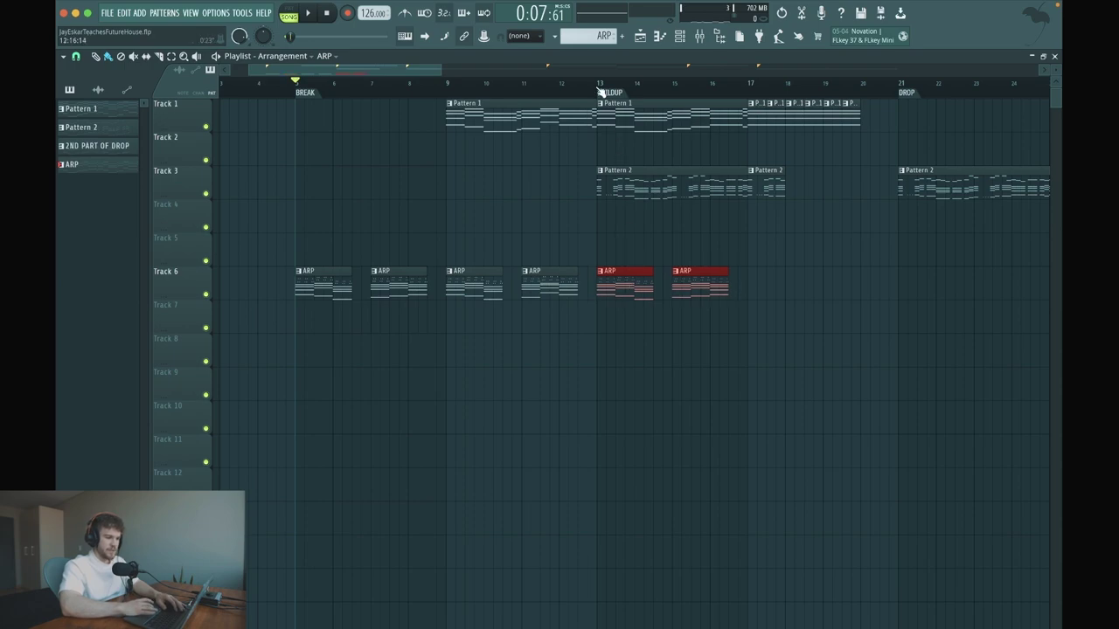
left_click(754, 223, "super")
scroll(687, 246, "right", 1)
scroll(687, 246, "right", 2)
scroll(687, 245, "down", 1)
scroll(687, 246, "up", 1)
scroll(687, 245, "left", 1)
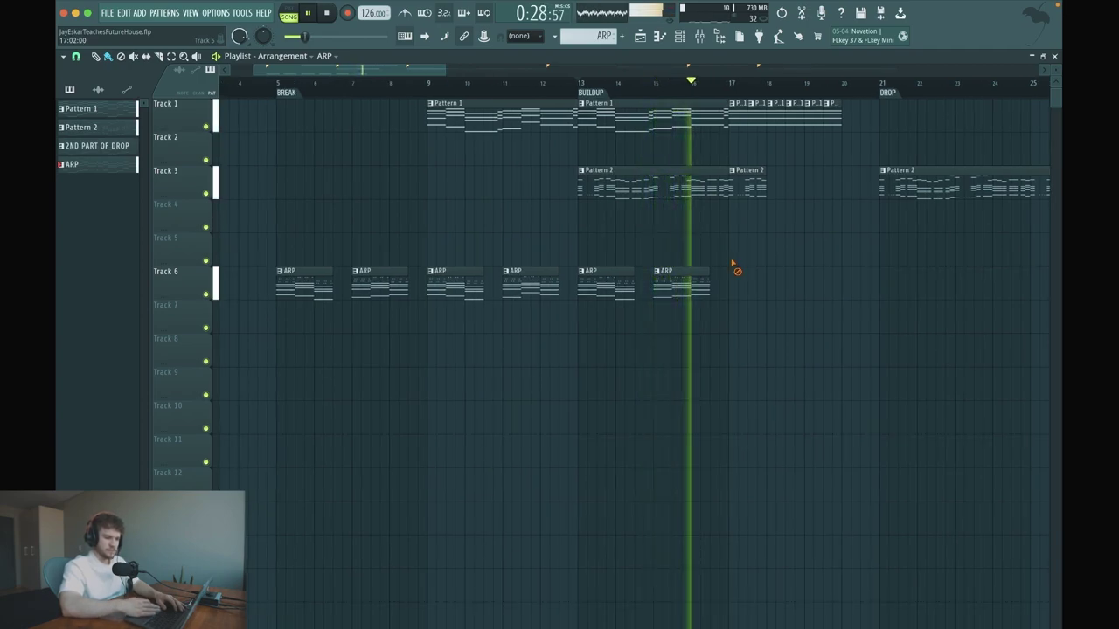
Place half-bar ARP clips at bars 17 and 18 on Track 6, and copy the one-bar Pattern 2 clip to bar 18 on Track 3.
left_click_drag(617, 285, 764, 283)
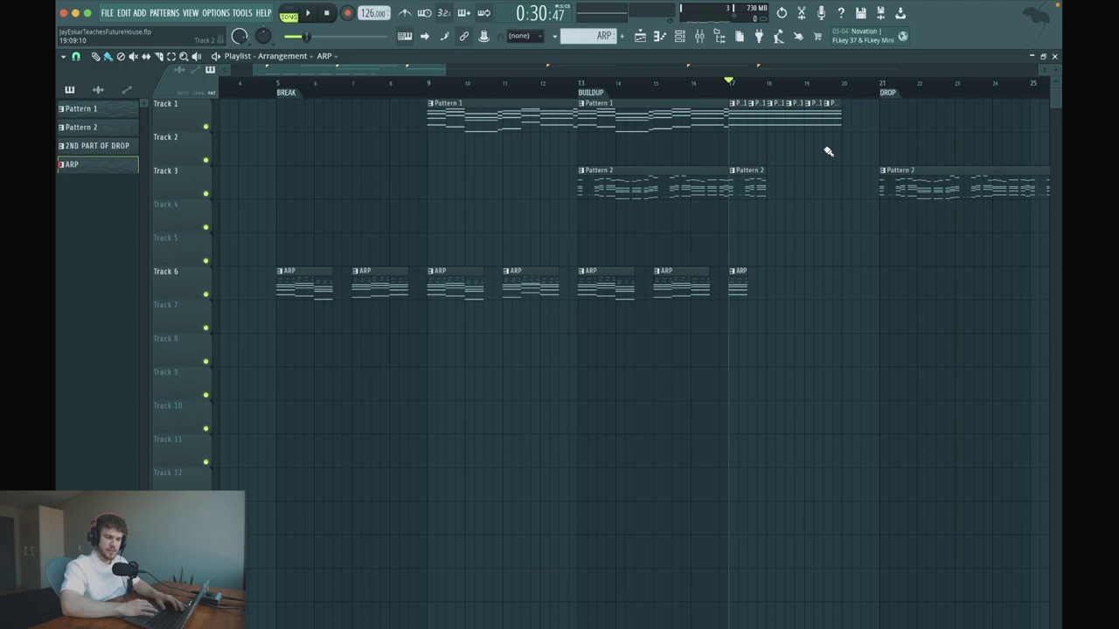
scroll(828, 151, "right", 3)
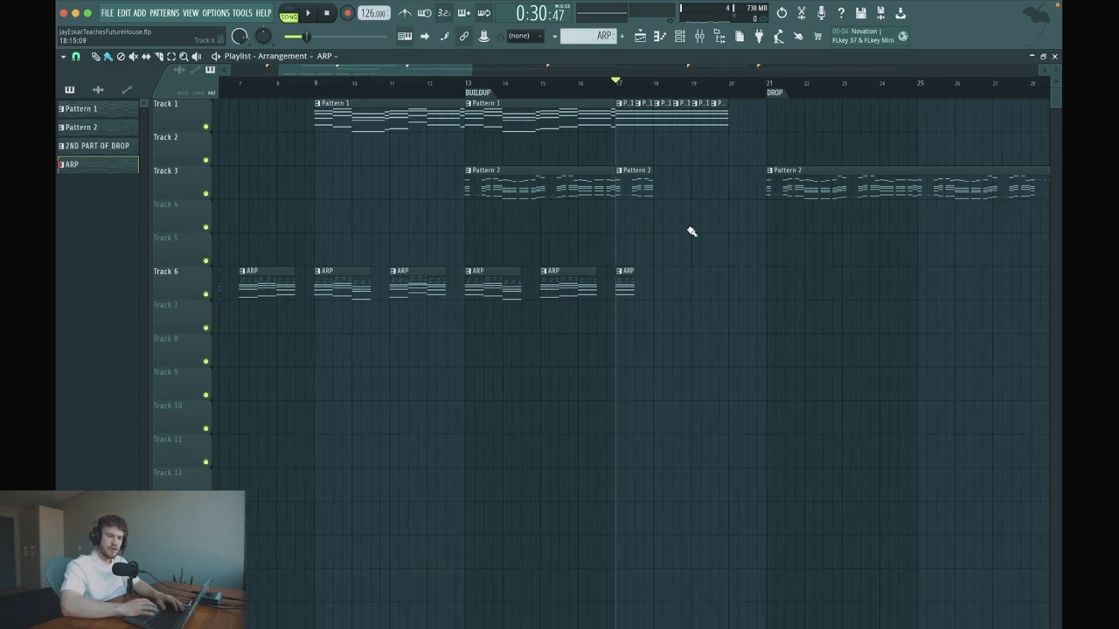
left_click(662, 284)
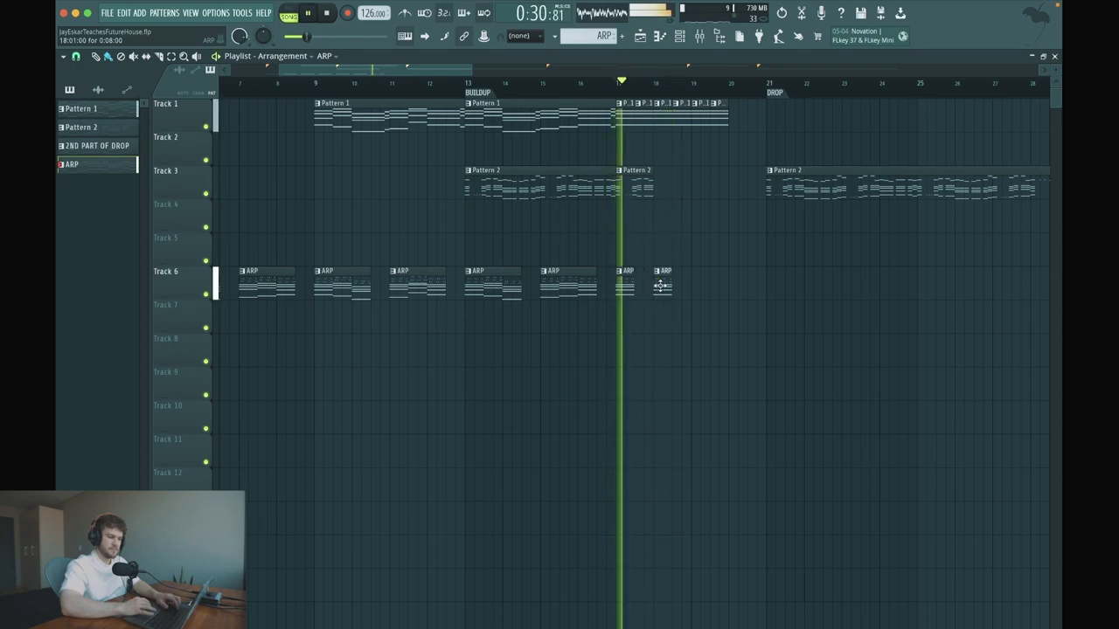
left_click(642, 183)
left_click(674, 182)
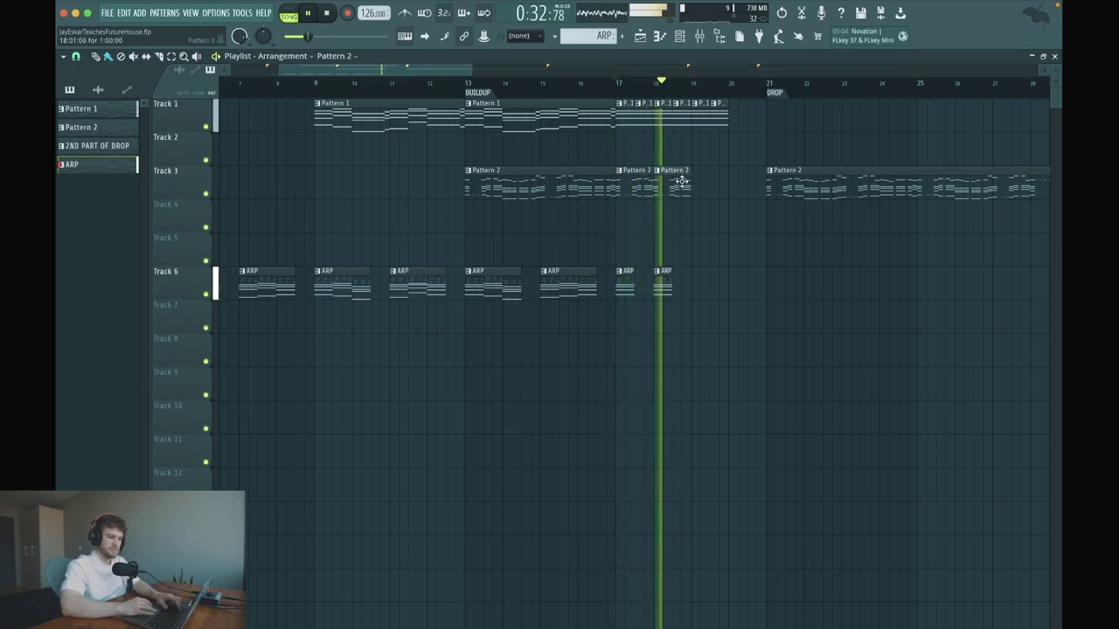
Copy the half-bar ARP clip to bar 19 on Track 6 and the one-bar Pattern 2 clip to bars 19 and 20 on Track 3.
left_click(662, 285)
left_click(699, 282)
left_click(669, 182)
left_click(698, 184)
left_click(734, 181)
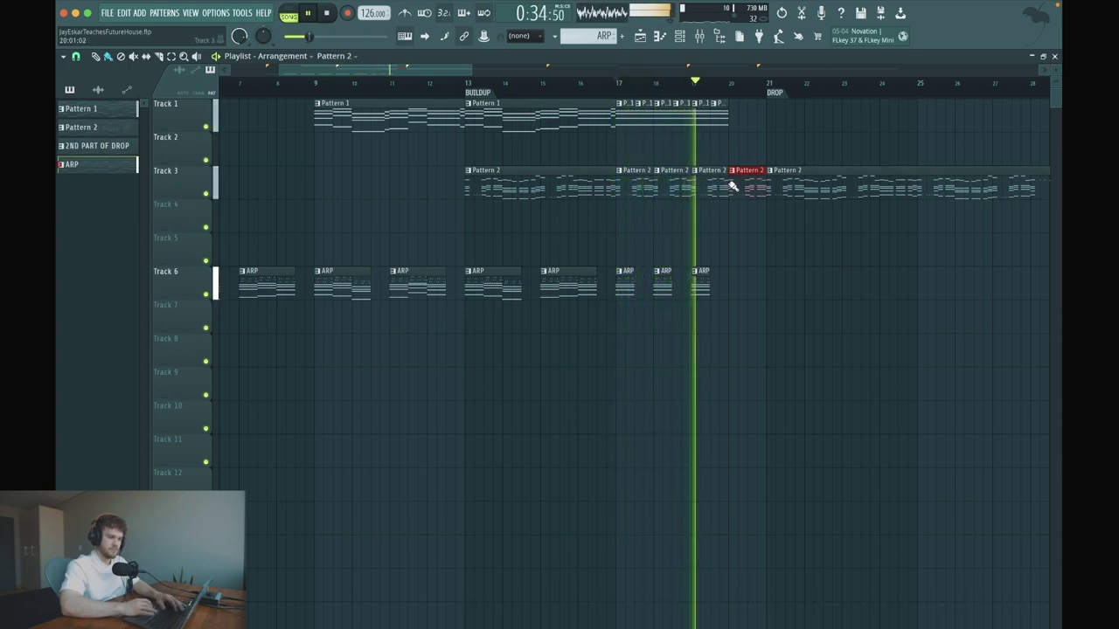
Shorten the Pattern 2 clip at bar 19 on Track 3 to a quarter bar and duplicate it to fill the bar with four clips.
key("space")
left_click_drag(725, 185, 708, 185)
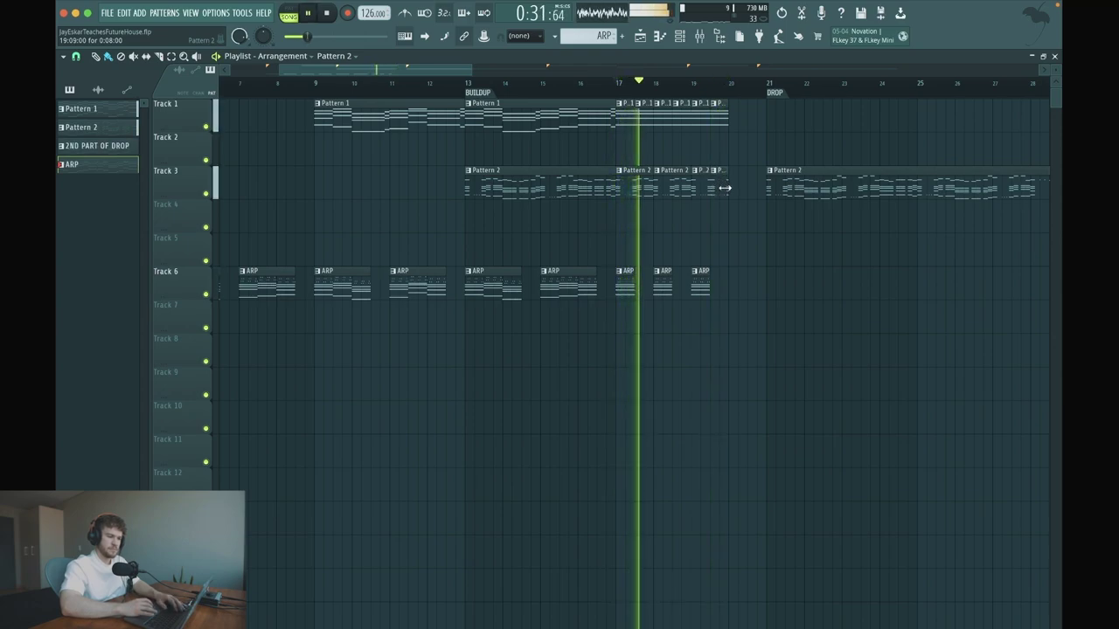
left_click_drag(738, 209, 704, 189)
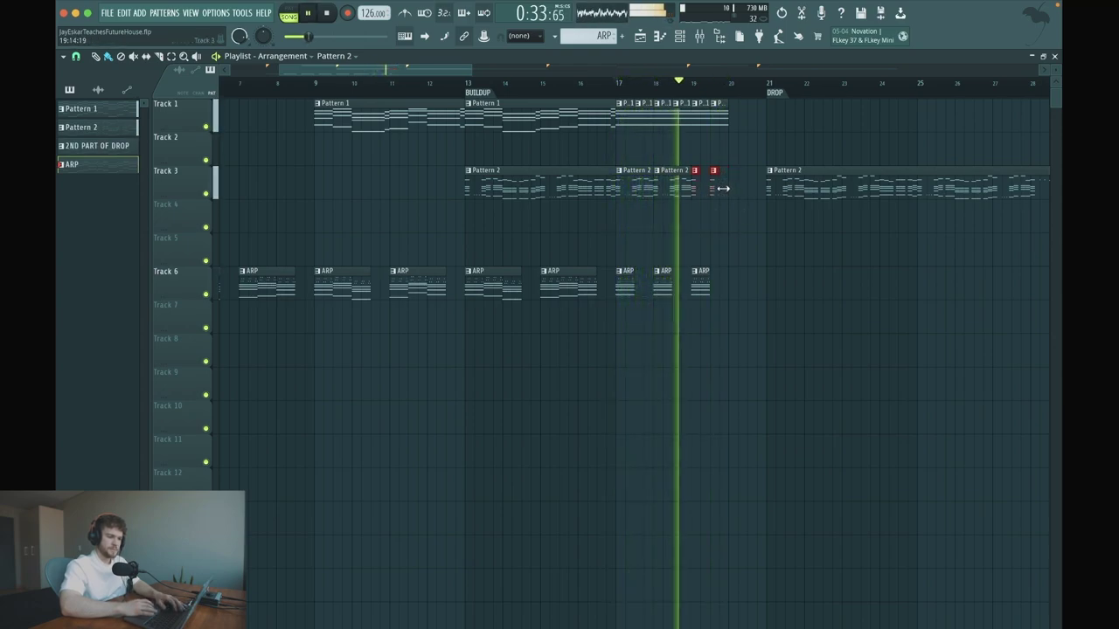
key("ctrl+b")
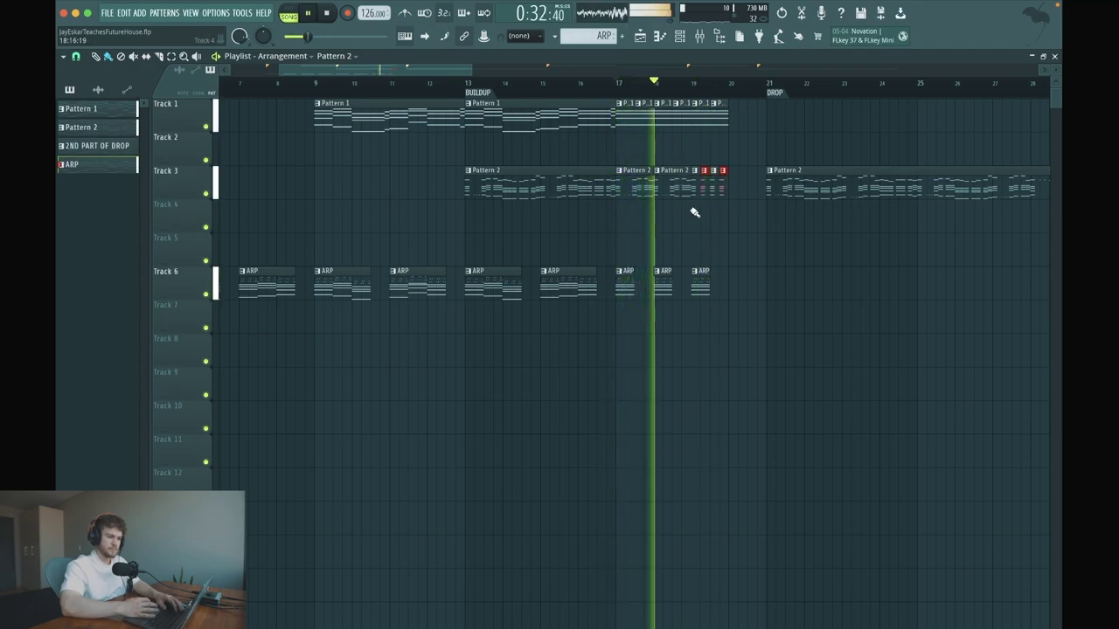
left_click(695, 213, "ctrl")
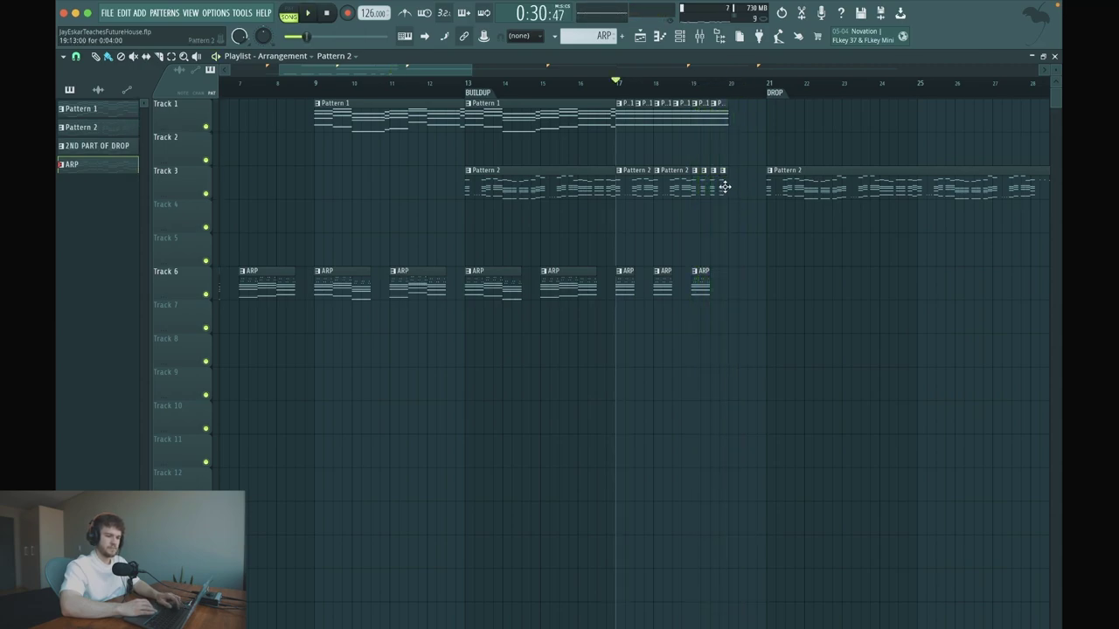
Add a quarter-bar Pattern 2 clip on Track 3 and a quarter-bar Pattern 1 clip on Track 1 at bar 20, and play the buildup.
left_click(713, 87)
key("space")
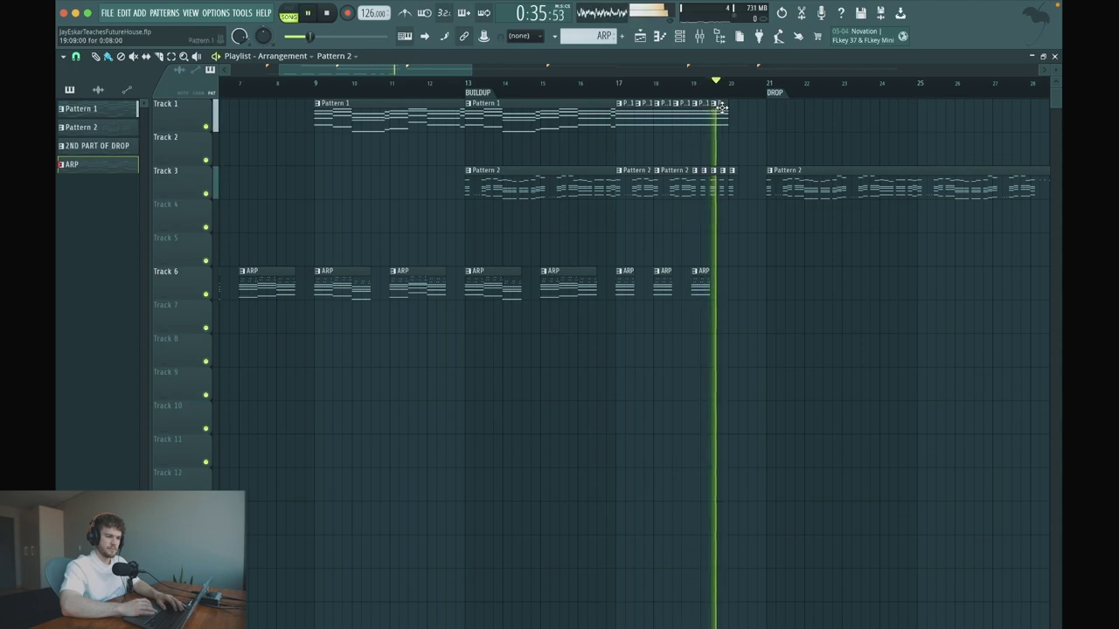
mouse_move(722, 108)
left_mouse_down()
mouse_move(745, 109)
mouse_move(732, 110)
left_mouse_up()
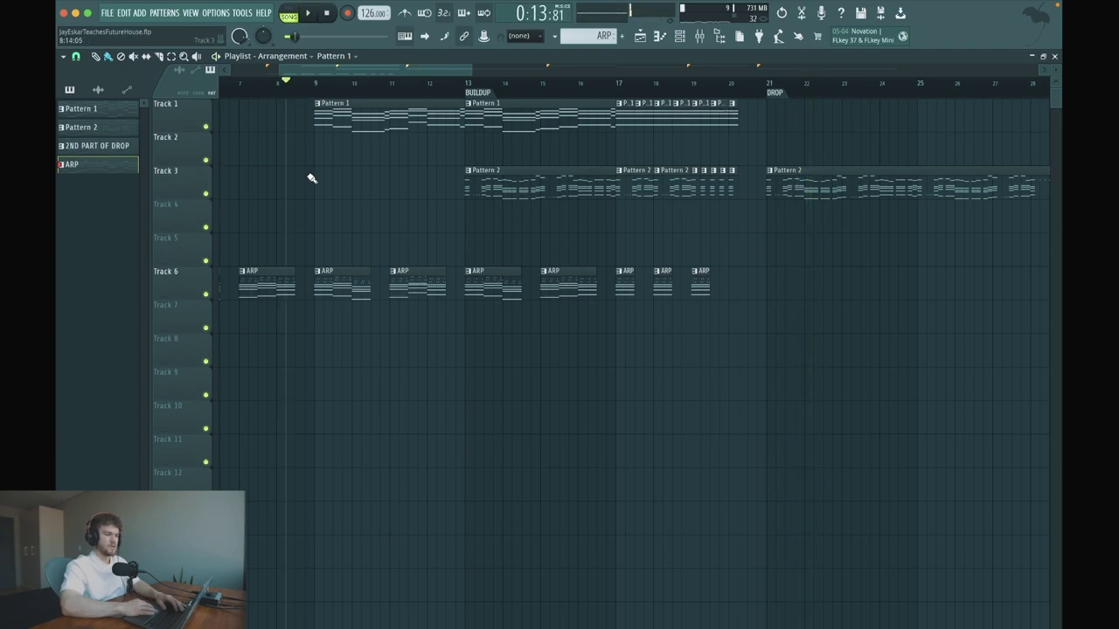
scroll(311, 179, "down", 2)
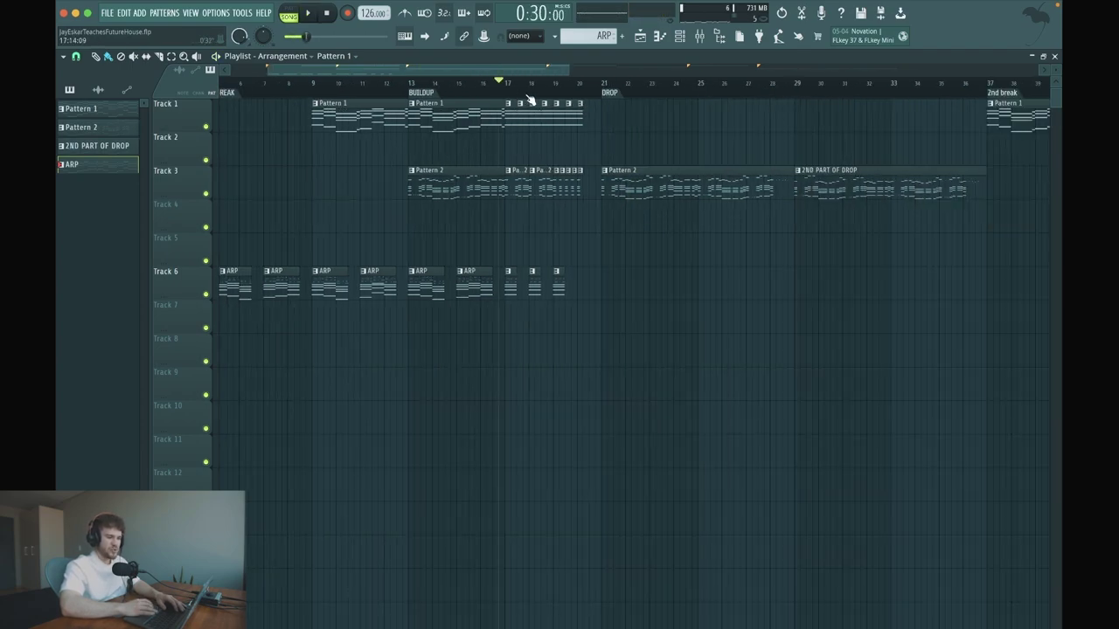
Place two more quarter-bar clips of Pattern 1 and Pattern 2 in bar 20 on Tracks 1 and 3, and halve the last Pattern 1 clip.
scroll(542, 98, "up", 3)
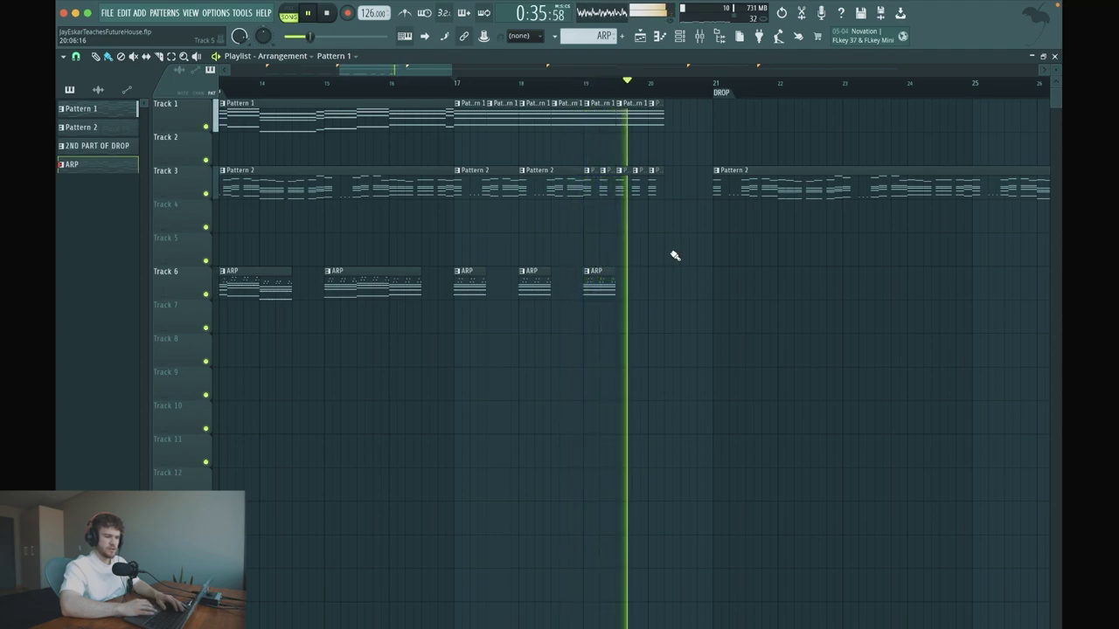
left_click(652, 186)
left_click(673, 188)
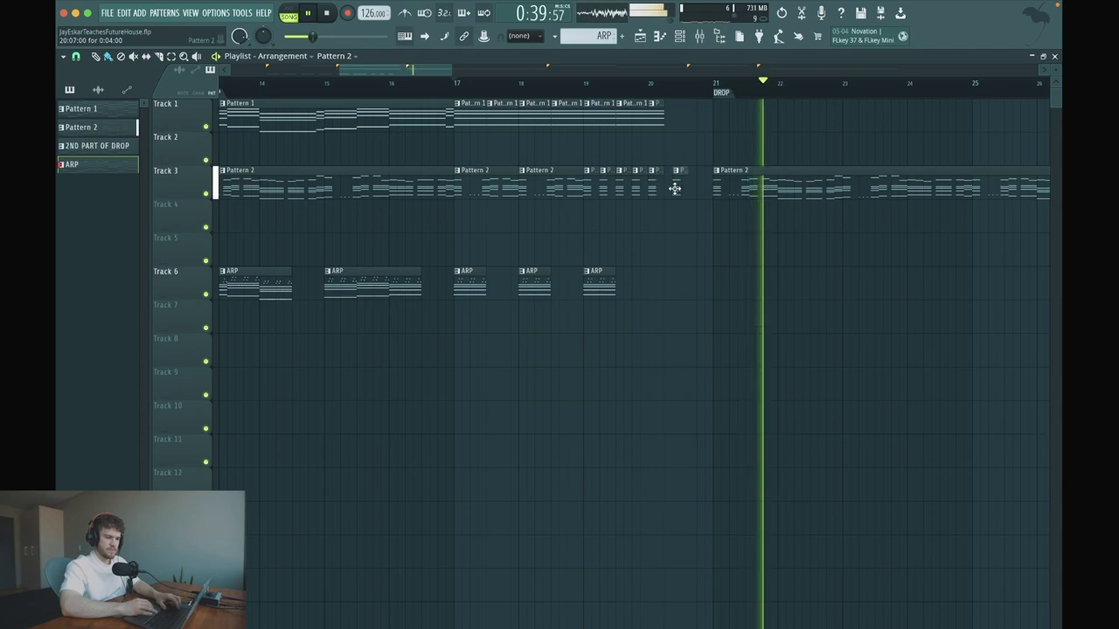
left_click(657, 116)
left_click(671, 118)
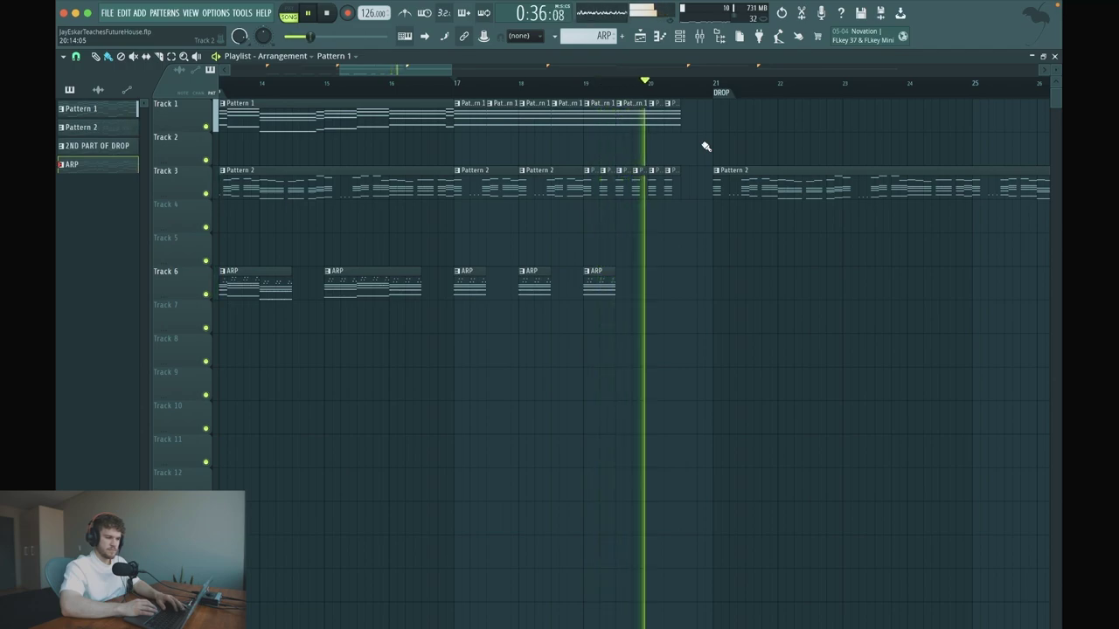
key("space")
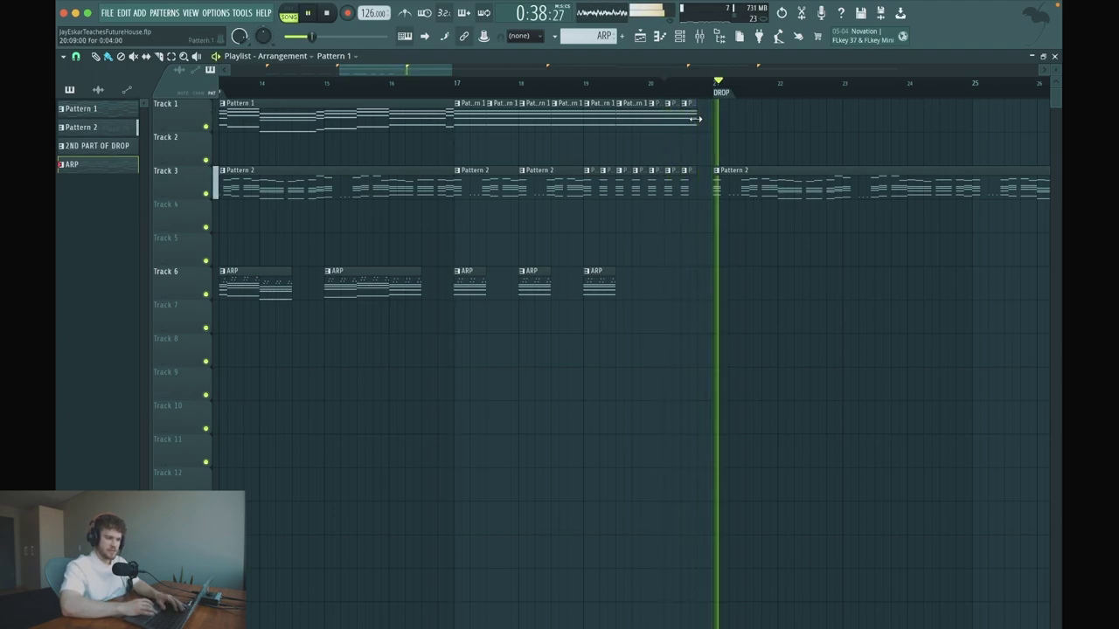
left_click_drag(695, 119, 690, 120)
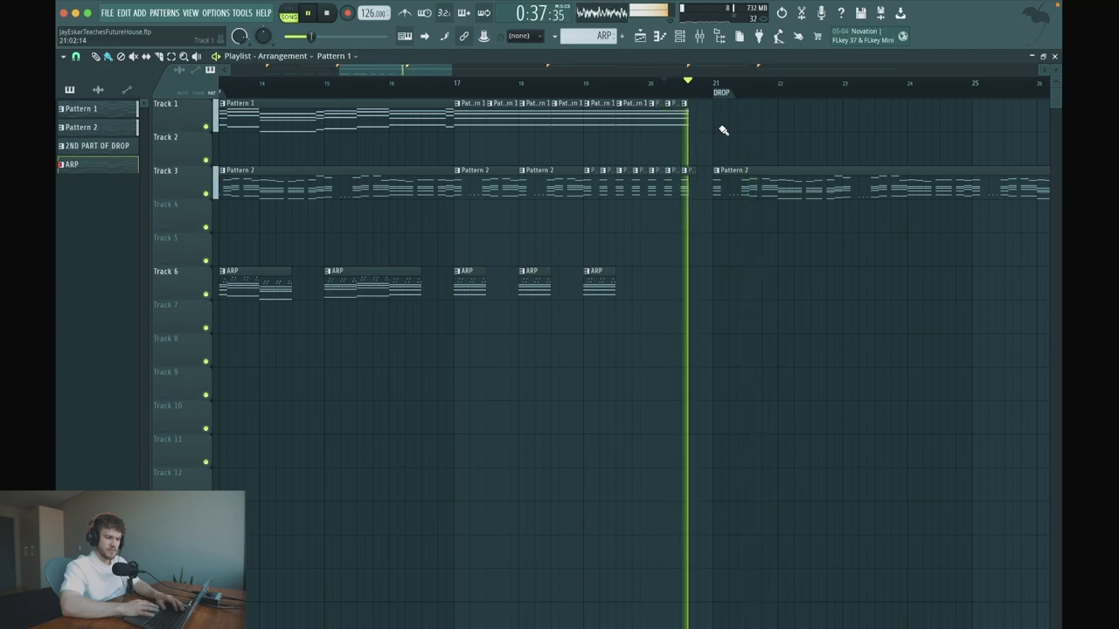
Play the drop and inspect Pattern 1's FL Keys notes in the piano roll, returning to the playlist.
scroll(723, 130, "down", 6)
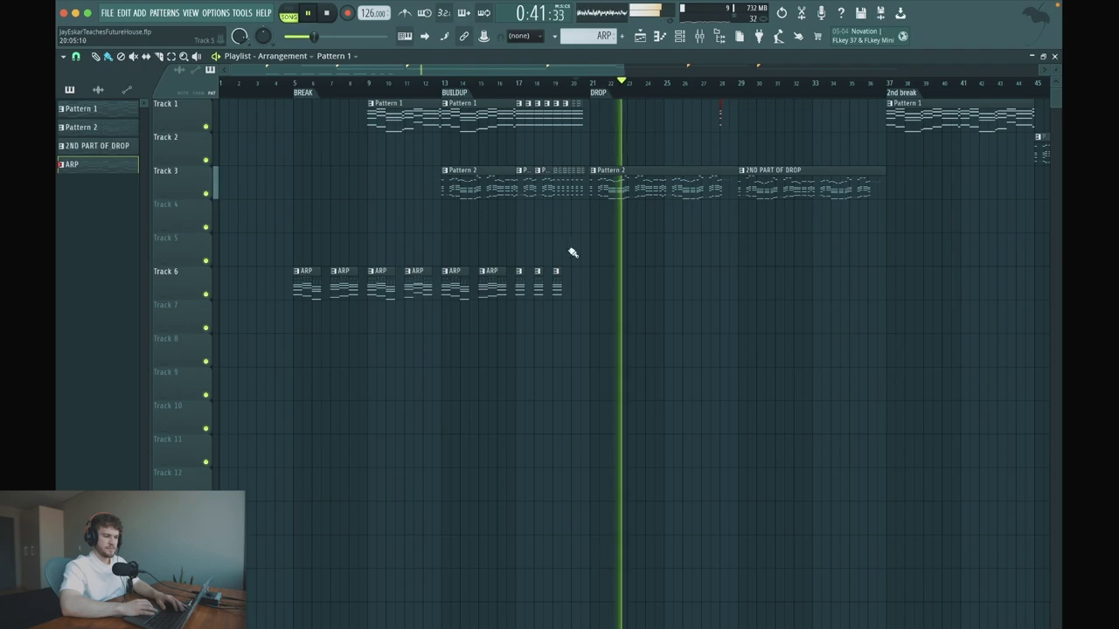
scroll(672, 250, "down", 1)
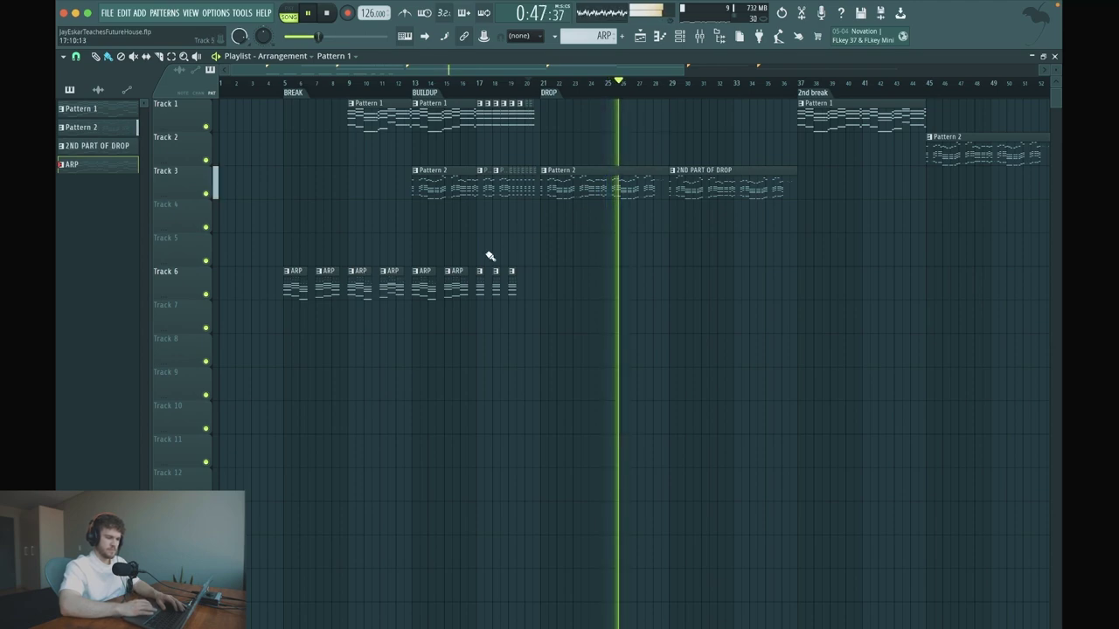
double_click(422, 118)
scroll(441, 163, "up", 5)
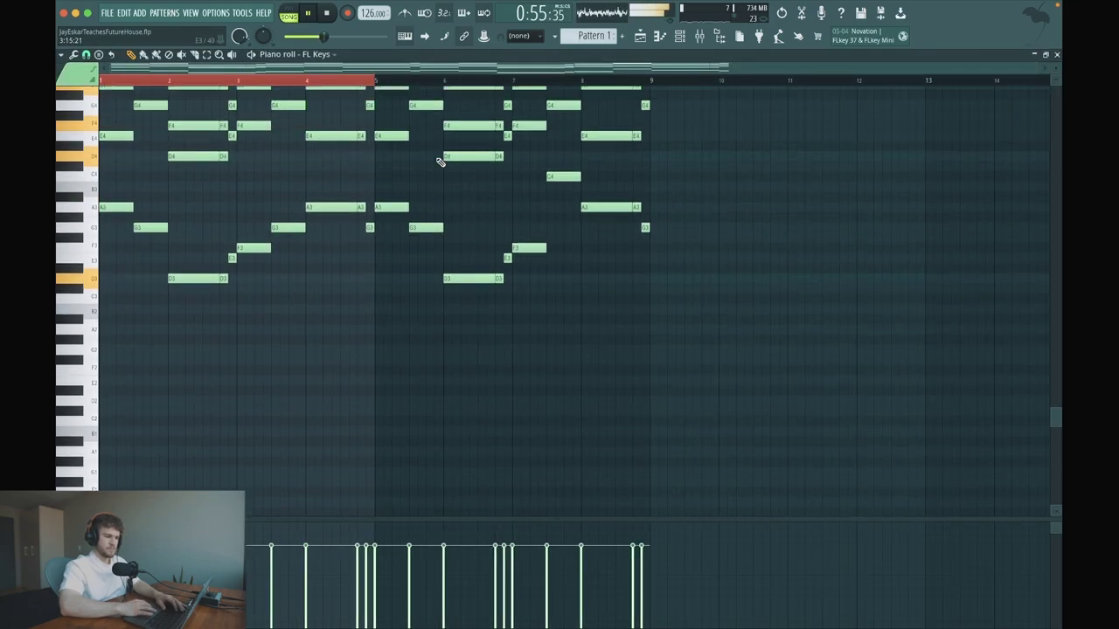
left_click(637, 36)
Lower the high B6 note in the first bar of the 2ND PART OF DROP pattern to E6 and audition it from bar 29.
left_click(675, 83)
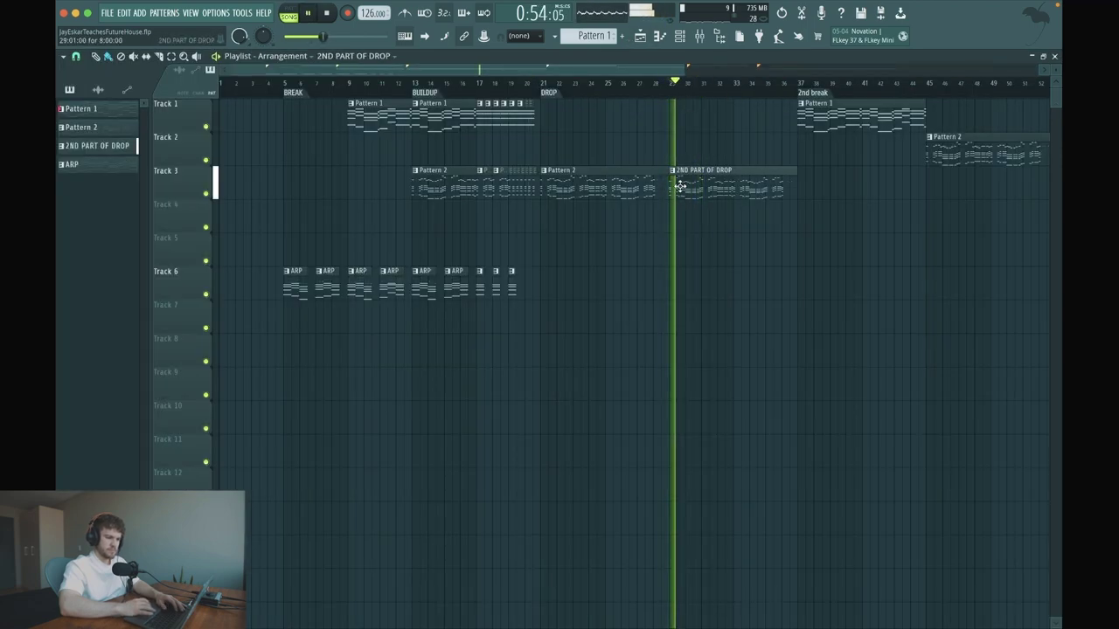
double_click(677, 184)
scroll(254, 177, "up", 5)
key("space")
key("space")
left_click_drag(142, 212, 141, 281)
key("space")
key("space")
key("space")
key("space")
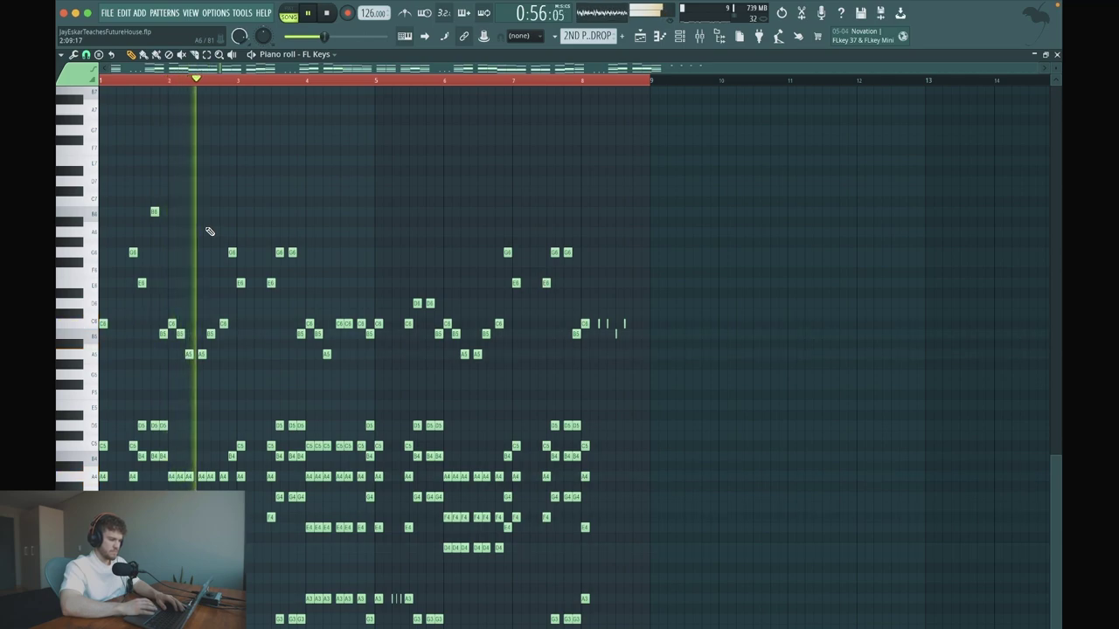
key("F5")
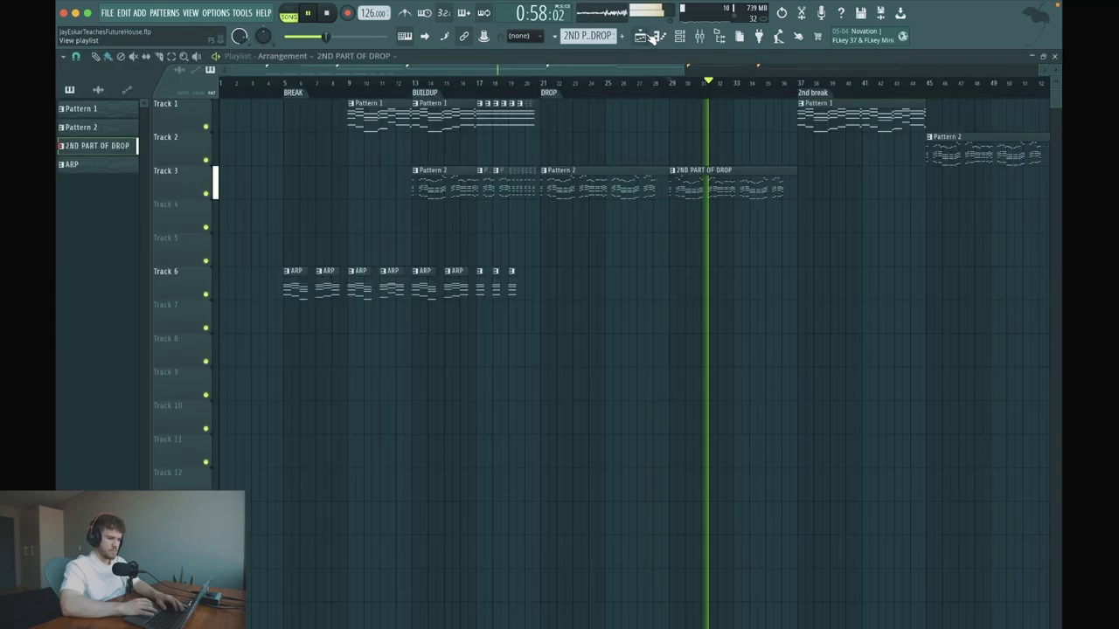
Copy the four ARP clips of the first break on Track 6 to the 2nd break at bar 37 and play them.
scroll(792, 166, "down", 1)
key("space")
scroll(793, 164, "down", 1)
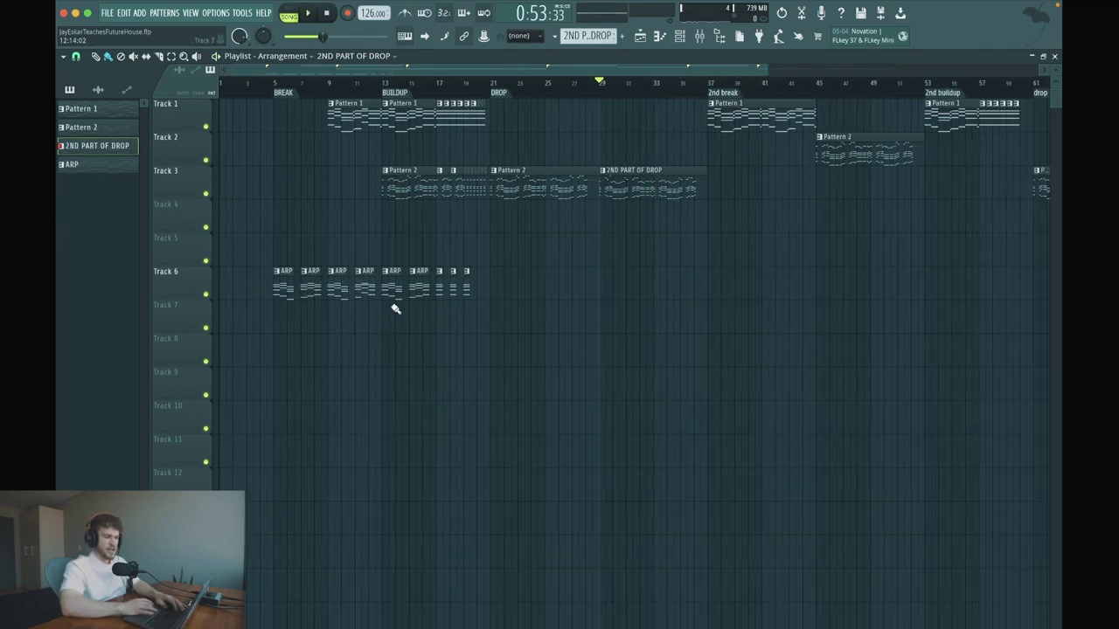
left_click(708, 87)
key("space")
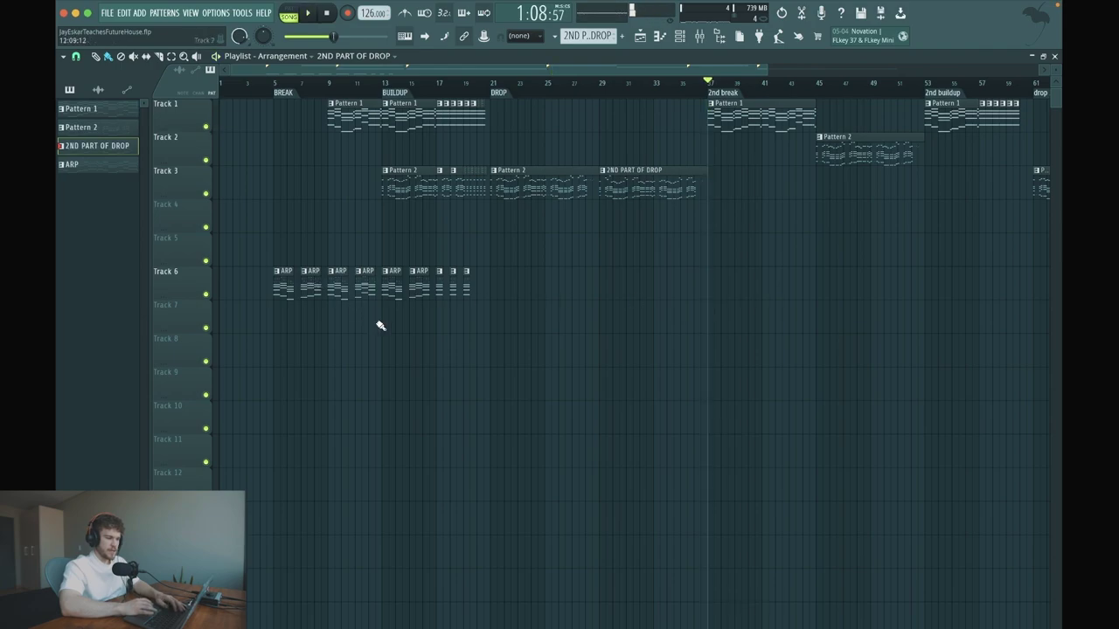
left_click_drag(372, 330, 271, 266)
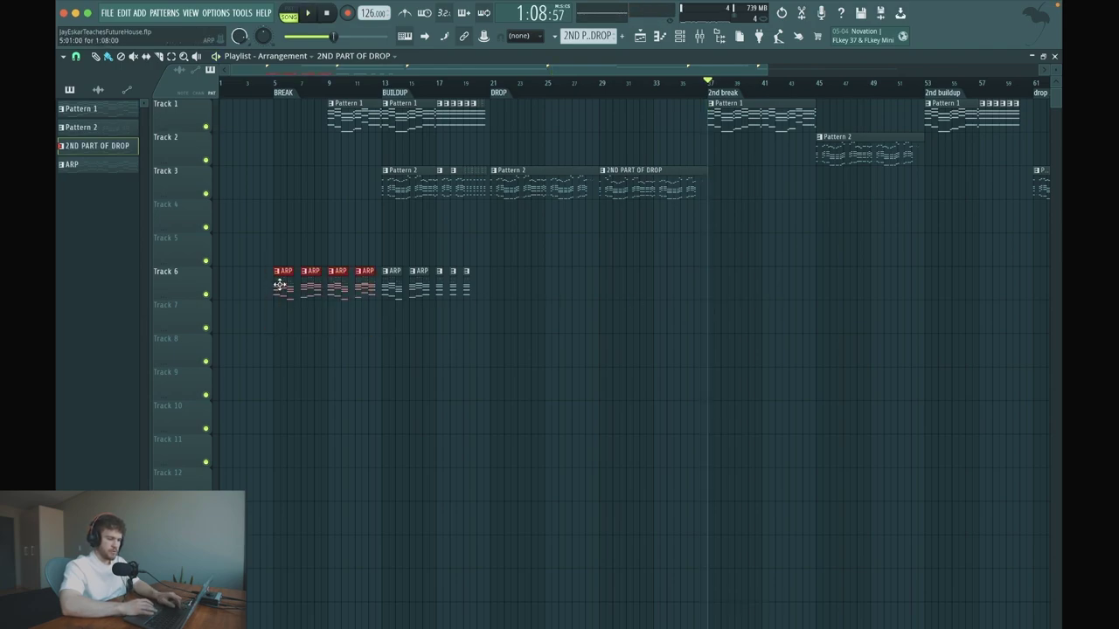
left_click_drag(719, 294, 712, 292)
key("space")
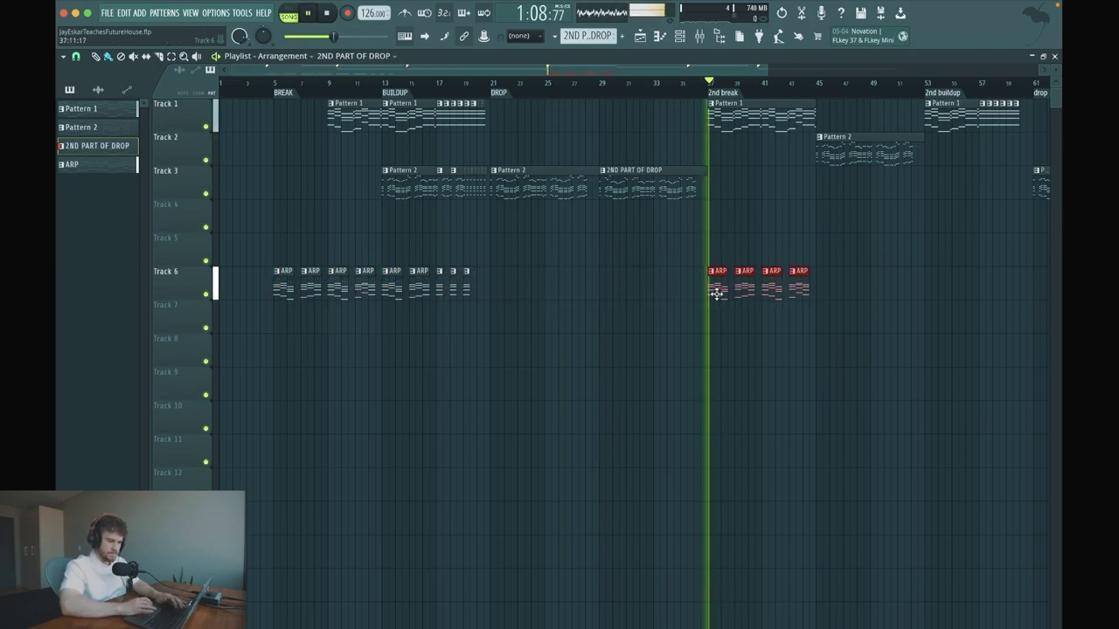
left_click(756, 326)
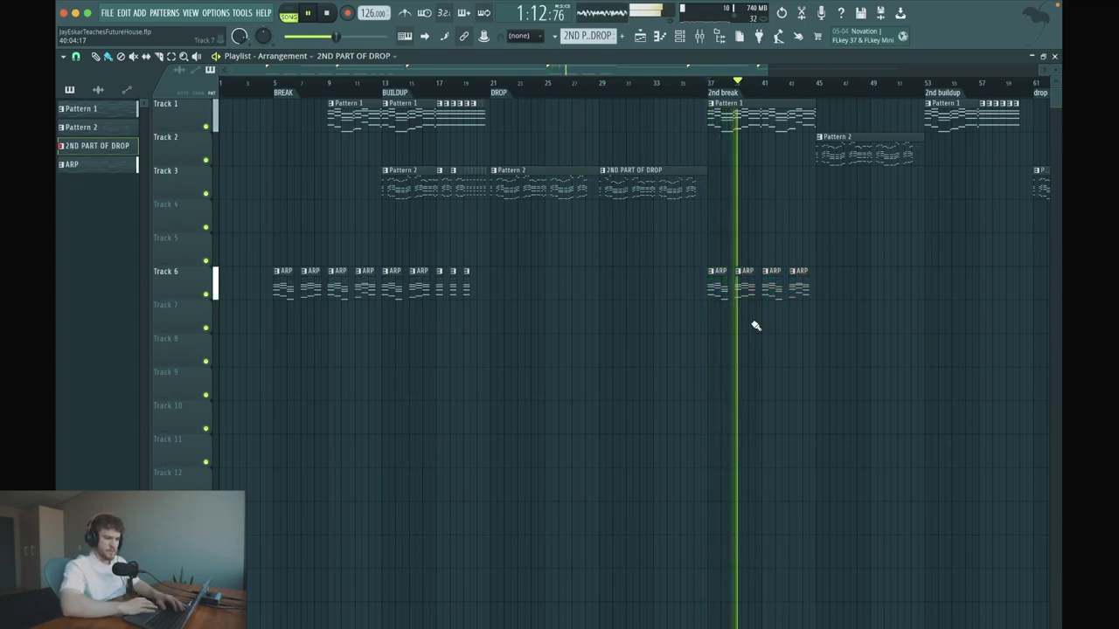
Listen to the end of the 2nd break and the 2nd buildup, and briefly check the recording in OBS.
left_click(797, 87)
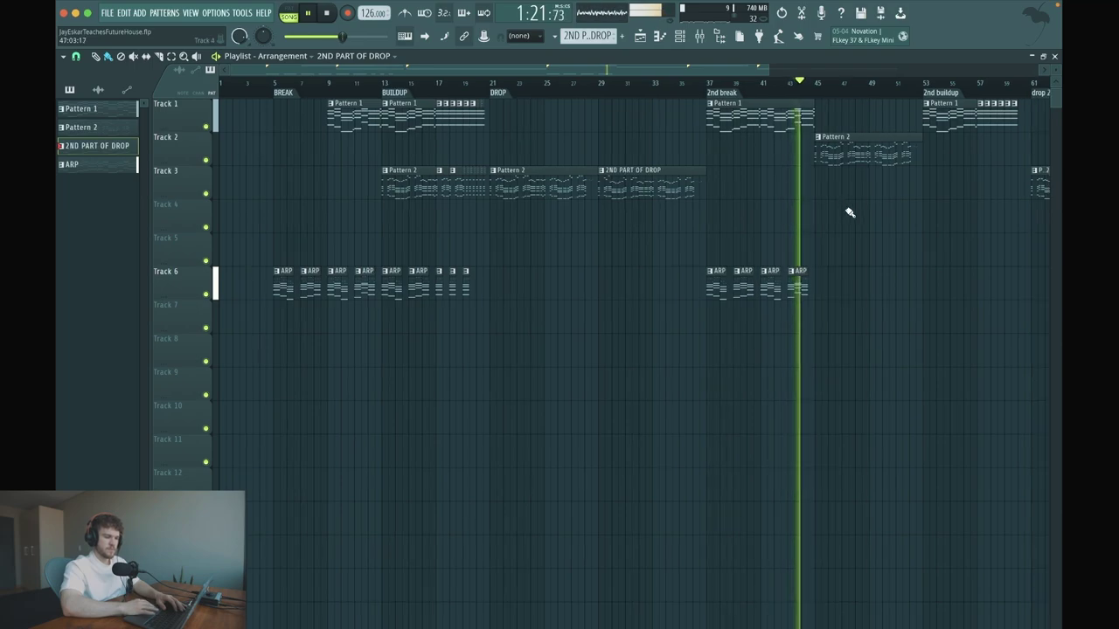
scroll(848, 212, "down", 1)
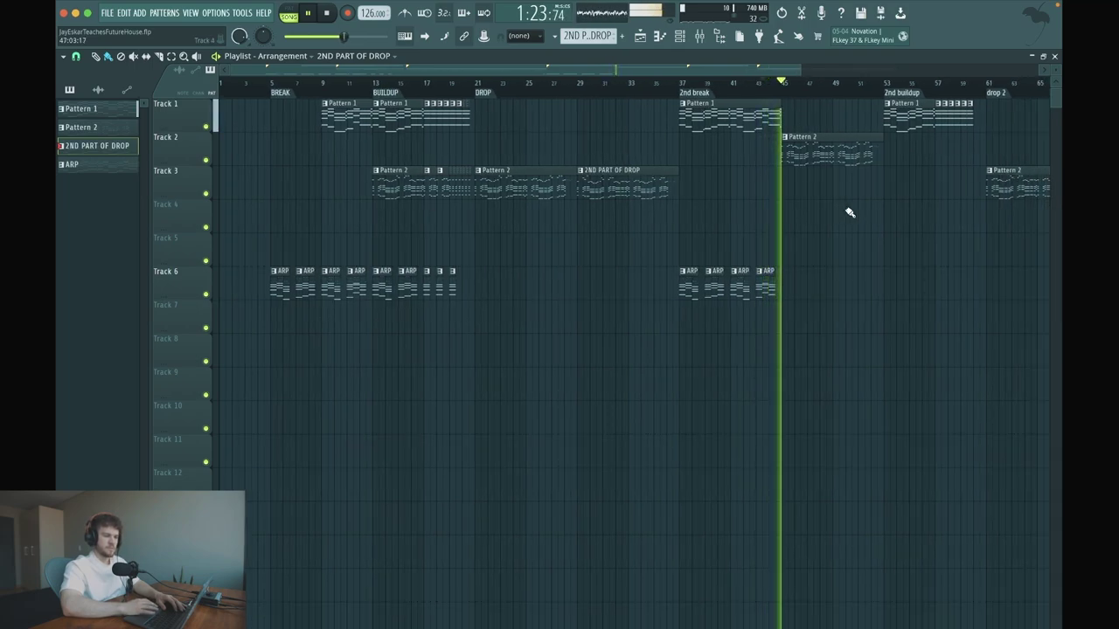
scroll(817, 260, "down", 1)
scroll(817, 261, "down", 1)
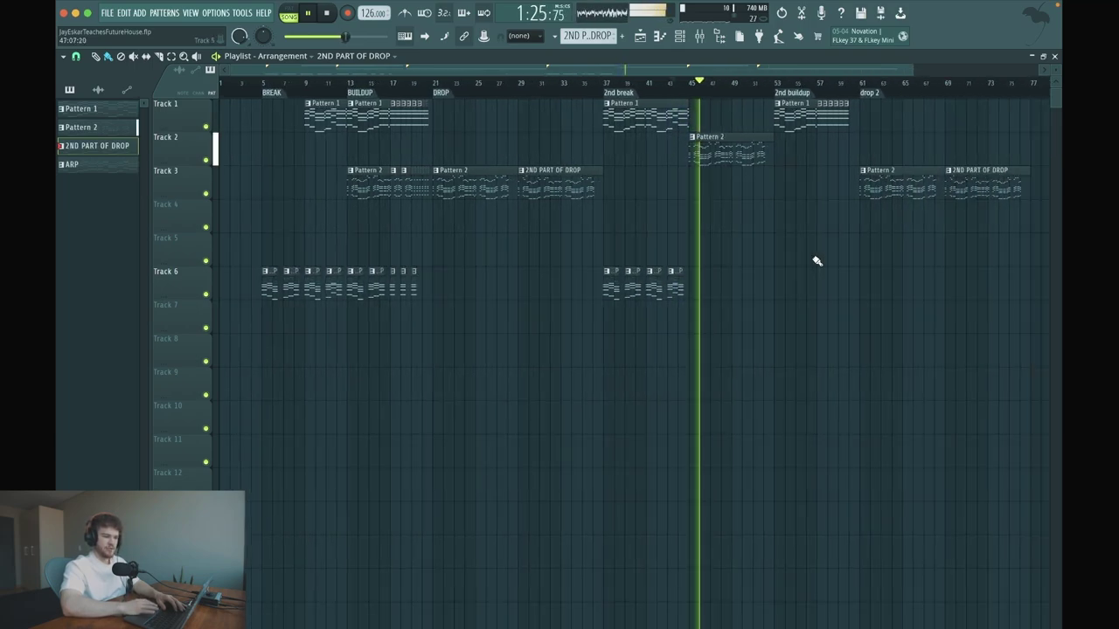
left_click(760, 83)
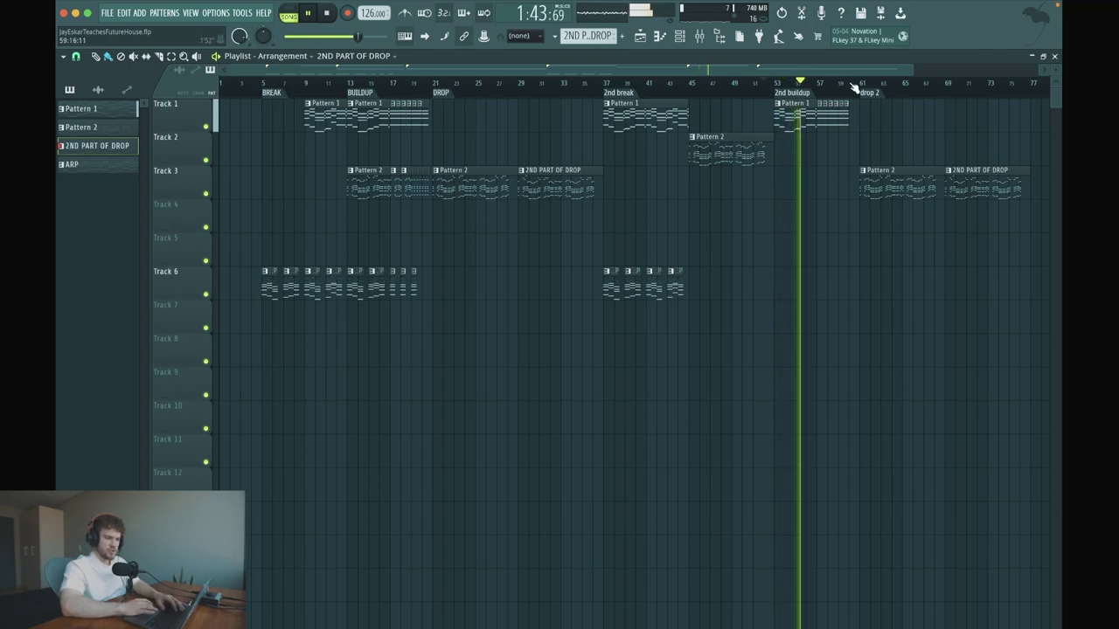
key("super+Tab")
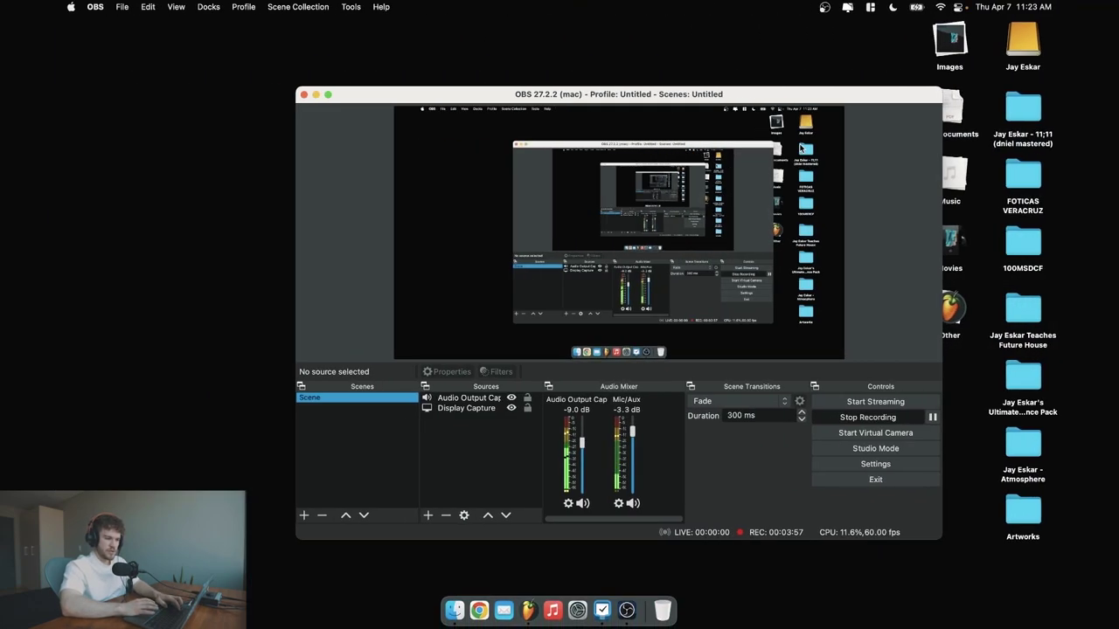
key("super+Tab")
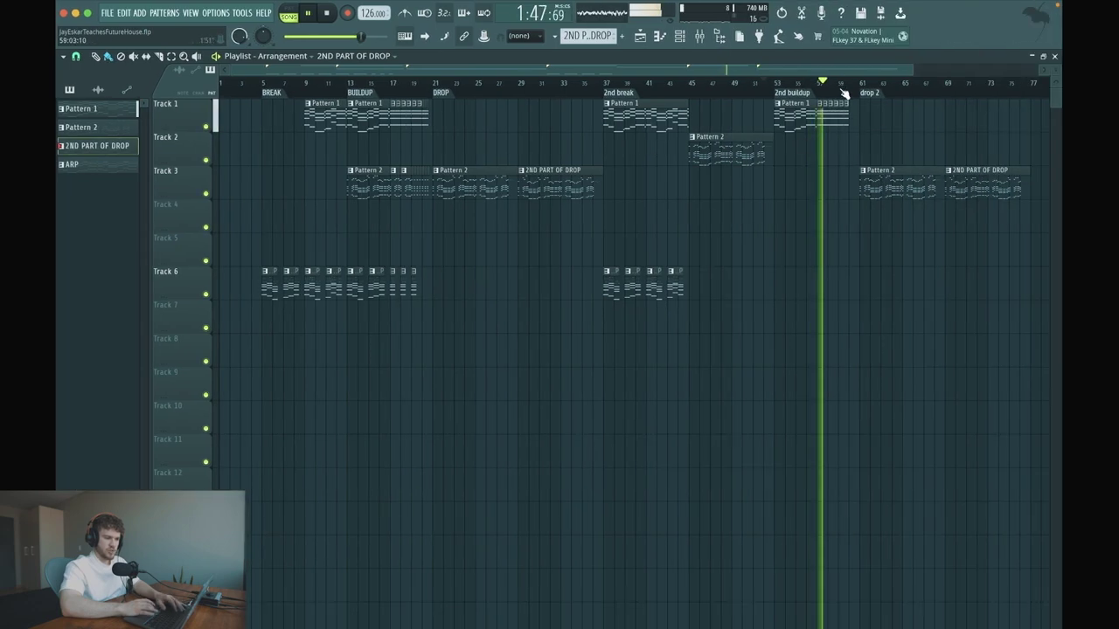
Replace the repeated short Pattern 1 clips at bar 57 on Track 1 with copies of the first buildup's clips from bar 17, and play them.
key("space")
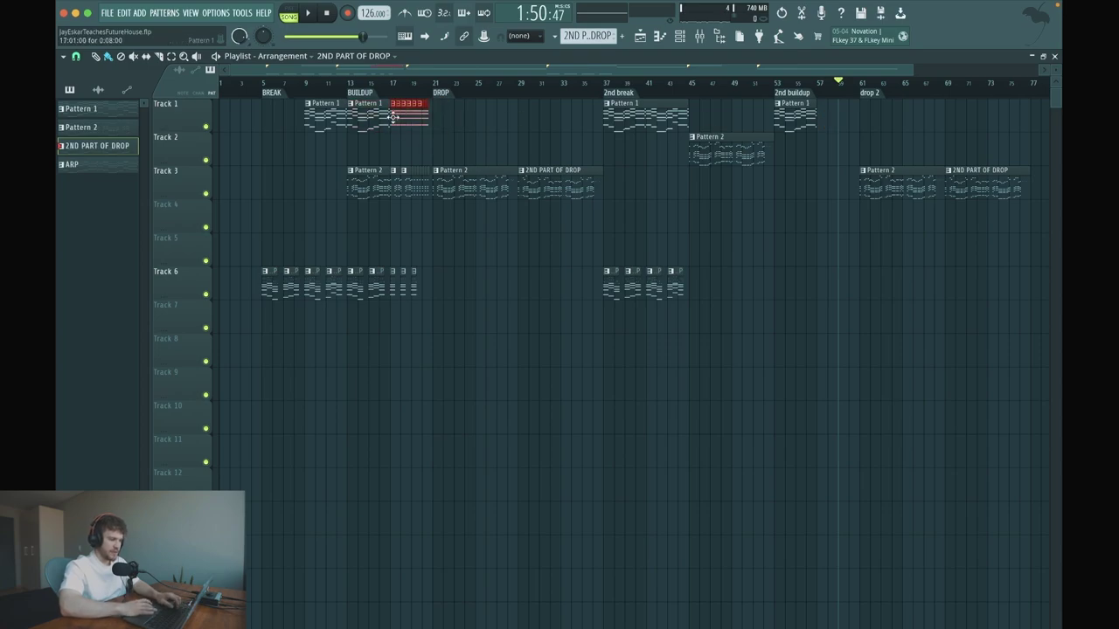
left_click_drag(830, 128, 822, 128)
key("space")
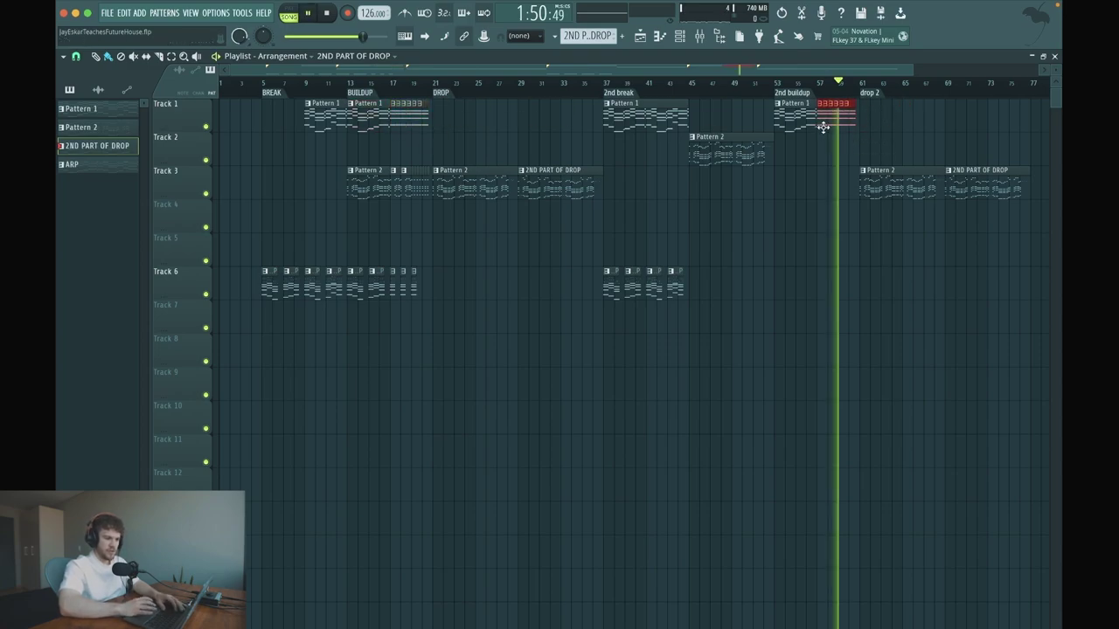
right_click(868, 138)
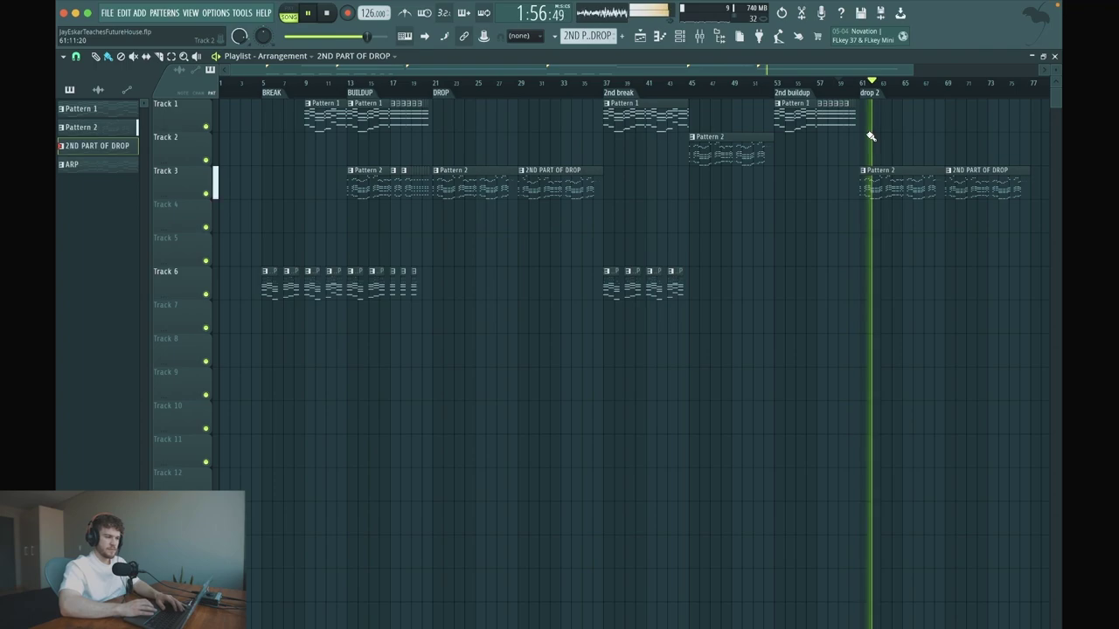
Copy the four ARP clips to the 2nd buildup at bar 53 on Track 6, delete the last two copies, and play the section.
scroll(887, 145, "down", 2)
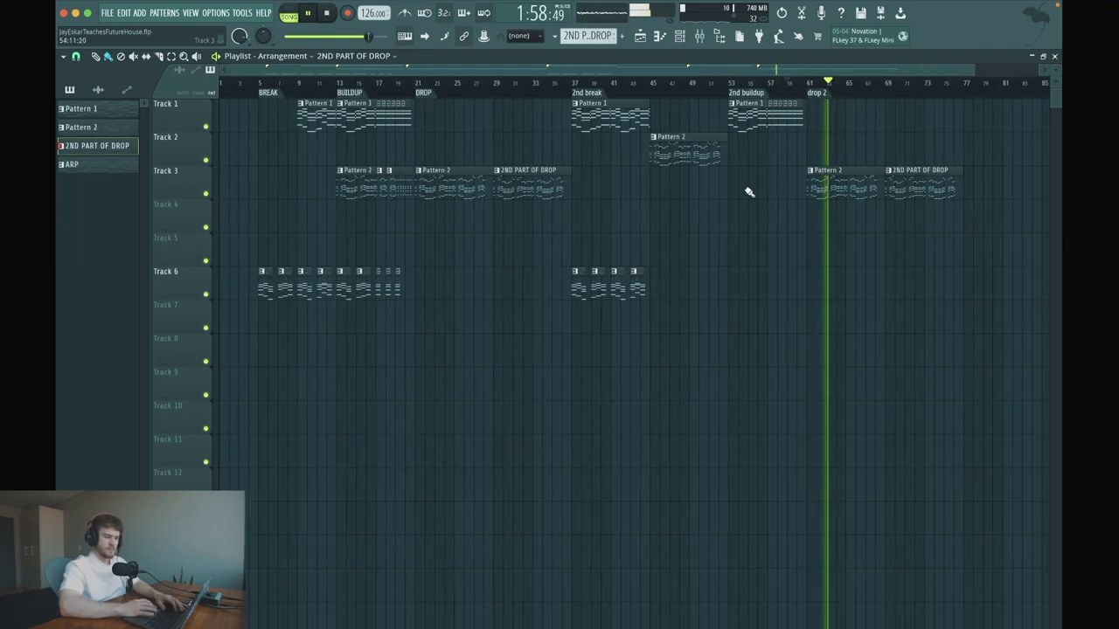
left_click(731, 93)
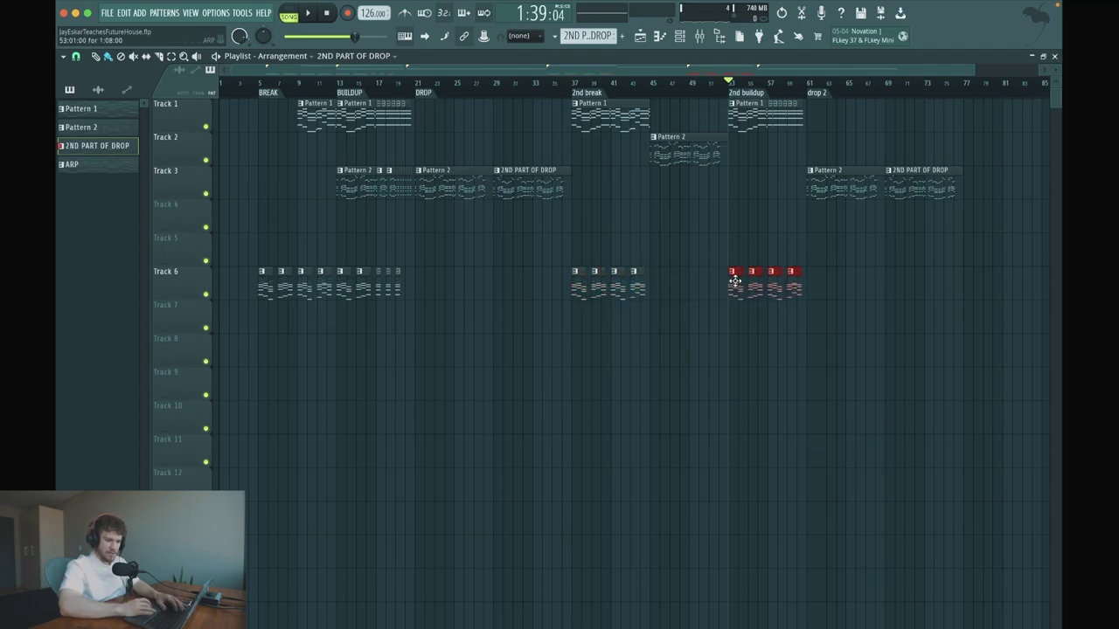
right_click(778, 271)
key("space")
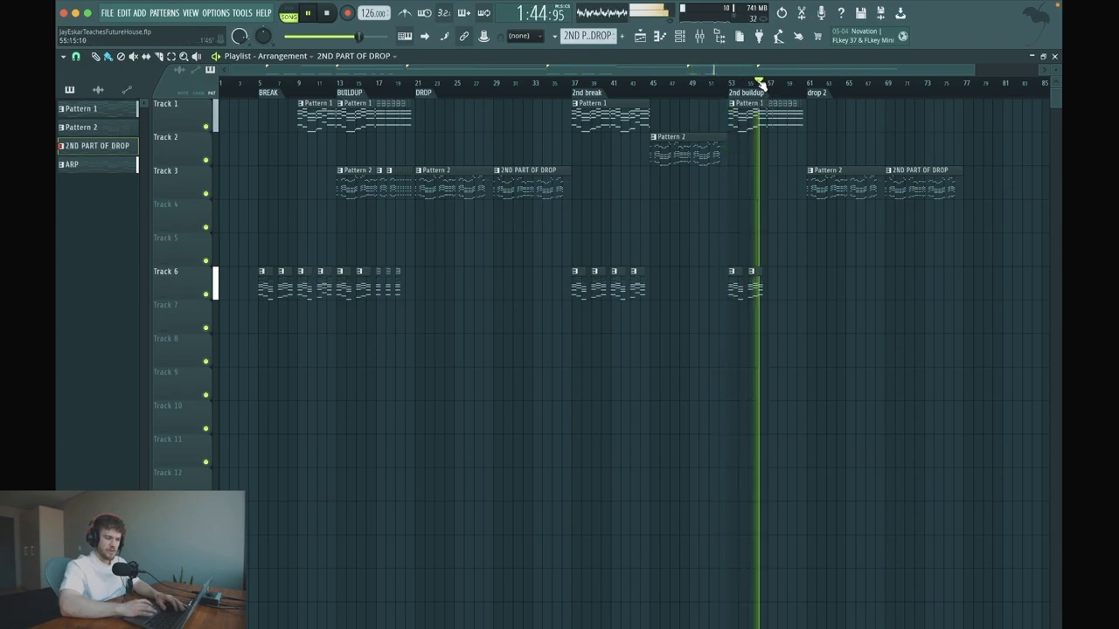
key("space")
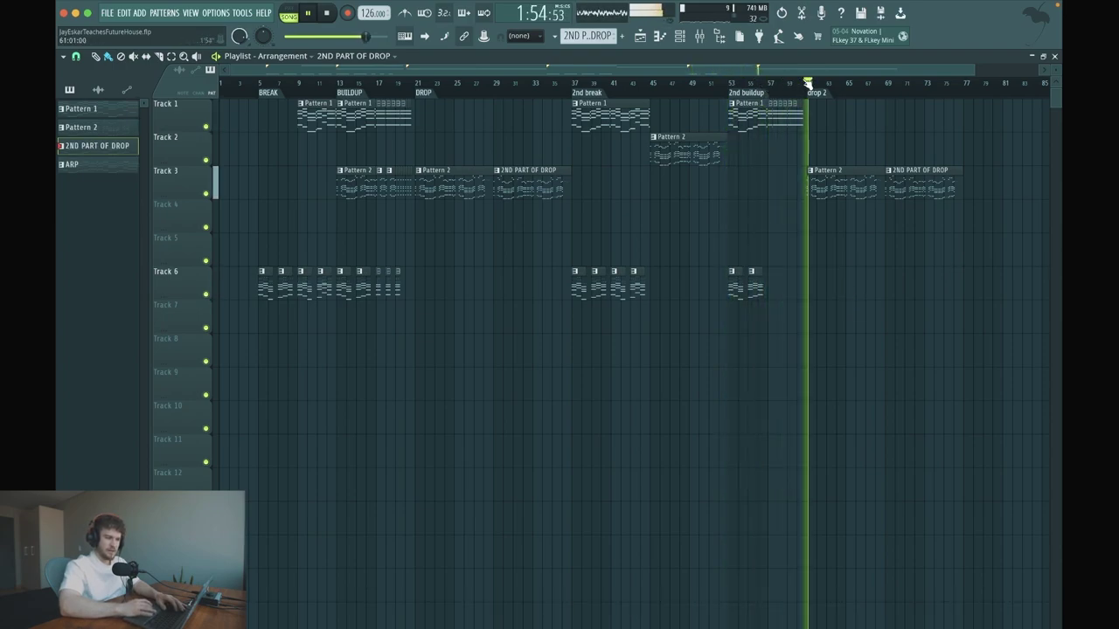